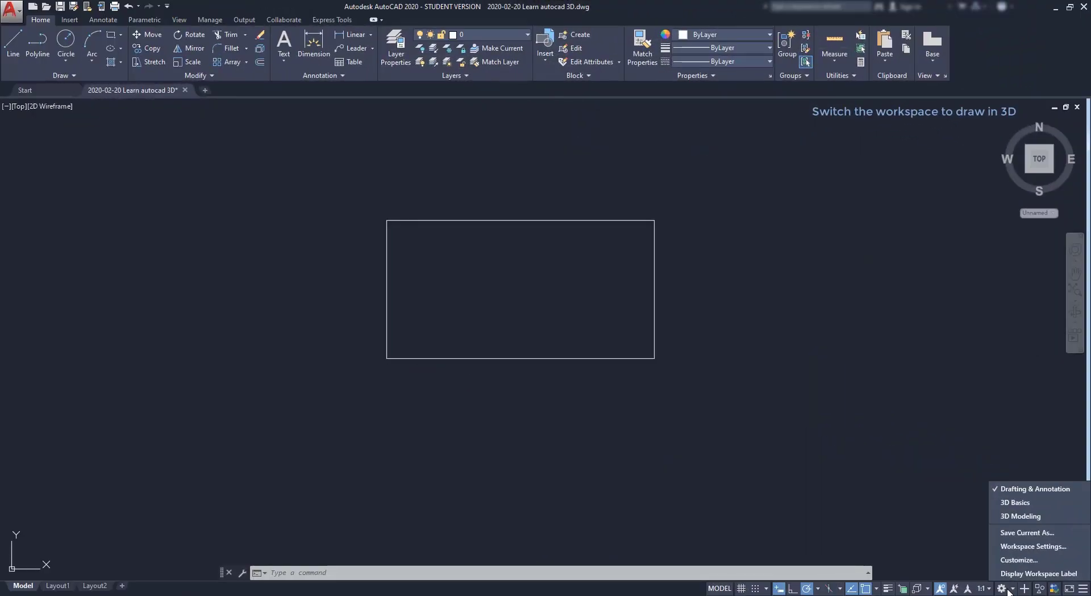
Switch the workspace to 3D Modeling and orbit the rectangle from top view to a tilted 3D view using the SteeringWheel.
left_click(1055, 515)
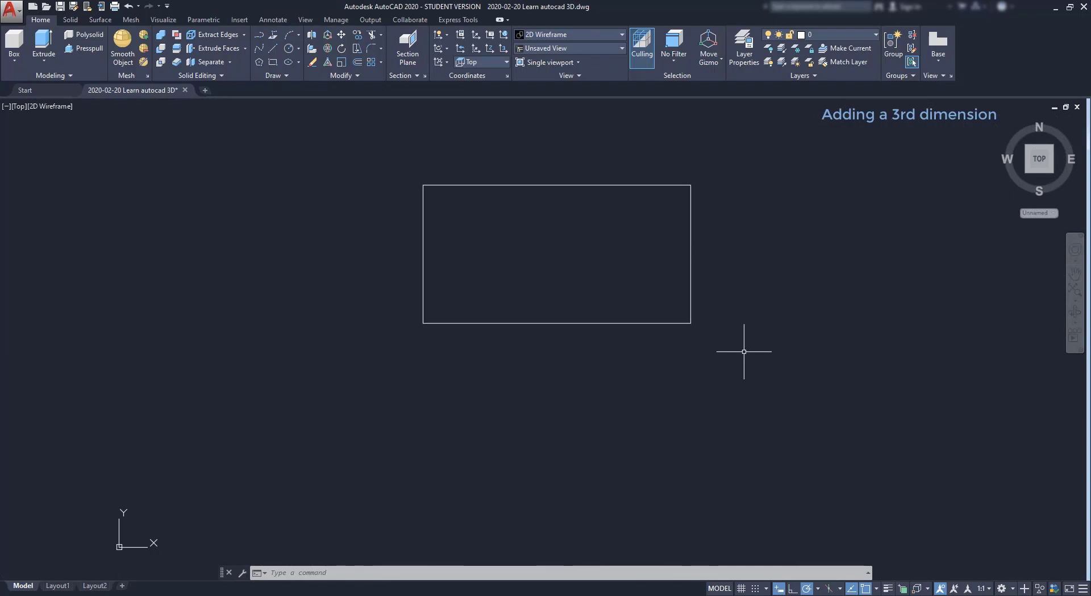
mouse_move(742, 356)
middle_mouse_down("shift")
mouse_move(762, 339)
mouse_move(699, 329)
mouse_move(684, 314)
mouse_move(680, 282)
mouse_move(702, 227)
middle_mouse_up("shift")
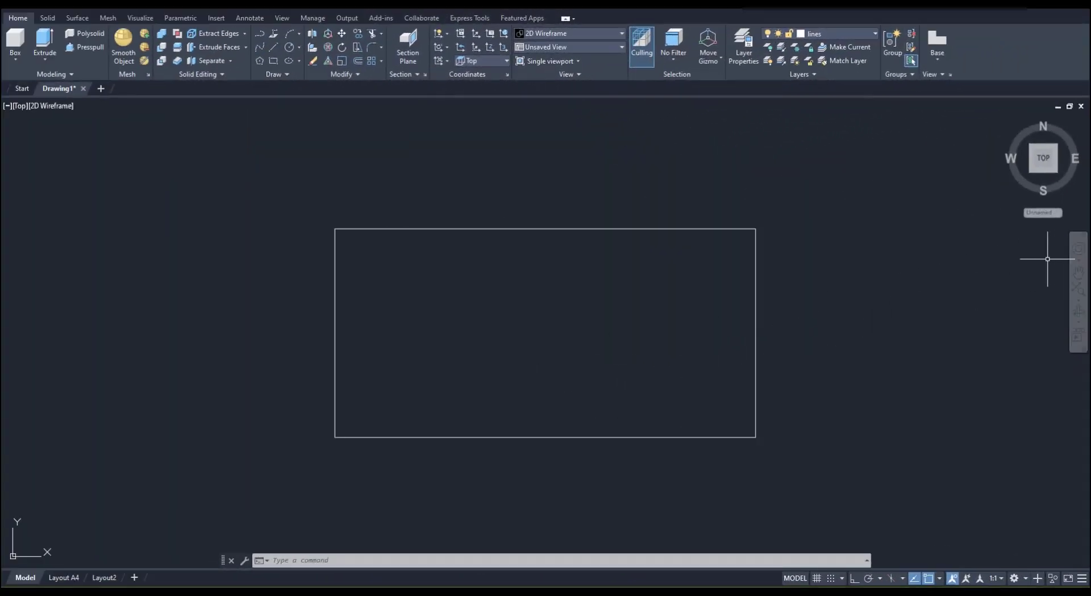
left_click(1078, 249)
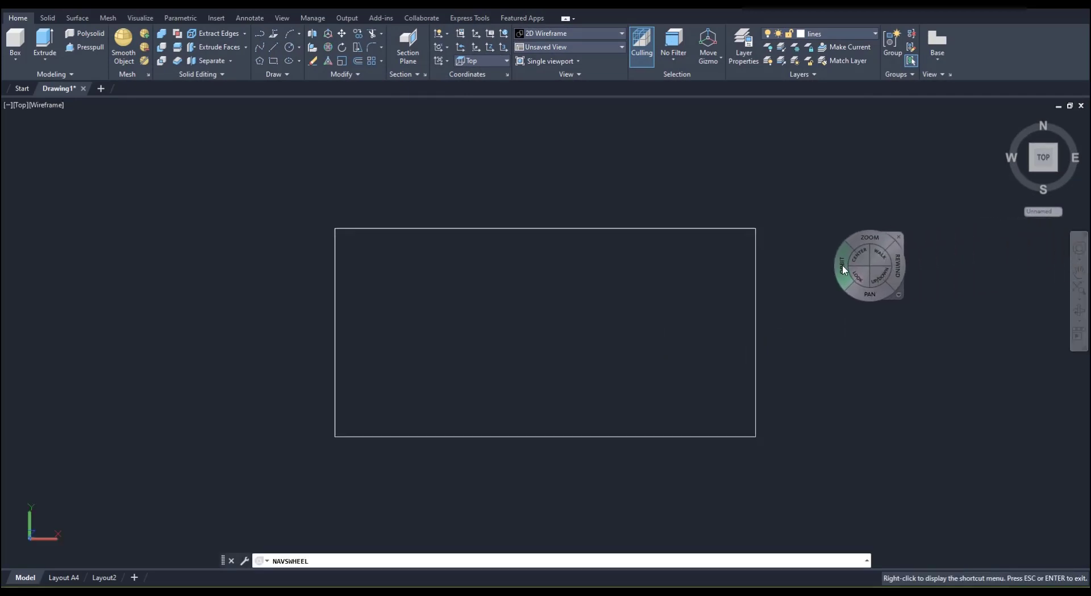
left_click_drag(842, 267, 949, 176)
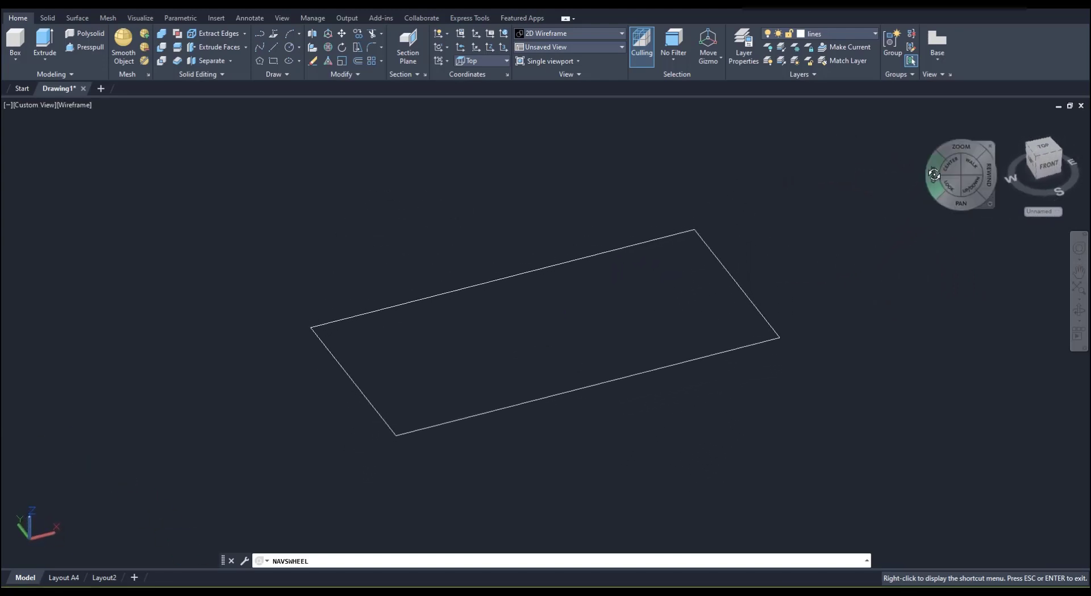
key("Escape")
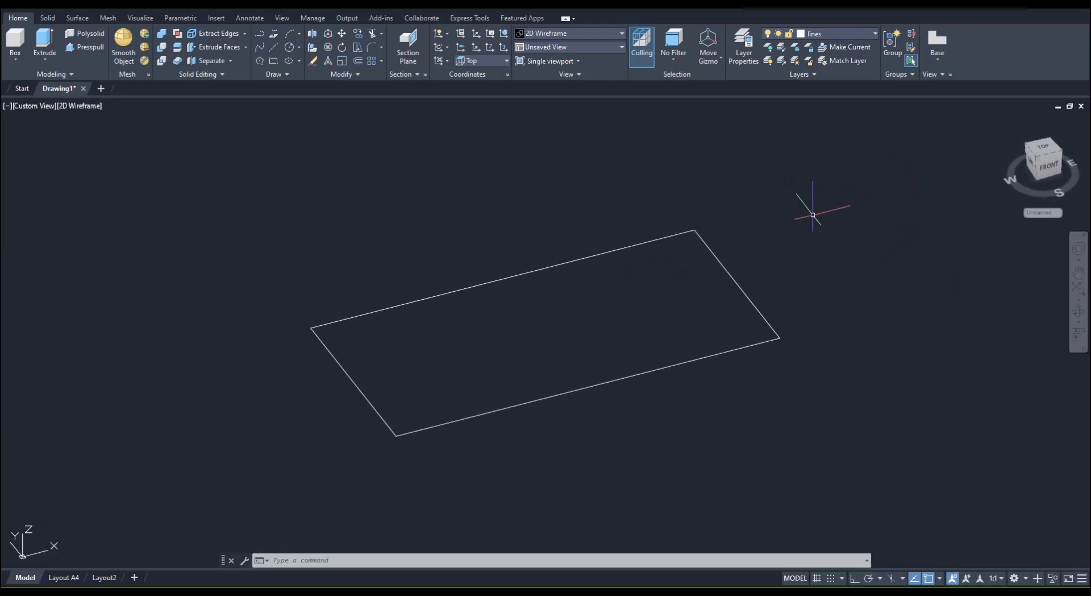
Show the rectangle in the preset Top view, followed by the preset SW Isometric view.
left_click(33, 105)
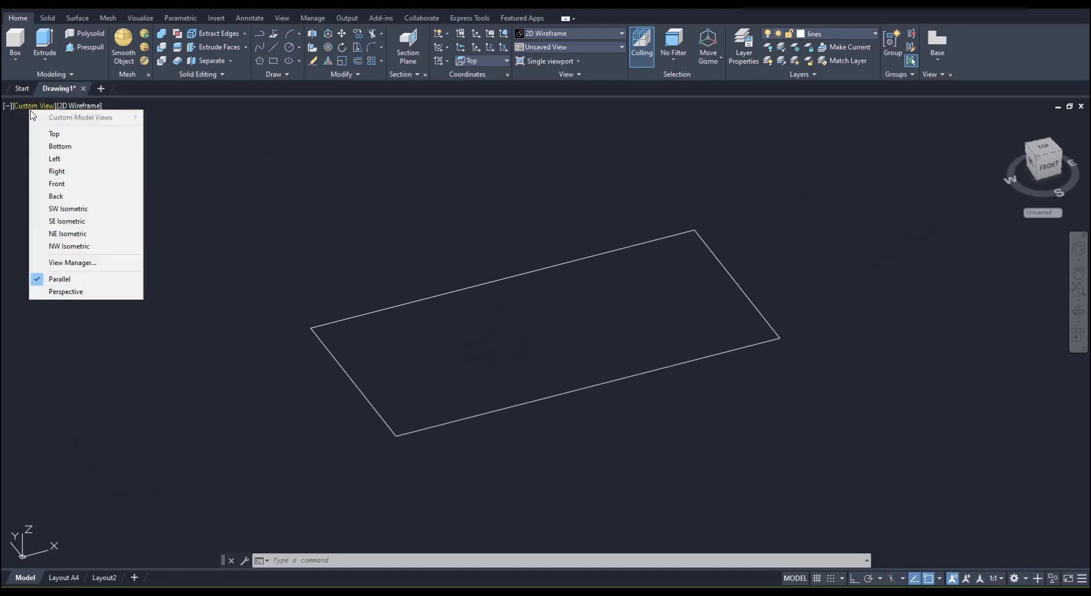
left_click(60, 138)
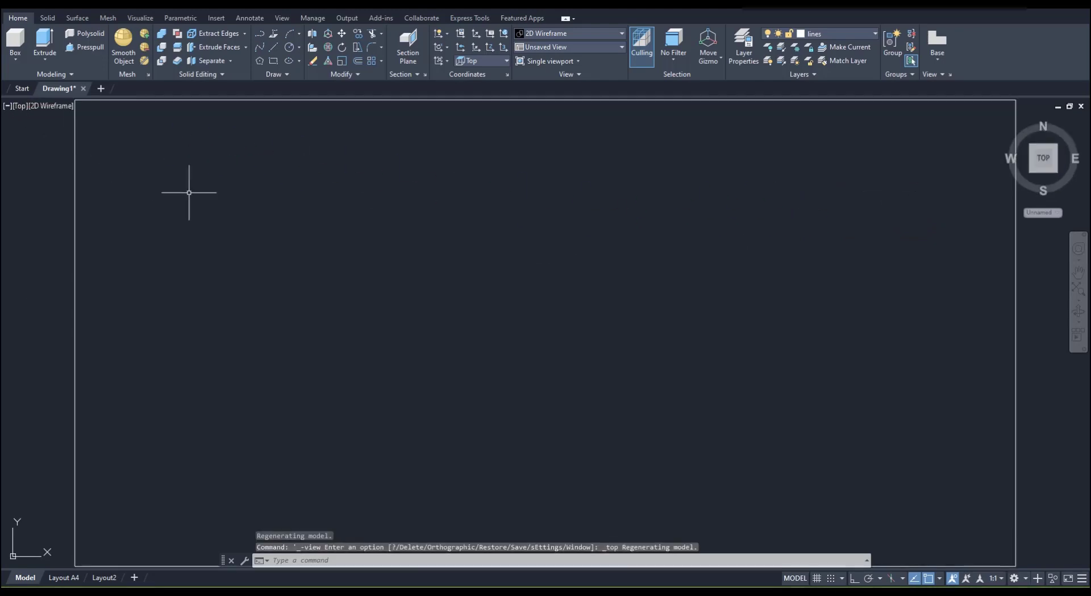
left_click(19, 106)
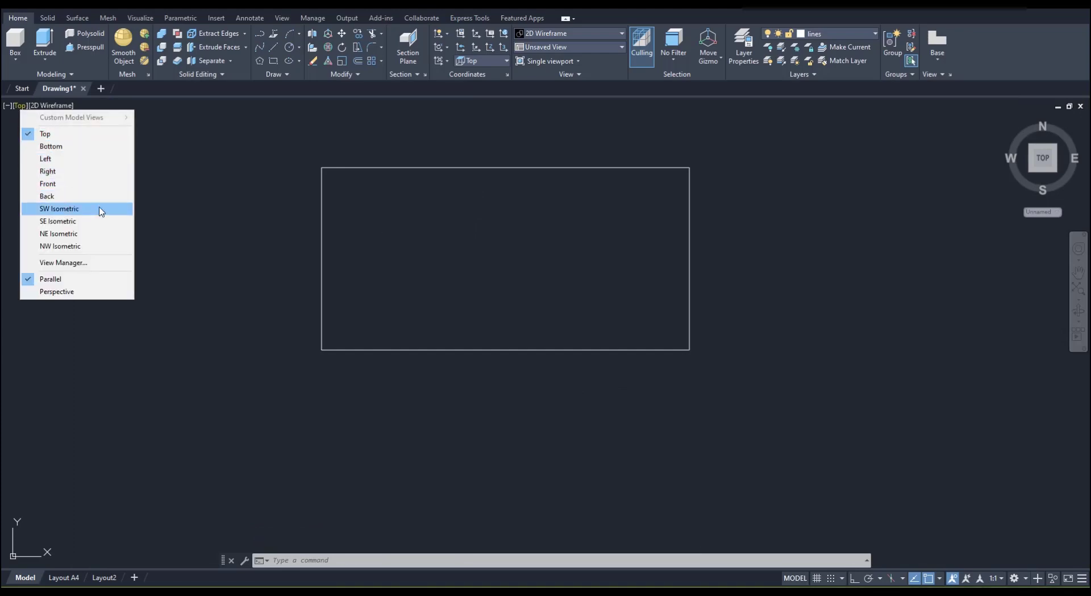
left_click(59, 208)
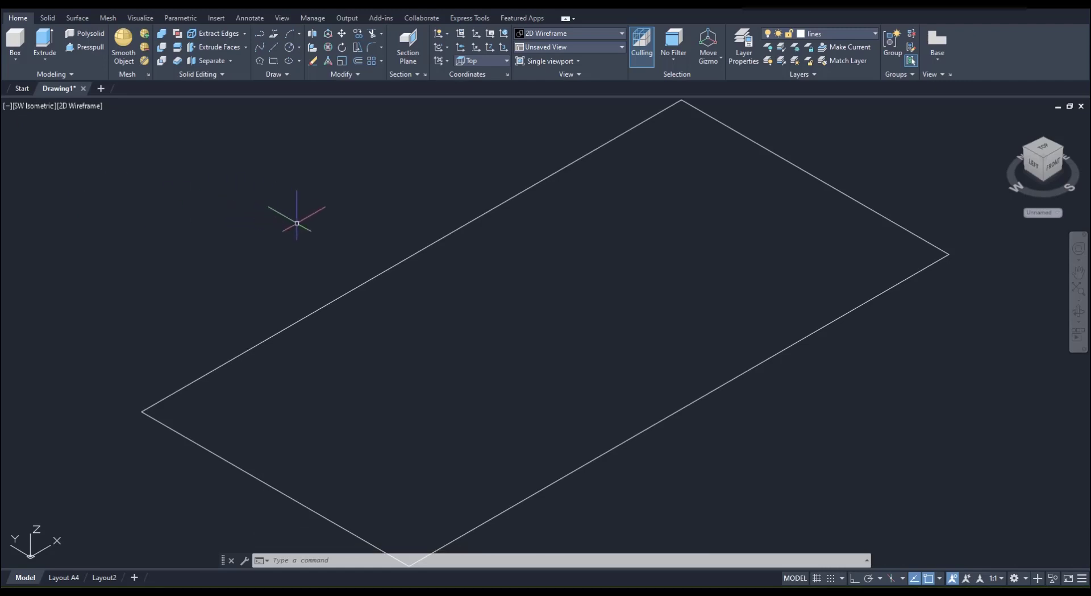
Turn on the drawing grid around the rectangle in the isometric view.
left_click(817, 578)
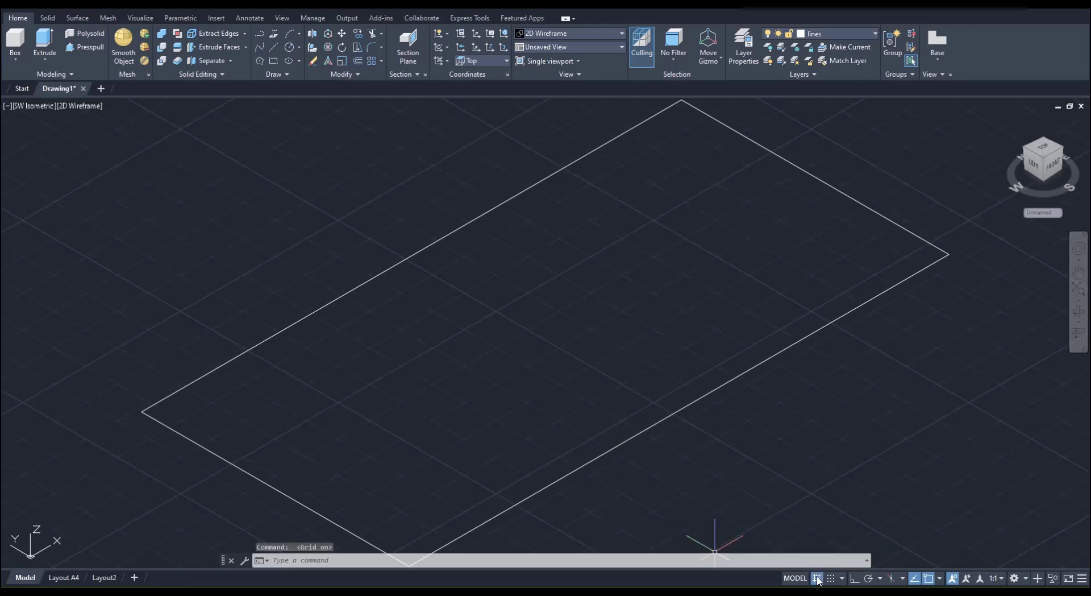
scroll(589, 343, "down", 6)
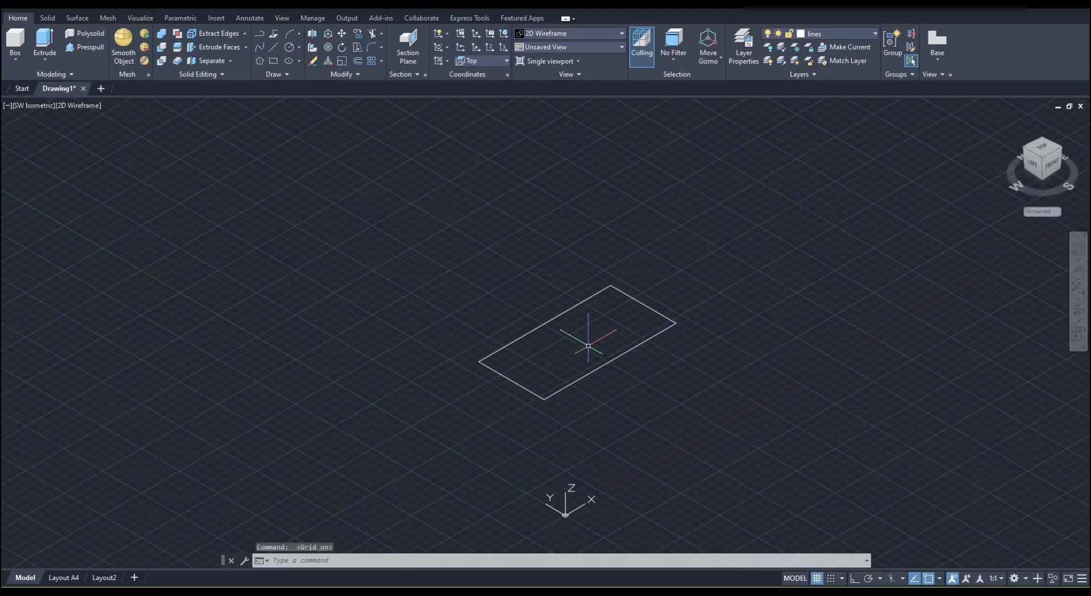
middle_click_drag(625, 392, 536, 322)
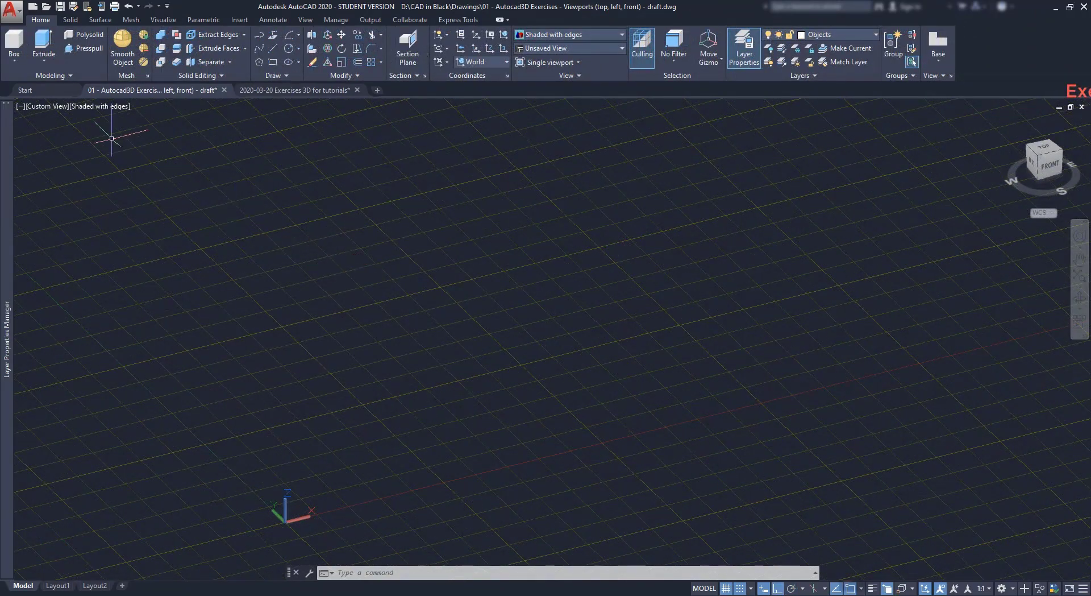
Create a solid box 300 long, 200 wide and 20 high on the ground plane with the Box command.
left_click(17, 41)
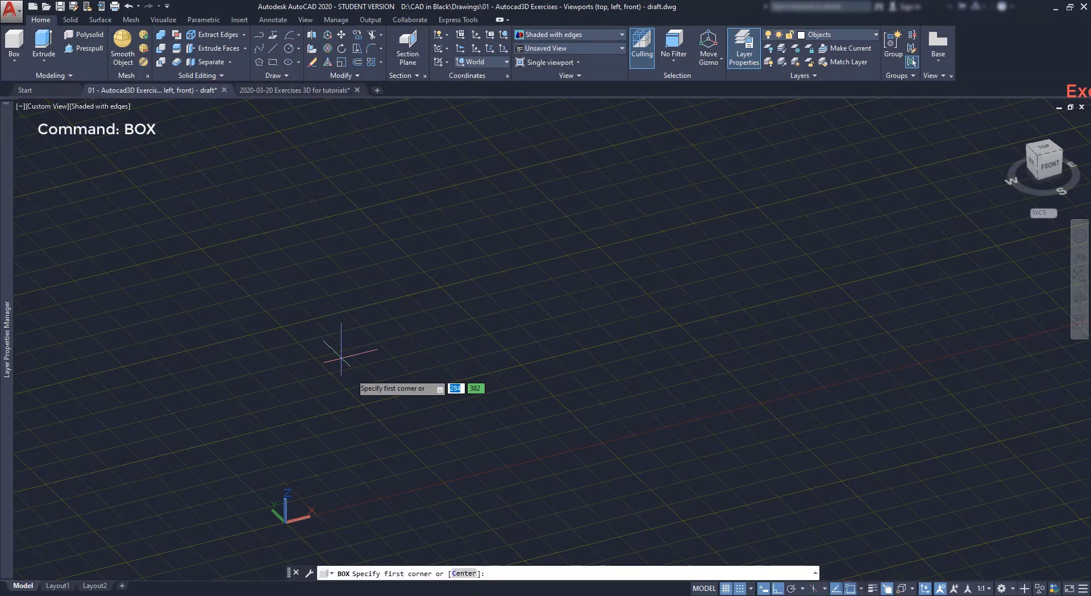
left_click(364, 403)
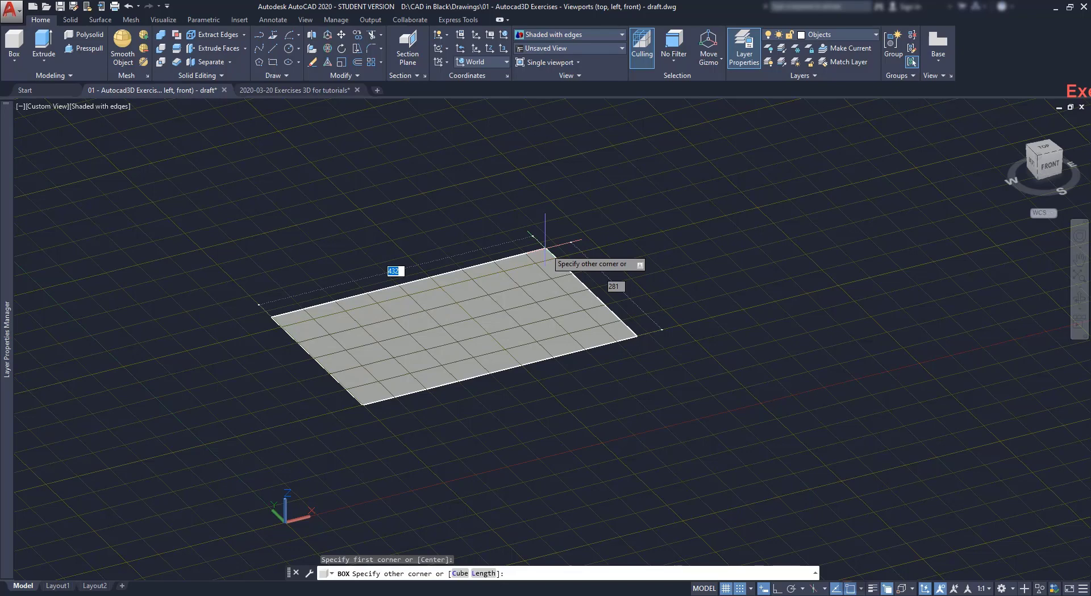
type("300")
key("Tab")
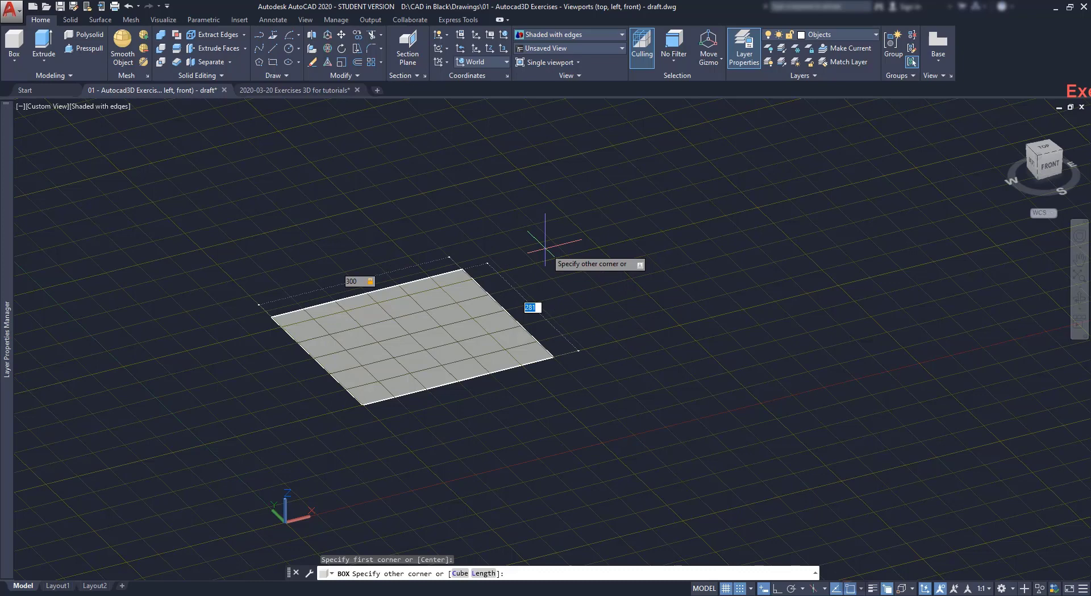
type("200")
key("Return")
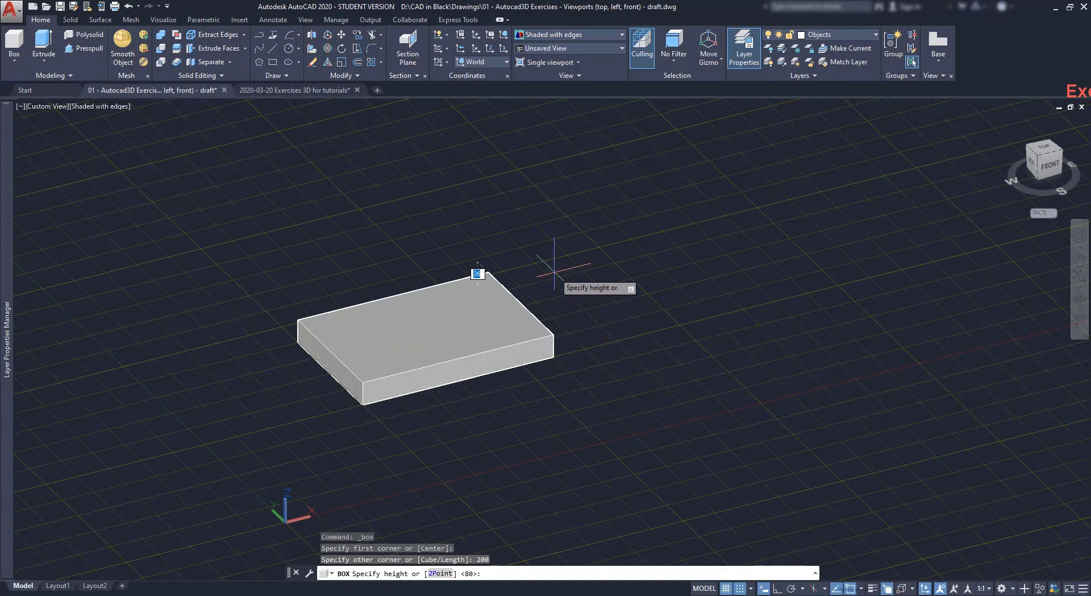
type("20")
key("Return")
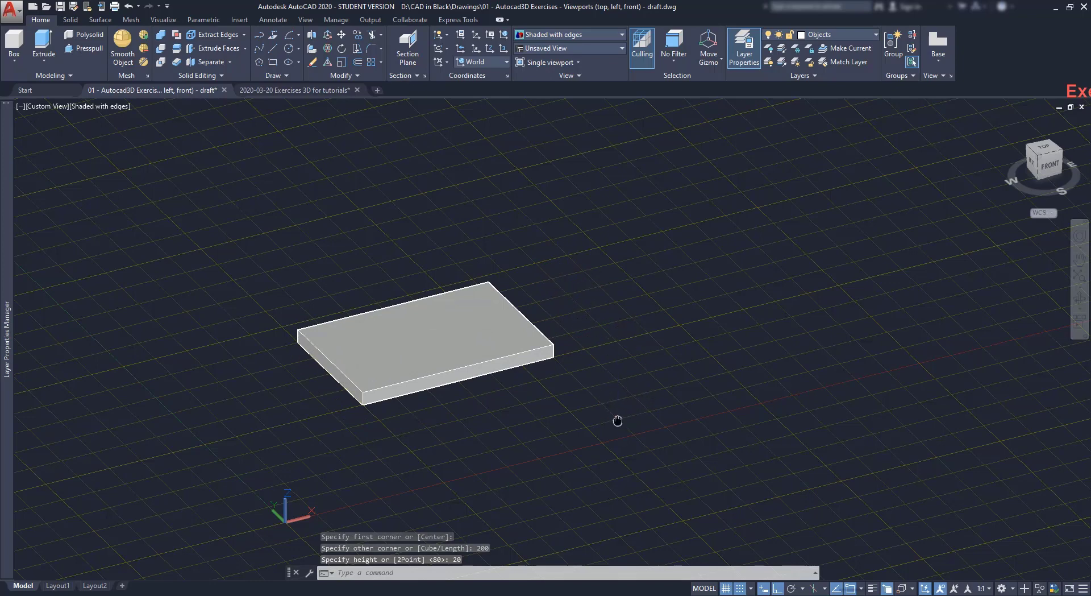
middle_click_drag(616, 418, 517, 342)
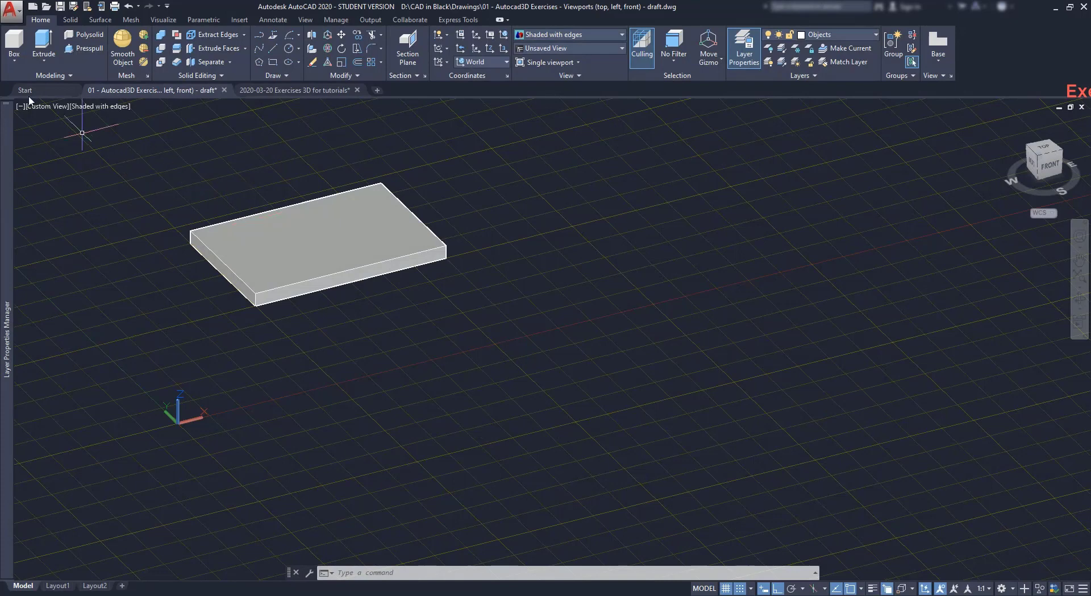
left_click(14, 58)
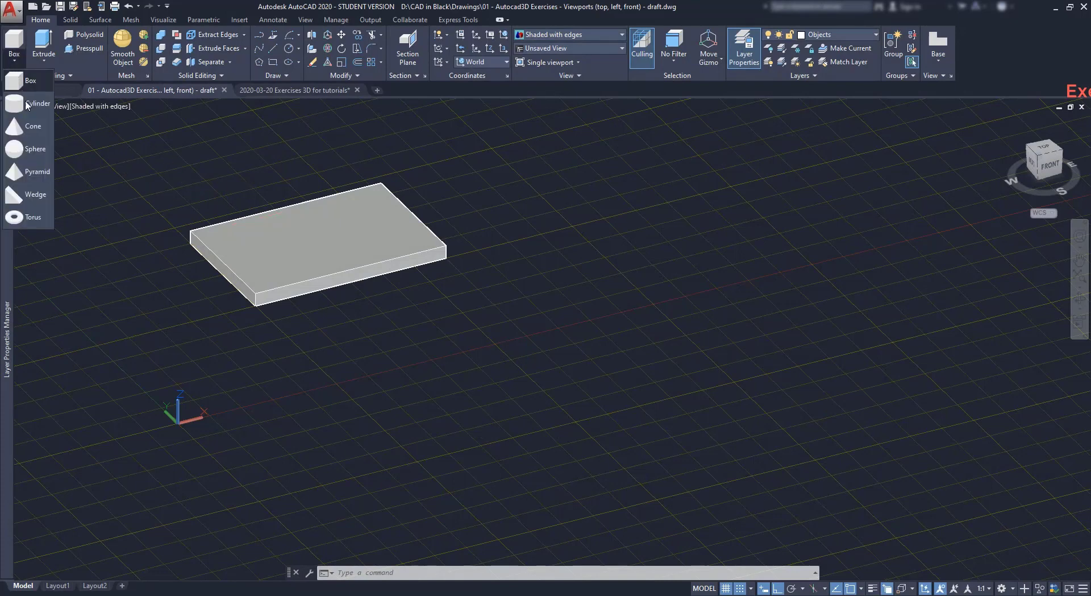
left_click(35, 194)
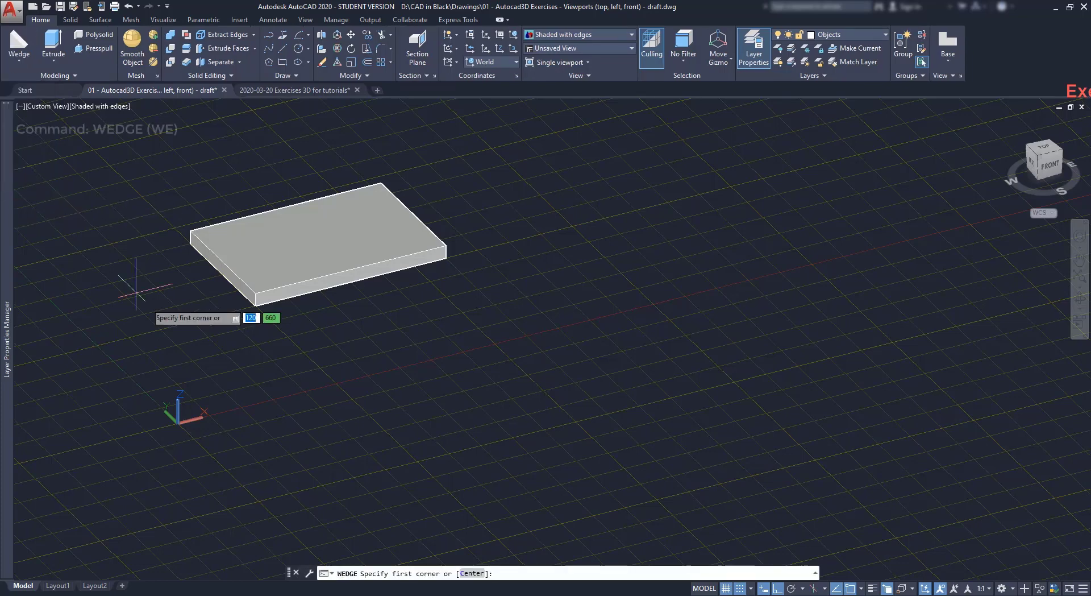
left_click(243, 407)
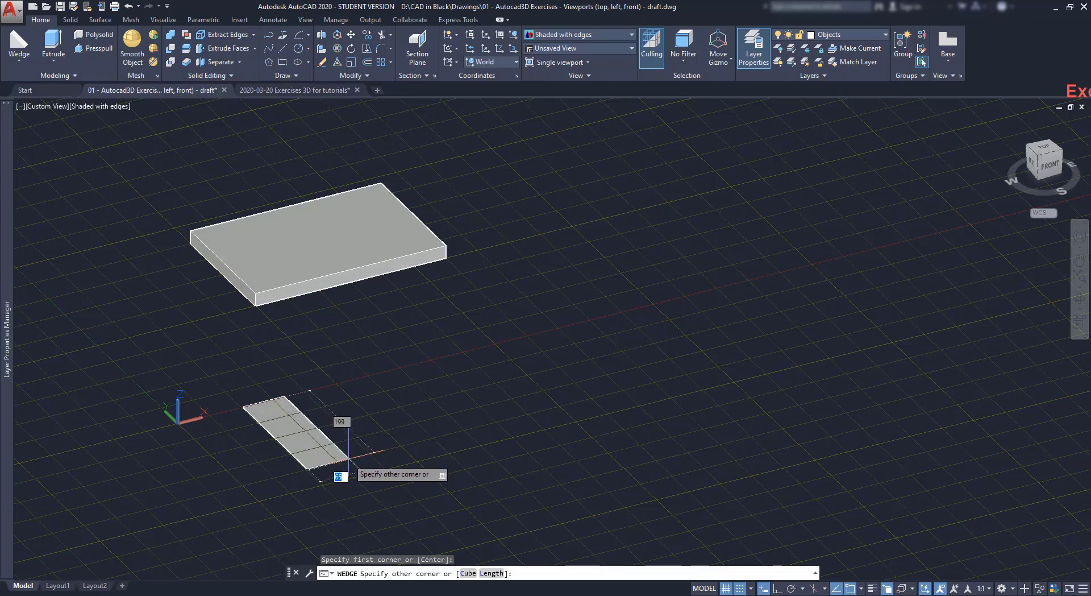
type("20")
key("Tab")
type("1")
key("Return")
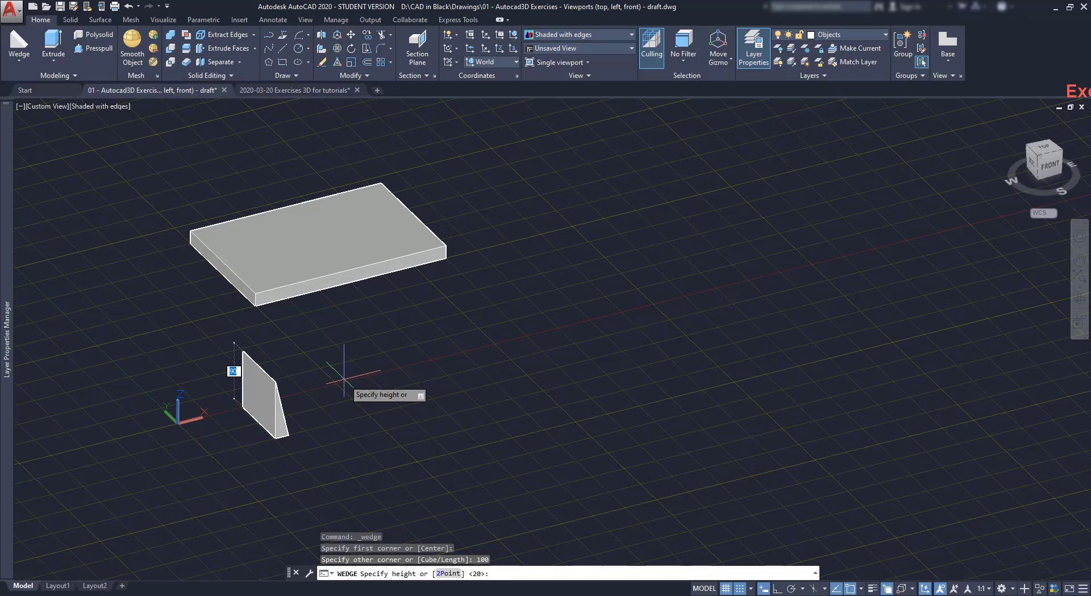
key("Escape")
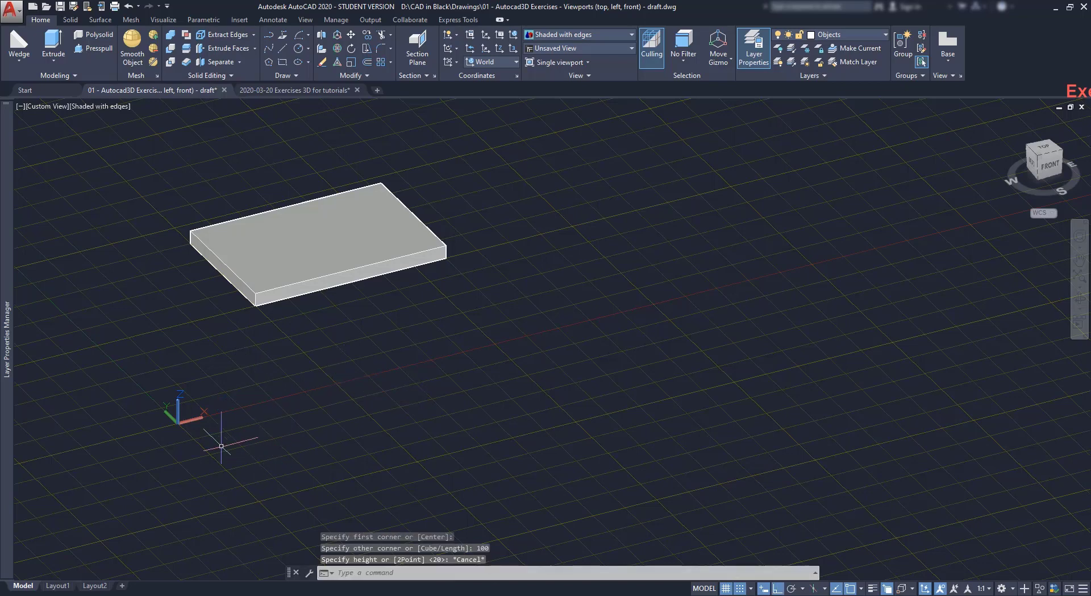
Rotate the UCS in its plane so the X axis points along the box's short edges, away from the box.
left_click(178, 424)
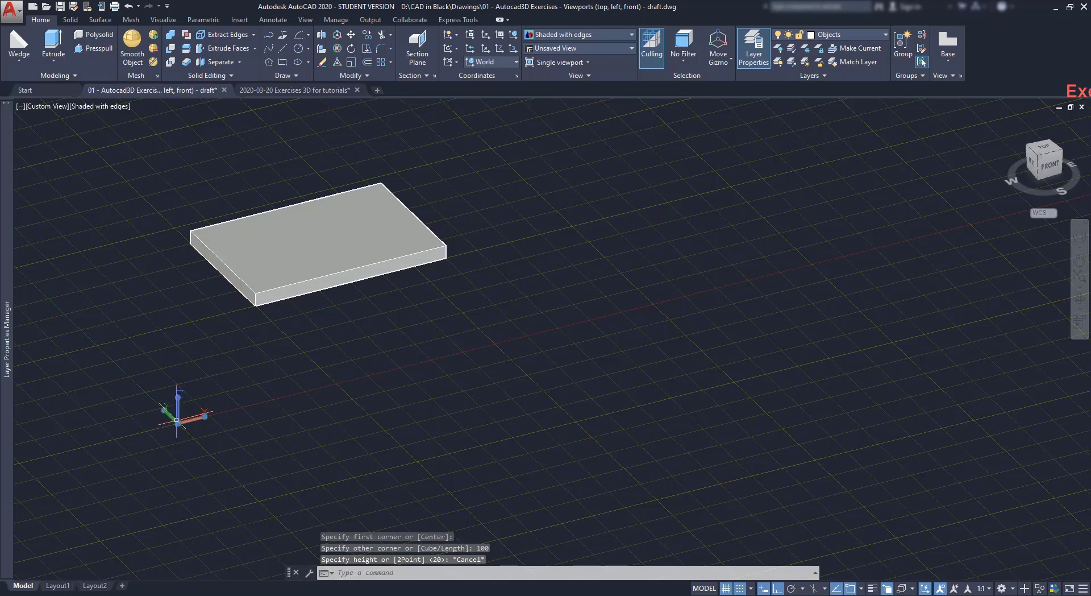
left_click(204, 416)
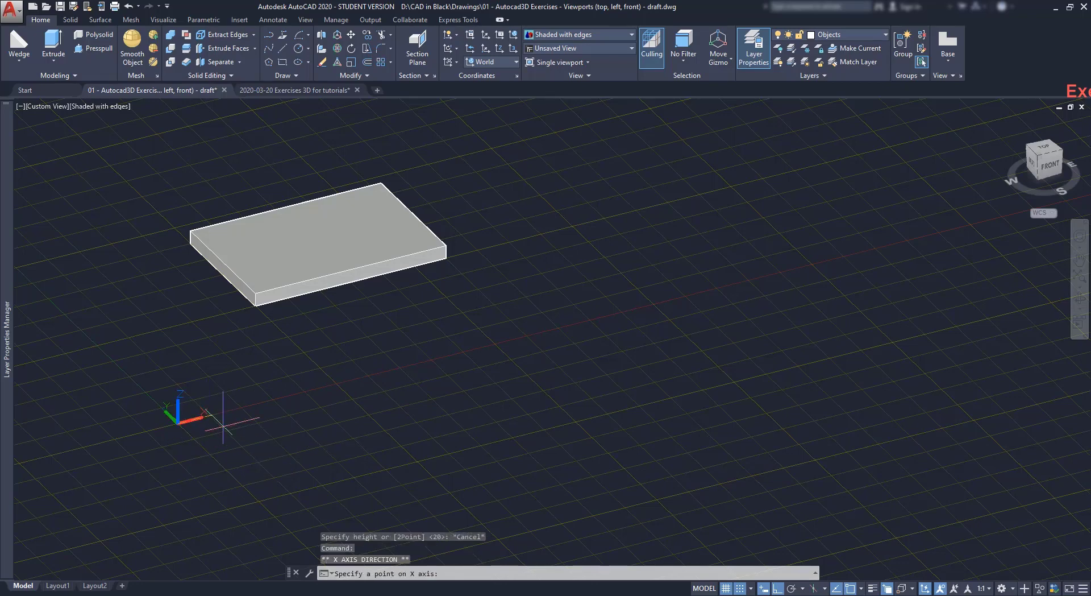
left_click(264, 488)
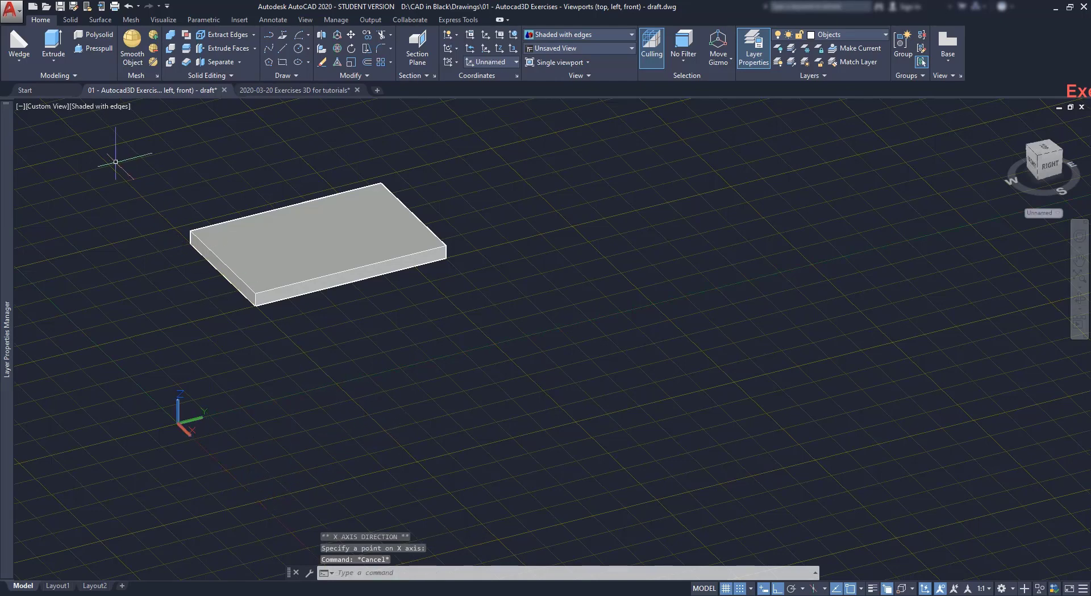
Create a wedge in front of the box, 100 long along X, 20 wide and 80 high.
left_click(30, 54)
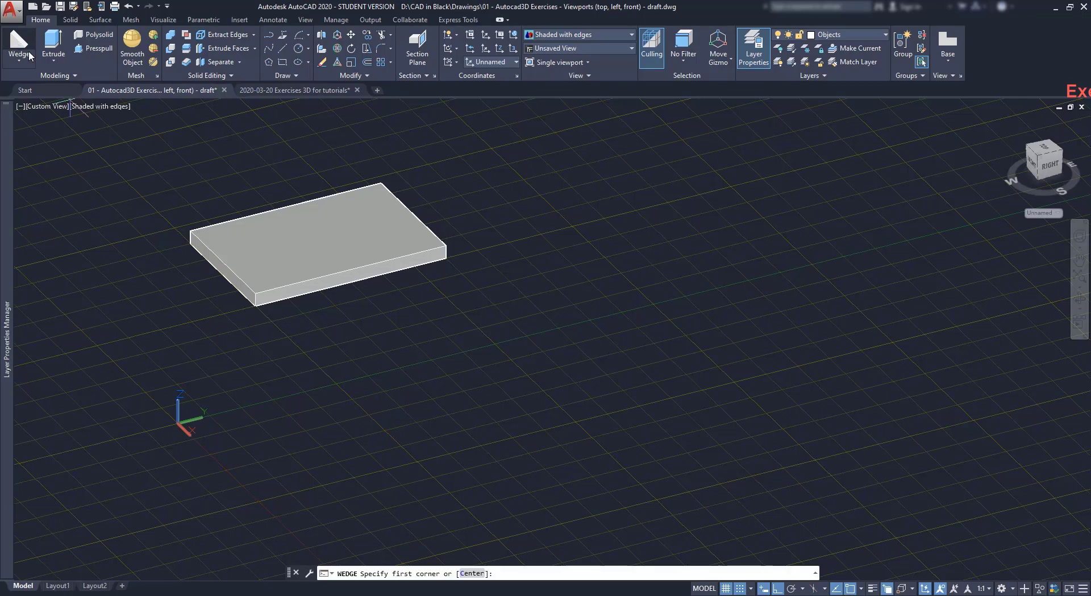
left_click(306, 390)
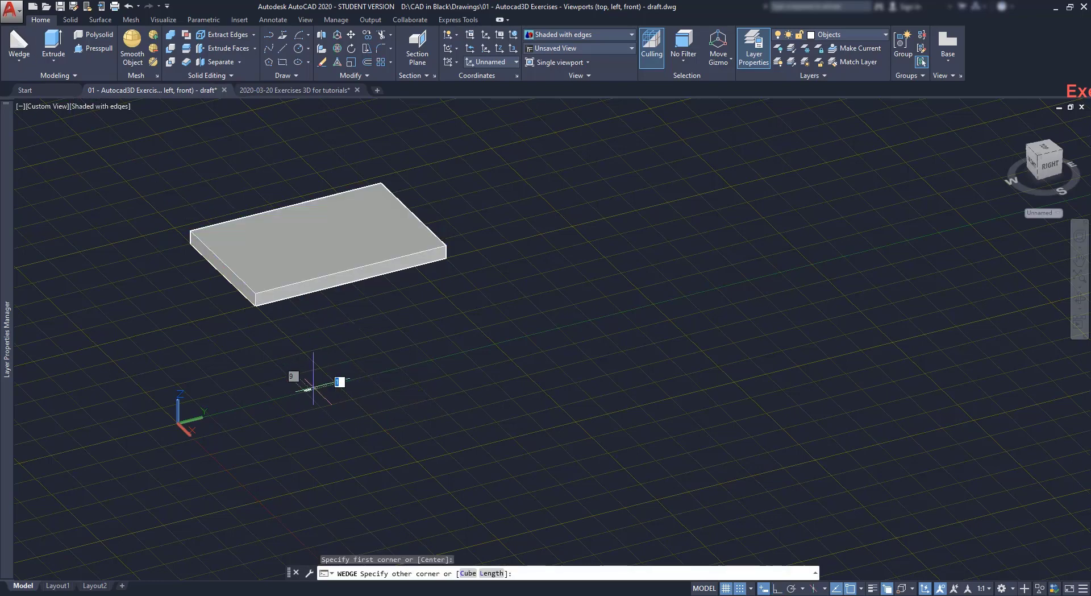
type("100")
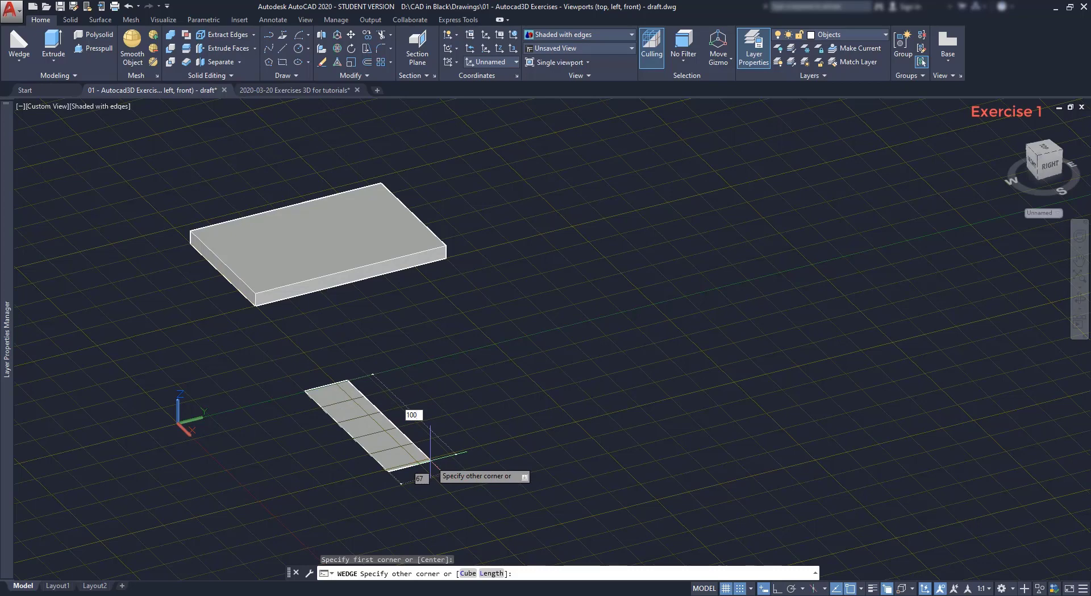
key("Tab")
type("2")
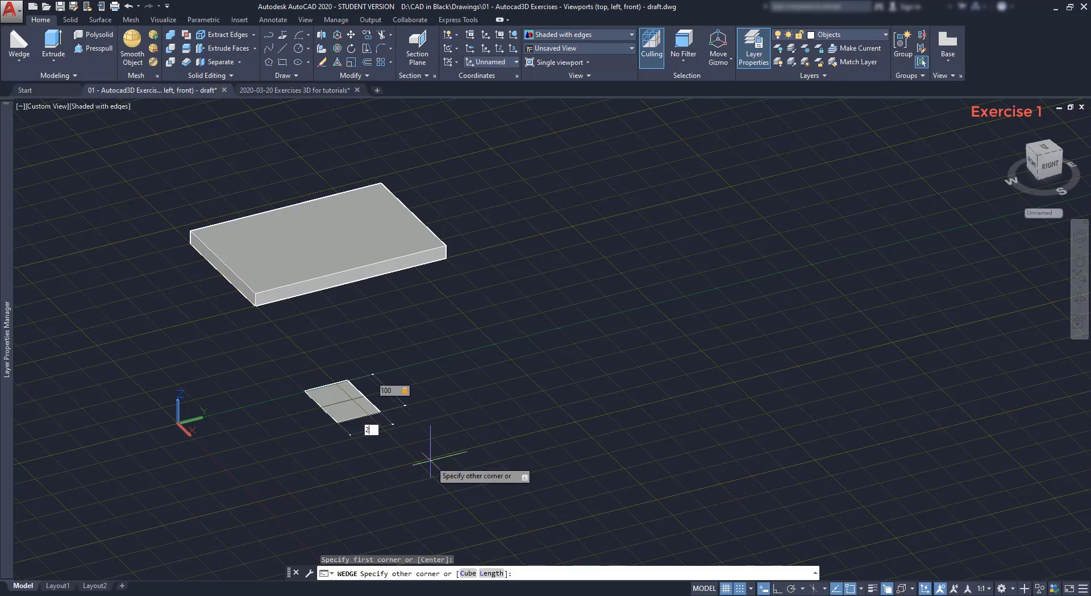
type("0")
key("Return")
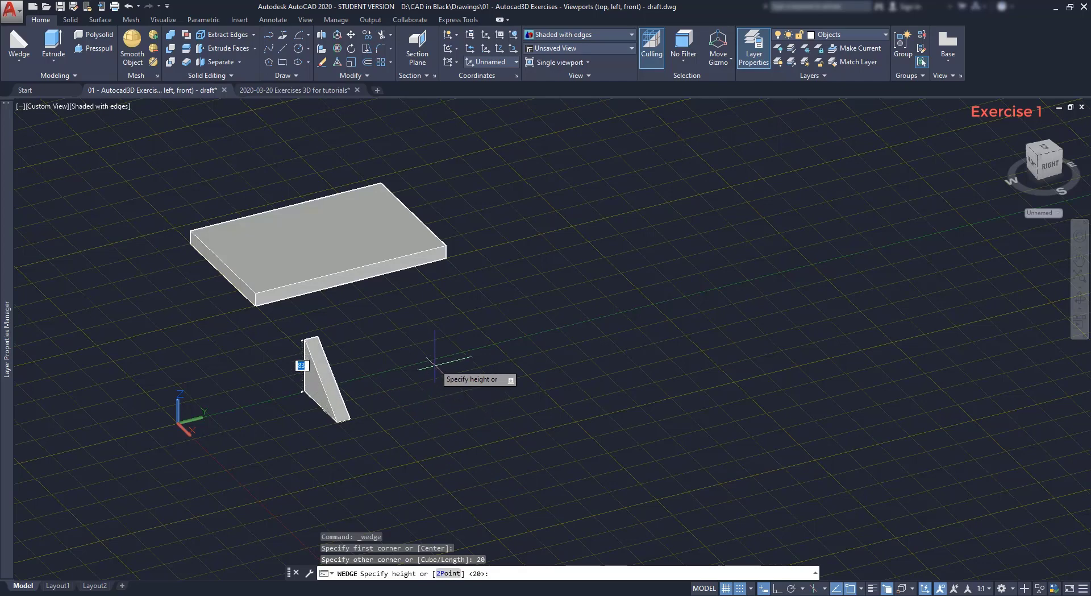
scroll(435, 363, "up", 3)
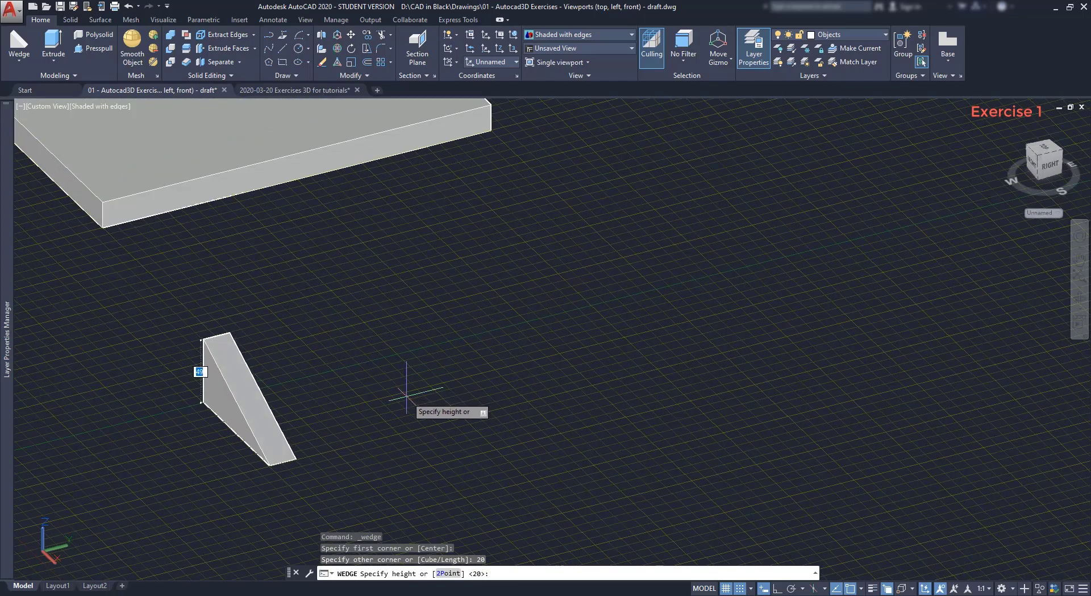
type("80")
key("Return")
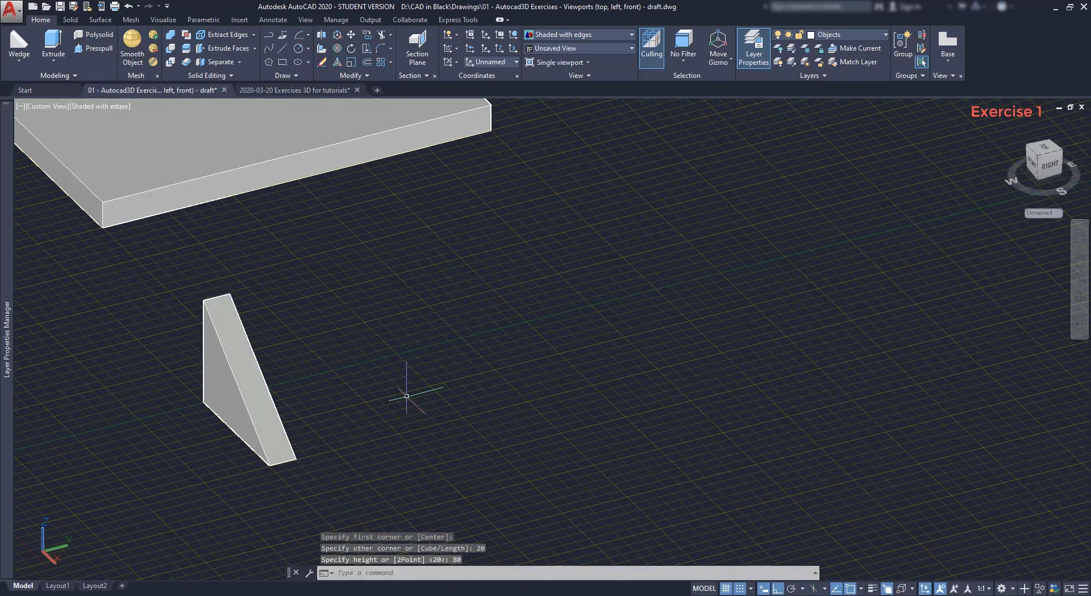
scroll(436, 355, "down", 1)
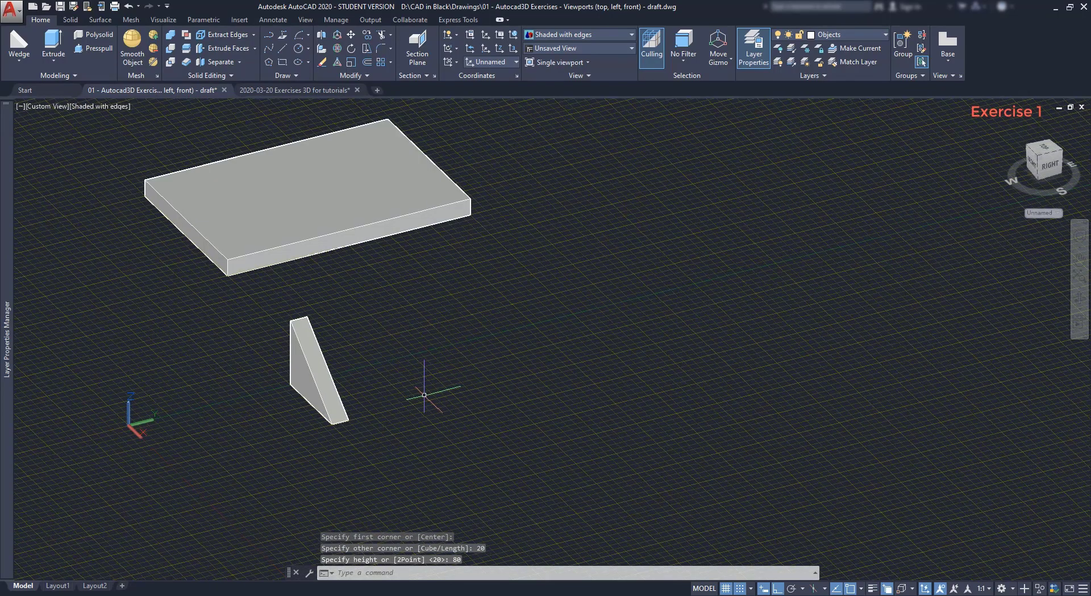
middle_click_drag(427, 382, 451, 407, "shift")
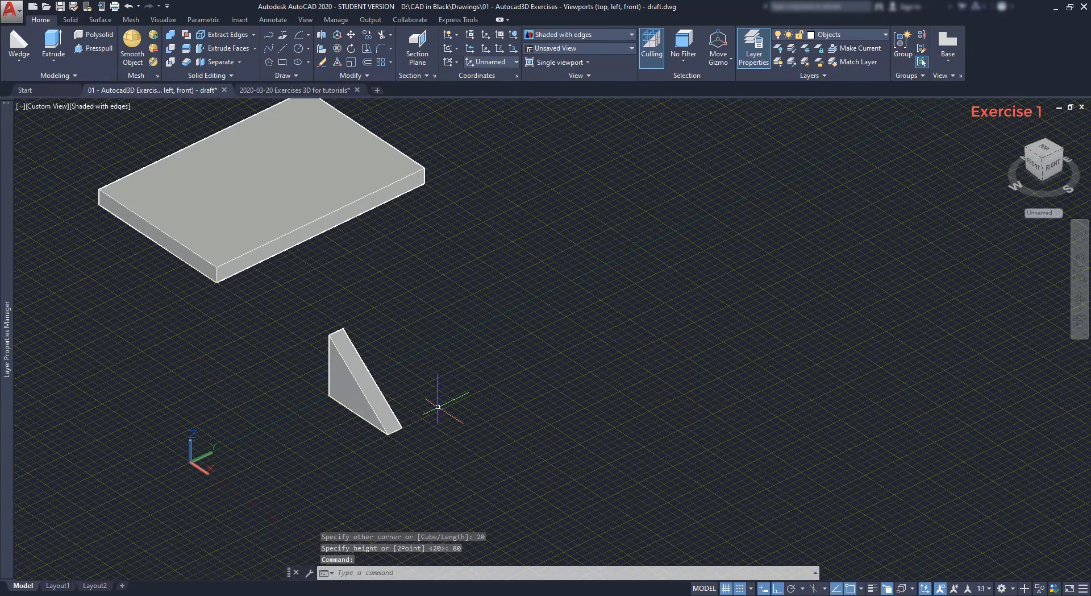
Mirror the wedge about a line along its vertical back face, keeping the source wedge.
type("MI")
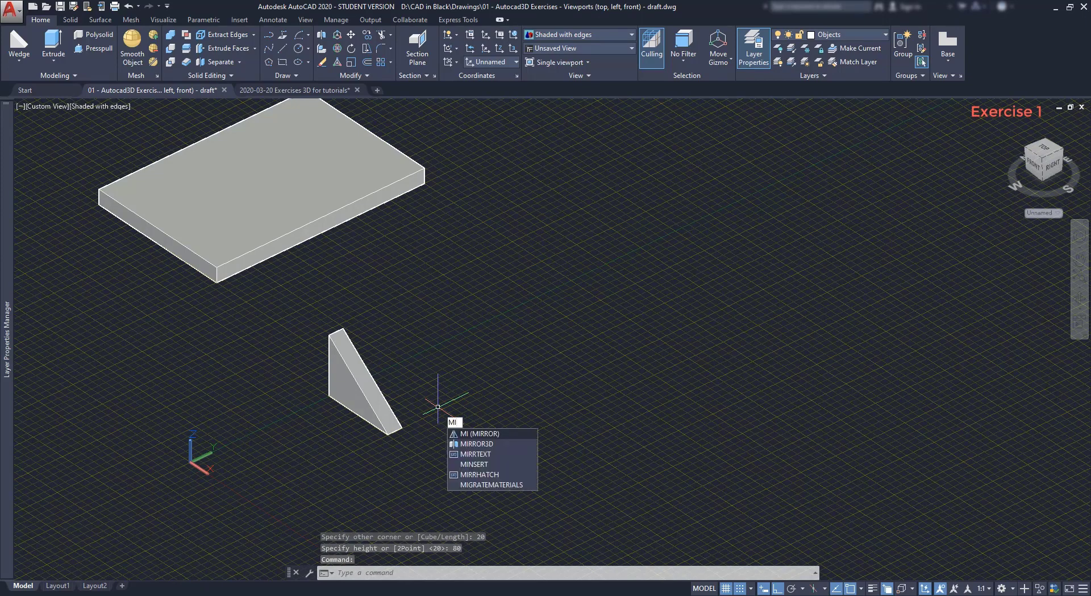
key("Return")
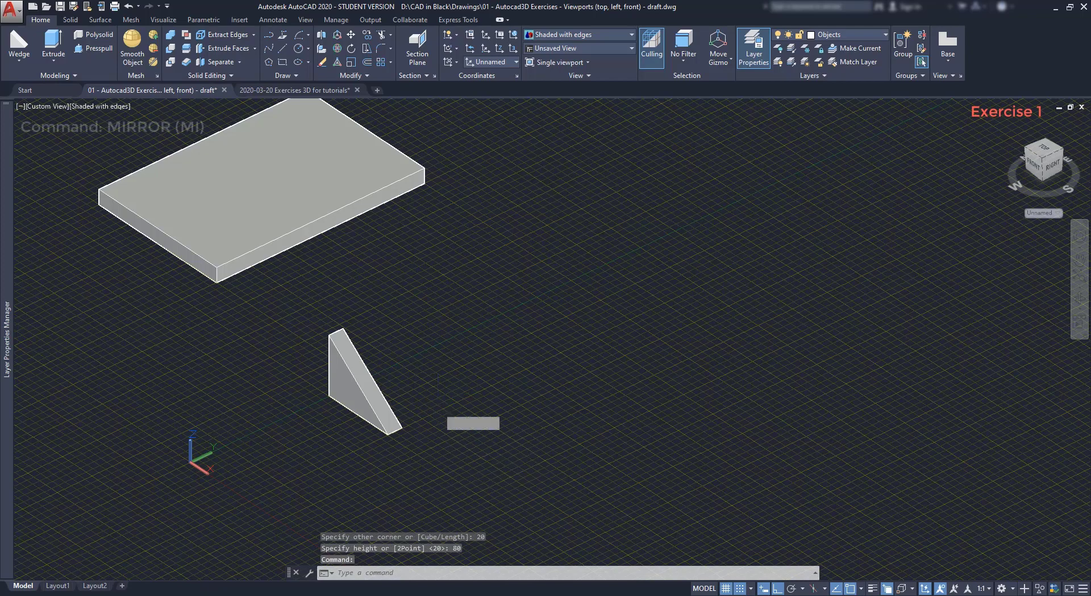
left_click(378, 395)
key("Return")
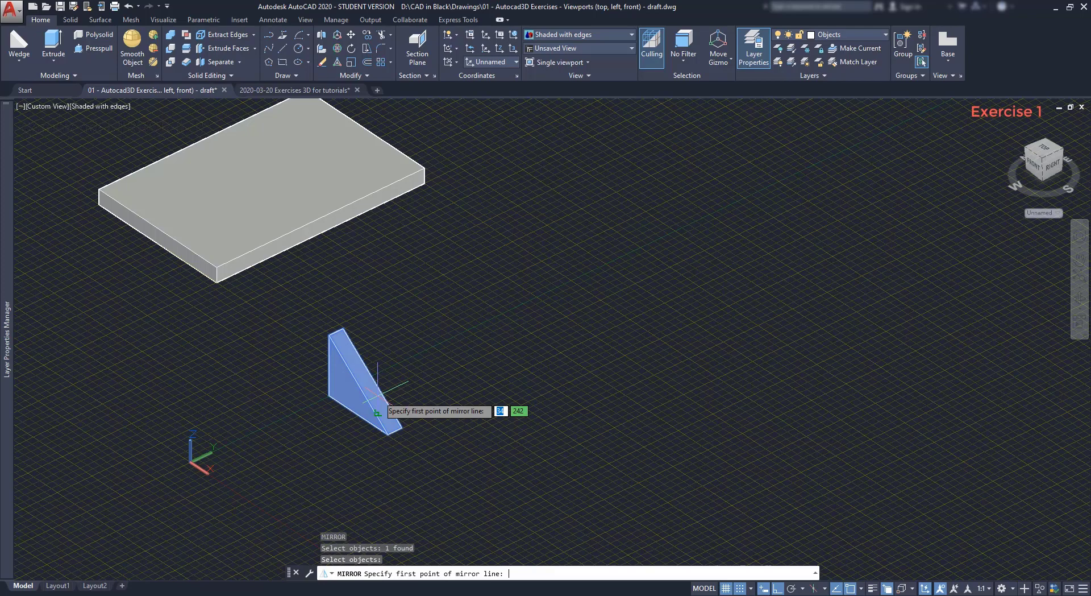
left_click(329, 396)
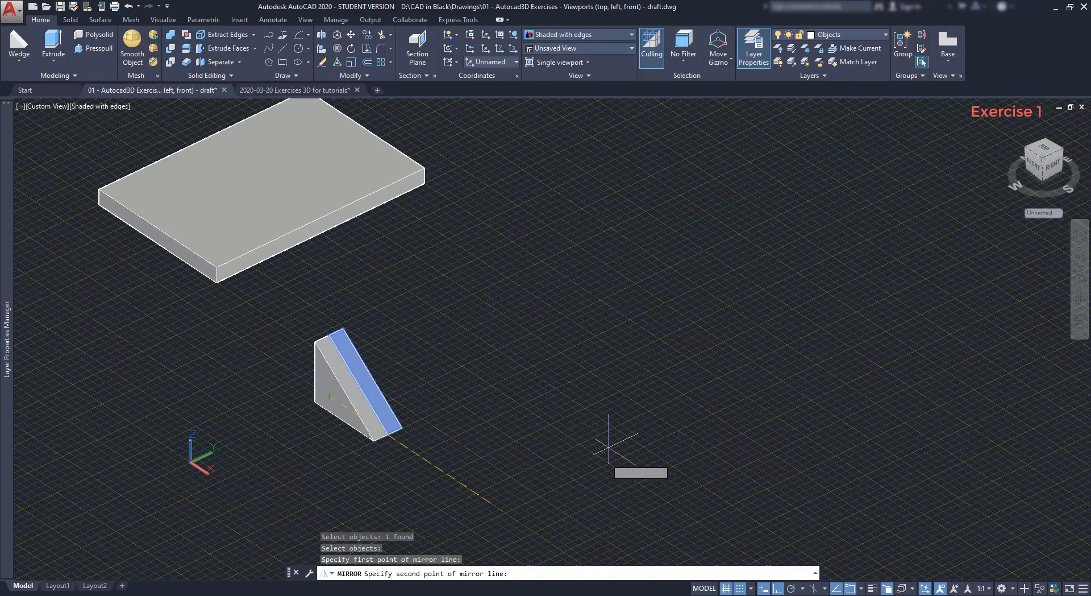
left_click(636, 325)
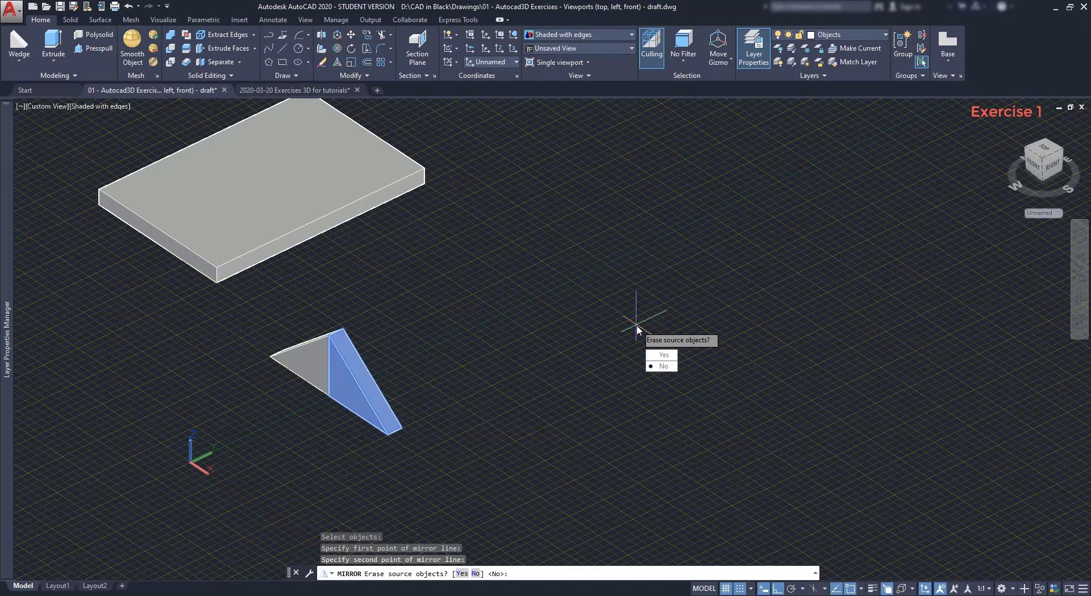
key("Return")
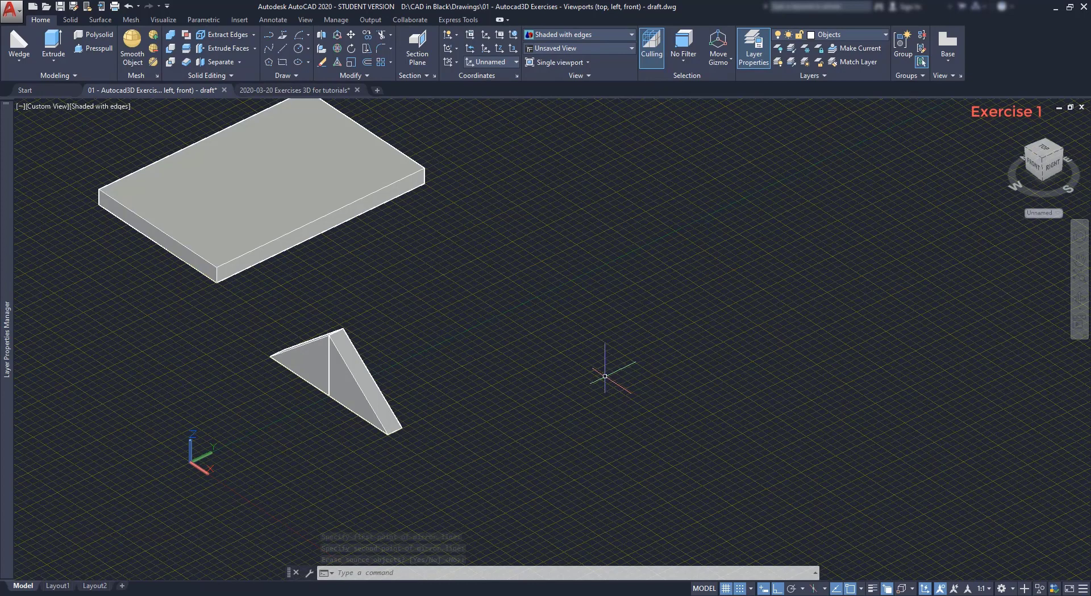
Move both wedges from the midpoint of their lower front edge to the midpoint of the box's top long edge, using polar tracking instead of ortho.
type("M")
key("Return")
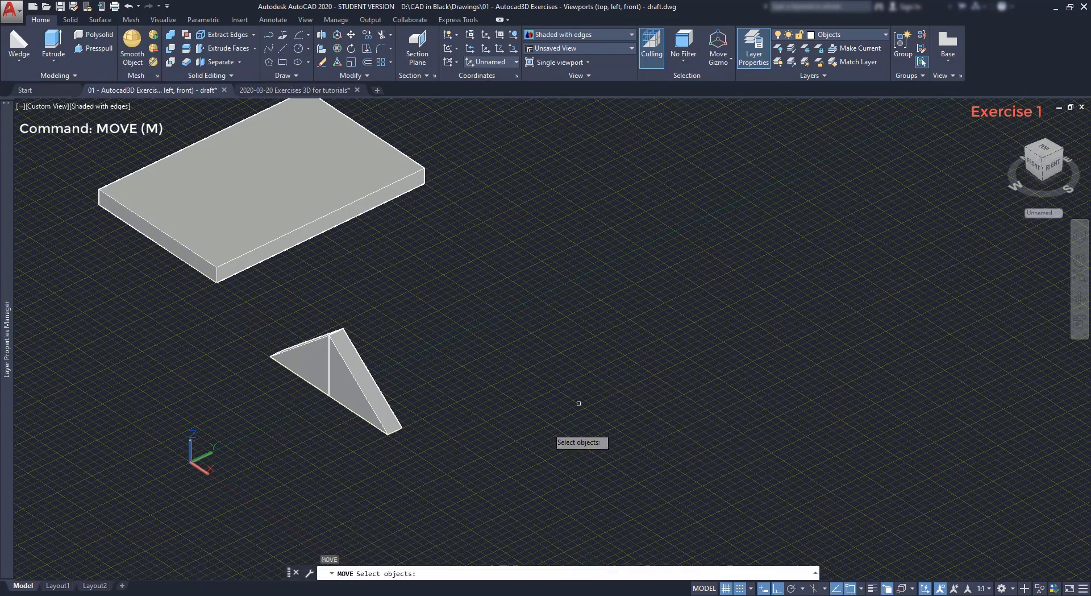
left_click(441, 460)
left_click(273, 309)
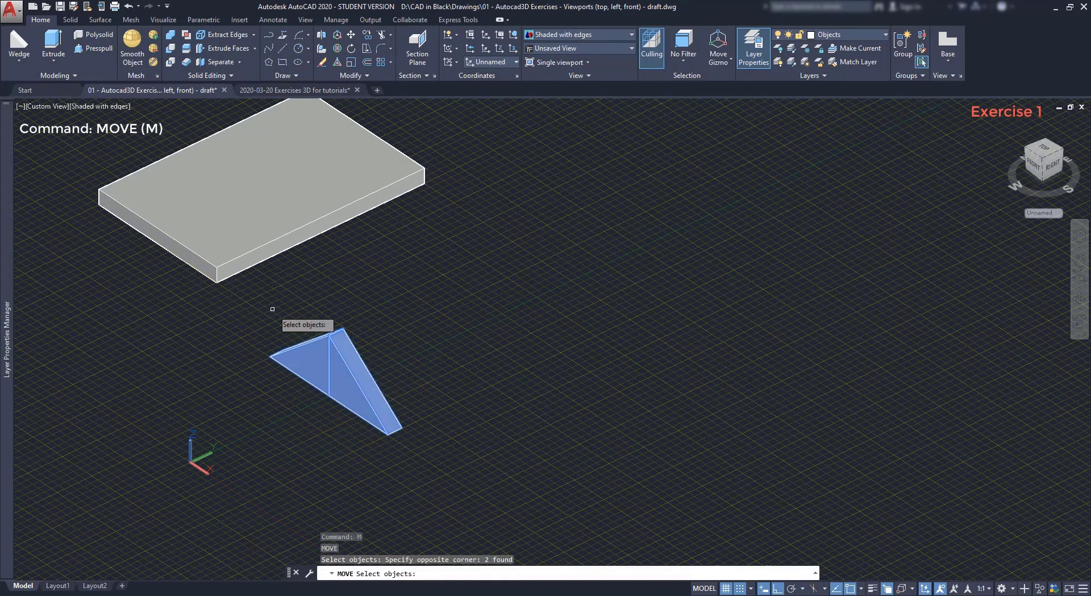
key("Return")
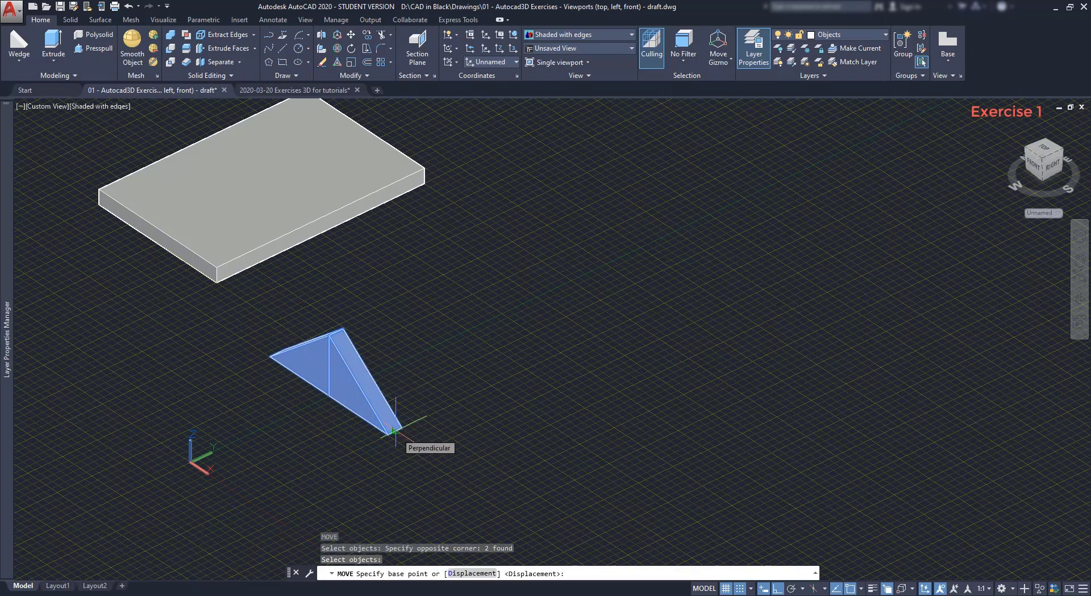
left_click(394, 432)
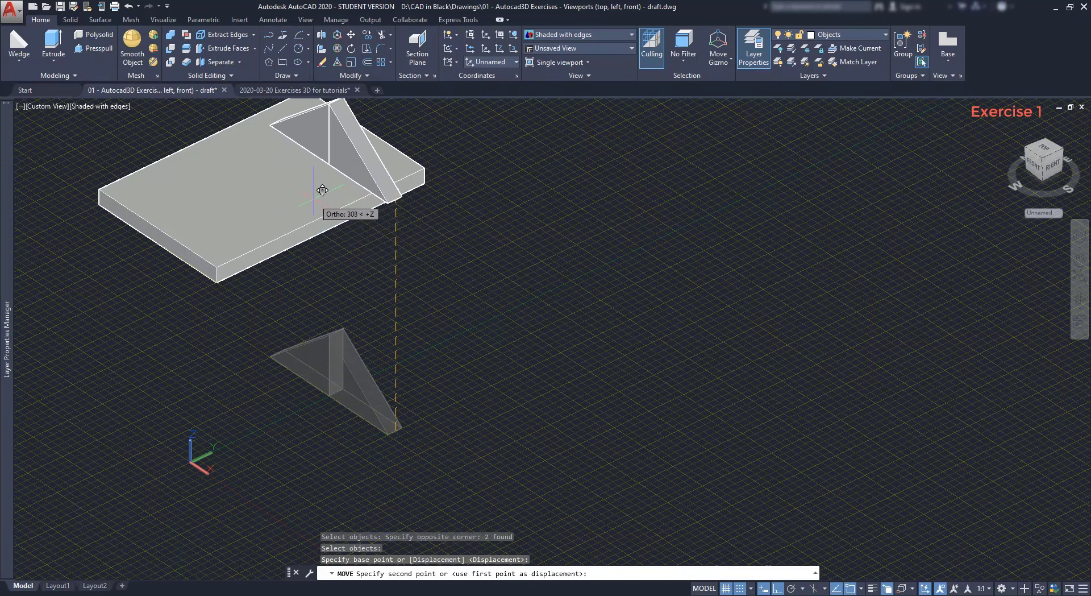
left_click(791, 589)
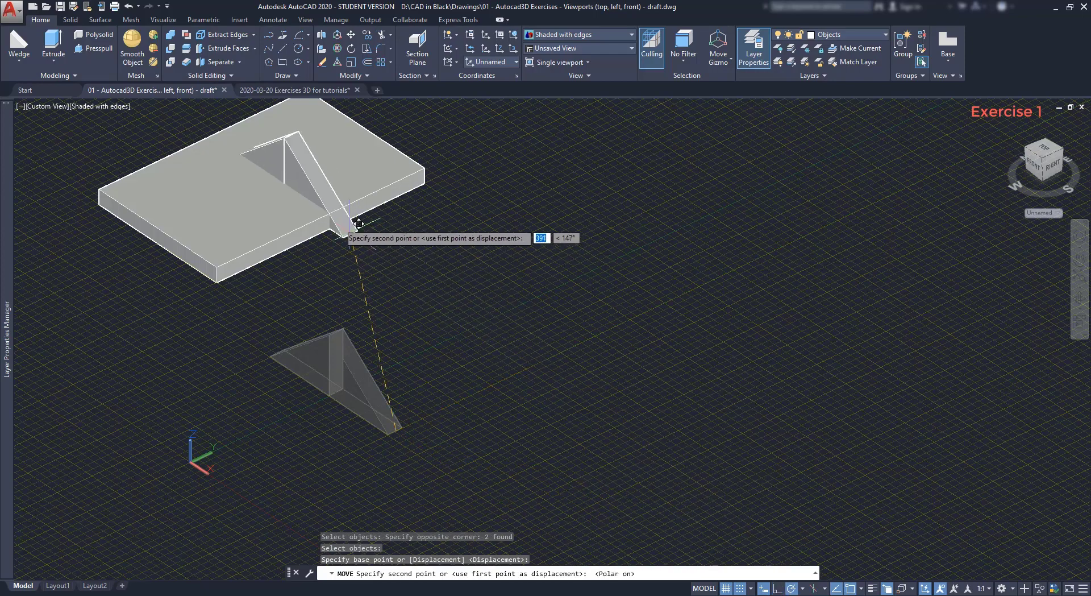
scroll(328, 199, "up", 2)
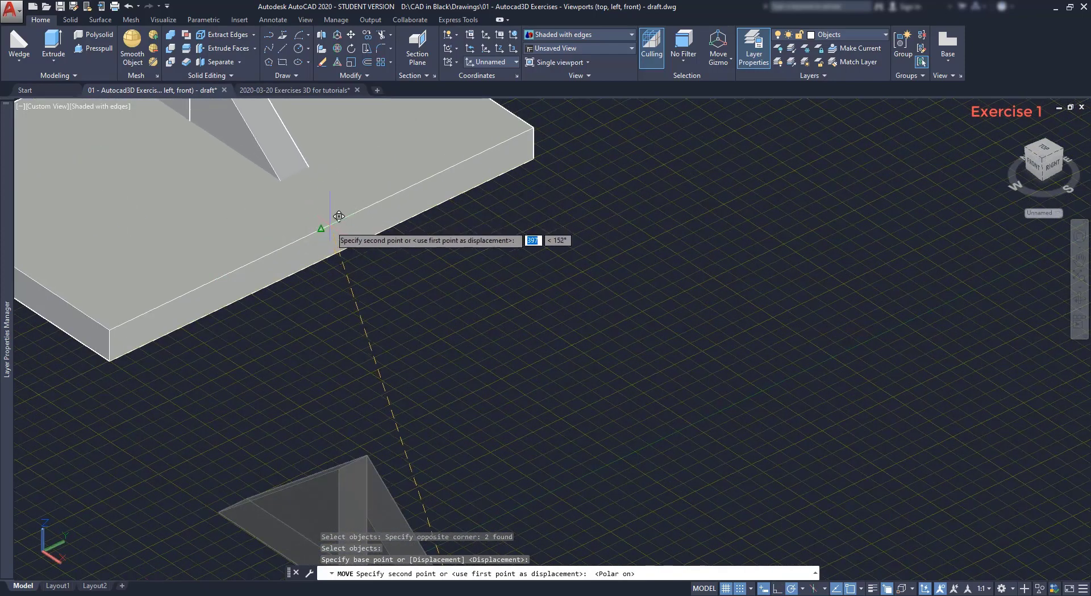
left_click(330, 220)
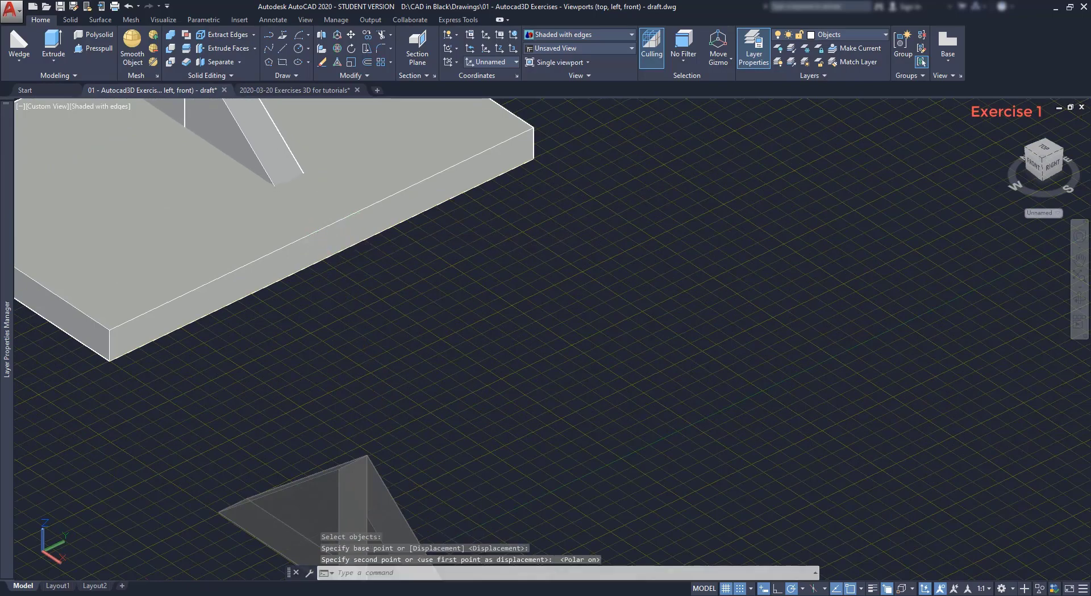
scroll(419, 273, "down", 2)
middle_click_drag(419, 273, 482, 386)
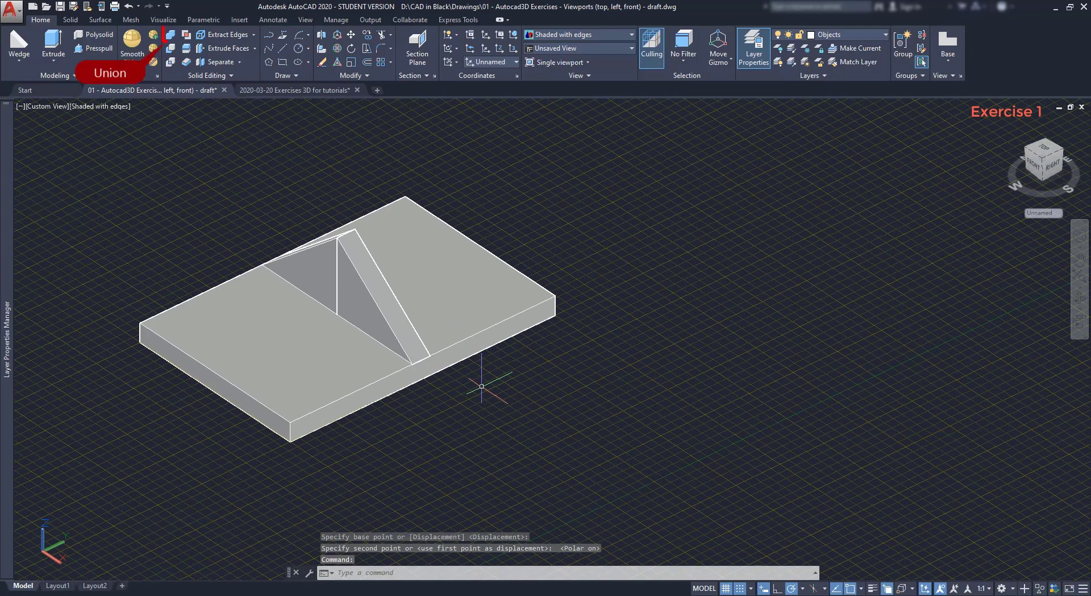
Combine the box and both wedges into one solid with the Union command.
type("union")
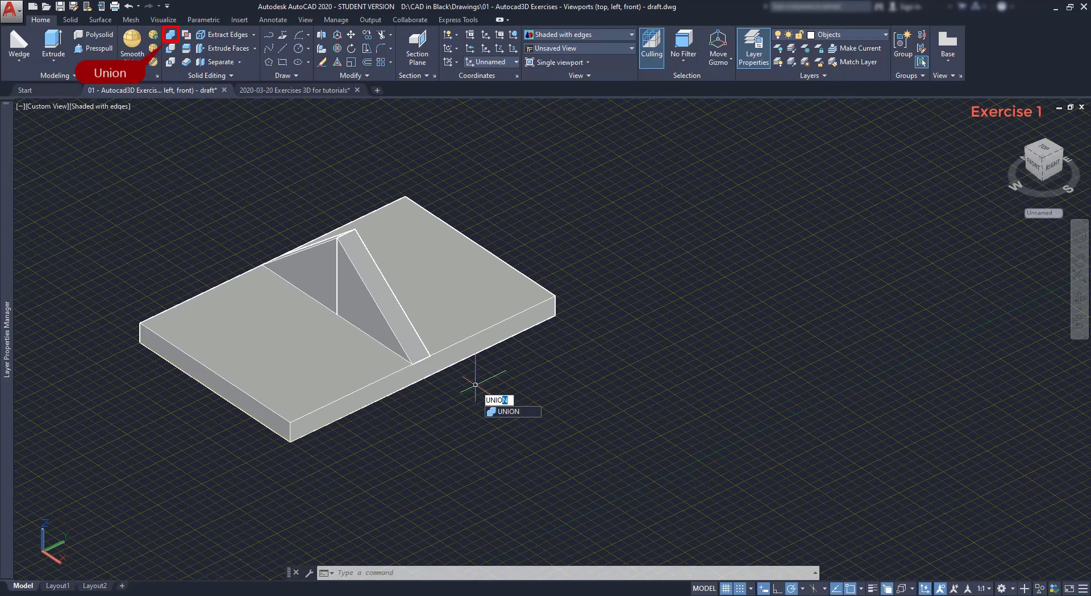
key("Return")
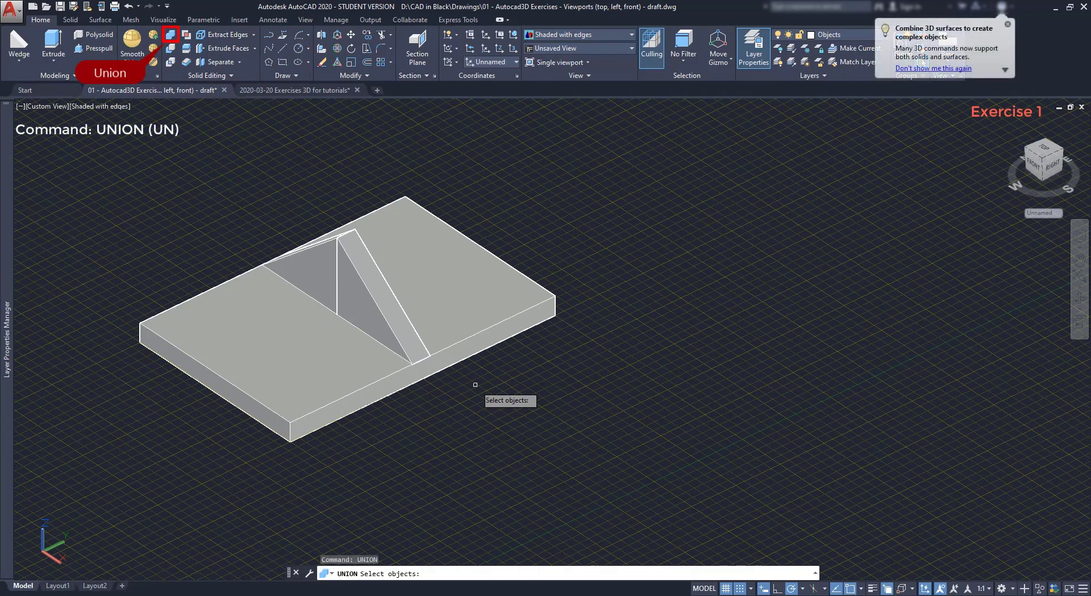
left_click(475, 384)
left_click(162, 184)
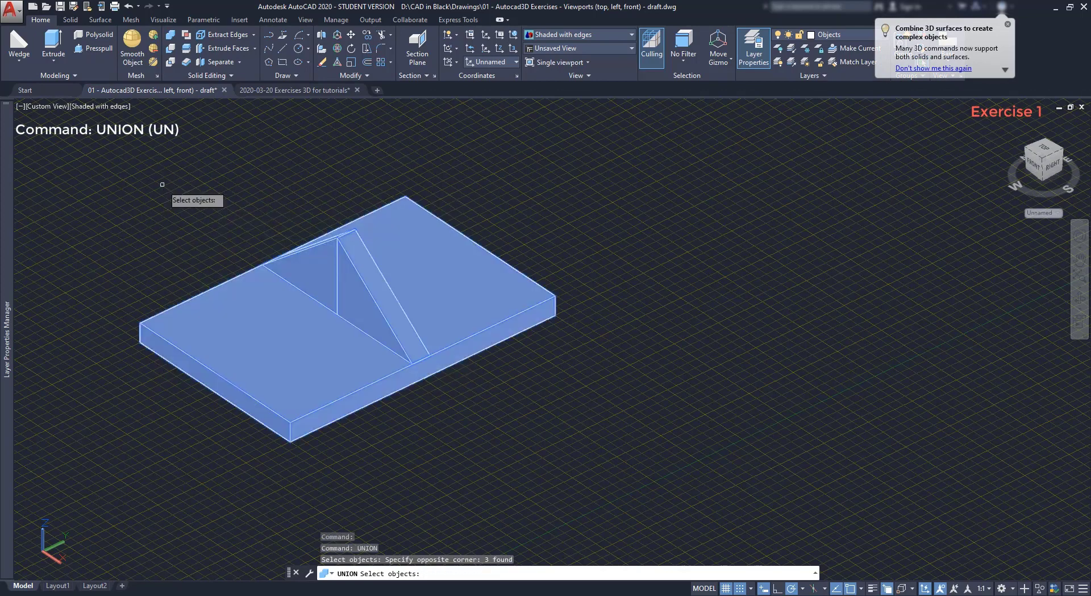
key("Return")
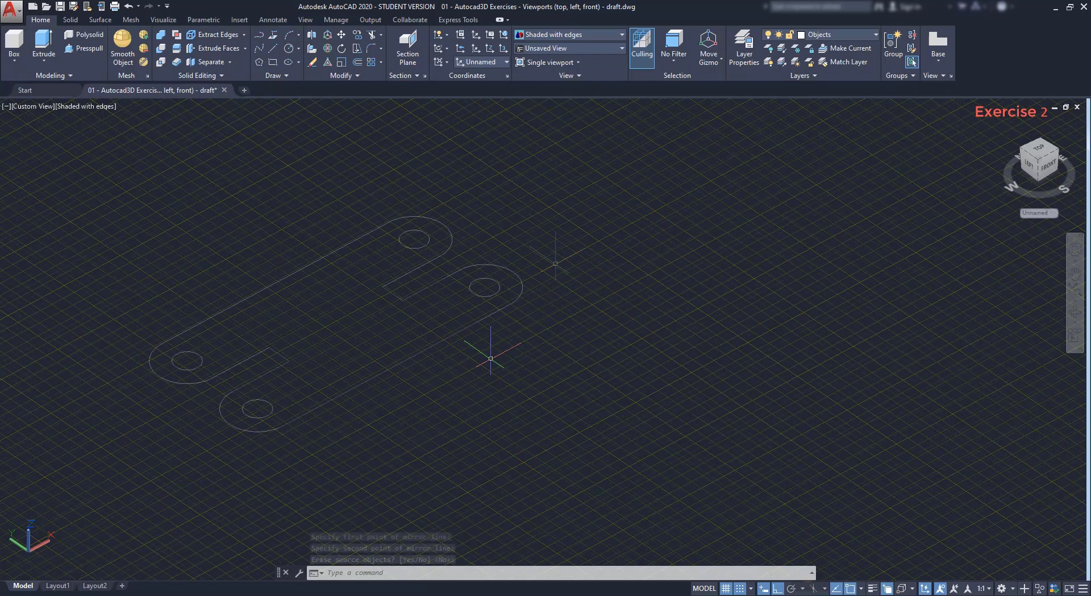
left_click(560, 243)
key("Return")
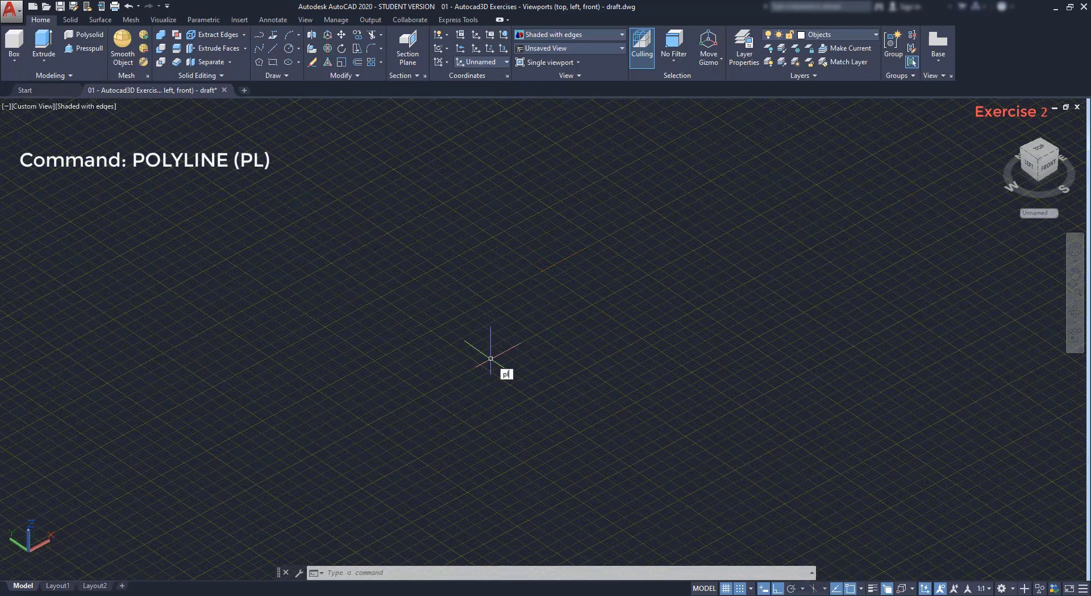
Start a polyline on the empty ground plane with a straight segment 100 long along the X axis.
type("PL")
key("Return")
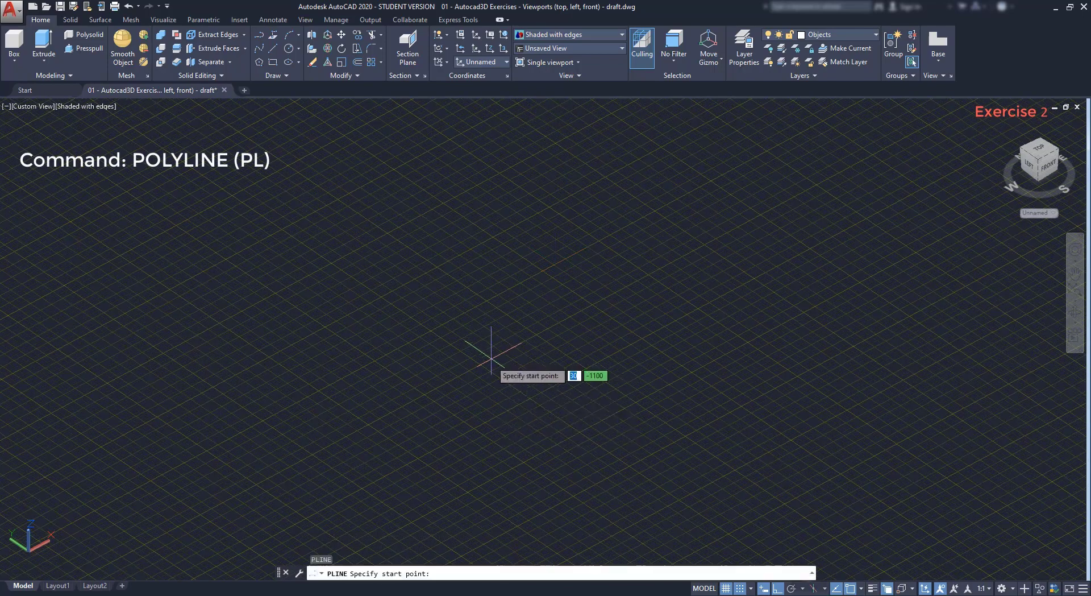
left_click(461, 351)
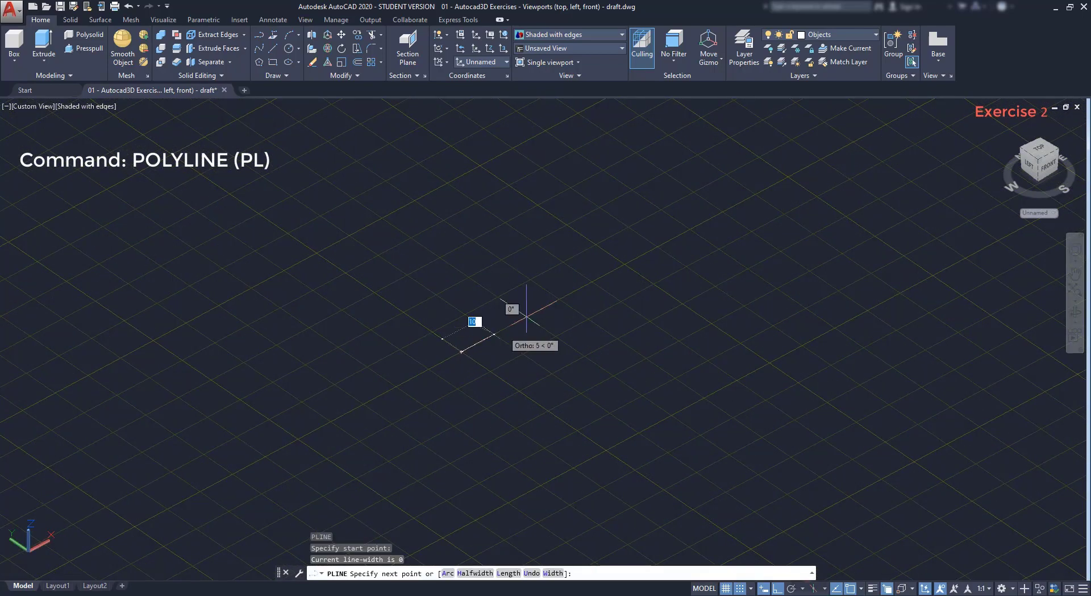
type("100")
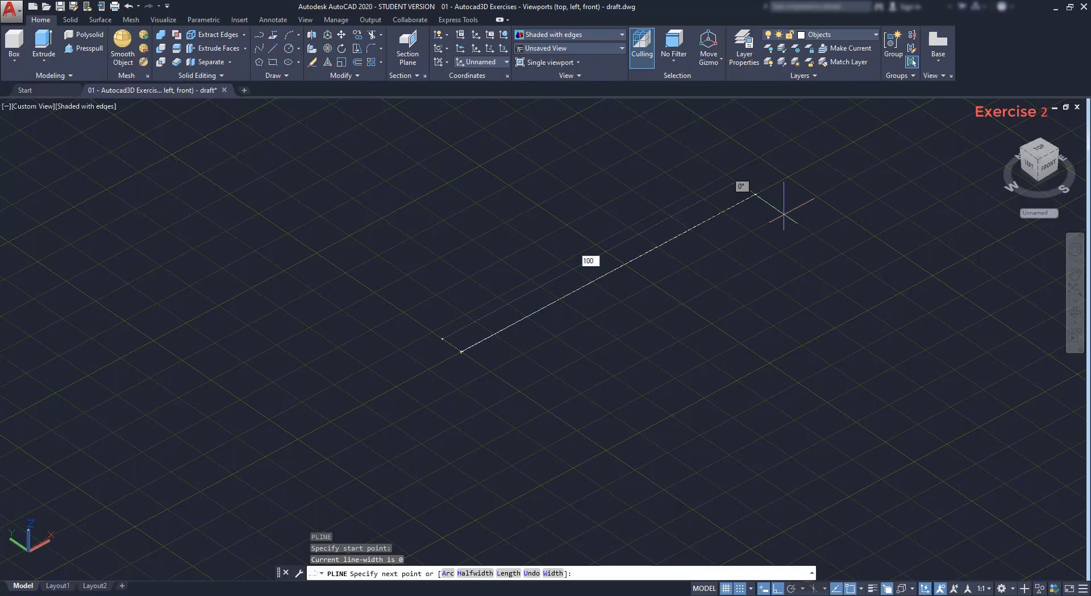
key("Return")
scroll(779, 209, "down", 3)
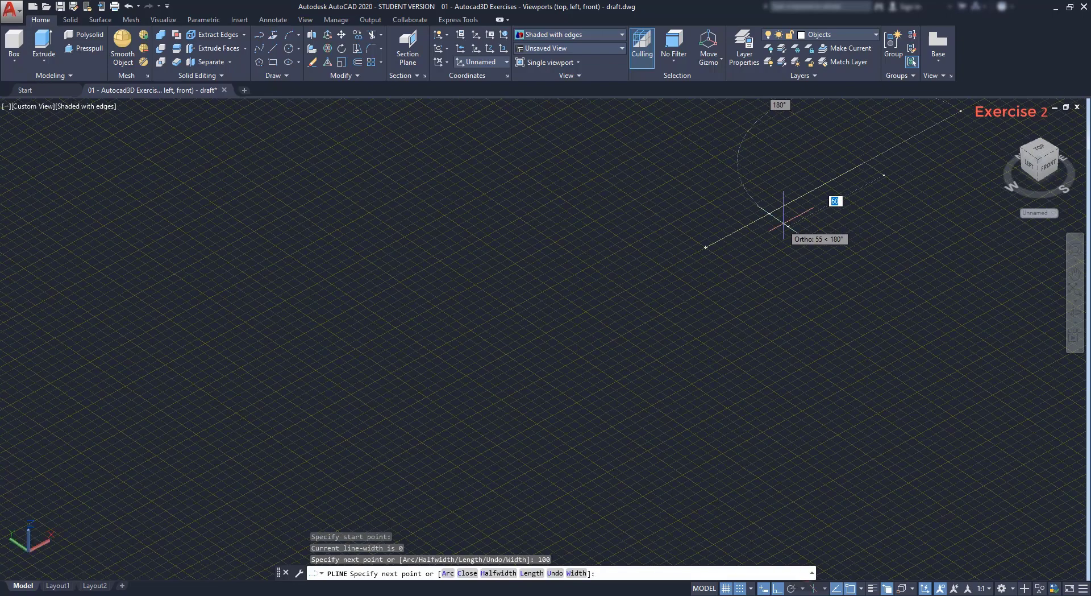
middle_click_drag(906, 146, 703, 297)
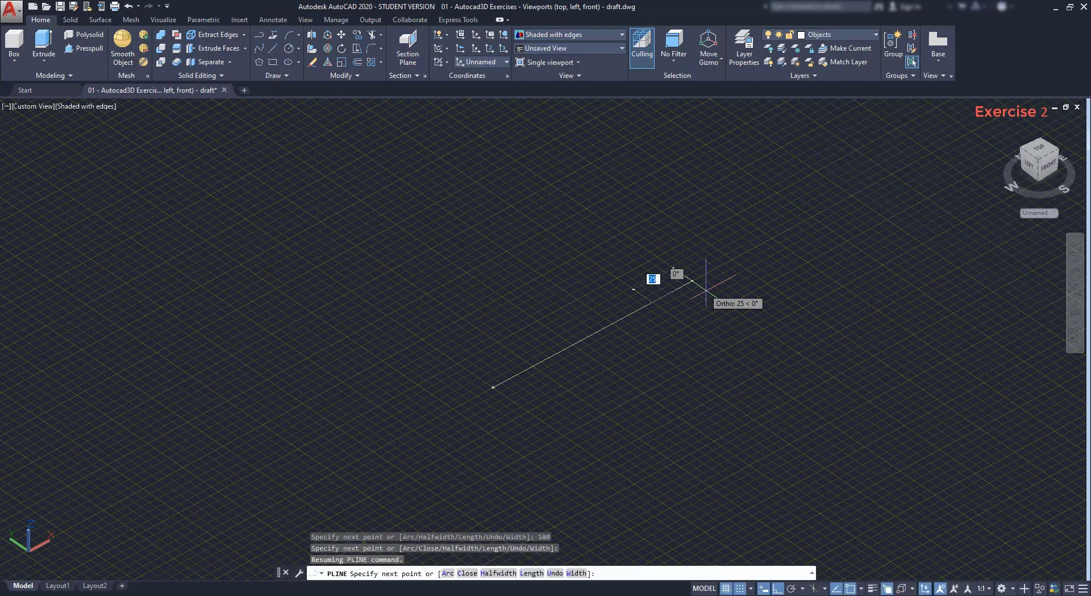
Continue the polyline with a semicircular arc ending 50 away along the Y axis.
type("a")
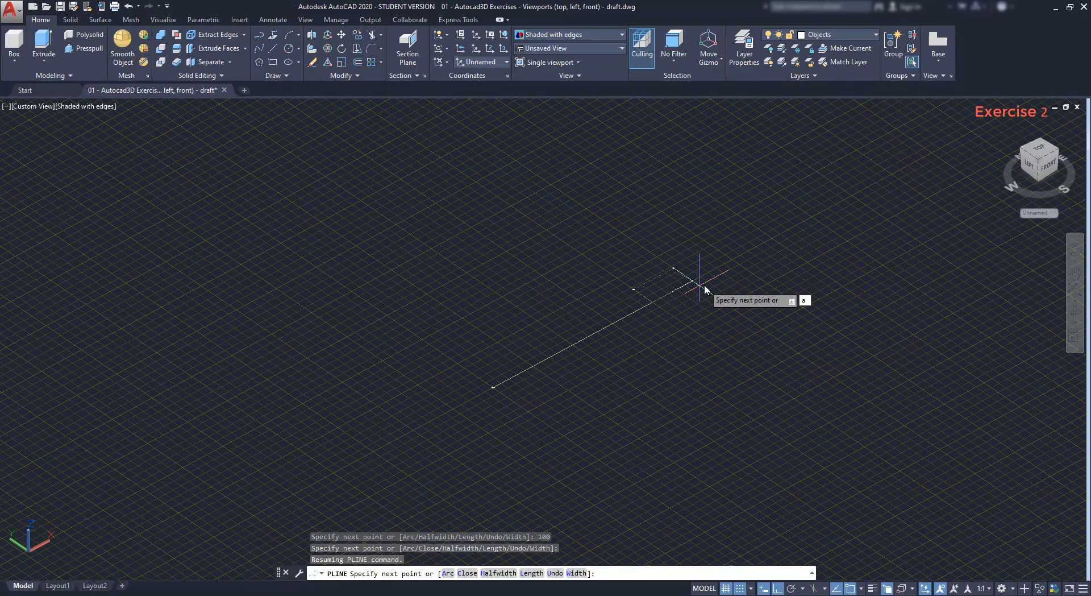
key("Return")
scroll(654, 287, "up", 3)
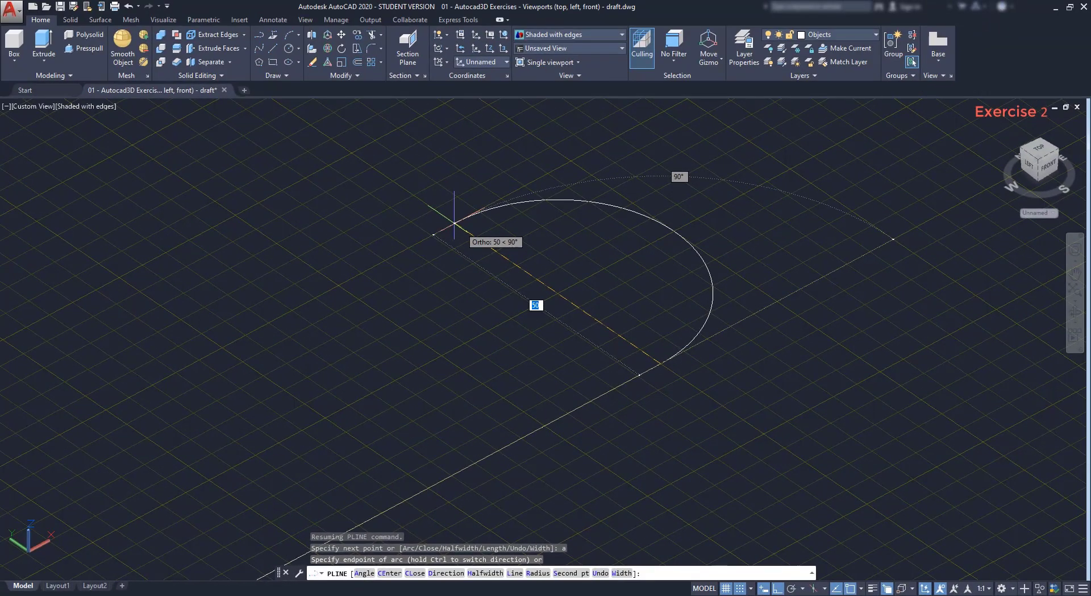
left_click(454, 222)
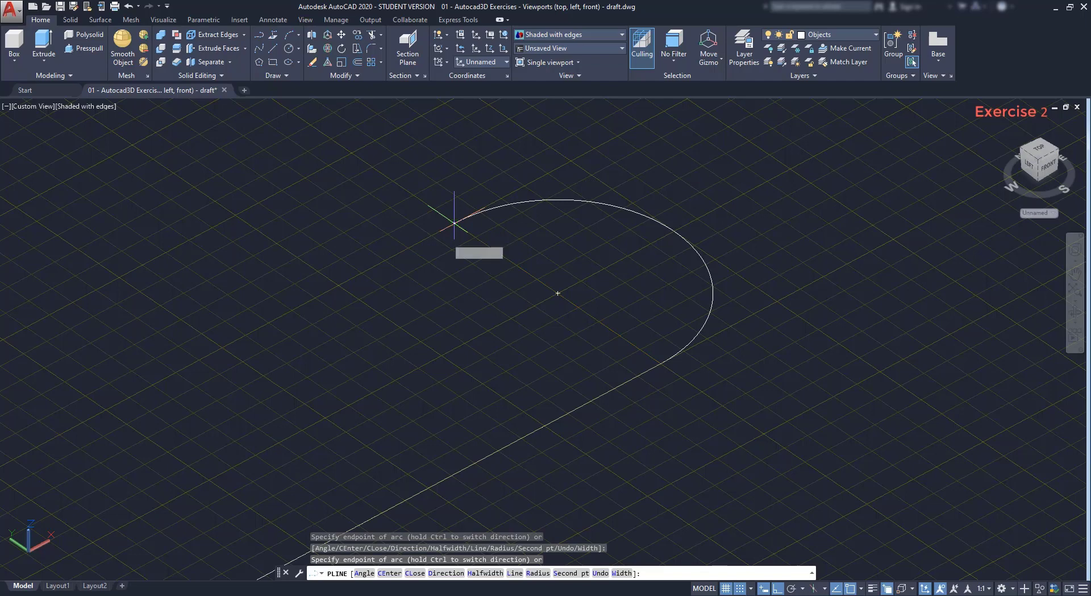
Continue the polyline with a straight segment 50 long back along X and one 10 long along Y, and end it.
type("l")
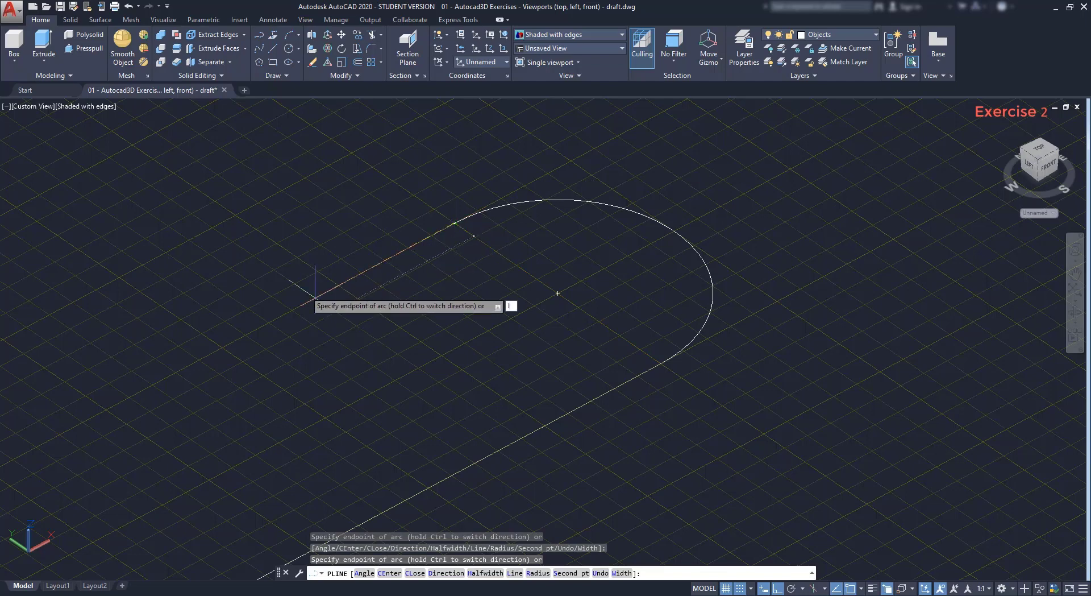
key("Return")
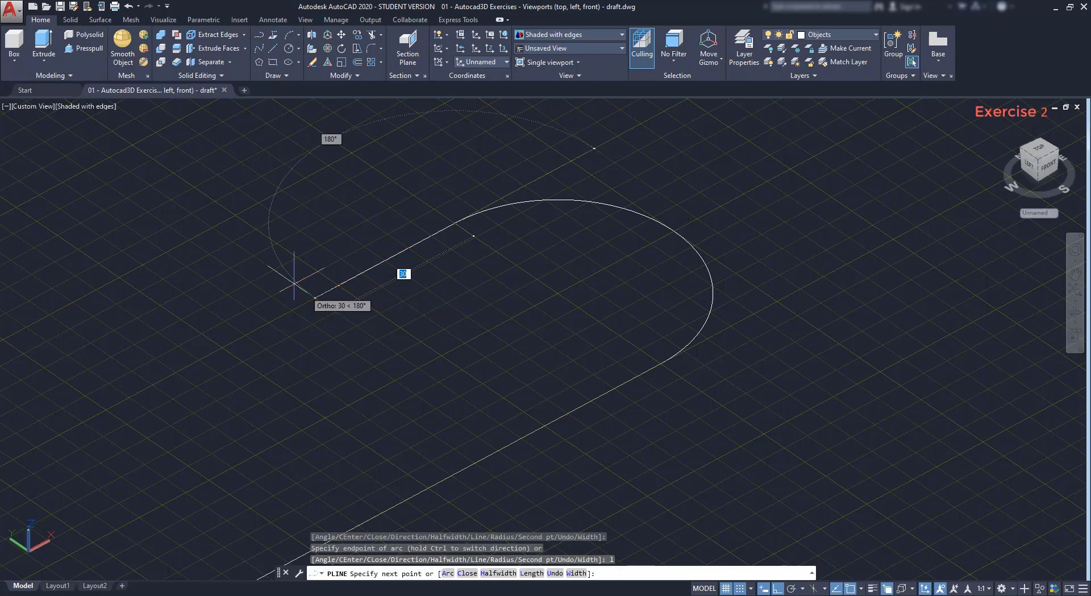
type("50")
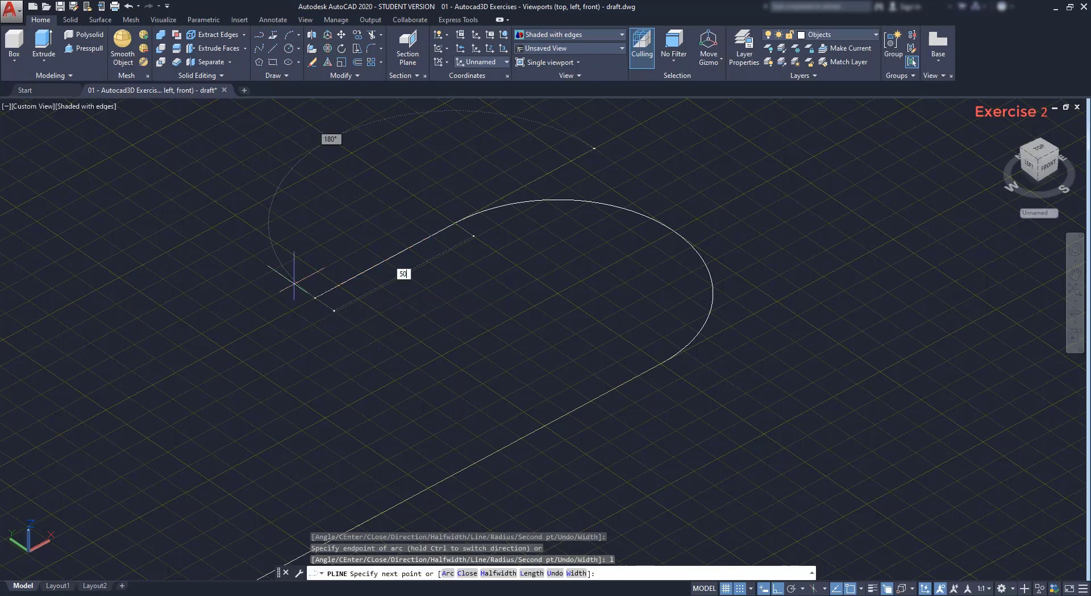
key("Return")
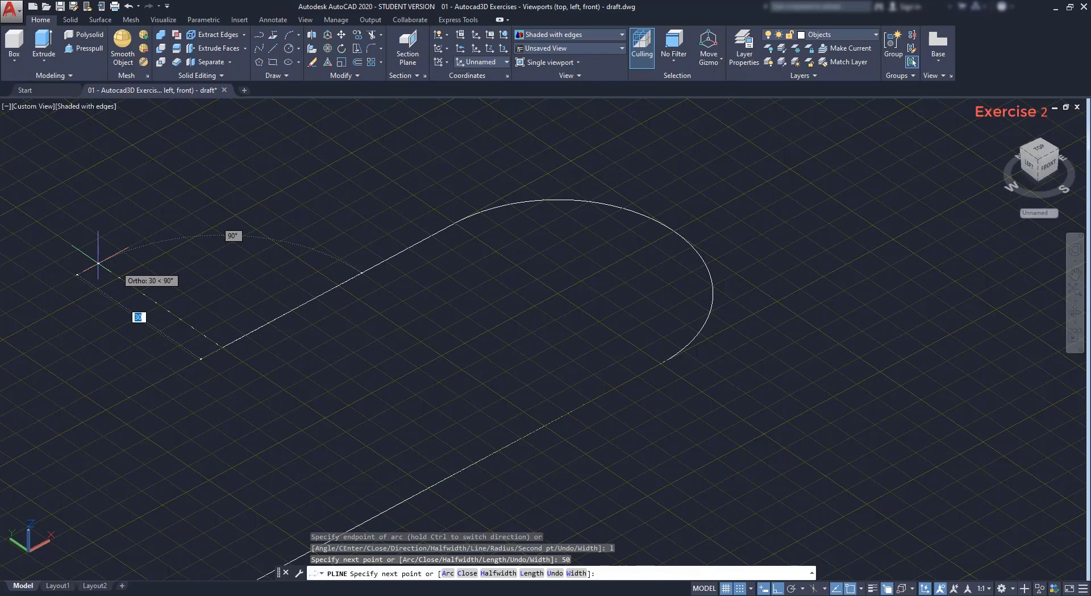
type("10")
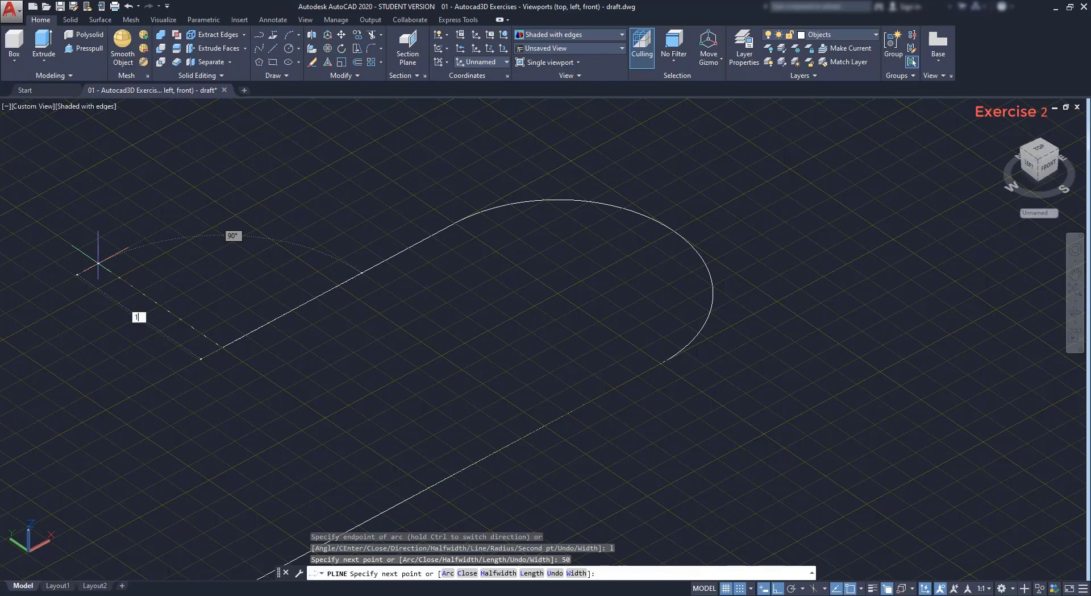
key("Return")
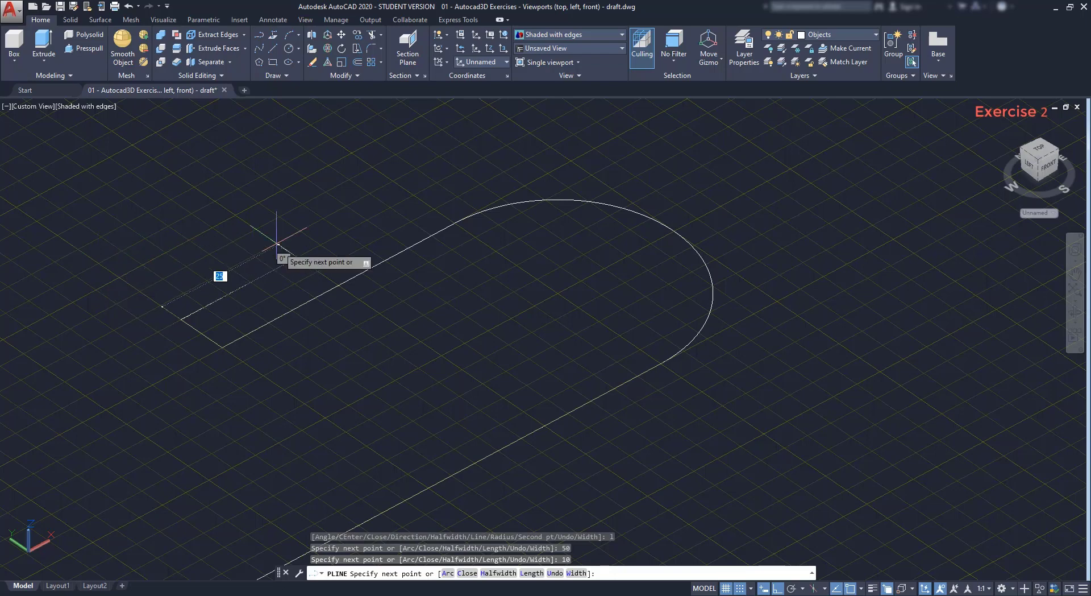
key("Escape")
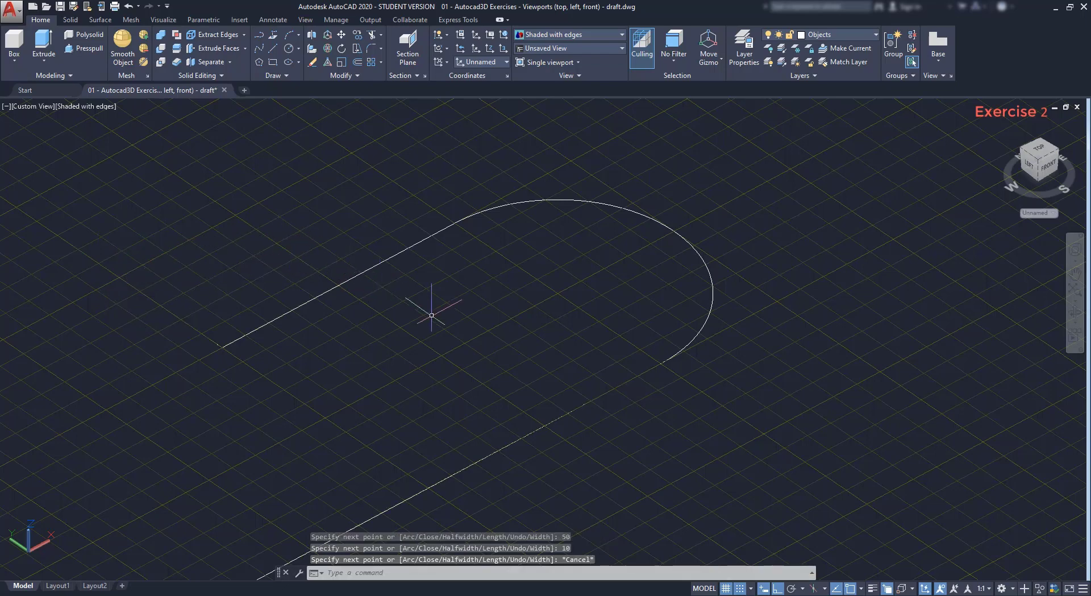
Draw a circle centred on the outline's semicircular end and mirror it together with the outline from the long segment's free endpoint.
type("c")
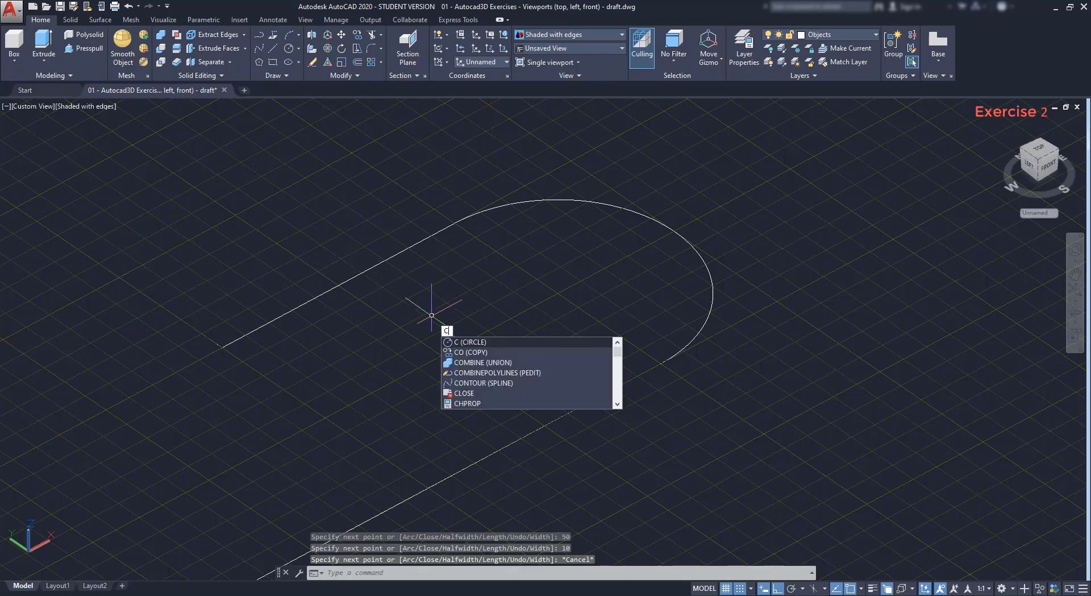
key("Return")
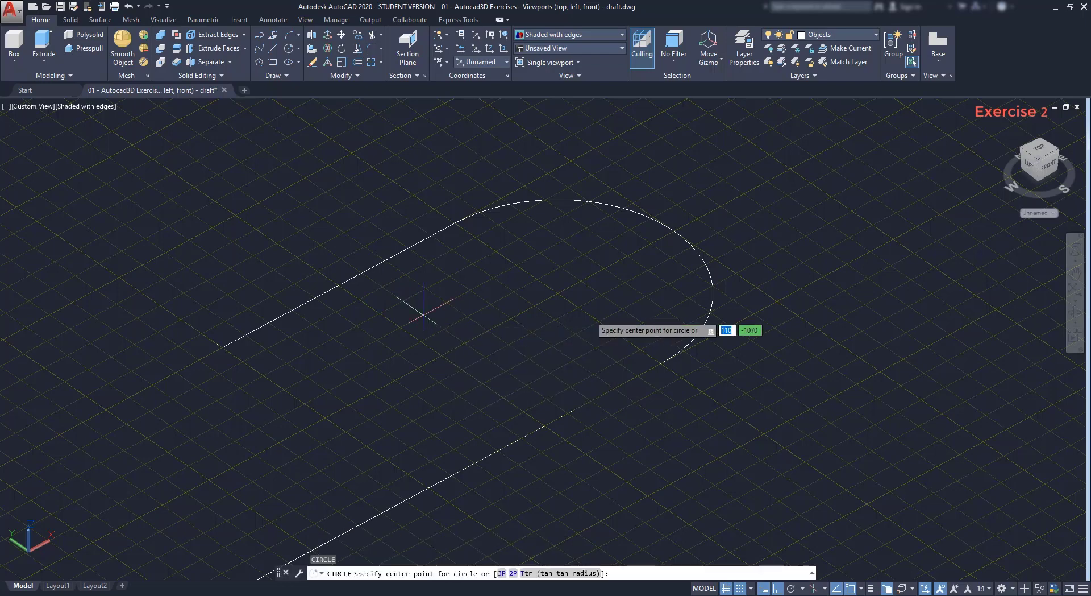
left_click(558, 292)
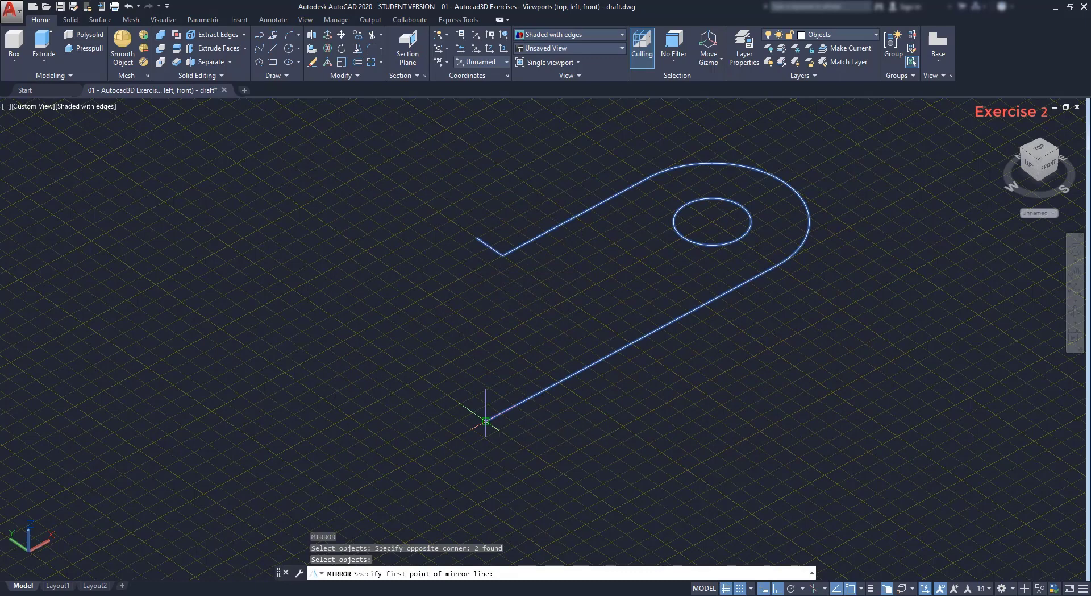
left_click(486, 421)
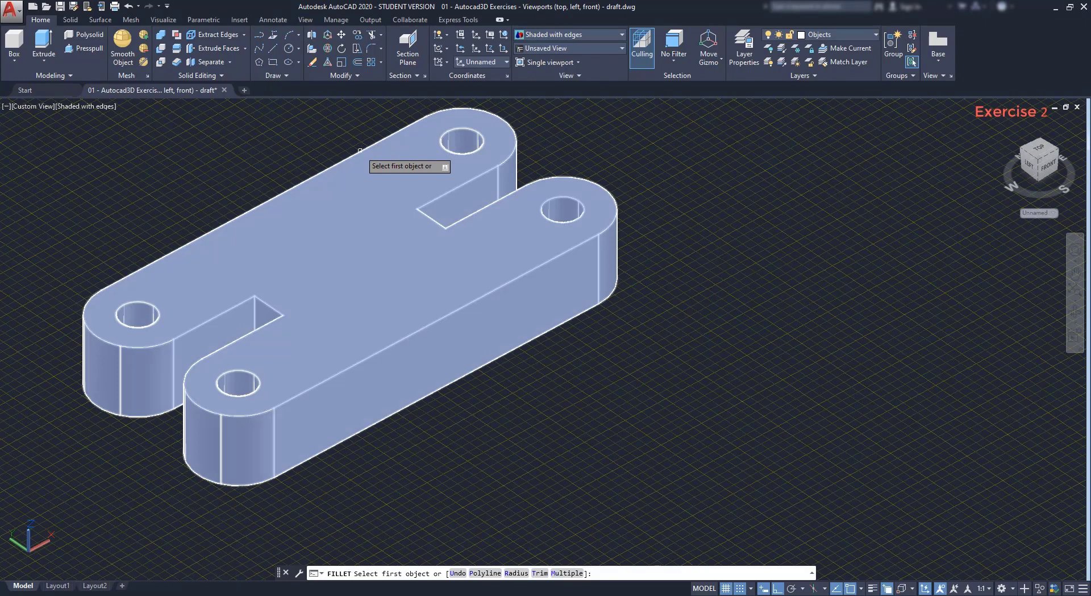
Try filleting the plate's top outline edges and four hole rims with radius 5, selecting the edges individually.
left_click(360, 150)
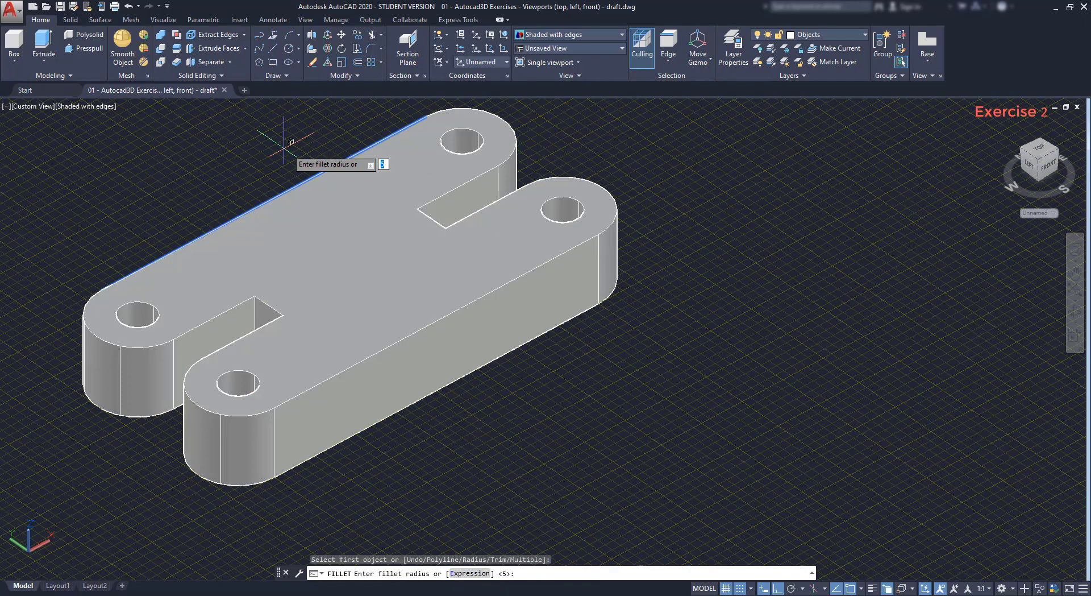
key("Return")
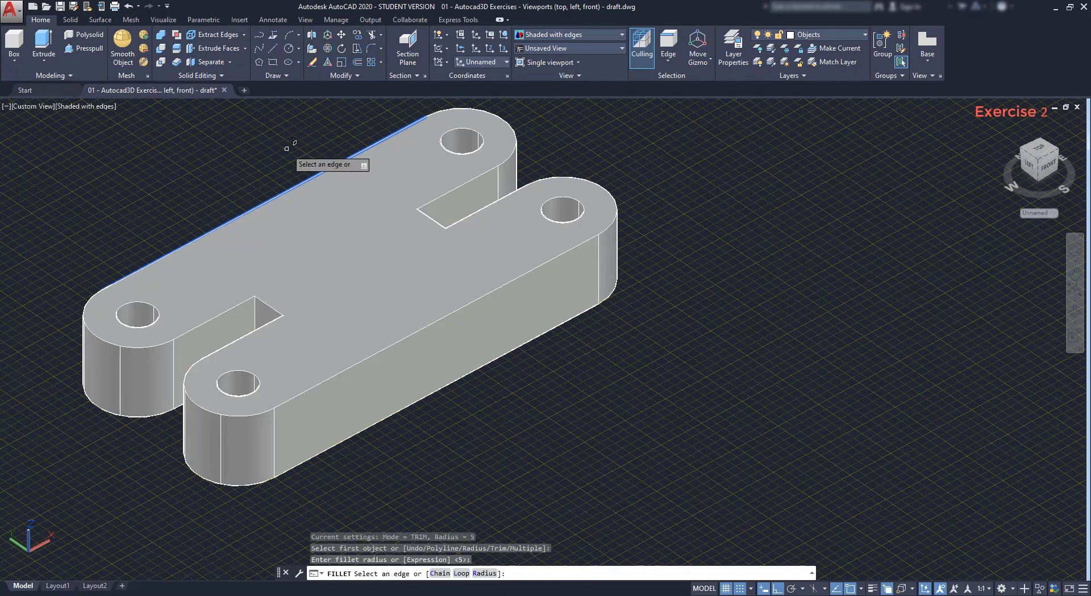
left_click(388, 343)
left_click(262, 408)
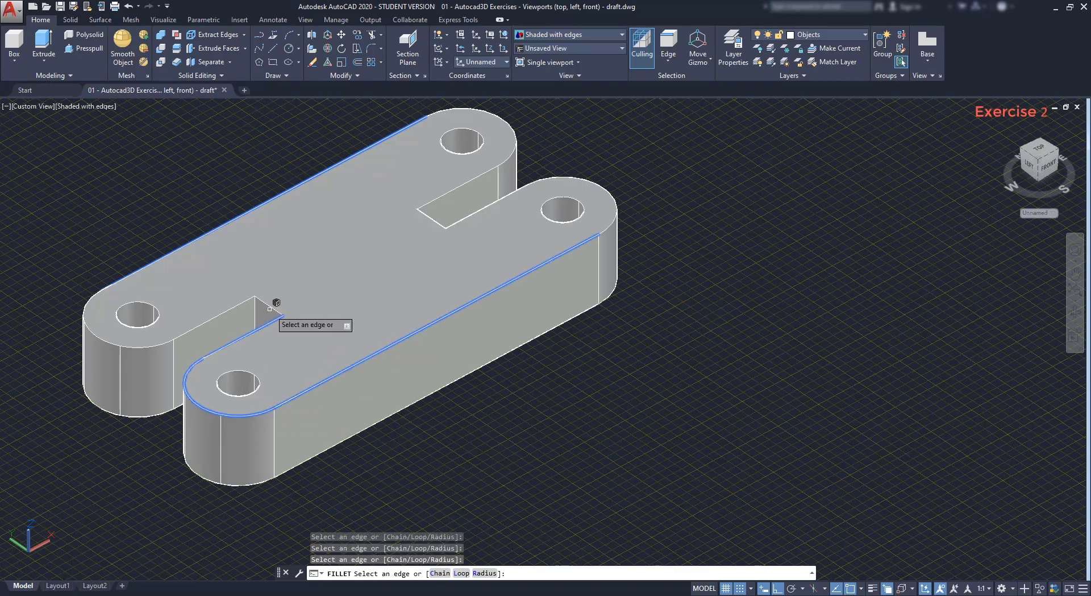
left_click(268, 306)
left_click(162, 342)
left_click(169, 252)
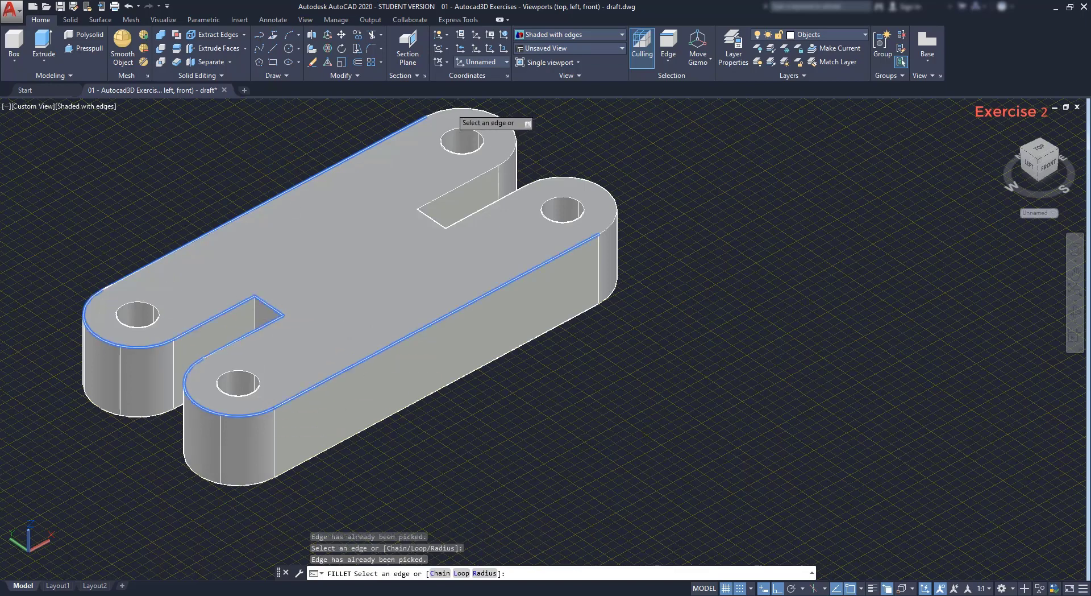
left_click(459, 108)
left_click(483, 175)
left_click(445, 219)
left_click(591, 191)
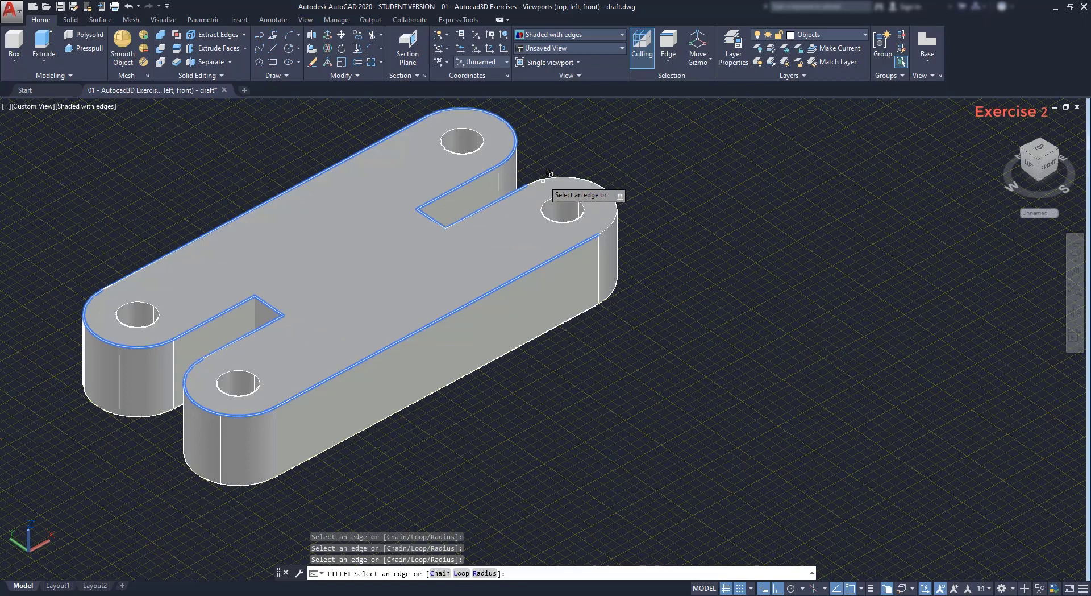
left_click(571, 198)
left_click(257, 383)
left_click(461, 130)
left_click(150, 304)
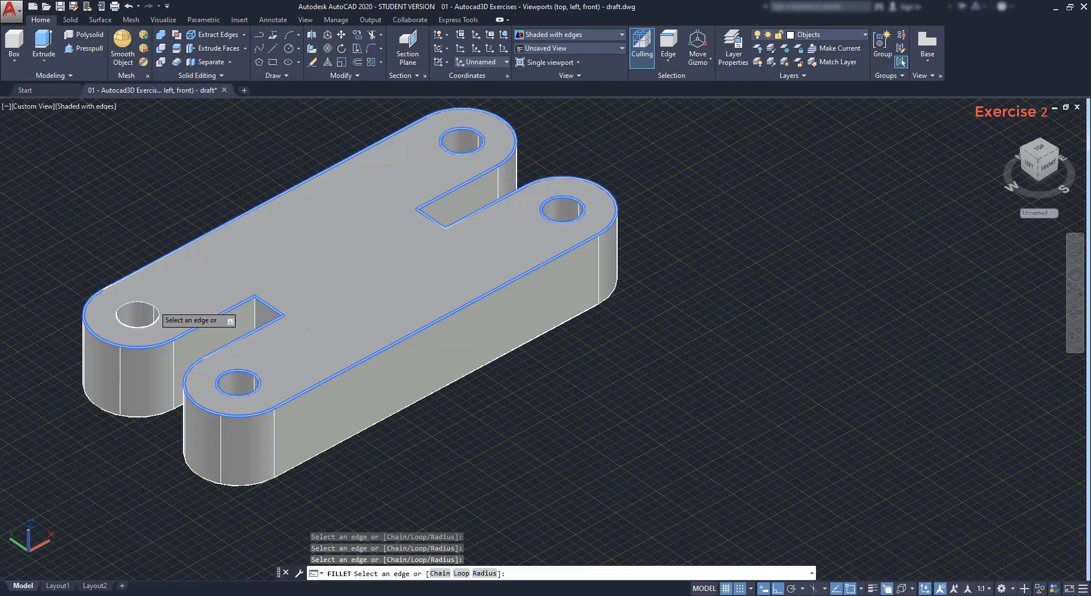
key("Return")
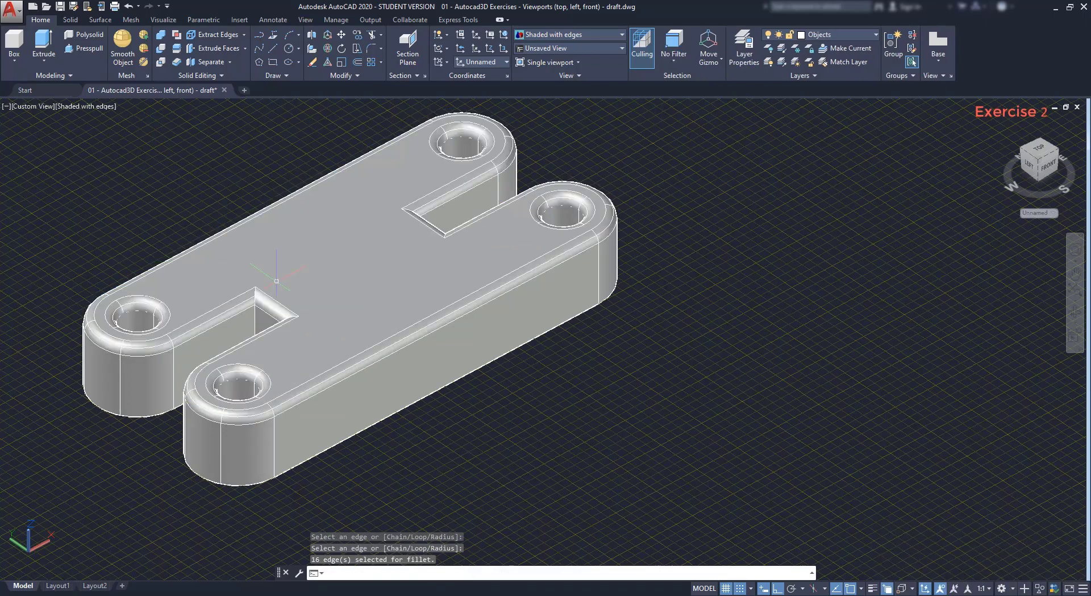
Fillet the plate's top outline and the two hole rims on the back arm with radius 5, using the Chain option.
key("Return")
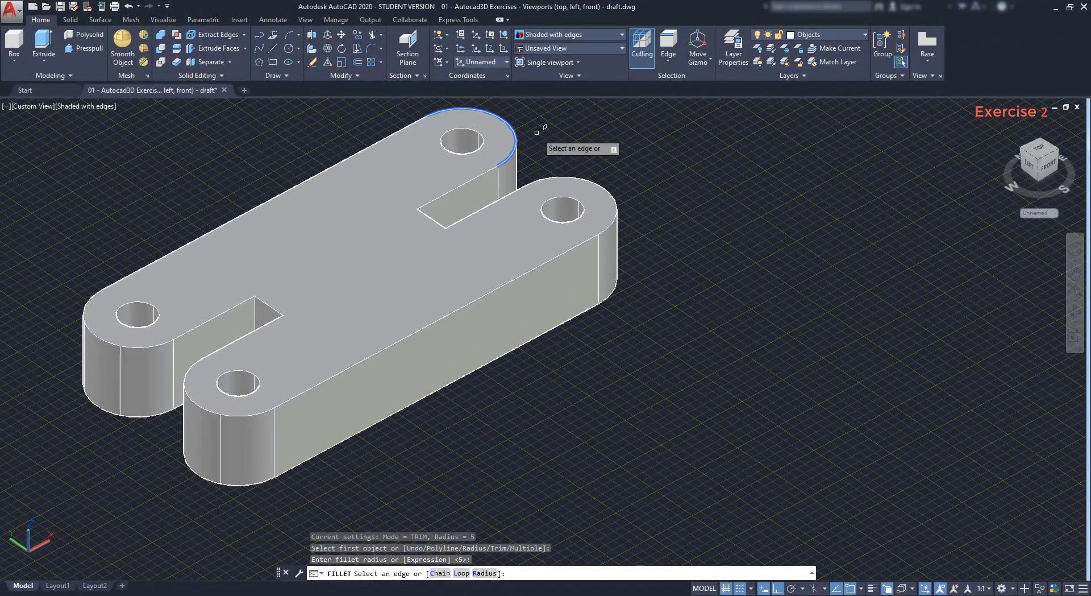
type("c")
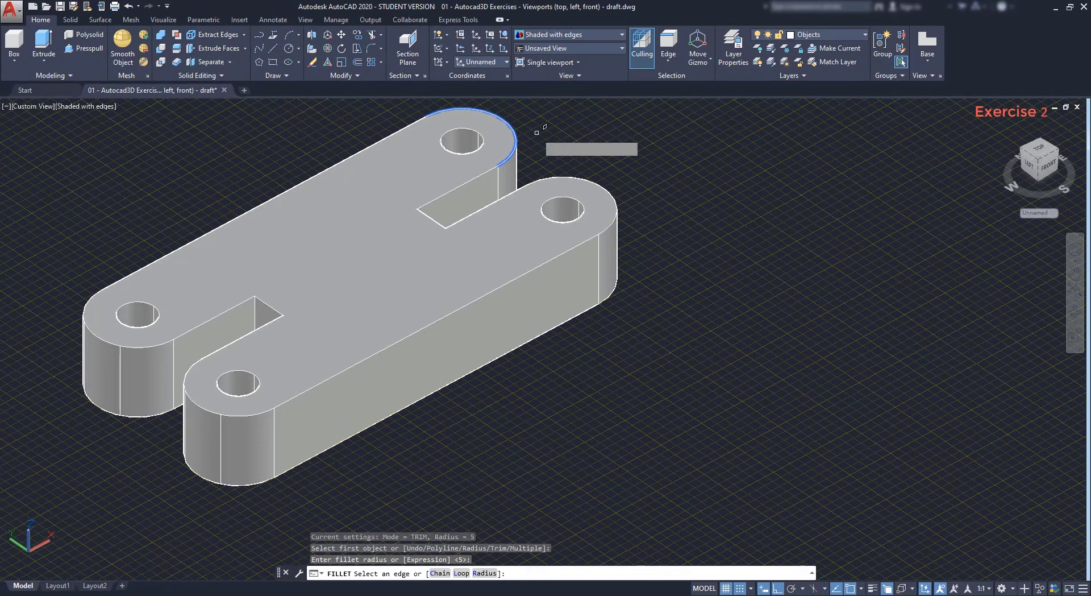
key("Return")
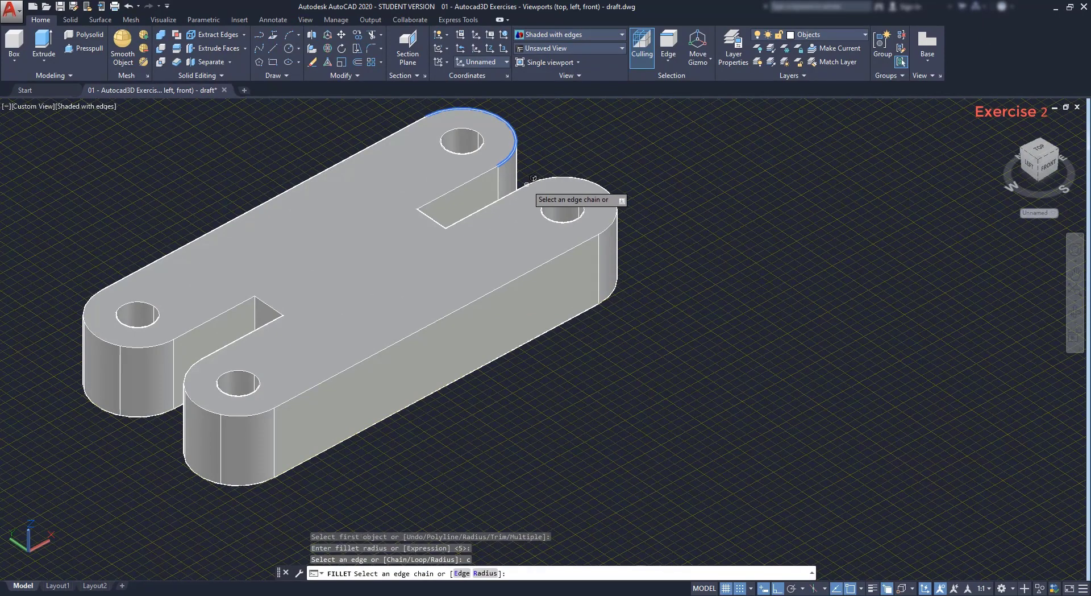
left_click(558, 255)
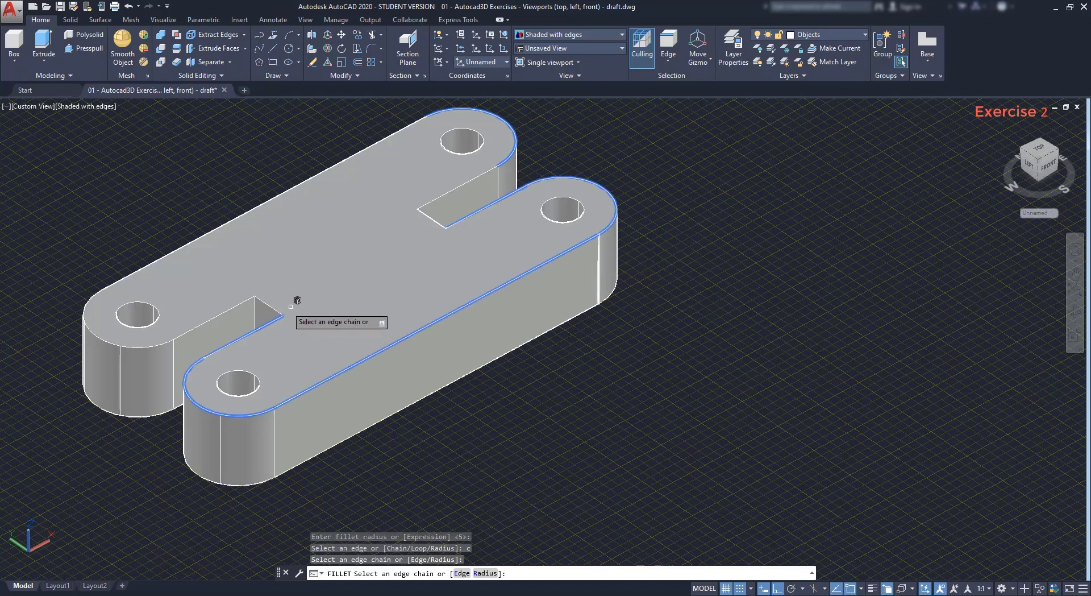
left_click(268, 302)
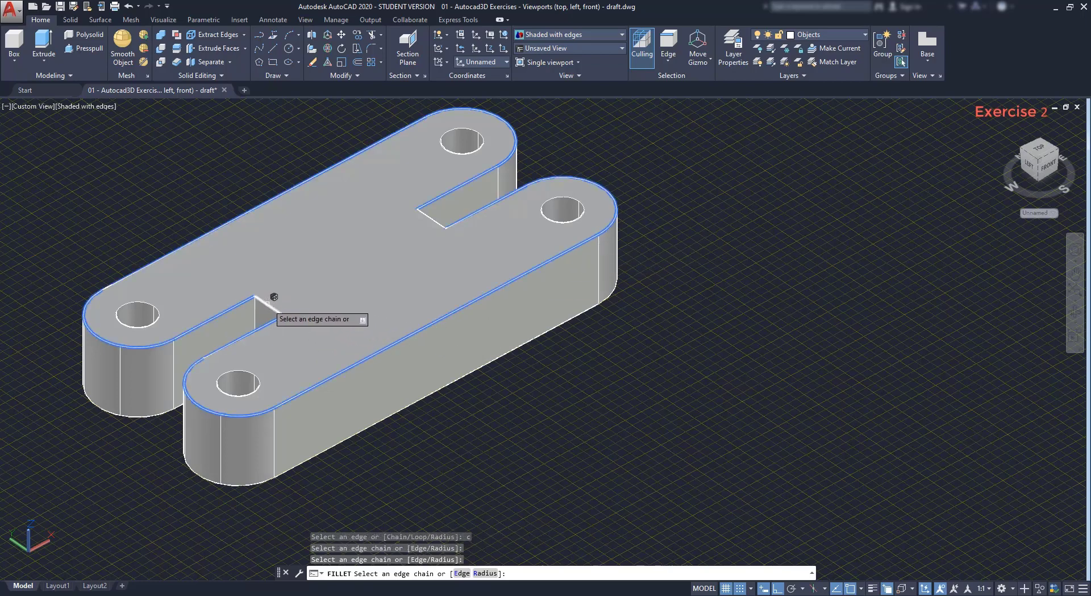
left_click(441, 223)
left_click(475, 151)
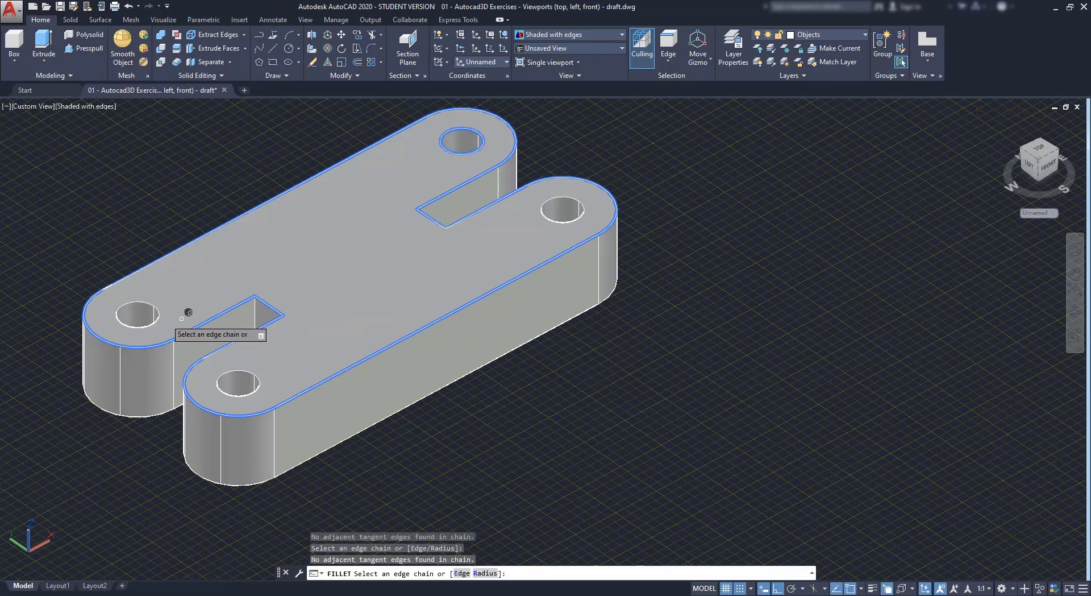
left_click(159, 313)
key("Return")
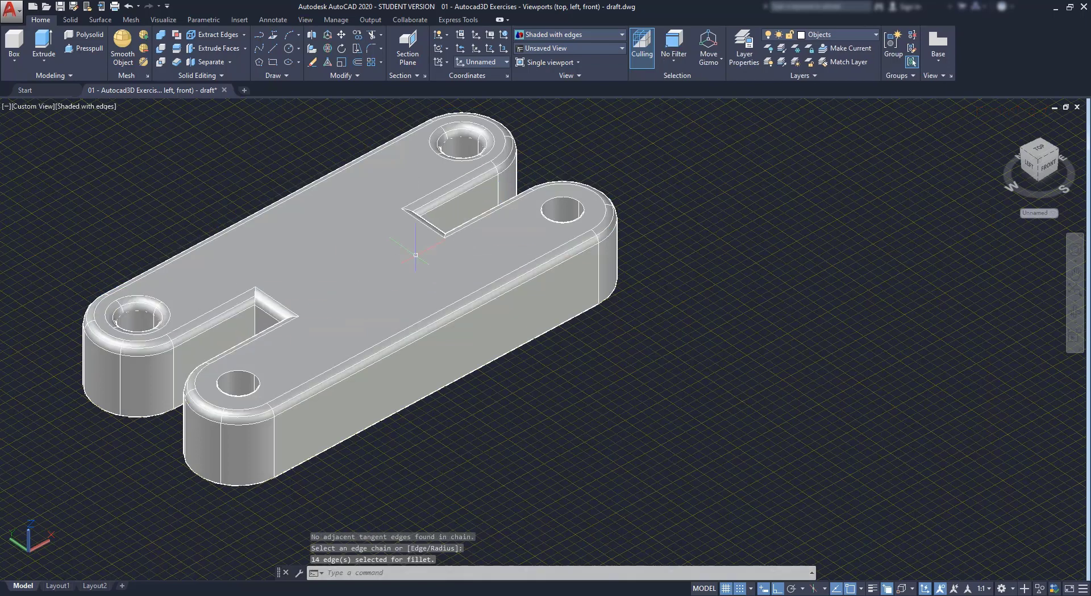
Draw two concentric circles of radius 100 and 50 on an empty area of the ground plane.
key("Escape")
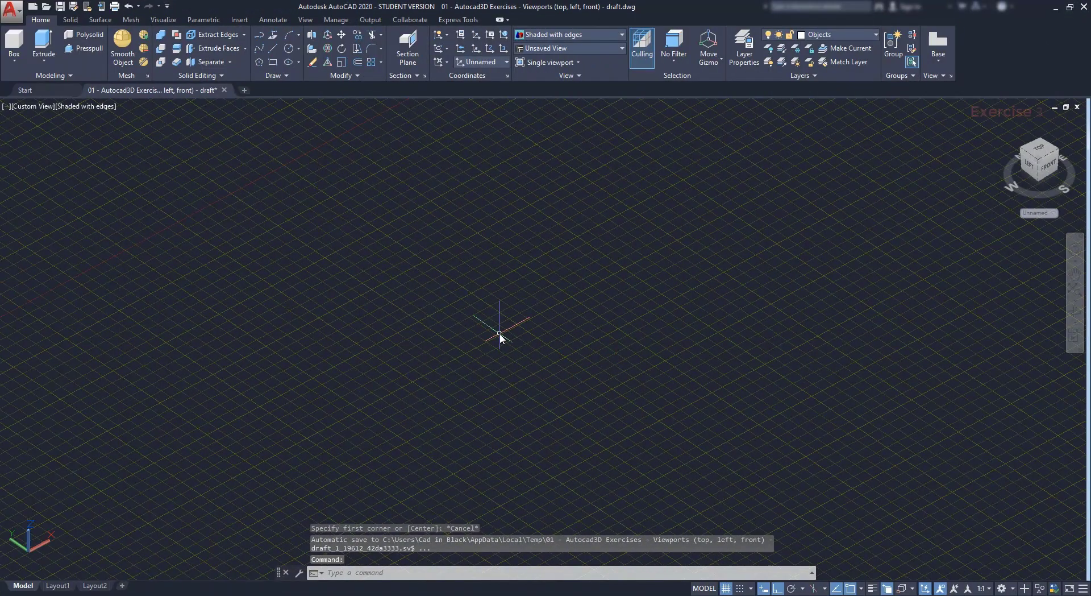
key("Return")
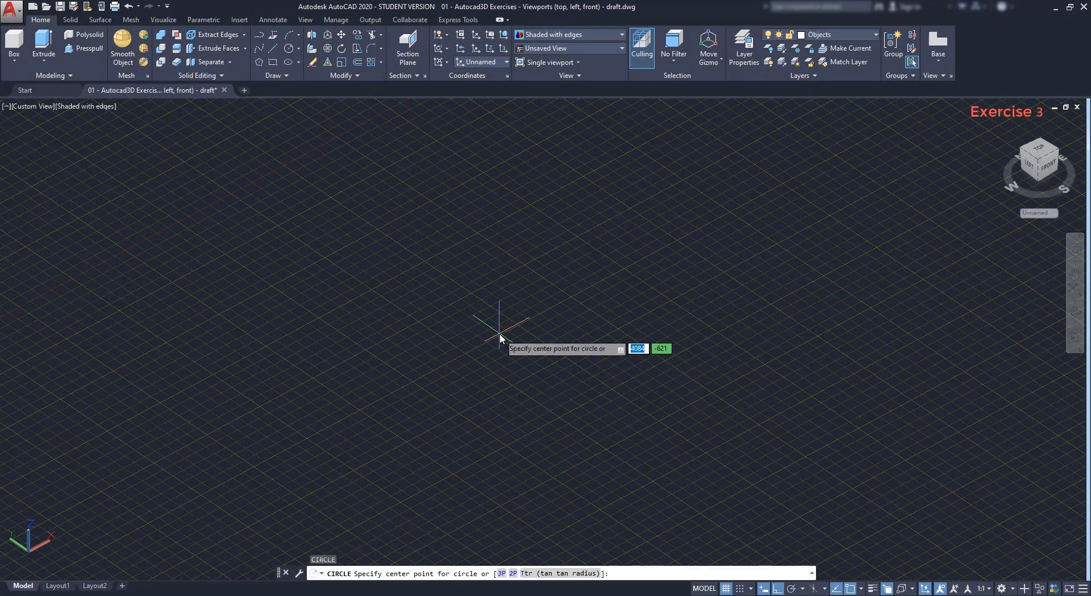
left_click(472, 293)
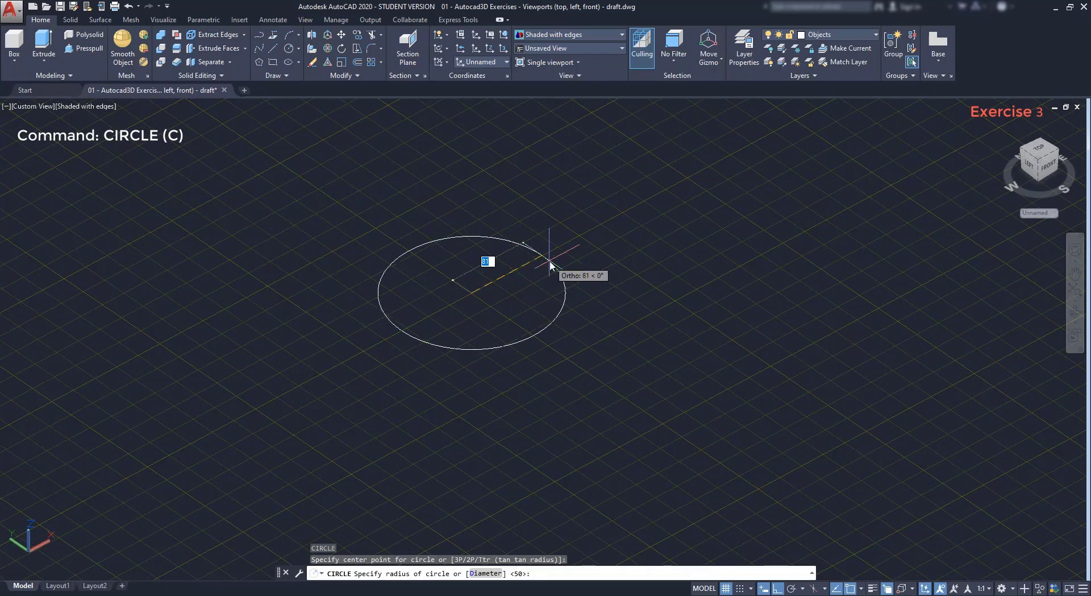
type("100")
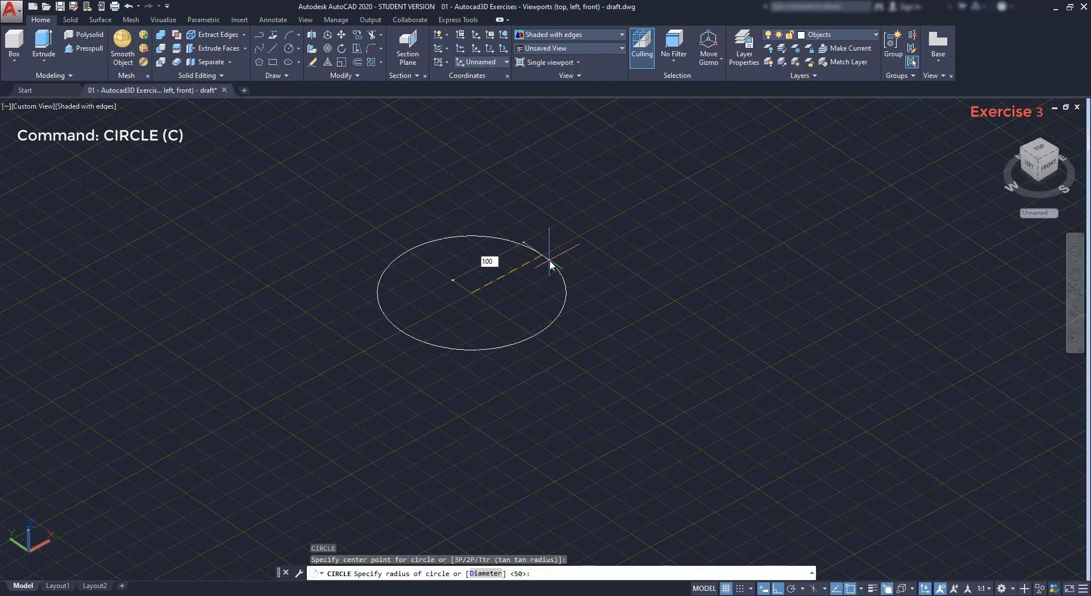
key("Return")
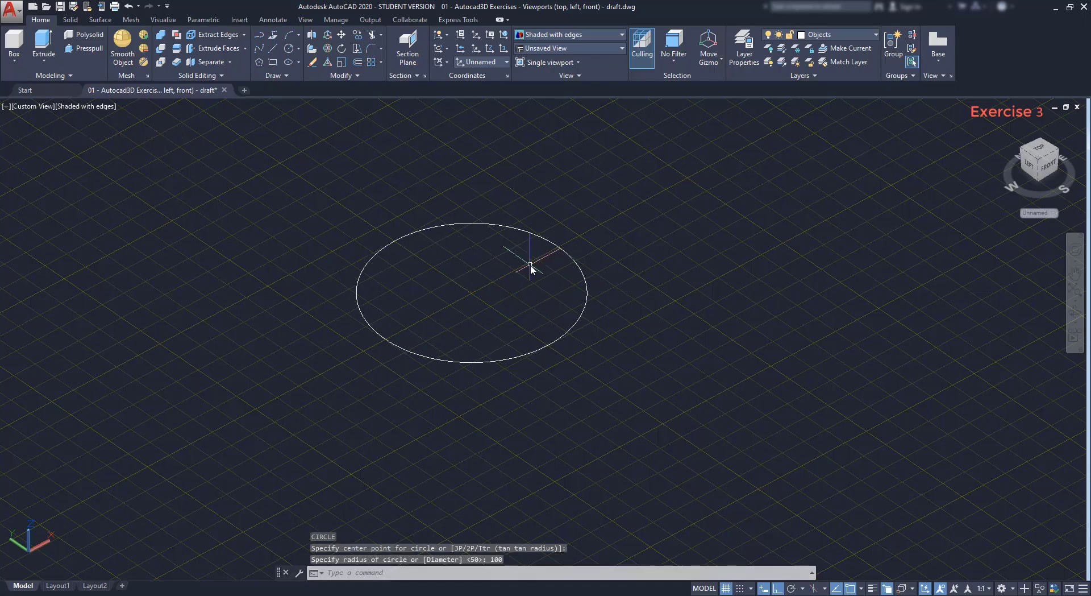
key("Return")
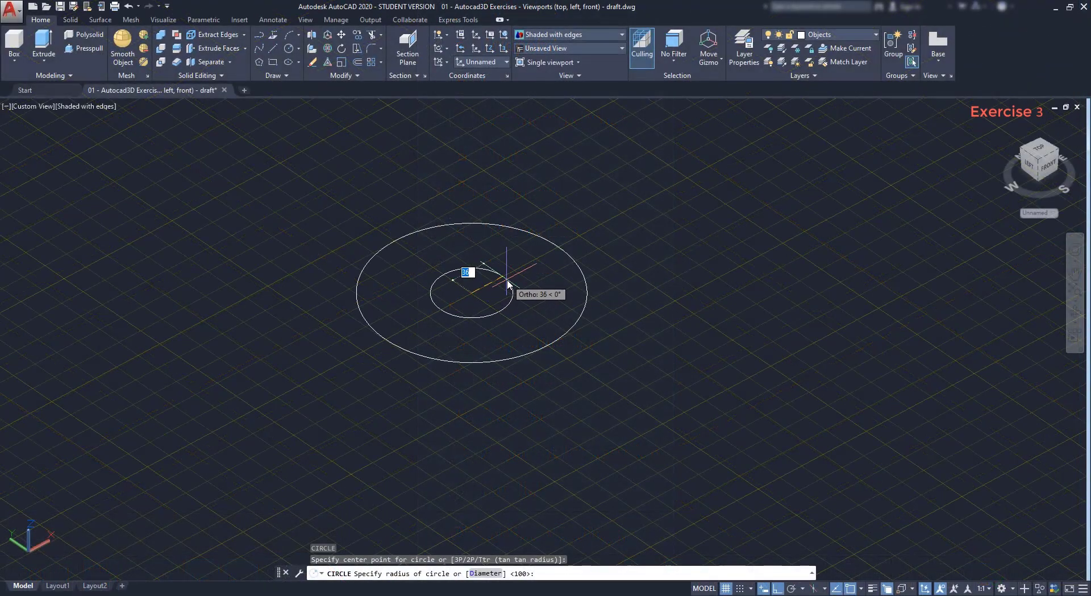
type("50")
key("Return")
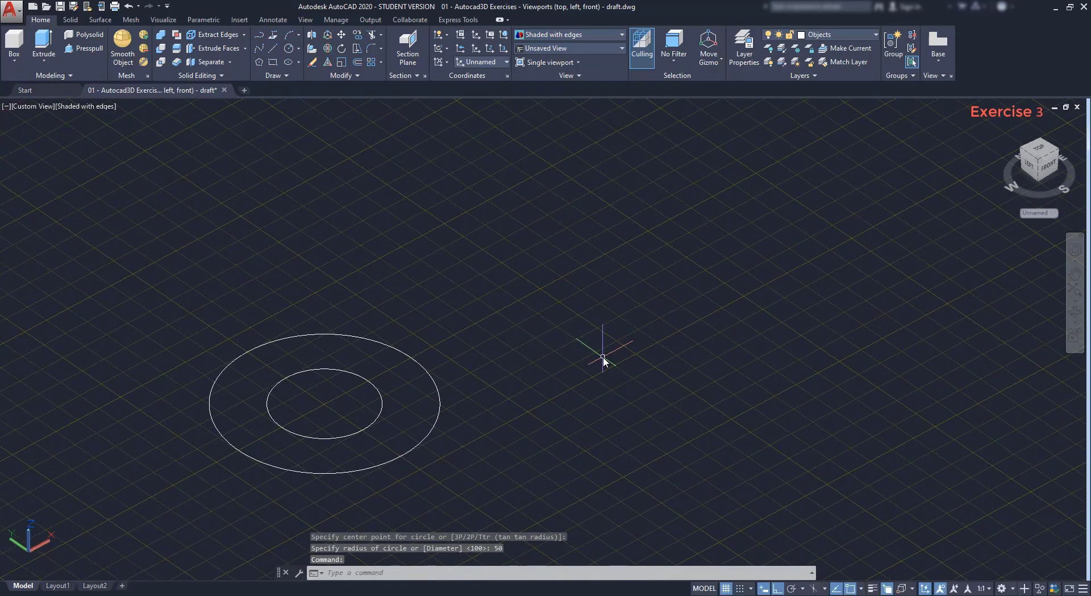
Draw a line 300 long along the X axis, starting from the outer circle's quadrant point on that axis.
type("l")
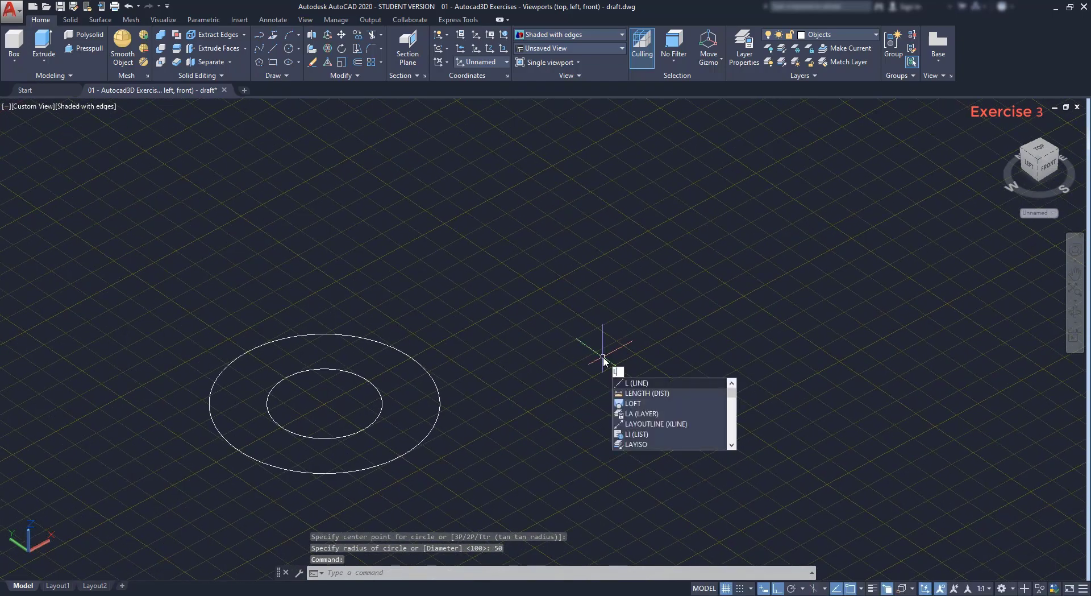
key("Return")
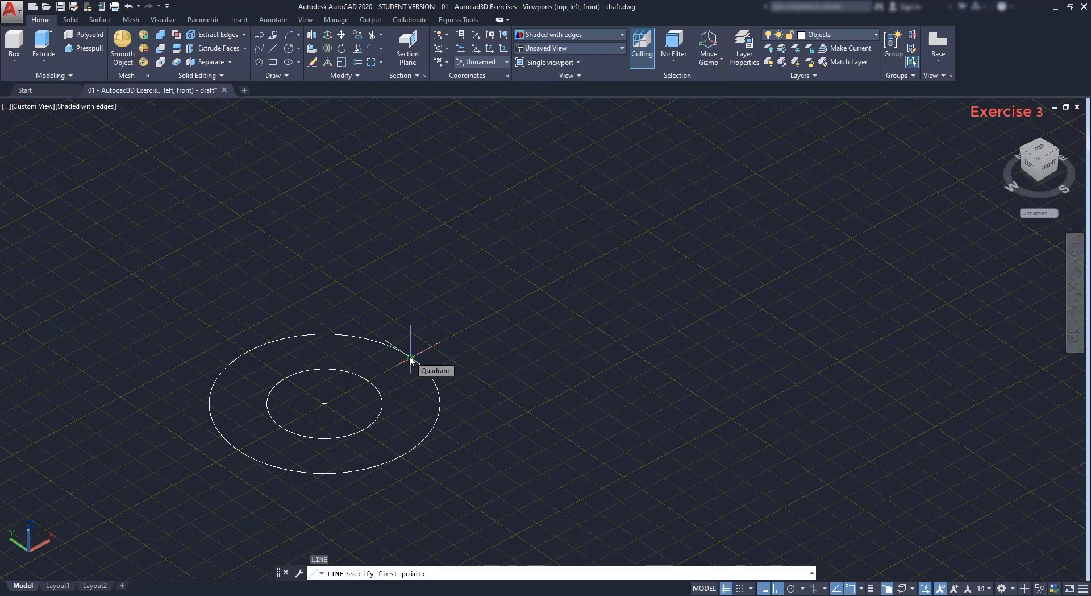
left_click(862, 589)
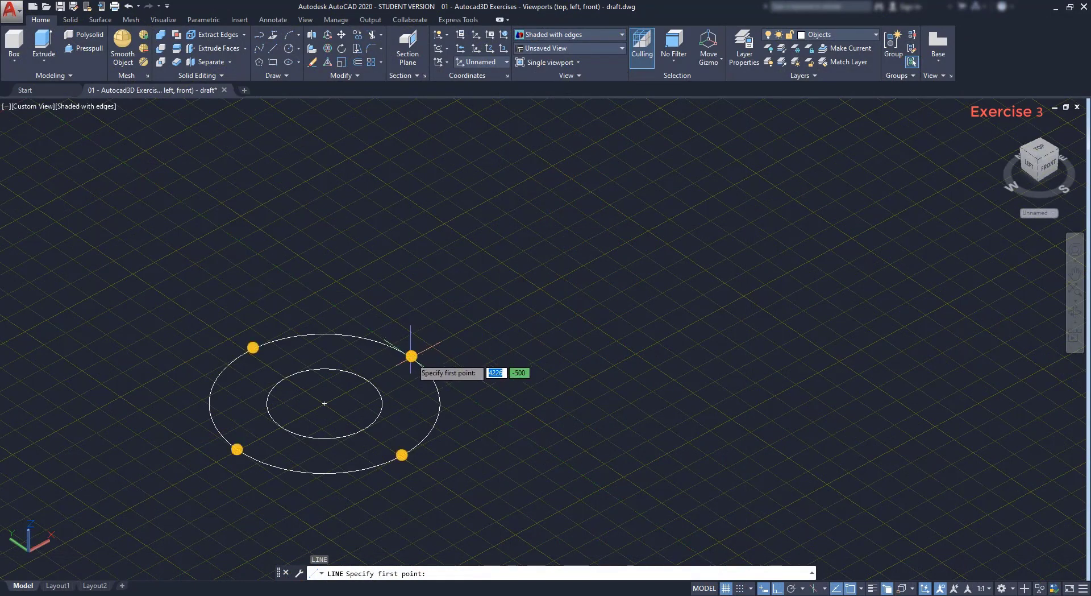
left_click(411, 356)
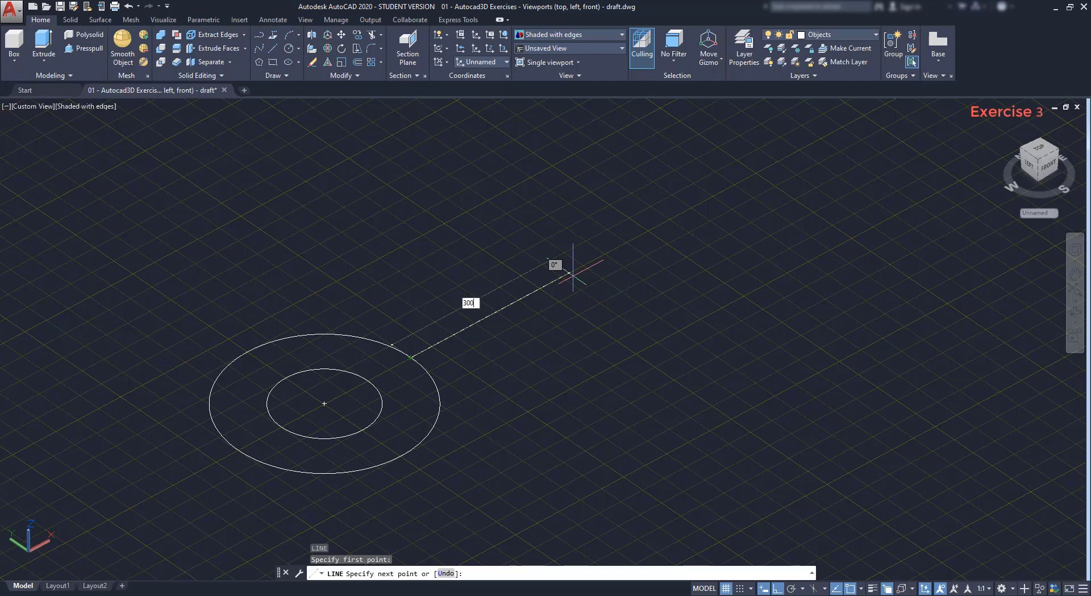
type("300")
key("Return")
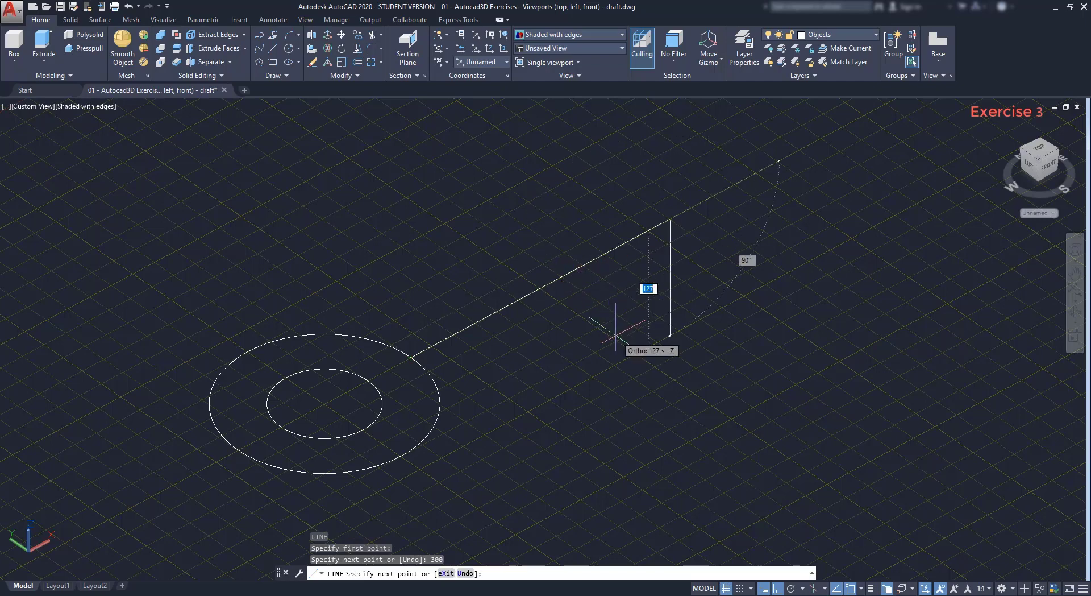
key("Return")
Copy both circles from the outer circle's quadrant opposite the line to the line's far endpoint.
type("co")
key("Return")
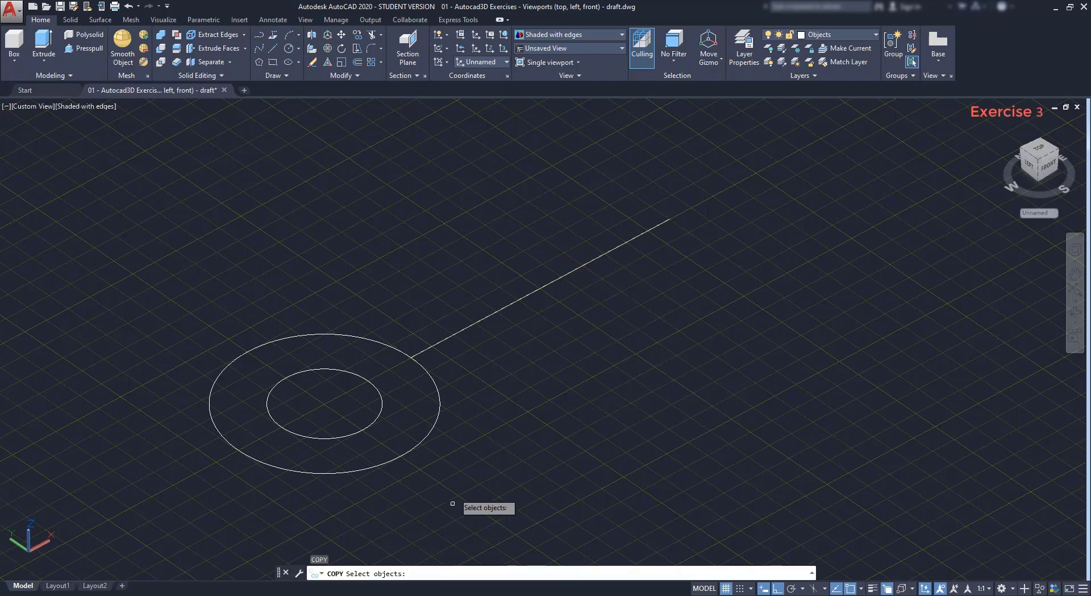
left_click(453, 503)
left_click(261, 421)
key("Return")
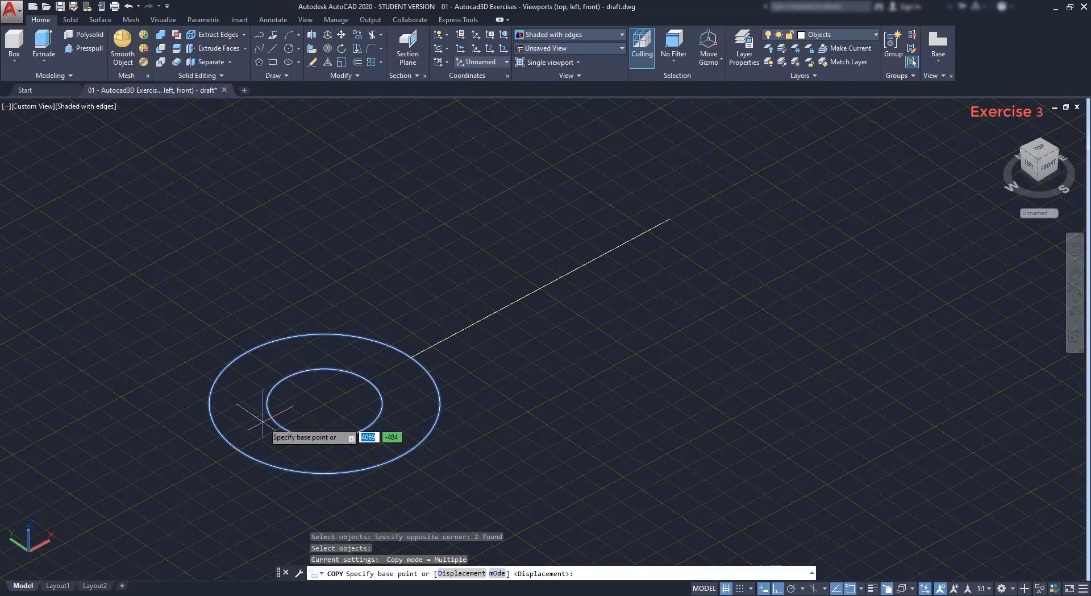
left_click(238, 451)
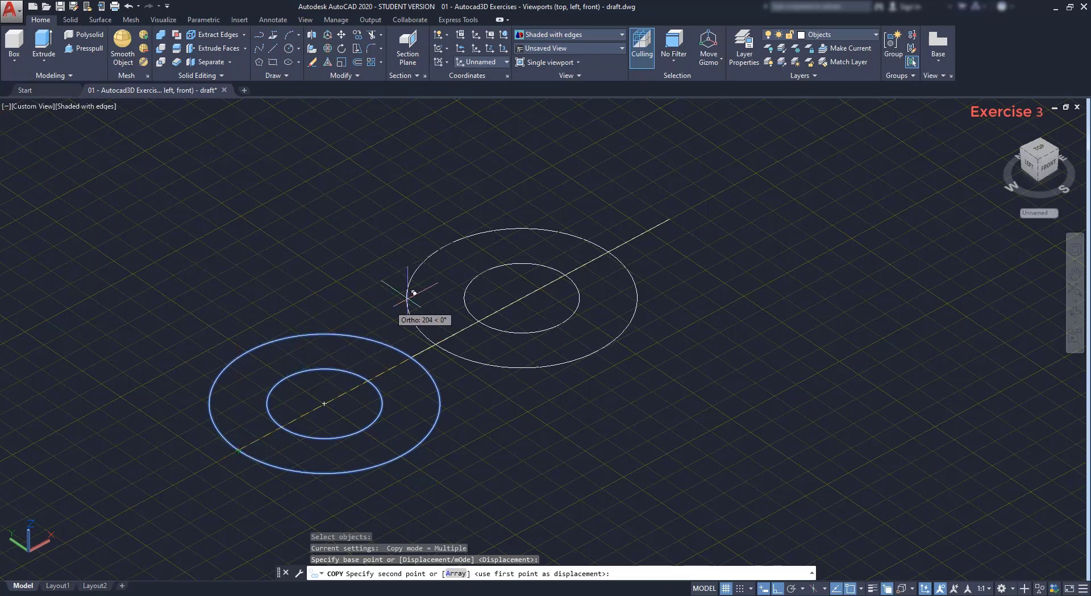
left_click(671, 217)
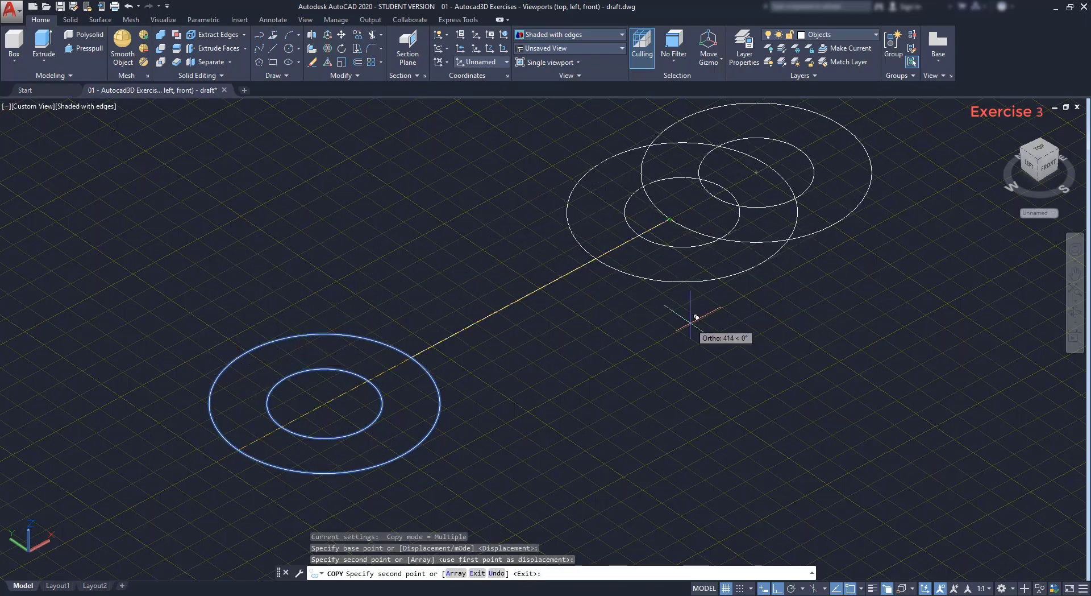
key("Escape")
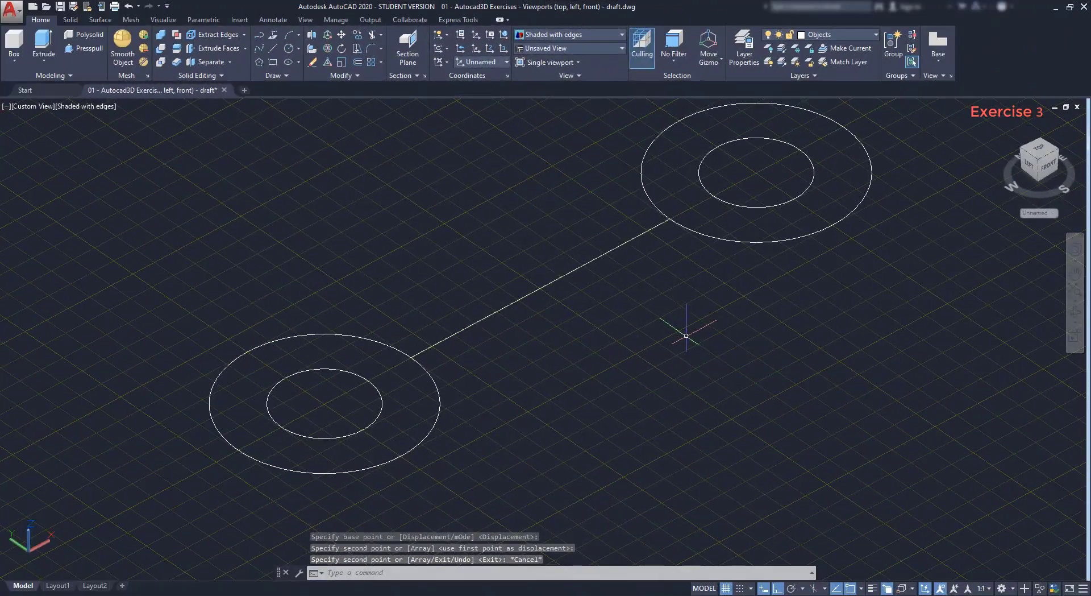
Stretch both ends of the connecting line to the centres of the two circle pairs.
left_click(560, 278)
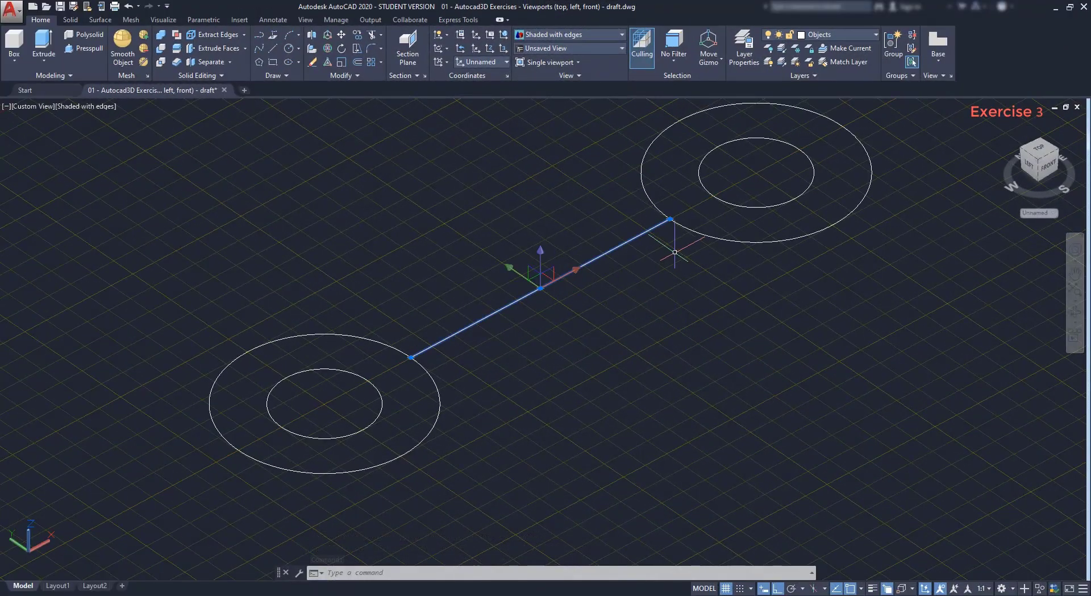
left_click(670, 219)
left_click(757, 173)
key("Escape")
left_click(426, 349)
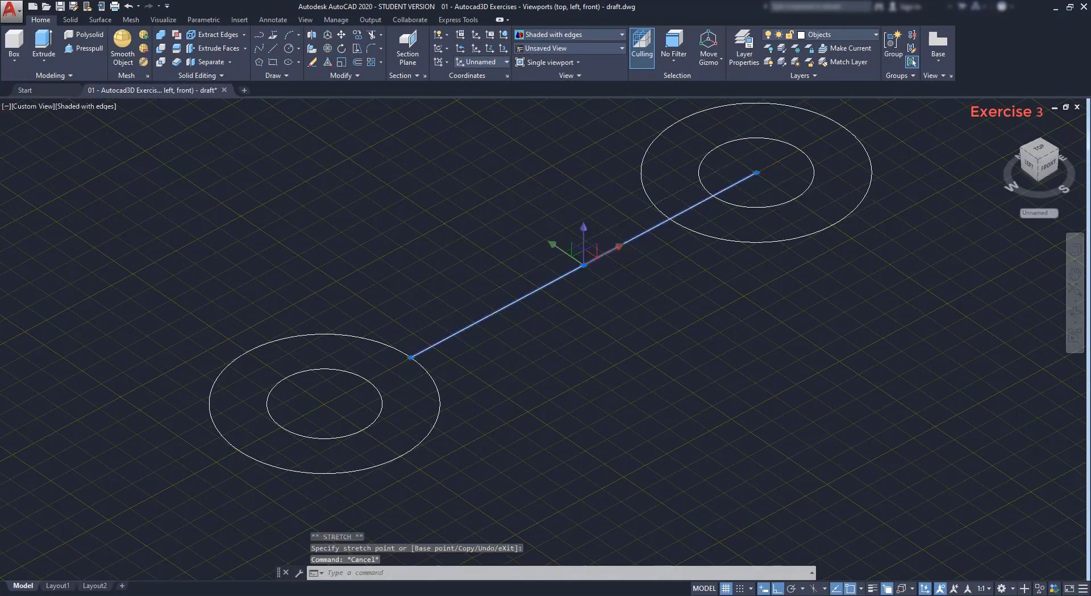
left_click(411, 357)
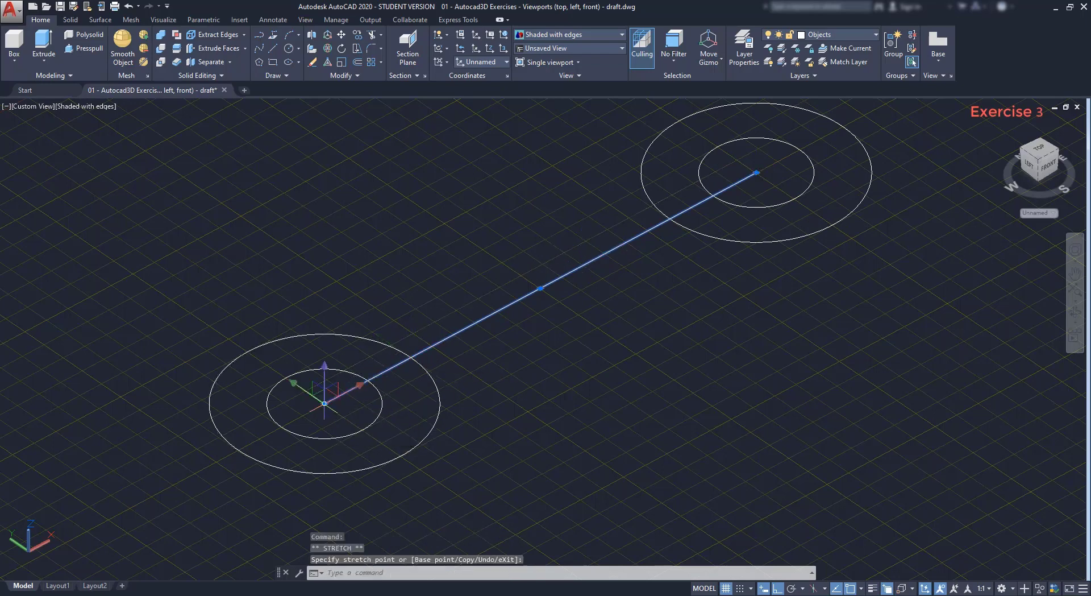
key("Escape")
key("Escape")
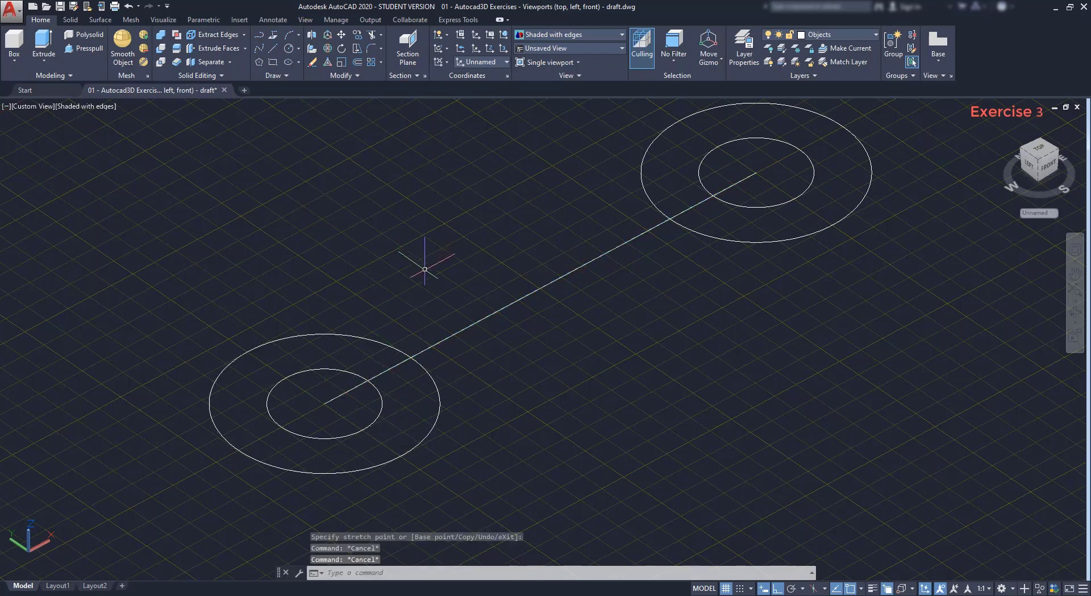
Draw a rectangle between the two circle centres, its opposite corners offset 20 to either side of the line, and delete the line.
type("rec")
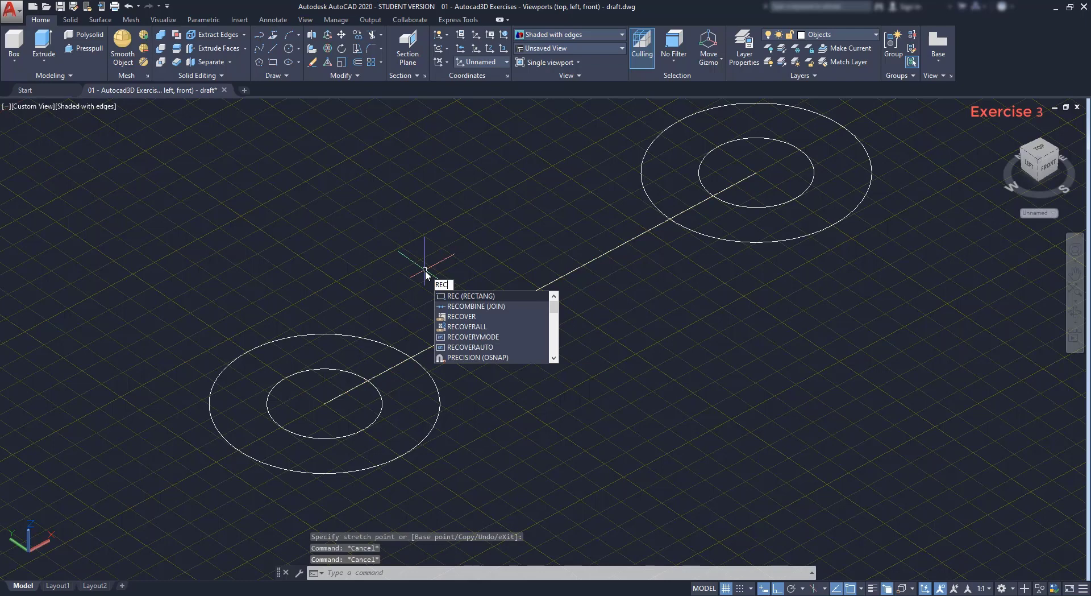
key("Return")
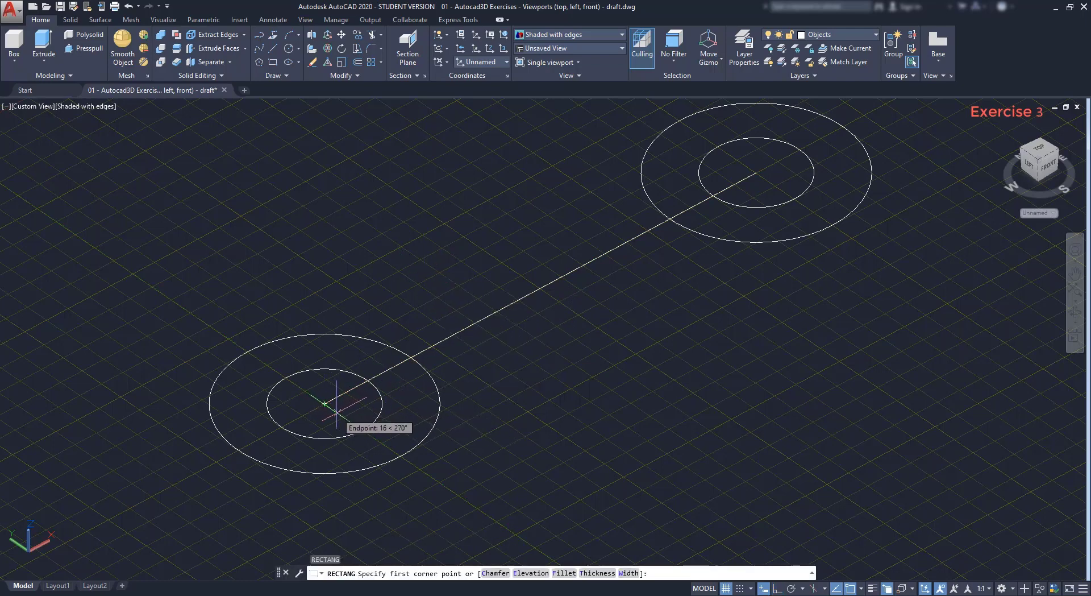
type("20")
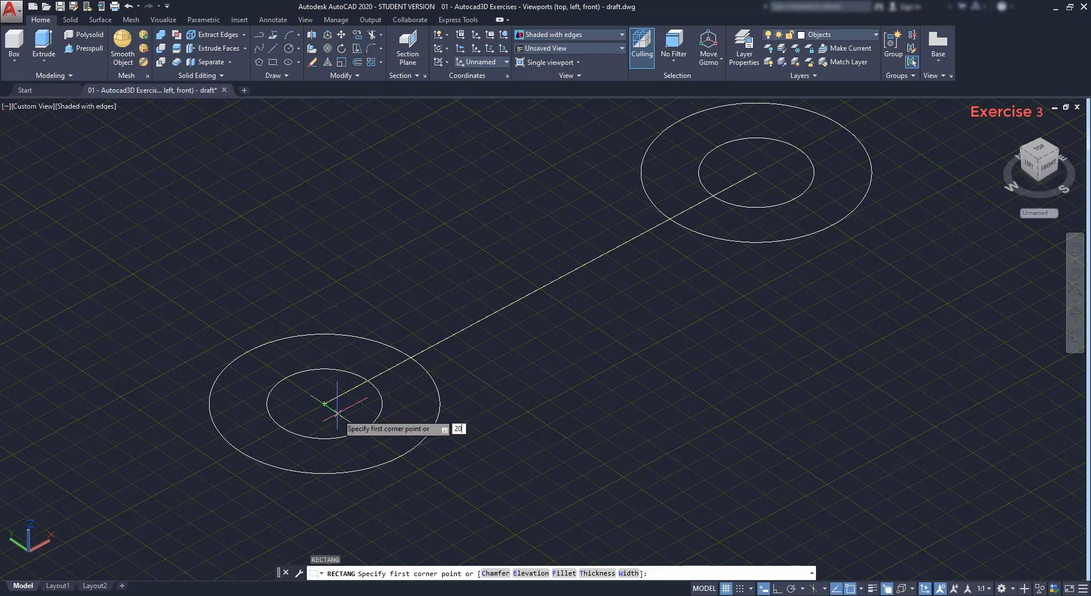
key("Return")
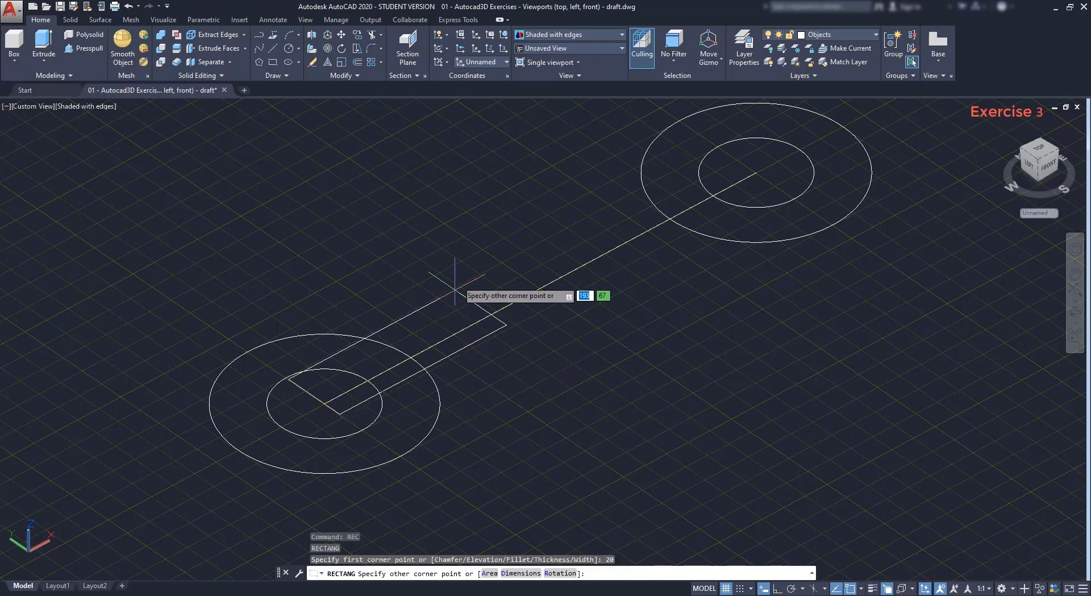
middle_click_drag(779, 160, 650, 326)
scroll(648, 326, "up", 3)
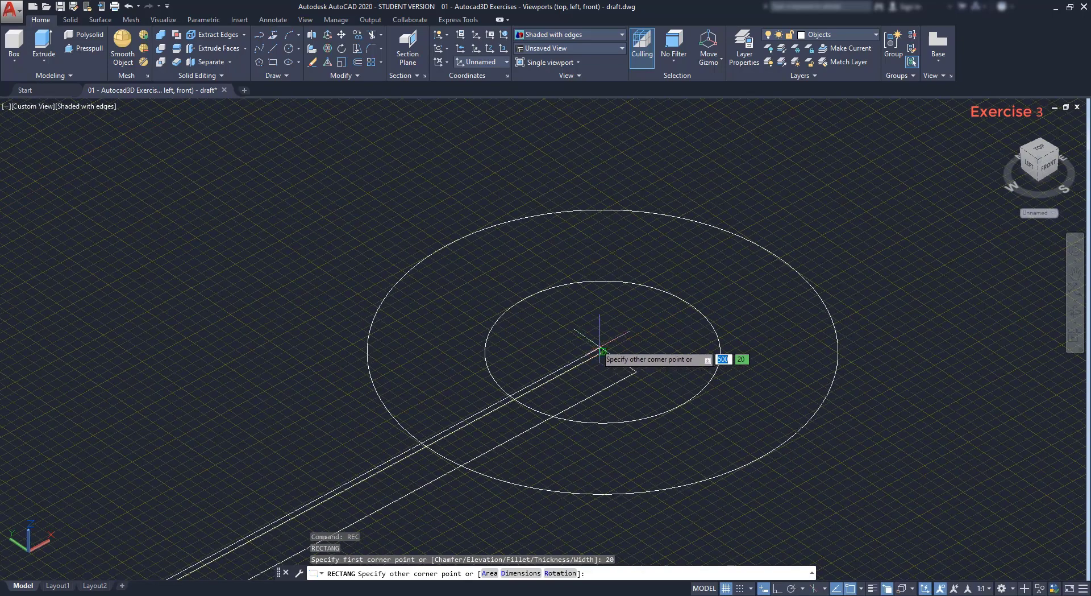
type("2")
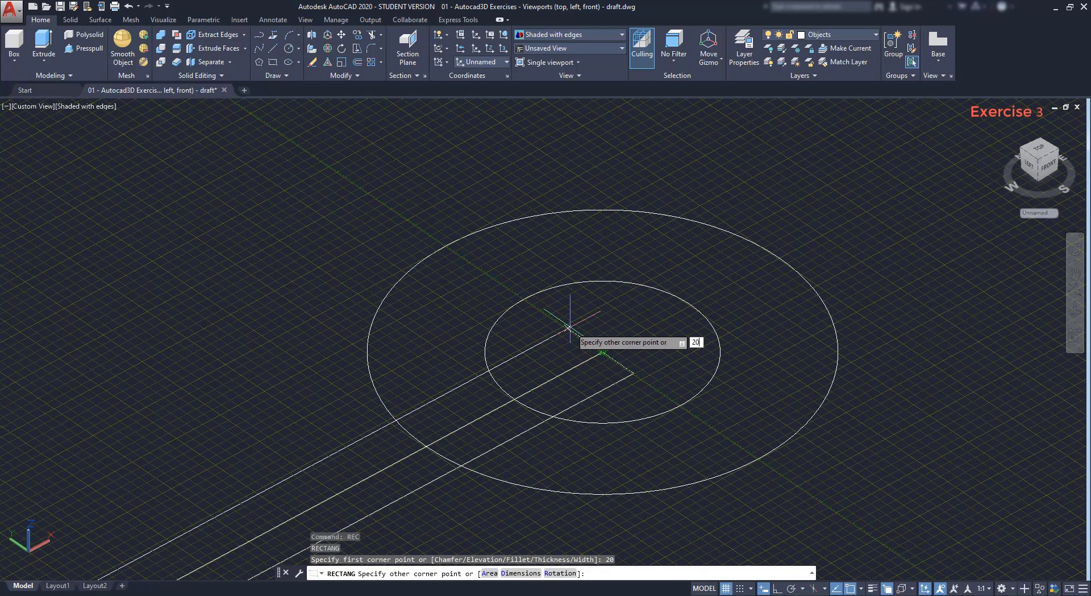
type("0")
key("Return")
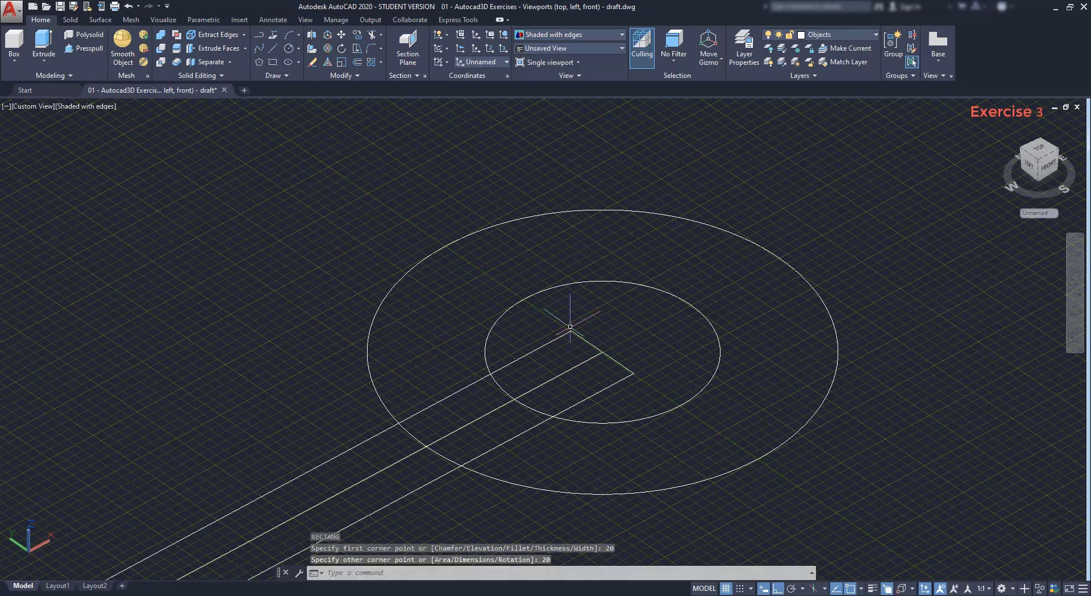
scroll(653, 299, "down", 3)
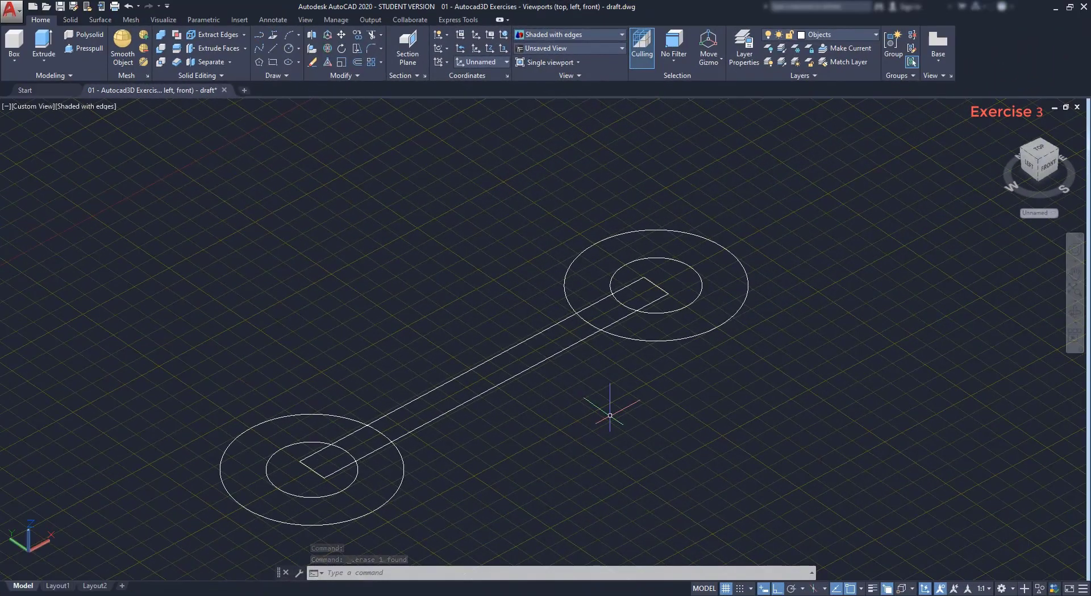
Extrude the two inner circles to a height of 400.
left_click(44, 45)
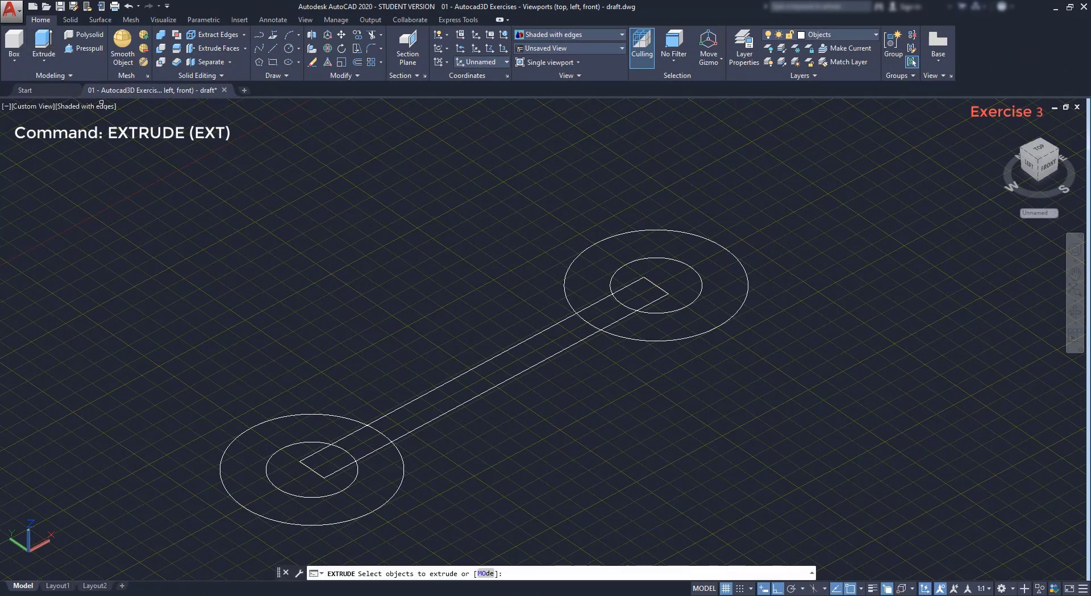
left_click(312, 441)
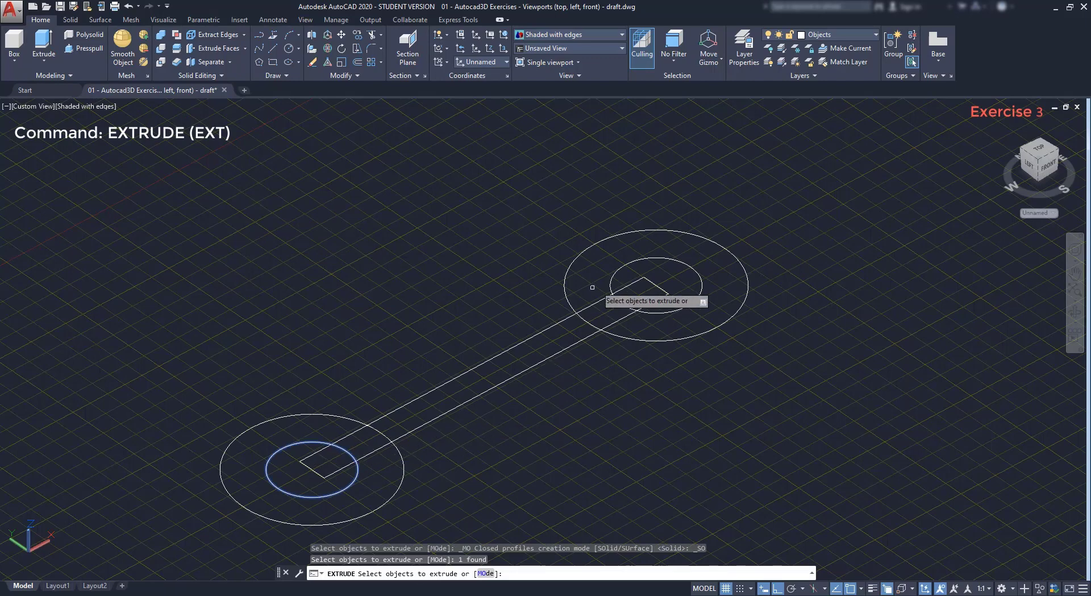
left_click(613, 275)
key("Return")
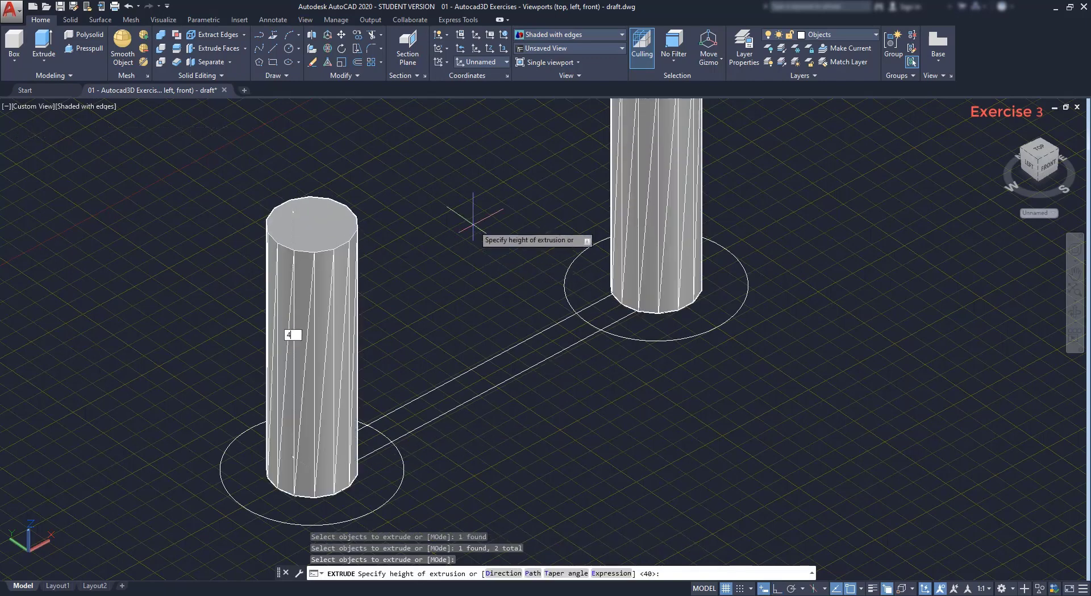
type("400")
key("Return")
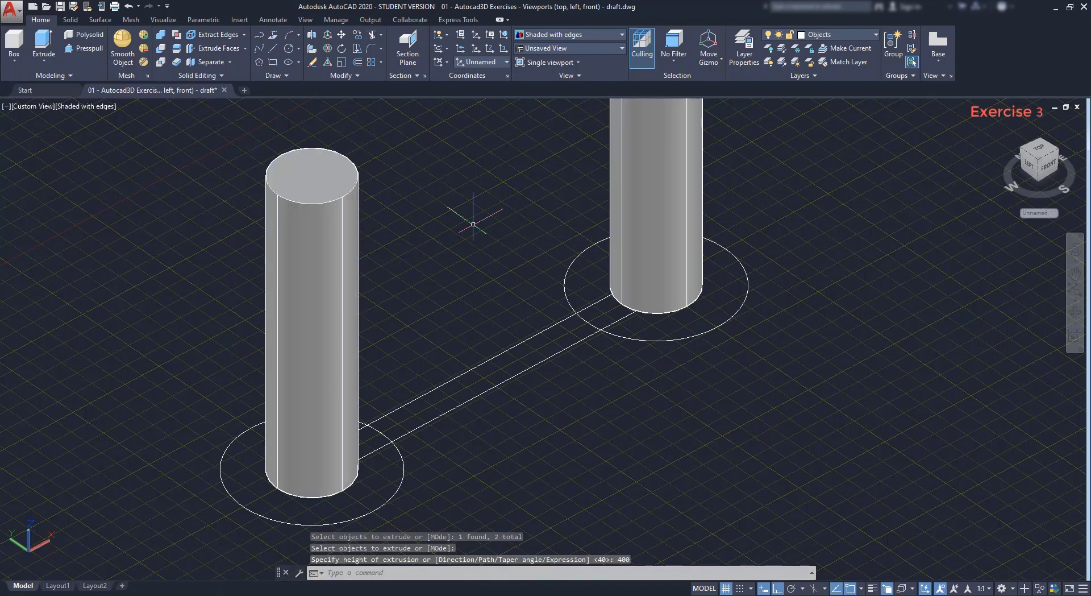
Extrude the two outer circles to a height of 200.
left_click(44, 39)
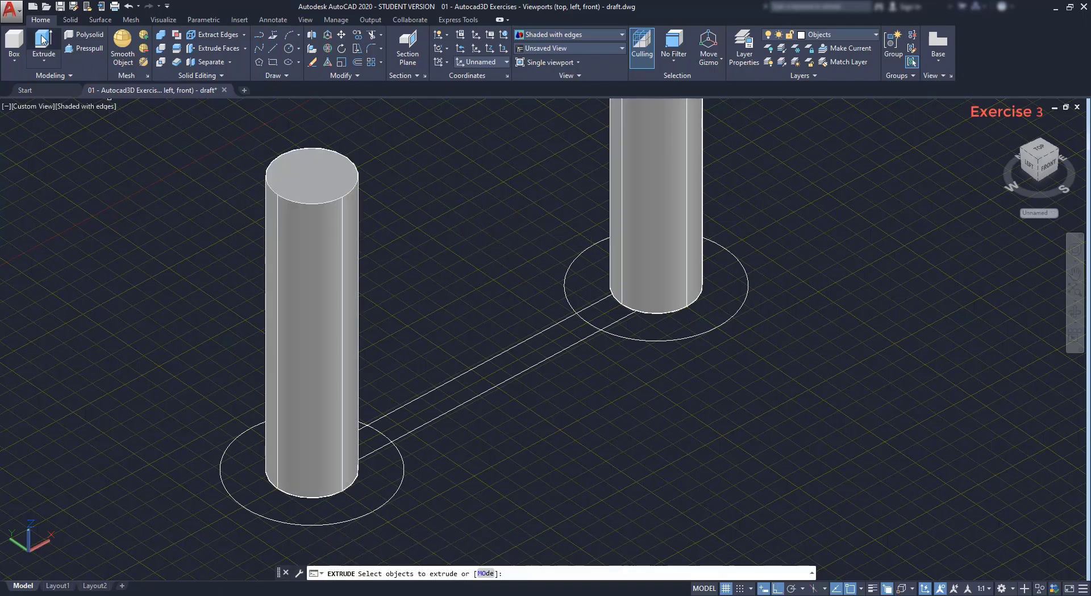
left_click(401, 467)
left_click(616, 334)
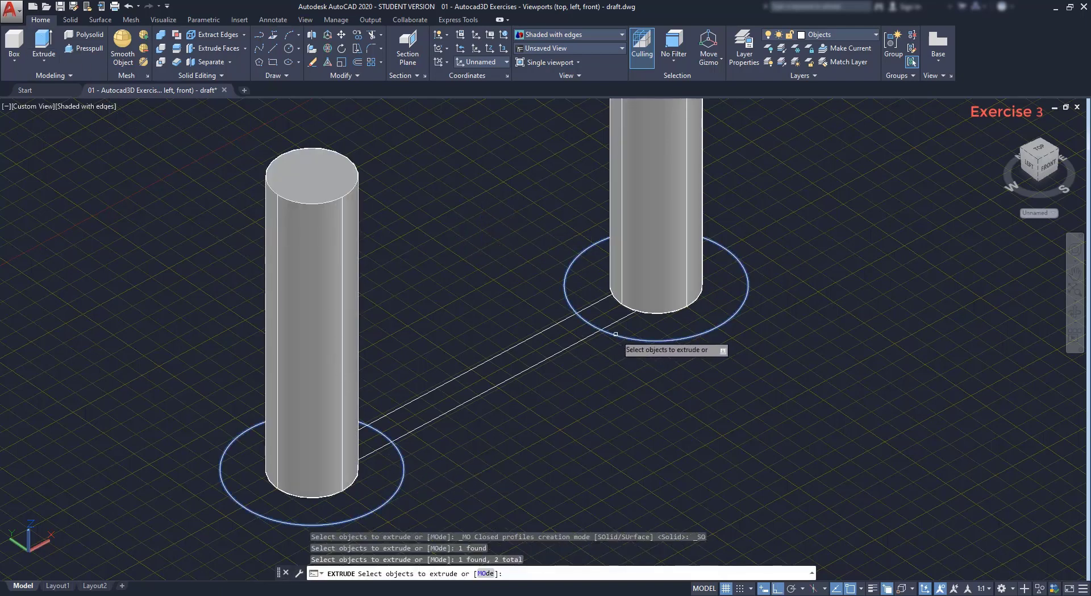
key("Return")
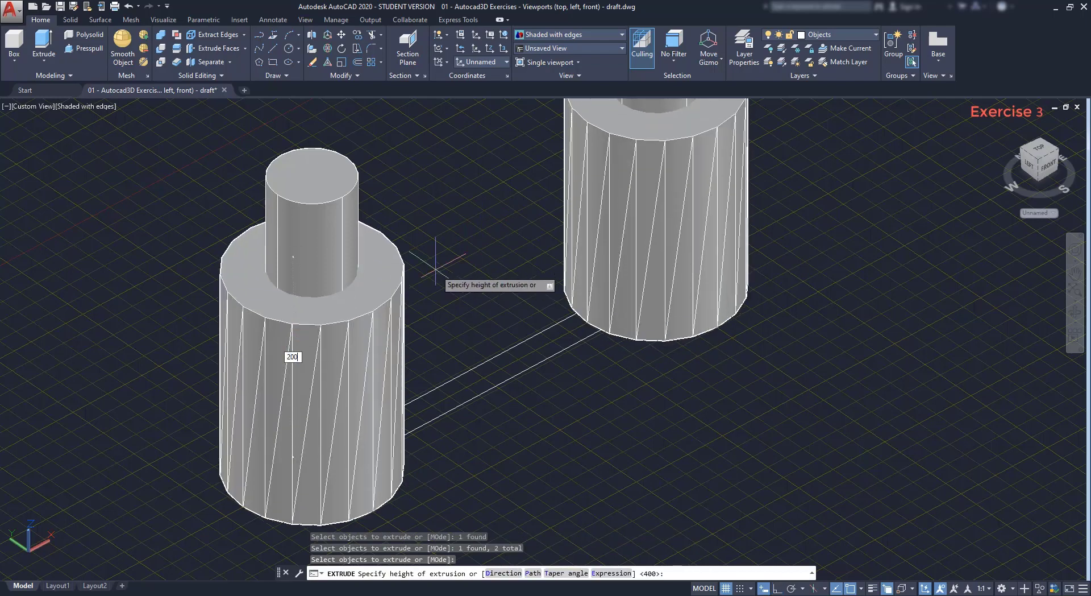
key("Return")
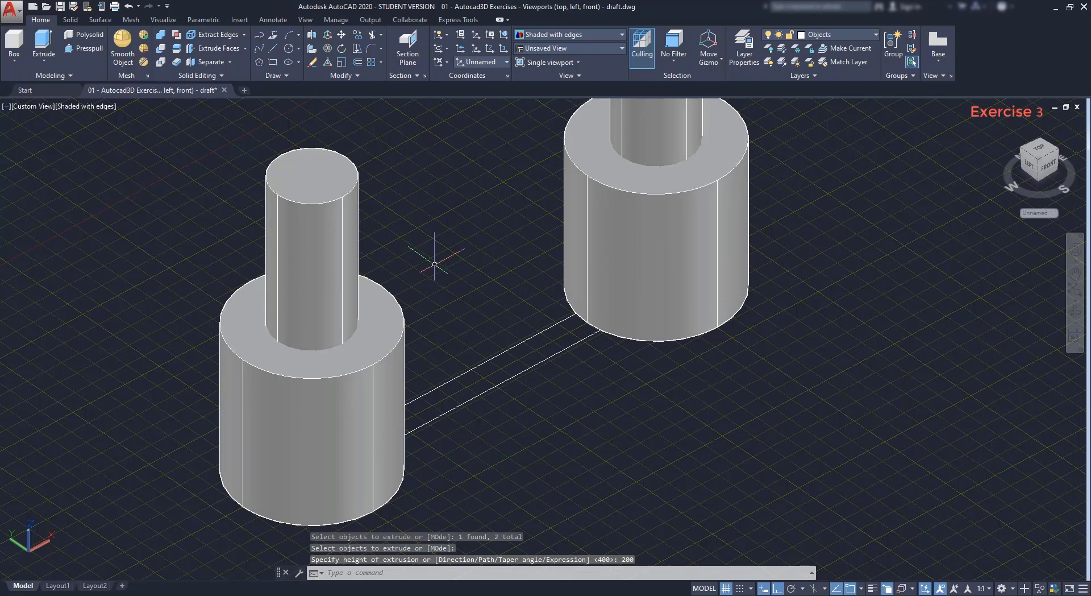
Extrude the connecting rectangle to a height of 40.
key("Return")
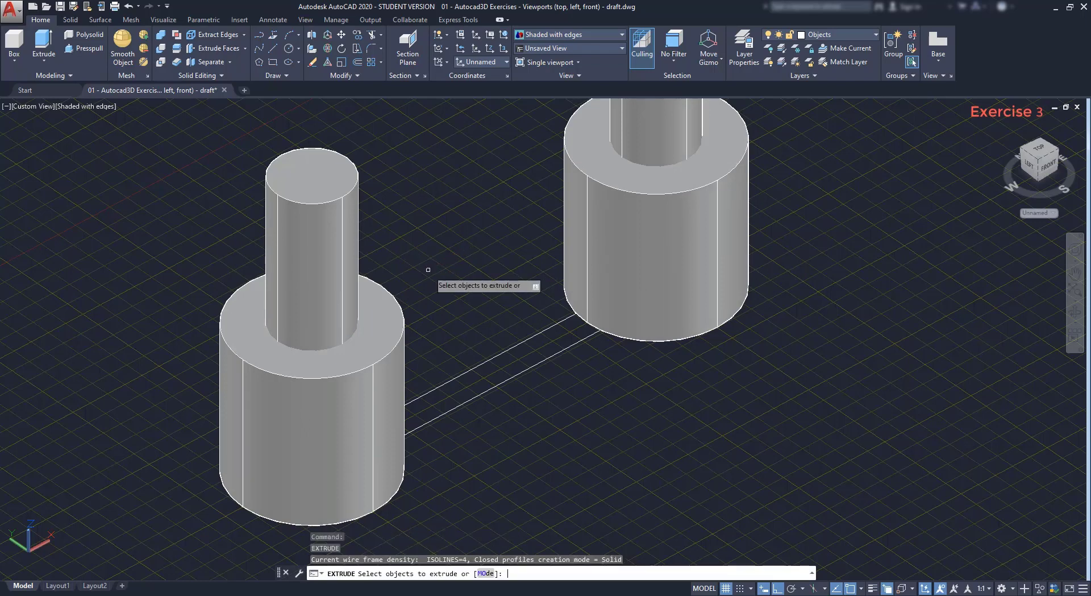
left_click(504, 350)
key("Return")
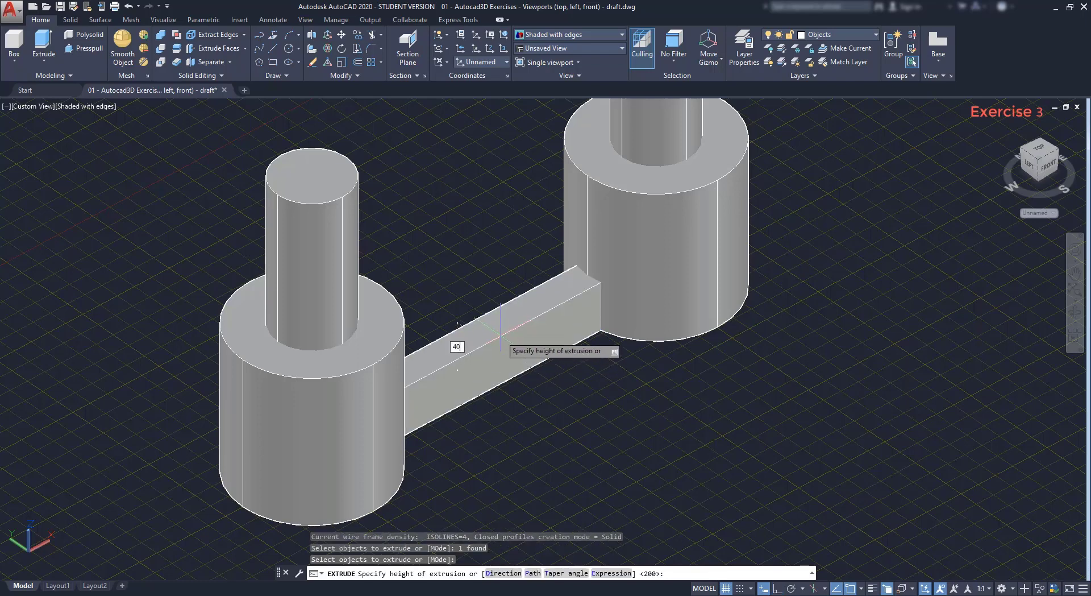
key("Return")
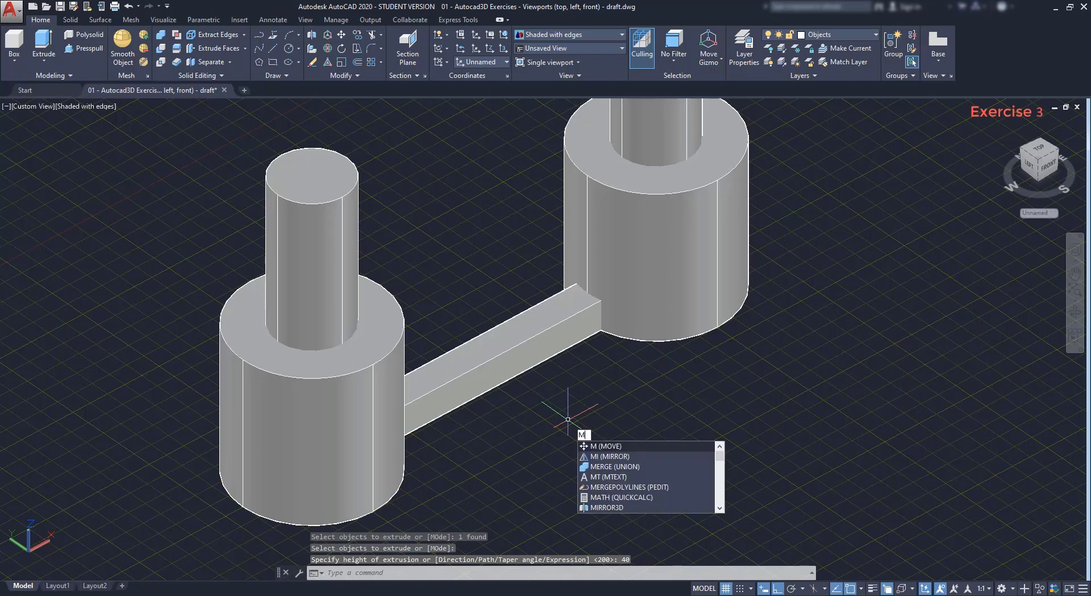
Move the connecting bar 300 upward along the Z axis.
key("Return")
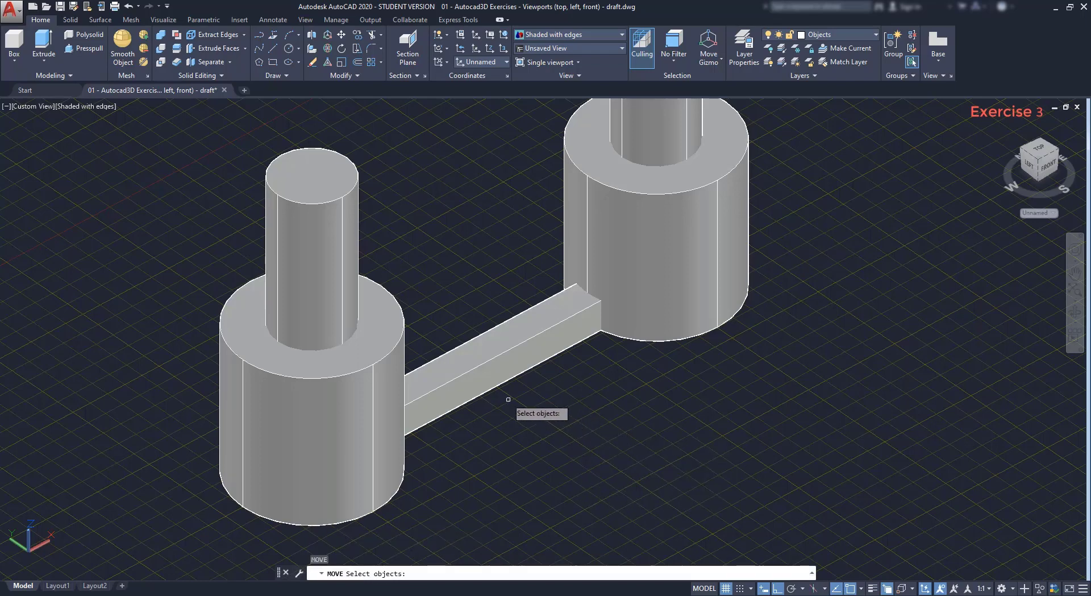
left_click(502, 378)
key("Return")
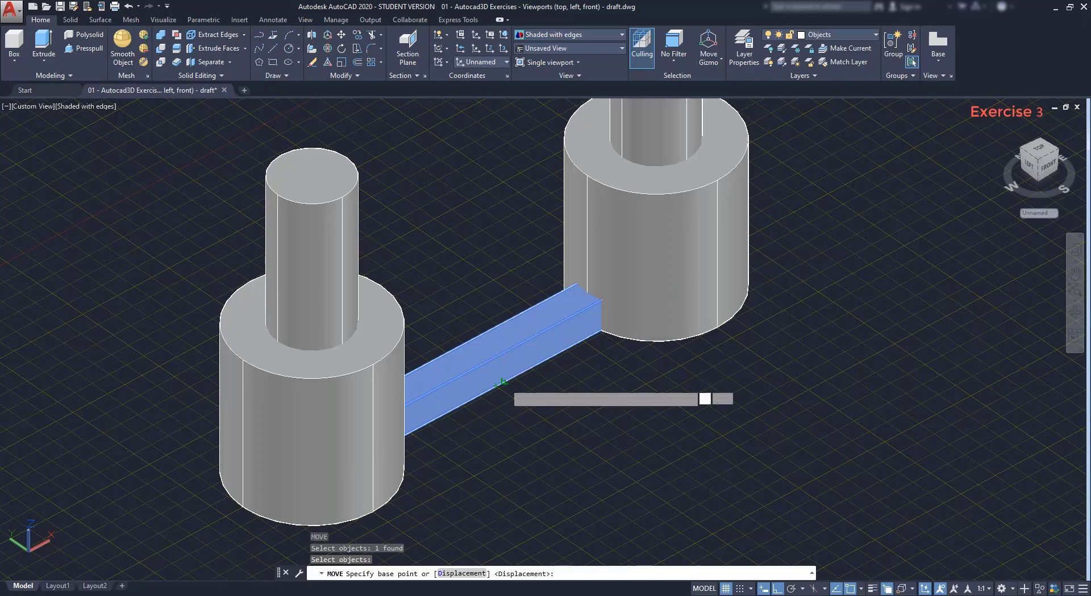
left_click(503, 381)
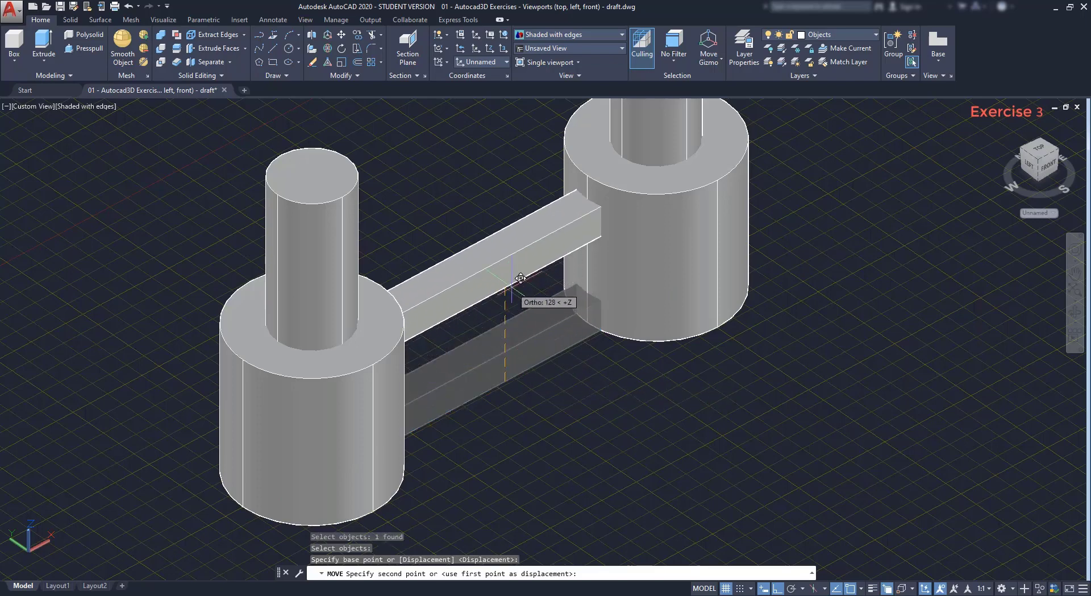
type("30")
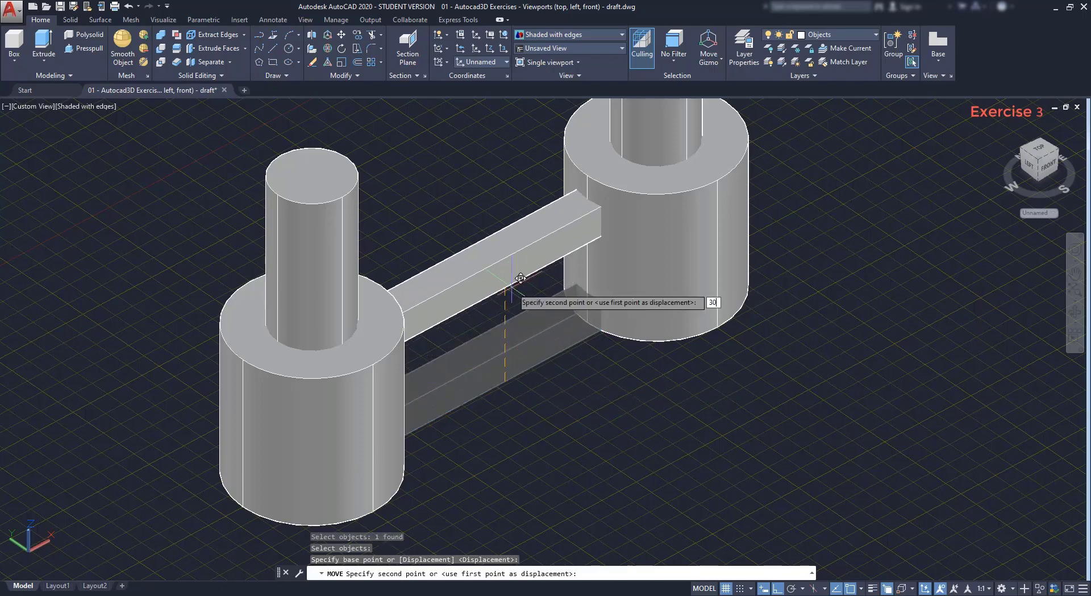
type("0")
key("Return")
Add a sphere centred on the front post's top face, with its radius reaching the post's rim.
scroll(512, 288, "down", 4)
middle_click_drag(671, 378, 603, 271, "shift")
middle_click_drag(534, 284, 549, 321, "shift")
scroll(527, 223, "up", 2)
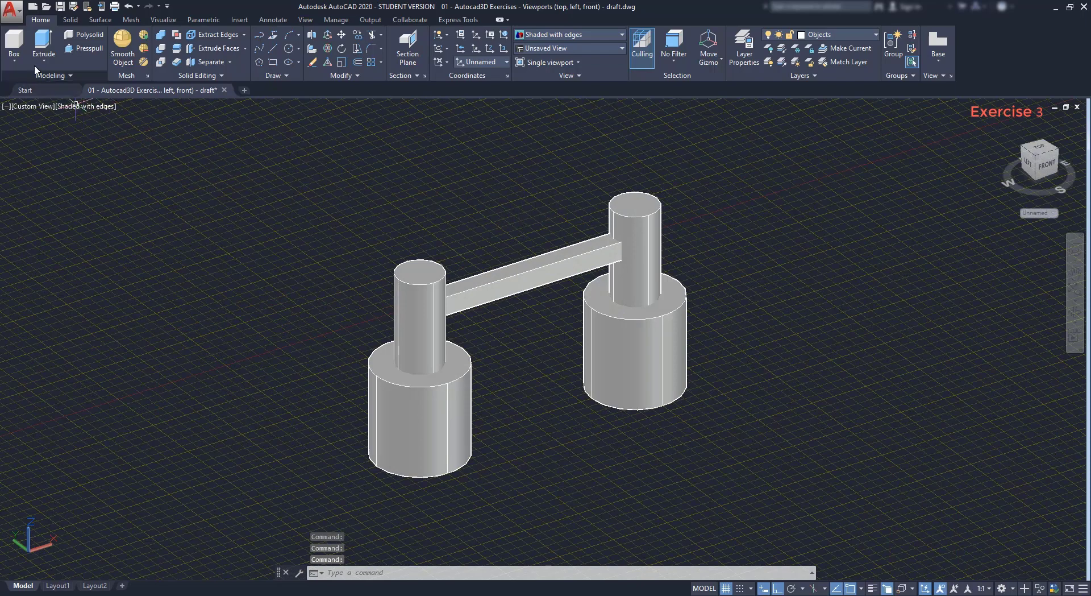
left_click(13, 60)
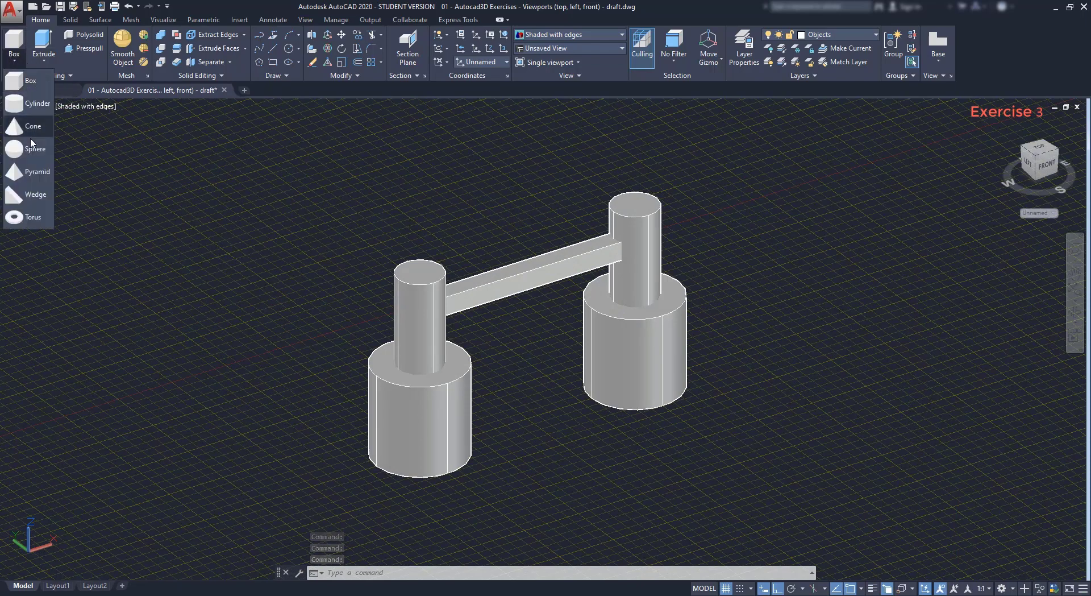
left_click(29, 151)
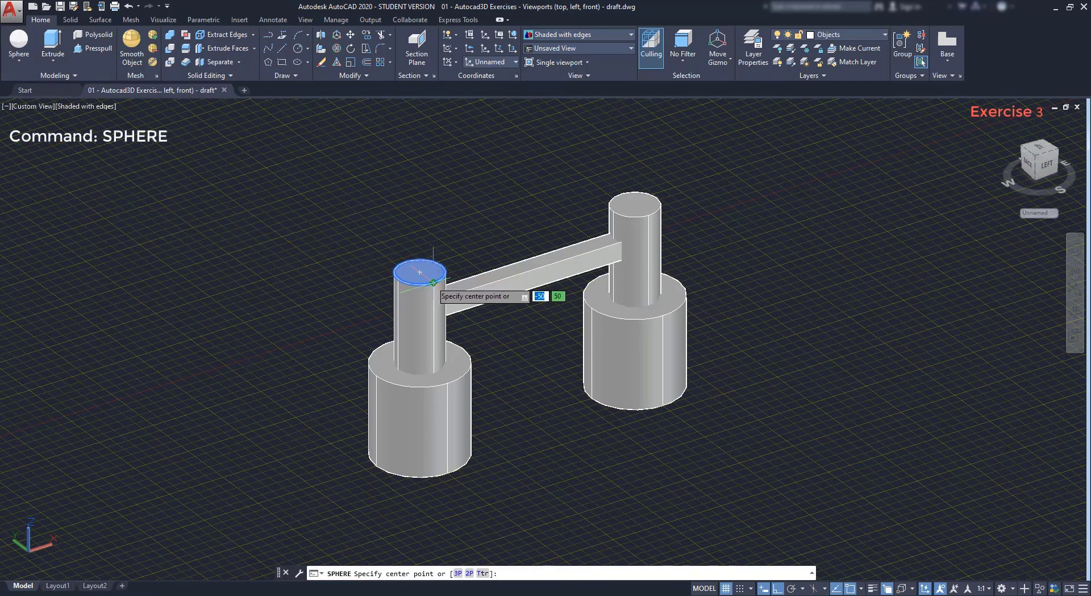
scroll(433, 282, "up", 5)
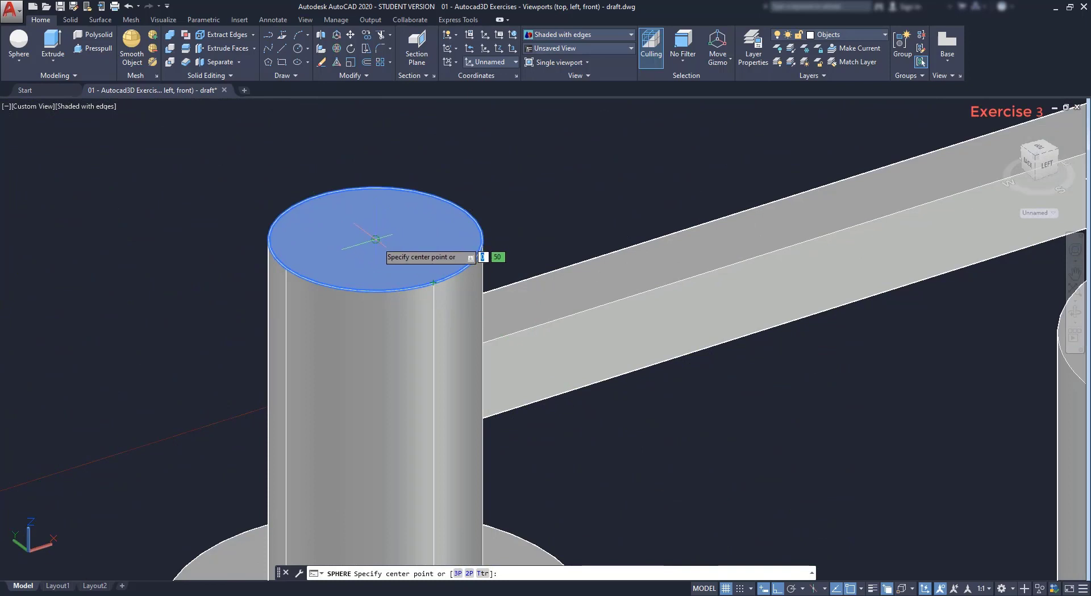
left_click(376, 239)
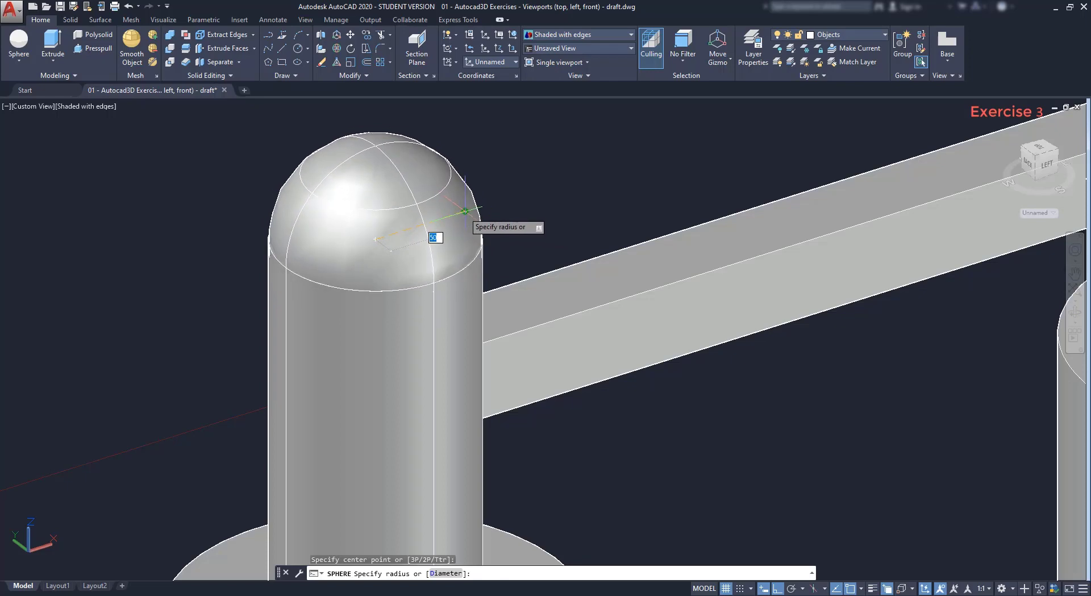
left_click(465, 211)
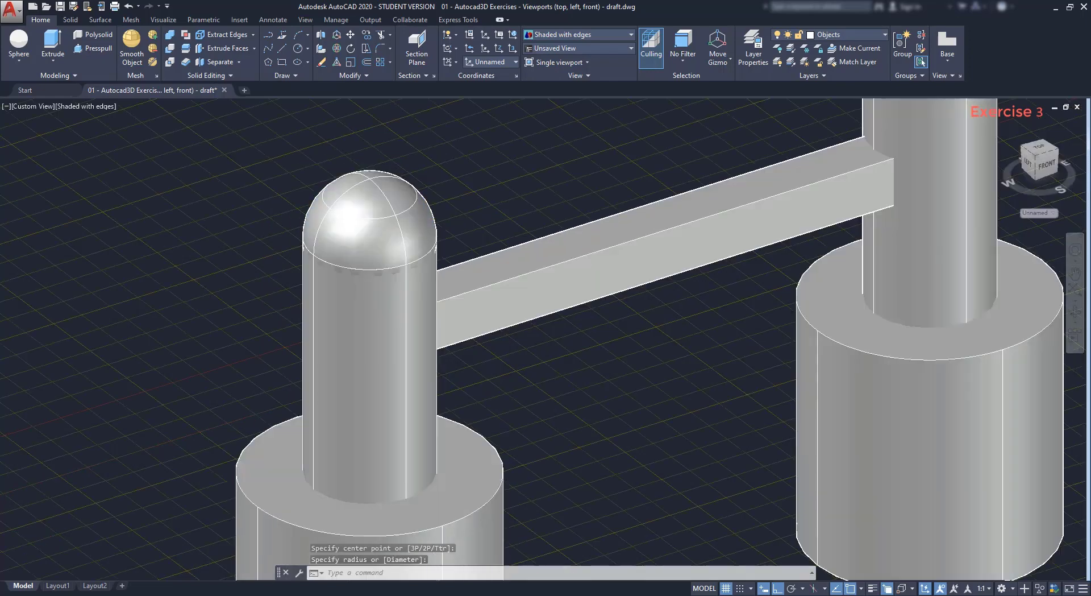
Add a sphere centred on the rear post's top face, with its radius reaching the post's rim.
middle_click_drag(625, 164, 243, 353)
left_click(18, 45)
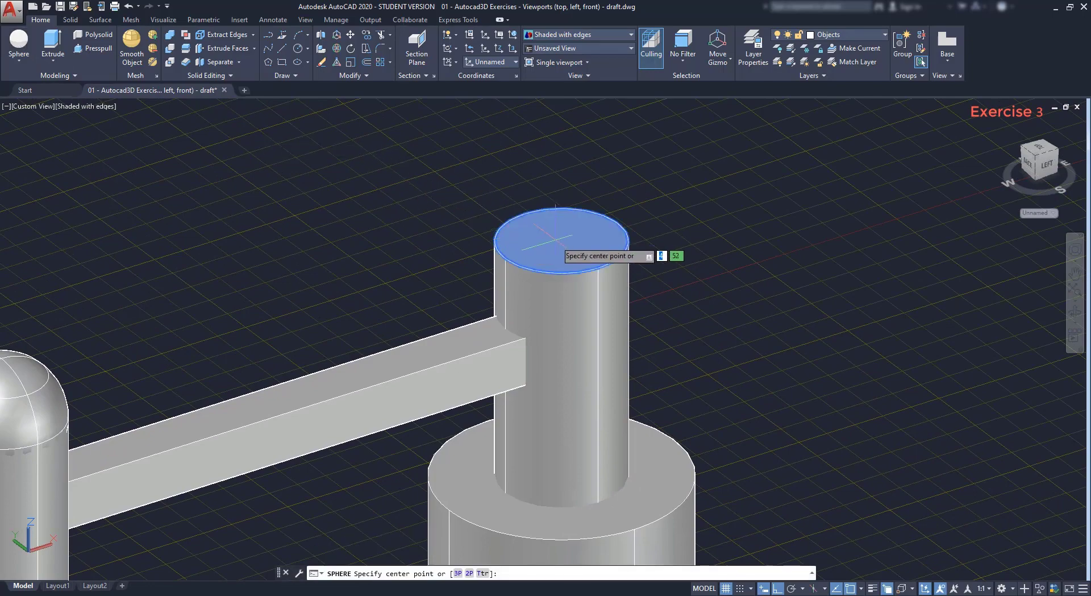
scroll(555, 254, "up", 3)
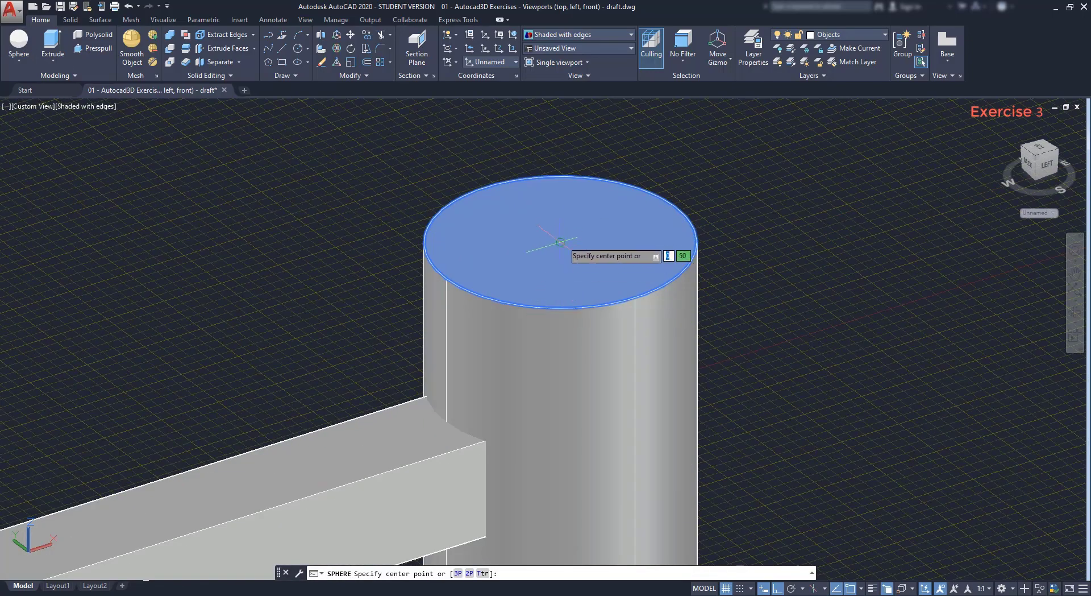
left_click(560, 242)
left_click(629, 237)
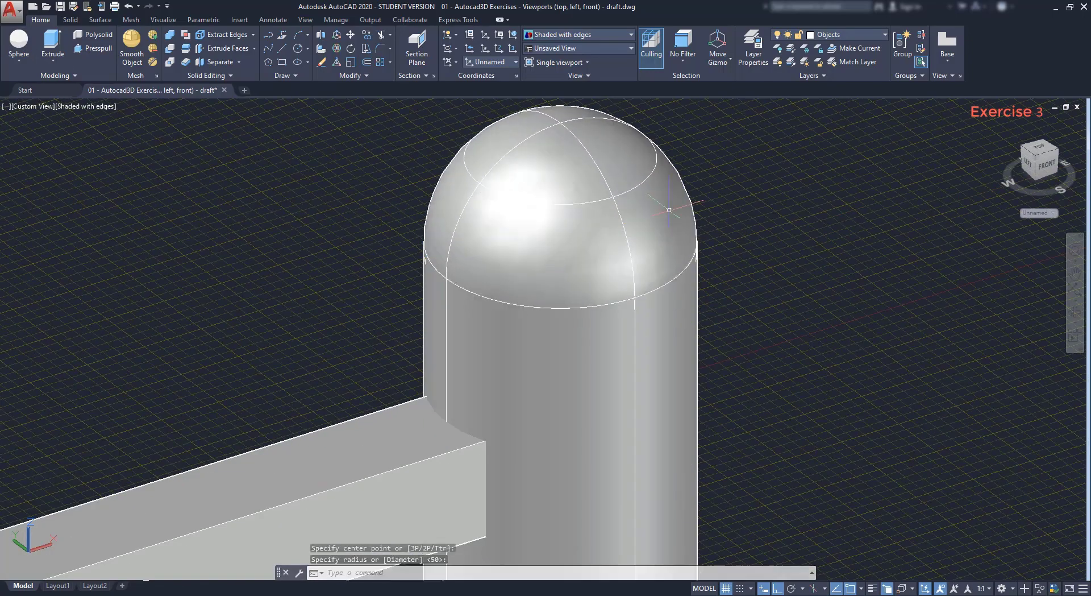
scroll(810, 210, "down", 4)
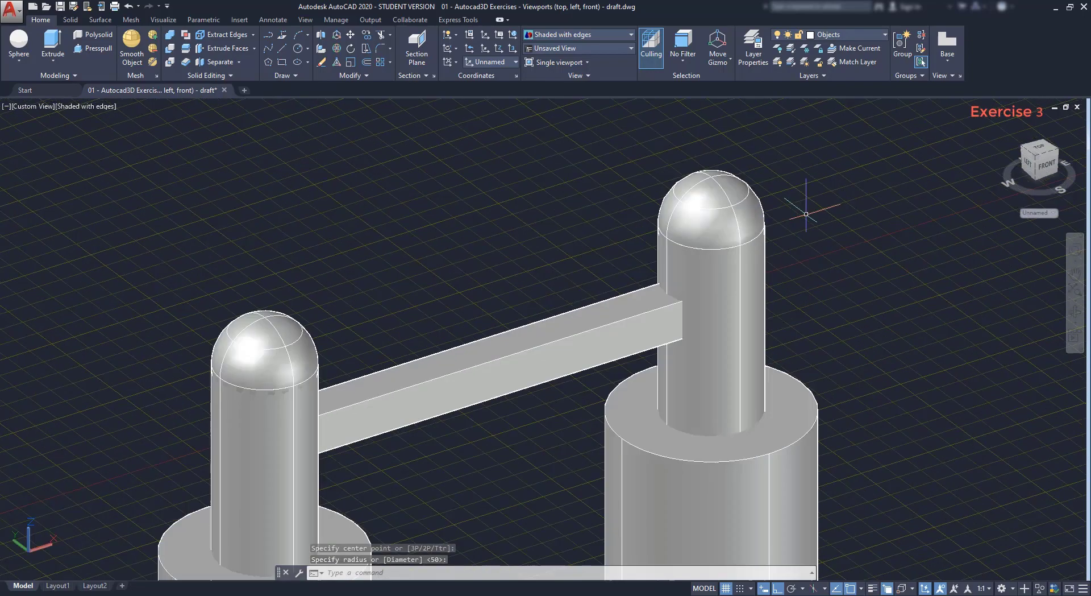
Unite both stepped posts, the connecting bar and the two spheres into one solid.
middle_click_drag(854, 385, 826, 272)
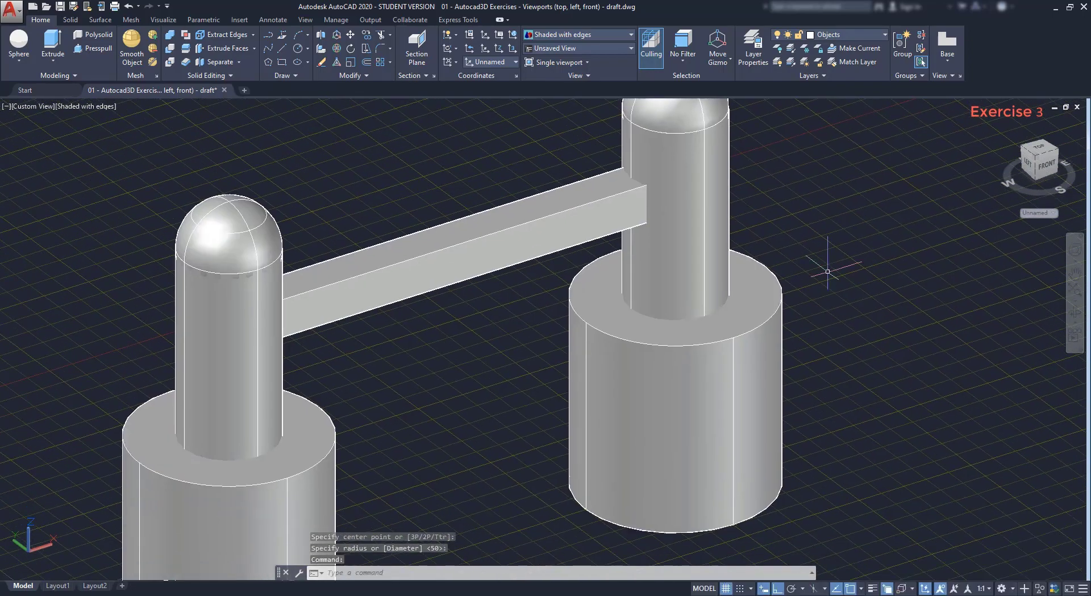
scroll(827, 277, "down", 2)
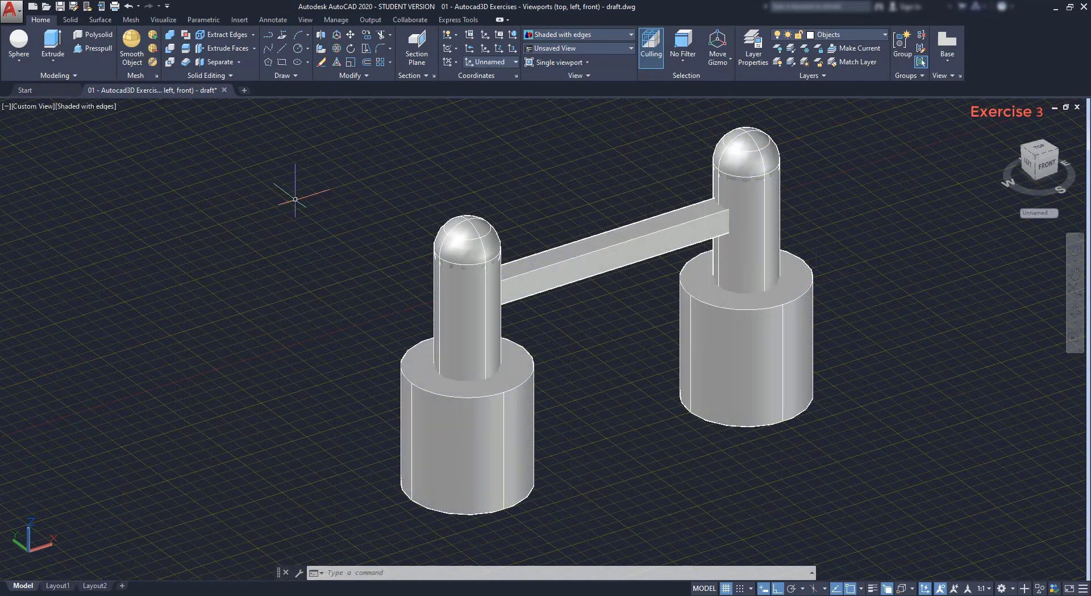
left_click(171, 35)
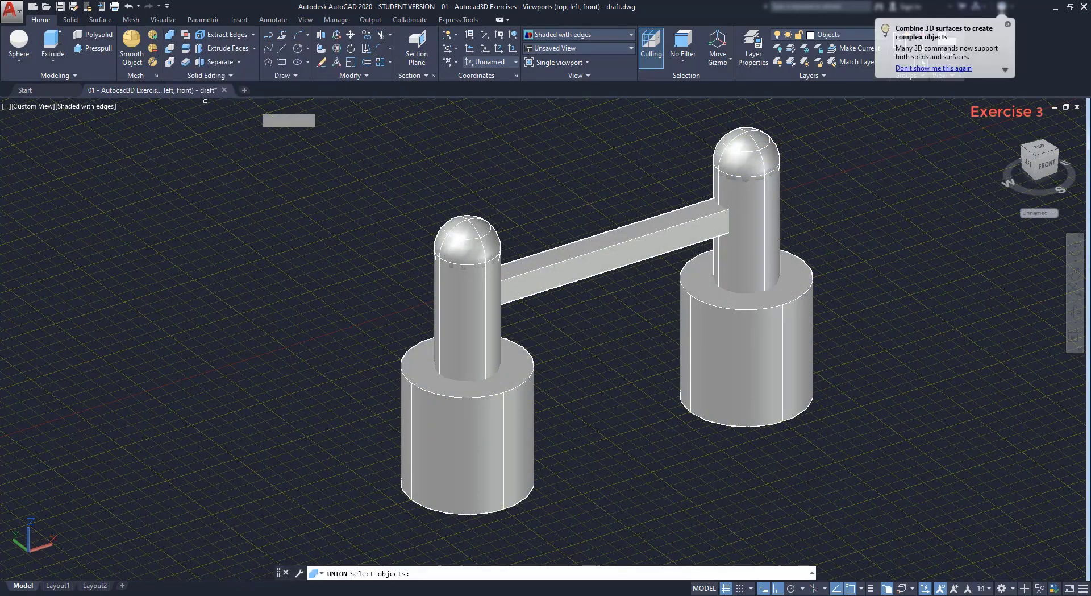
left_click(893, 492)
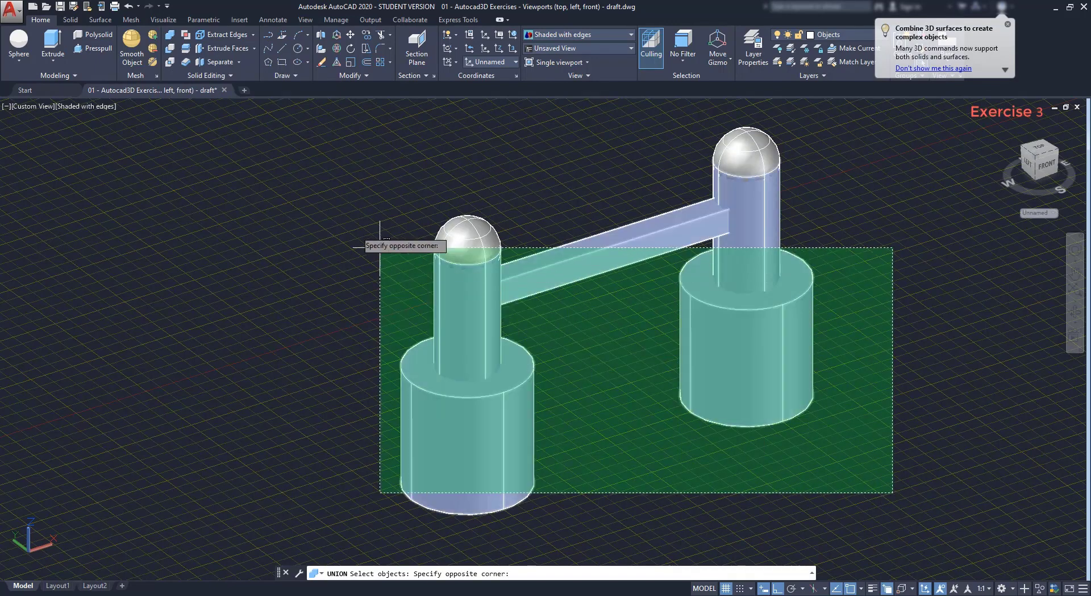
left_click(248, 140)
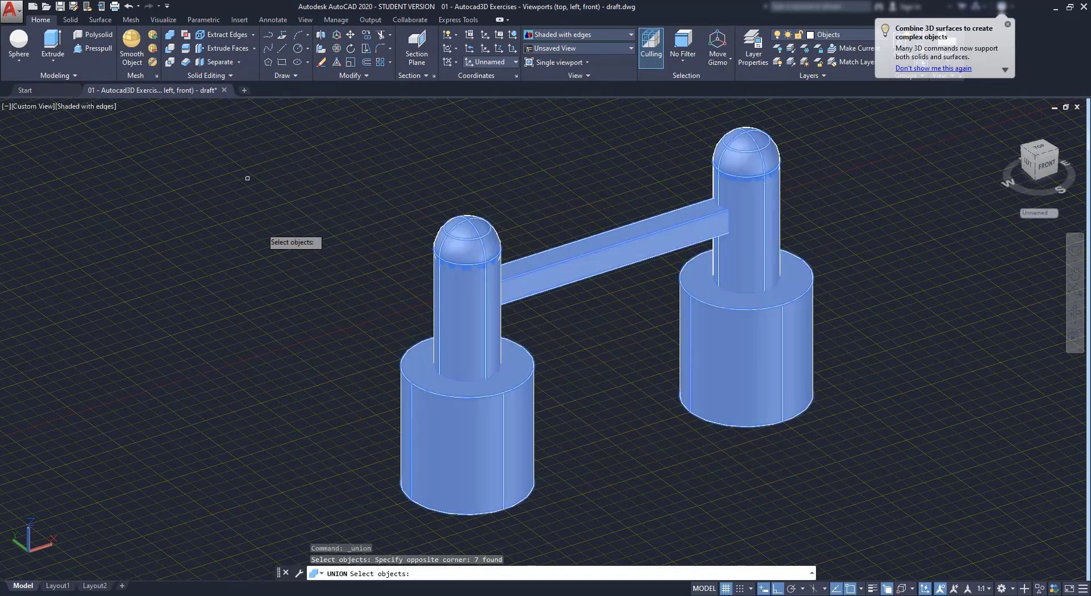
key("Return")
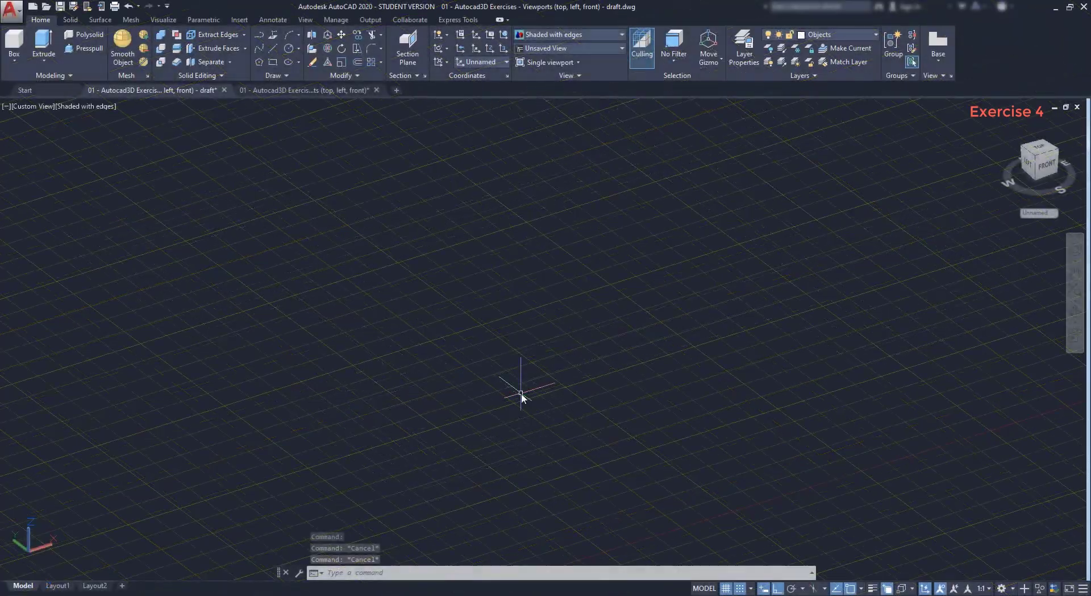
Begin a polyline with orthogonal segments of 50 along -X, 50 along +Y, 100 along -X and 100 along -Y.
type("PL")
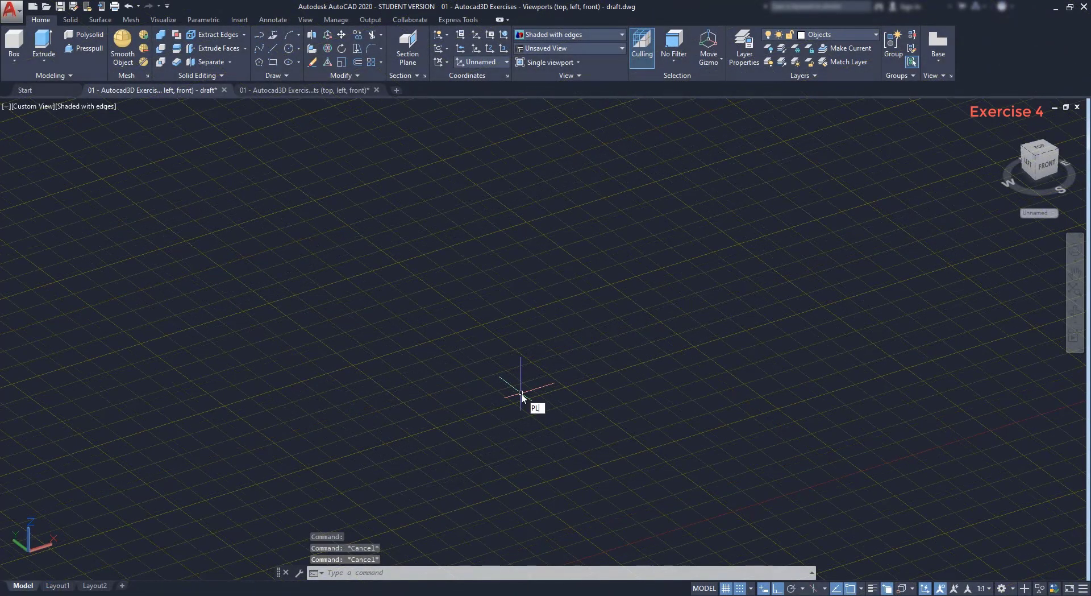
key("Return")
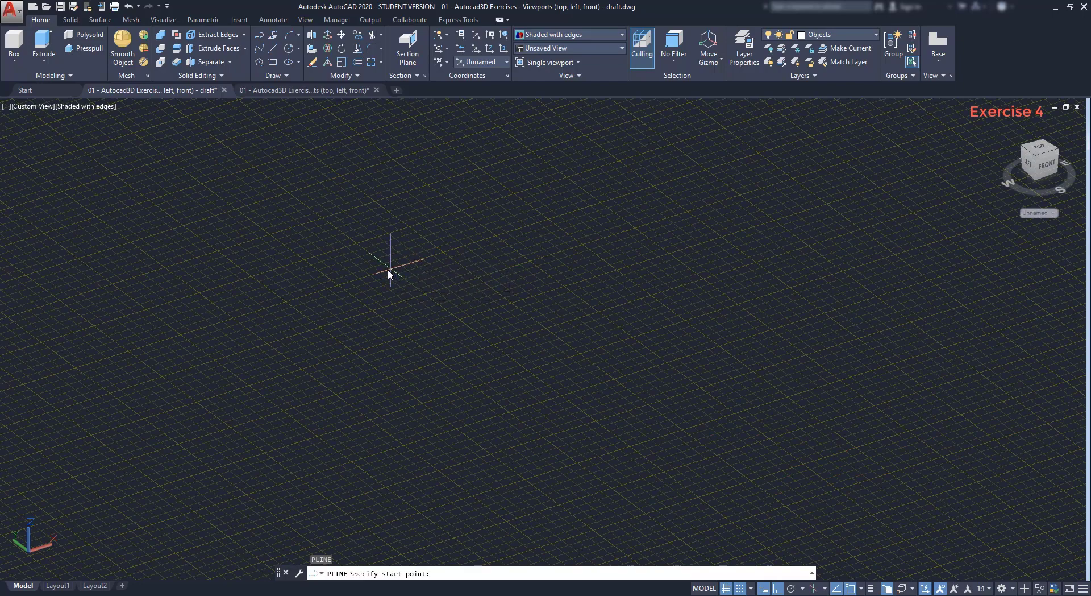
left_click(389, 268)
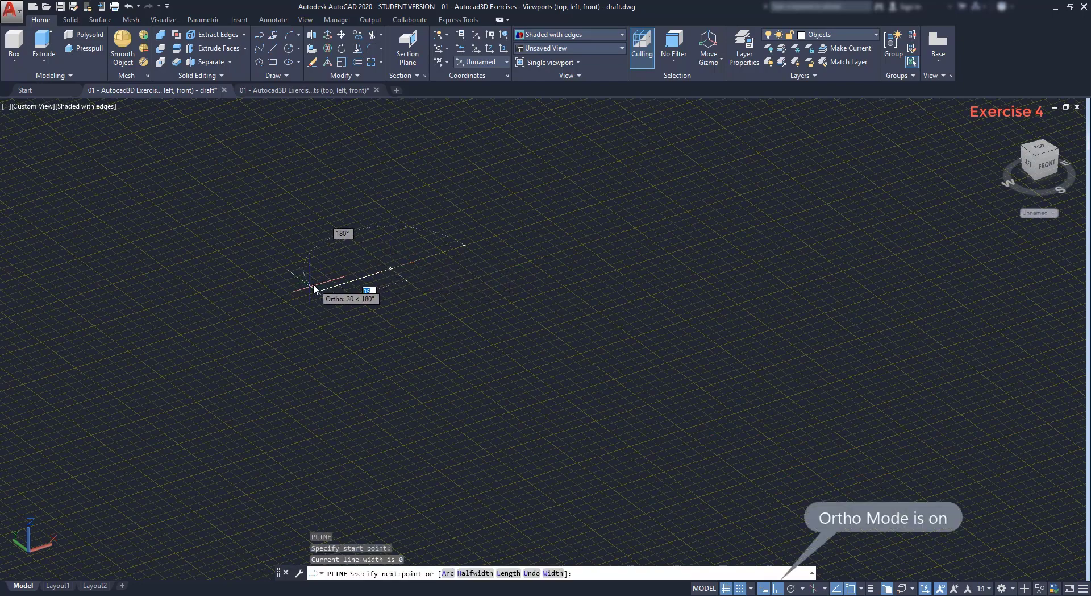
type("50")
key("Return")
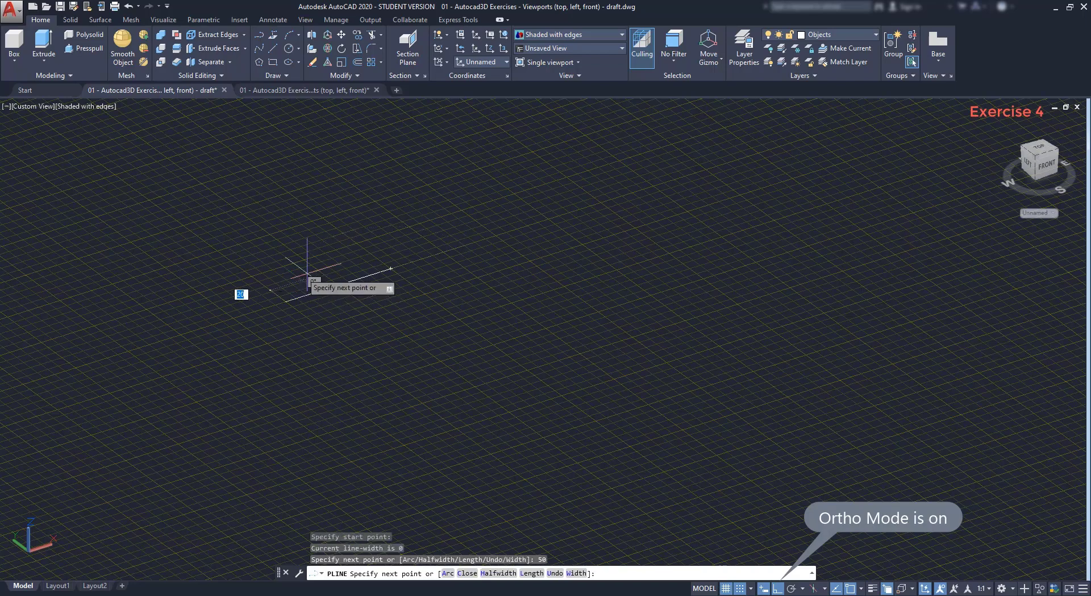
type("50")
key("Return")
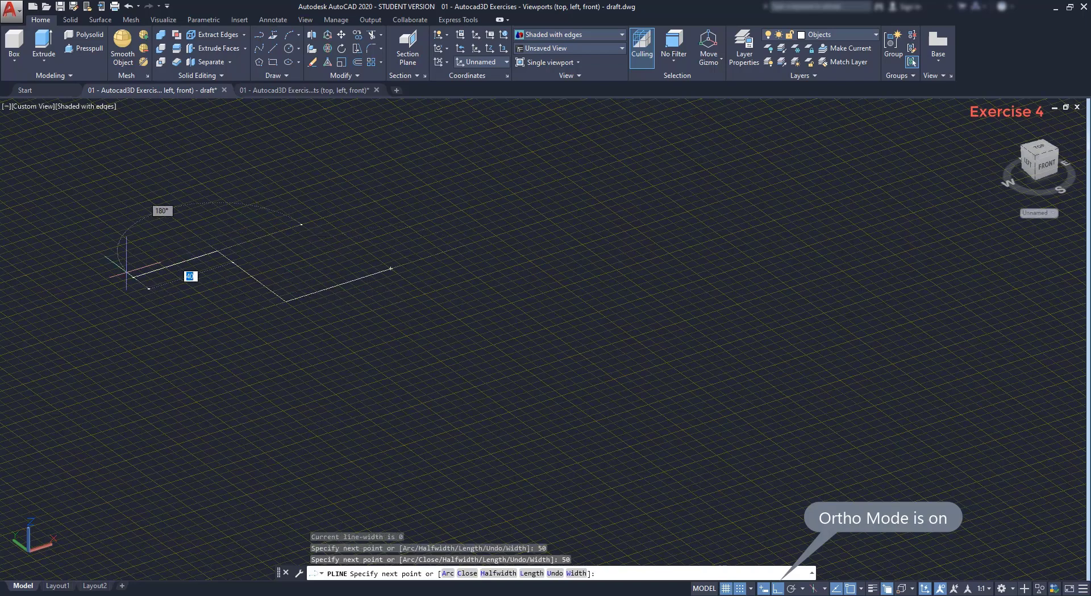
type("100")
key("Return")
type("100")
key("Return")
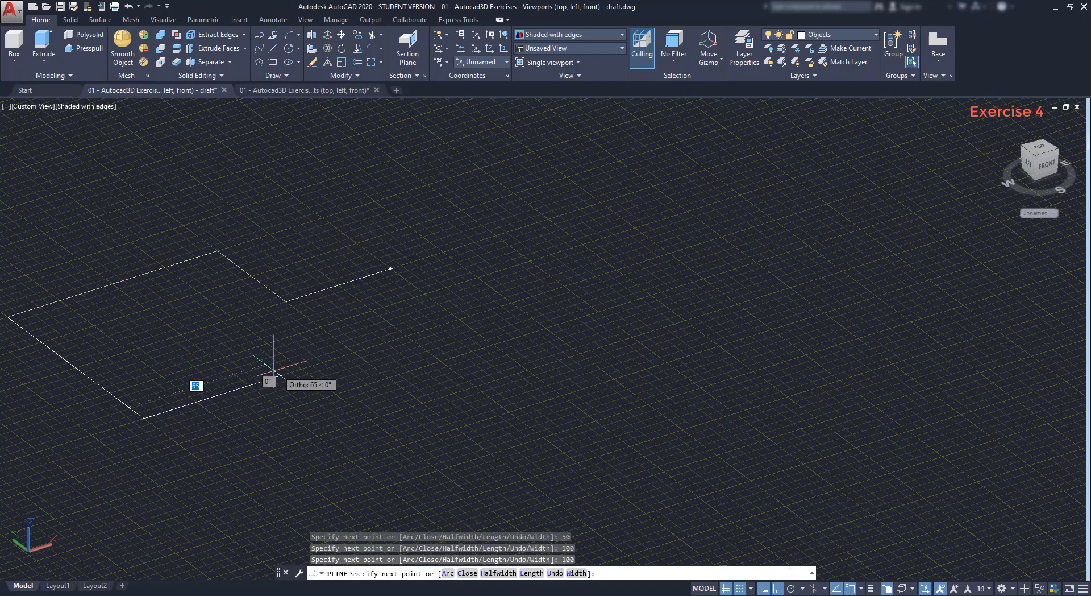
Continue the polyline 50 along +X, 50 along -Y, 50 along -X and 100 along -Y.
type("50")
key("Return")
type("50")
key("Return")
type("50")
key("Return")
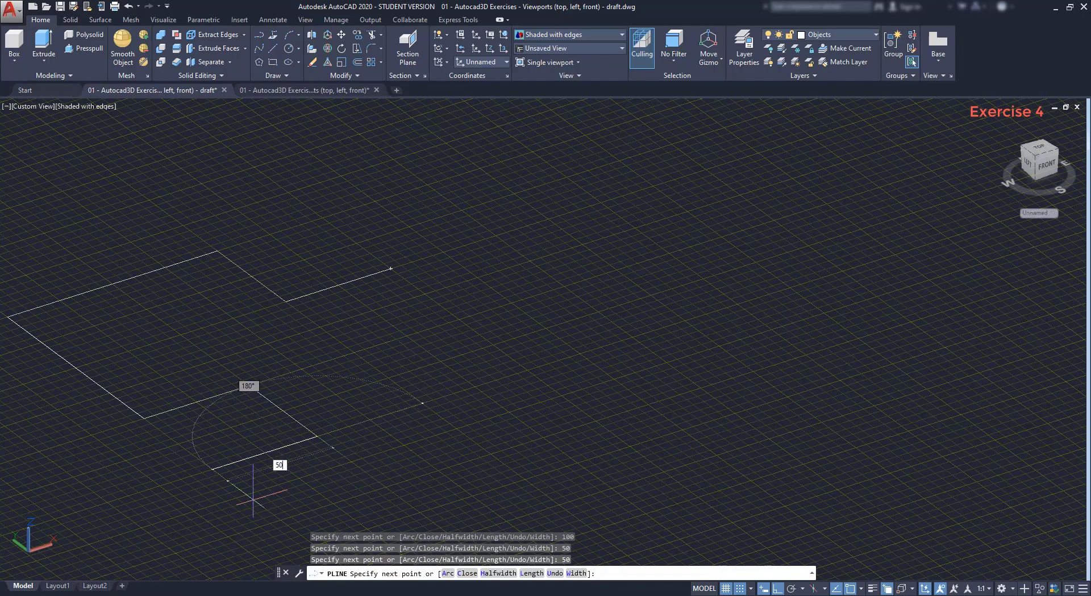
type("100")
key("Return")
Finish the polyline with segments of 100 along +X, 50 along +Y and 50 along +X, leaving it open.
middle_click_drag(407, 457, 365, 271)
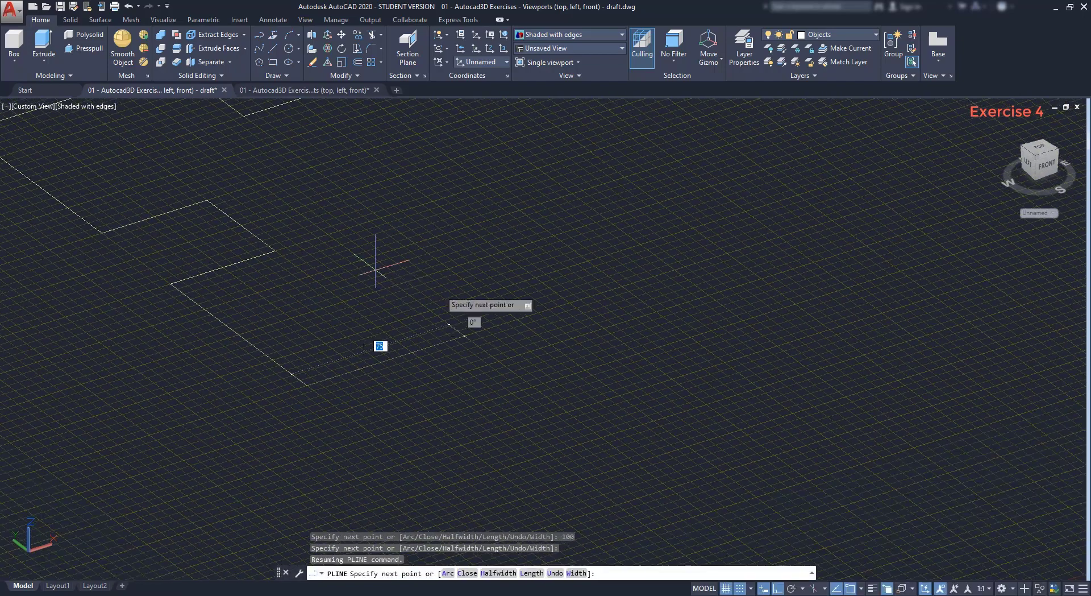
type("100")
key("Return")
type("50")
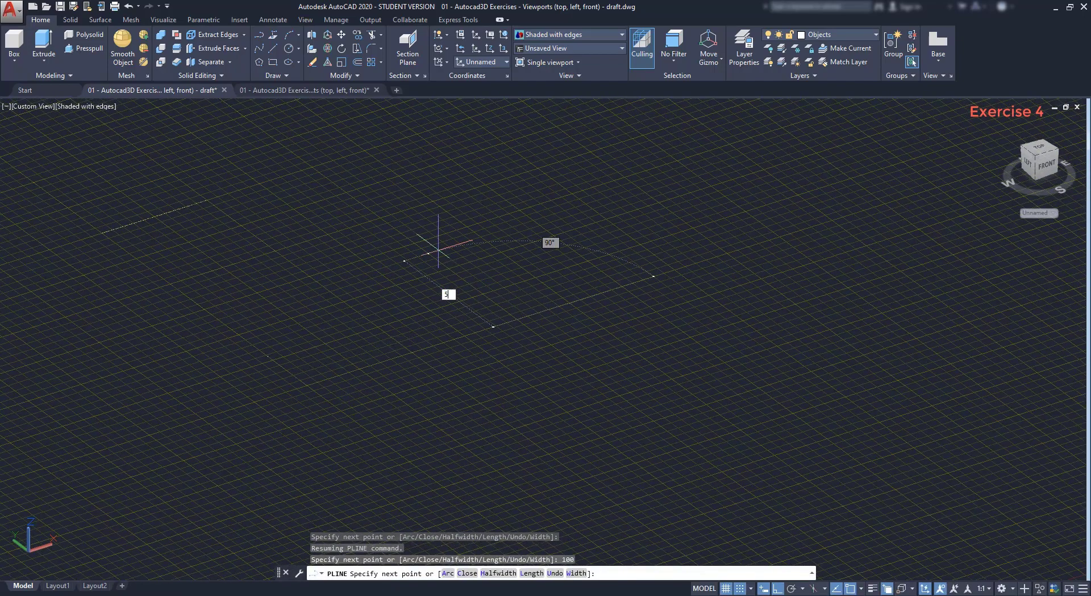
key("Return")
scroll(539, 240, "down", 2)
type("50")
key("Return")
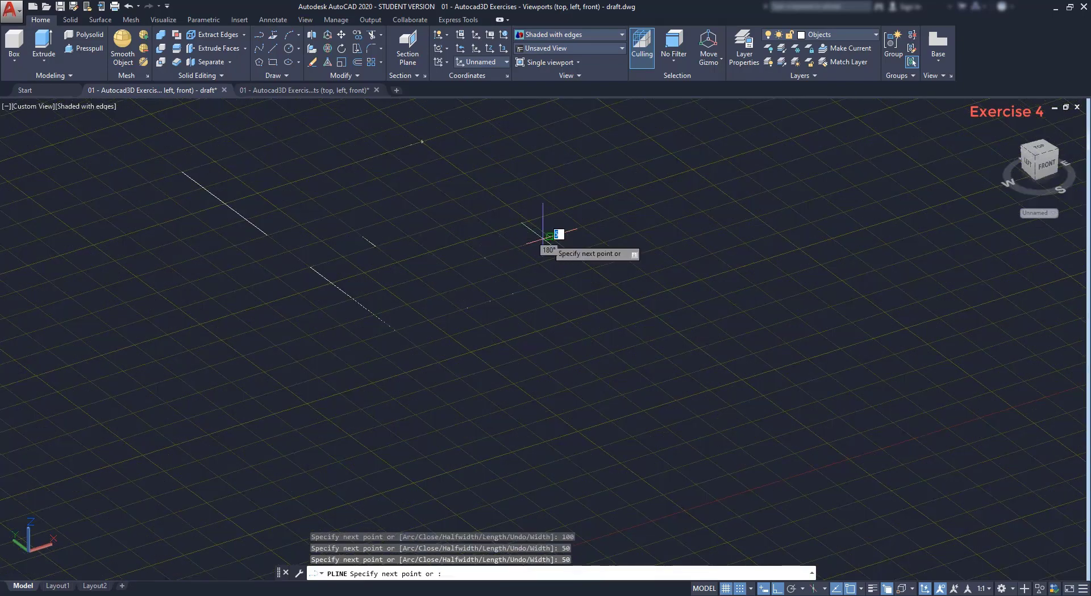
key("Escape")
Mirror the open polyline about the Y-direction line through its open ends, keeping the source object.
scroll(585, 163, "up", 3)
middle_click_drag(584, 163, 451, 296)
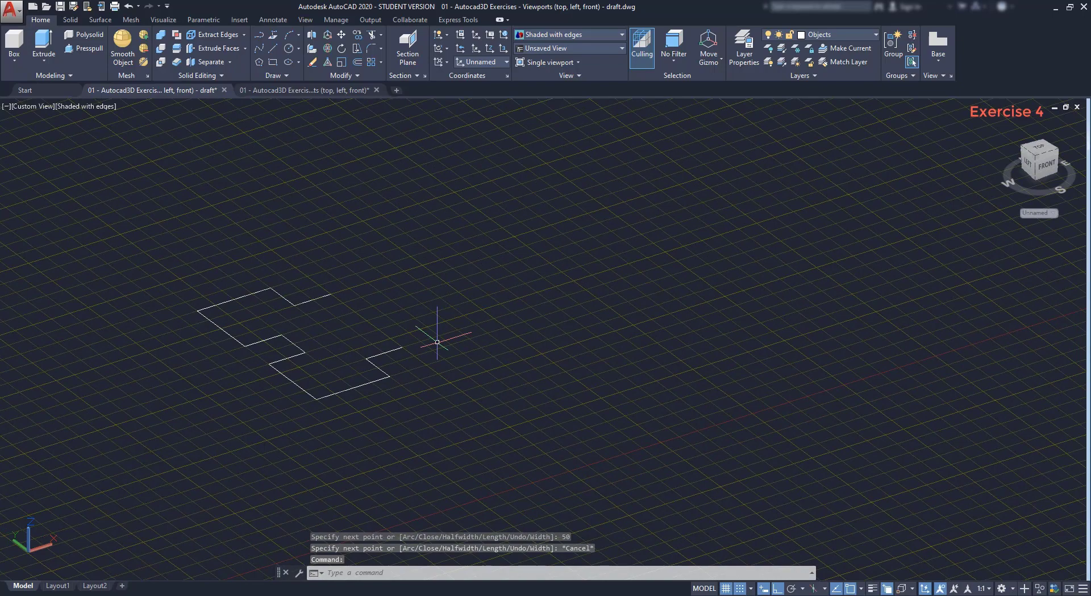
type("MI")
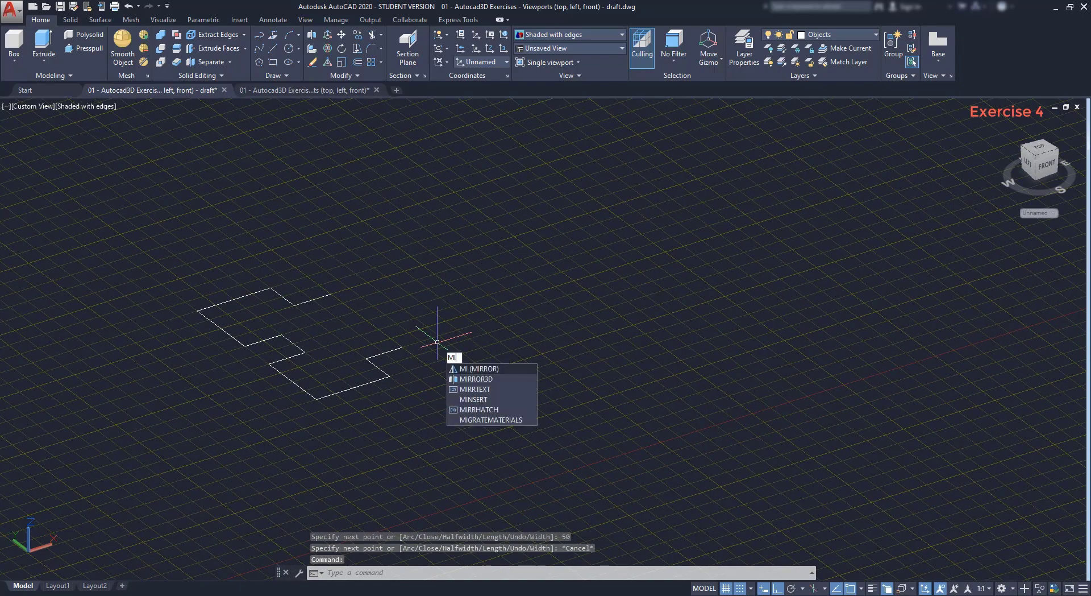
key("Return")
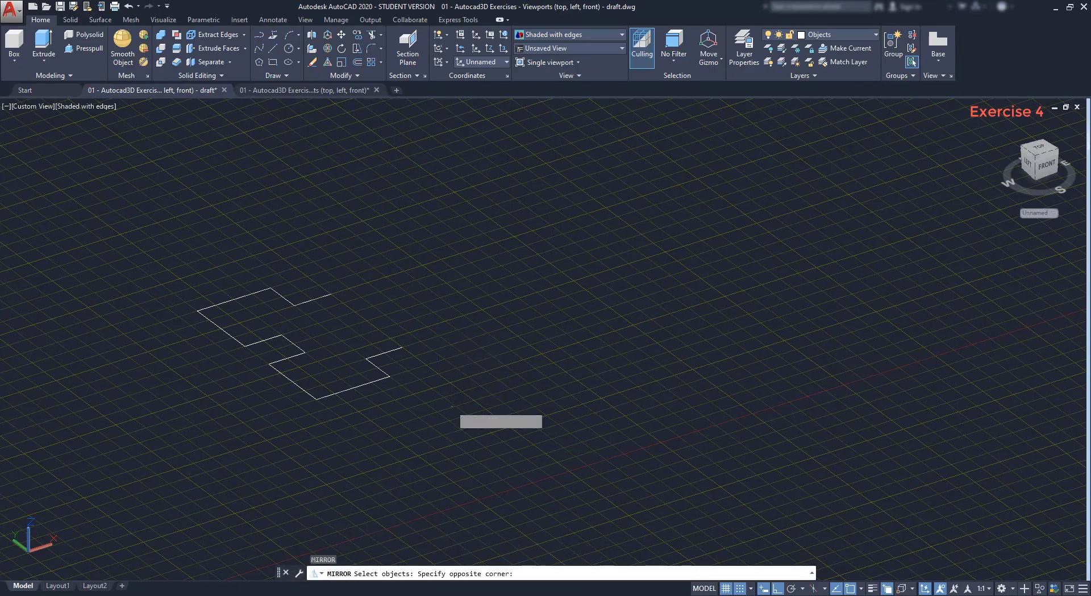
left_click(452, 407)
left_click(151, 245)
key("Return")
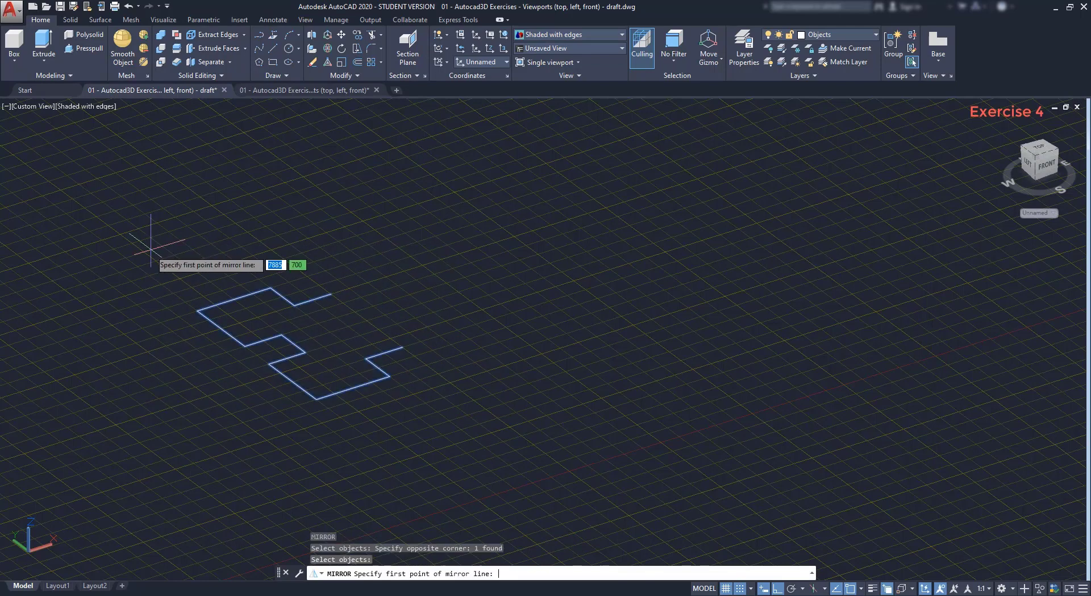
left_click(400, 346)
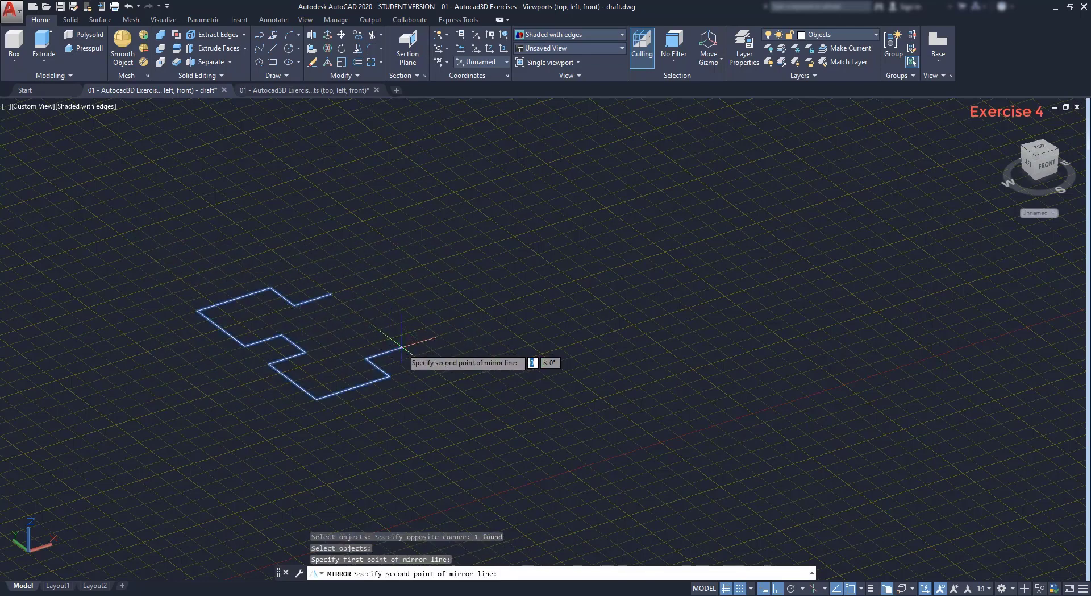
left_click(371, 323)
key("Return")
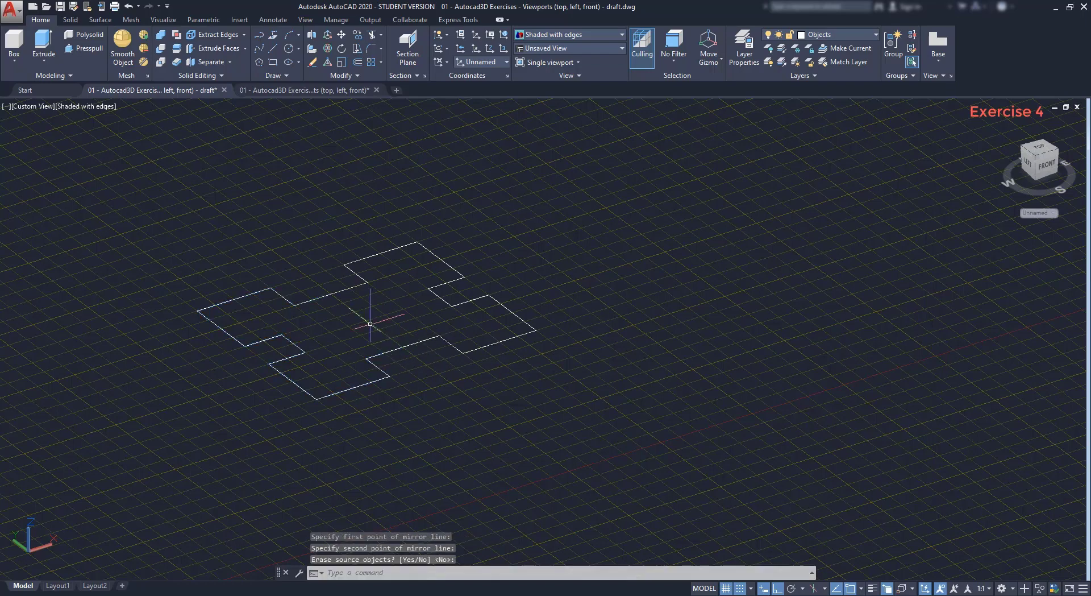
Join the original and mirrored polylines into one closed outline.
scroll(348, 335, "up", 3)
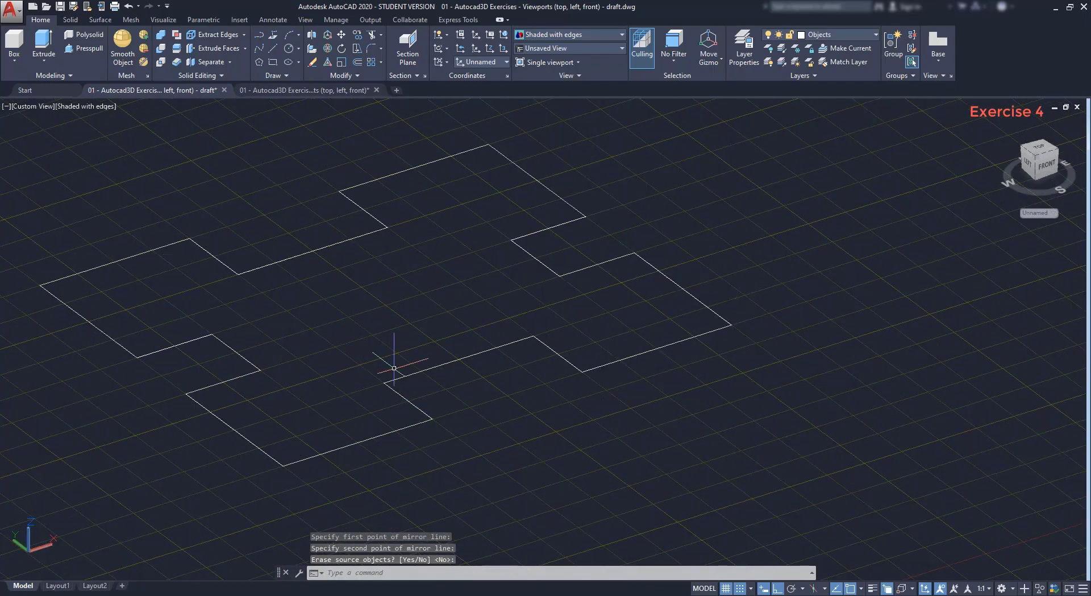
type("J")
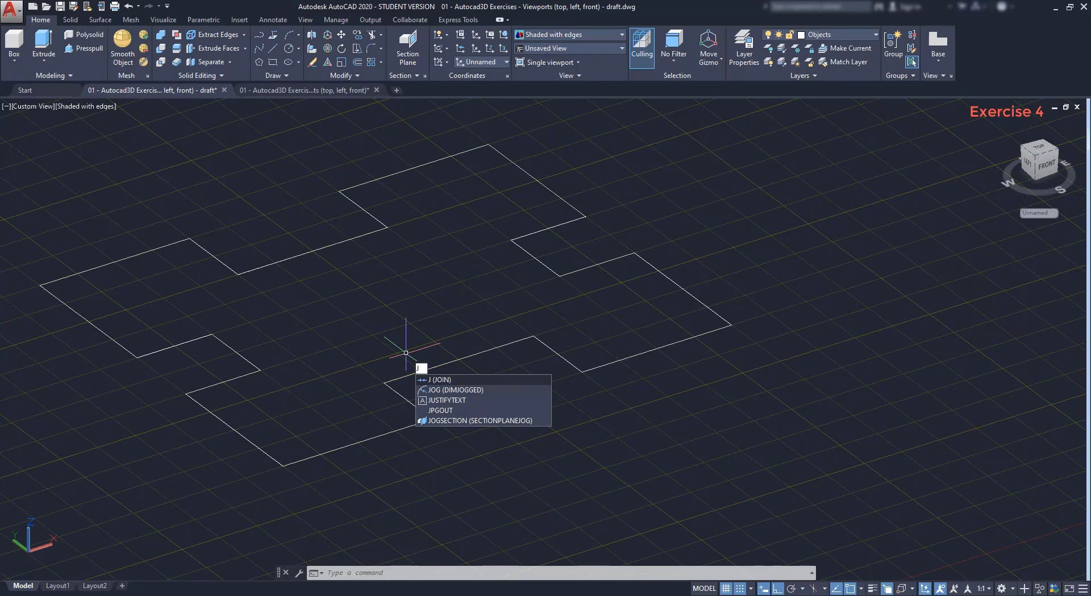
key("Return")
left_click(524, 380)
left_click(396, 309)
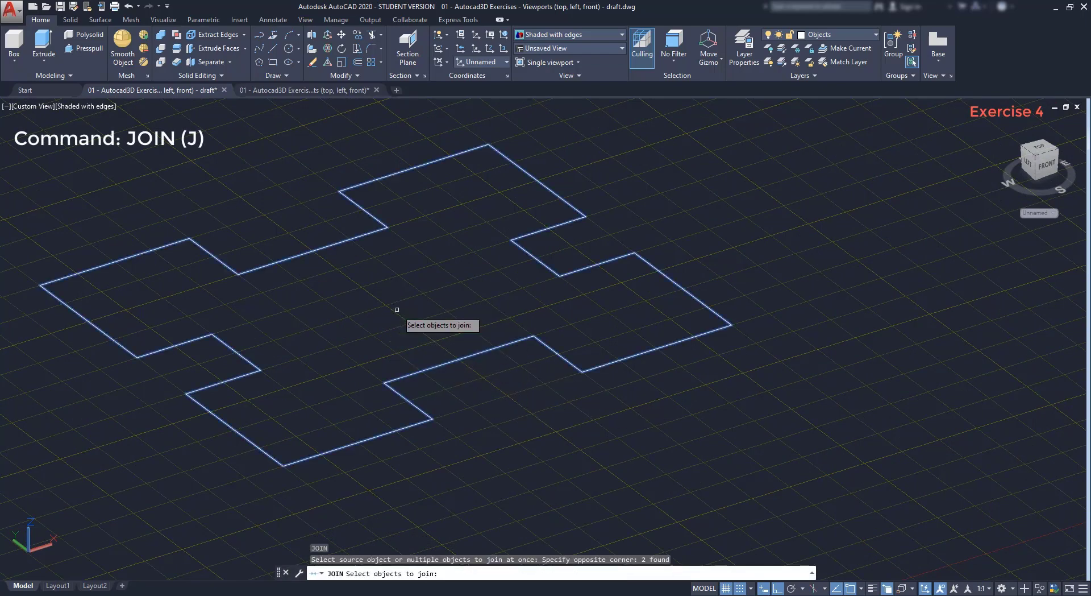
key("Return")
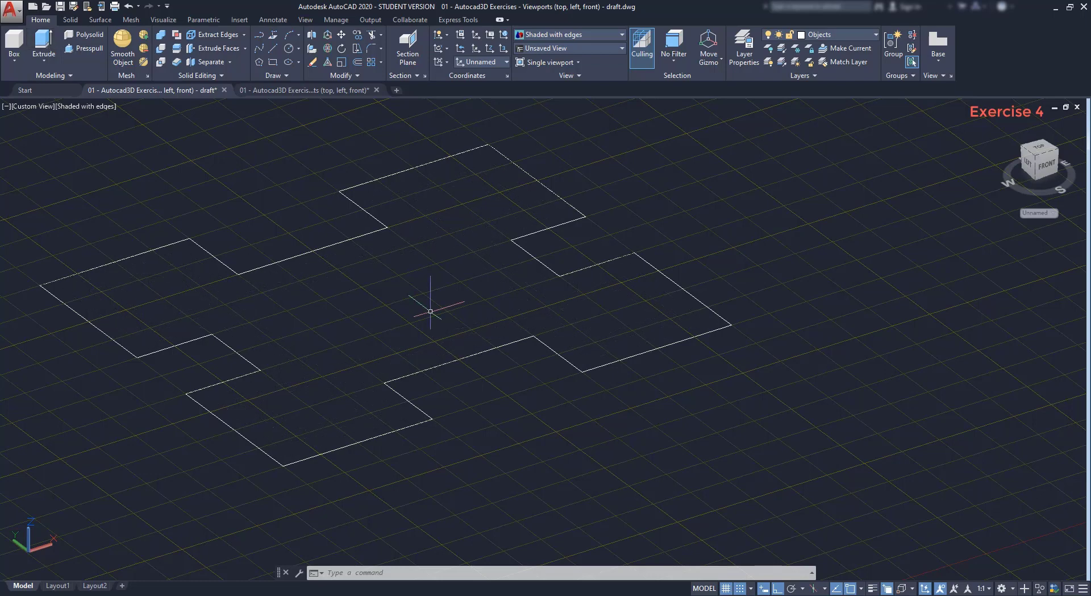
Offset the closed outline inward three times at a spacing of 10 using the Multiple option.
key("Return")
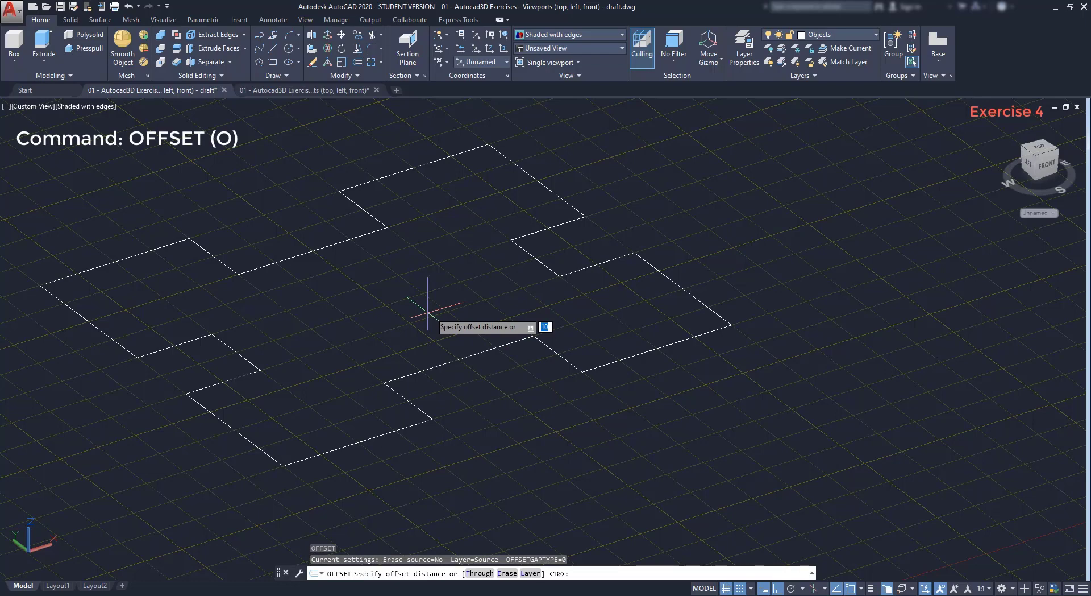
key("Return")
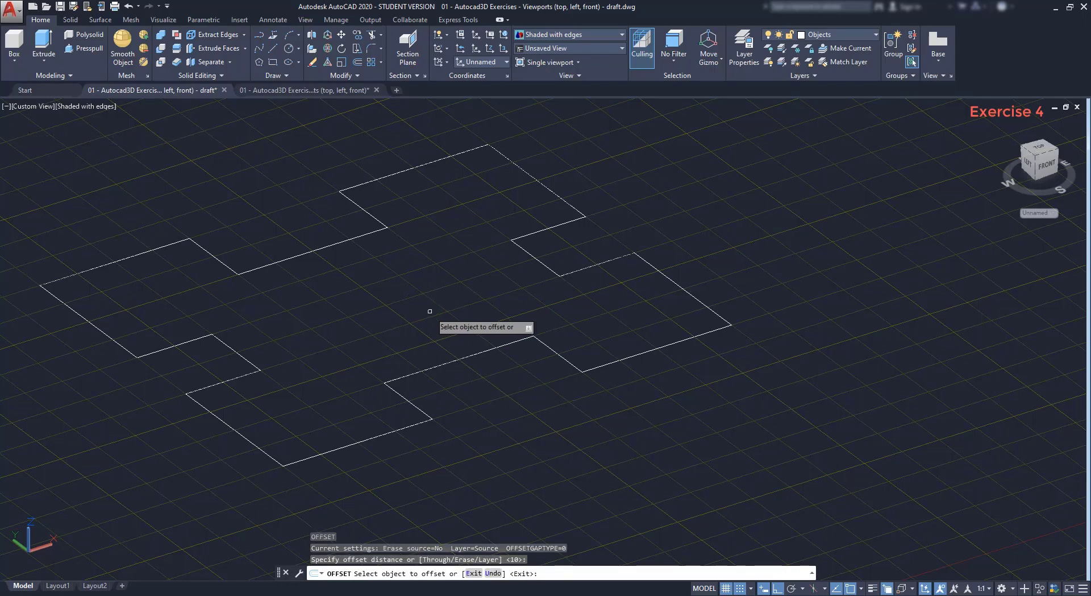
left_click(438, 360)
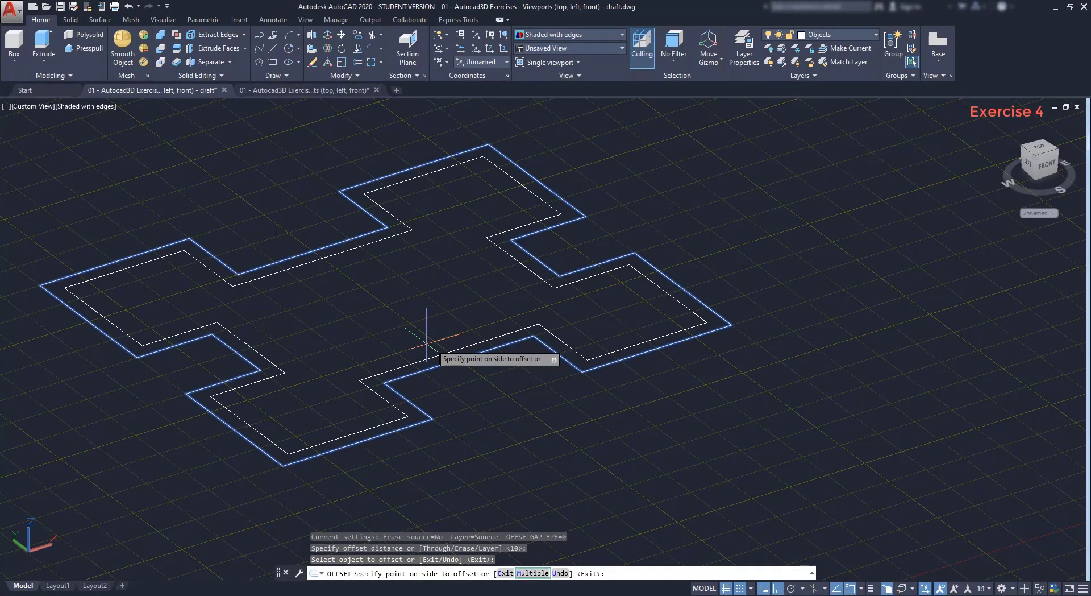
type("M")
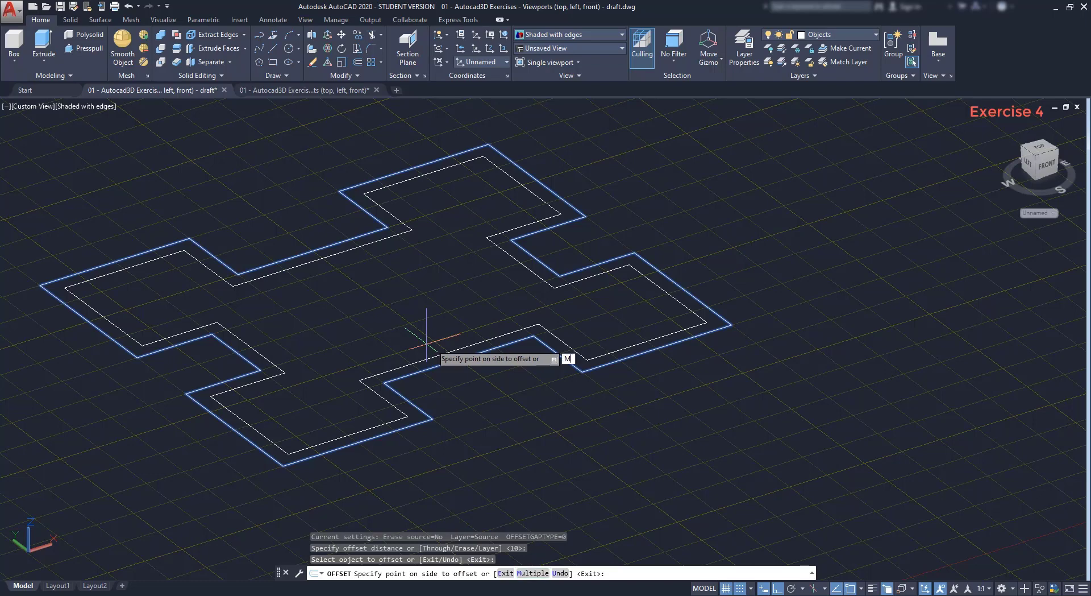
key("Return")
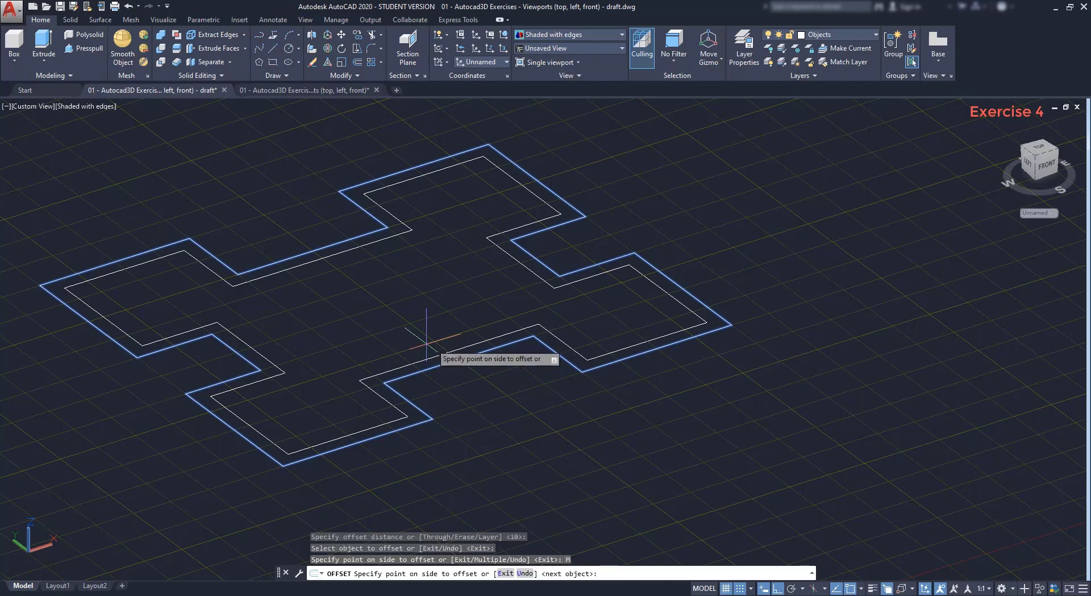
left_click(407, 313)
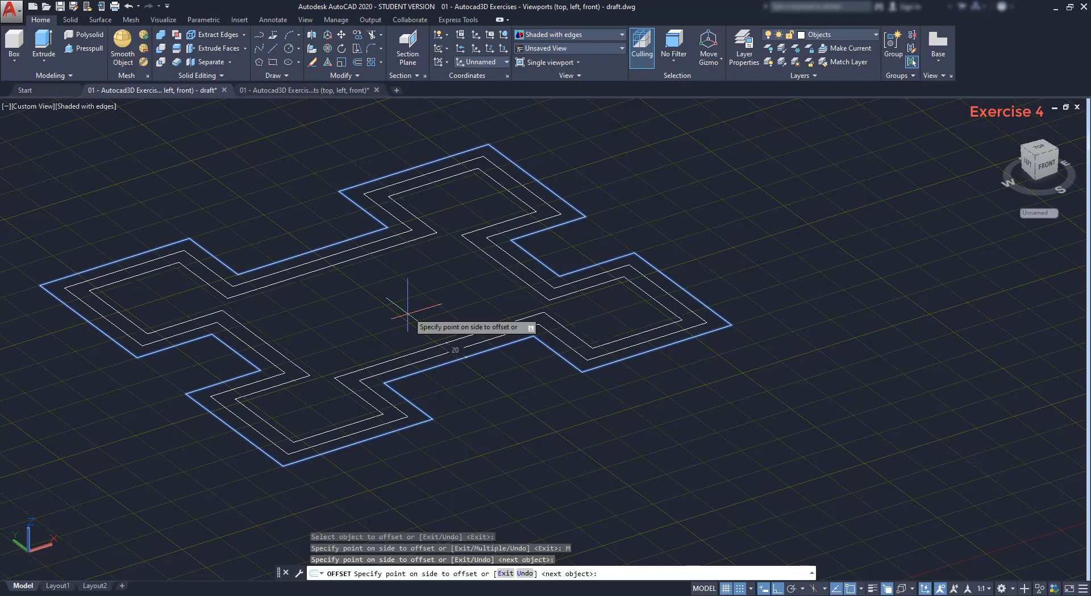
left_click(405, 303)
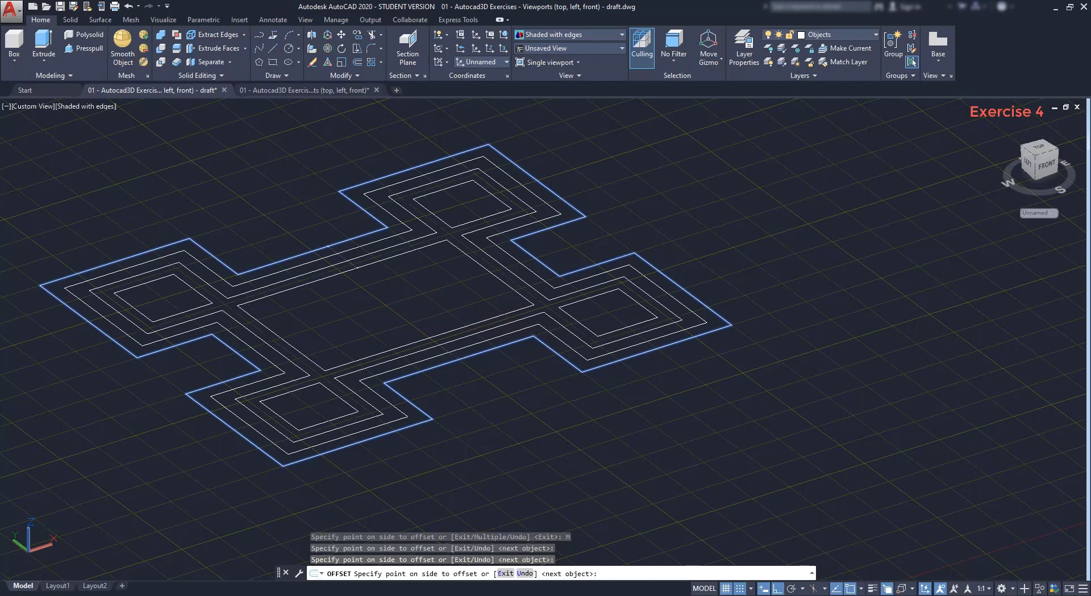
left_click(310, 222)
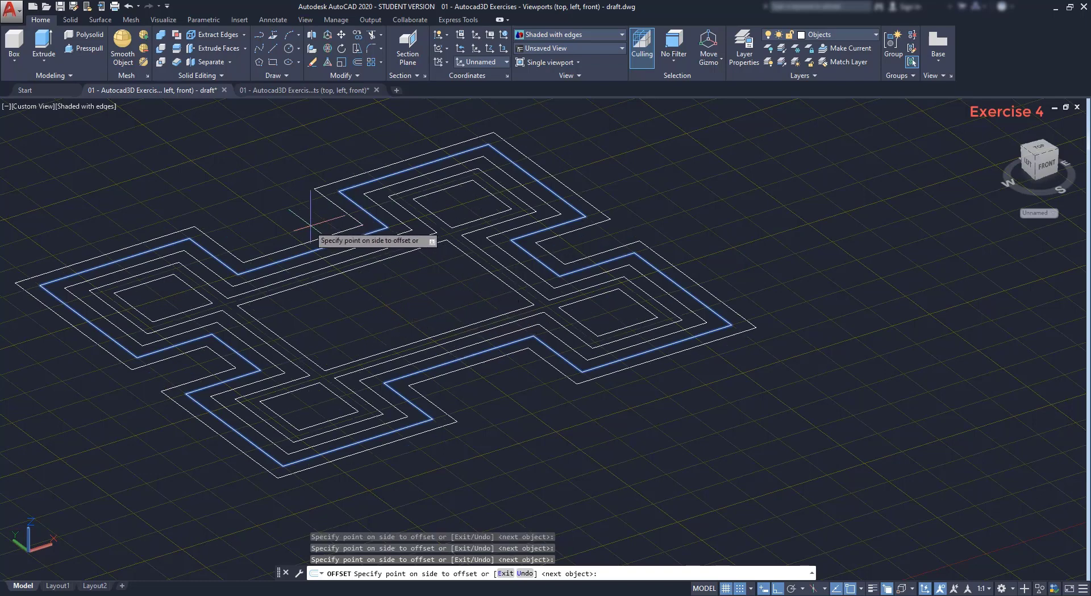
key("Escape")
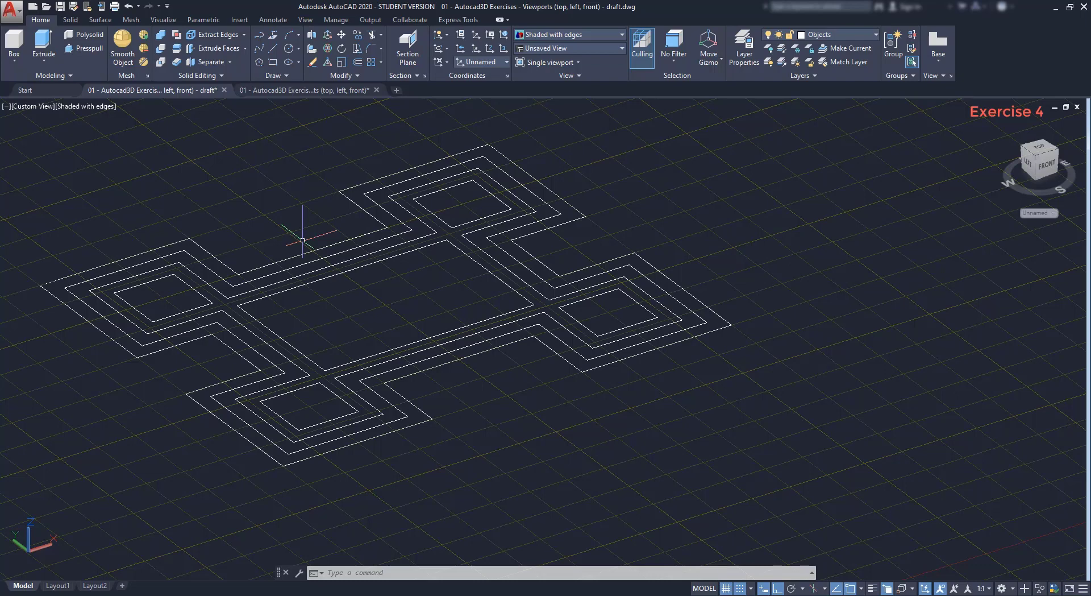
Extrude the four innermost corner squares and the central rectangle to a height of 120.
left_click(47, 46)
left_click(177, 279)
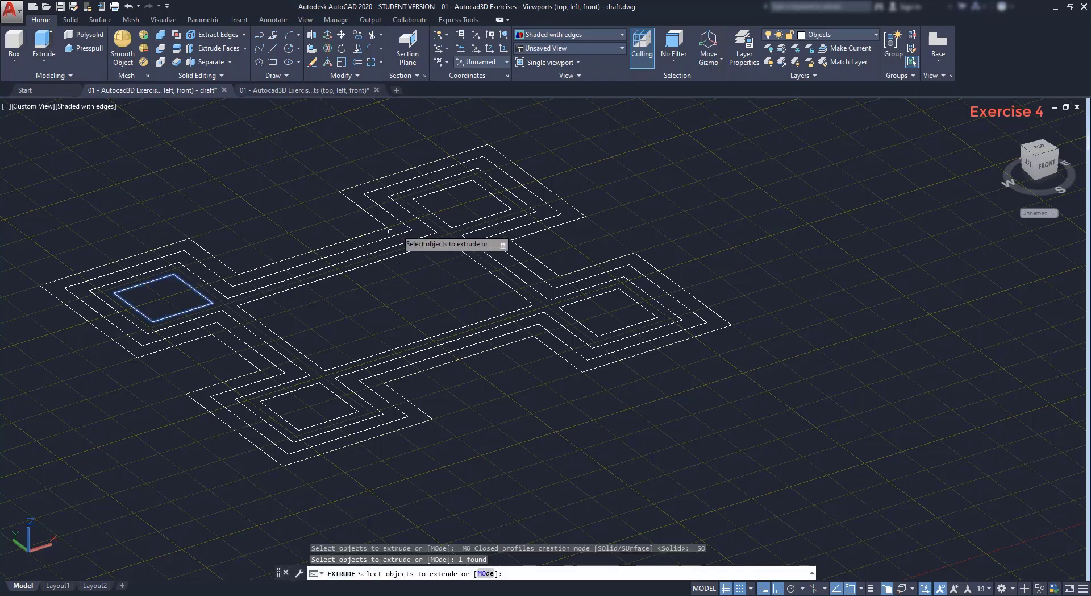
left_click(448, 229)
left_click(566, 311)
left_click(338, 396)
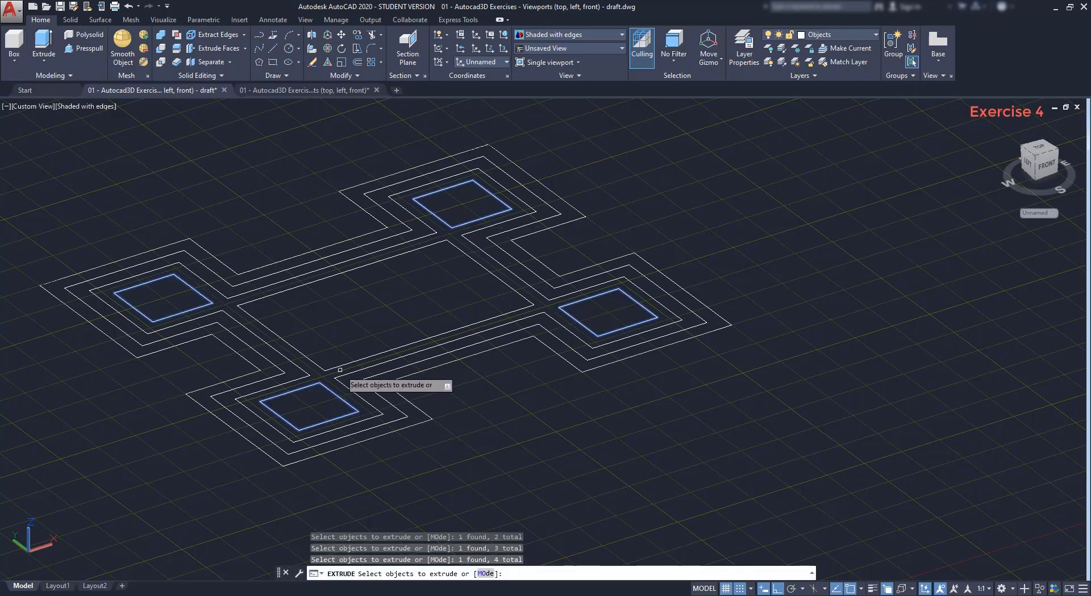
left_click(340, 369)
key("Return")
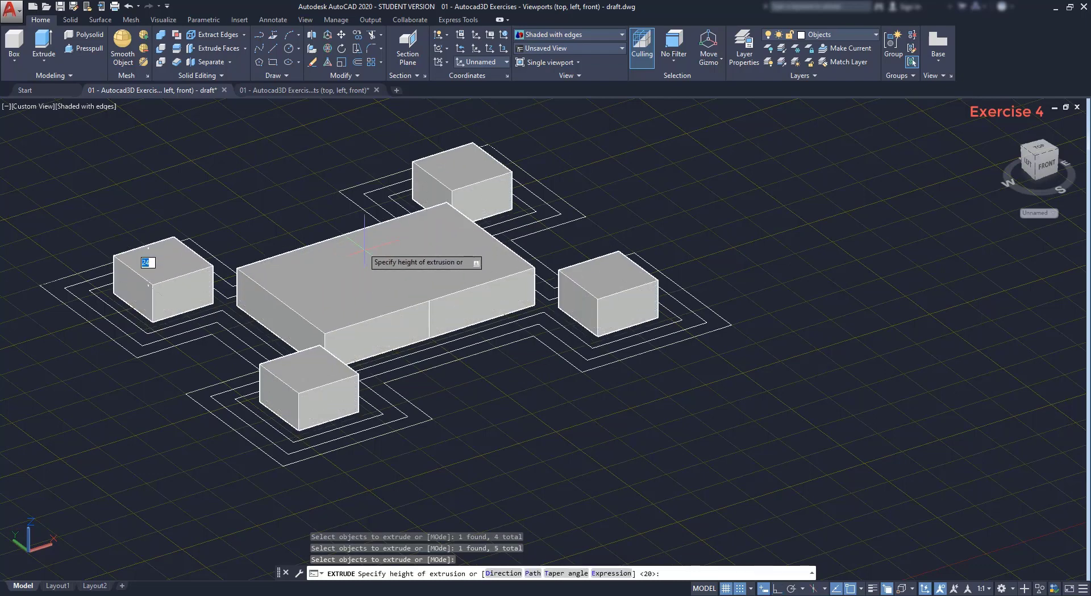
type("120")
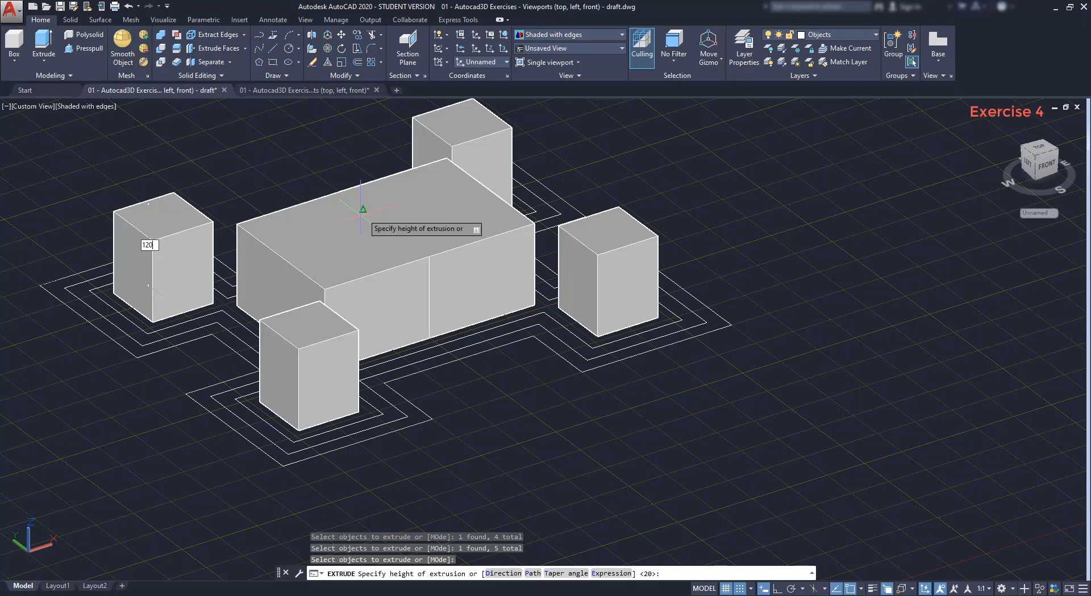
key("Return")
left_click(356, 218)
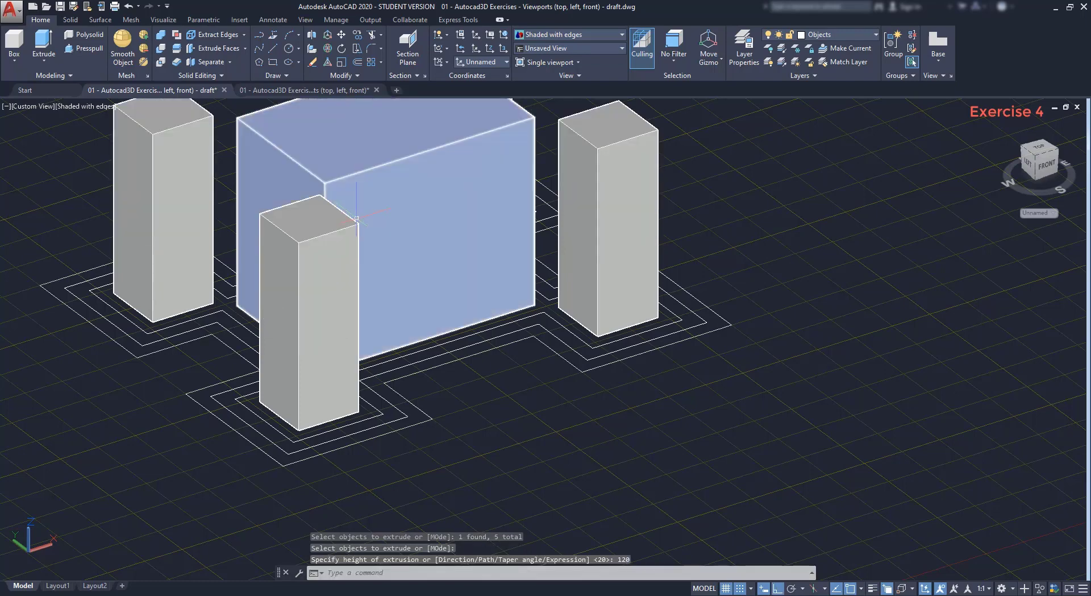
key("Escape")
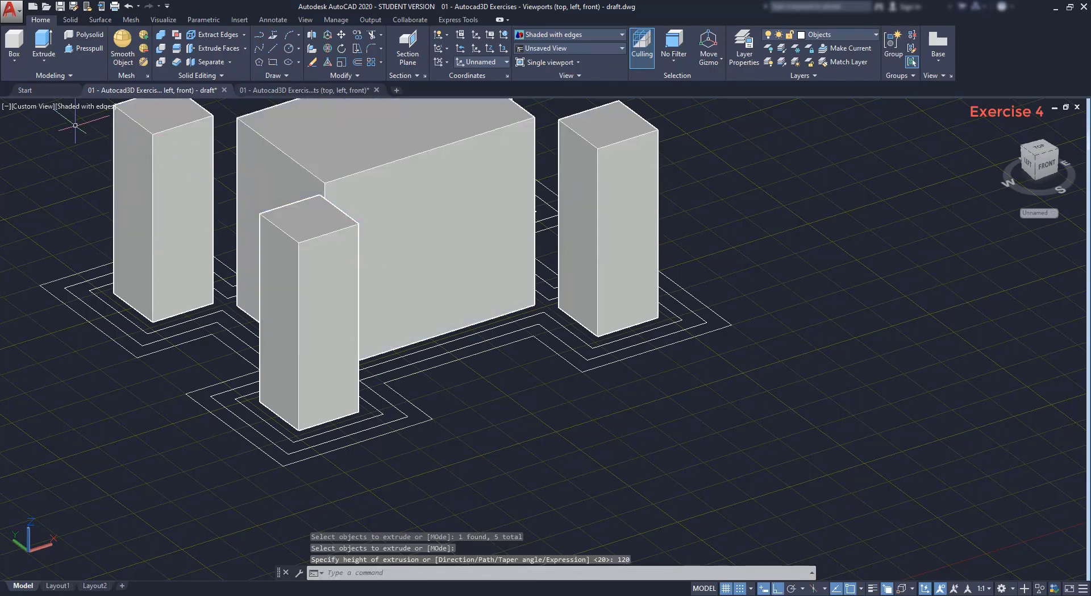
Presspull the innermost ring surrounding the five extruded blocks to a height of 60.
left_click(89, 51)
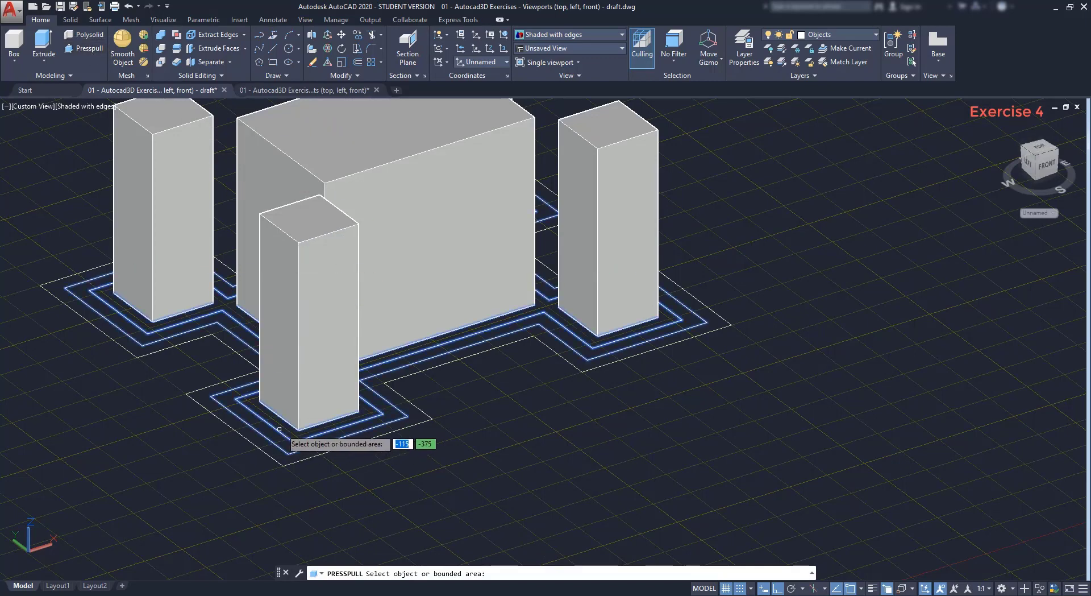
scroll(286, 427, "up", 3)
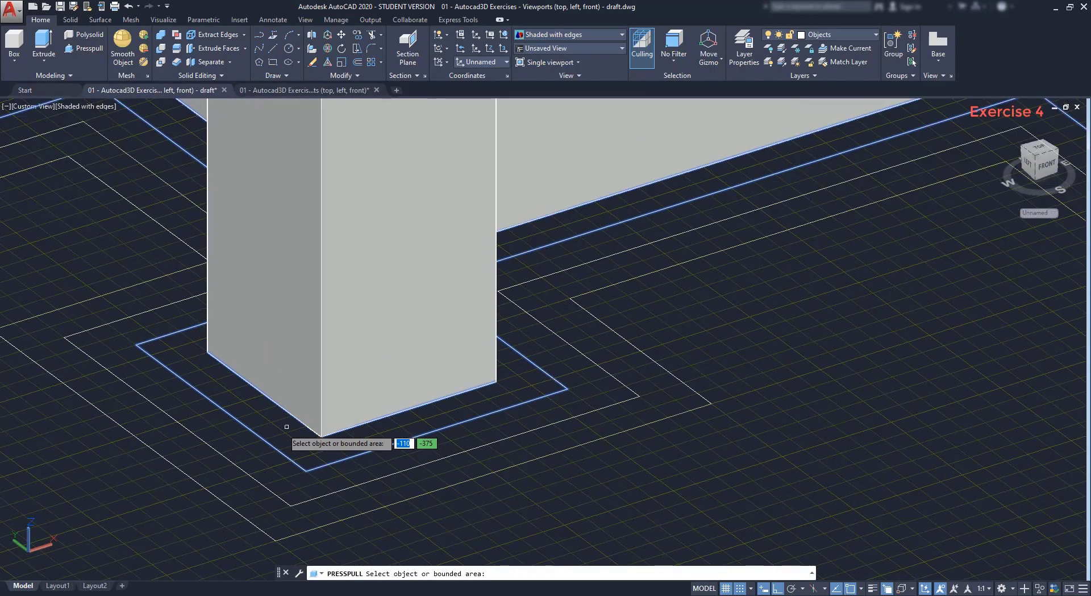
left_click(287, 426)
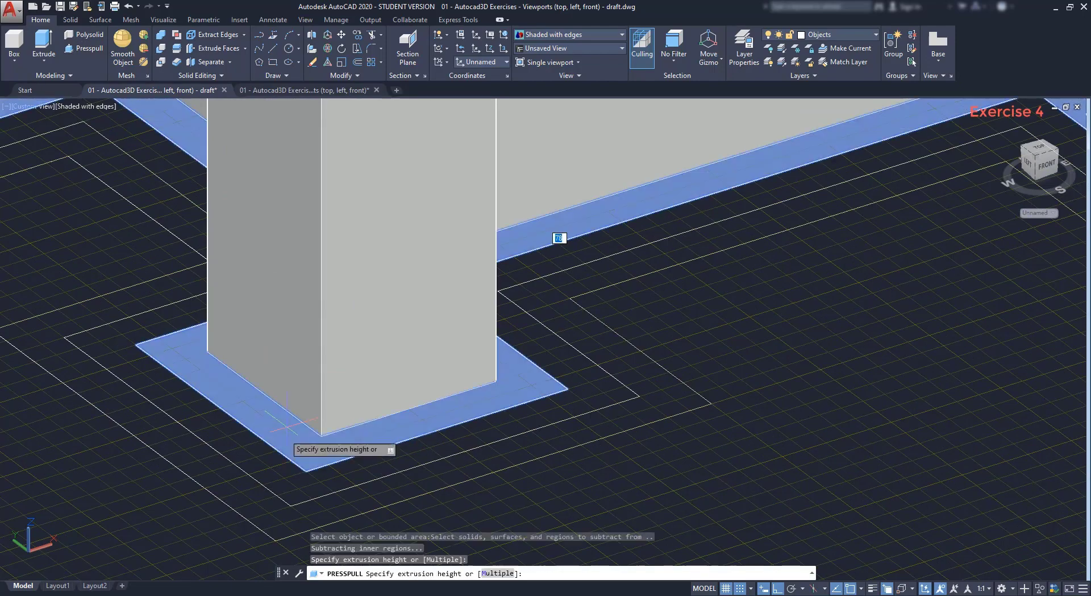
scroll(560, 227, "down", 4)
scroll(279, 378, "down", 4)
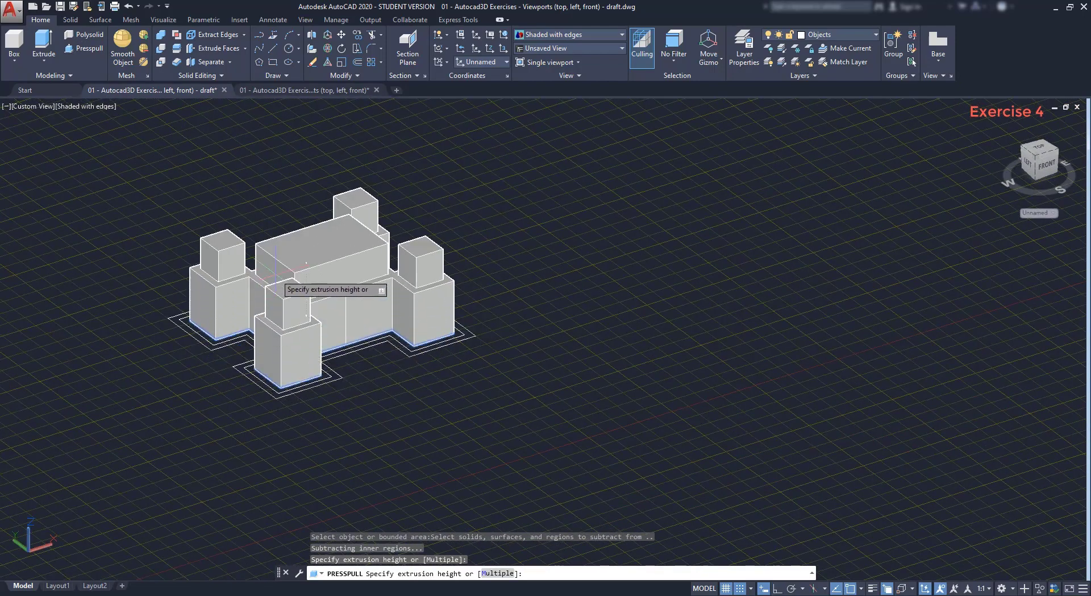
key("Return")
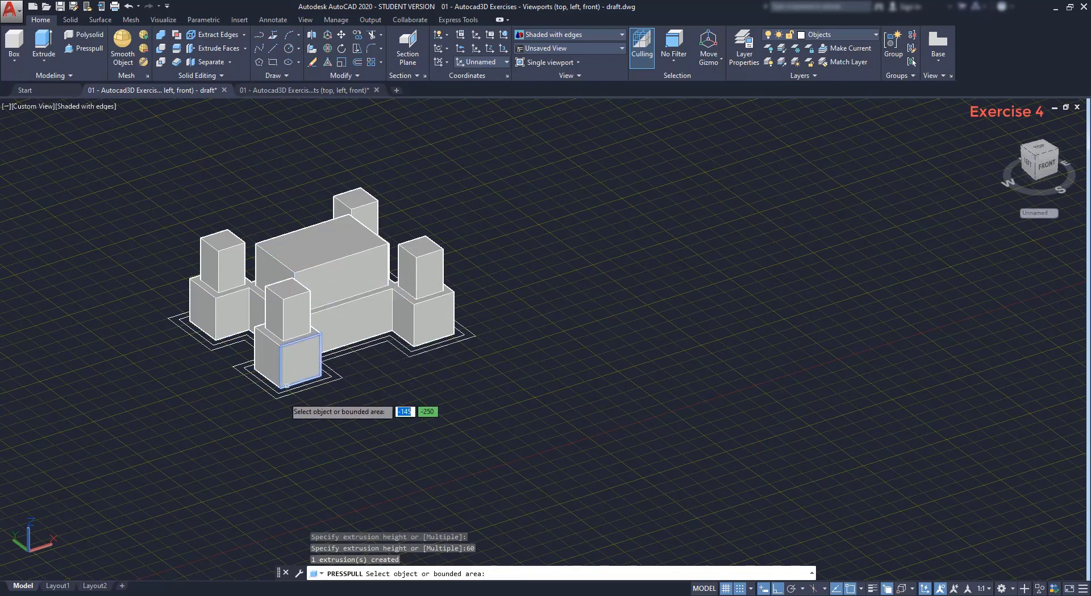
Turn off grid snap and Presspull the middle ring to a height of 40 and the outermost ring into the lowest tier.
scroll(275, 394, "up", 5)
scroll(275, 394, "up", 3)
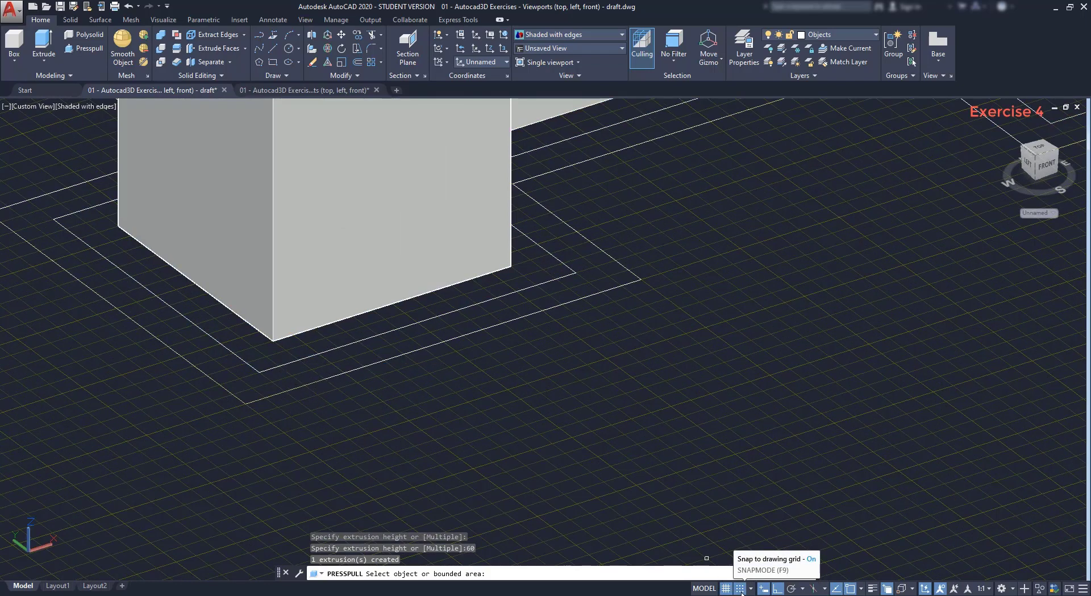
left_click(741, 590)
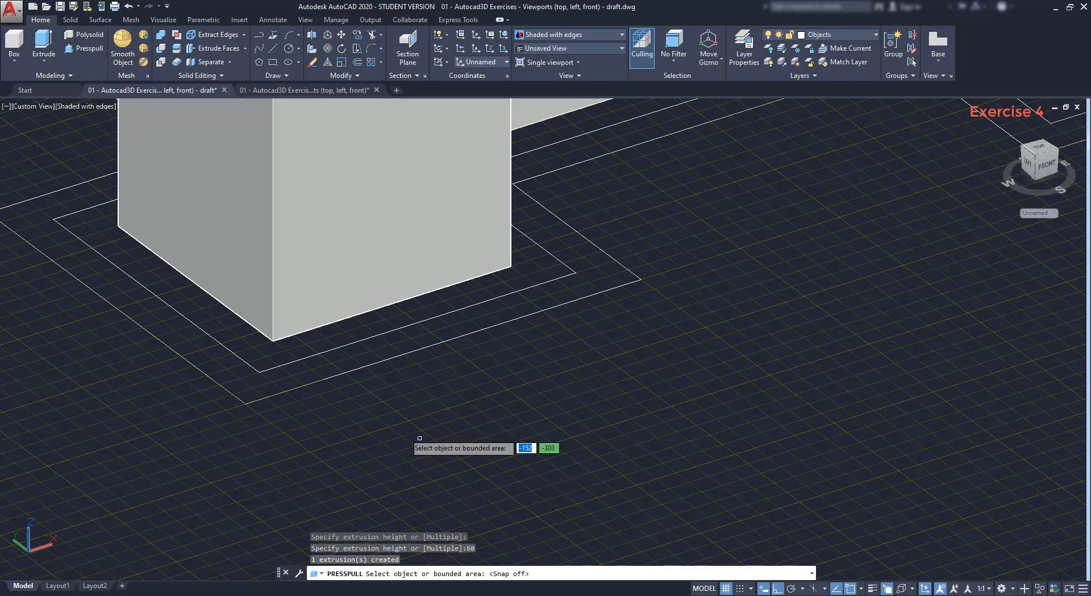
left_click(254, 346)
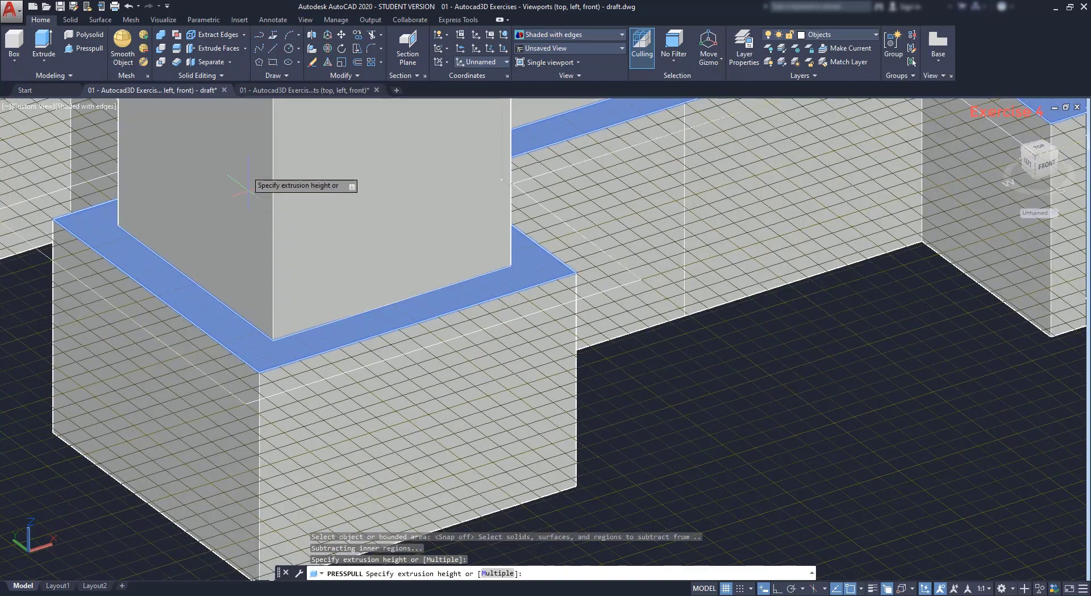
scroll(244, 187, "down", 4)
middle_click_drag(446, 216, 629, 454)
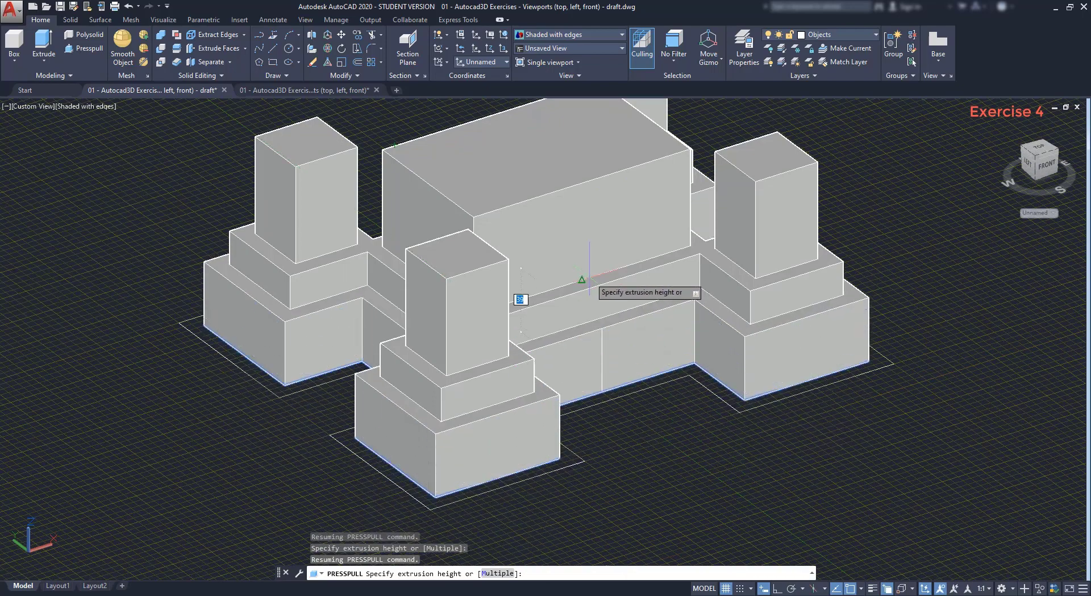
type("40")
key("Return")
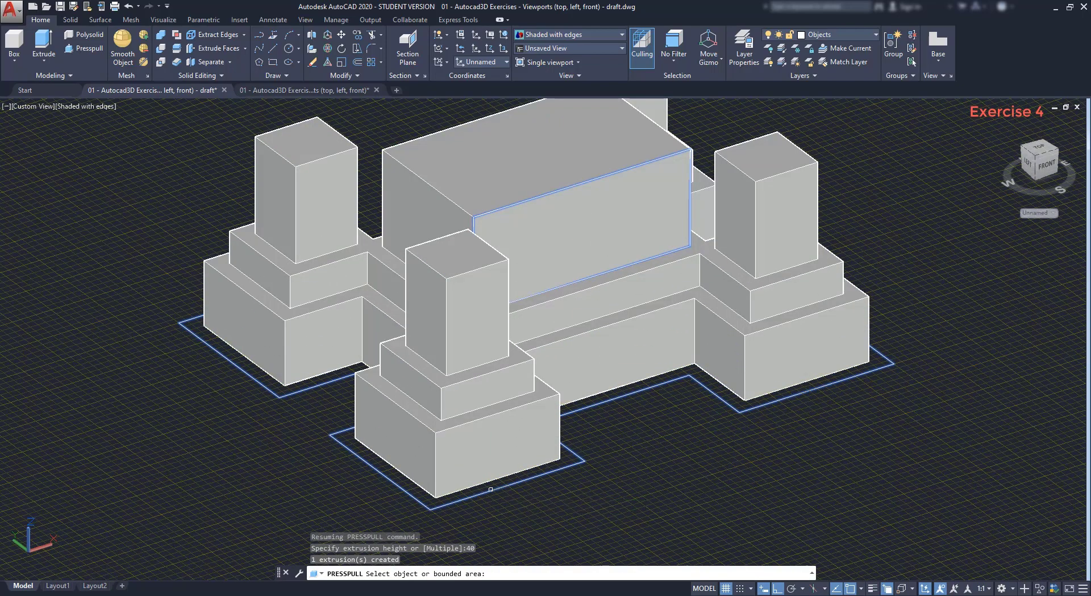
left_click(483, 493)
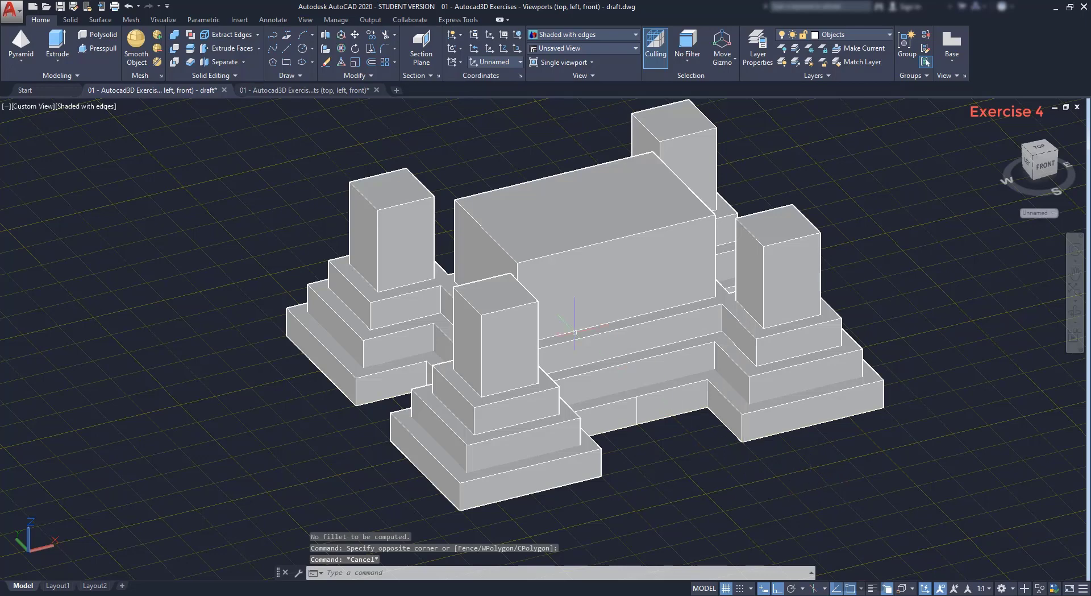
Fillet the top outer edge loop of the uppermost stepped tier around the five blocks with radius 5, using the Loop option.
left_click(384, 48)
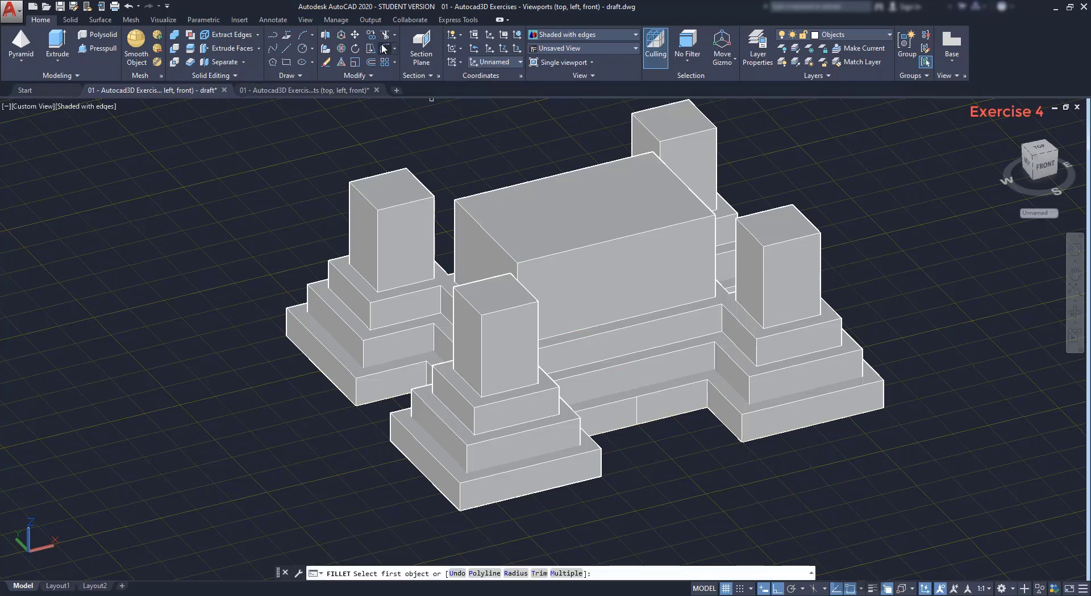
left_click(542, 391)
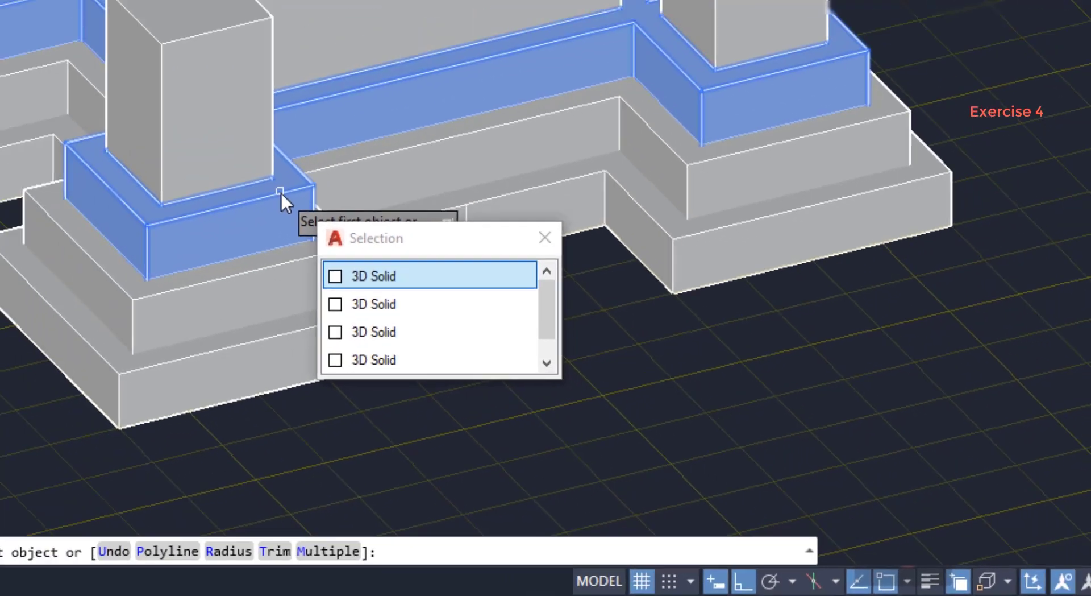
key("Return")
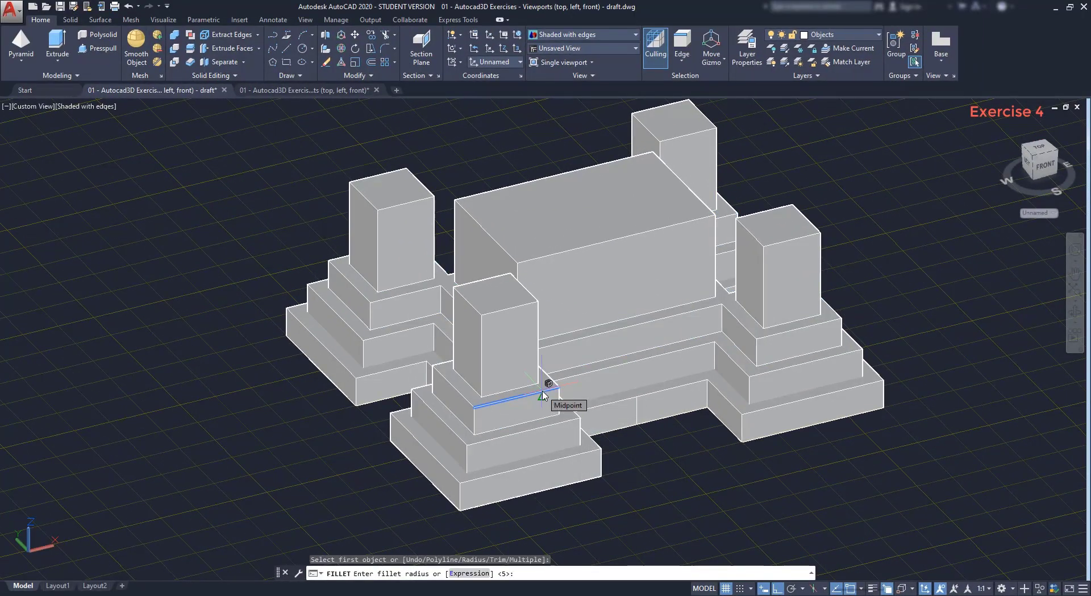
key("Return")
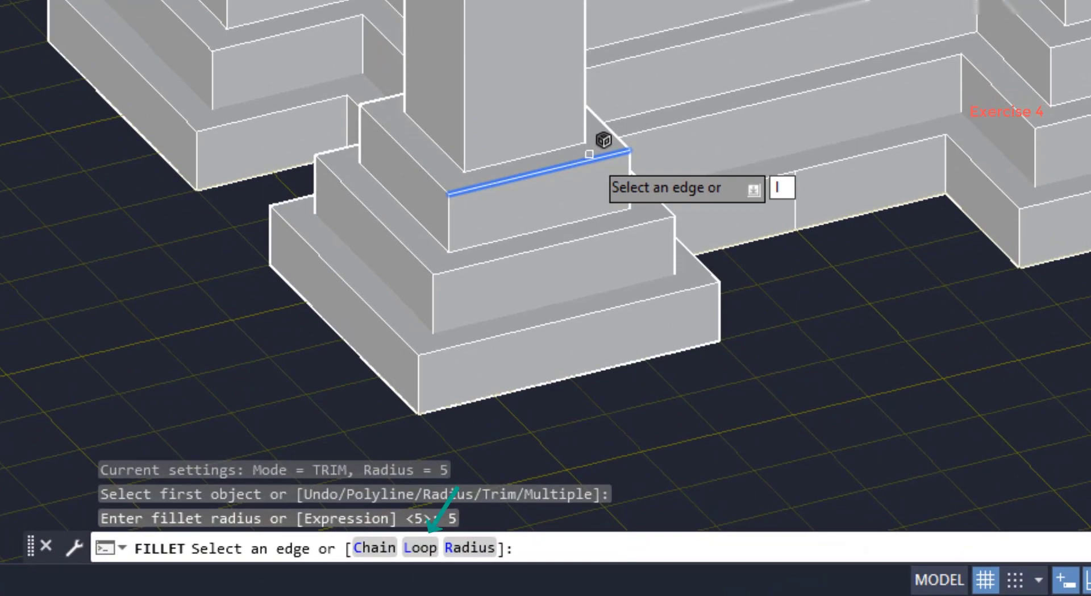
type("l")
key("Return")
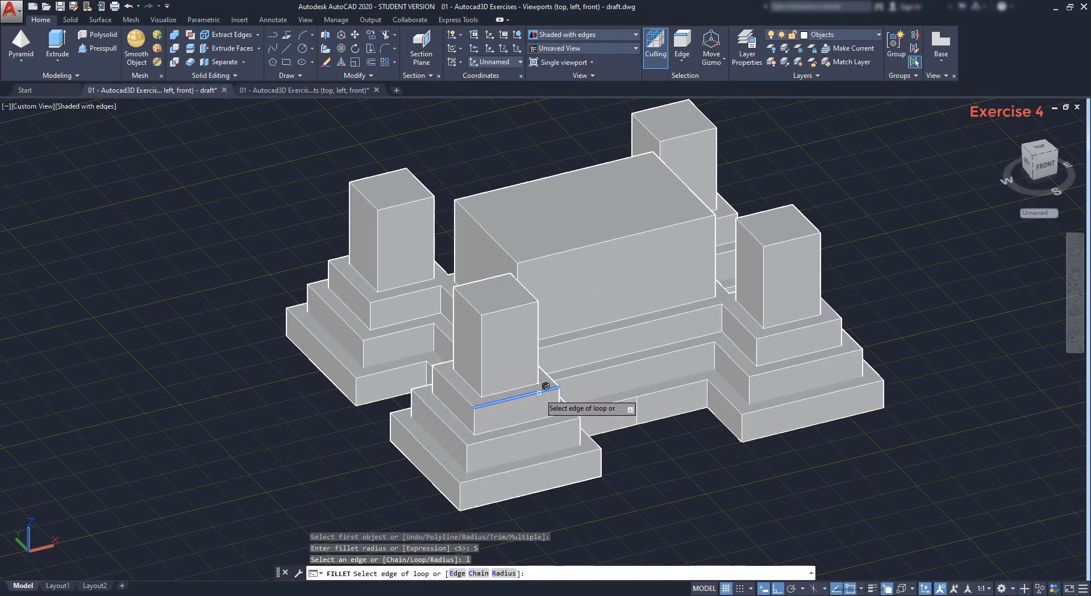
left_click(539, 392)
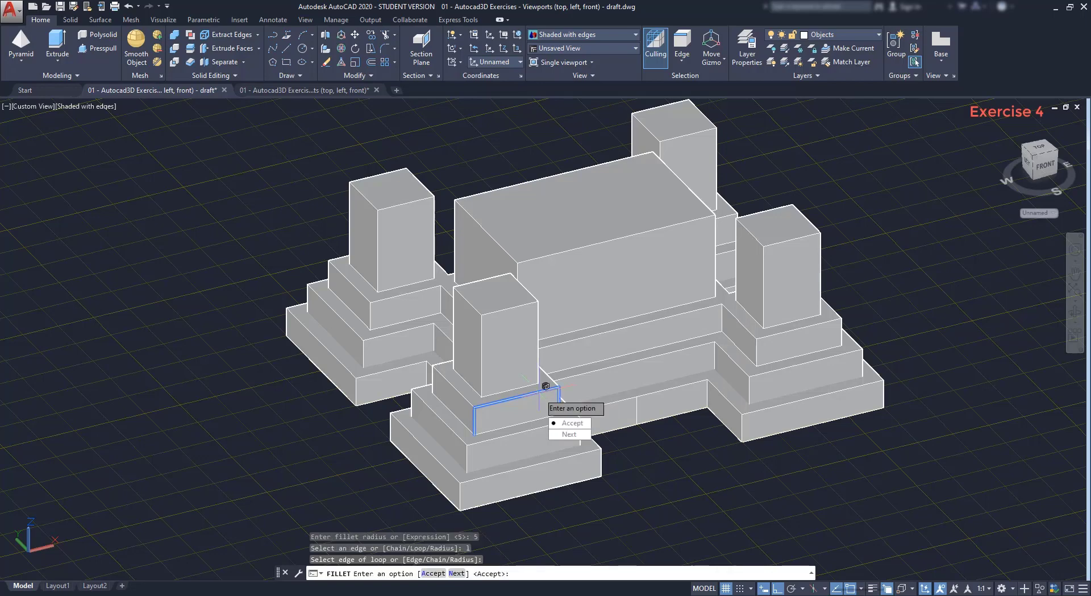
left_click(569, 434)
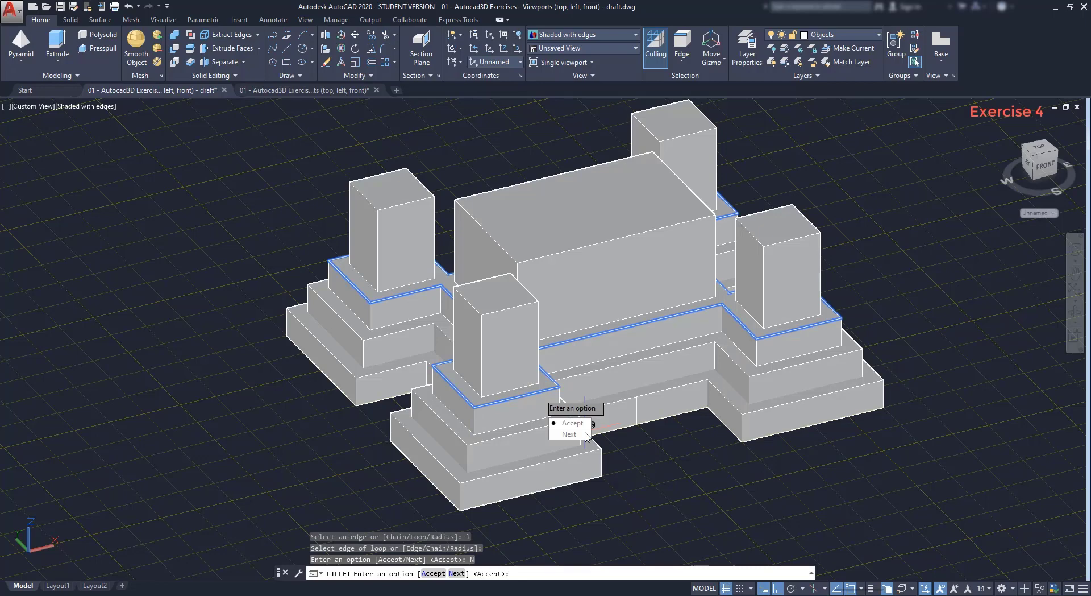
double_click(586, 434)
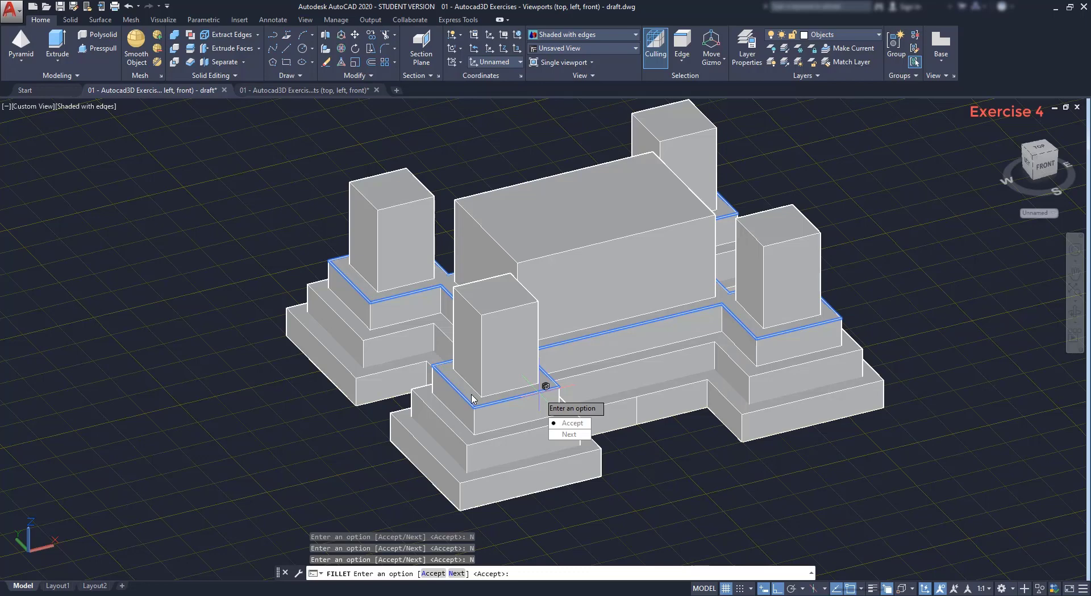
key("Return")
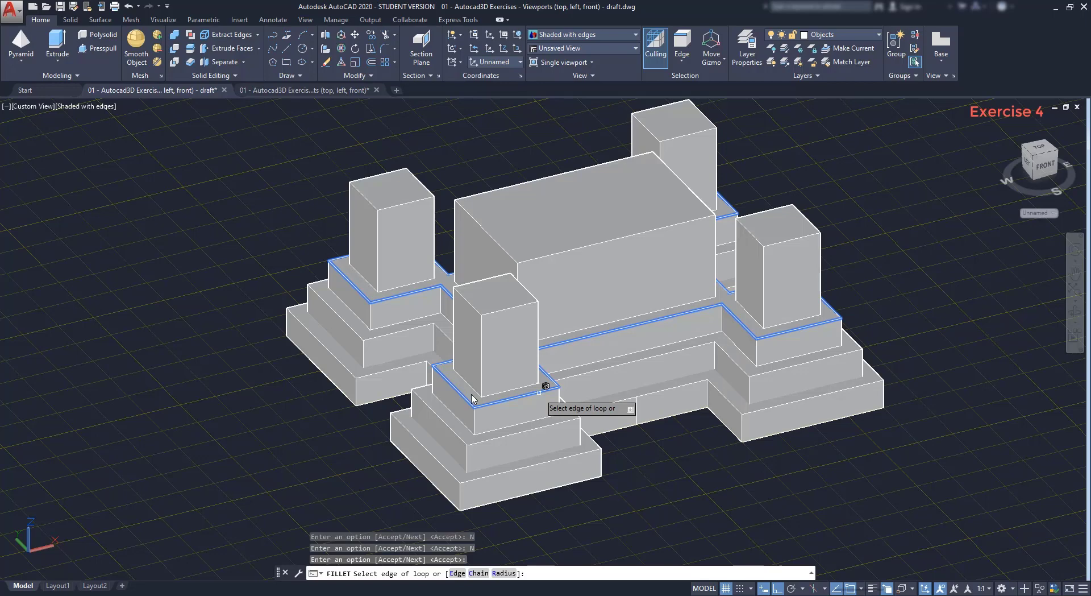
key("Return")
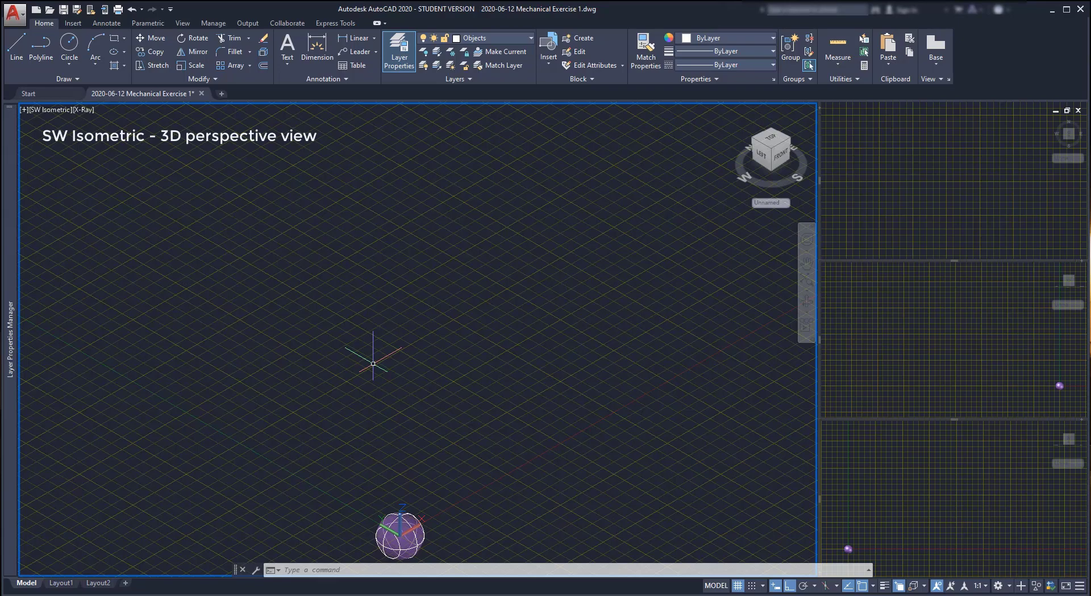
Activate the three small viewports of the Mechanical Exercise 1 drawing in turn to review their view directions.
left_click(940, 199)
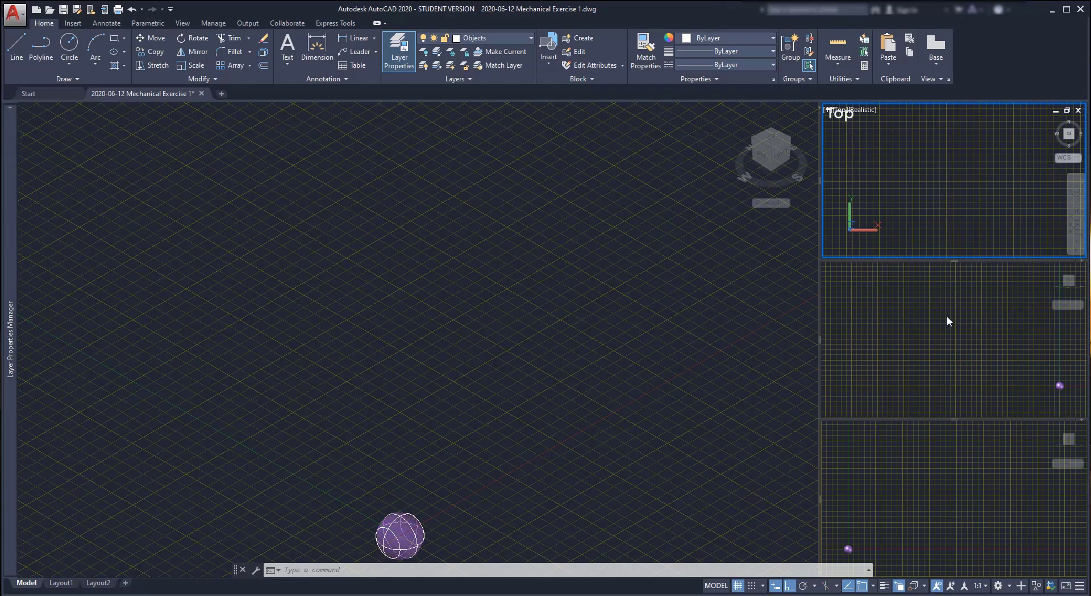
left_click(950, 330)
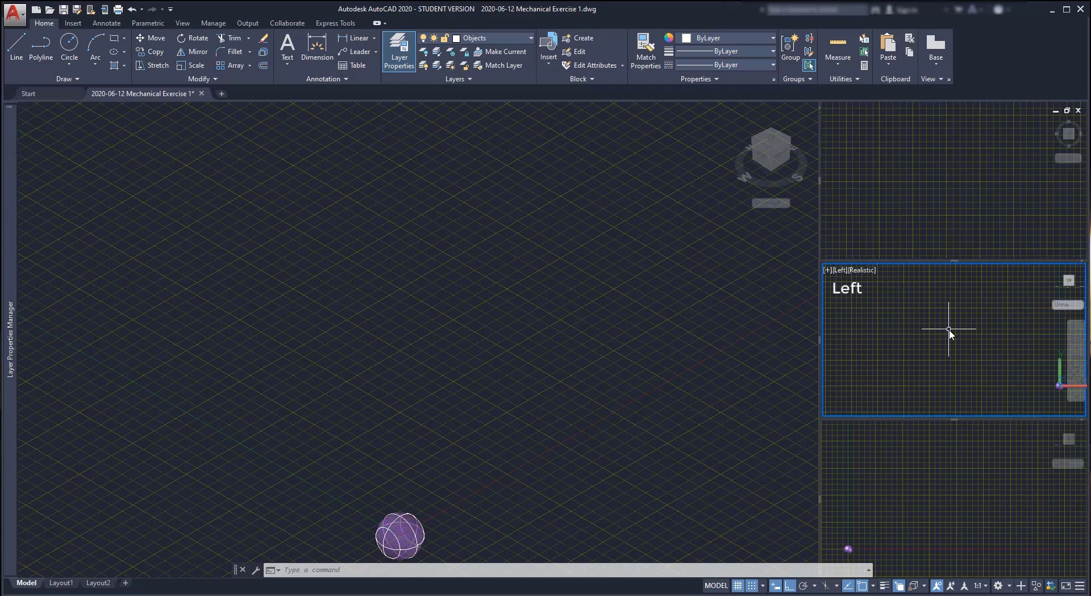
left_click(961, 481)
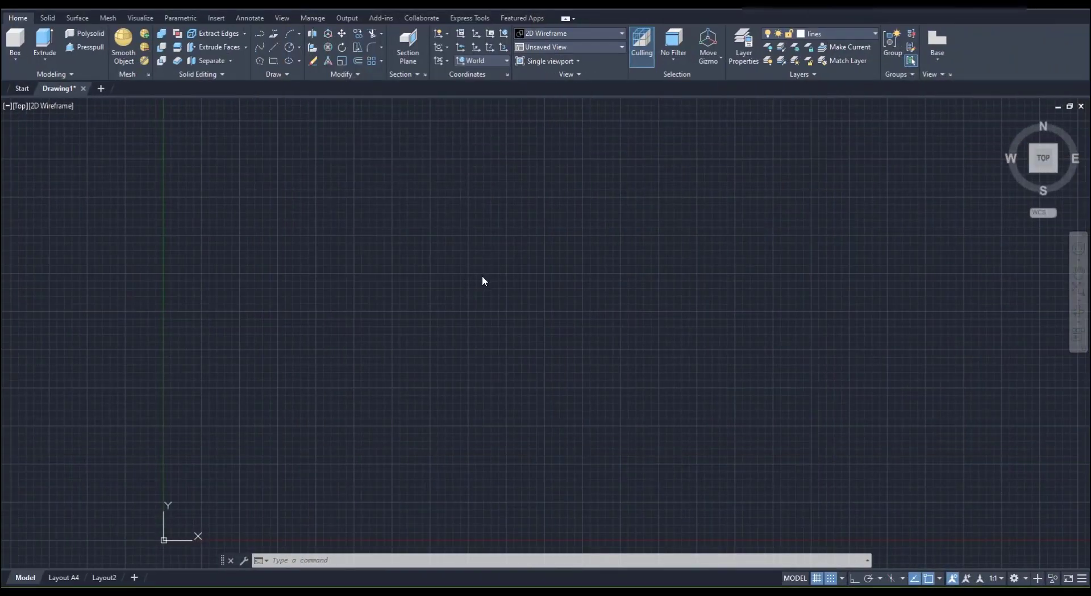
Check that the 3D Modeling workspace is current and apply the Four: Right viewport configuration to the new drawing.
left_click(1026, 578)
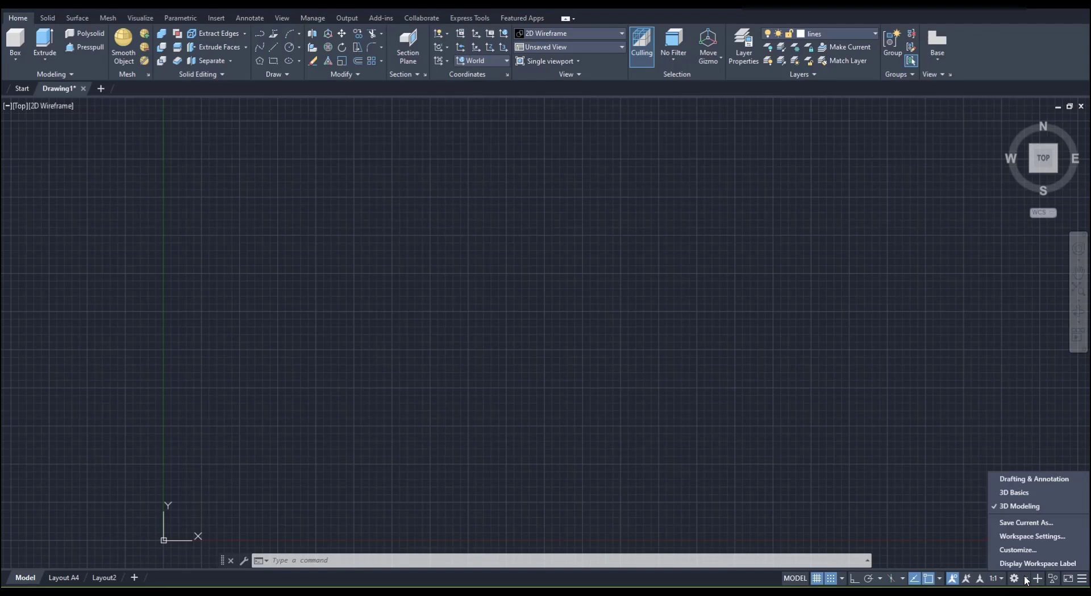
left_click(920, 488)
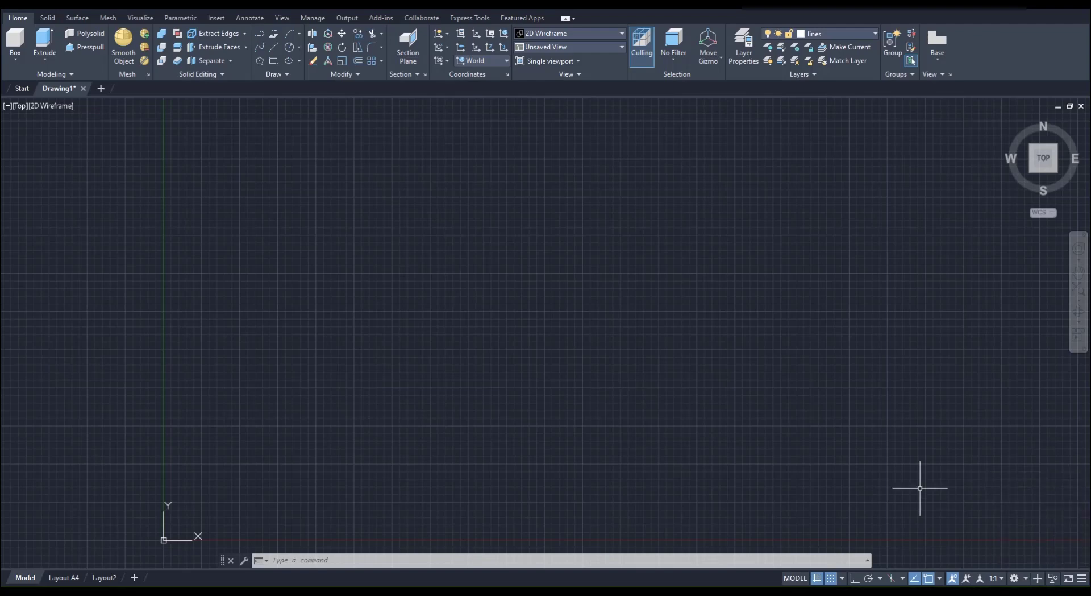
left_click(140, 18)
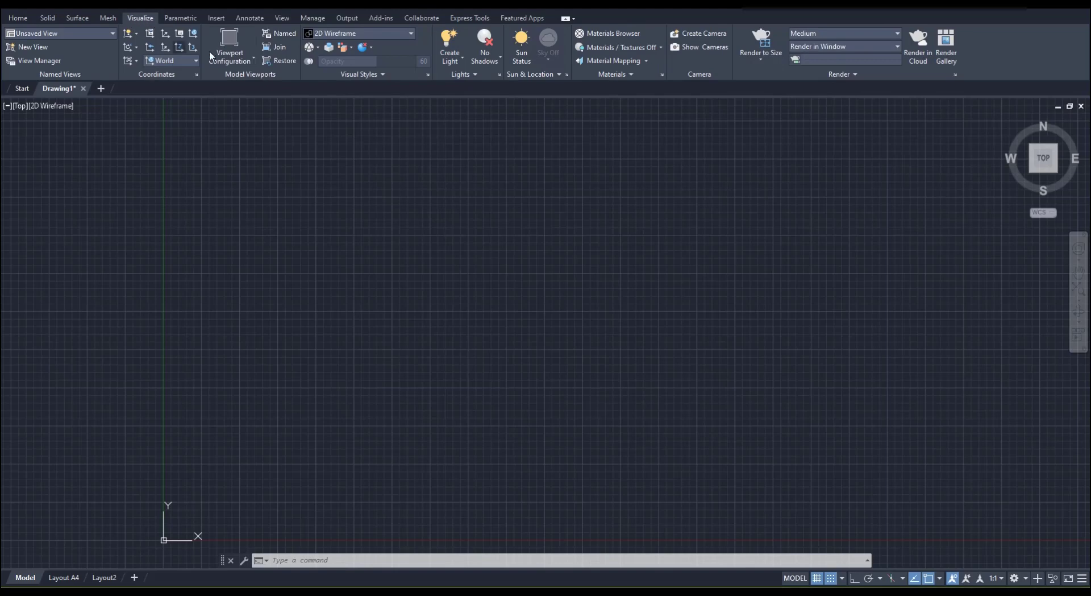
left_click(245, 61)
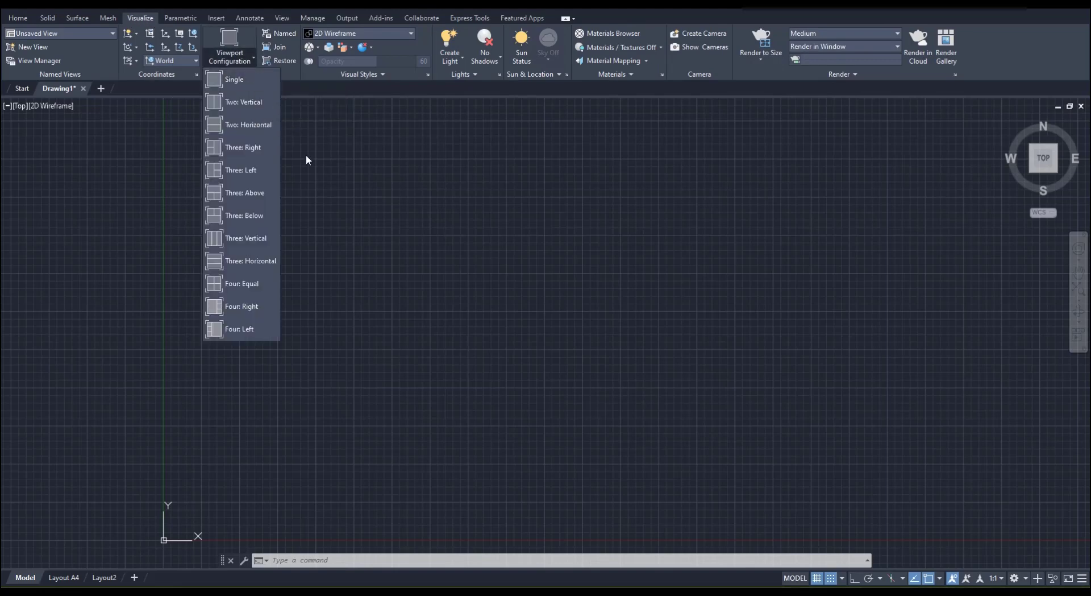
left_click(262, 310)
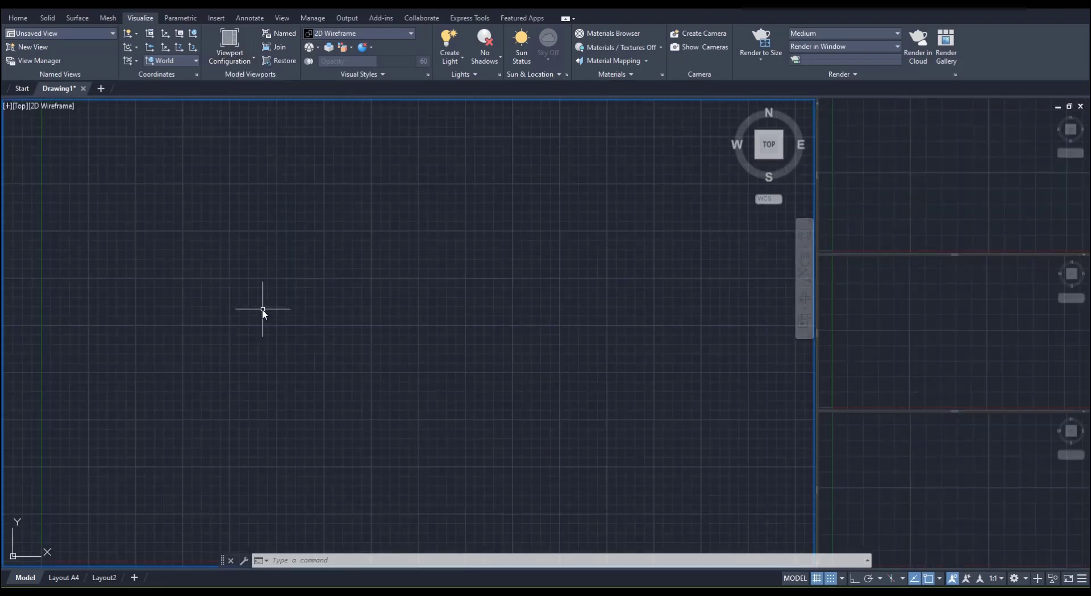
Set the large viewport to the SW Isometric view and keep the uppermost small viewport on the Top view.
left_click(349, 332)
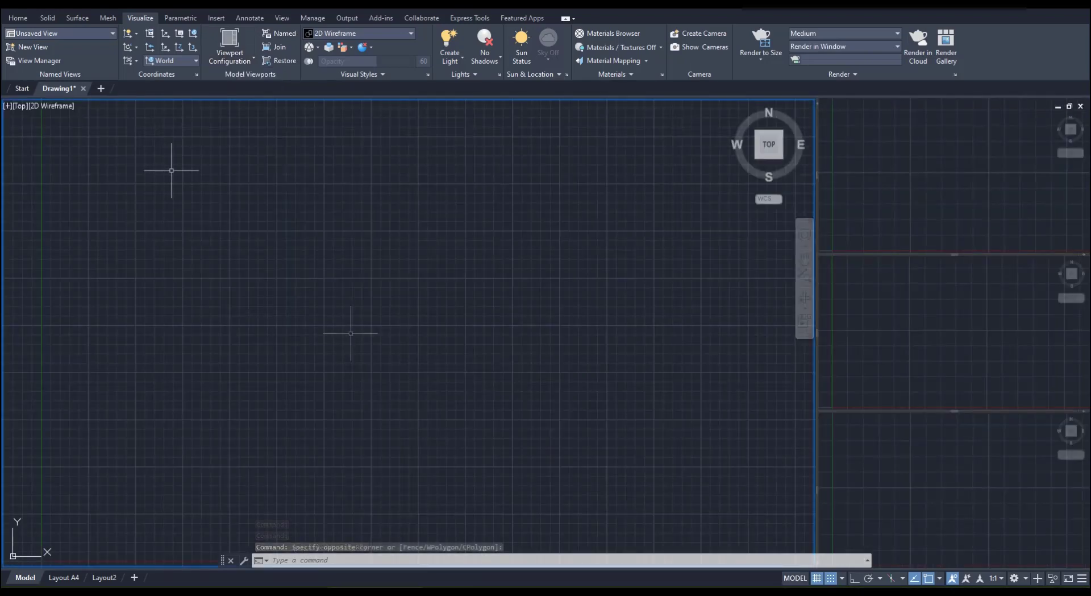
left_click(22, 111)
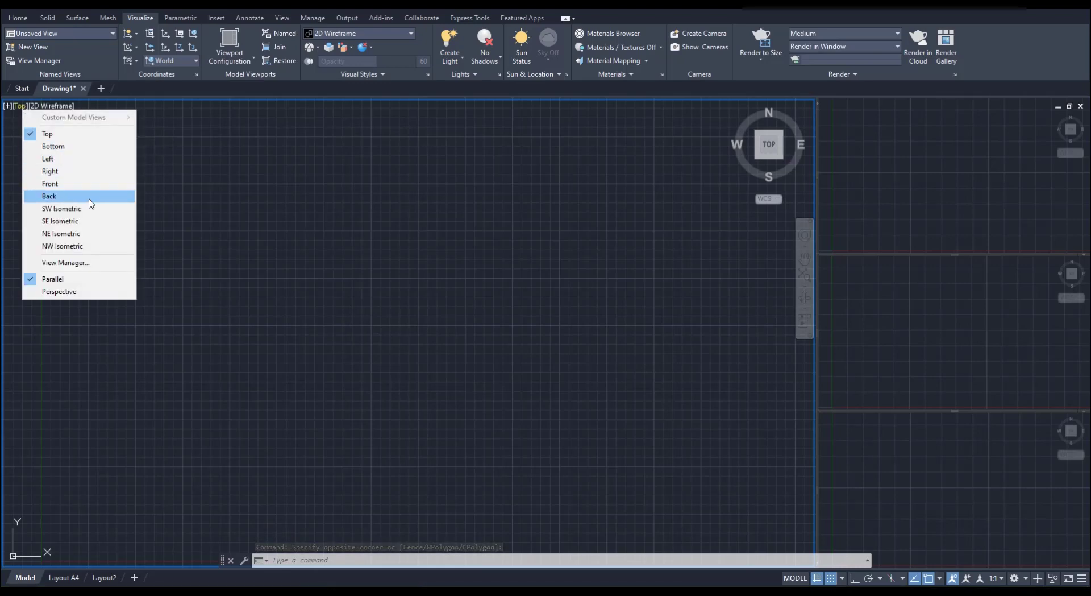
left_click(61, 209)
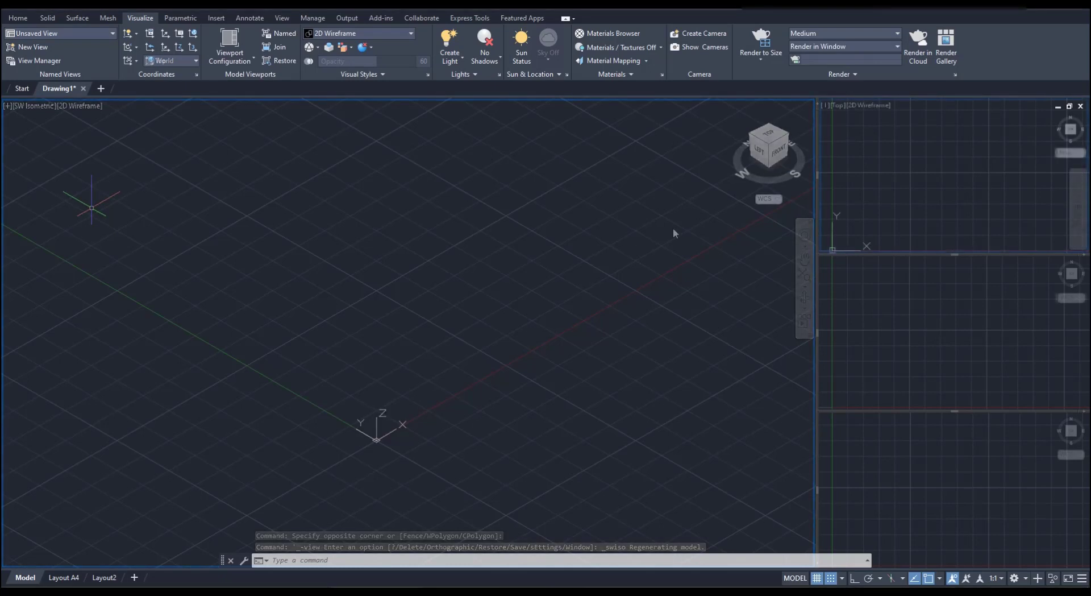
key("ctrl+r")
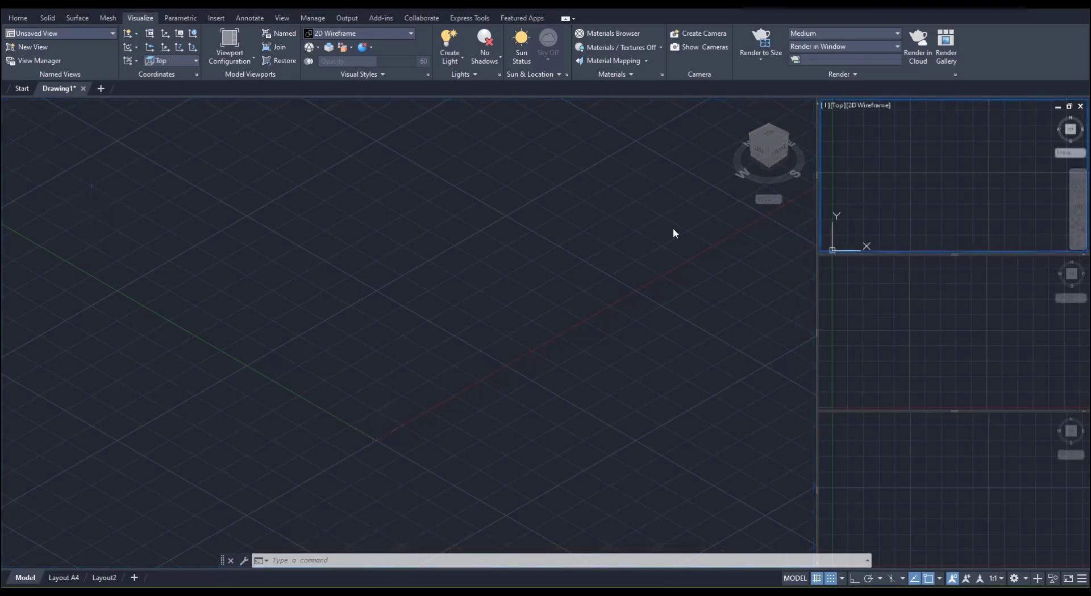
left_click(839, 106)
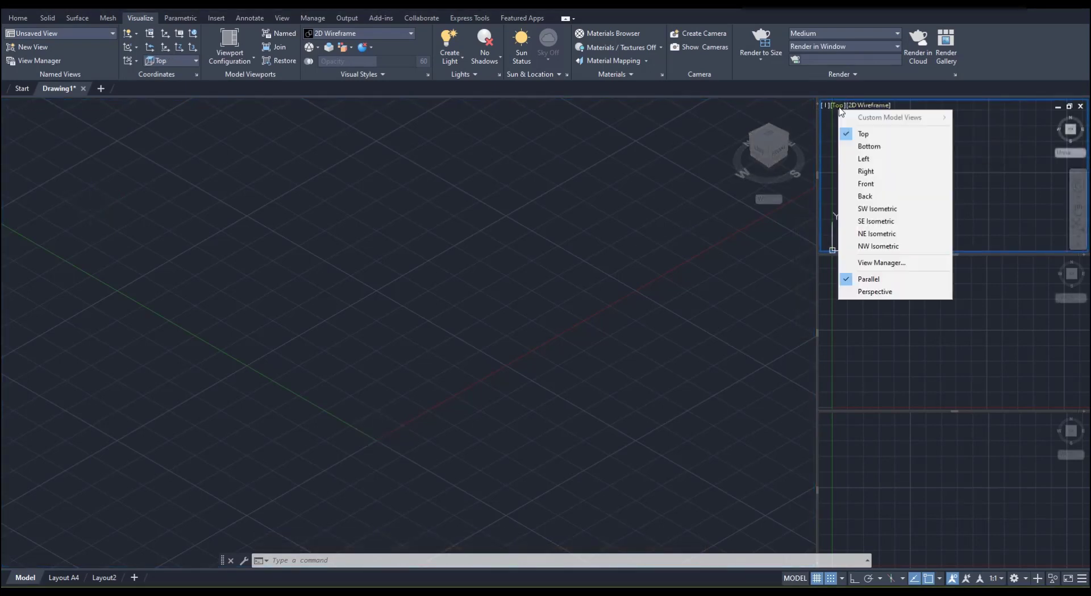
left_click(839, 107)
left_click(839, 107)
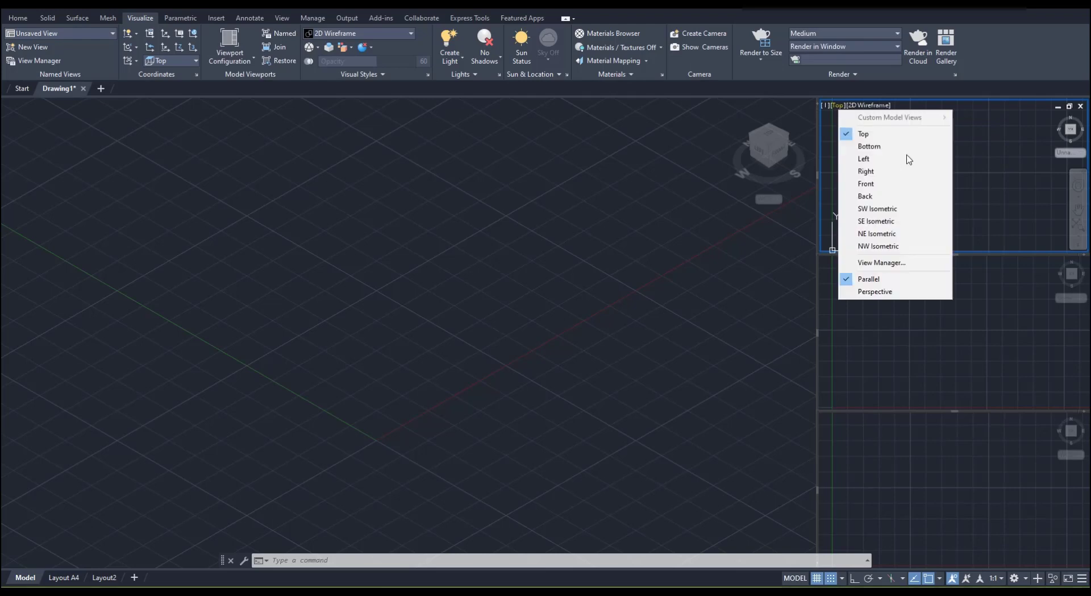
Set the middle small viewport to the Left view and the lowest small viewport to the Front view.
left_click(926, 365)
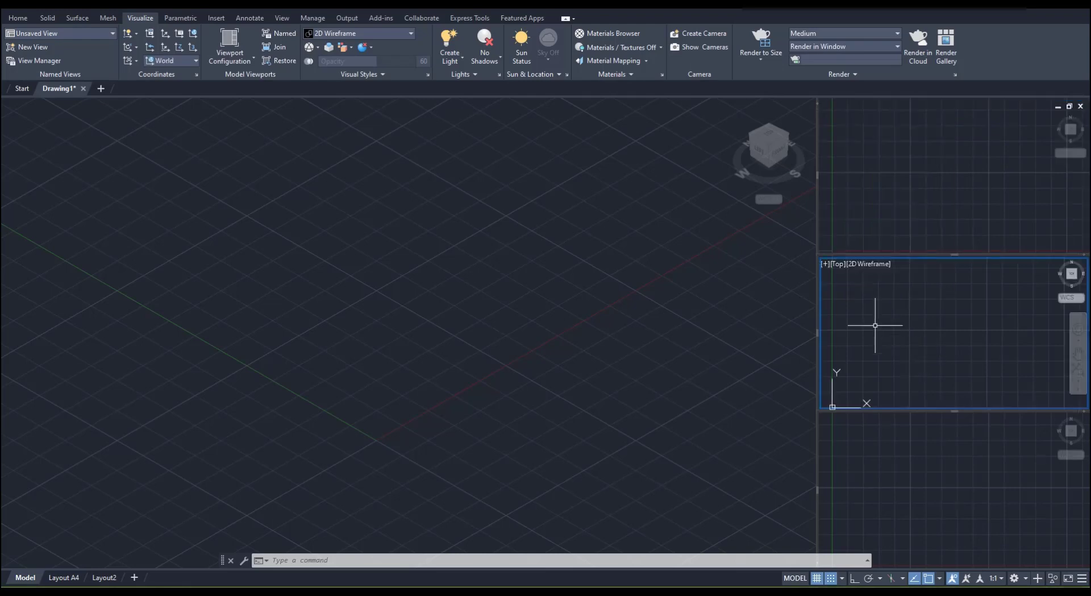
left_click(838, 264)
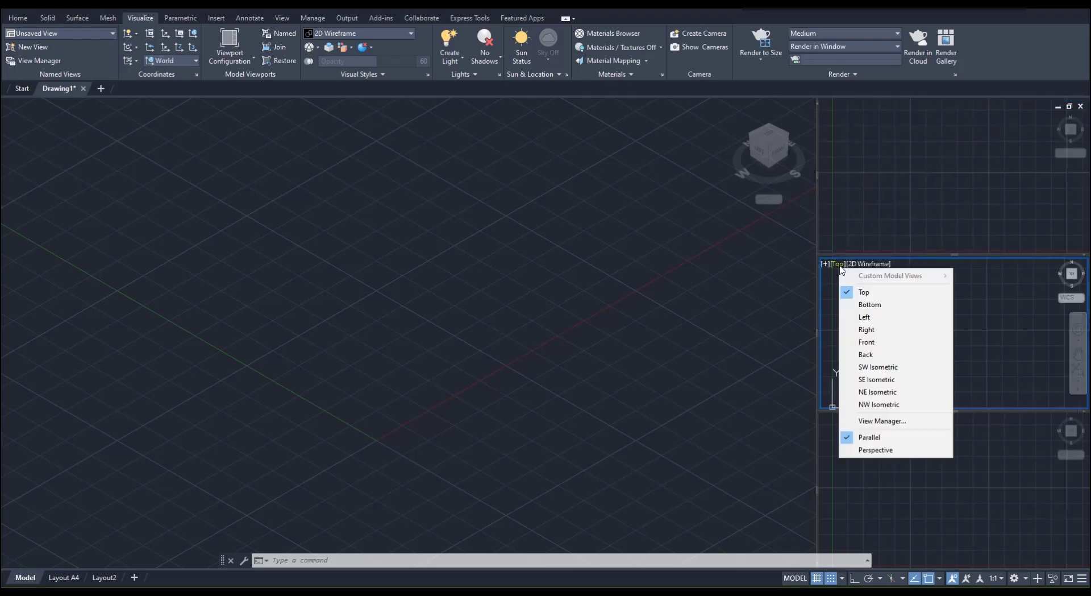
left_click(899, 317)
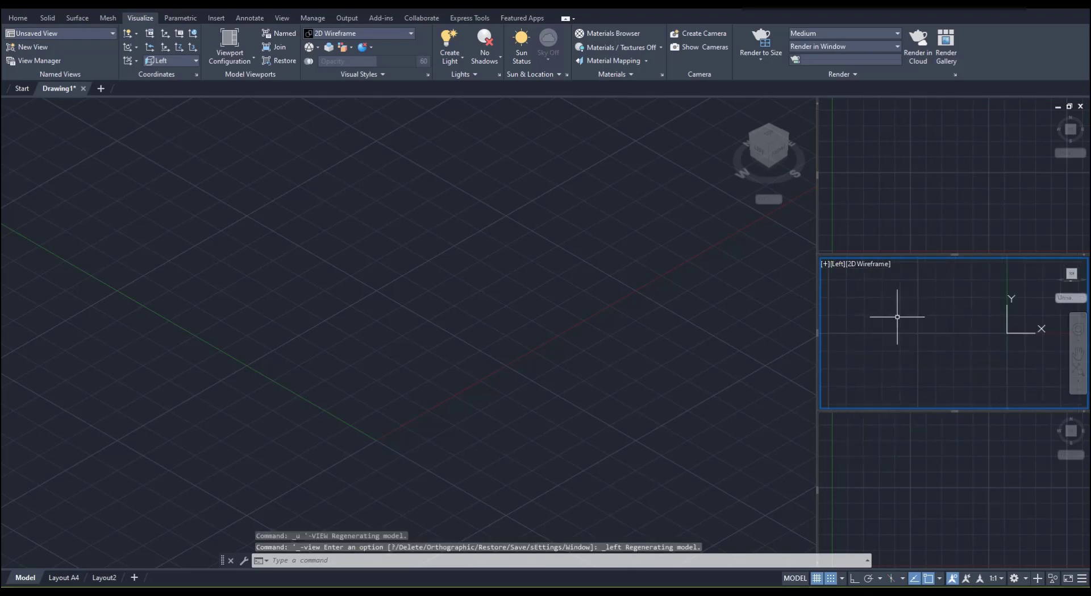
left_click(893, 460)
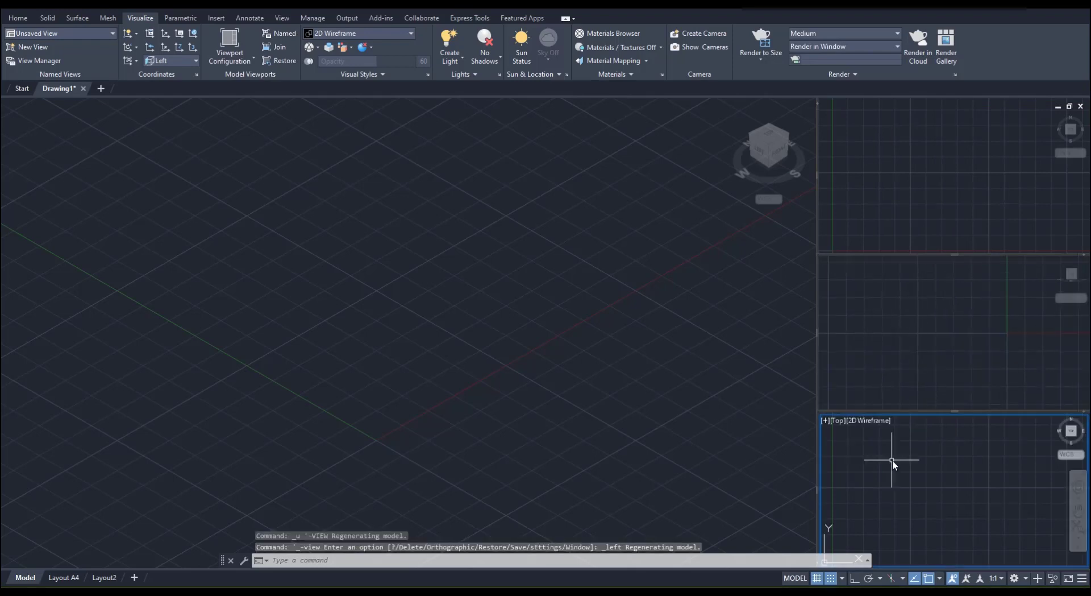
left_click(838, 421)
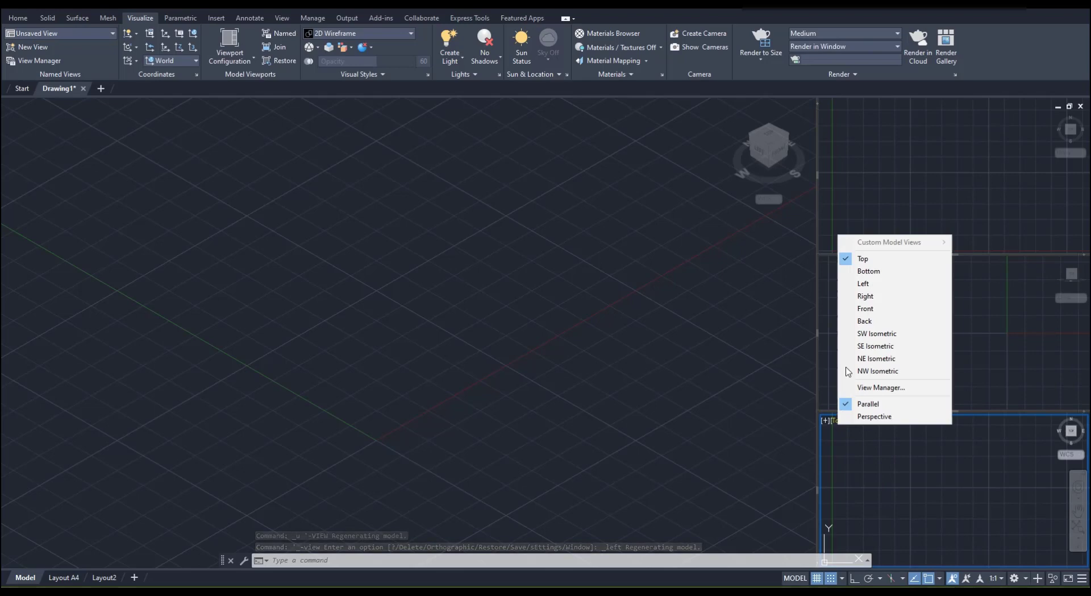
left_click(889, 318)
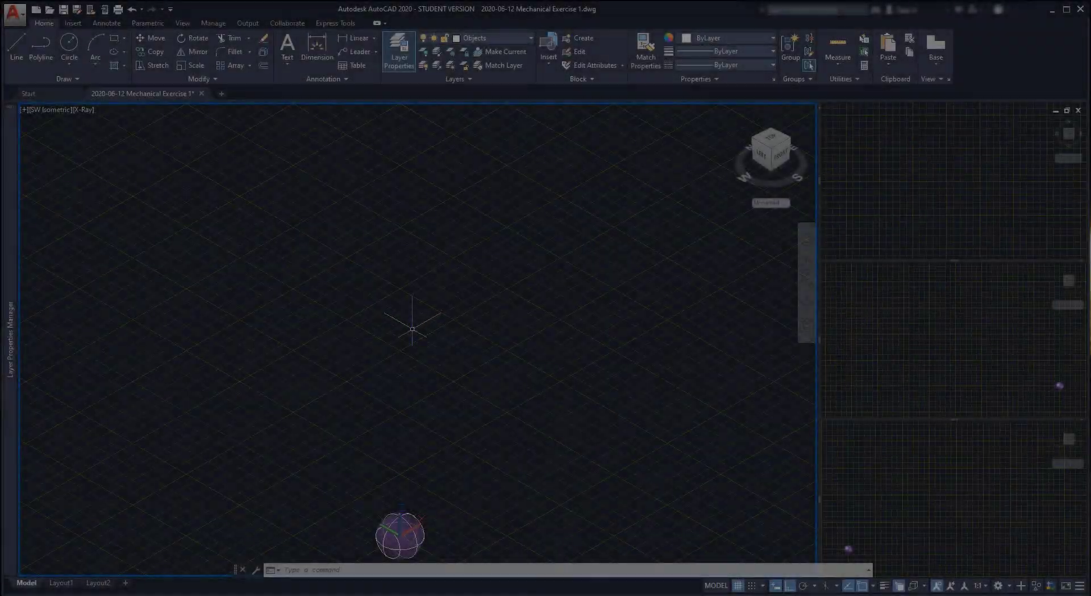
Draw a 120 by 125 rectangle in the SW Isometric viewport of the Mechanical Exercise 1 drawing.
type("REC")
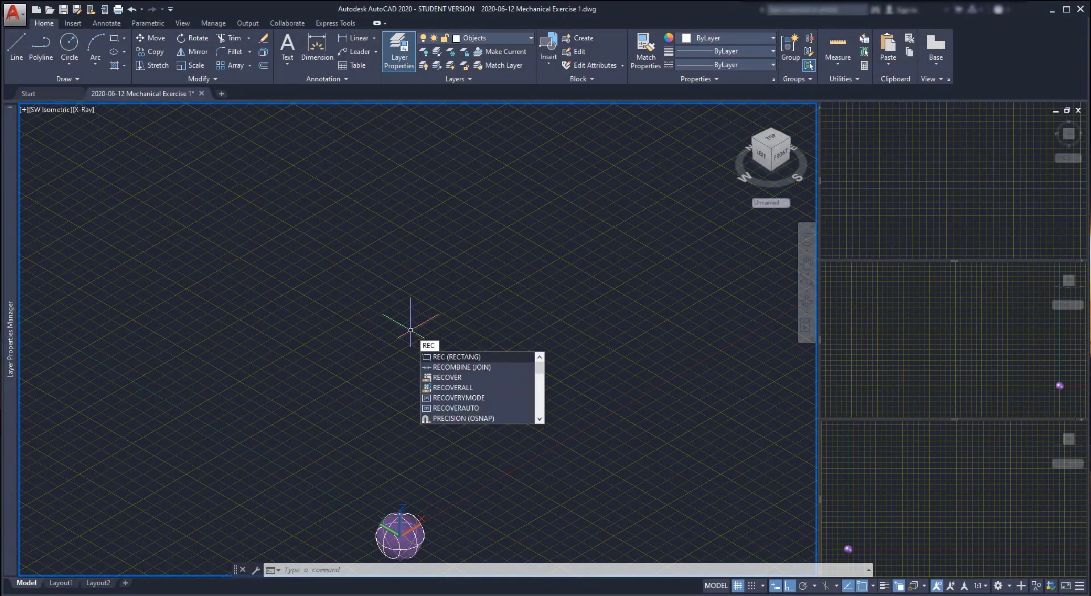
key("Return")
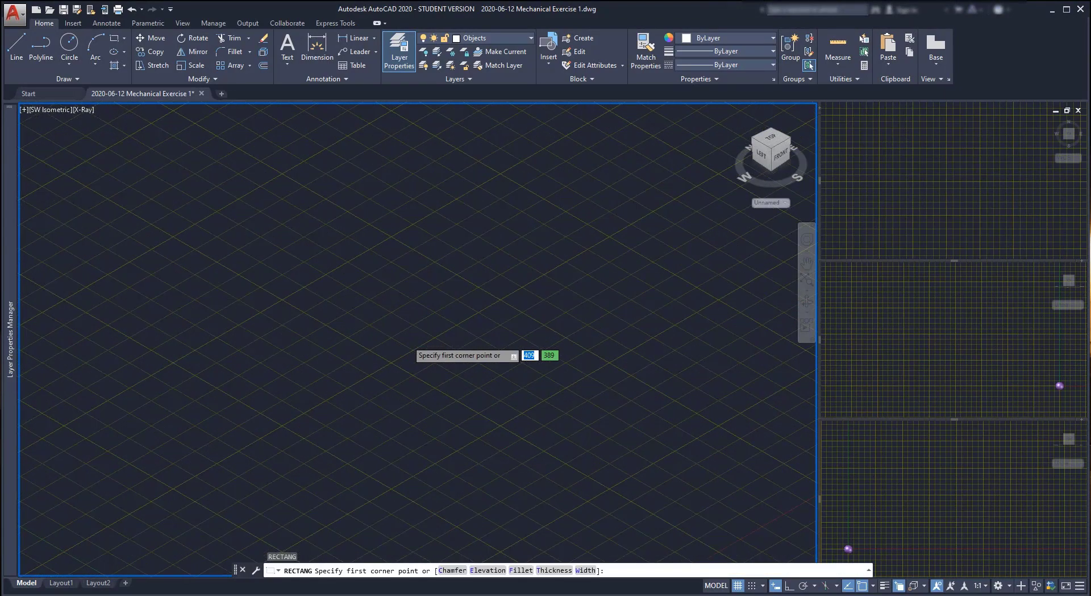
left_click(386, 370)
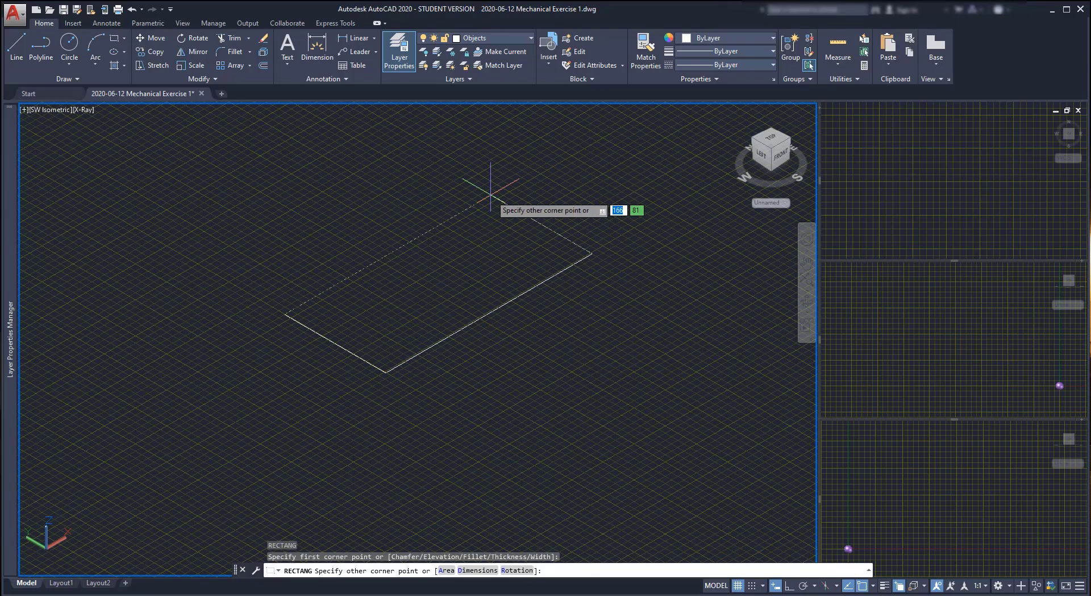
type("120")
key("Tab")
type("125")
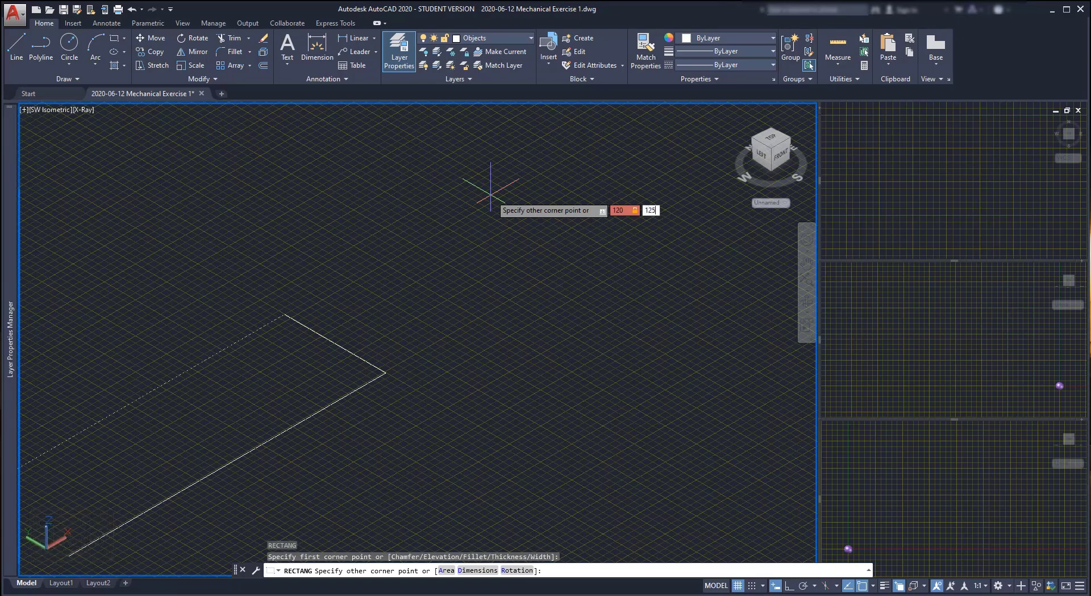
key("Return")
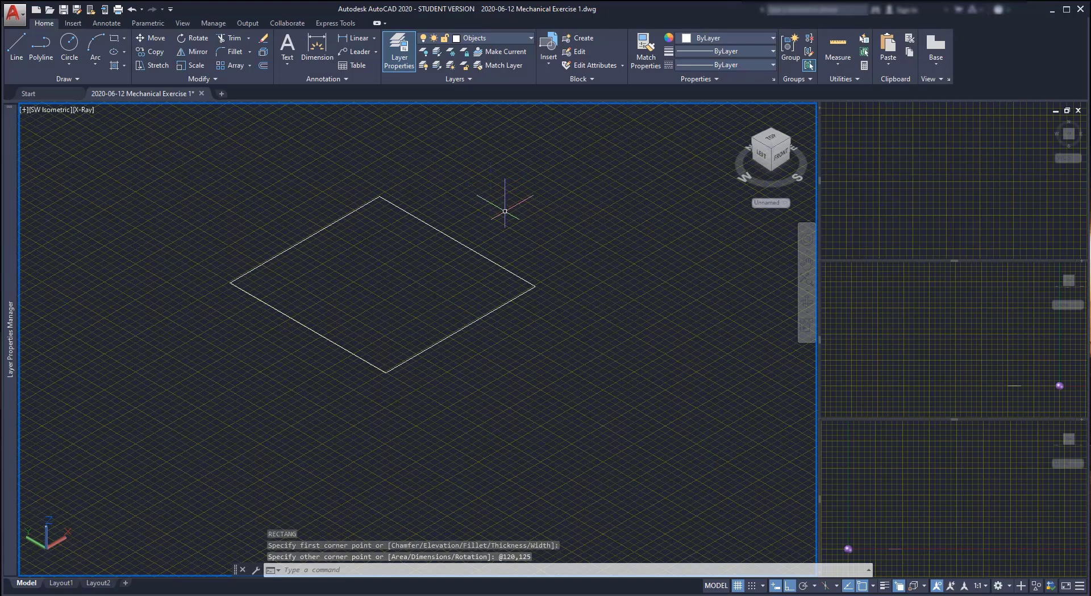
Draw a 15-unit line inward from the rectangle's left-front edge, starting 12.5 from the nearest corner and parallel to the right-front edge.
scroll(443, 293, "up", 3)
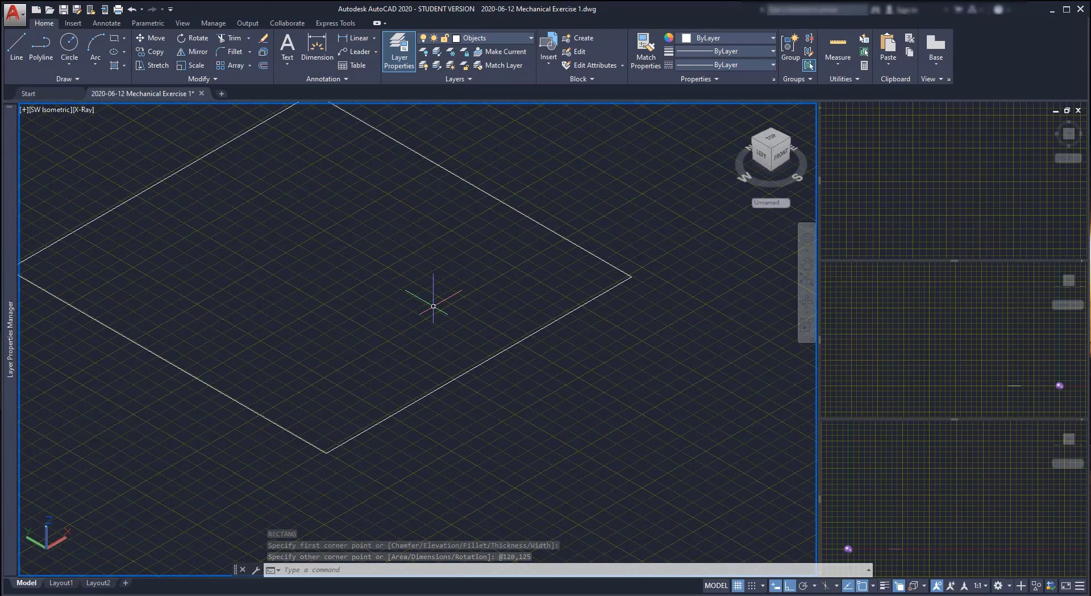
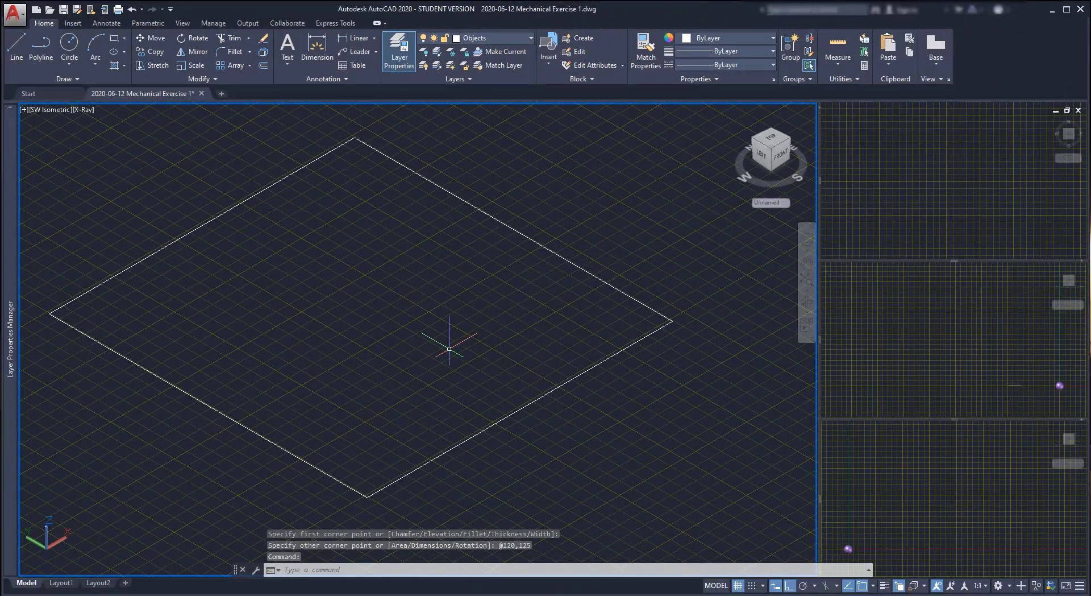
type("L")
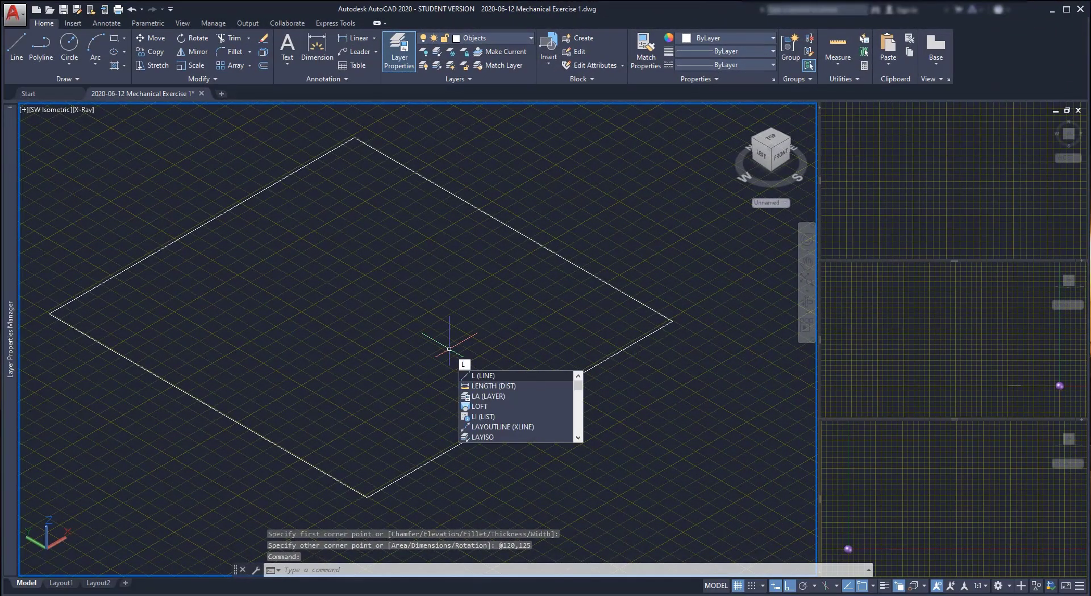
key("Return")
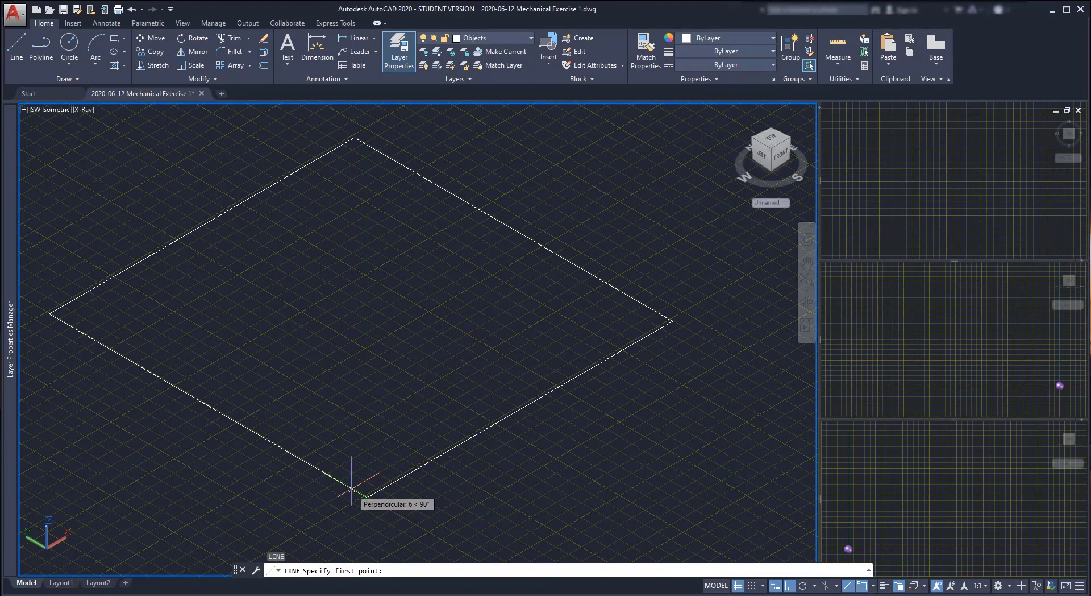
type("12.5")
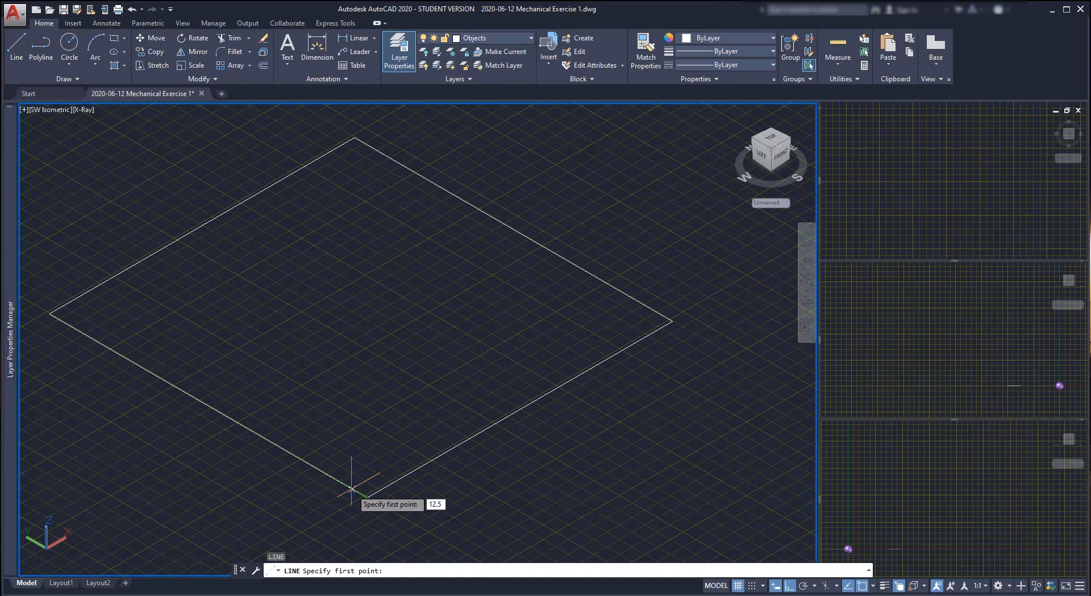
key("Return")
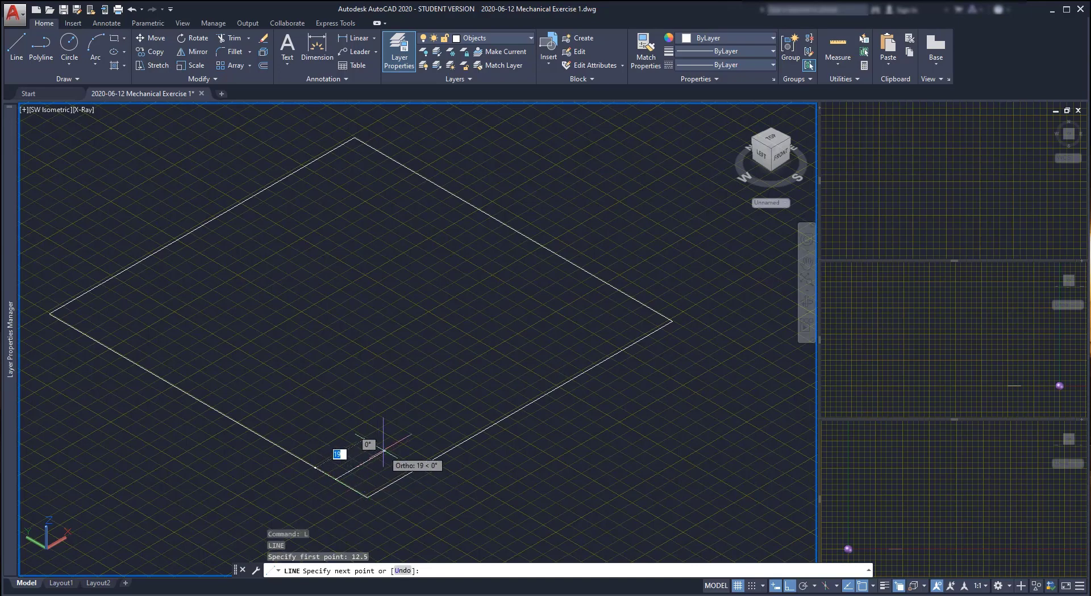
type("15")
key("Return")
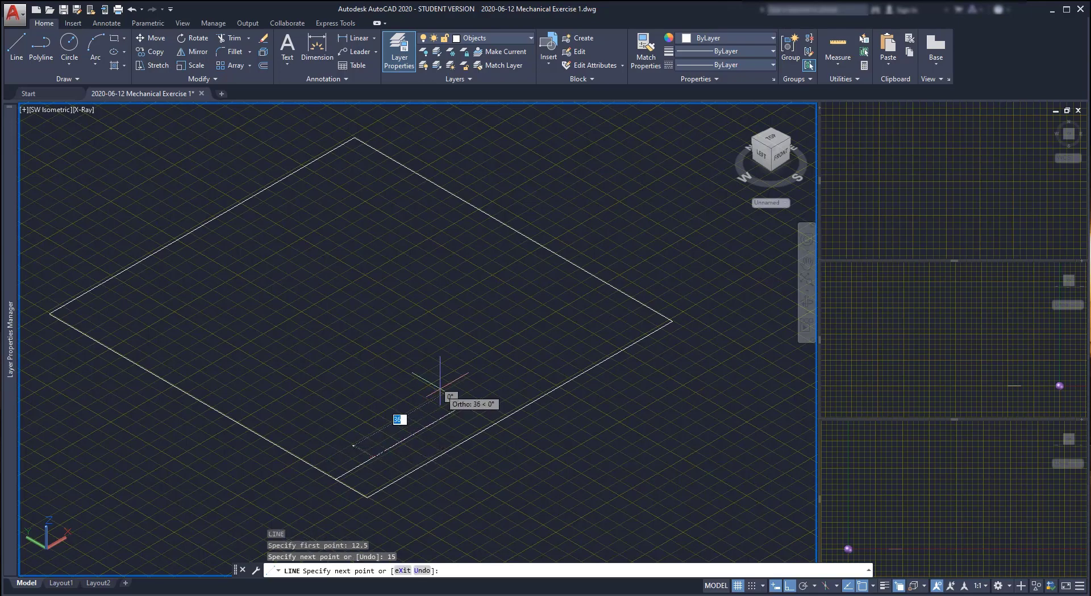
key("Escape")
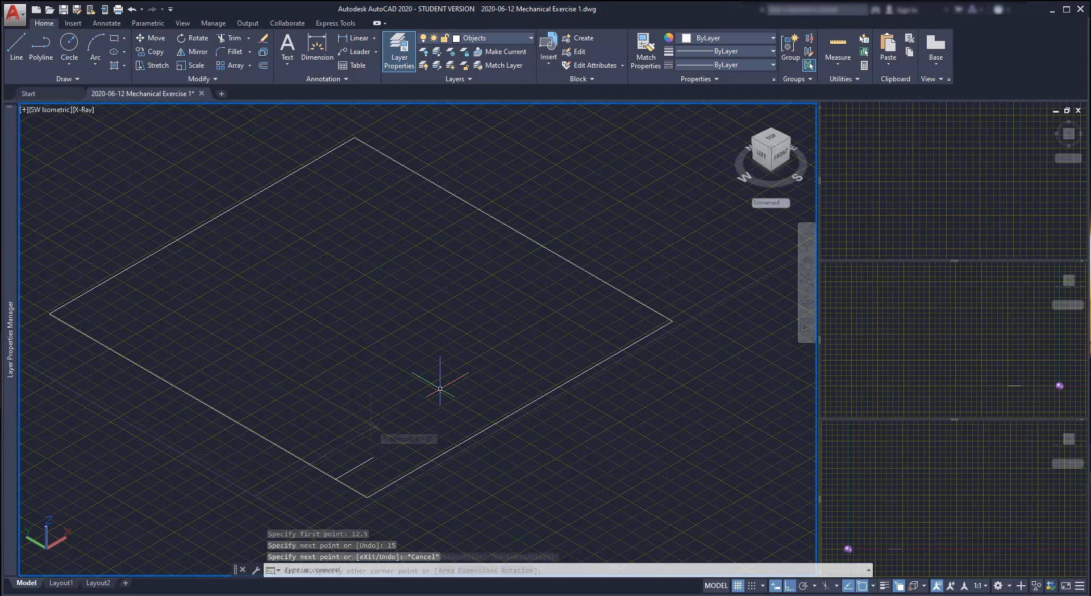
key("Escape")
key("Escape")
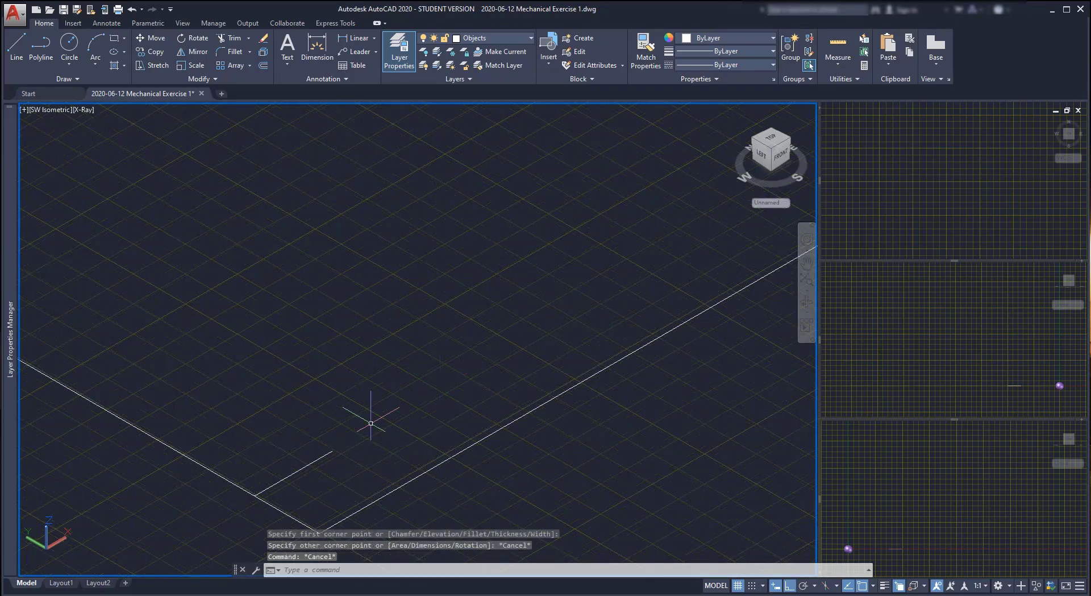
Draw a circle of radius 4.5 centred on the inner end of the 15-unit line.
type("c")
key("Return")
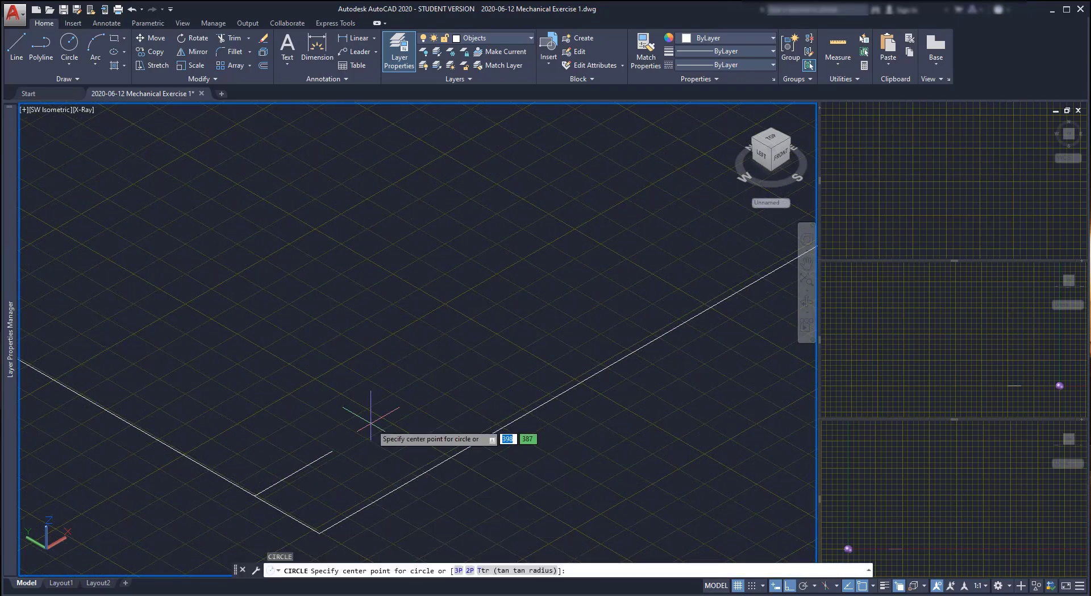
left_click(332, 451)
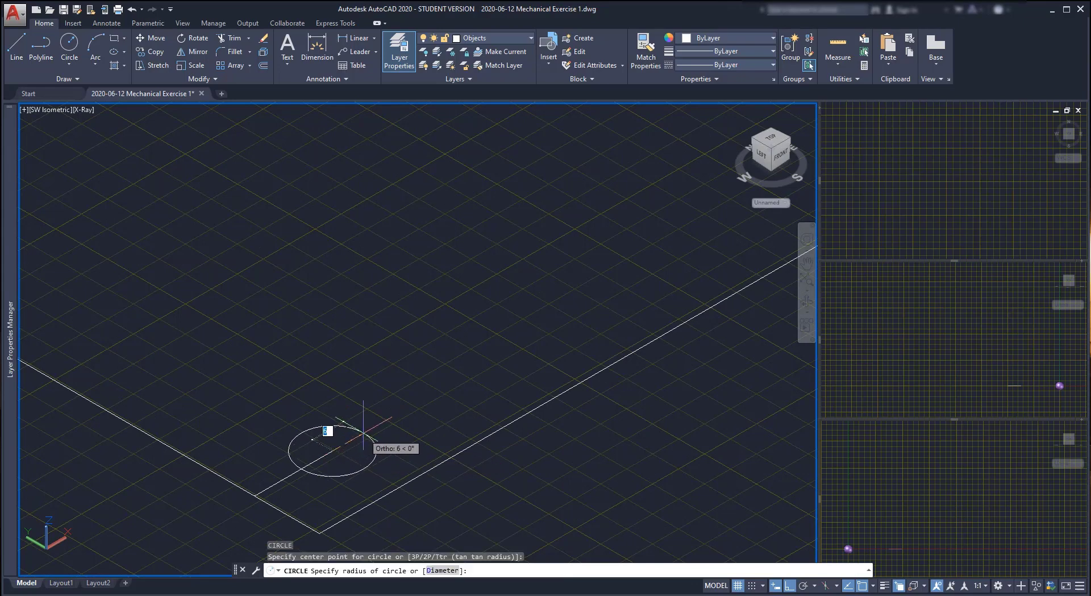
type("4.5")
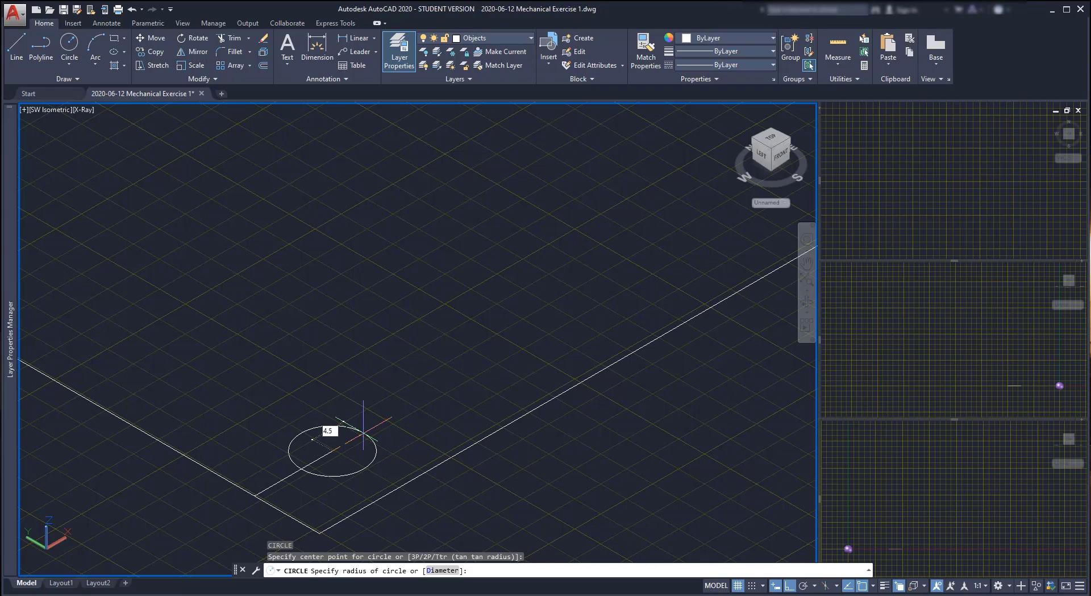
key("Return")
Add a concentric circle of radius 7.5 around the 4.5-radius circle.
right_click(375, 450)
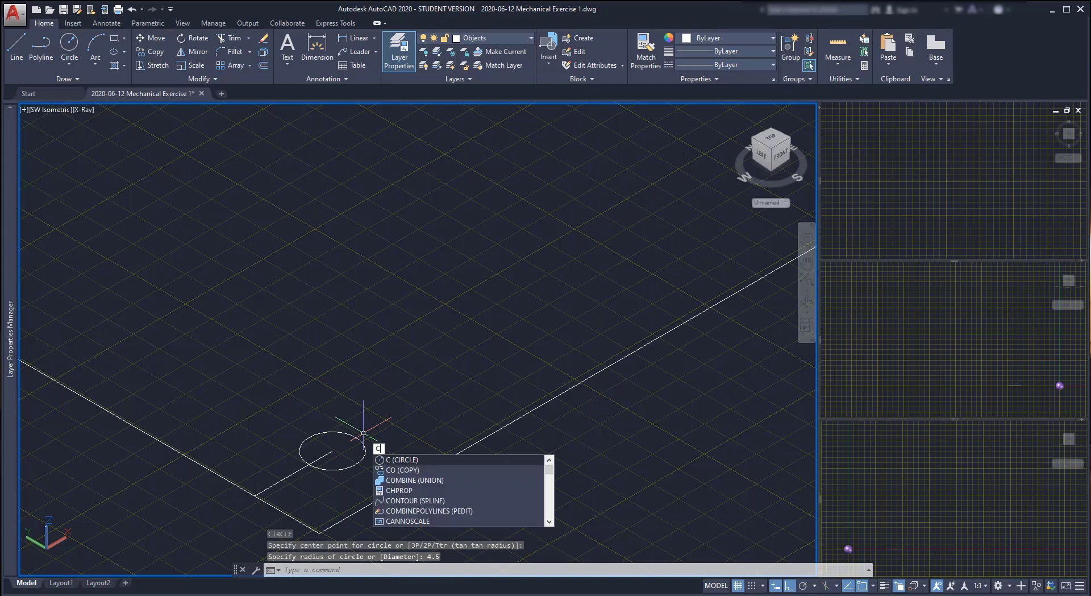
left_click(398, 459)
left_click(332, 450)
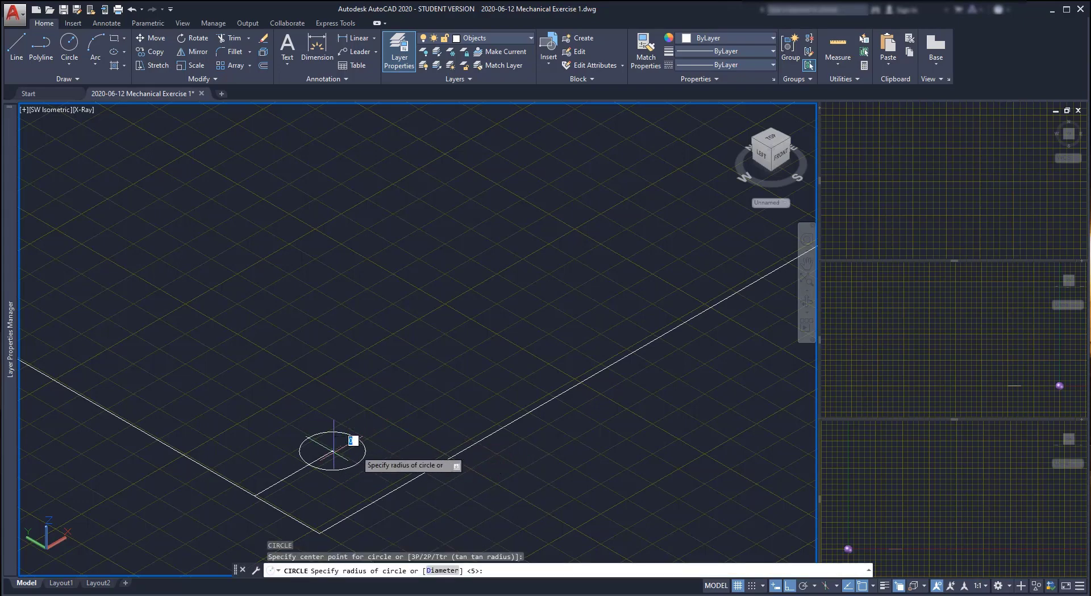
type("7.5")
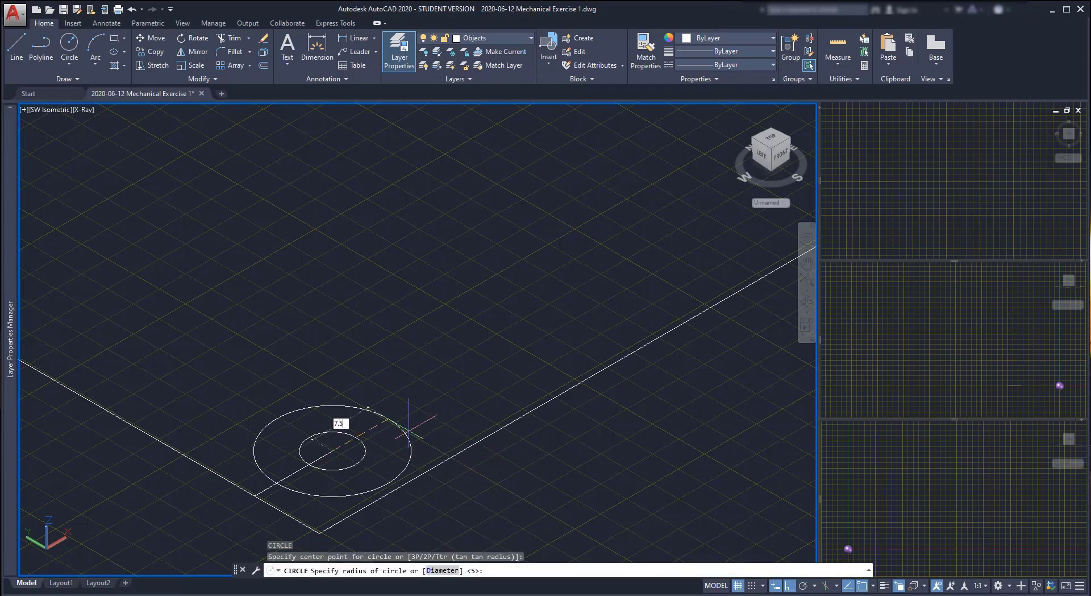
key("Return")
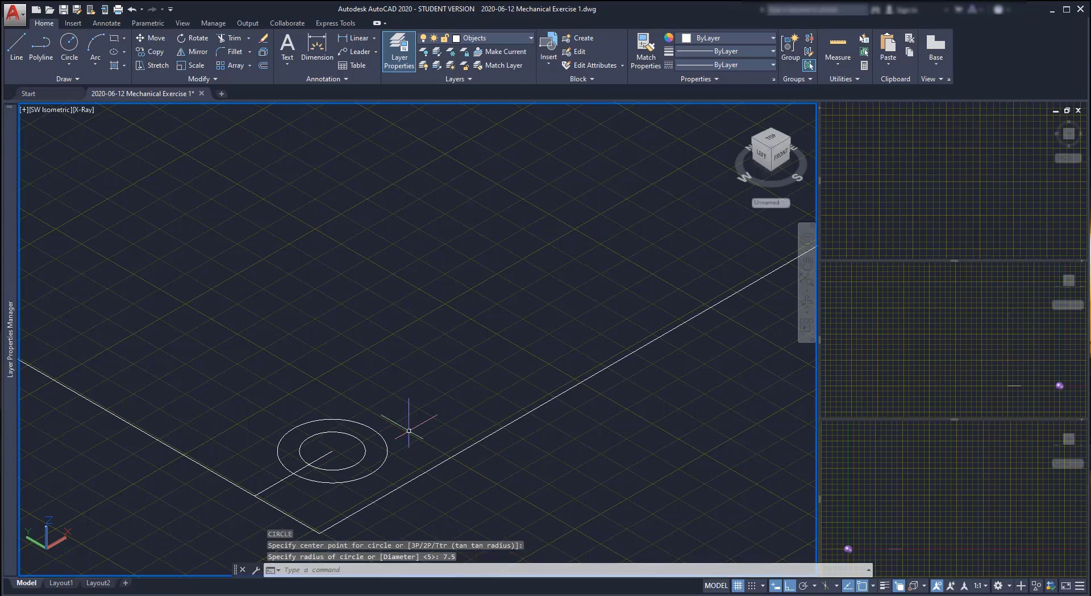
Draw a circle of radius 4 centred 35 units from the short line's start point on the rectangle edge, along the line's direction.
type("c")
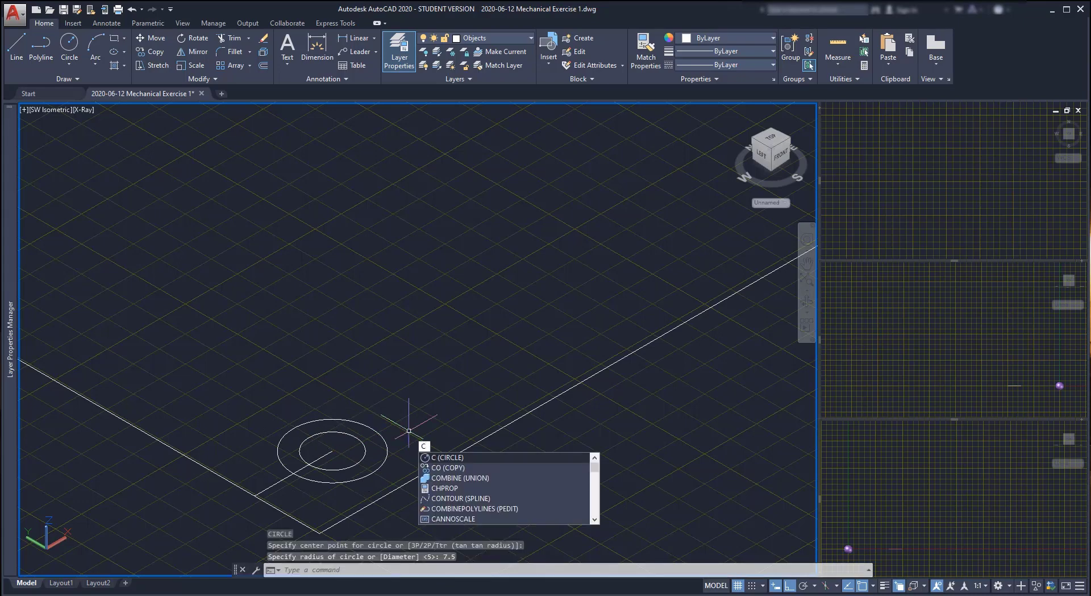
key("Return")
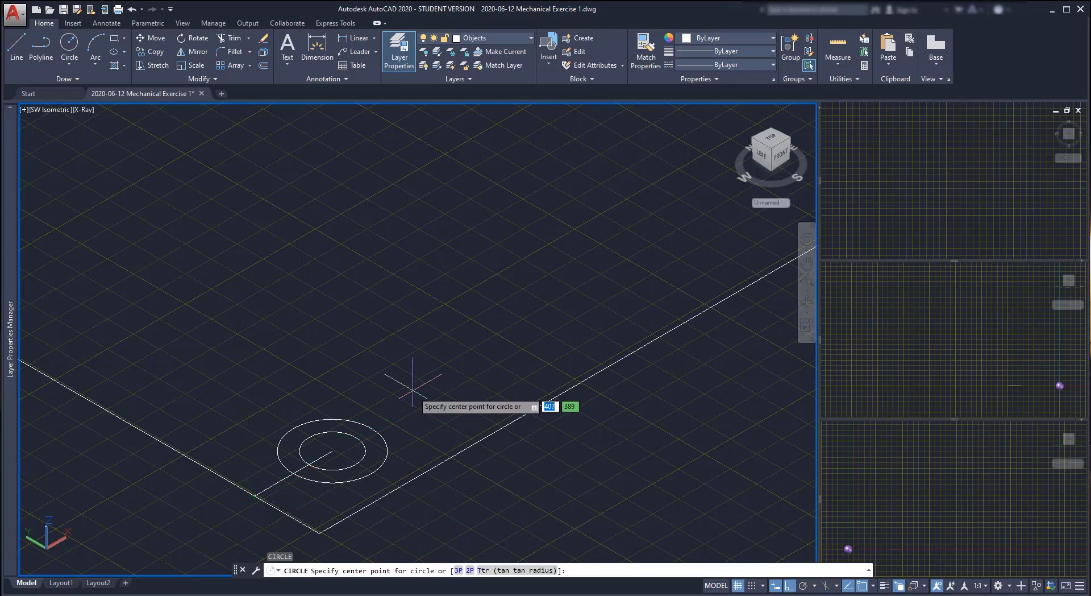
type("35")
key("Return")
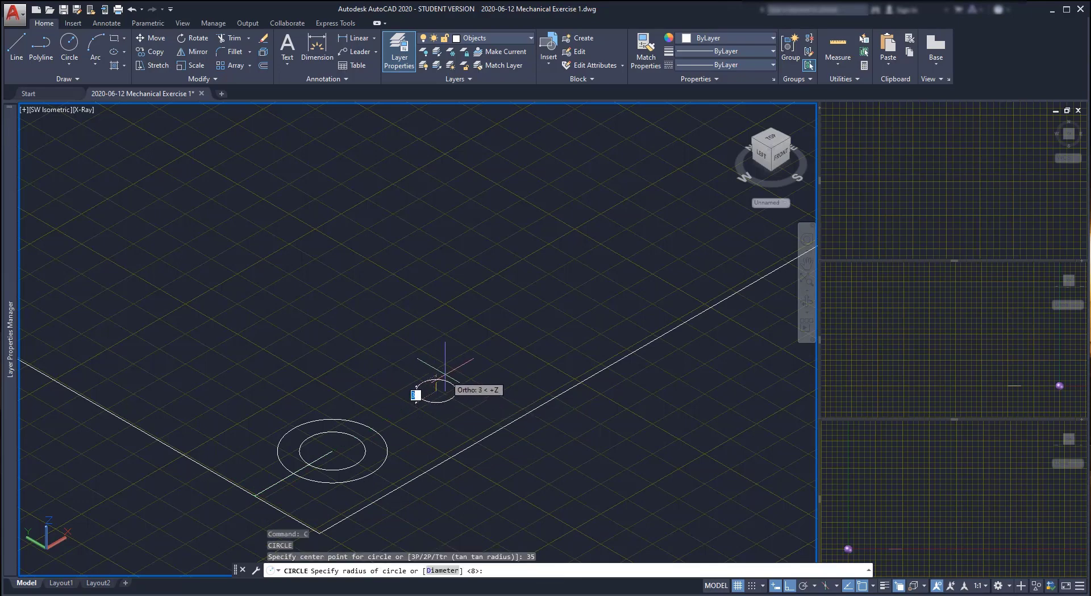
type("4")
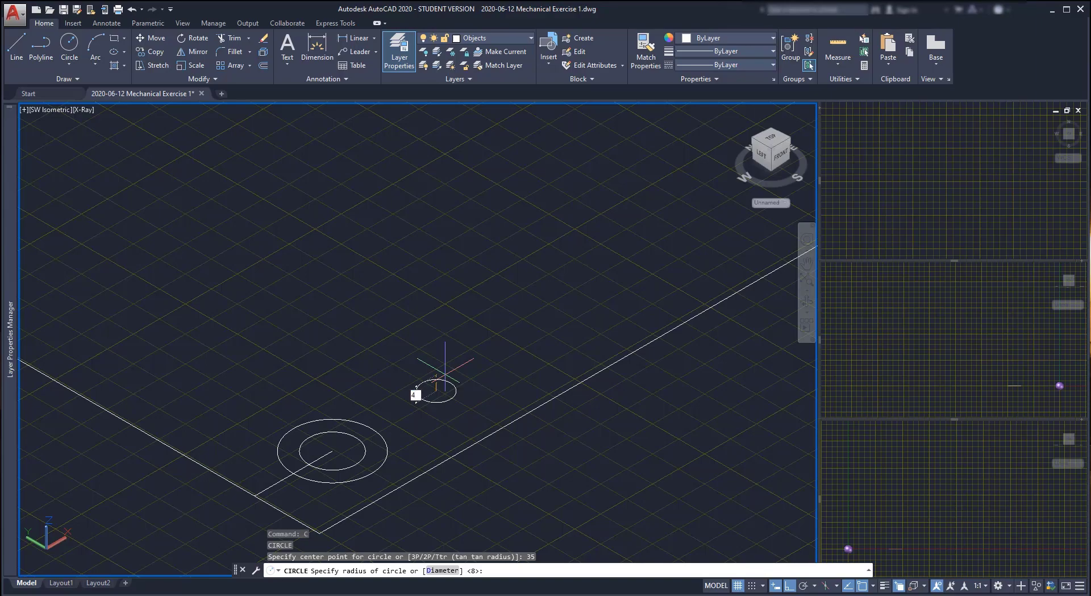
key("Return")
Mirror the two concentric circles and the 4-radius circle about the centreline through the right-front edge's midpoint, keeping the originals.
scroll(441, 381, "down", 3)
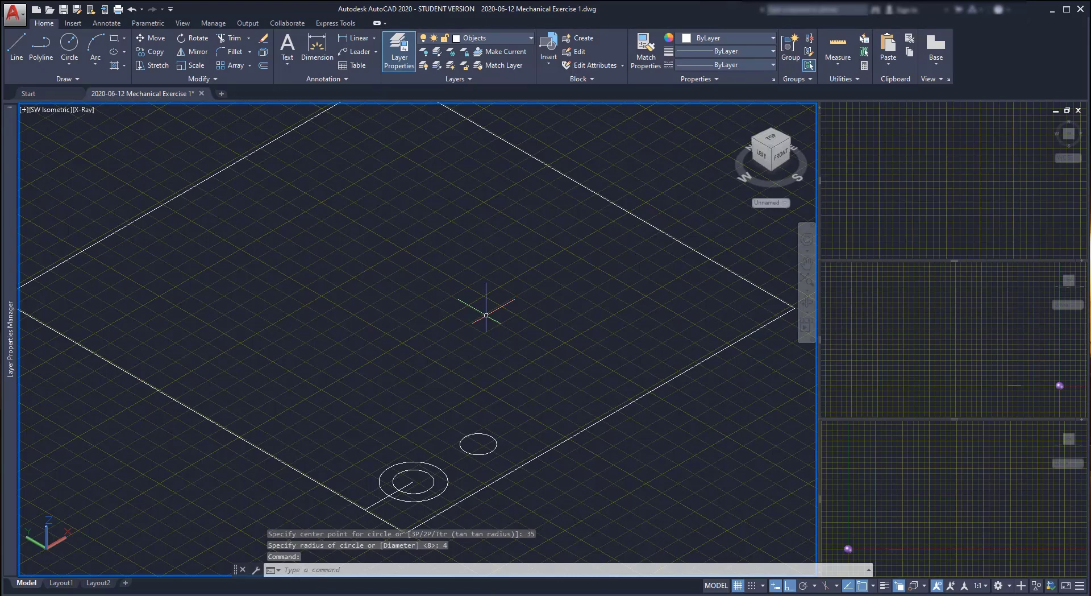
type("MI")
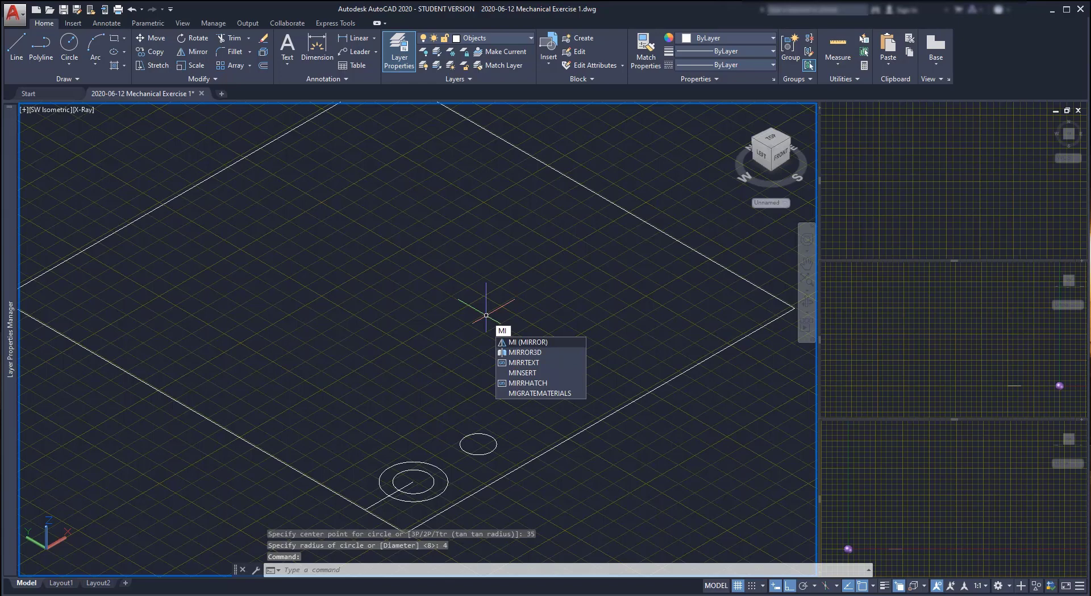
key("Return")
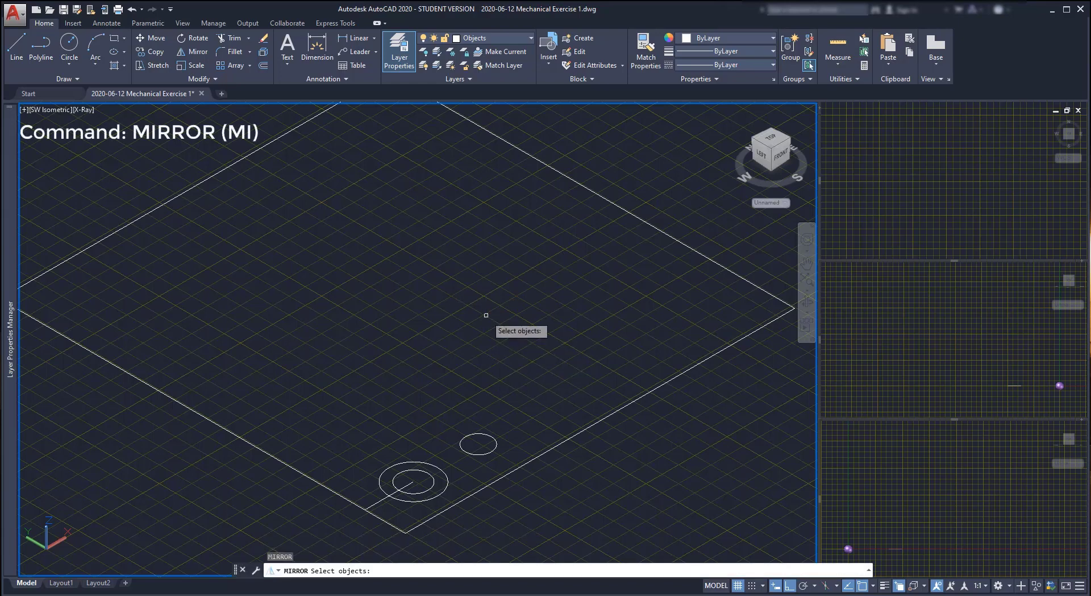
left_click(453, 474)
left_click(415, 455)
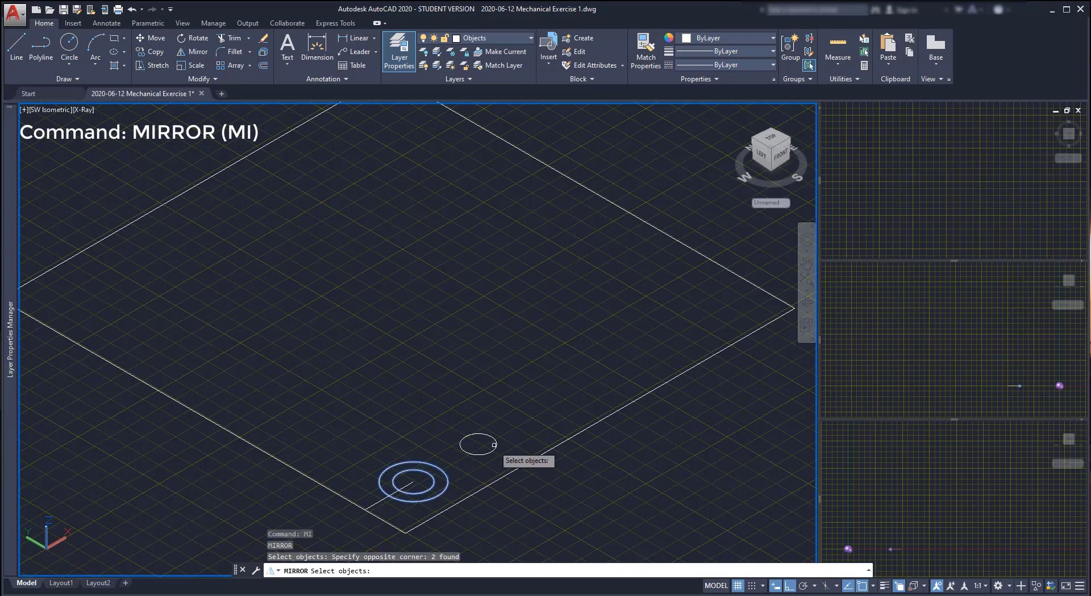
left_click(496, 449)
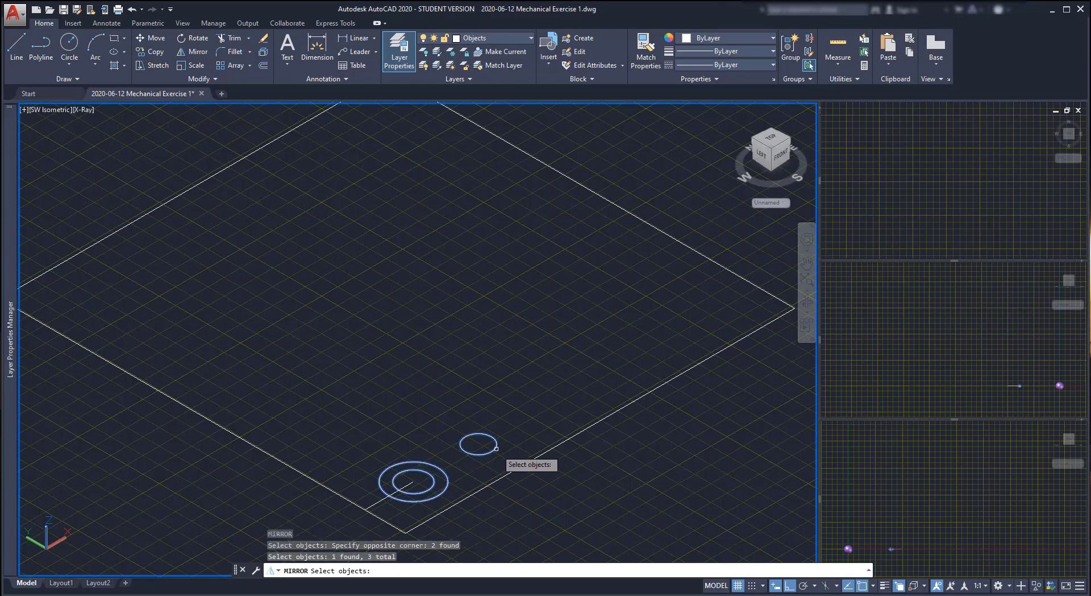
key("Return")
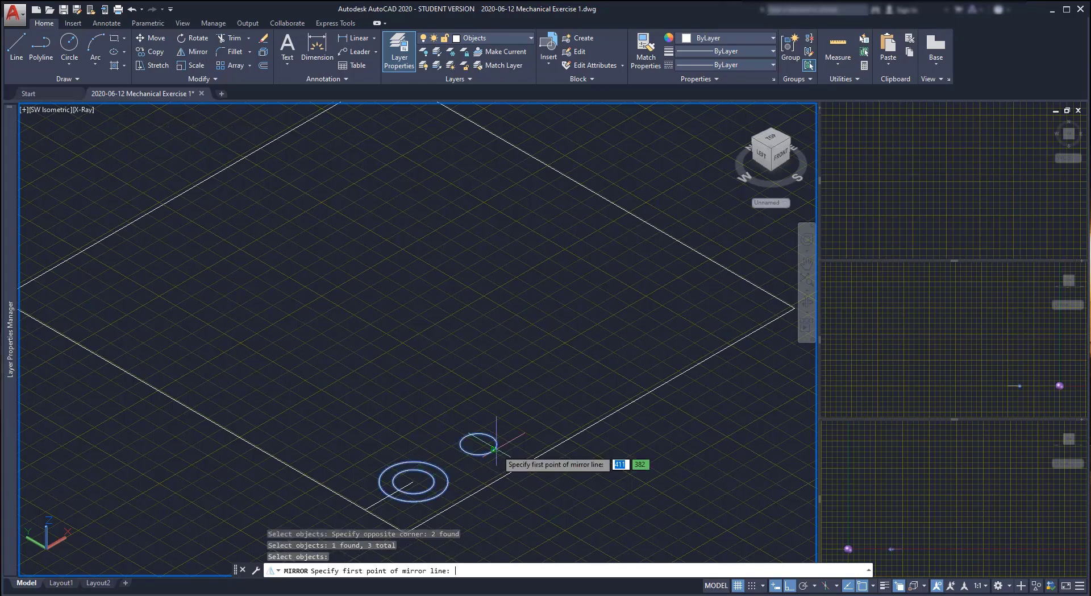
left_click(599, 420)
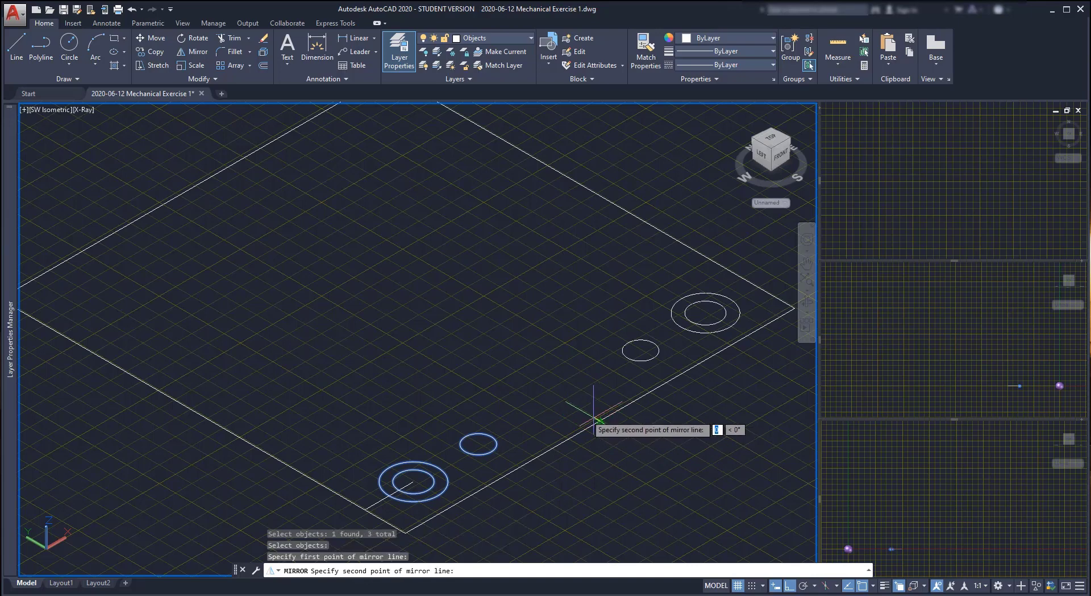
left_click(534, 378)
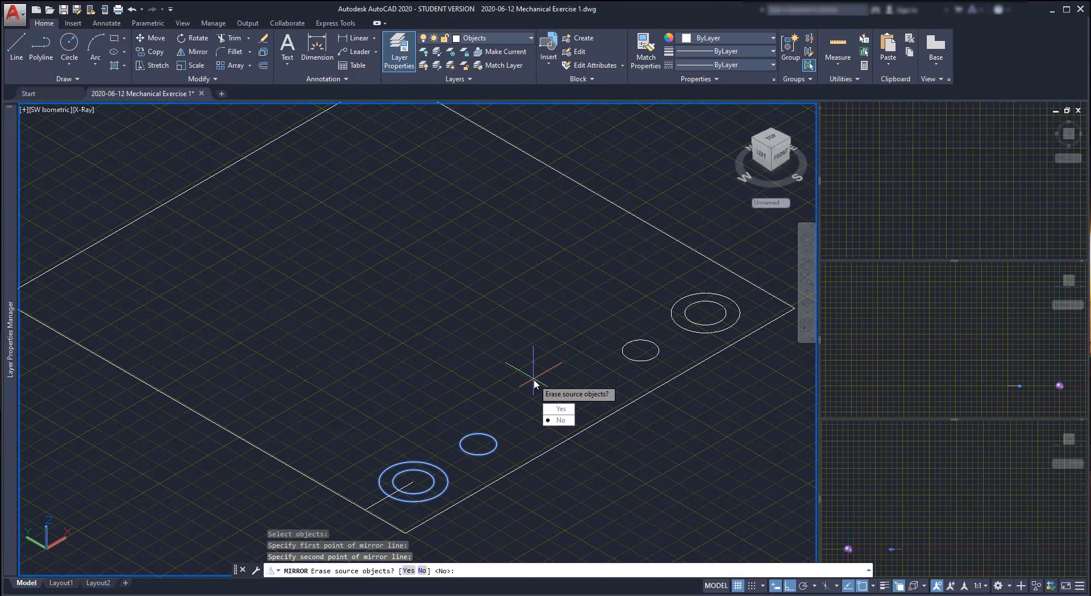
key("Return")
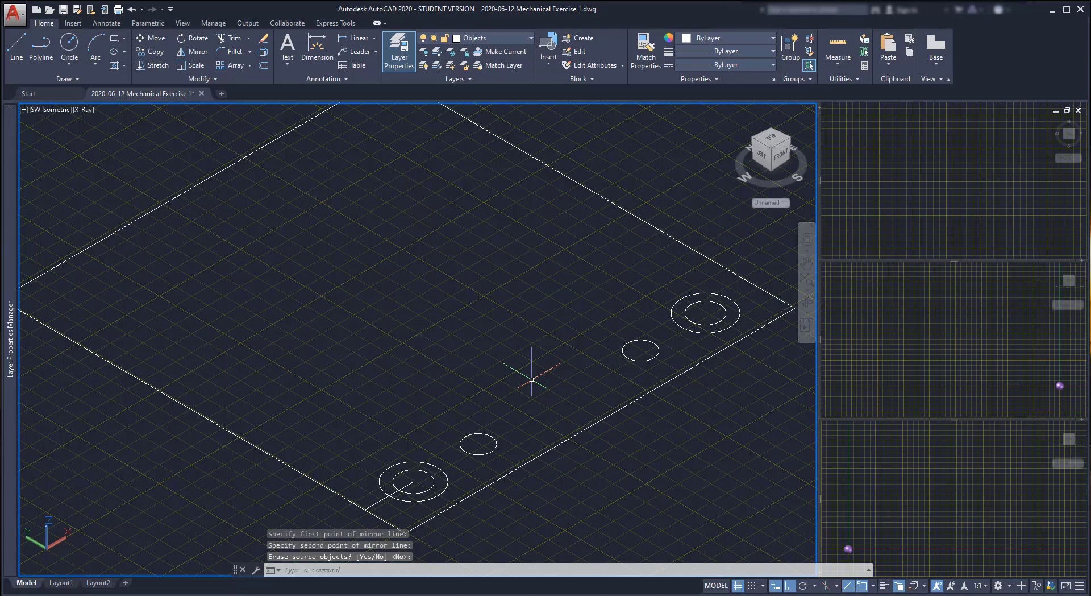
Mirror the rectangle and all its circles about the centreline through the left-front edge's midpoint, keeping the originals.
key("Return")
left_click(683, 335)
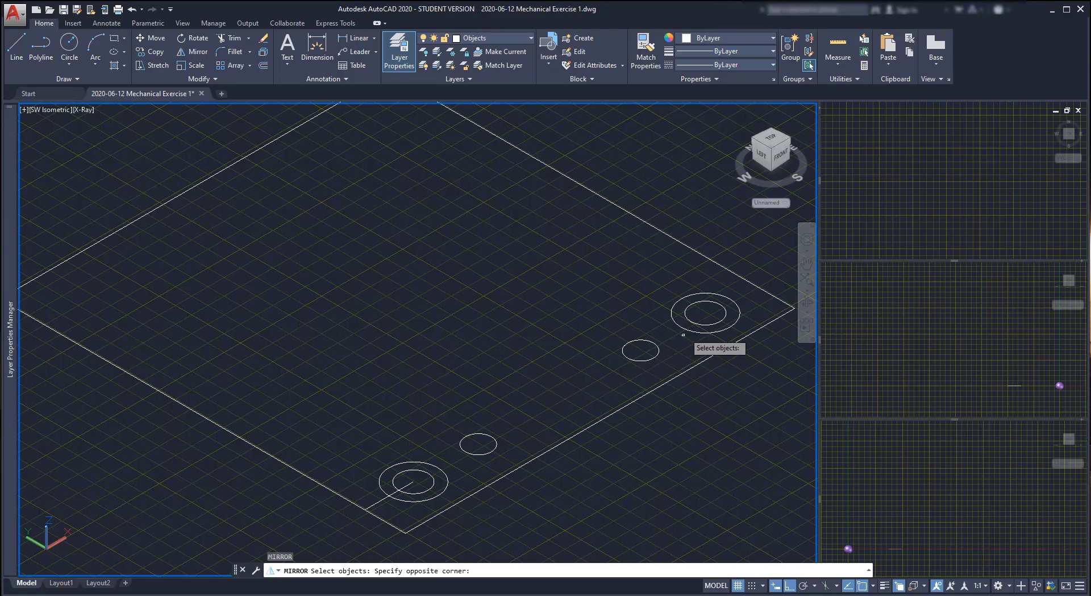
left_click(663, 302)
left_click(689, 304)
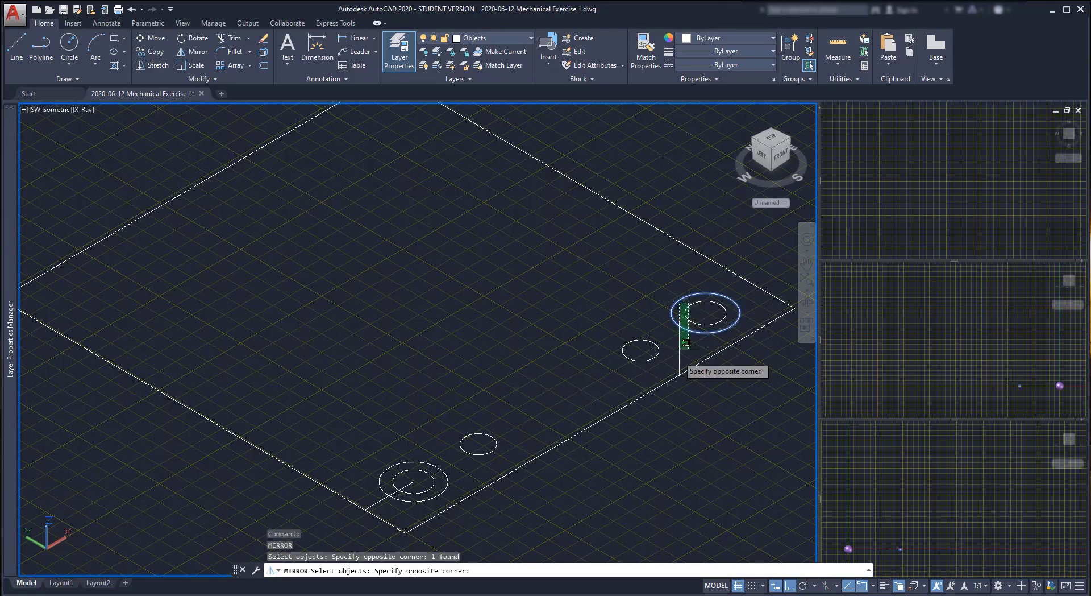
left_click(657, 366)
left_click(508, 453)
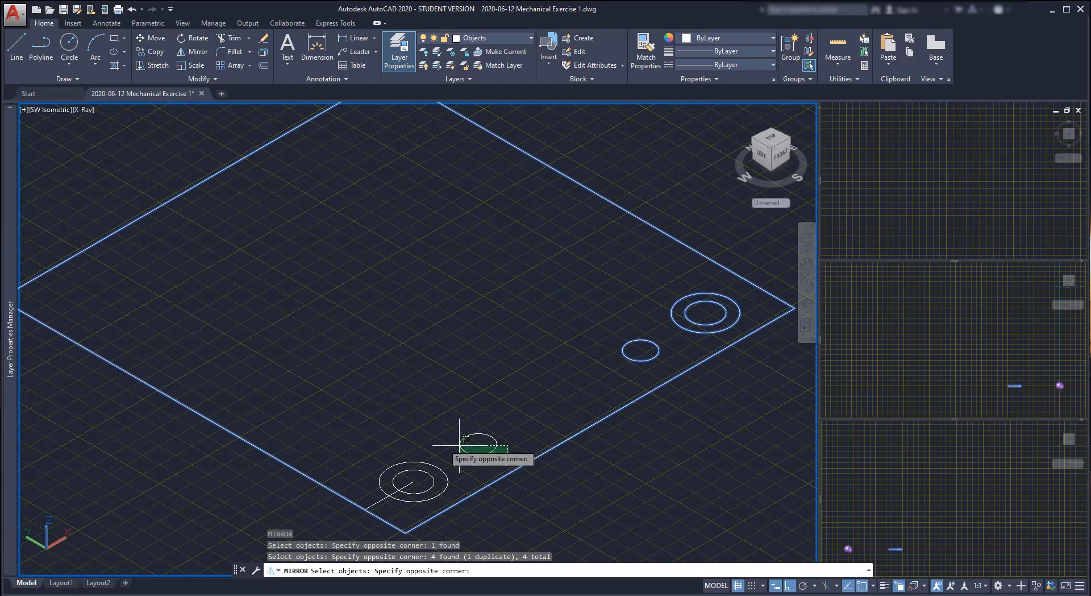
left_click(382, 435)
left_click(429, 469)
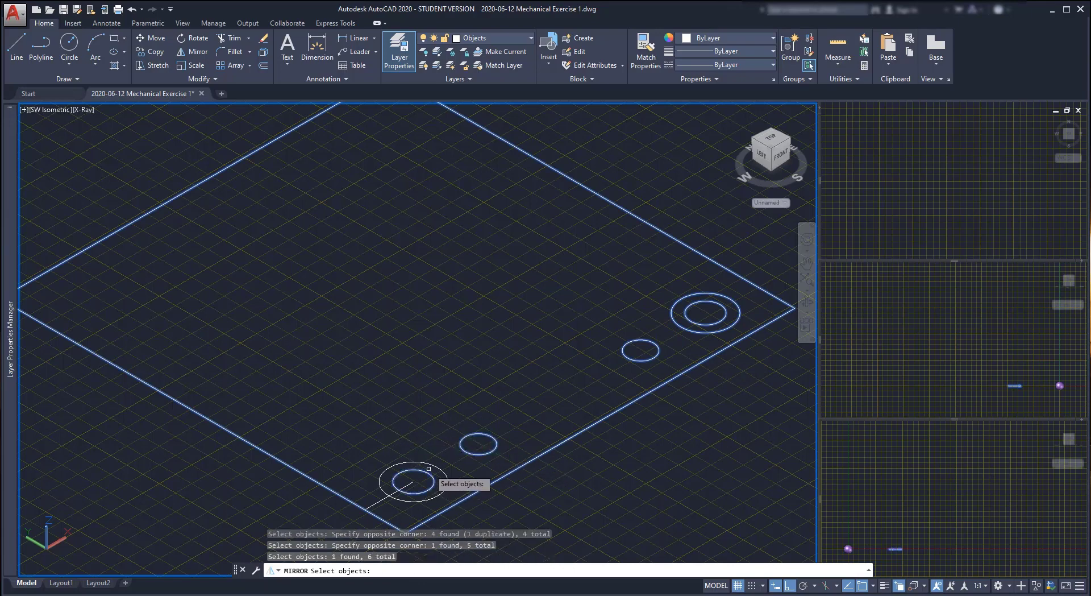
left_click(429, 468)
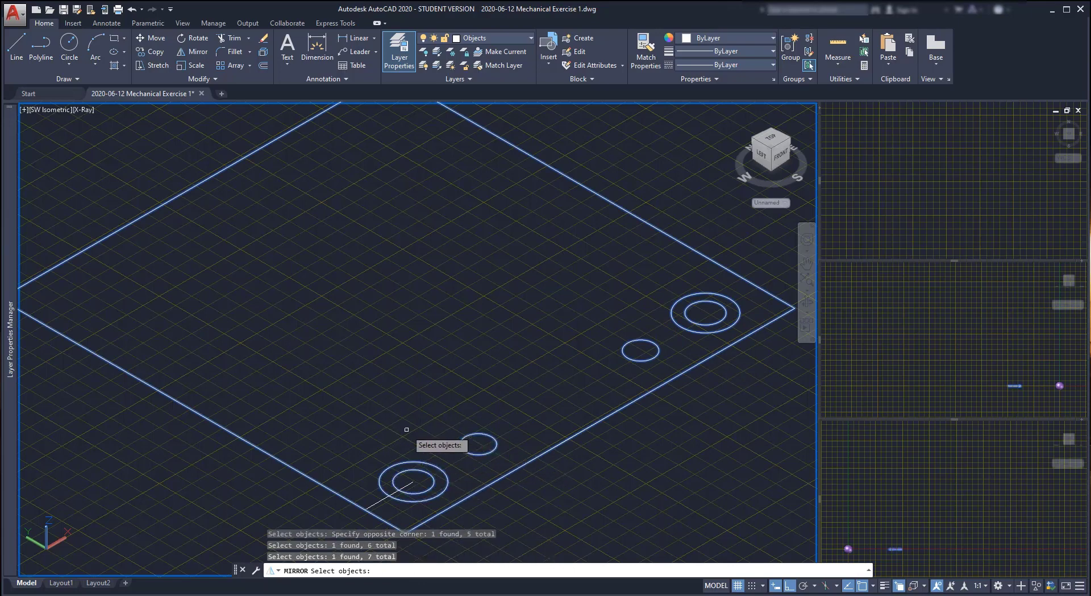
key("Return")
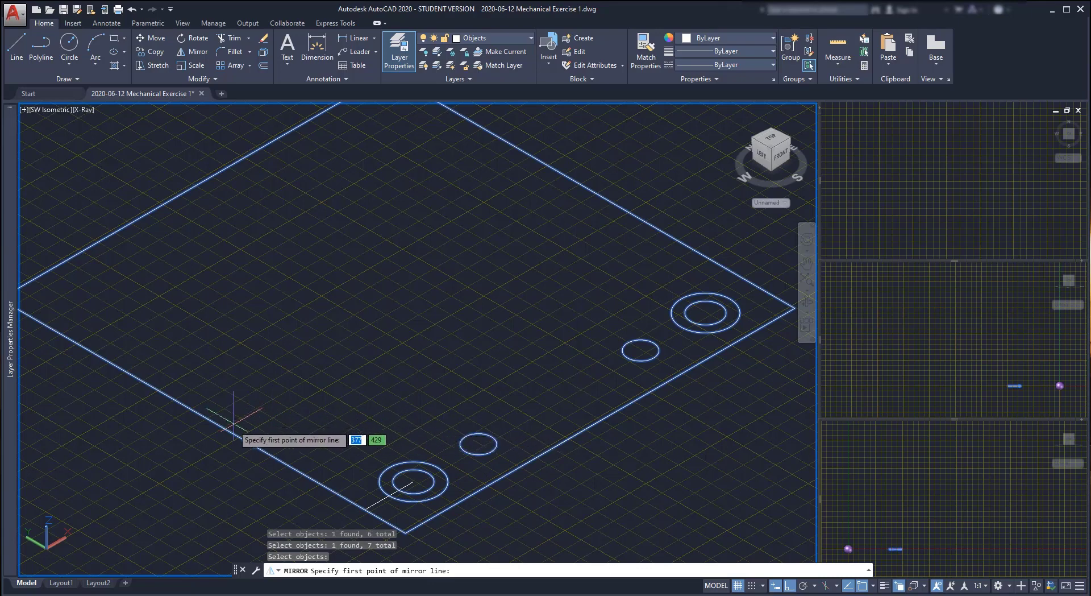
left_click(203, 415)
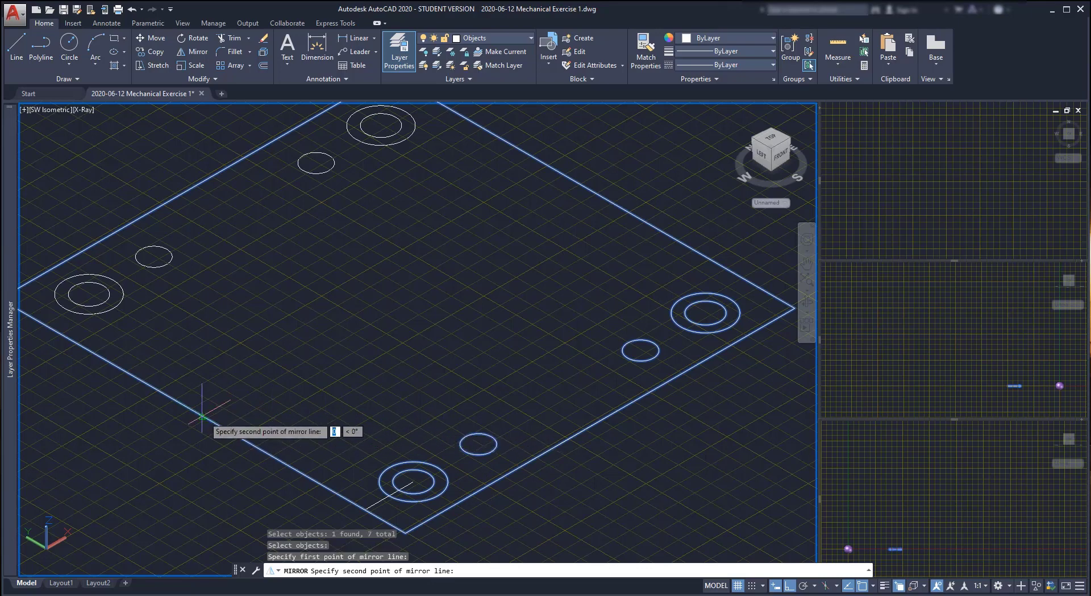
left_click(342, 361)
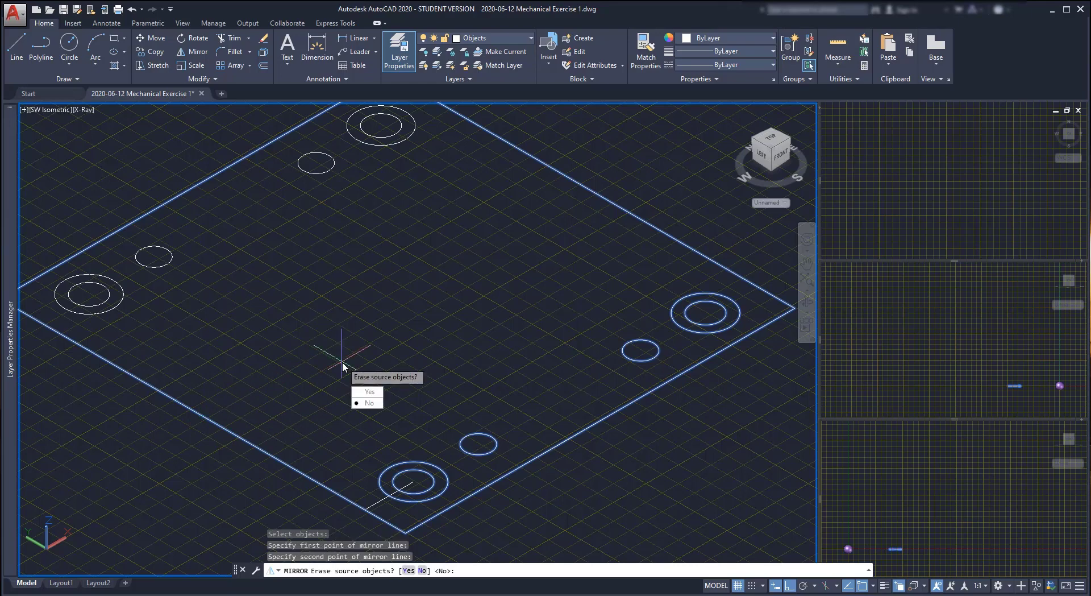
key("Return")
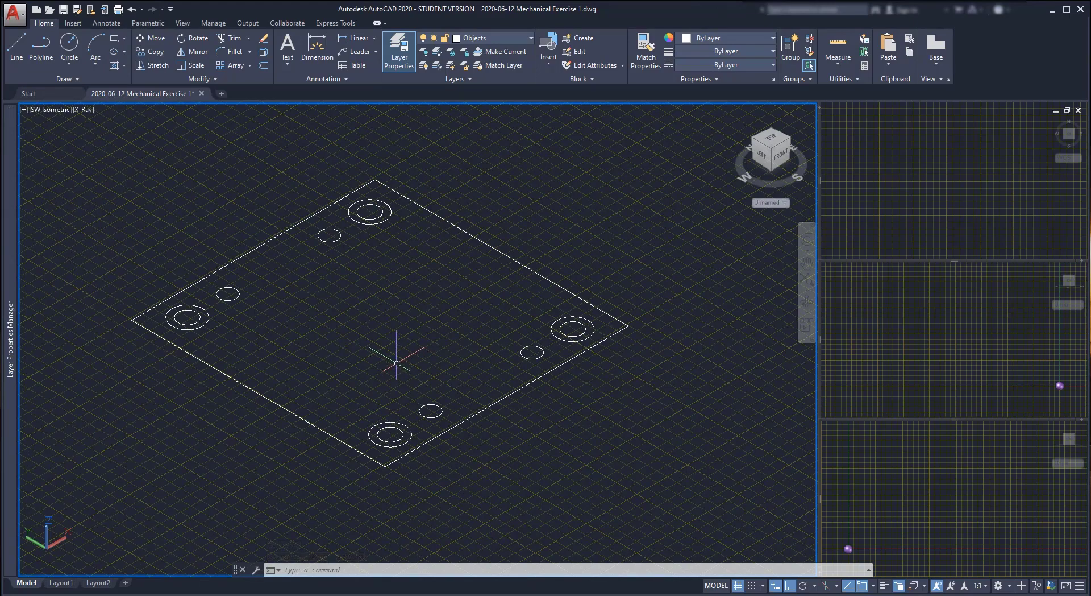
Switch to the 3D Modeling workspace and presspull the rectangle area around the circles to a height of 10.
left_click(1003, 587)
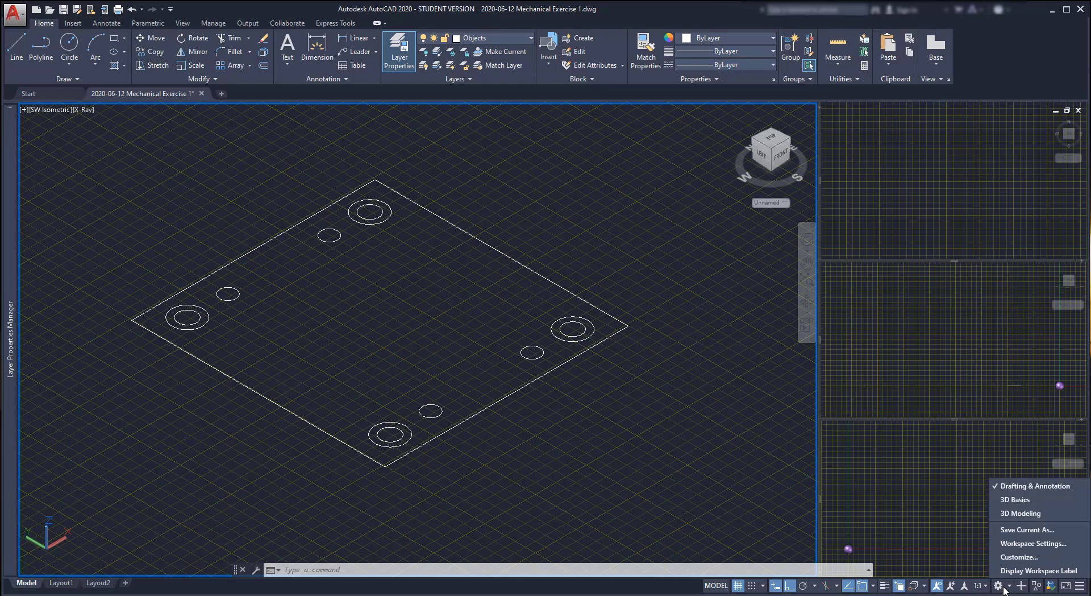
left_click(1045, 513)
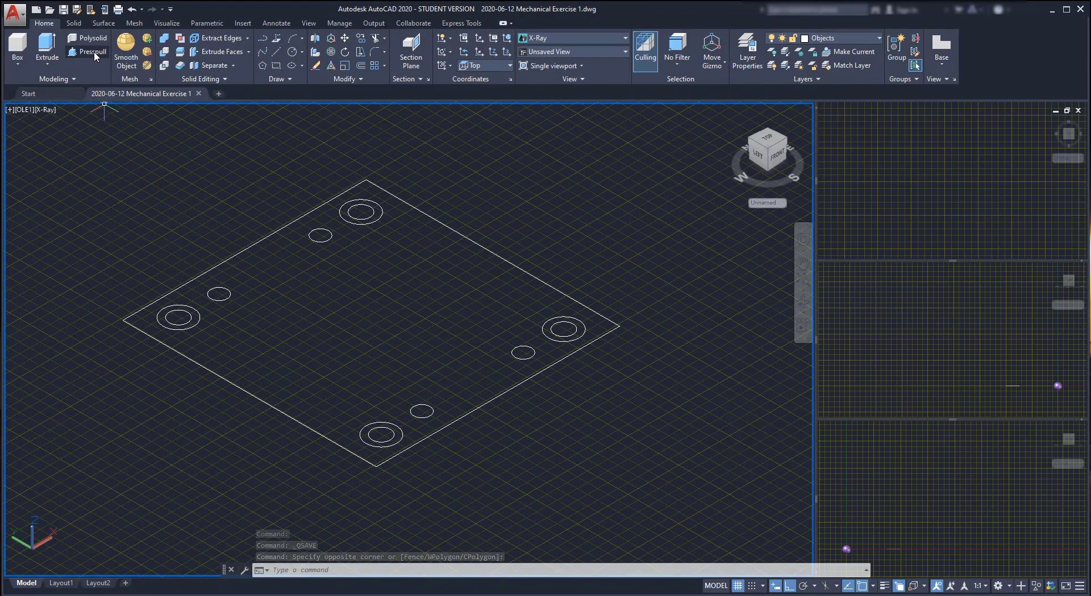
left_click(93, 52)
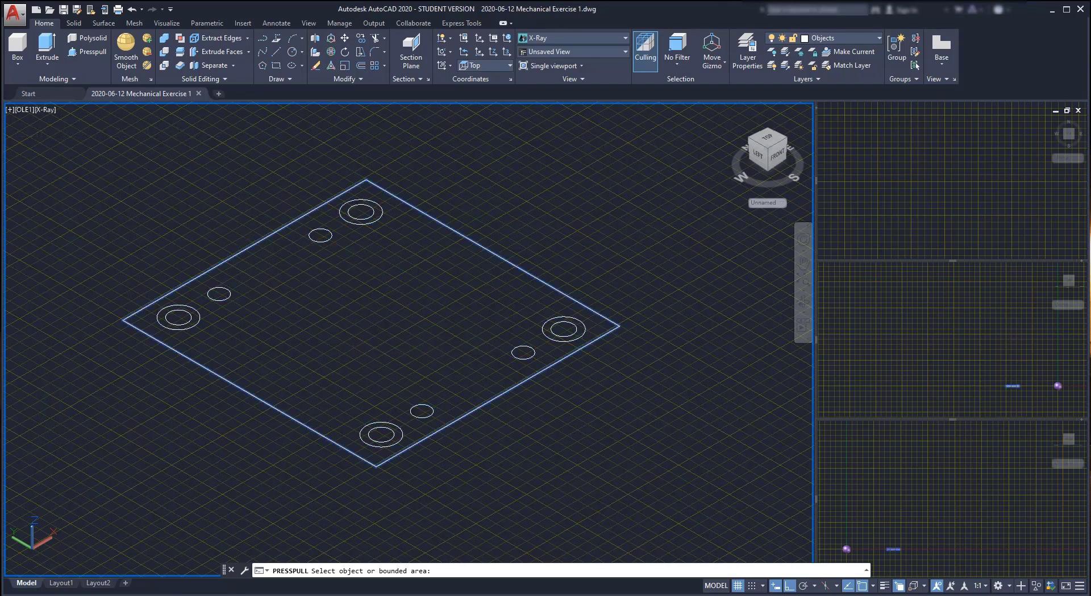
left_click(351, 316)
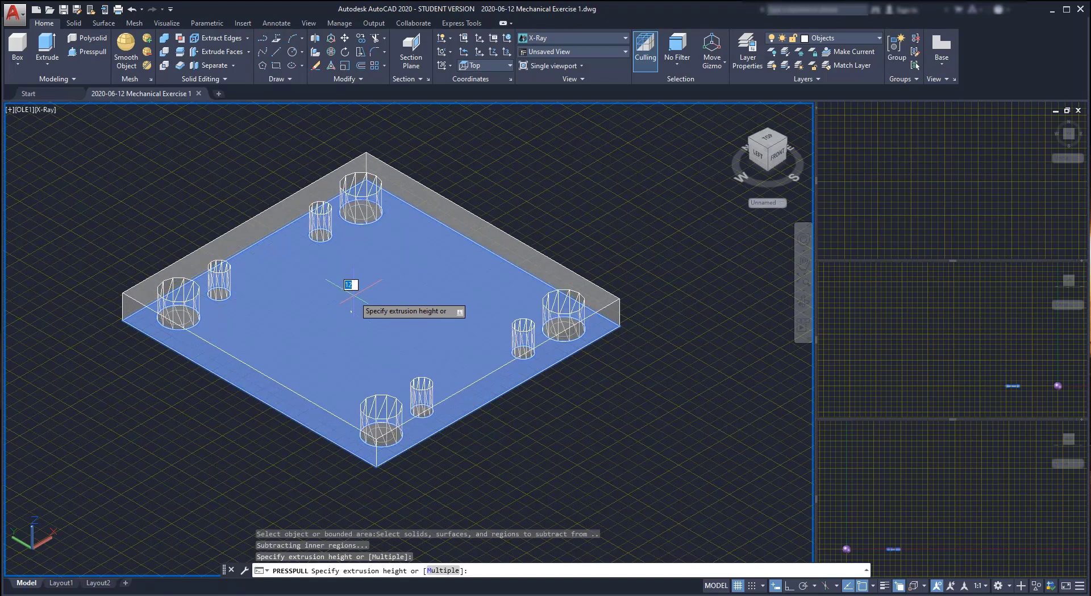
type("10")
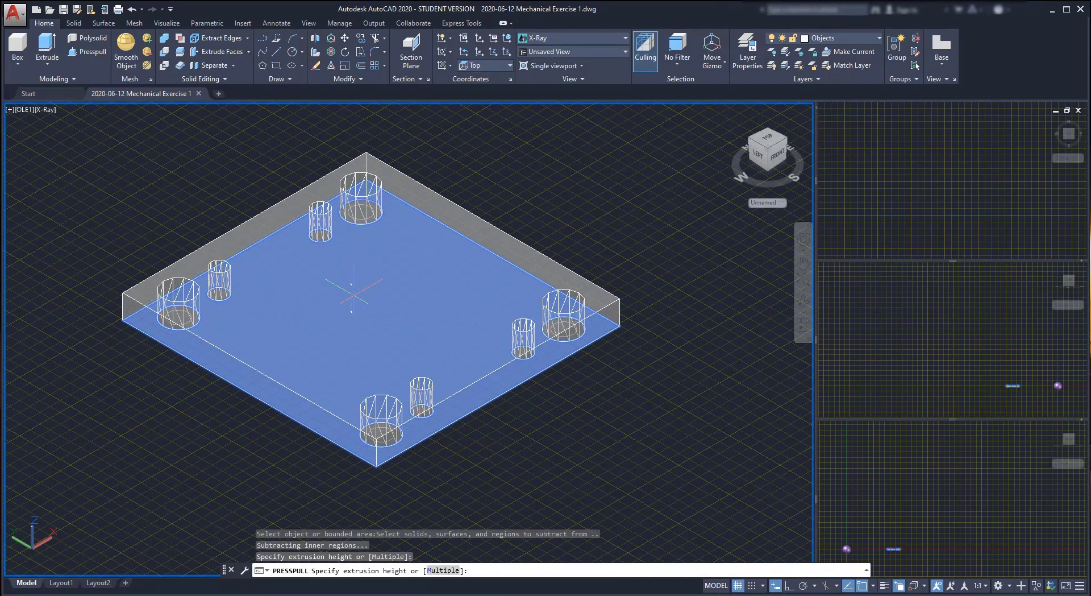
key("Return")
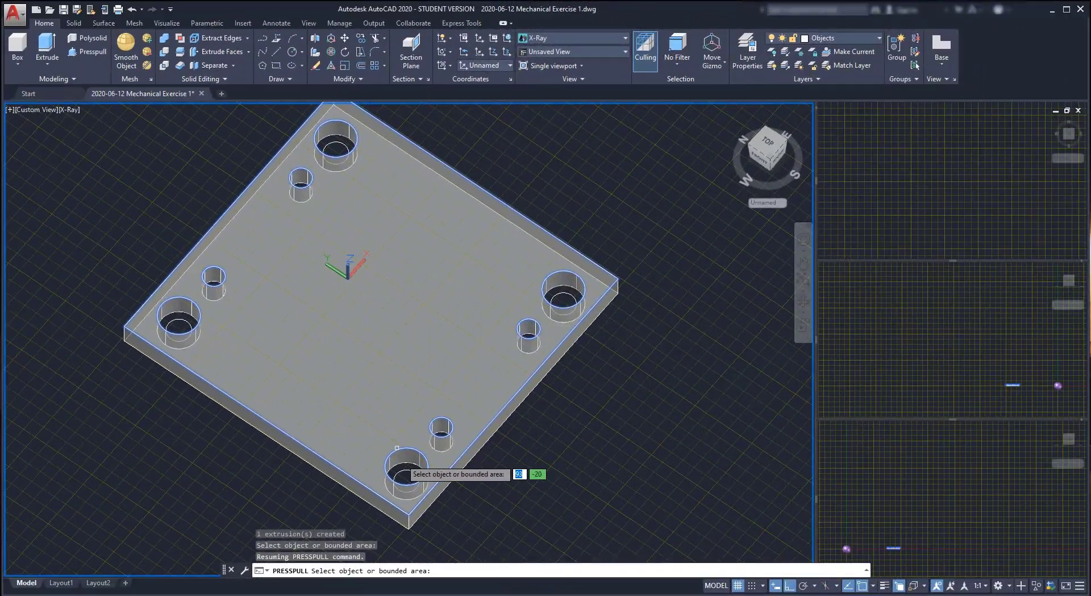
Presspull the four ring areas between the concentric circles in the corner holes together, using the Multiple option, to a height of 4.
scroll(417, 484, "up", 4)
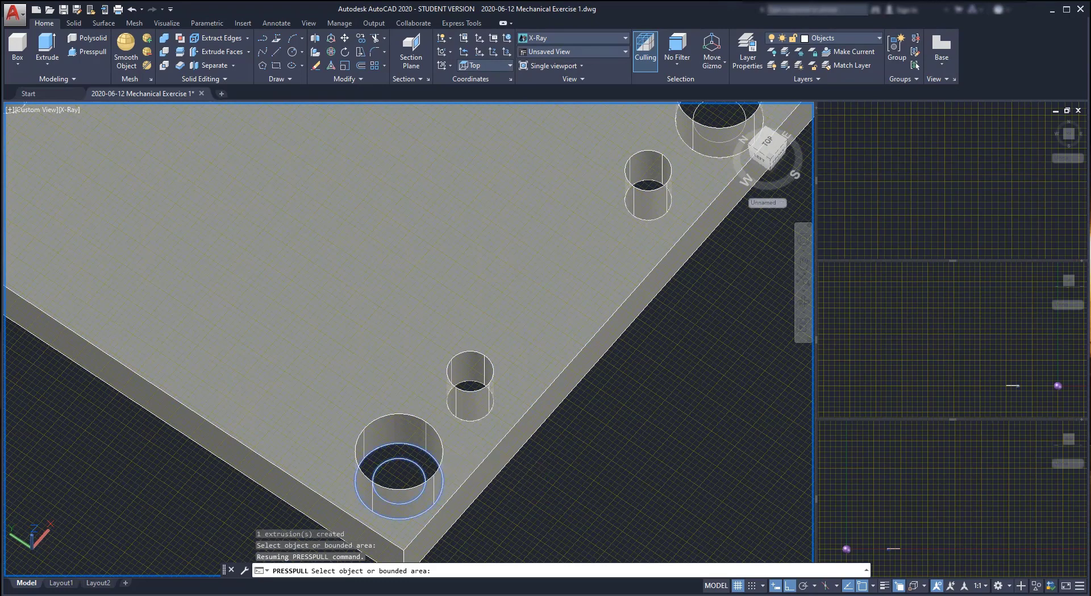
left_click(403, 448)
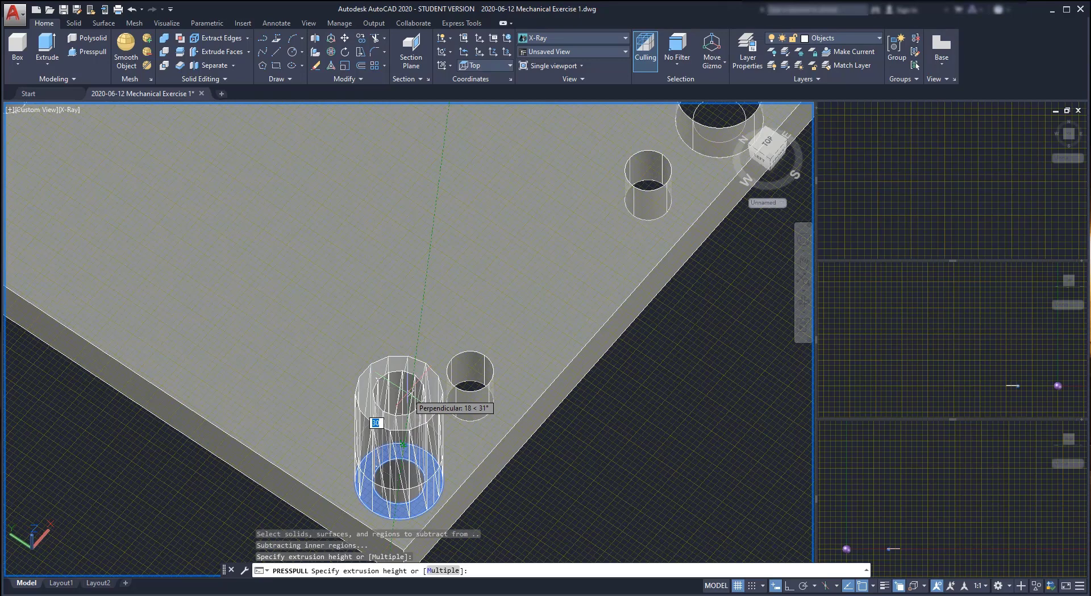
type("m")
key("Return")
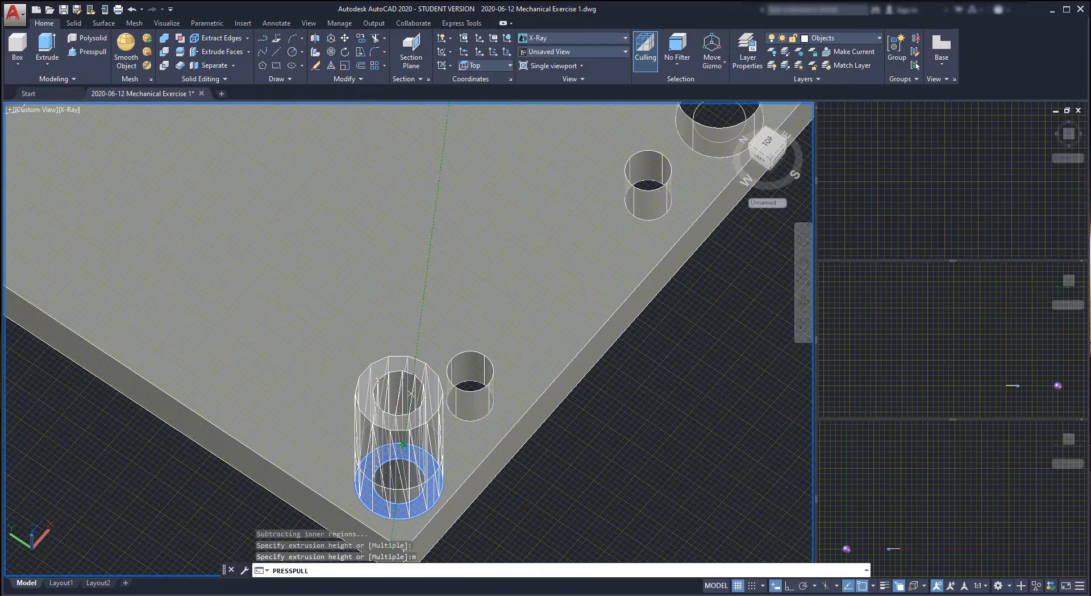
scroll(334, 387, "down", 2)
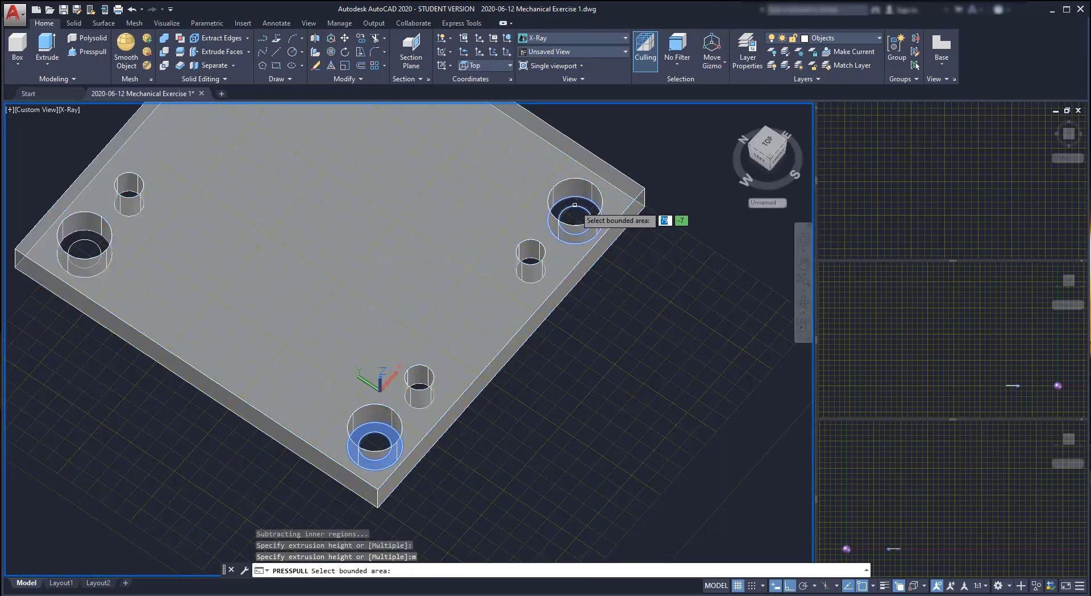
left_click(576, 204)
scroll(474, 133, "up", 8)
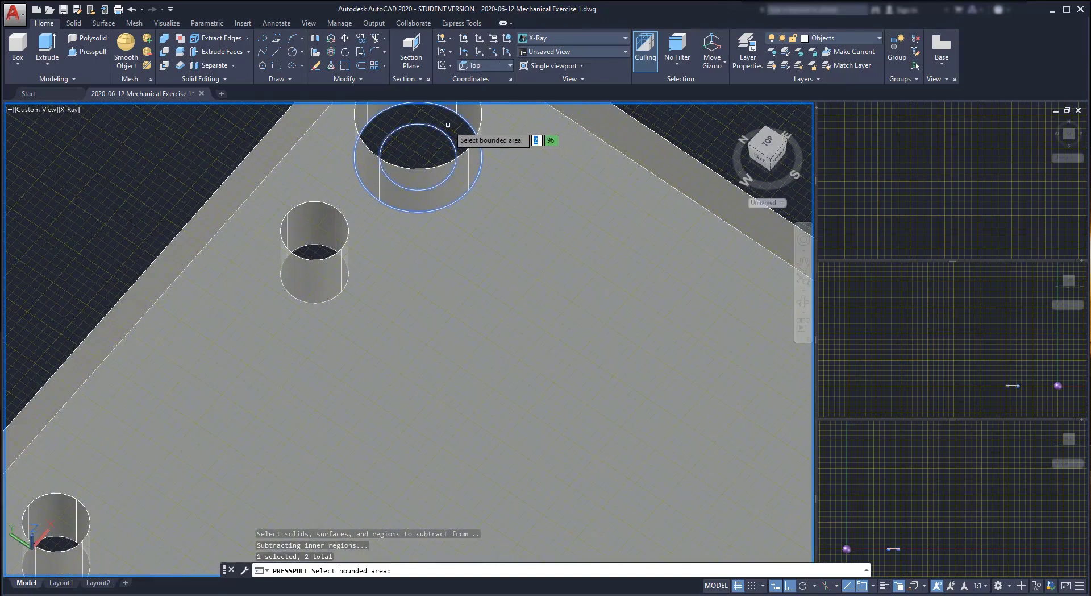
left_click(449, 128)
scroll(426, 182, "down", 6)
scroll(252, 330, "up", 4)
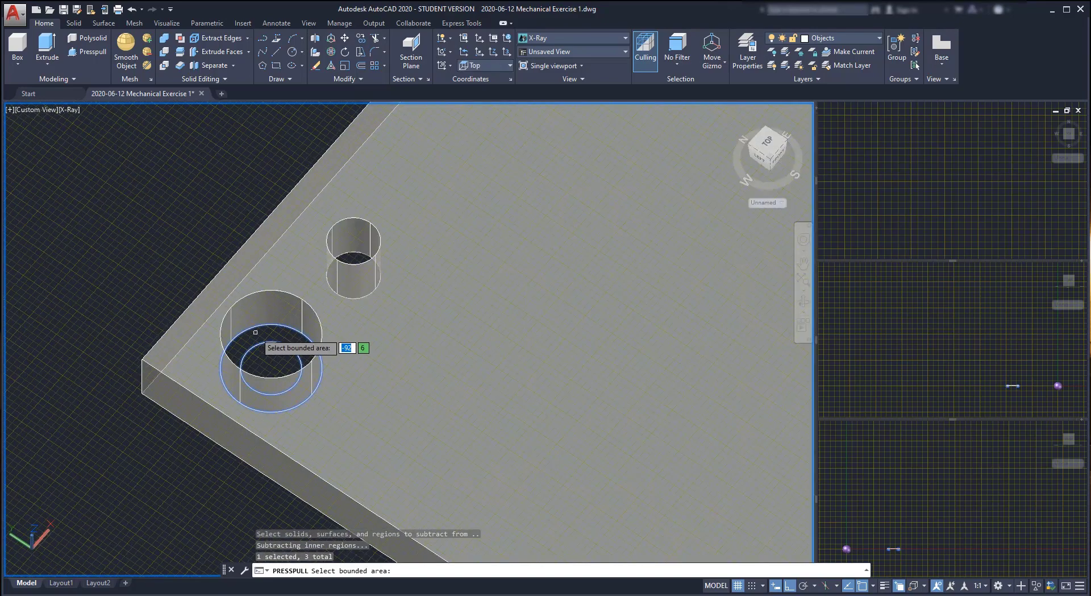
left_click(253, 331)
key("Return")
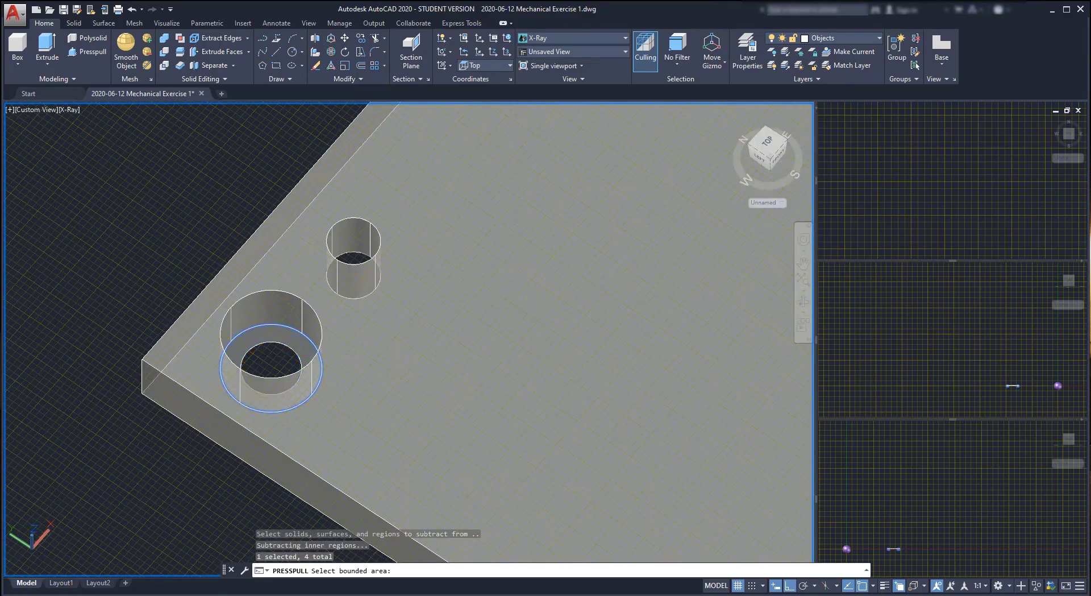
scroll(251, 327, "down", 3)
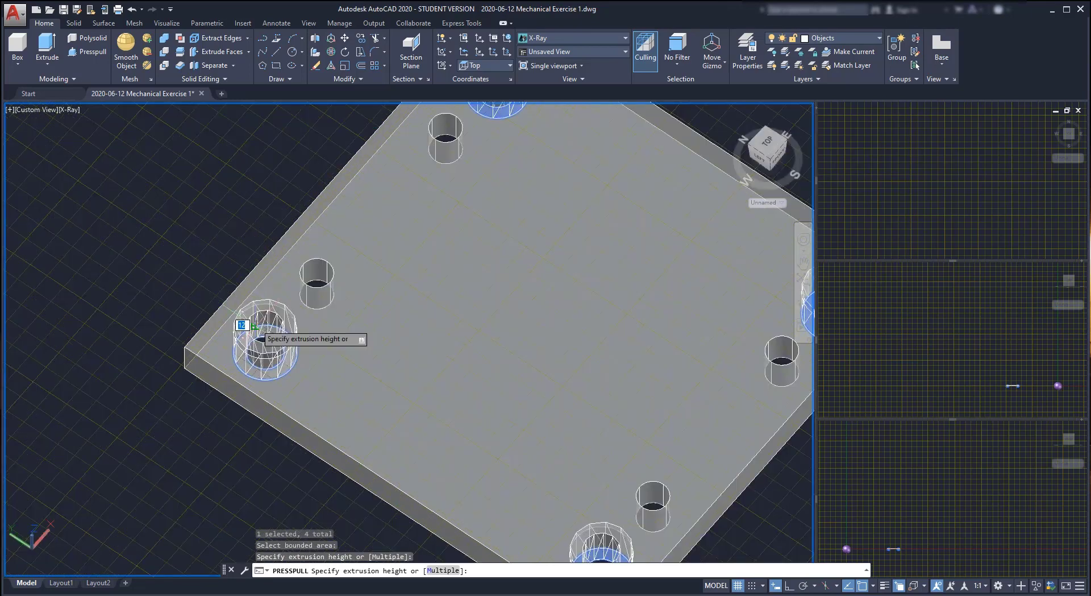
scroll(244, 315, "down", 2)
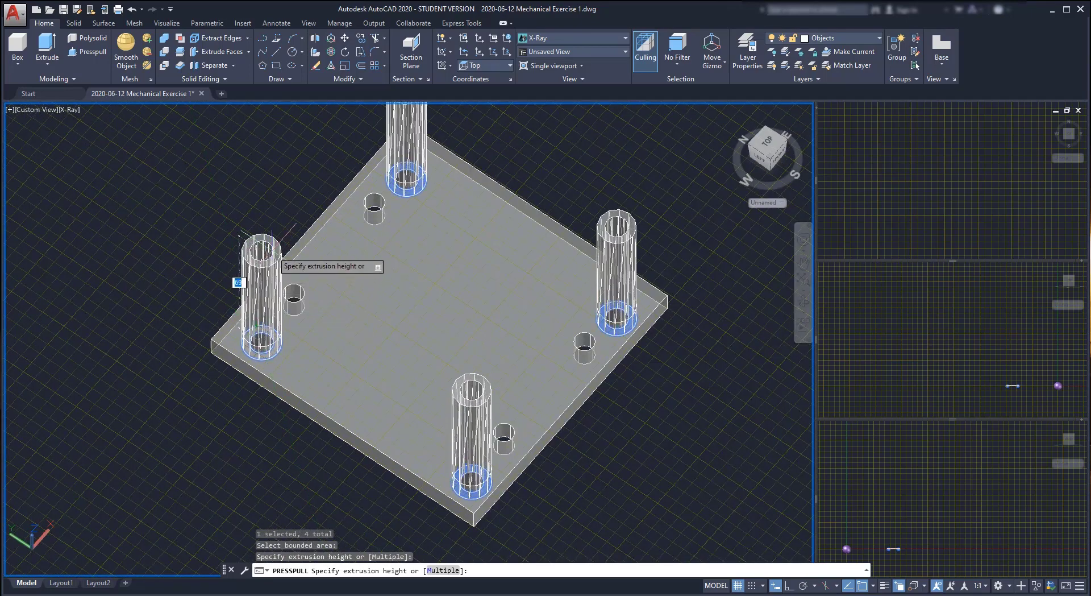
type("4")
key("Return")
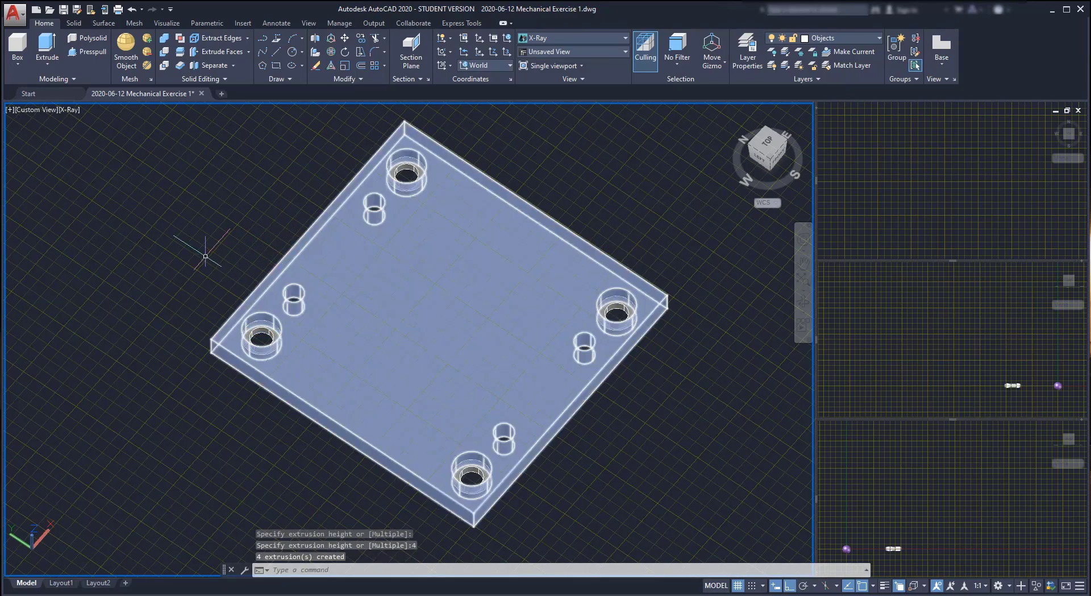
Turn on polar tracking and move the UCS origin to the nearest upper corner of the plate, aligned to its top face.
middle_click_drag(206, 256, 281, 354, "shift")
scroll(281, 353, "up", 6)
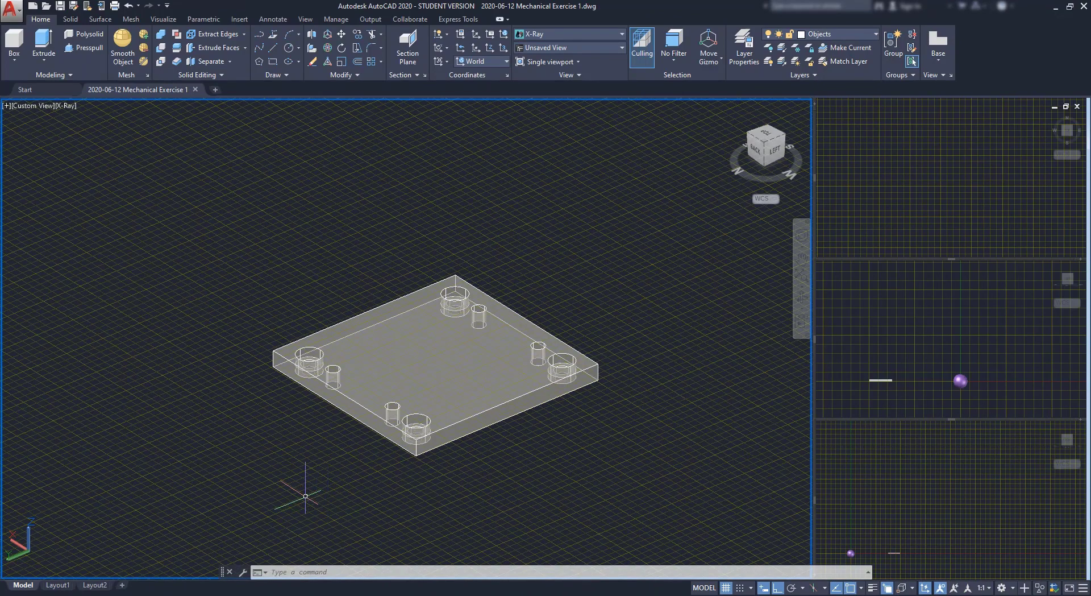
left_click(27, 549)
left_click(29, 551)
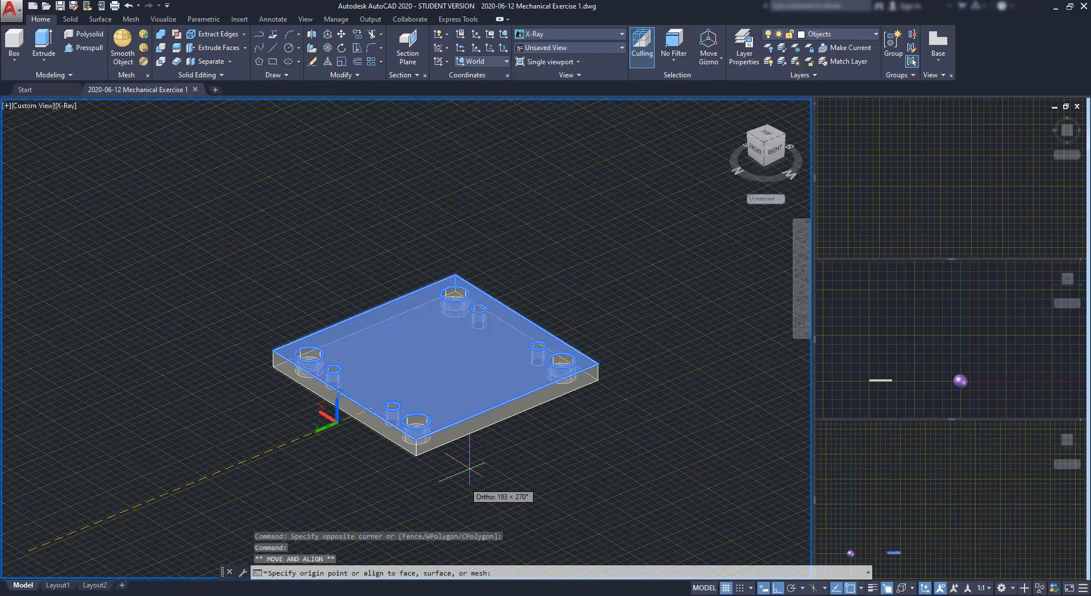
scroll(445, 464, "up", 3)
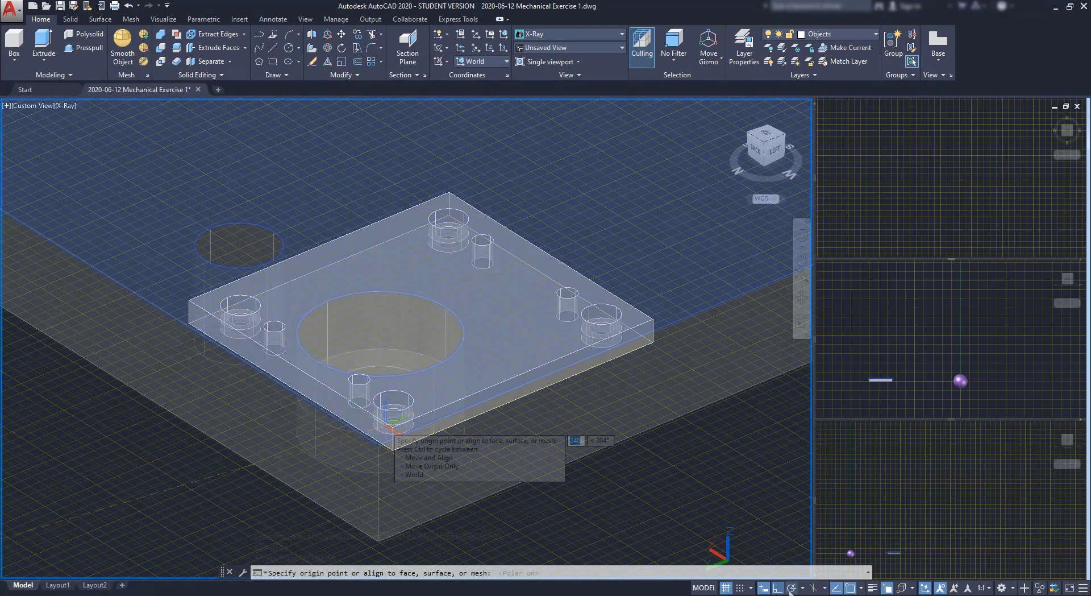
key("F10")
left_click(378, 443)
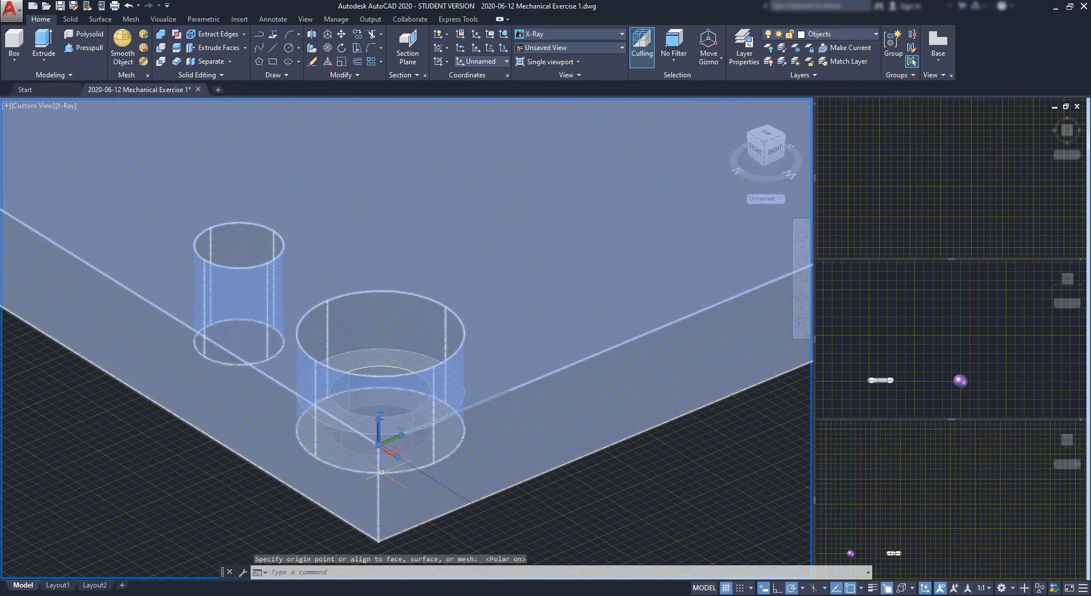
Point the UCS Y axis vertically upward and its X axis along the plate's right-front top edge.
scroll(402, 450, "down", 5)
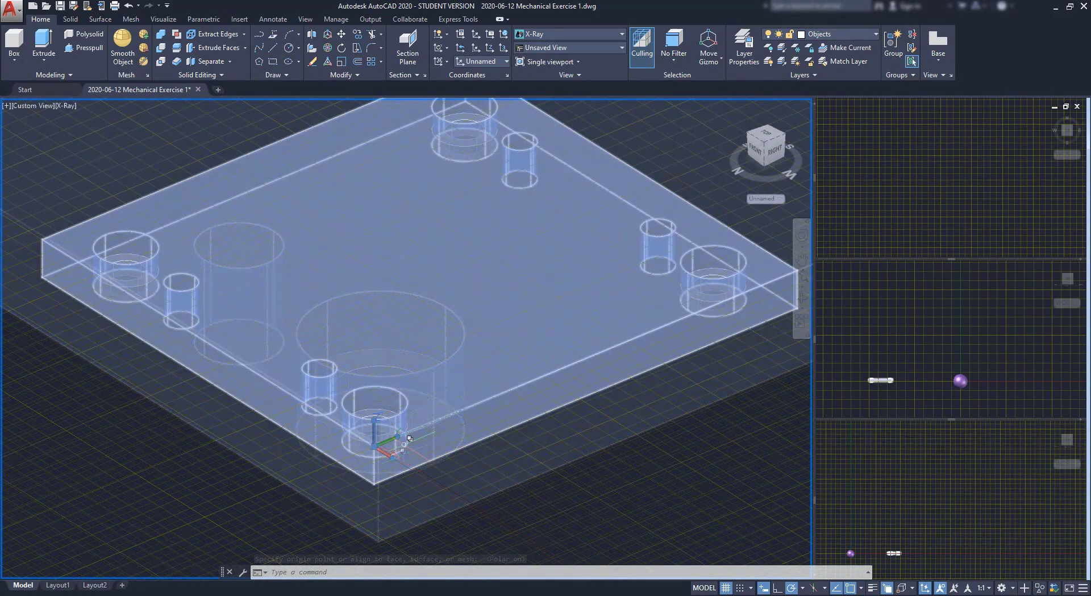
mouse_move(403, 430)
left_click(447, 456)
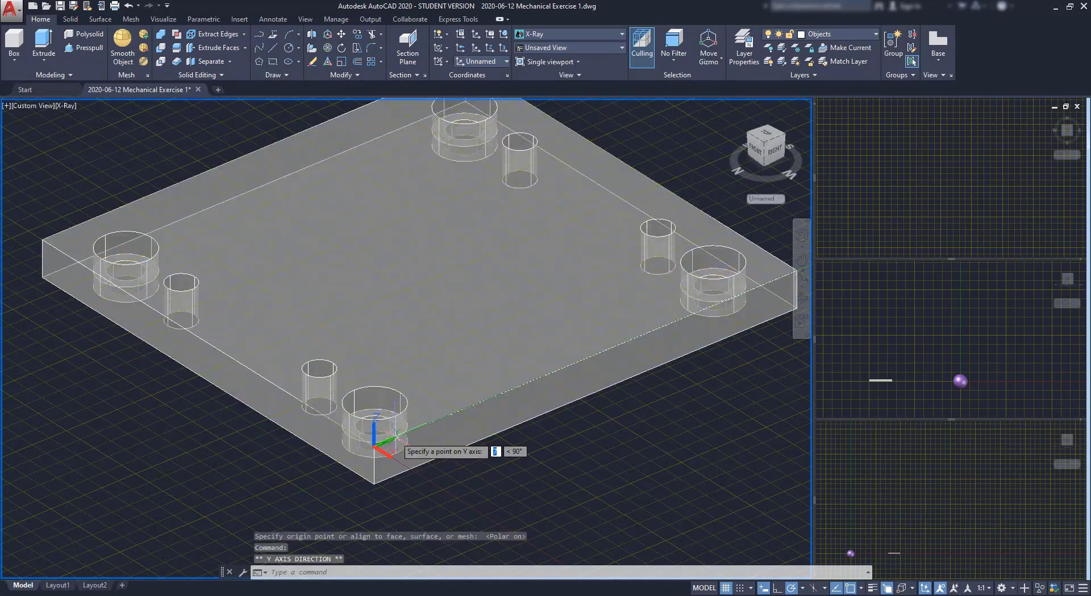
left_click(371, 299)
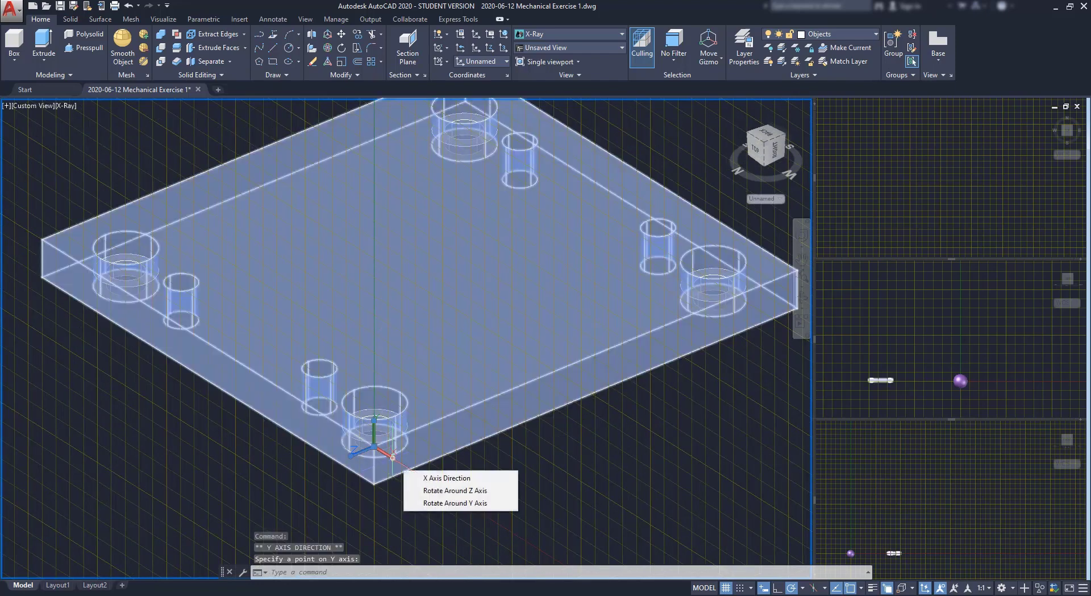
left_click(391, 456)
scroll(391, 456, "down", 5)
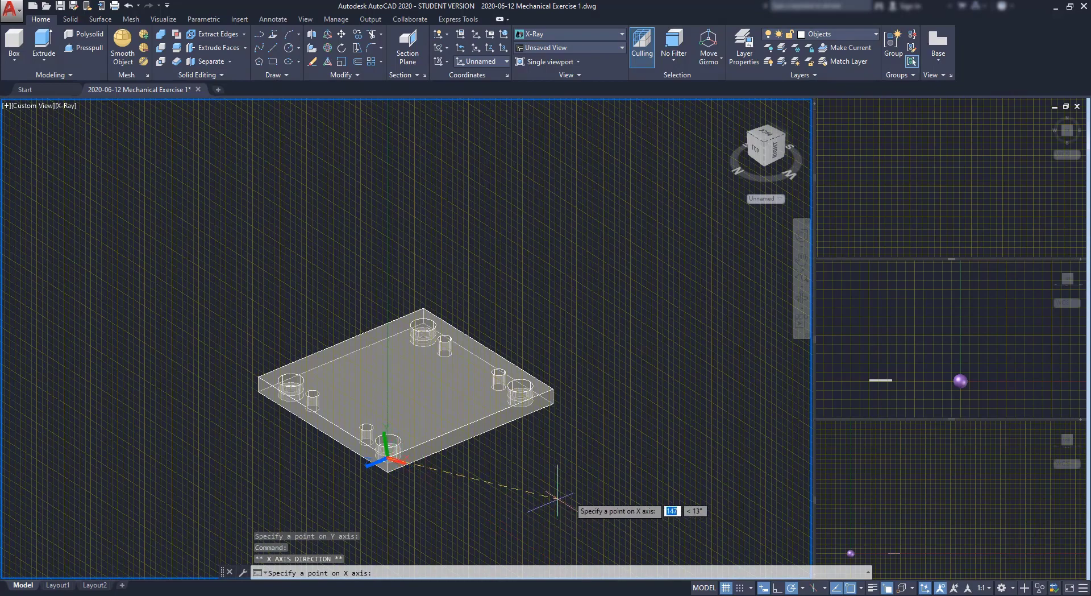
left_click(634, 354)
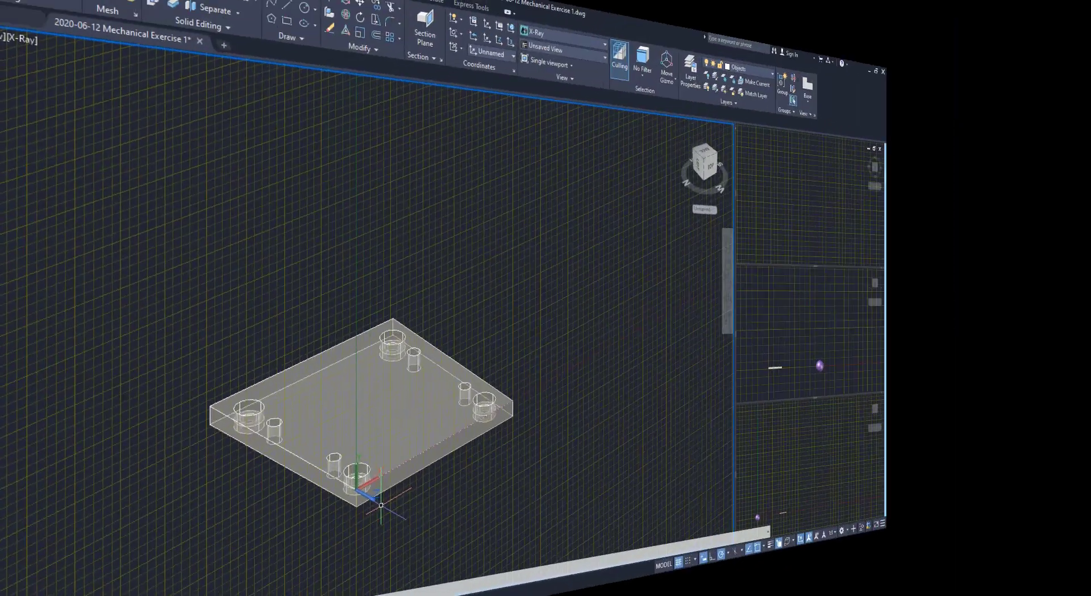
scroll(362, 484, "down", 5)
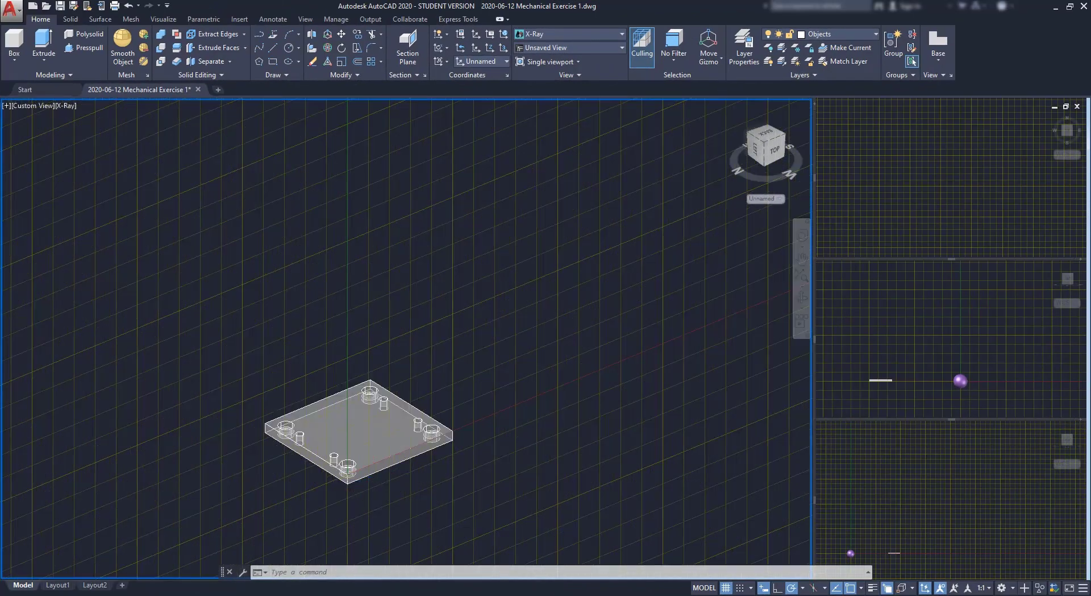
Select the whole base plate with its corner-hole geometry and hide these objects from the view.
left_click(450, 514)
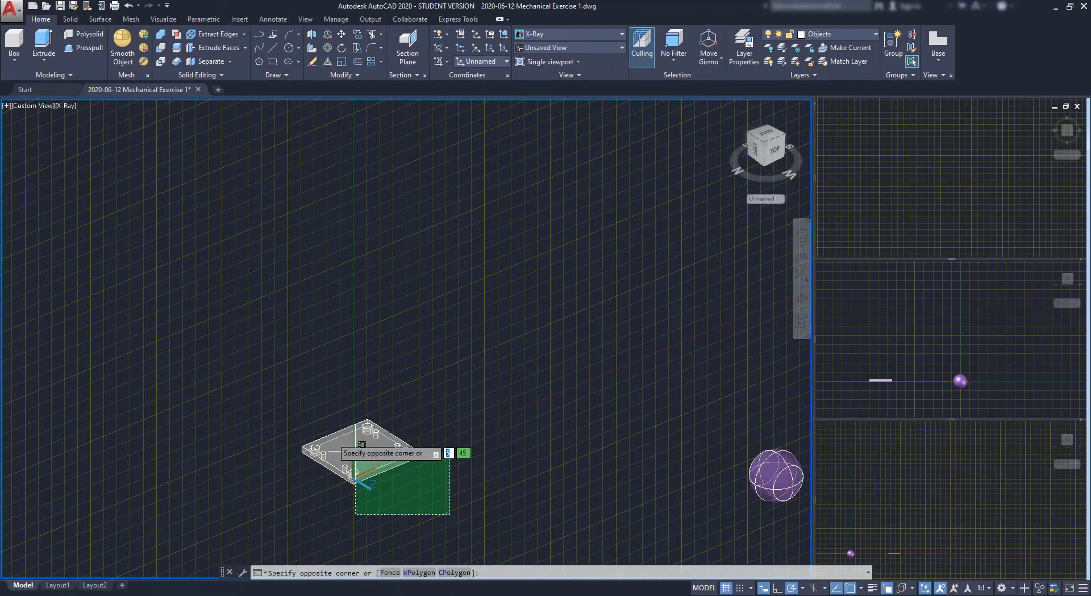
left_click(250, 393)
right_click(250, 392)
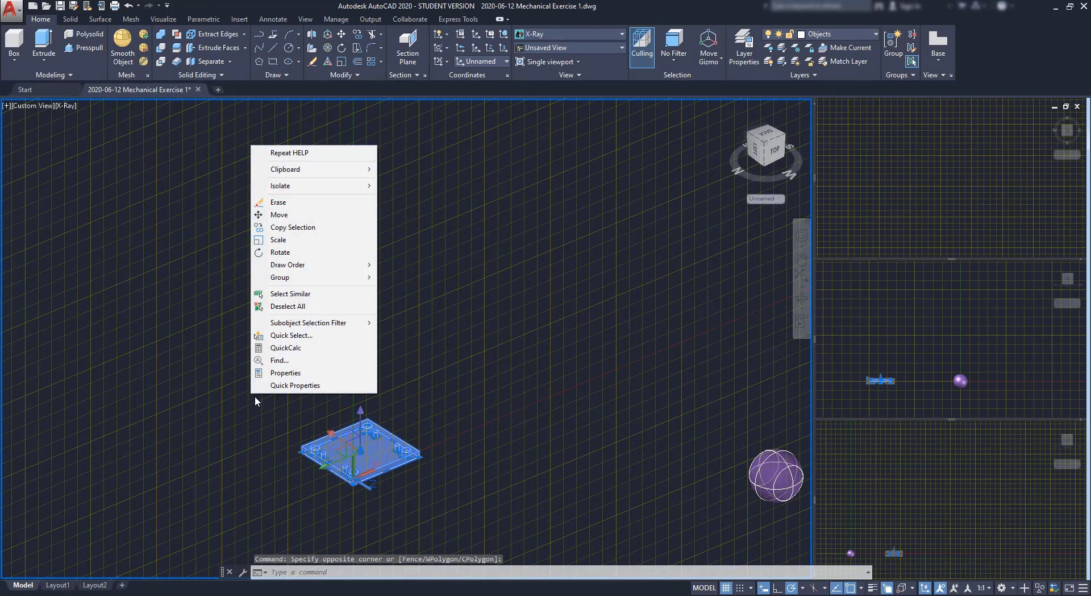
mouse_move(361, 188)
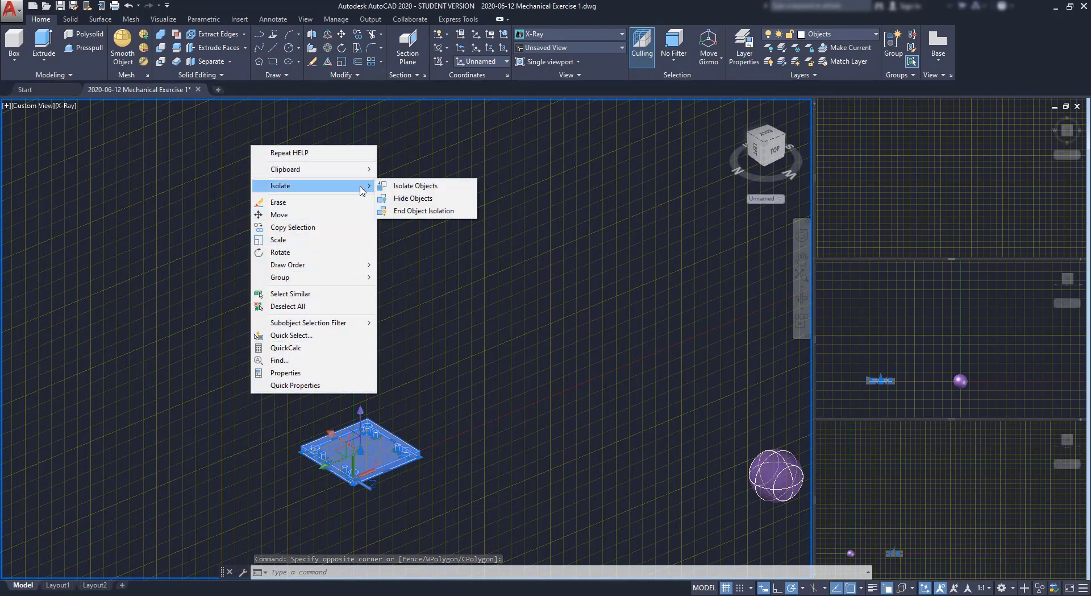
left_click(444, 202)
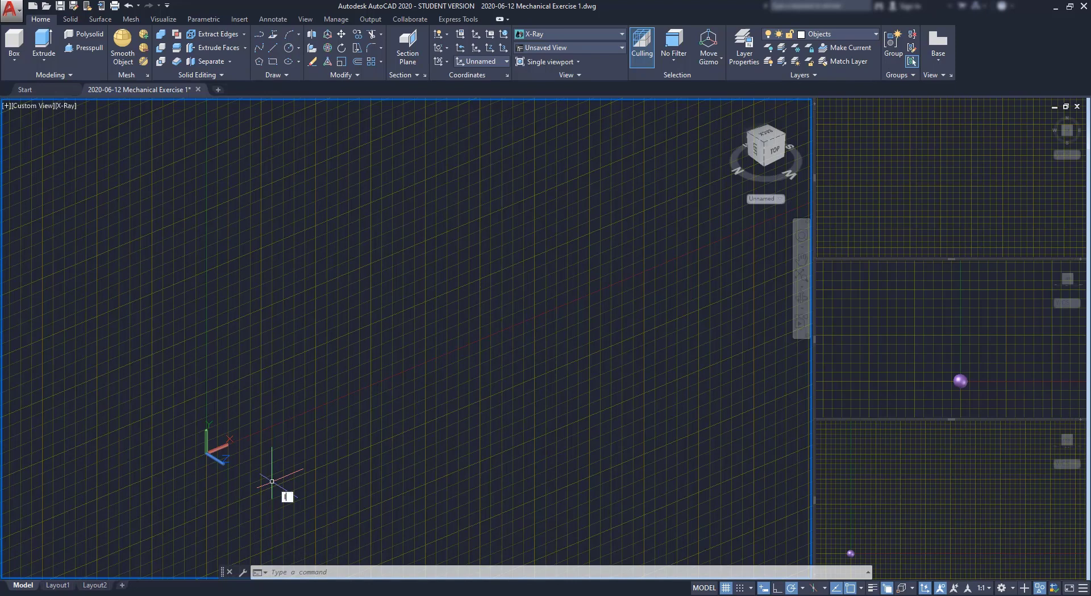
Start drawing a line on the vertical UCS plane for the upright feature.
type("L")
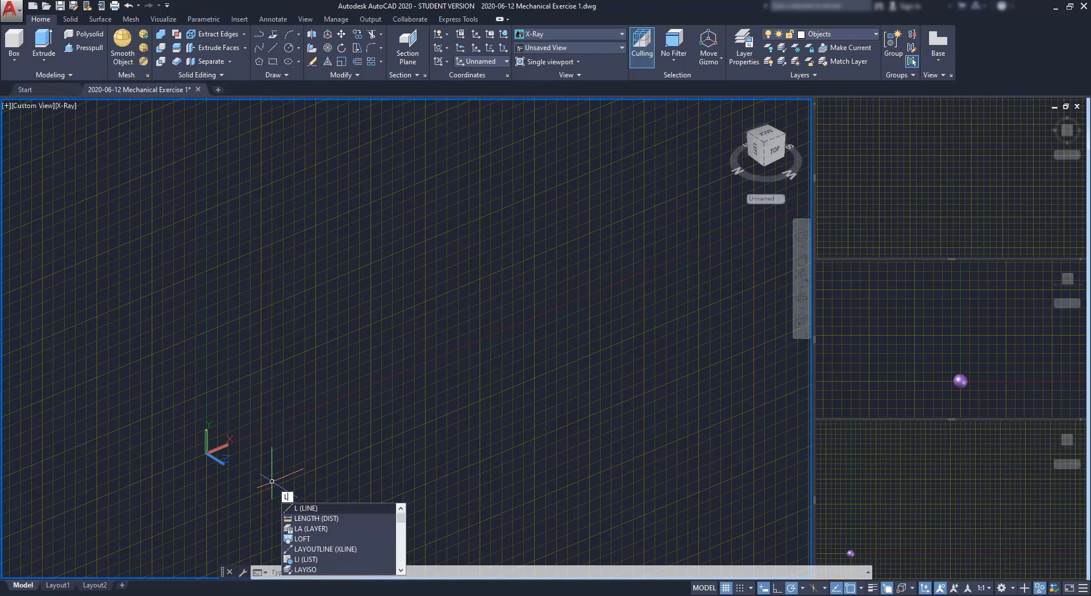
key("Return")
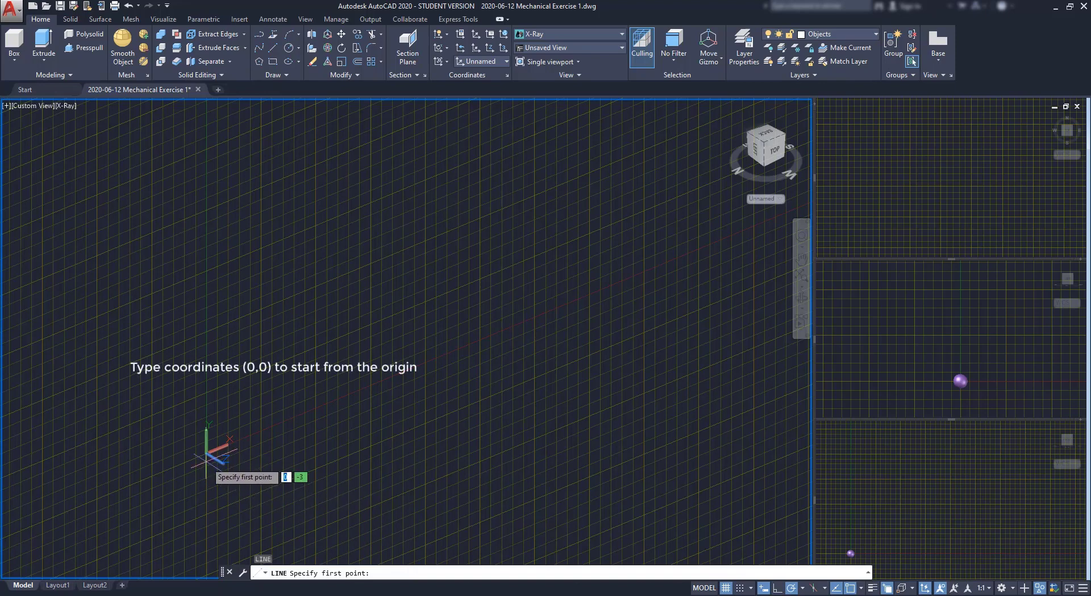
Start a line profile at 0,0 with Ortho on, drawing 65 up, 37.5 along positive X, and 50 down.
type("0,0")
key("Return")
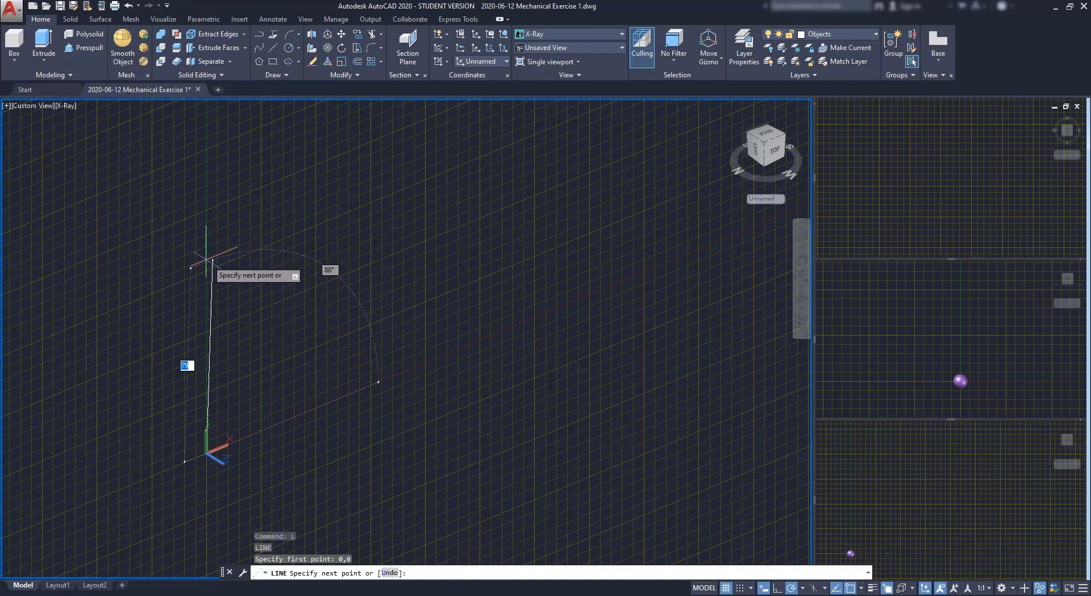
key("F8")
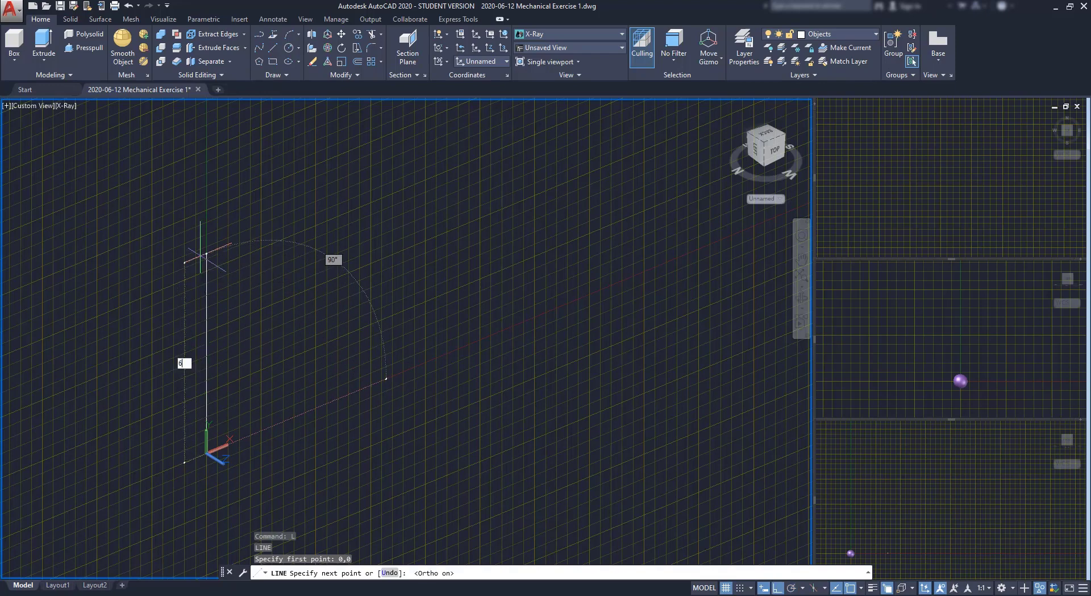
type("65")
key("Return")
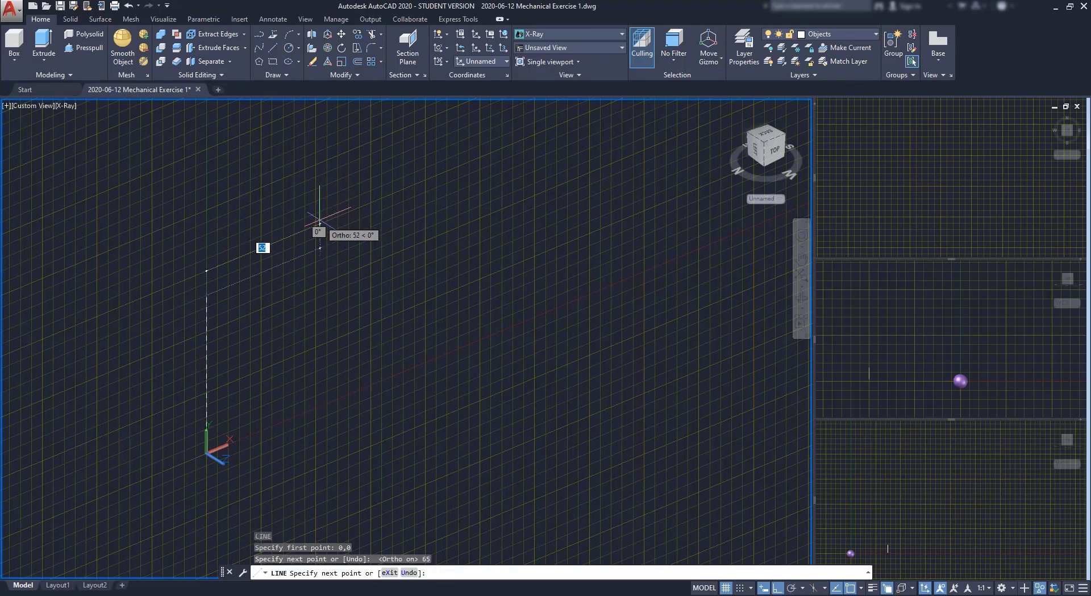
type("37.5")
key("Return")
type("50")
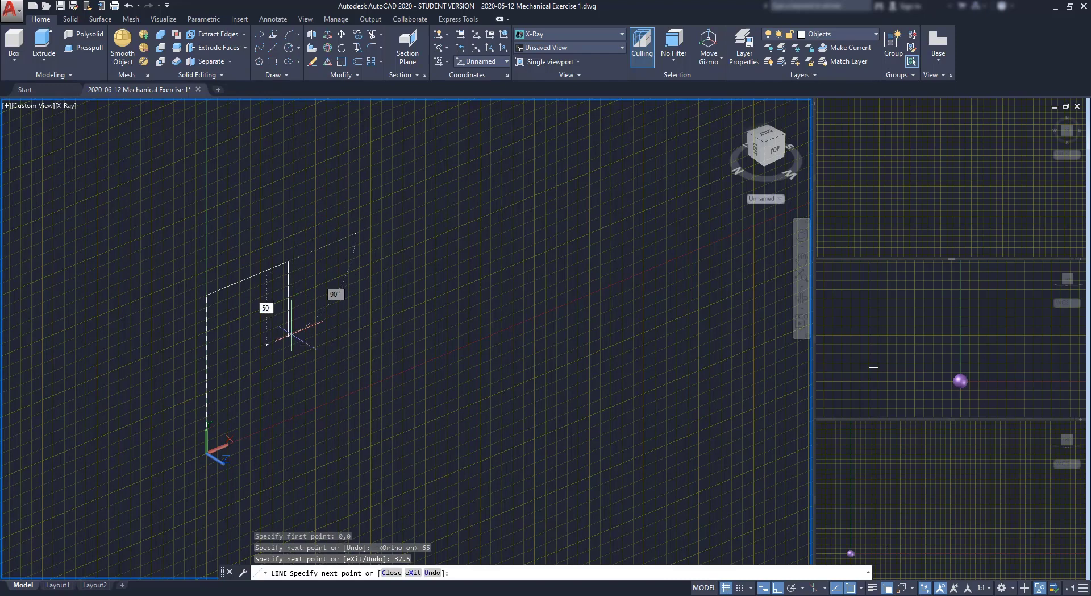
key("Return")
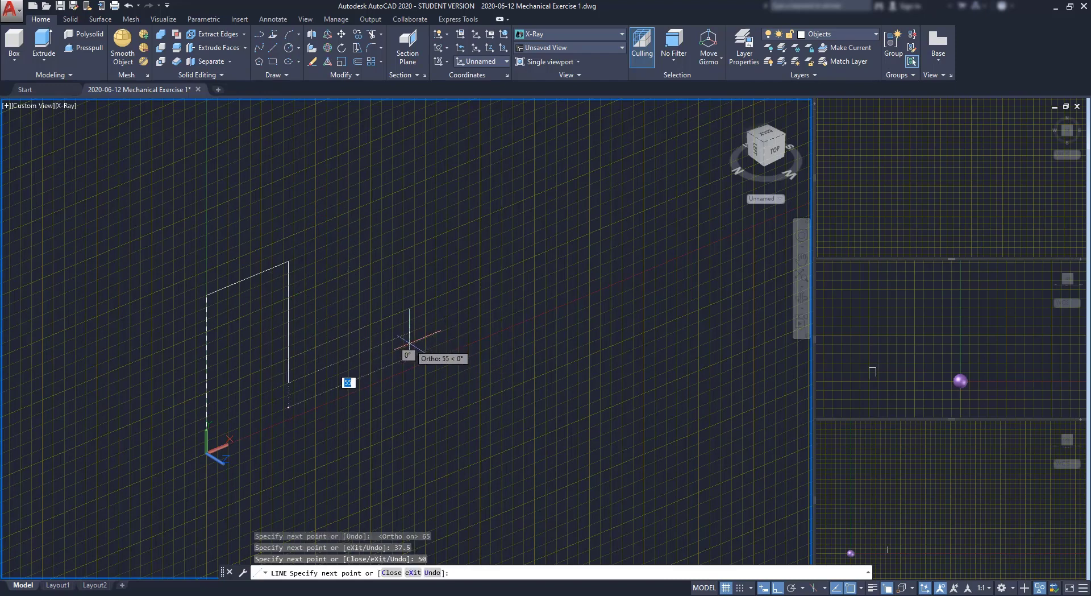
Continue the profile 50 along positive X, 50 up, 37.5 along X and 65 down, closing it at the origin.
type("50")
key("Return")
type("50")
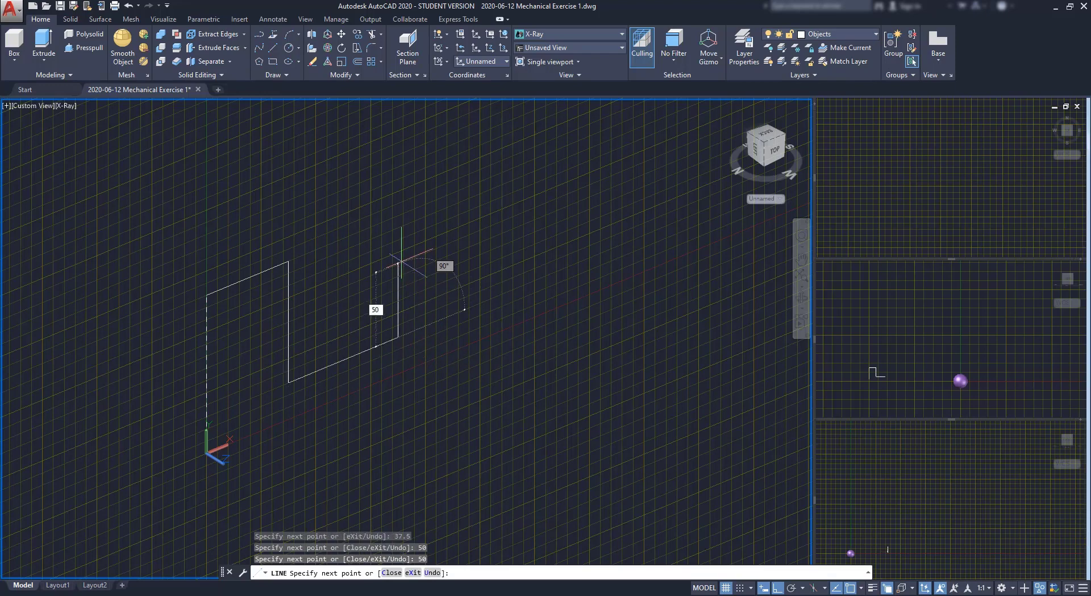
key("Return")
type("37.5")
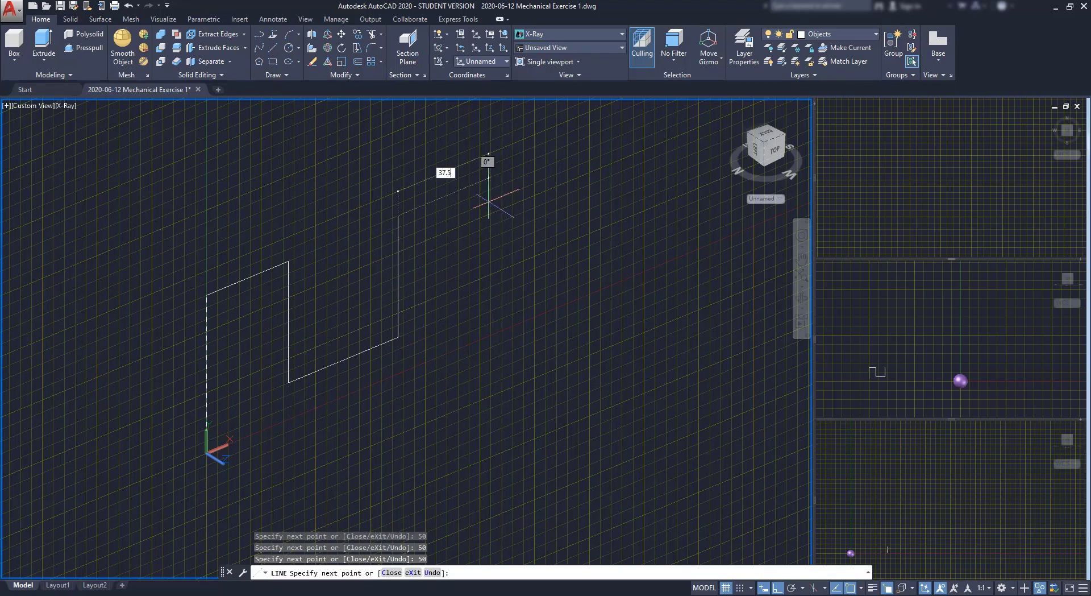
key("Return")
type("65")
key("Return")
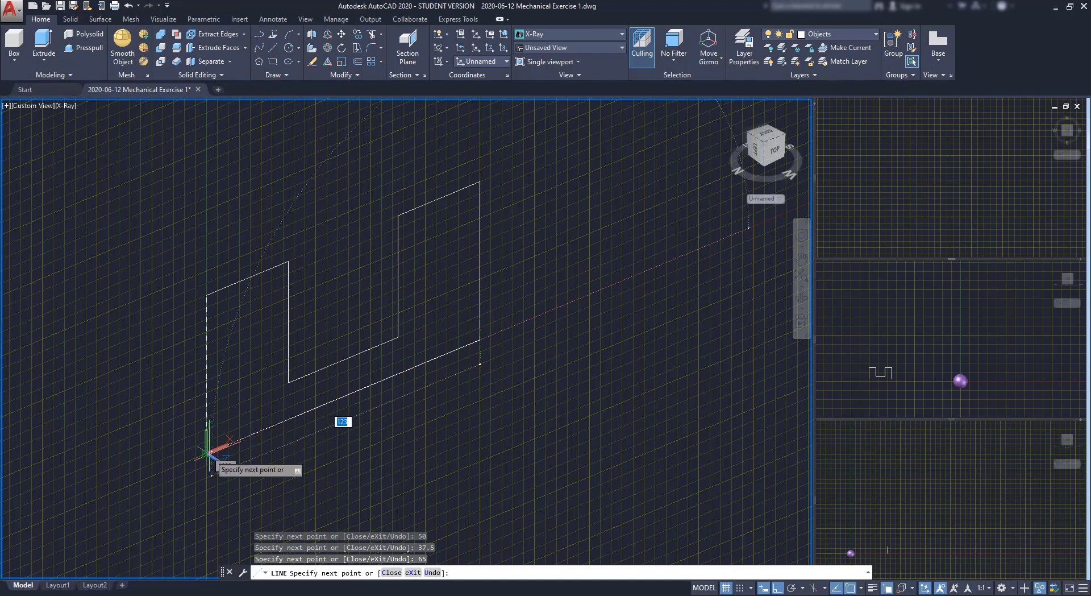
key("Return")
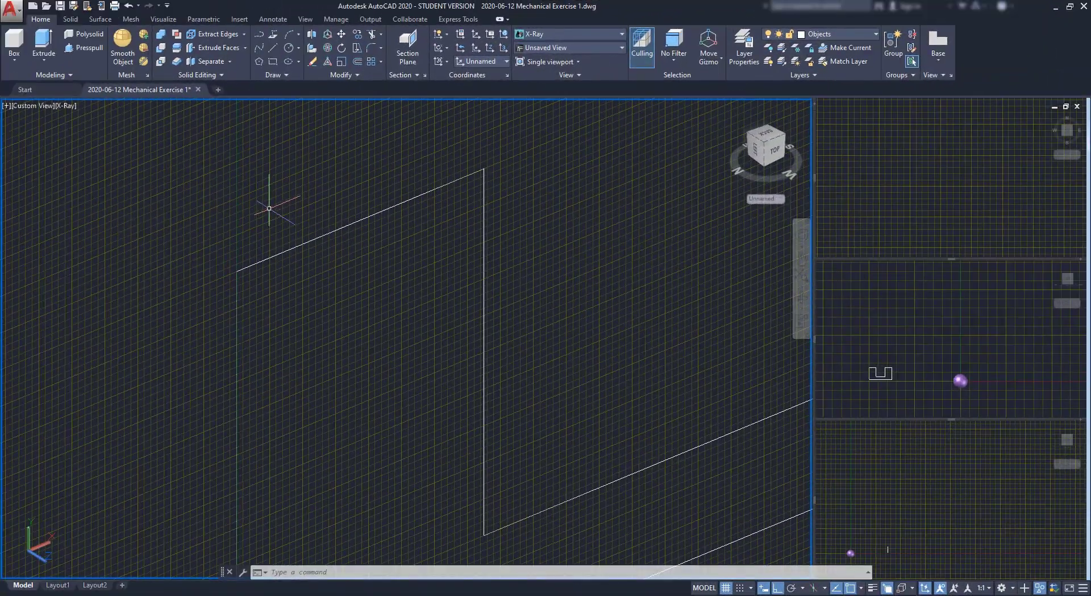
Draw a 25-long vertical helper line downward, starting 19.5 along the left upright's top edge from its outer corner.
type("L")
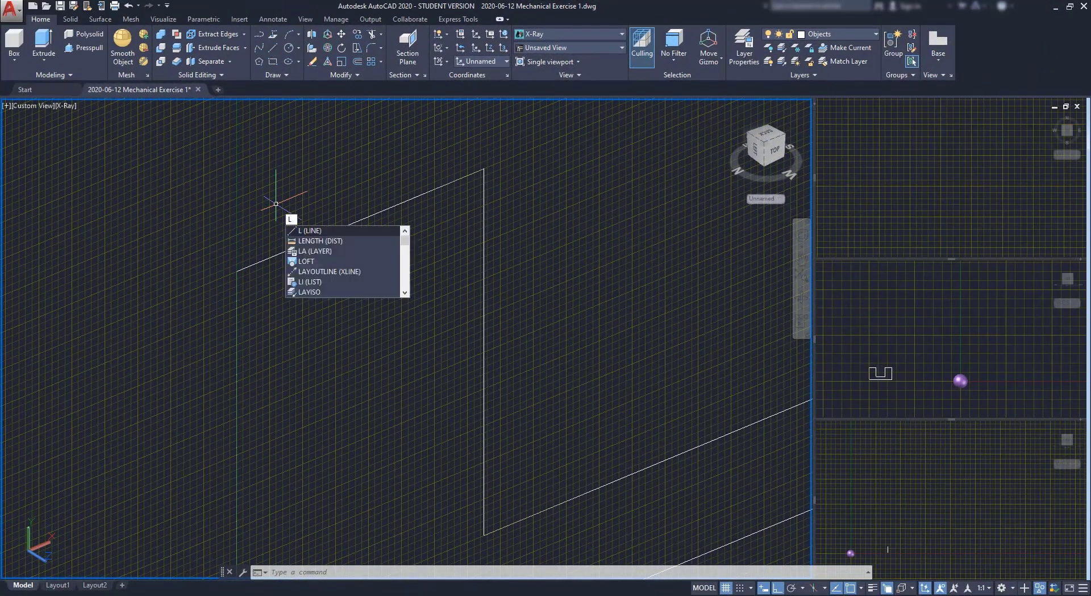
key("Return")
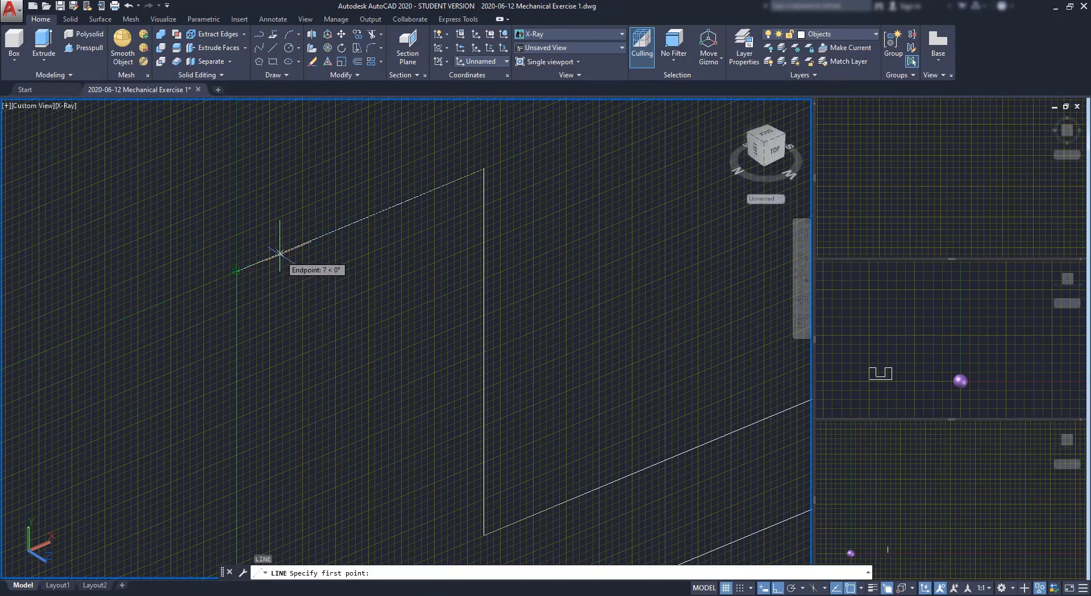
type("19,")
type("5")
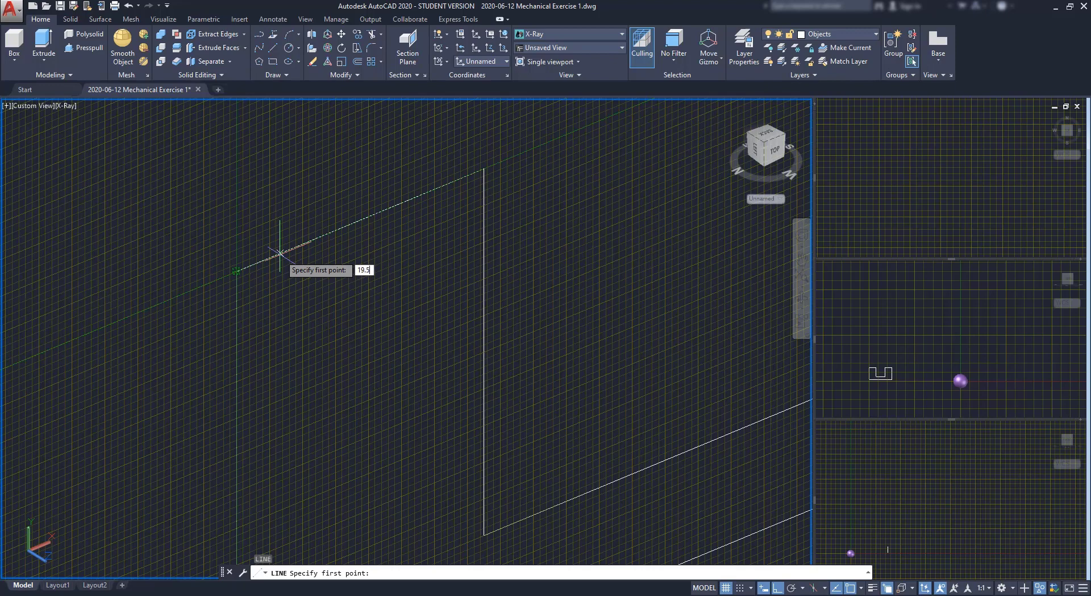
key("Return")
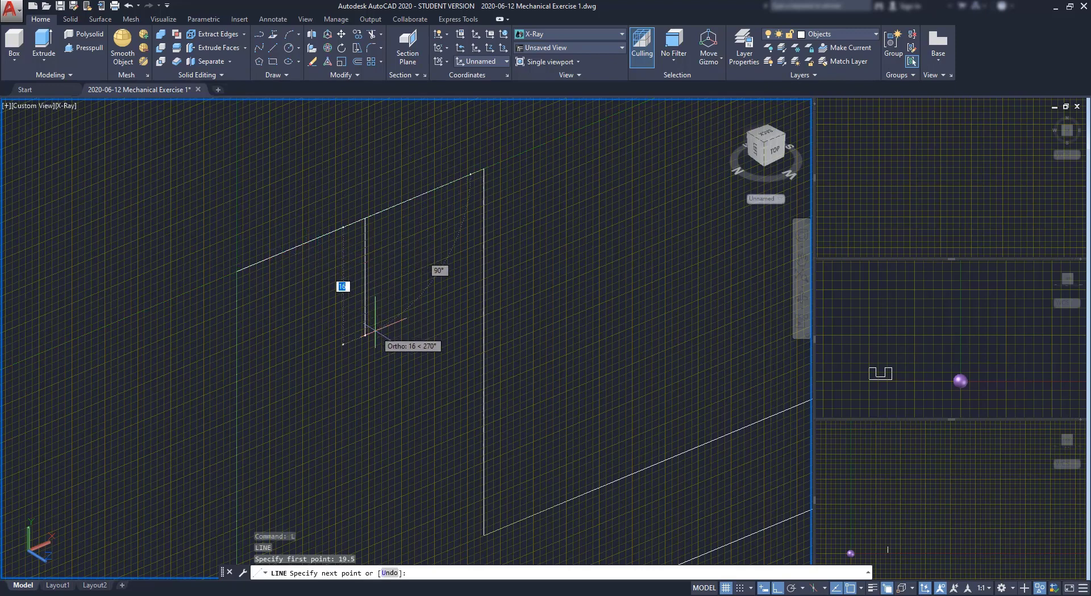
type("25")
key("Return")
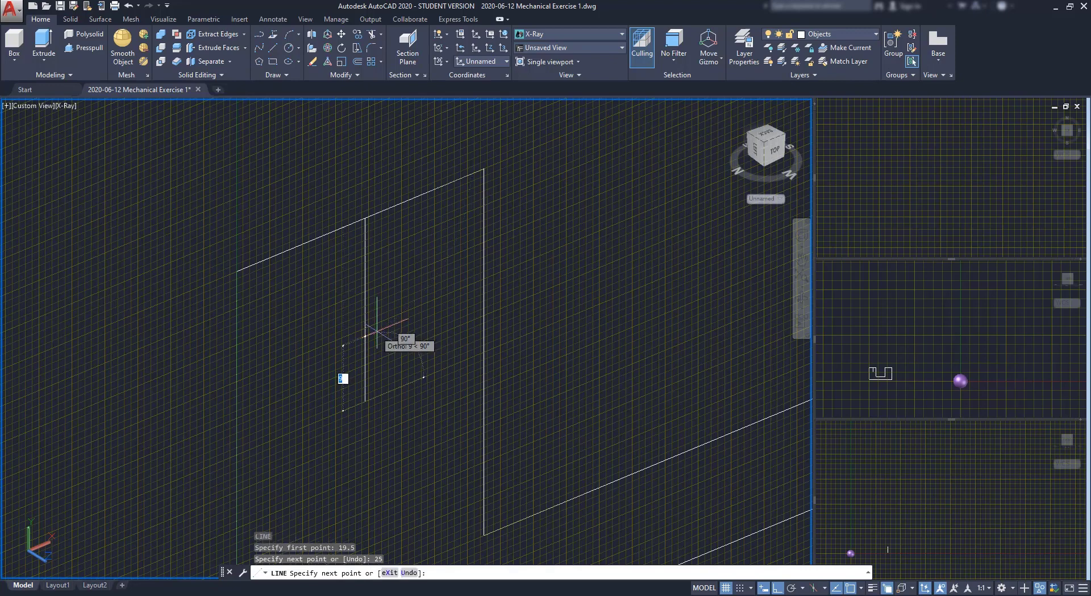
key("Escape")
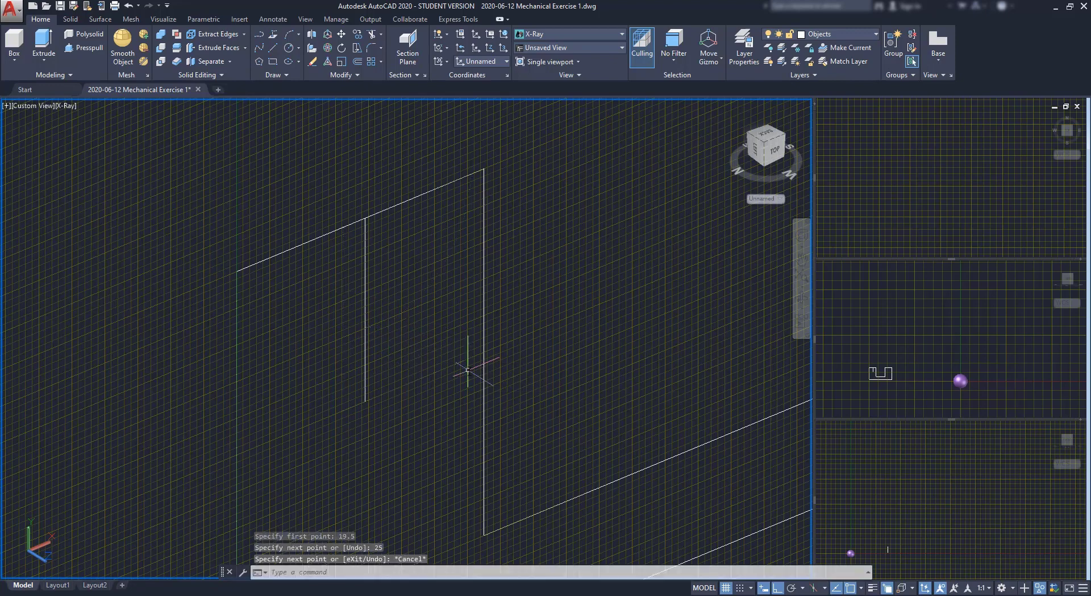
Draw a circle with a diameter of 28 centred on the lower end of the helper line.
type("c")
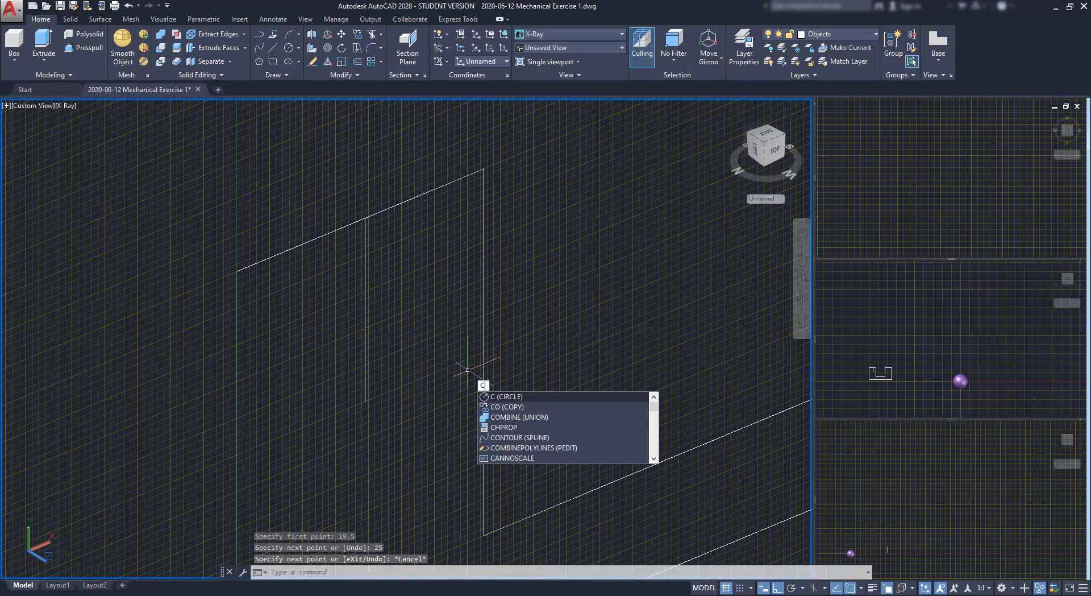
key("Return")
left_click(365, 401)
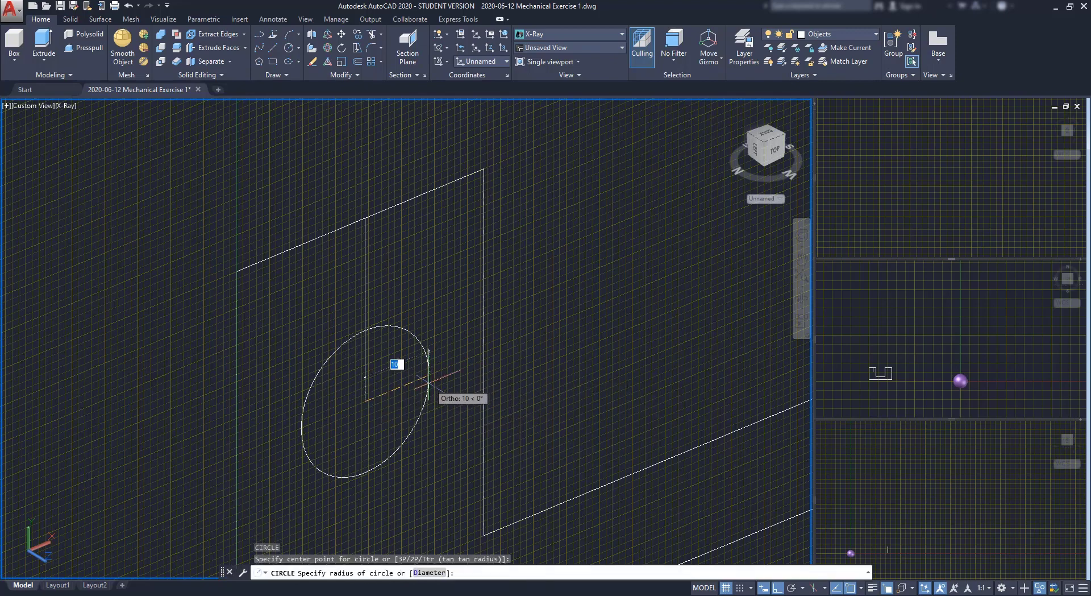
type("d")
key("Return")
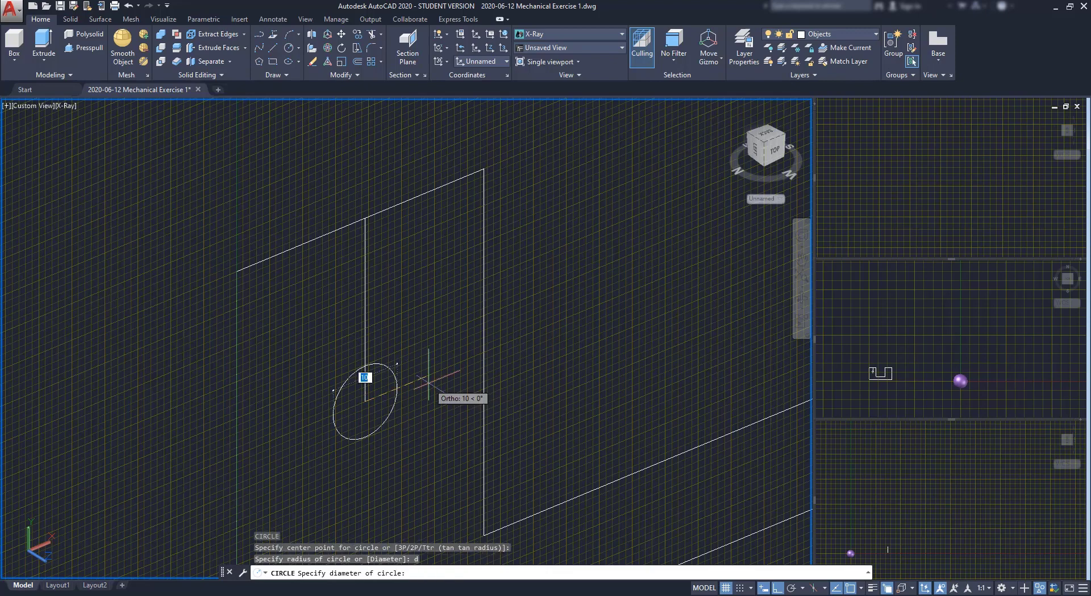
type("2")
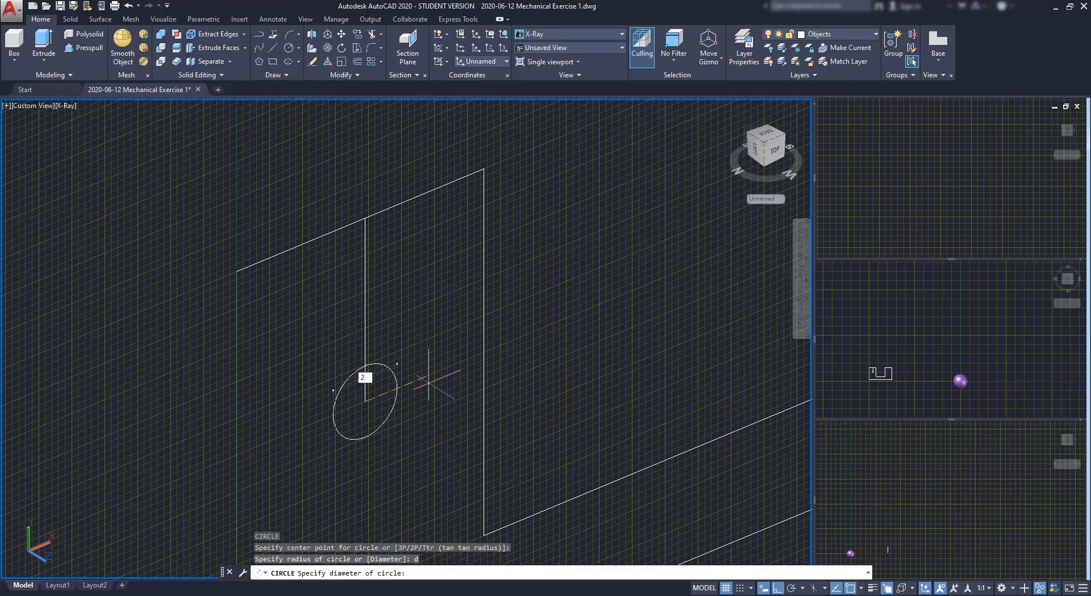
type("8")
key("Return")
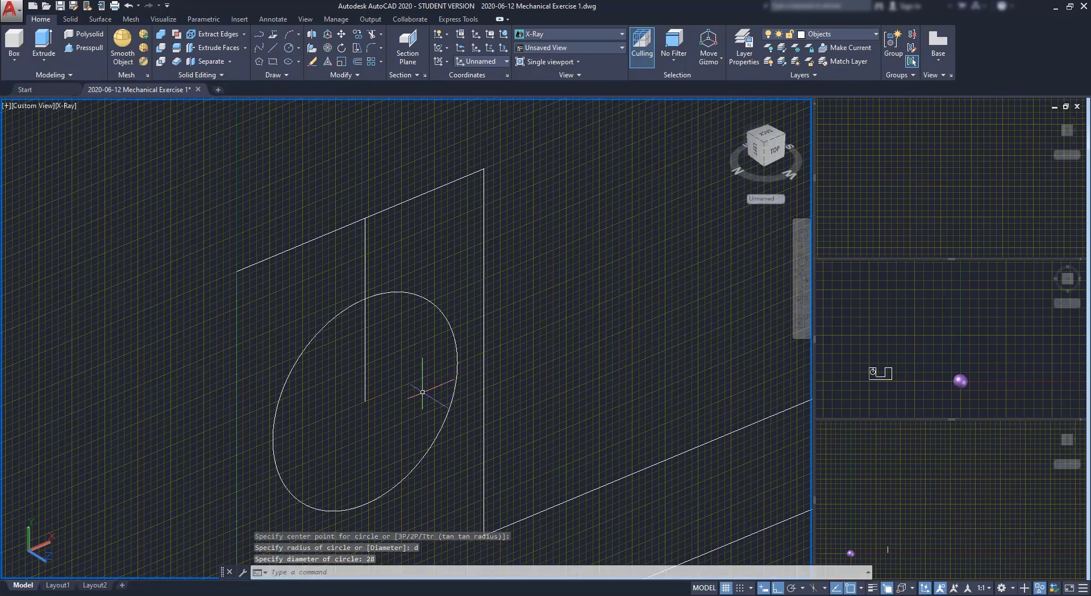
Mirror the circle onto the right upright about a vertical line through the notch floor's midpoint, keeping the source circle.
scroll(366, 397, "down", 3)
middle_click_drag(468, 405, 407, 369)
scroll(408, 368, "up", 2)
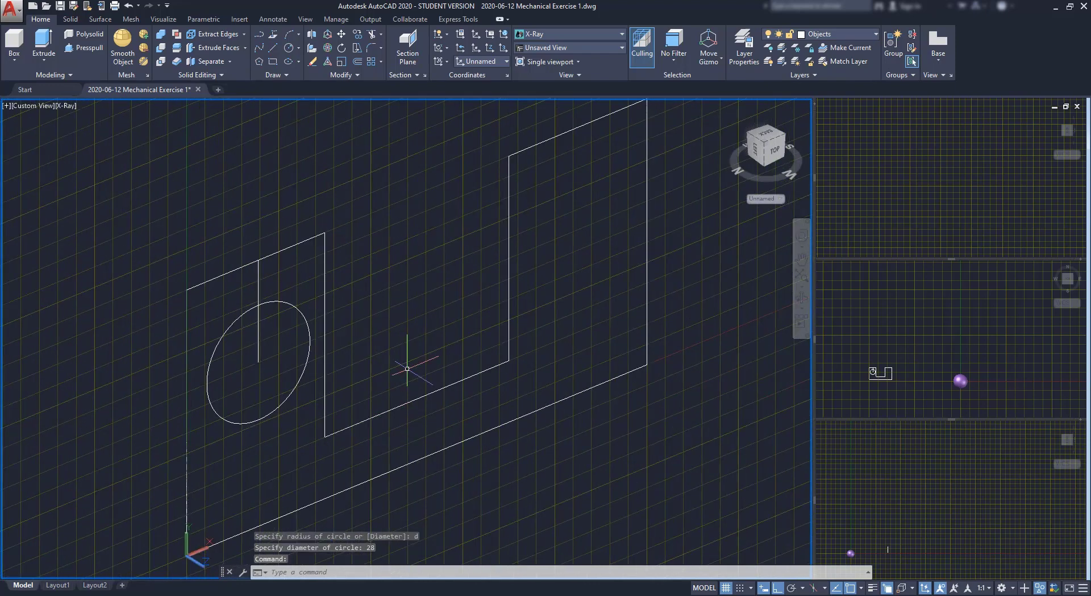
type("MI")
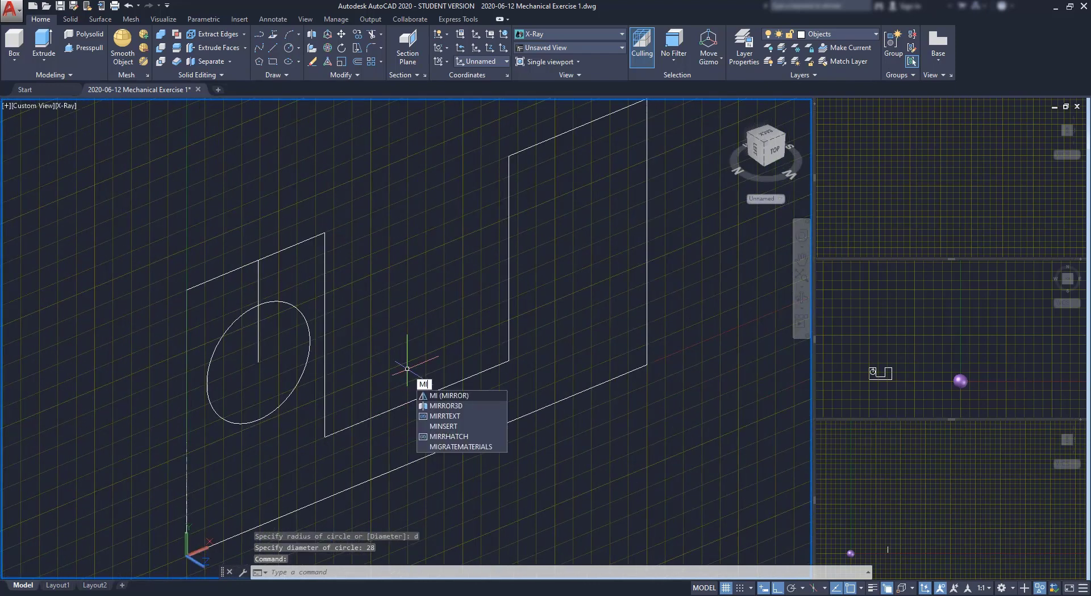
key("Return")
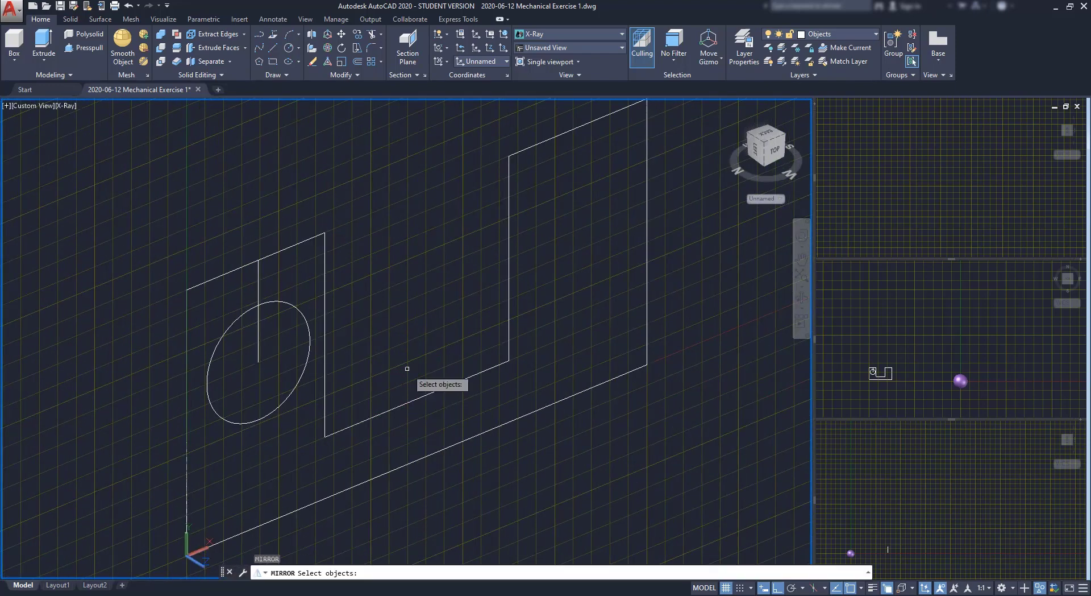
left_click(281, 400)
key("Return")
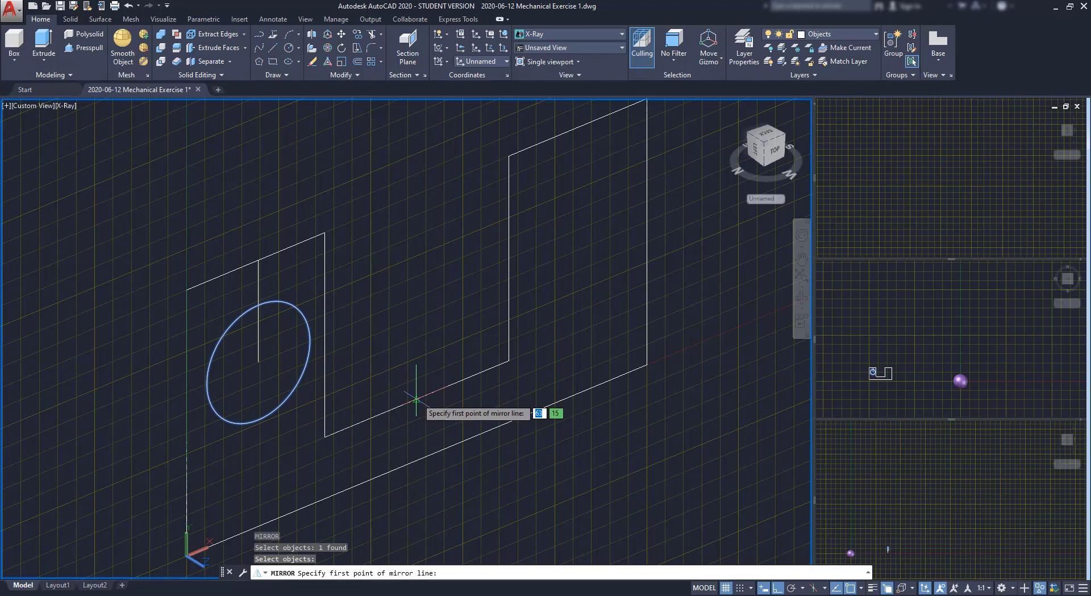
left_click(415, 397)
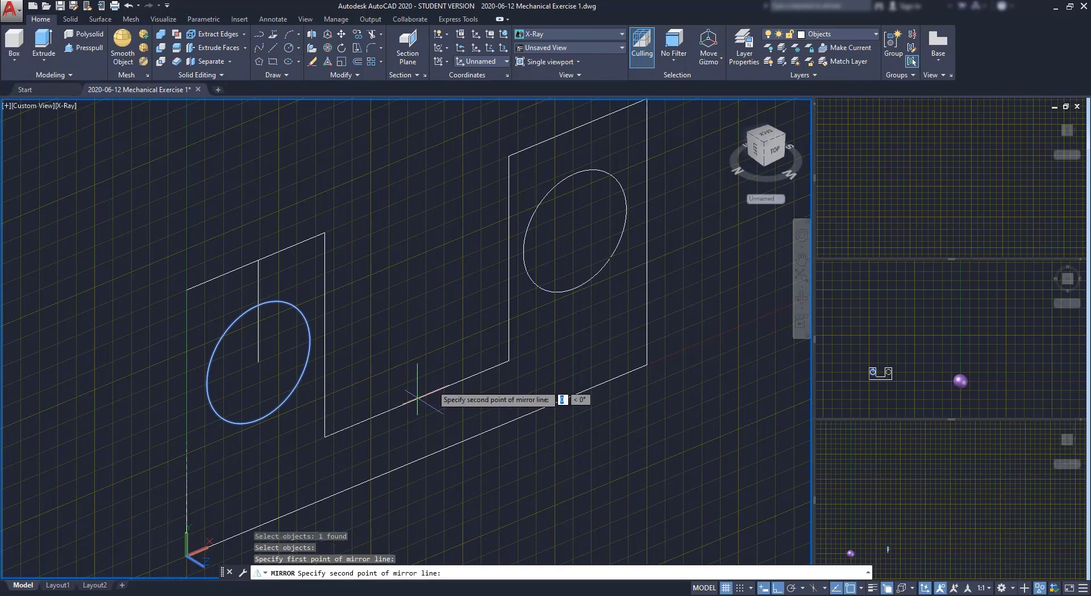
left_click(410, 342)
key("Return")
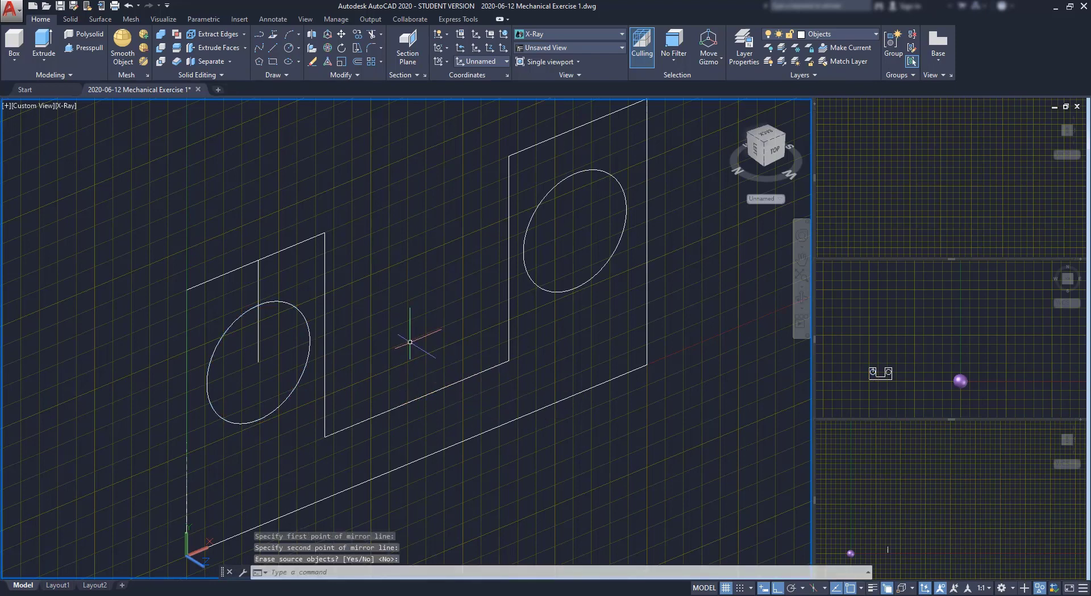
Delete the vertical helper line in the left upright.
scroll(402, 340, "down", 2)
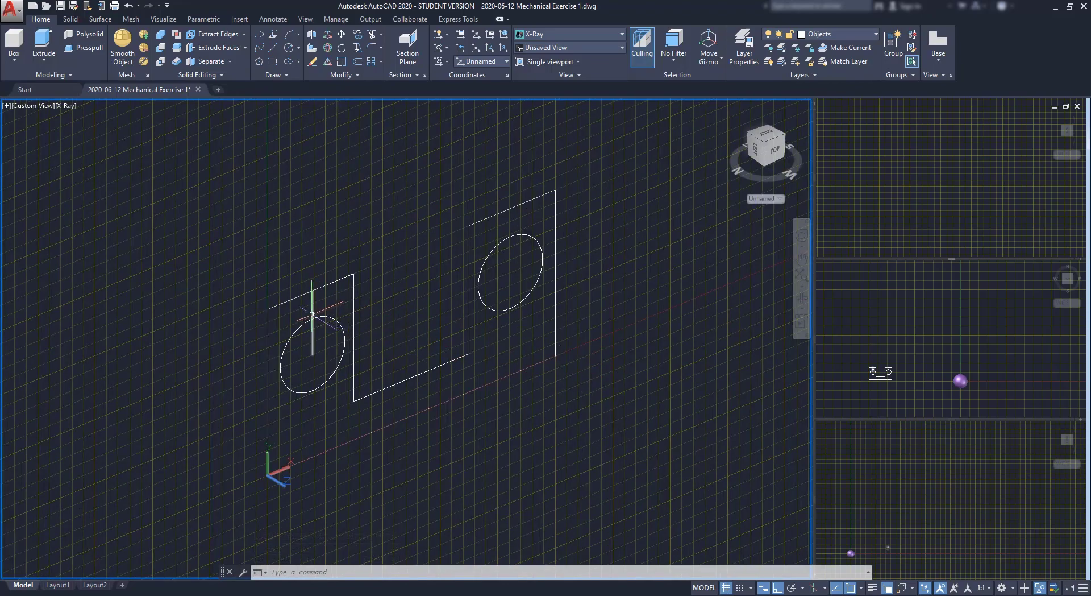
left_click(312, 314)
key("Delete")
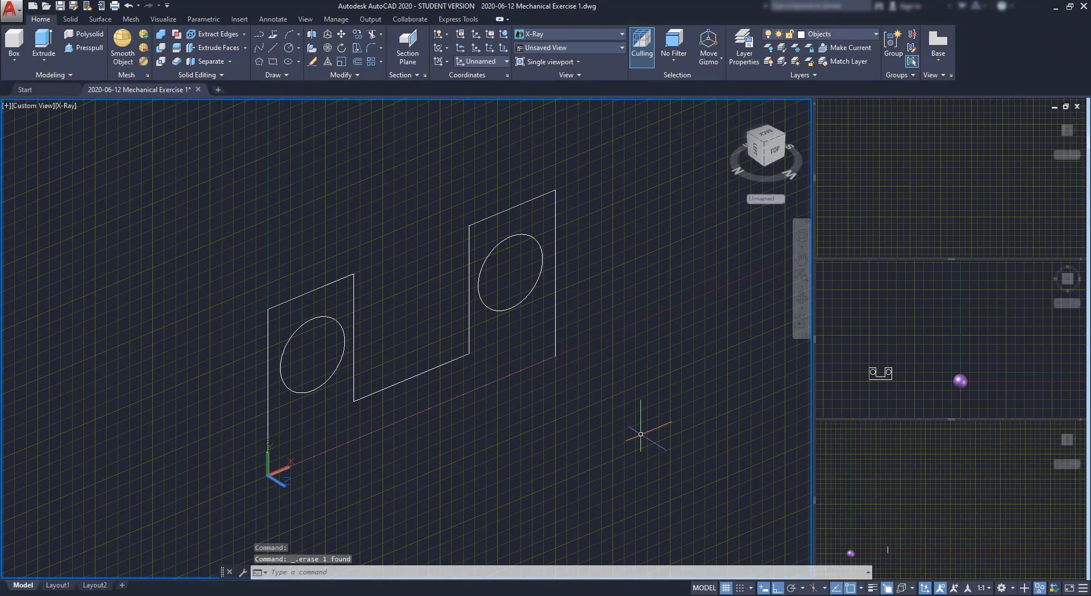
key("Escape")
key("Escape")
key("Escape")
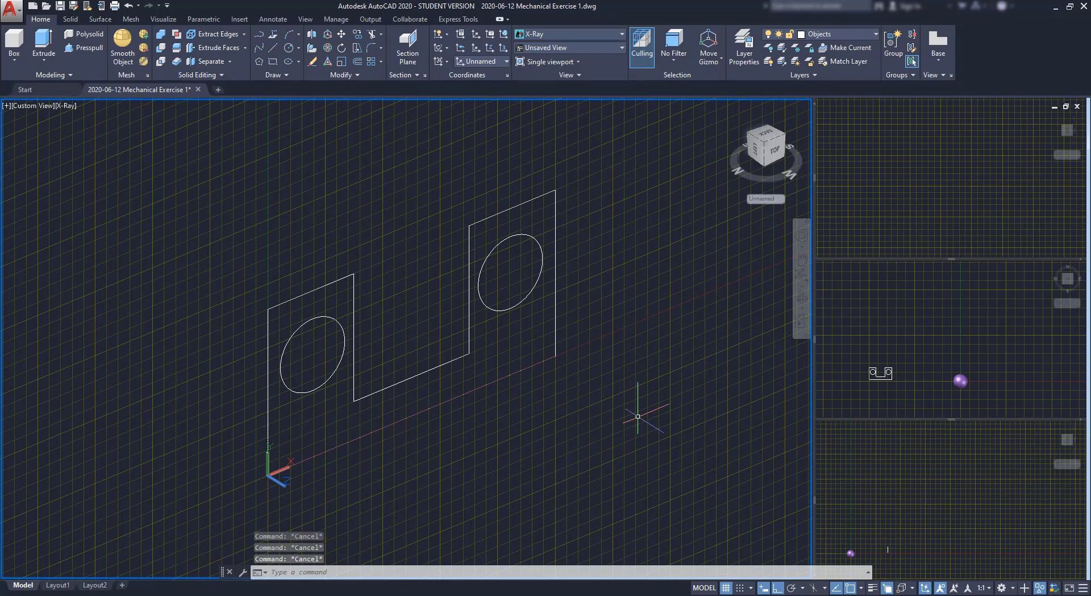
Copy the whole profile with both circles about 316 units along the positive X axis.
type("co")
key("Return")
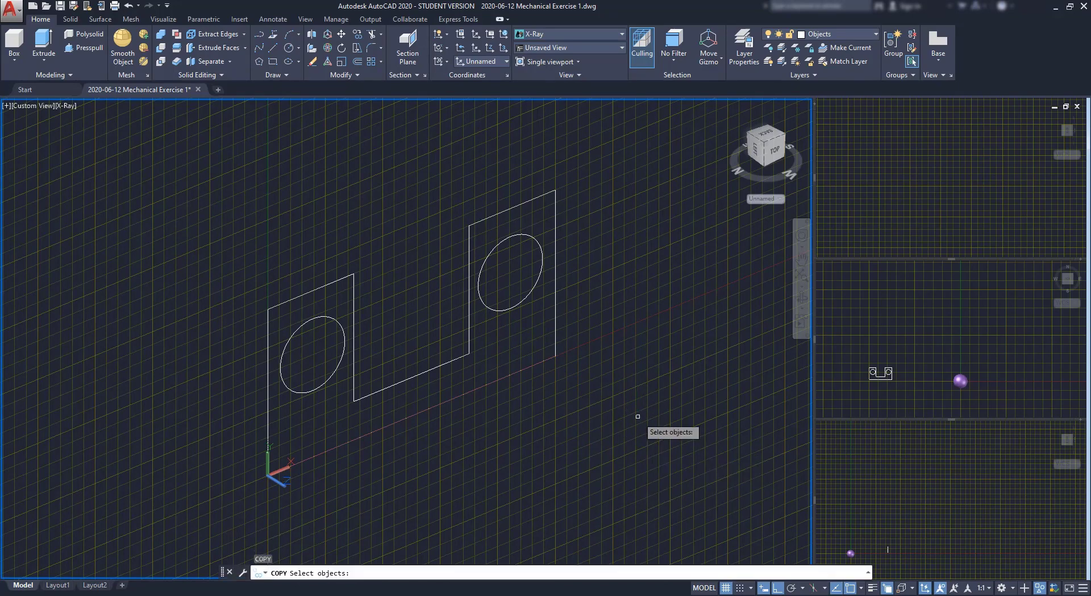
left_click(661, 467)
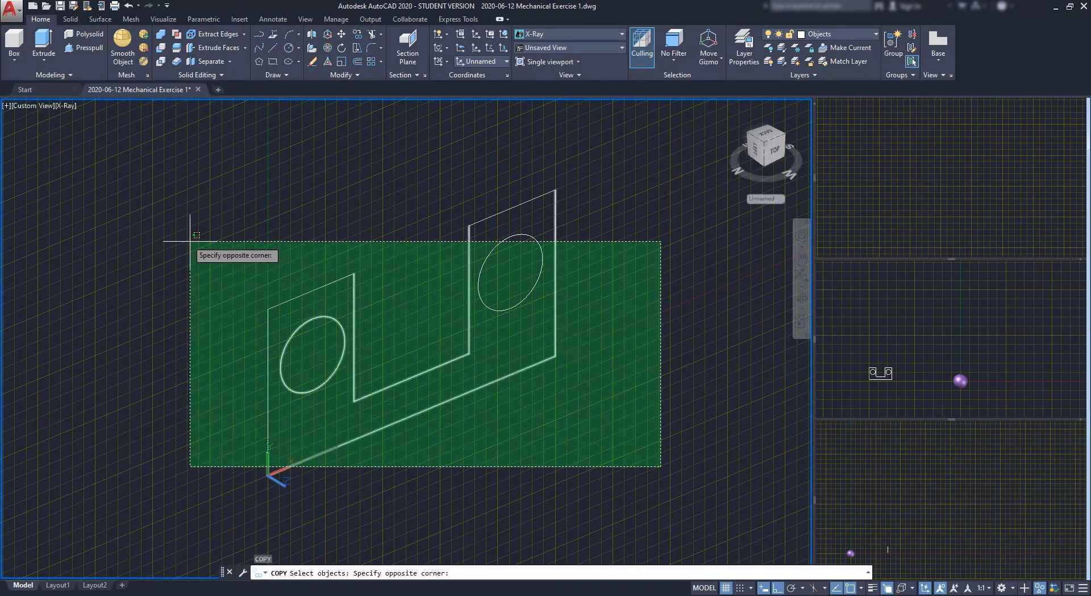
left_click(176, 173)
key("Return")
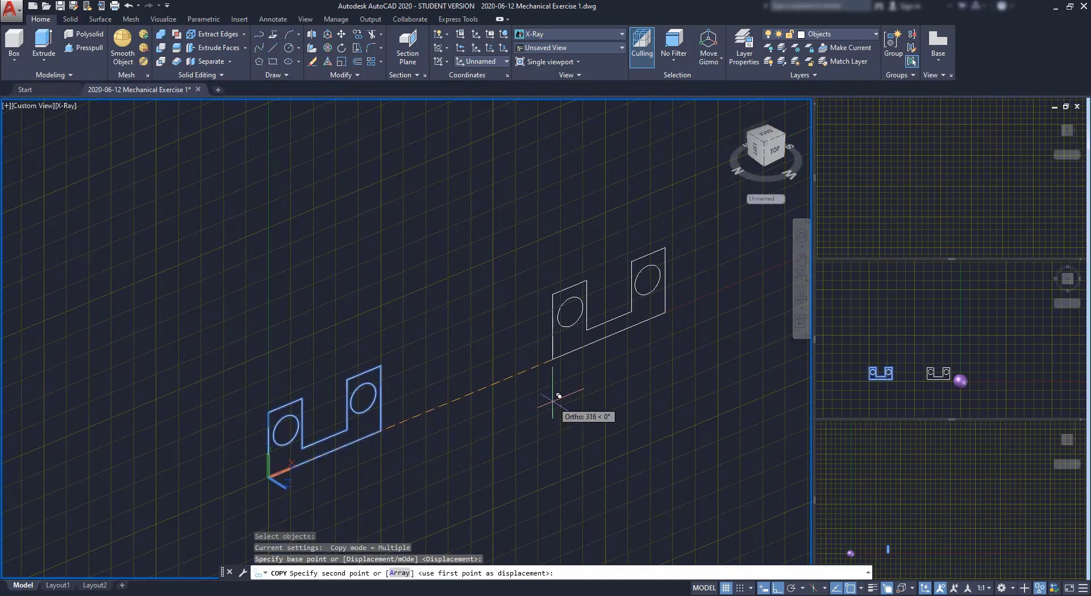
left_click(559, 355)
key("Escape")
Draw a line closing the top of the notch in the copied profile, between the inner top corners of both uprights.
scroll(627, 340, "up", 6)
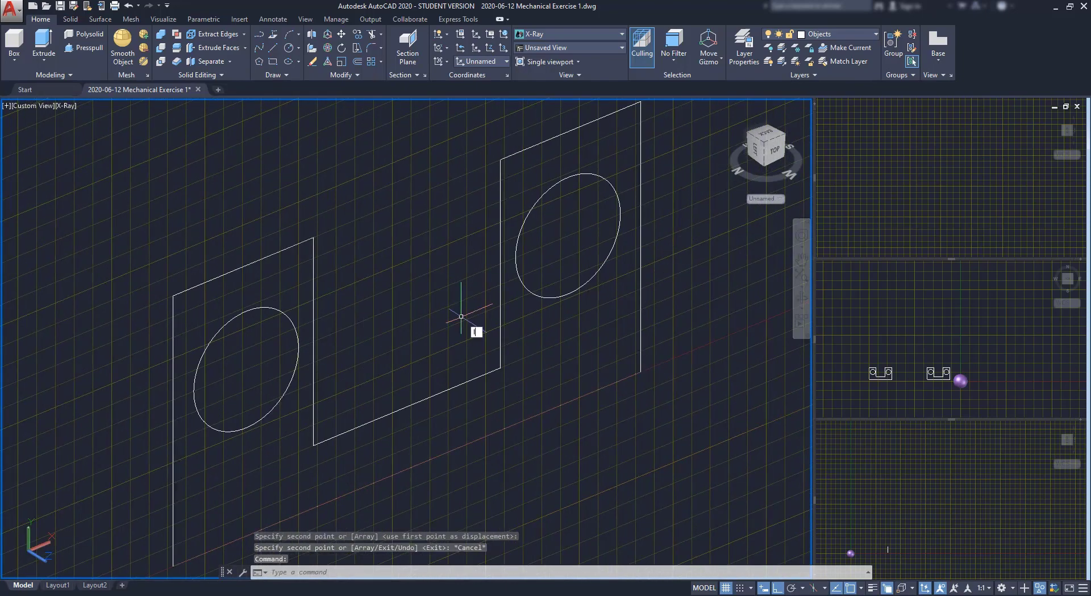
key("Return")
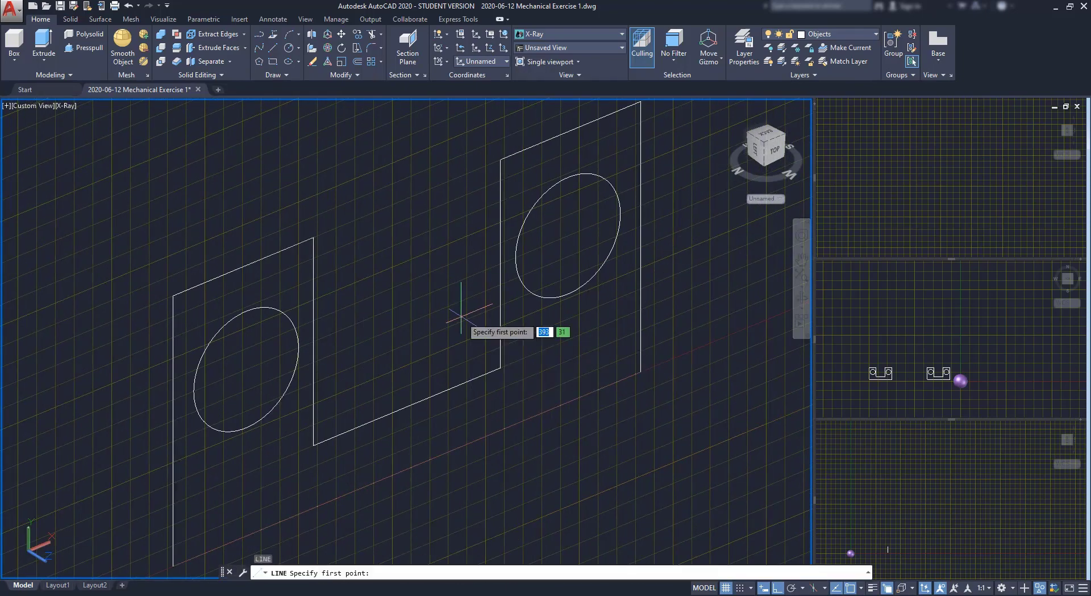
left_click(314, 237)
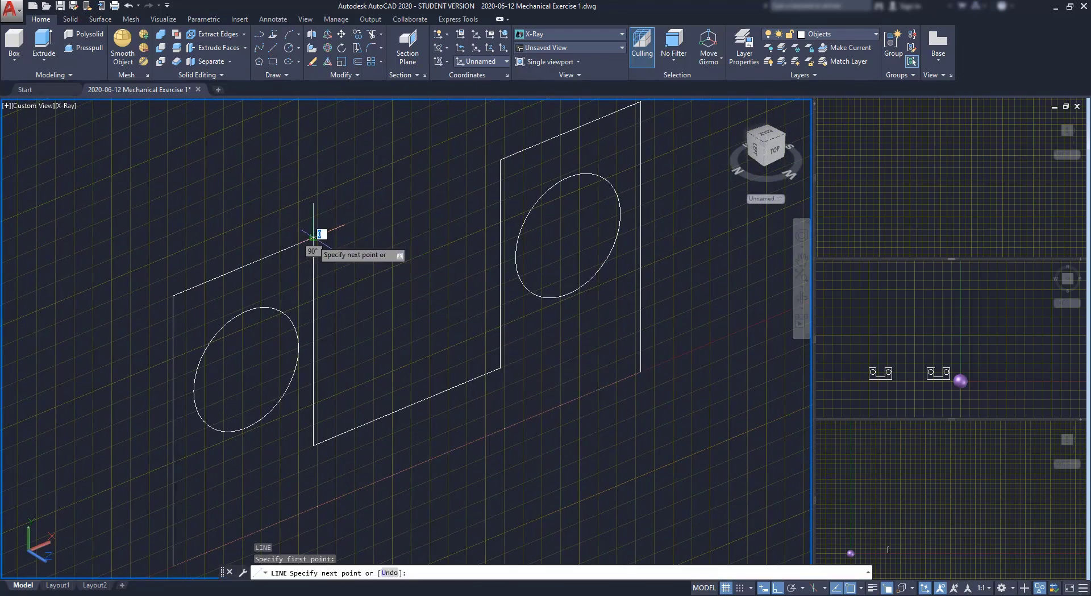
left_click(500, 161)
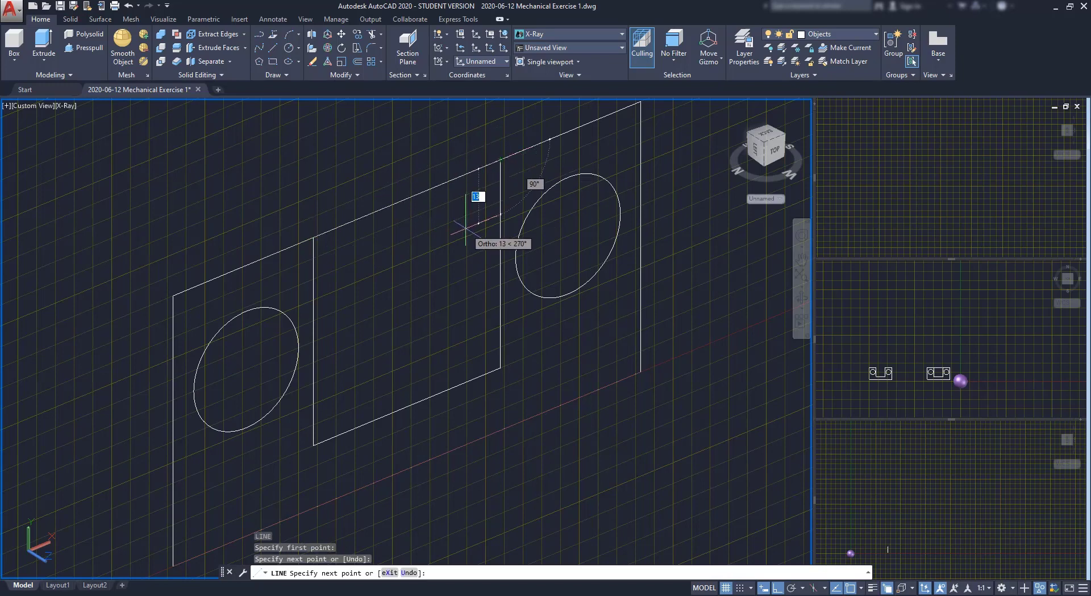
key("Return")
Extend the copied profile's two inner vertical lines down to its bottom edge and delete the notch floor line.
middle_click_drag(517, 404, 532, 332)
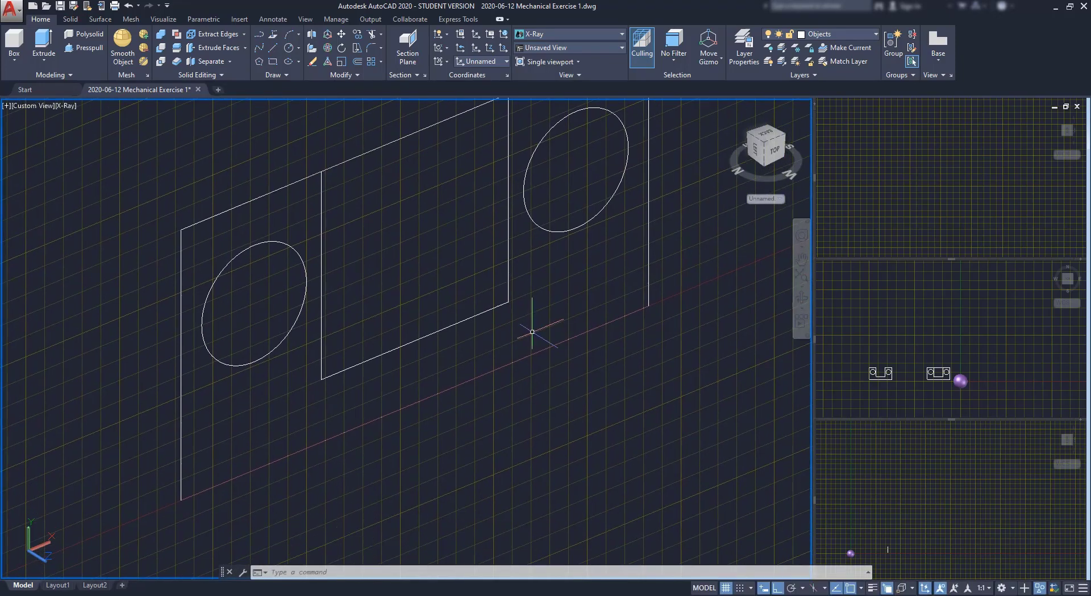
left_click(381, 33)
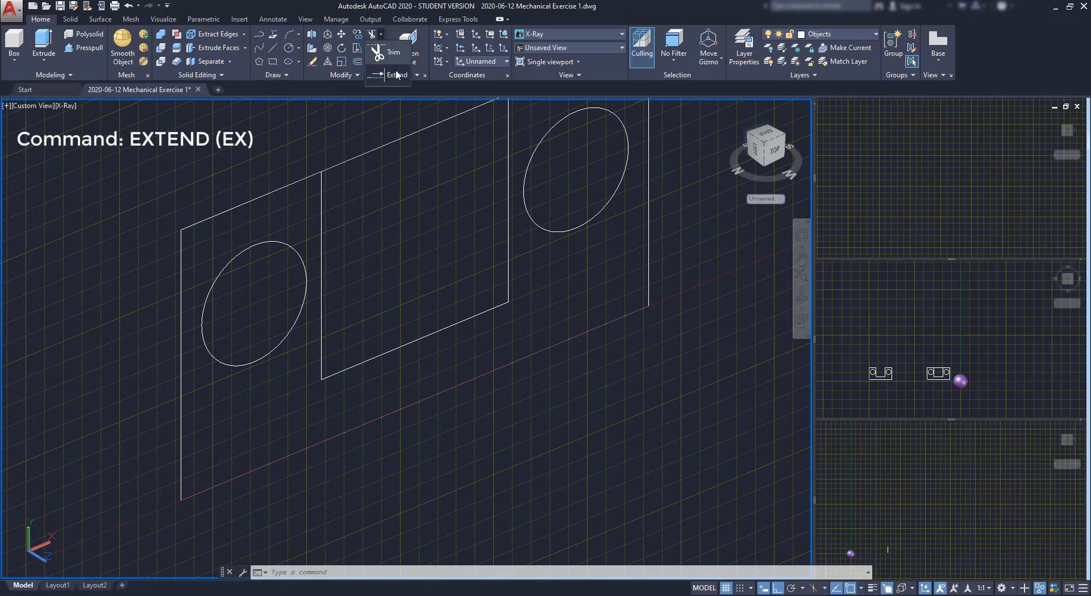
left_click(397, 75)
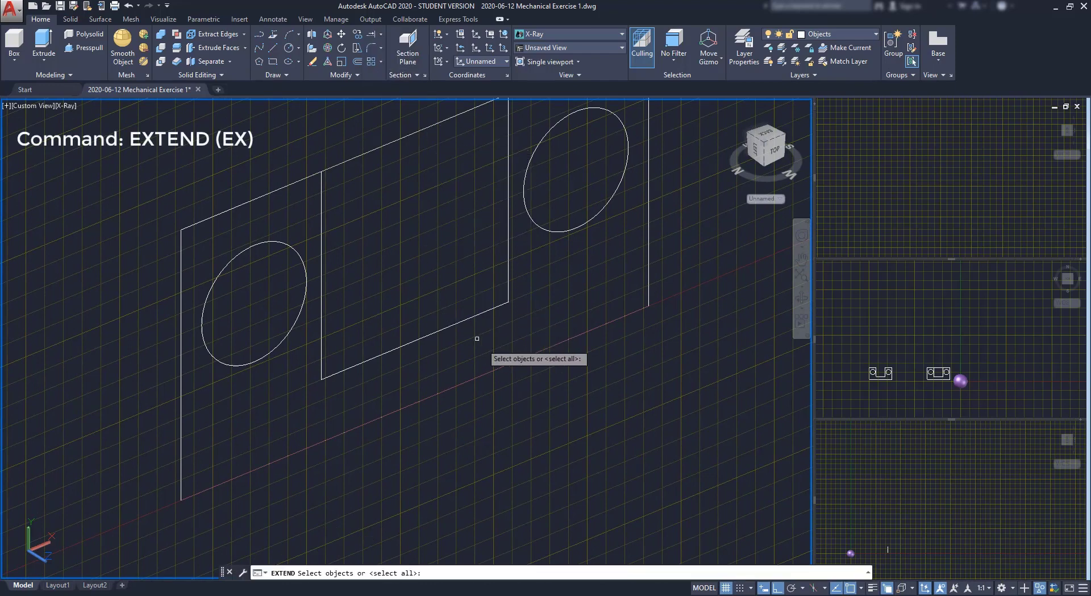
left_click(494, 369)
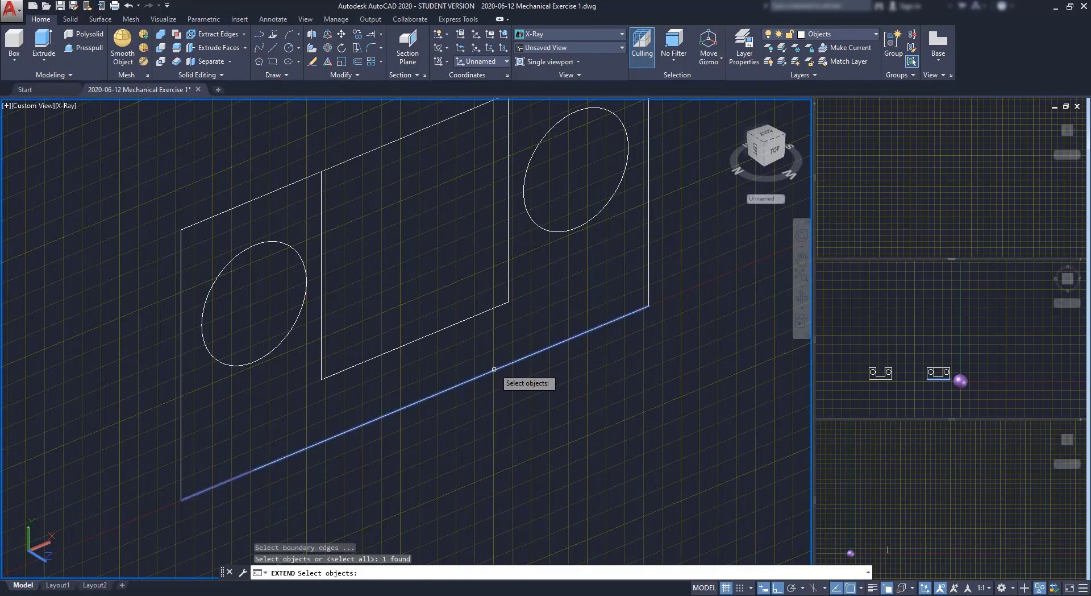
key("Return")
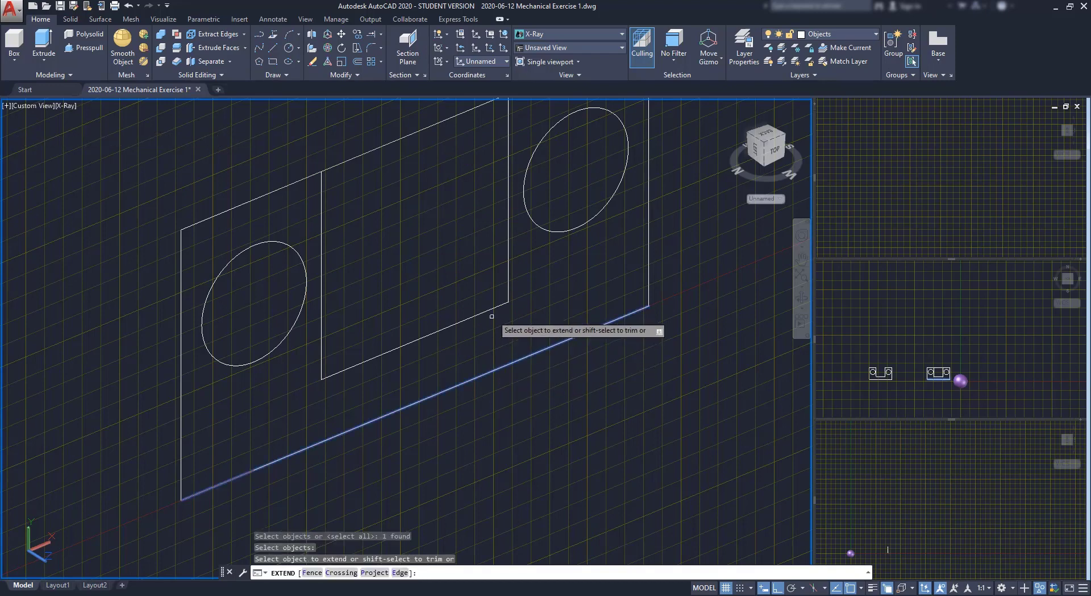
left_click(510, 297)
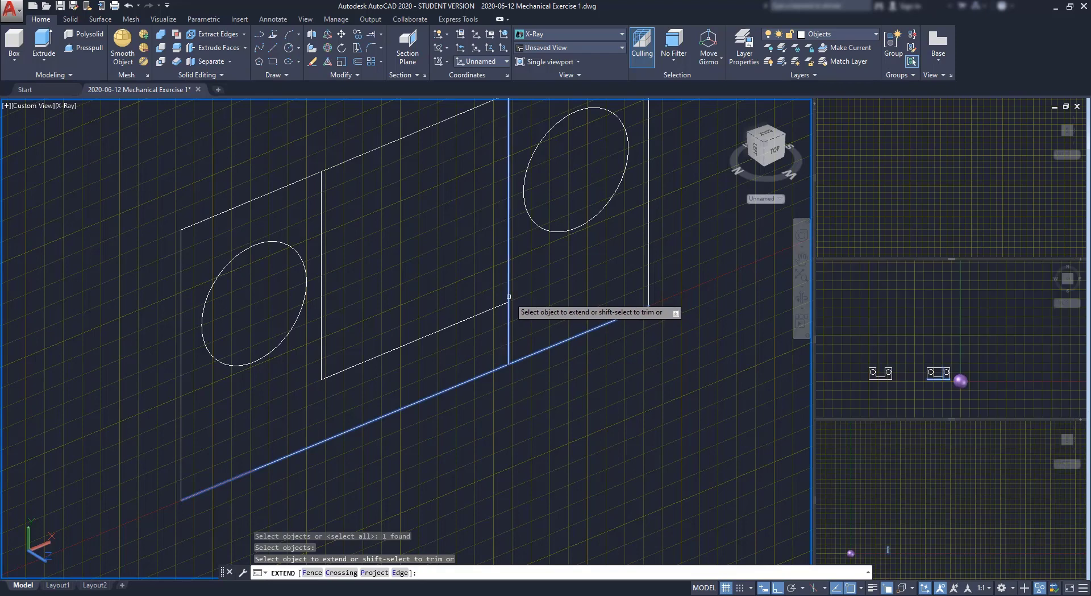
left_click(322, 359)
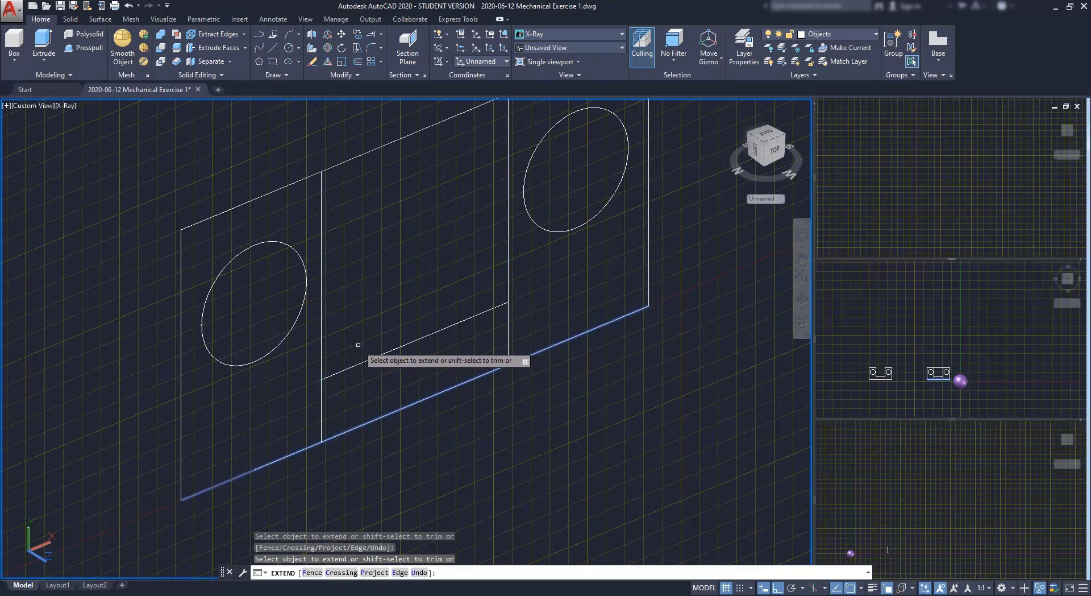
key("Return")
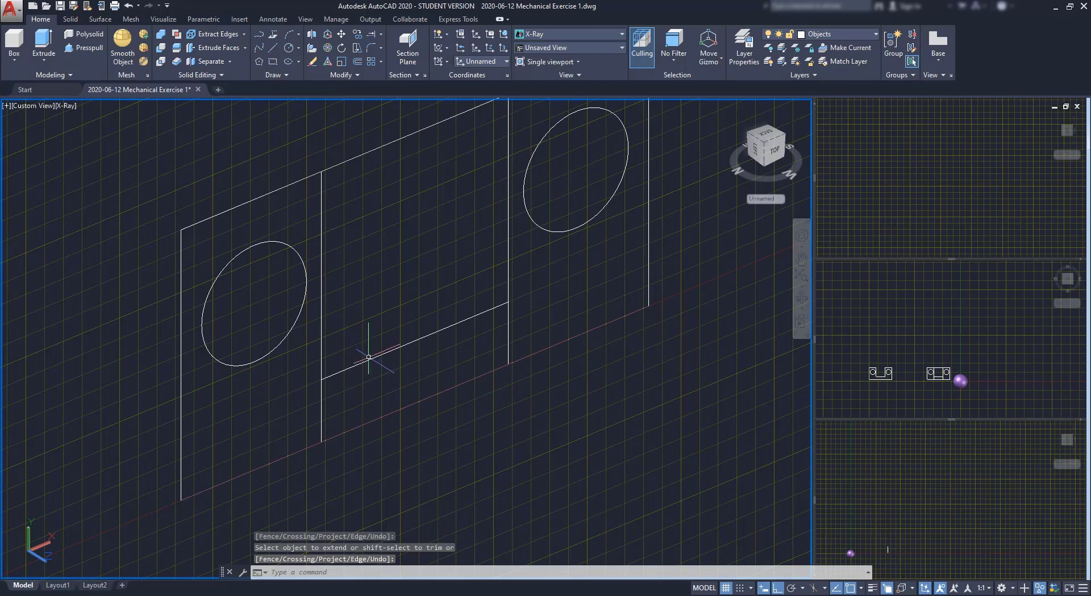
left_click(372, 355)
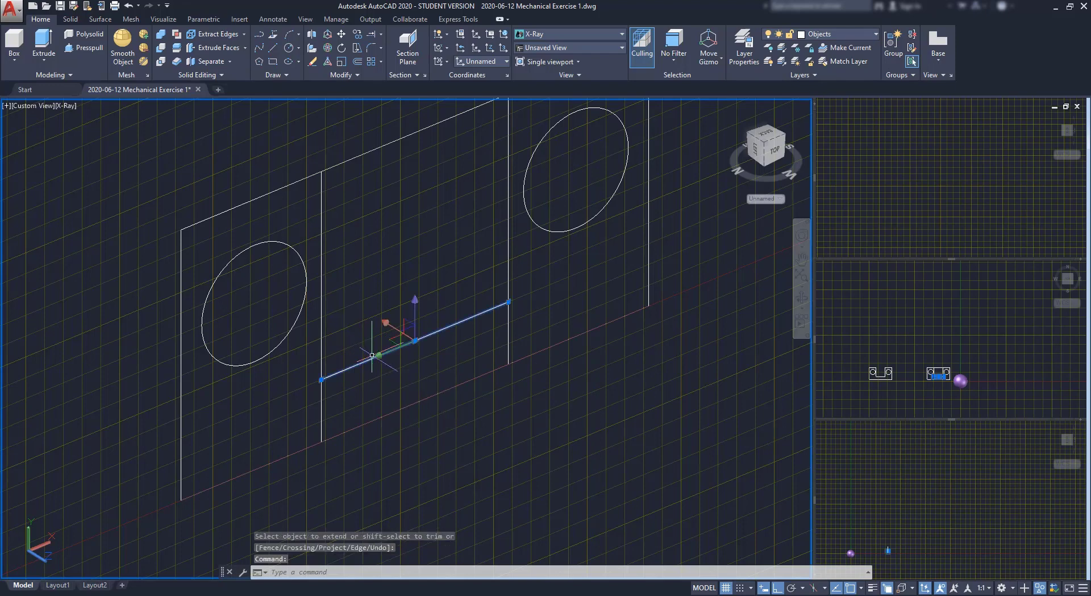
key("Delete")
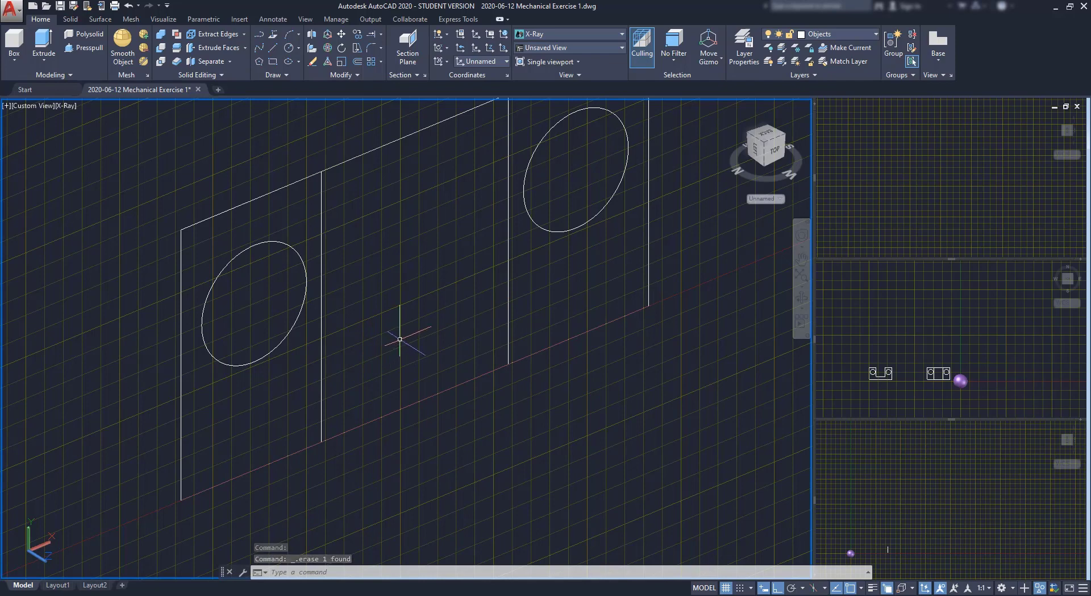
Draw a circle centred 25 units below the midpoint of the closing line, slightly larger than the two side circles.
type("c")
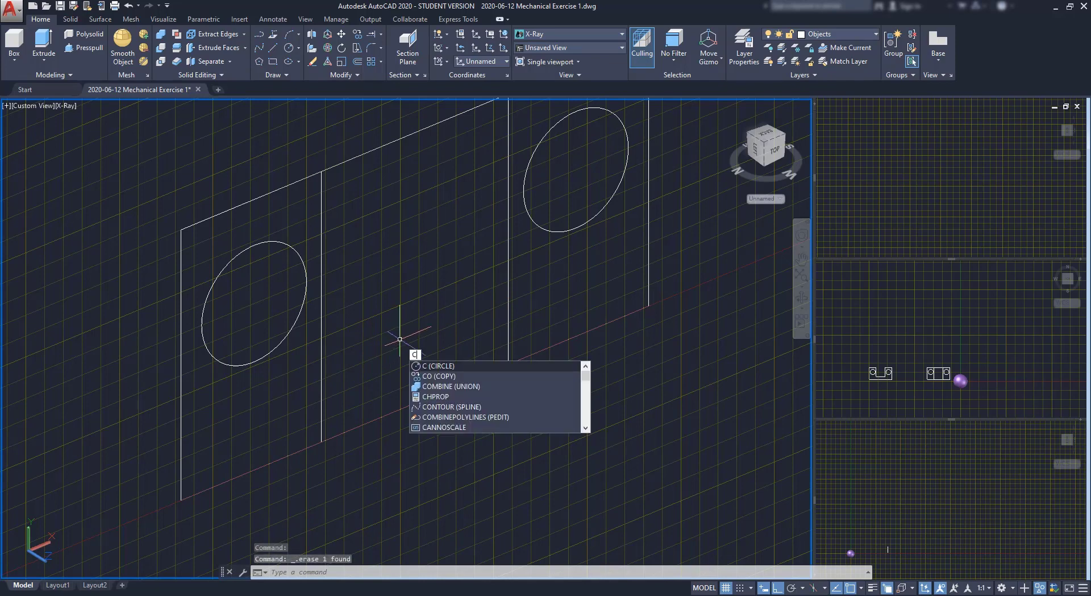
key("Return")
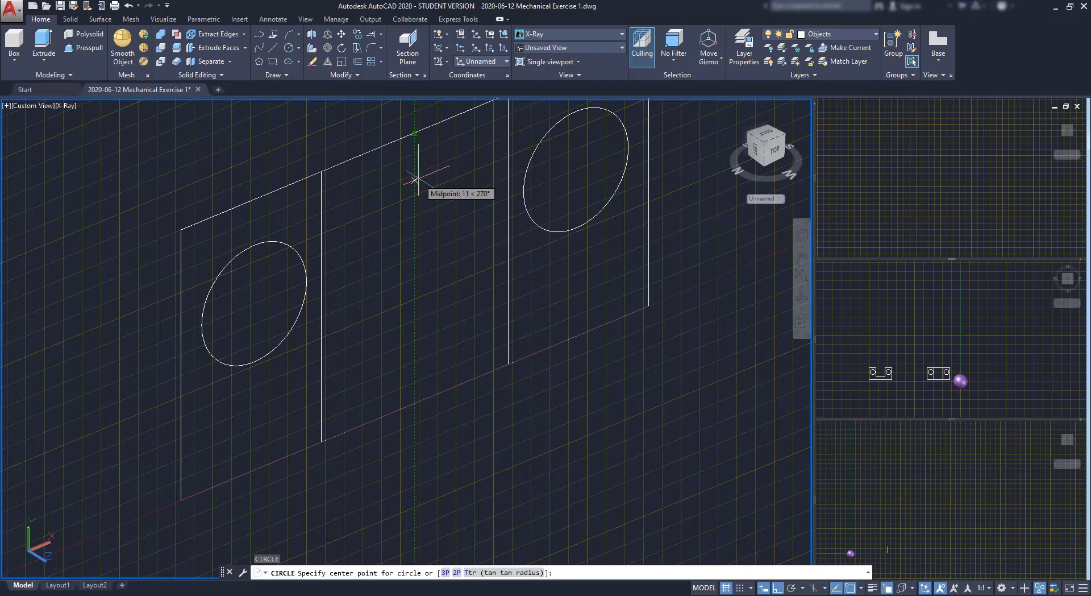
type("25")
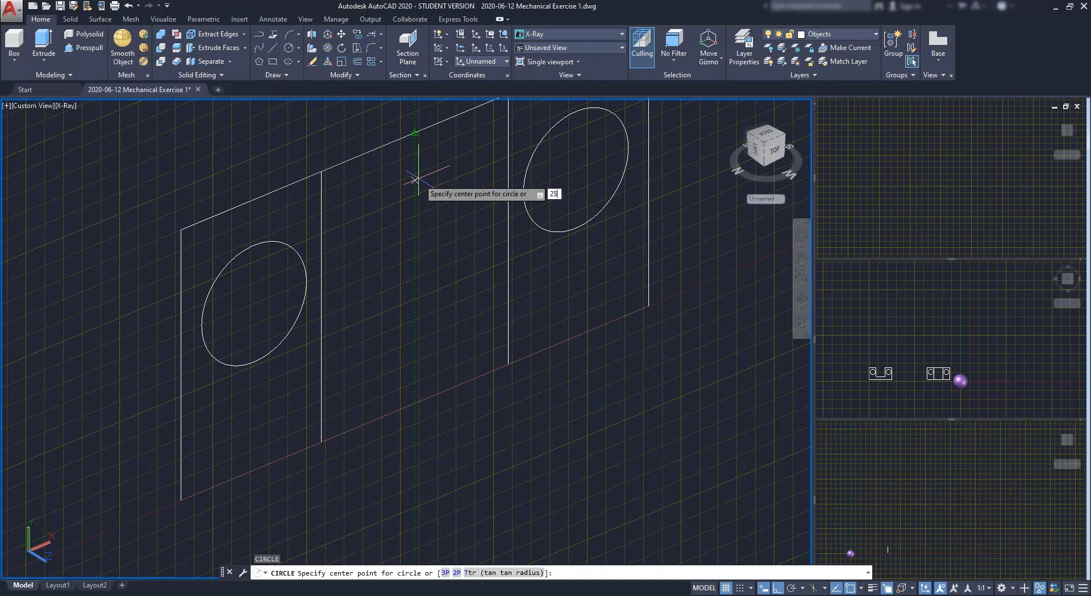
key("Return")
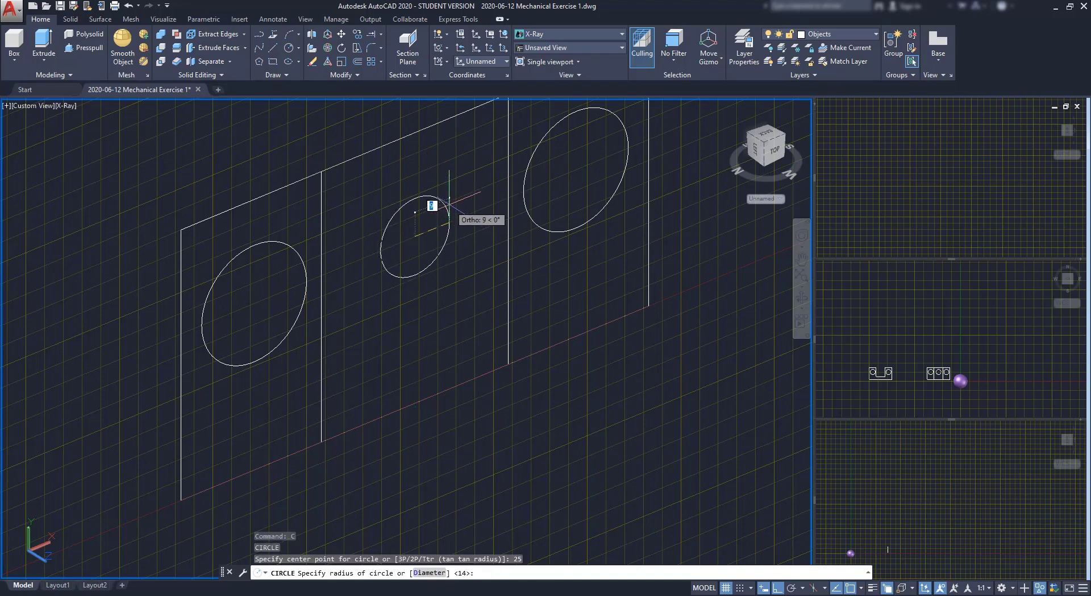
type("d")
key("Return")
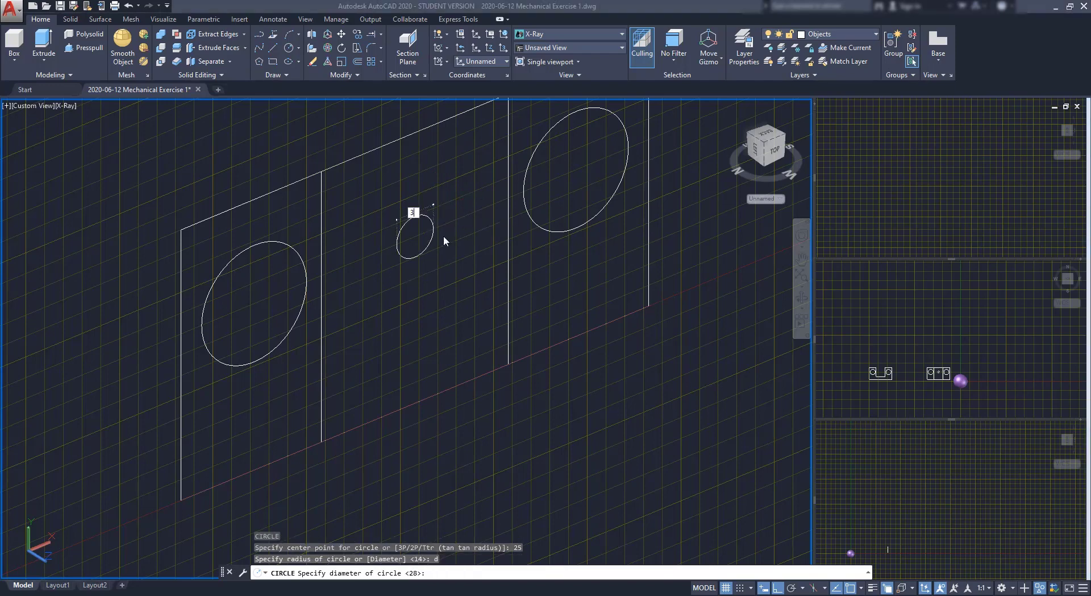
key("Return")
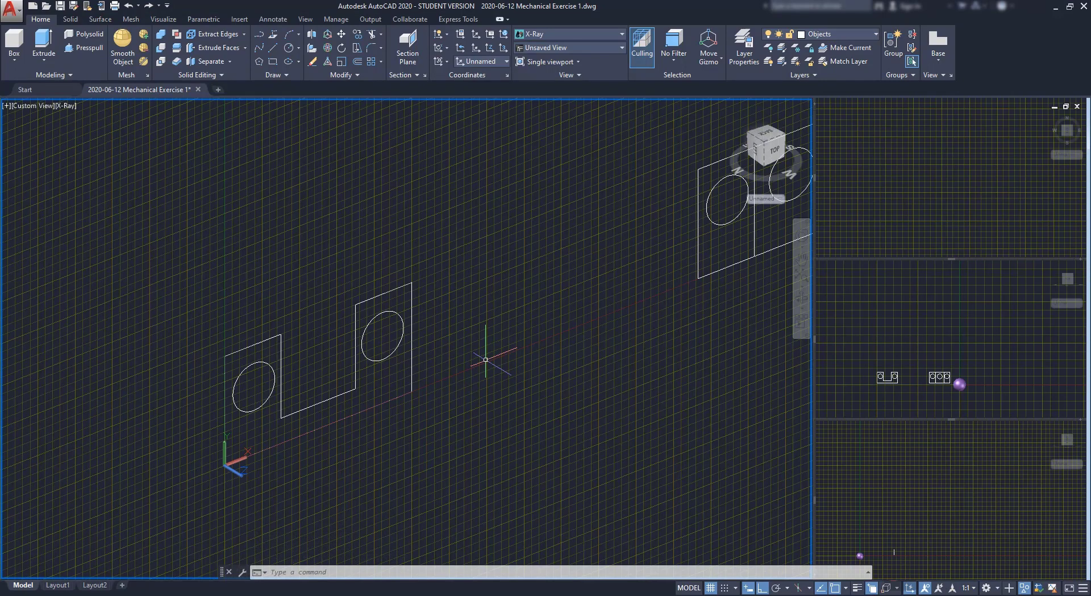
Presspull the original U-shaped profile, excluding its two circles, by 25 units in the negative Z direction.
left_click(97, 49)
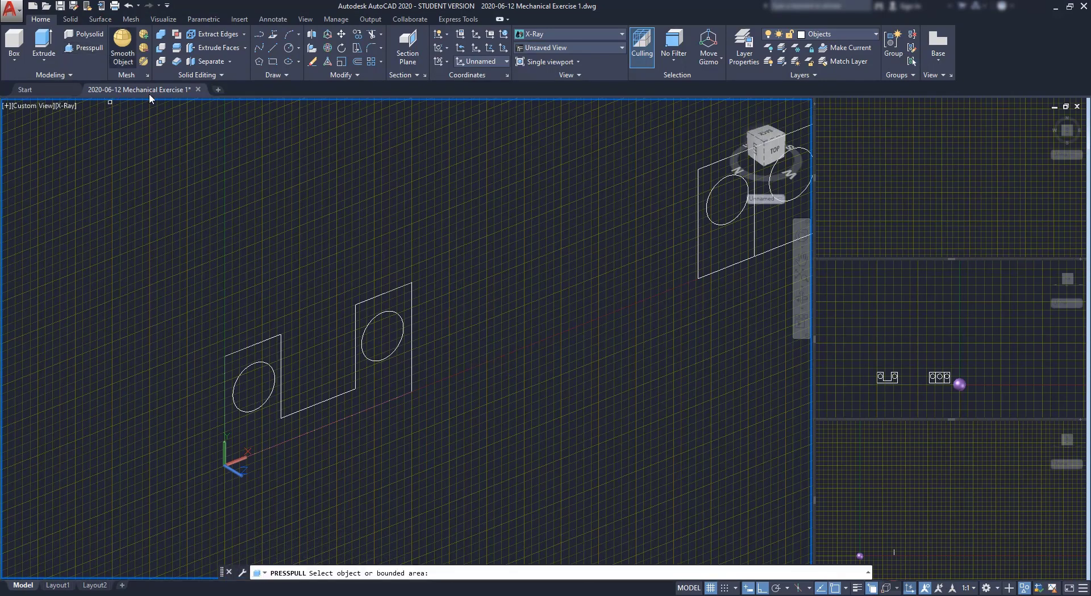
left_click(379, 390)
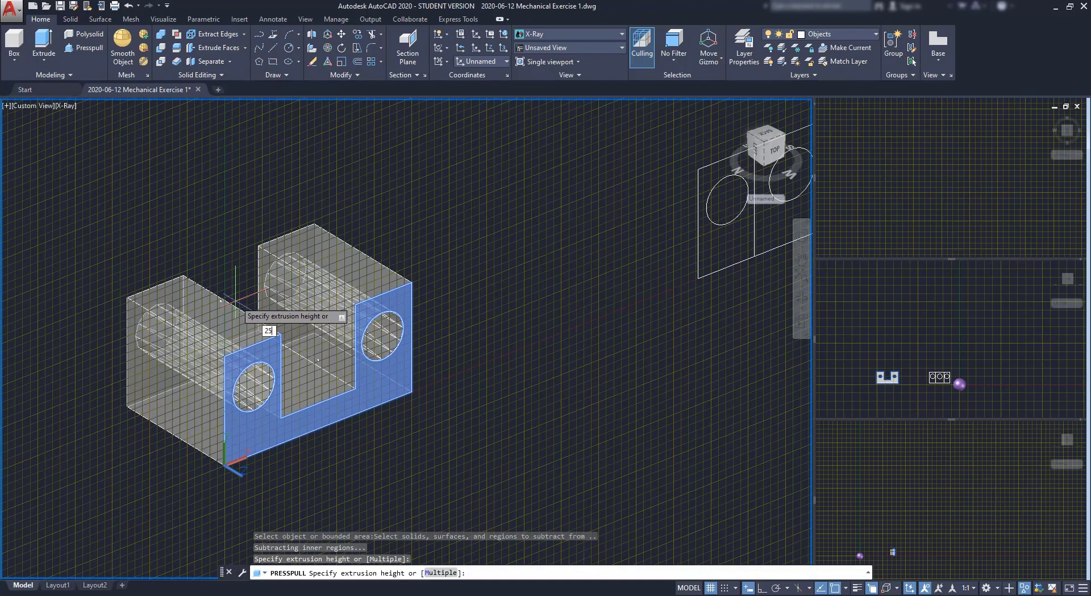
type("25")
key("Return")
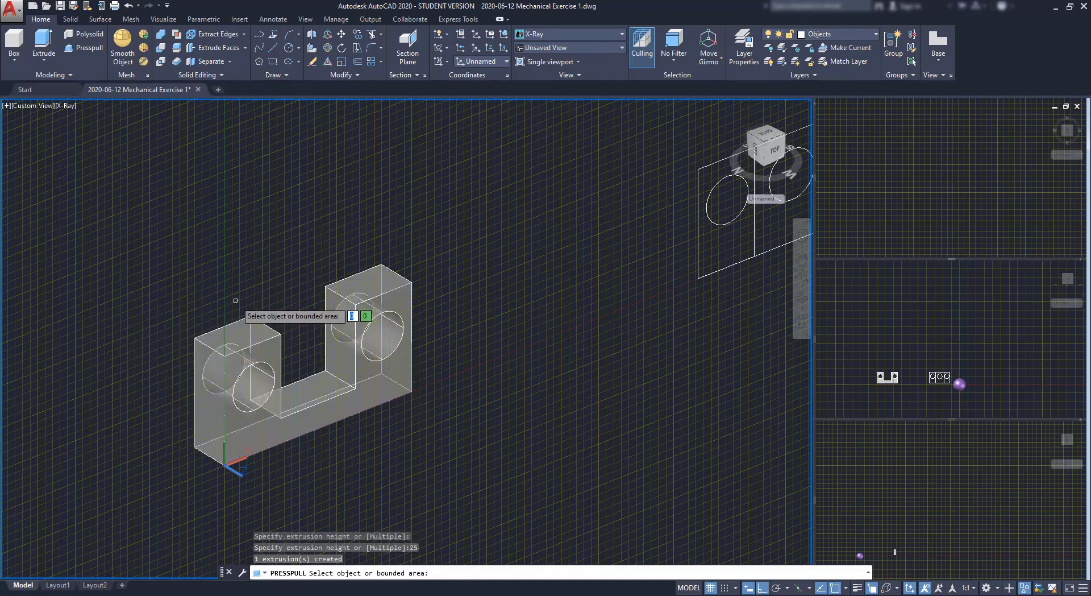
Presspull the two outer areas of the copied profile, excluding their circles, by 25 units in the negative Z direction.
middle_click_drag(592, 283, 310, 430)
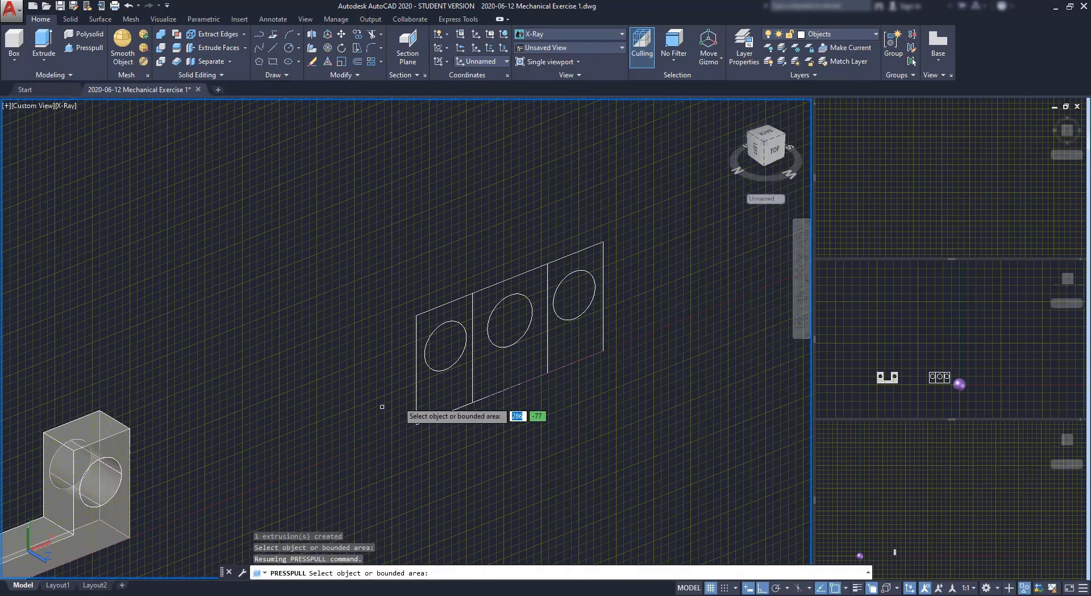
left_click(435, 318)
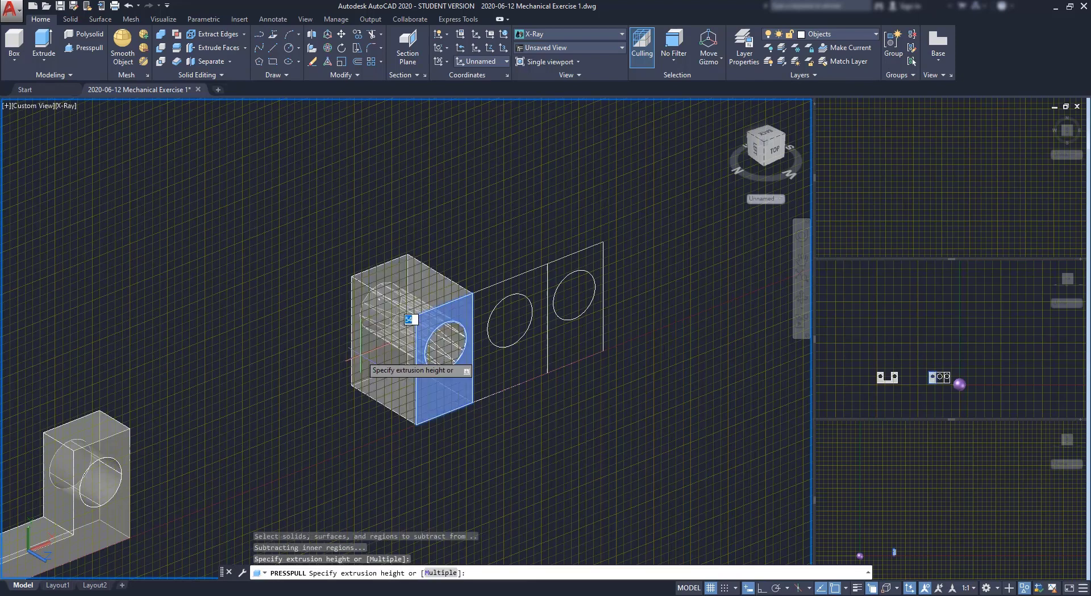
type("25")
key("Return")
left_click(580, 341)
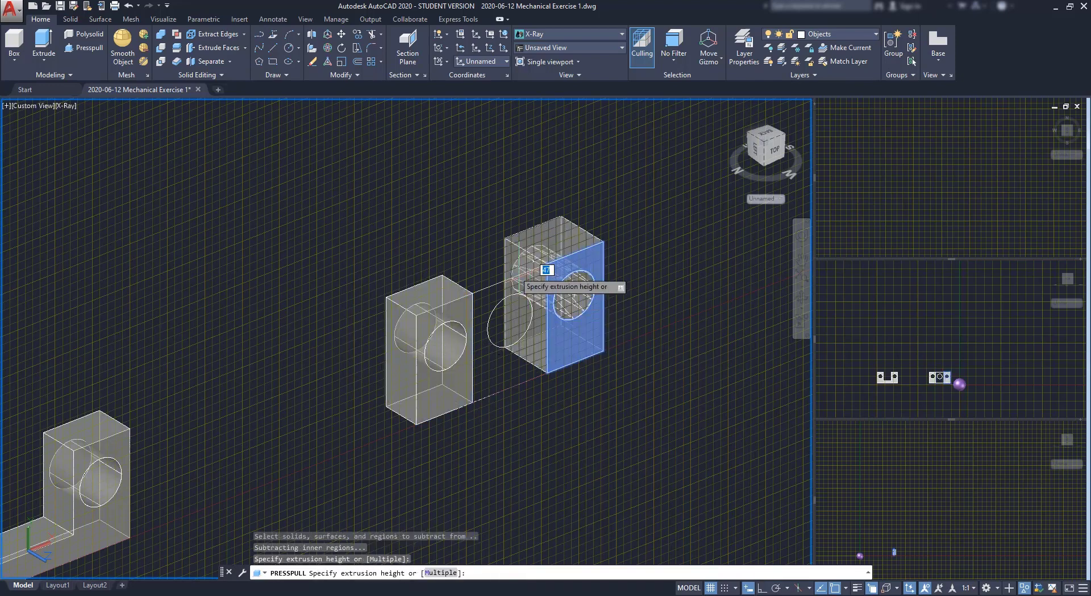
type("25")
key("Return")
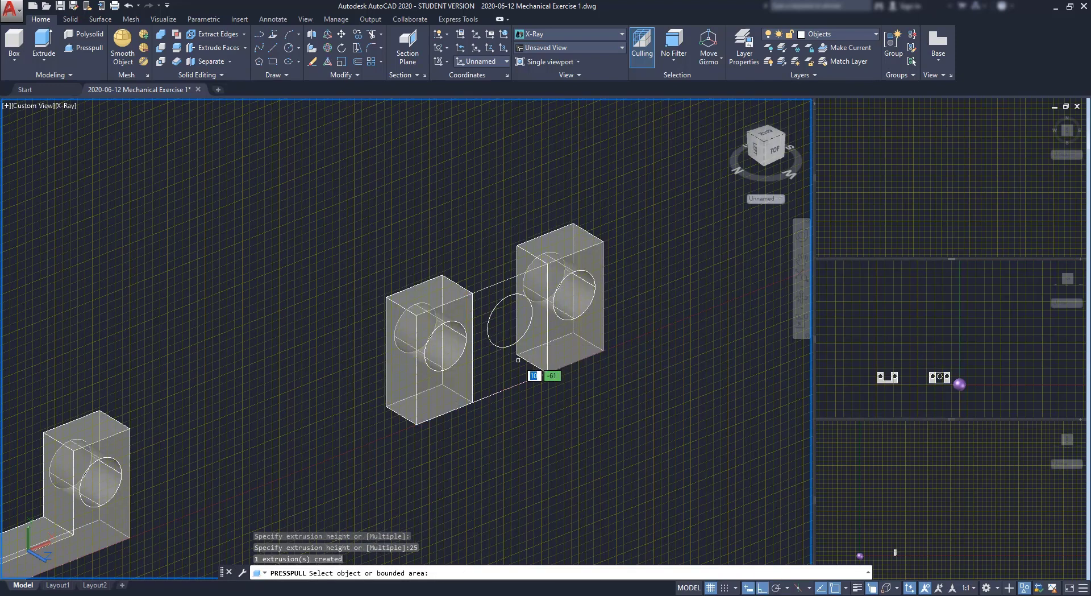
Presspull the copied profile's middle area around its circle by 15 units in the negative Z direction.
left_click(508, 361)
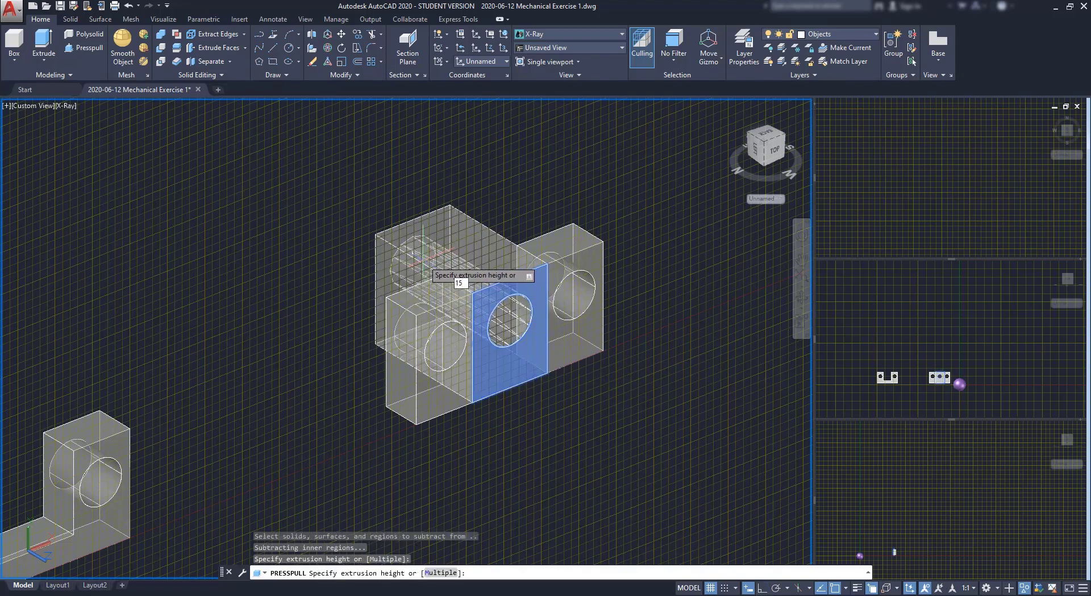
type("15")
key("Return")
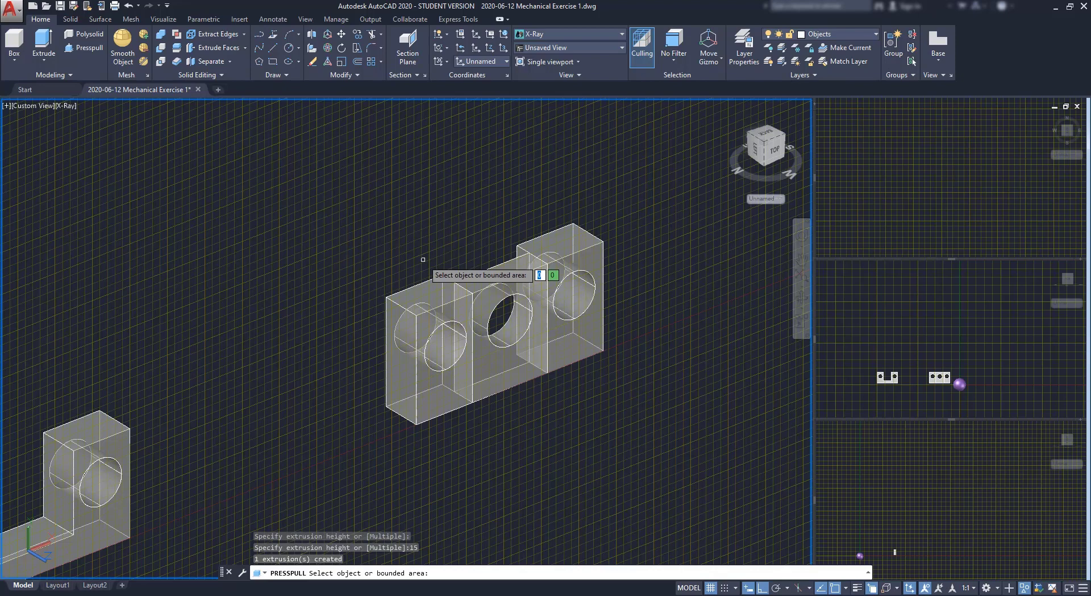
key("Return")
End the object isolation to bring back the hidden objects.
scroll(431, 250, "down", 2)
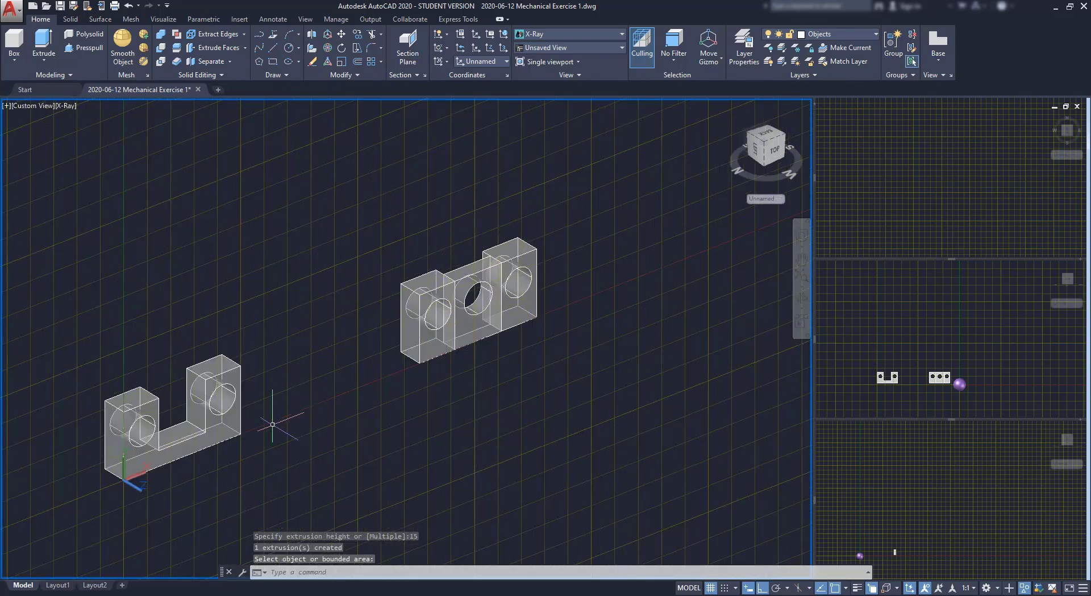
middle_click_drag(273, 424, 395, 373)
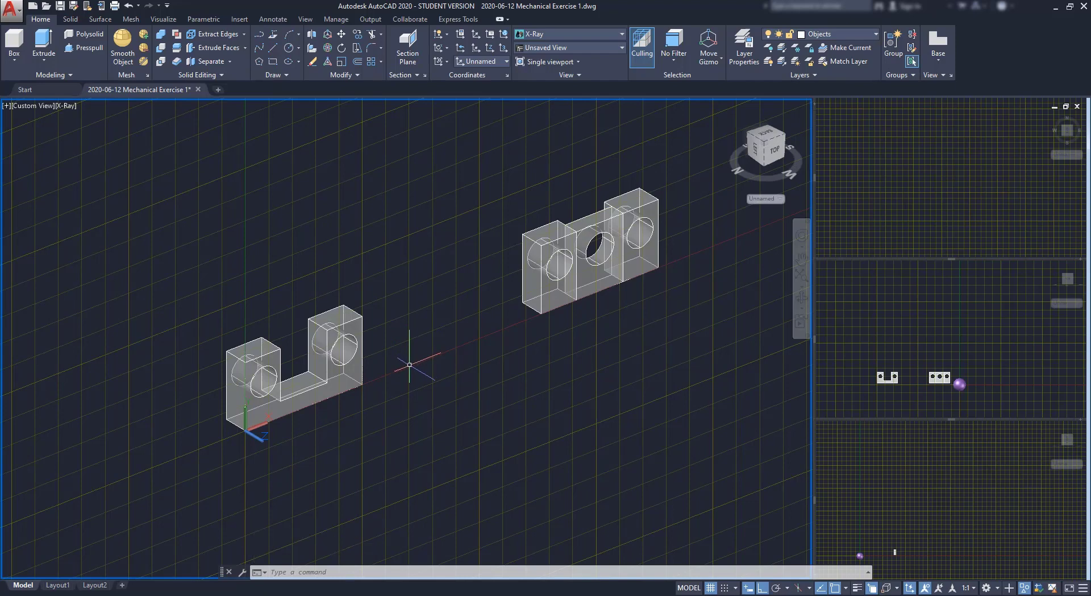
right_click(410, 364)
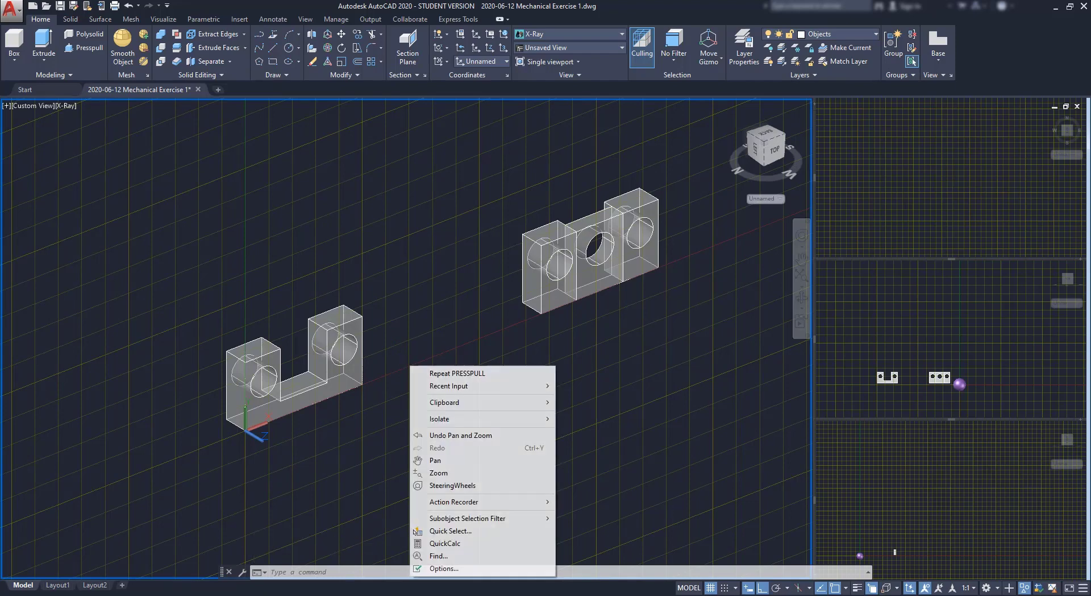
mouse_move(477, 419)
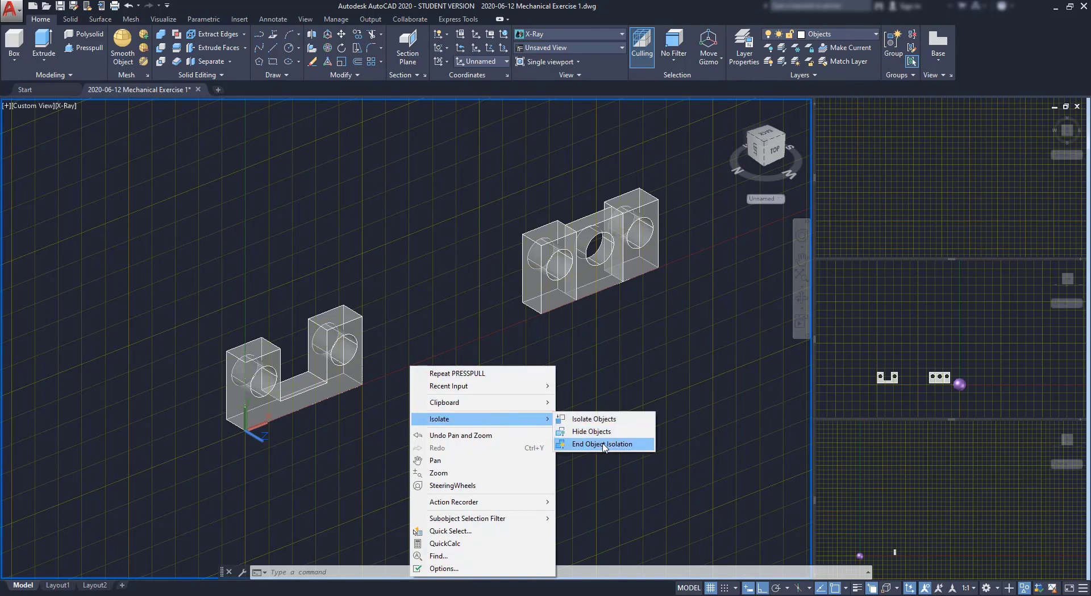
left_click(605, 445)
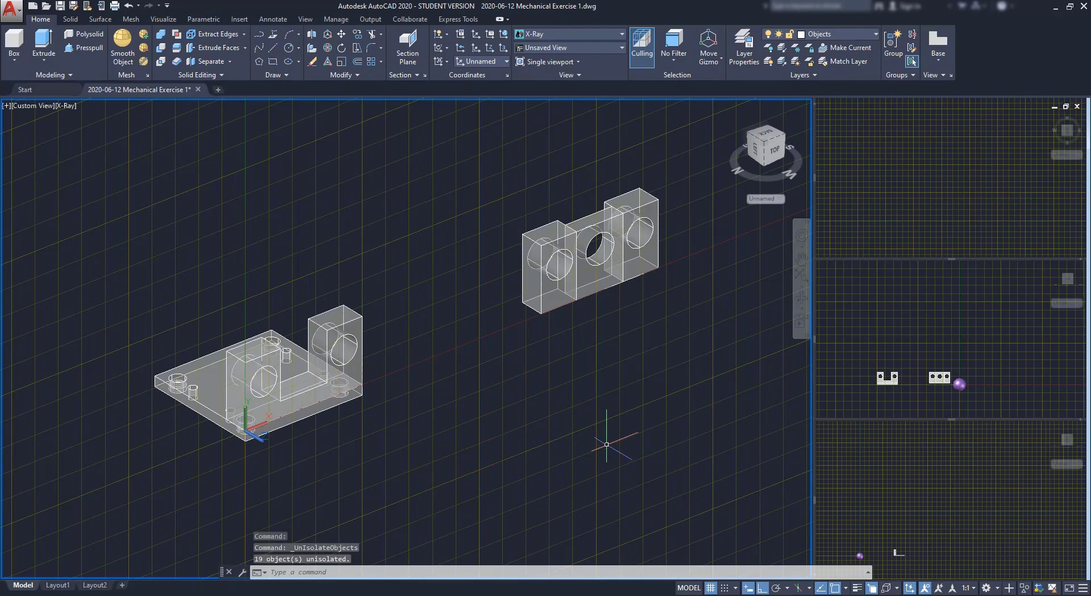
middle_click_drag(648, 324, 617, 381)
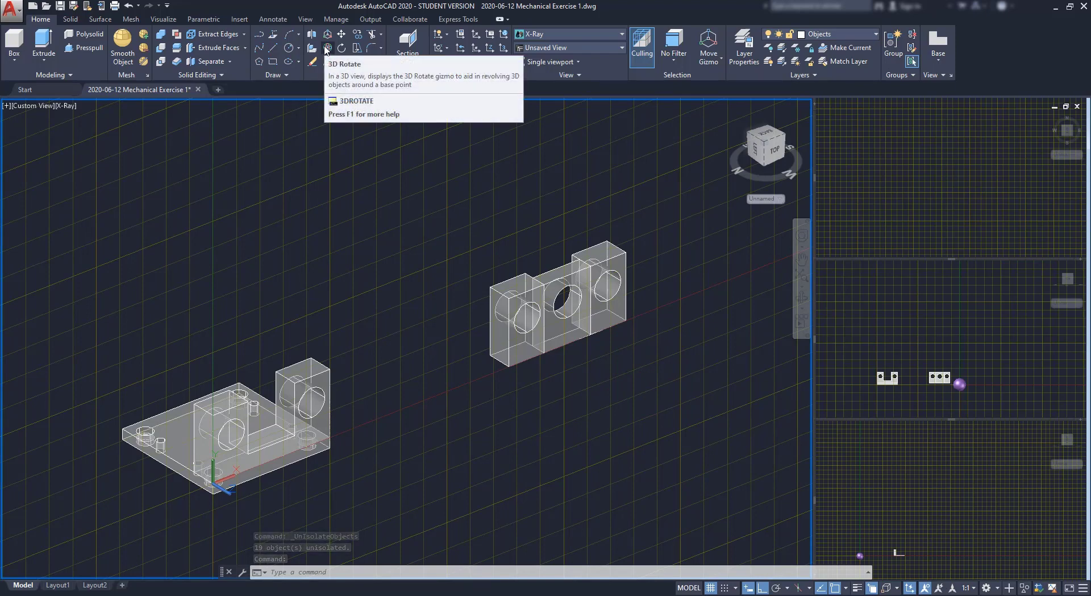
Rotate the three-hole part and its profile 180° in 3D about the vertical axis through the middle of its bottom.
left_click(327, 49)
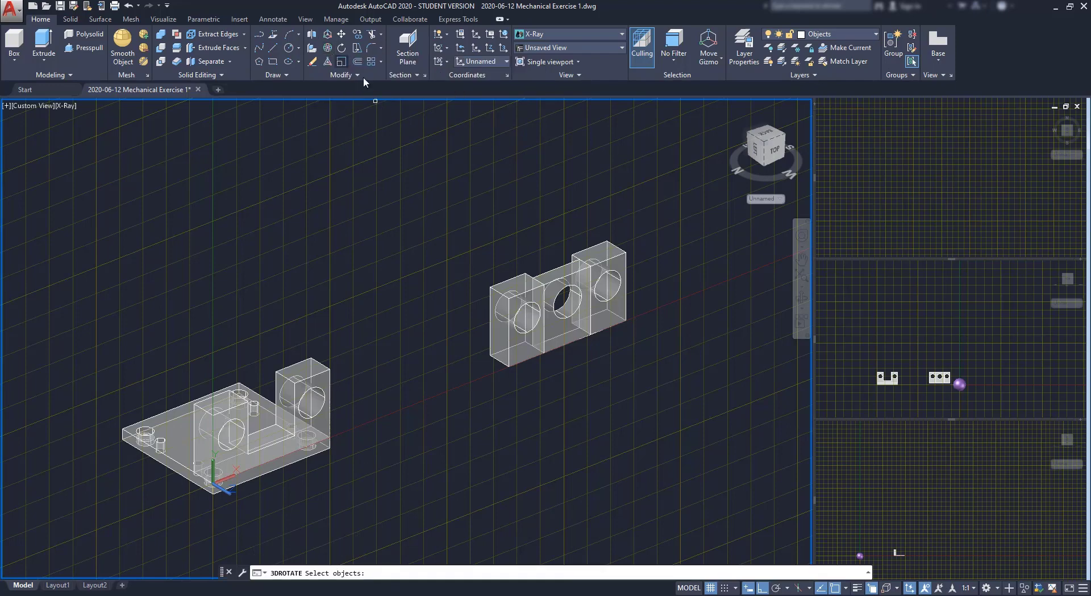
left_click(660, 400)
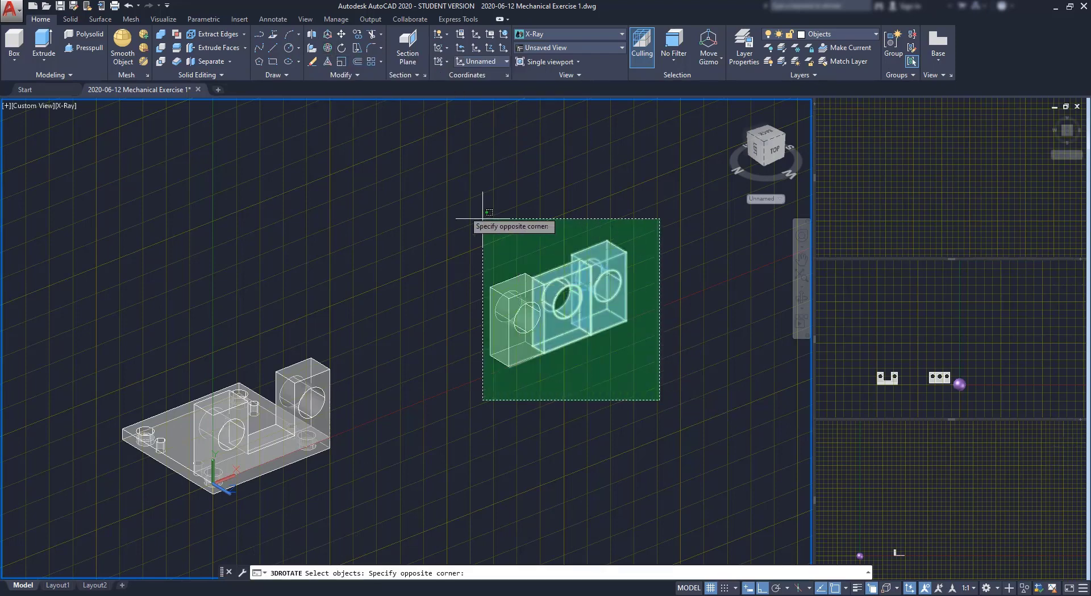
left_click(428, 199)
key("Return")
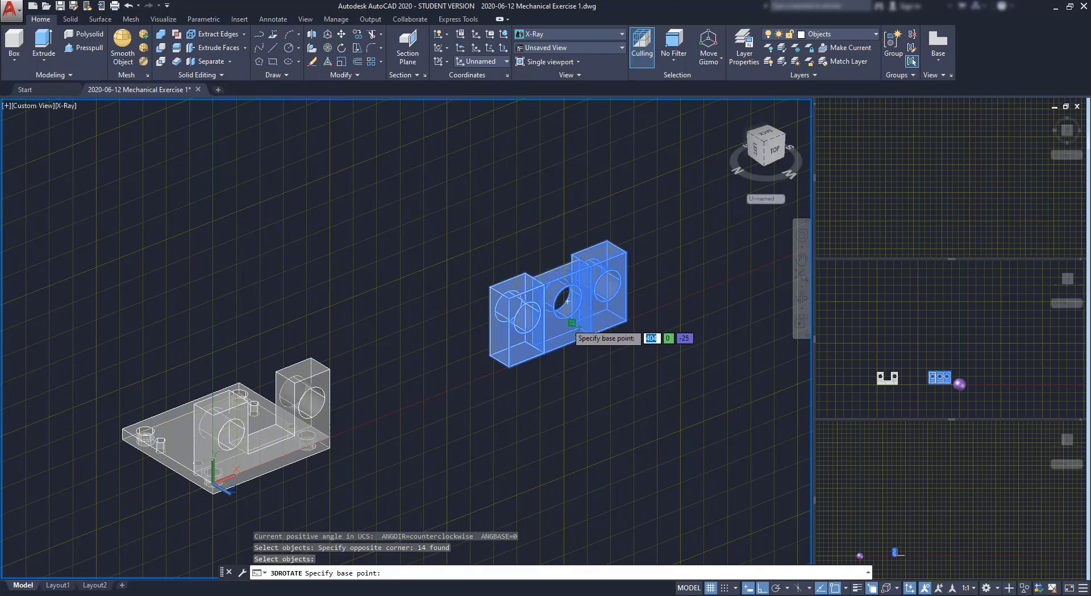
left_click(568, 326)
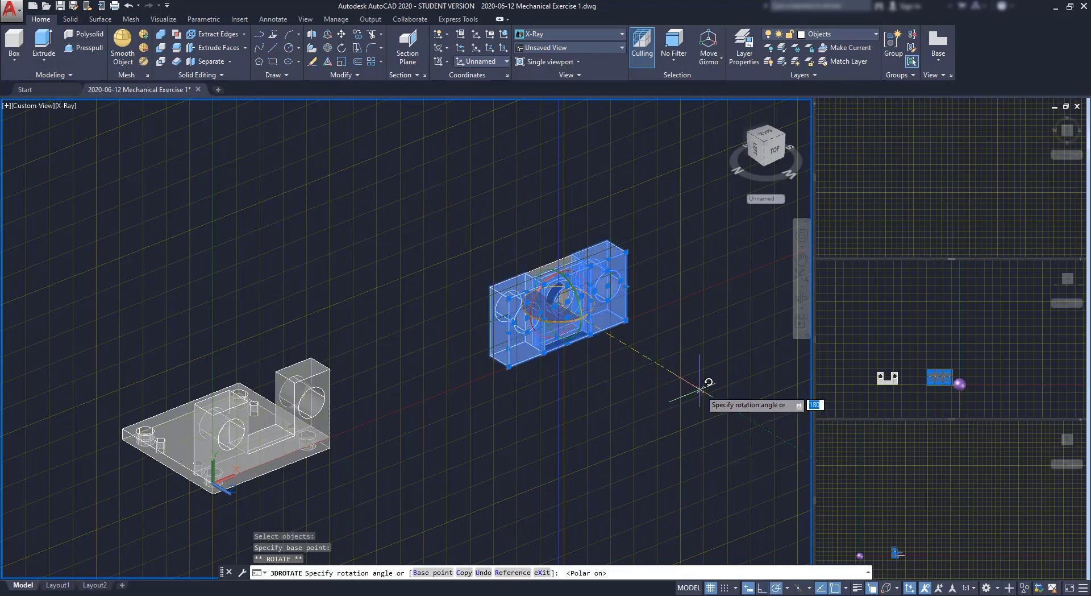
left_click(700, 389)
key("Escape")
Move the three-hole part and its profile by its bottom corner onto the upper corner of the base plate's free edge, opposite the U-shaped part.
type("m")
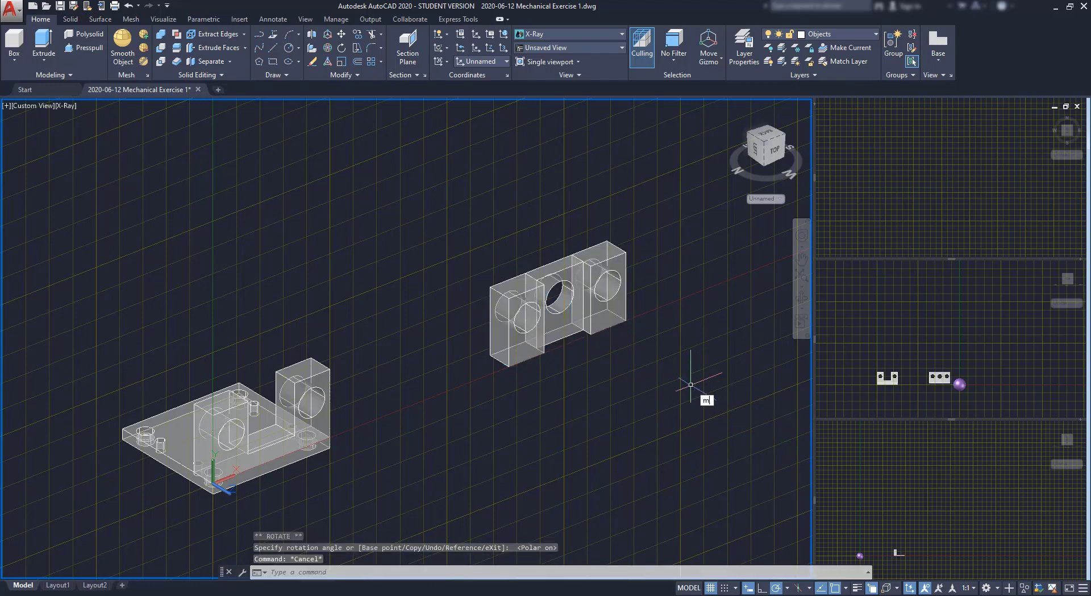
key("Return")
left_click(690, 388)
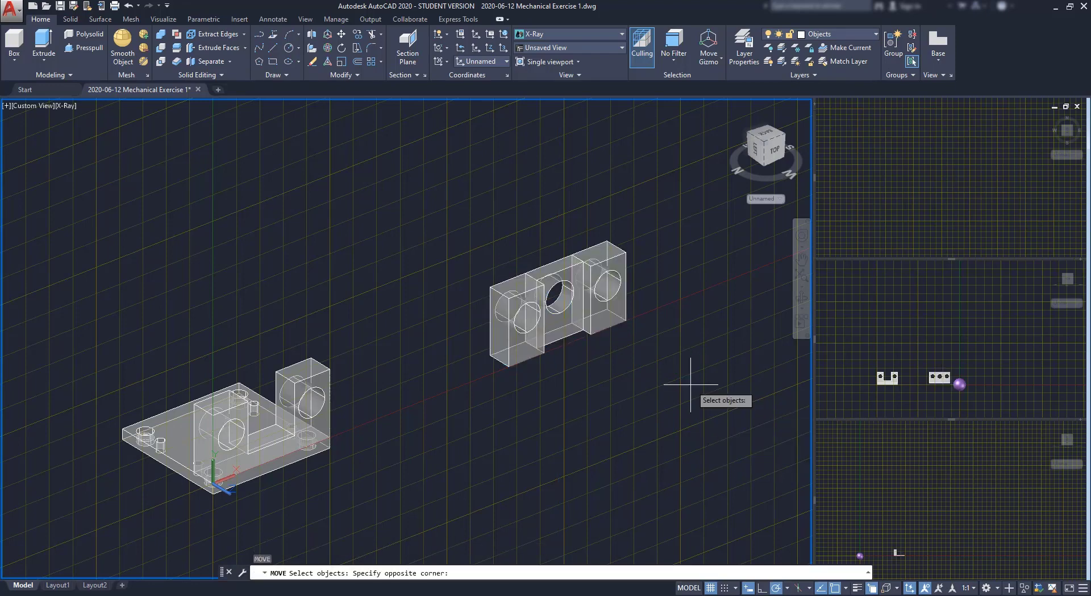
left_click(421, 173)
scroll(528, 377, "up", 1)
key("Return")
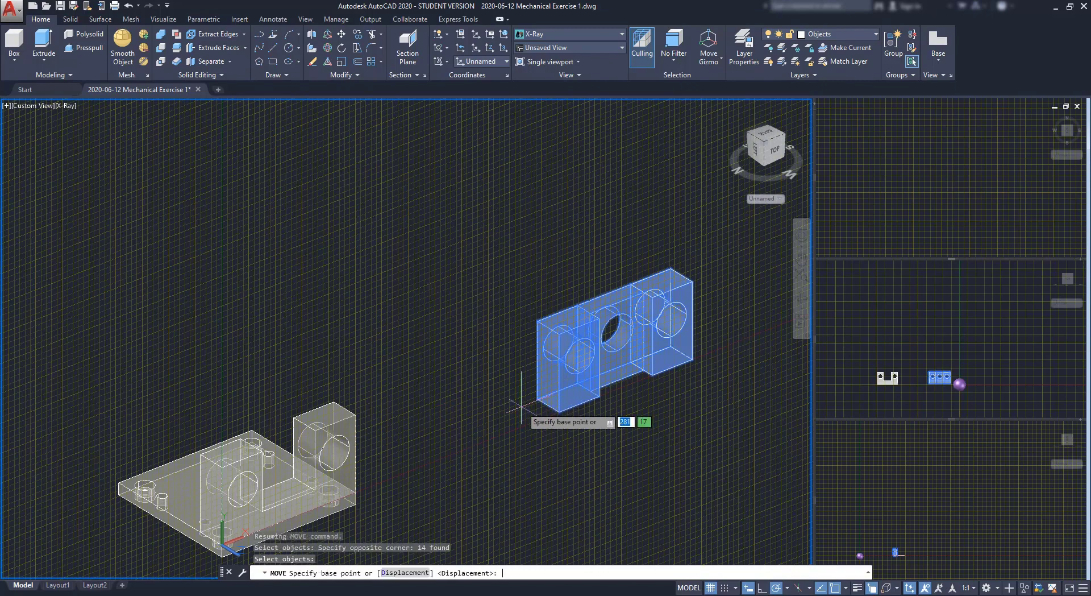
left_click(537, 398)
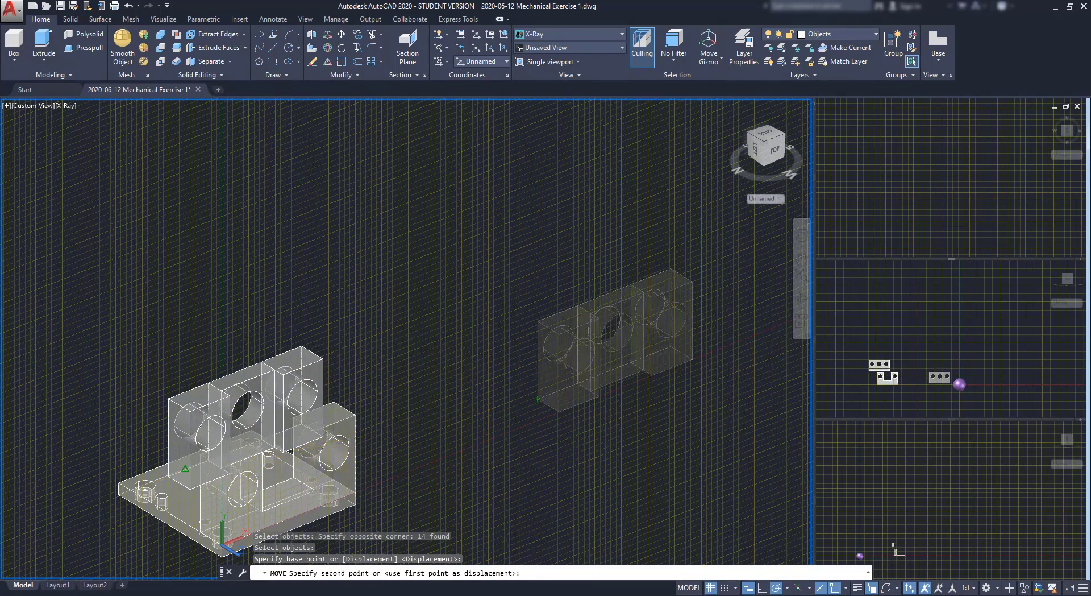
middle_click_drag(166, 479, 309, 430)
scroll(284, 443, "up", 8)
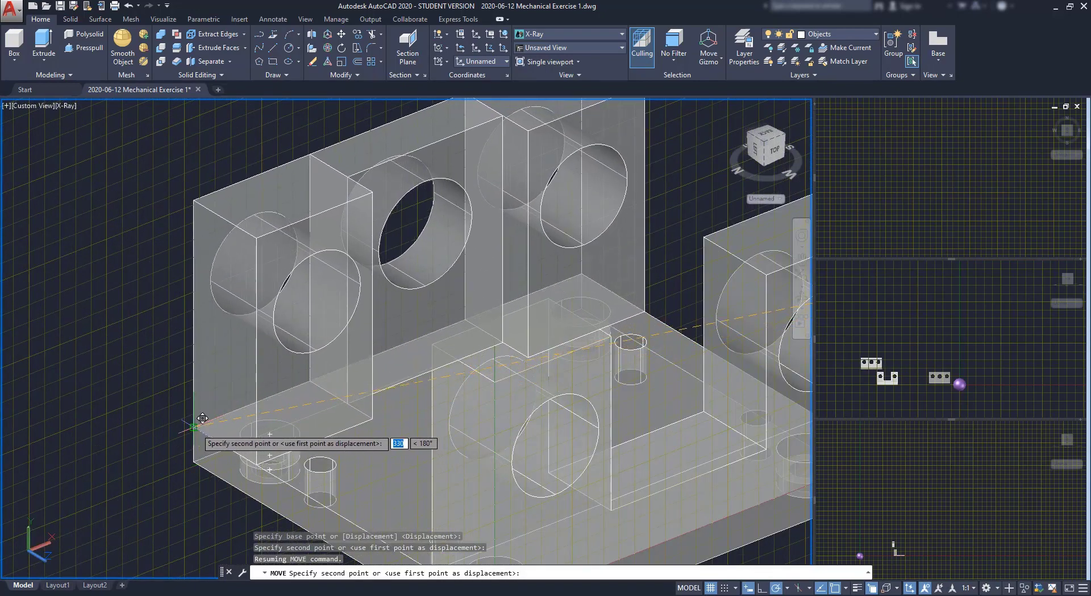
left_click(202, 418)
scroll(175, 390, "down", 6)
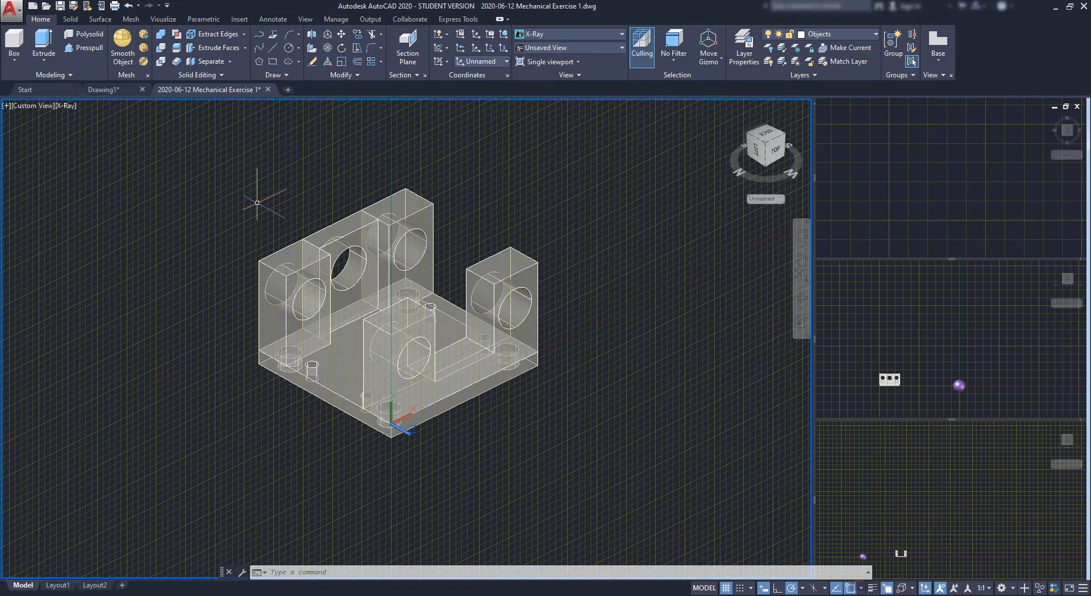
Union the base plate, the U-shaped part and the three-hole part into a single solid.
left_click(160, 41)
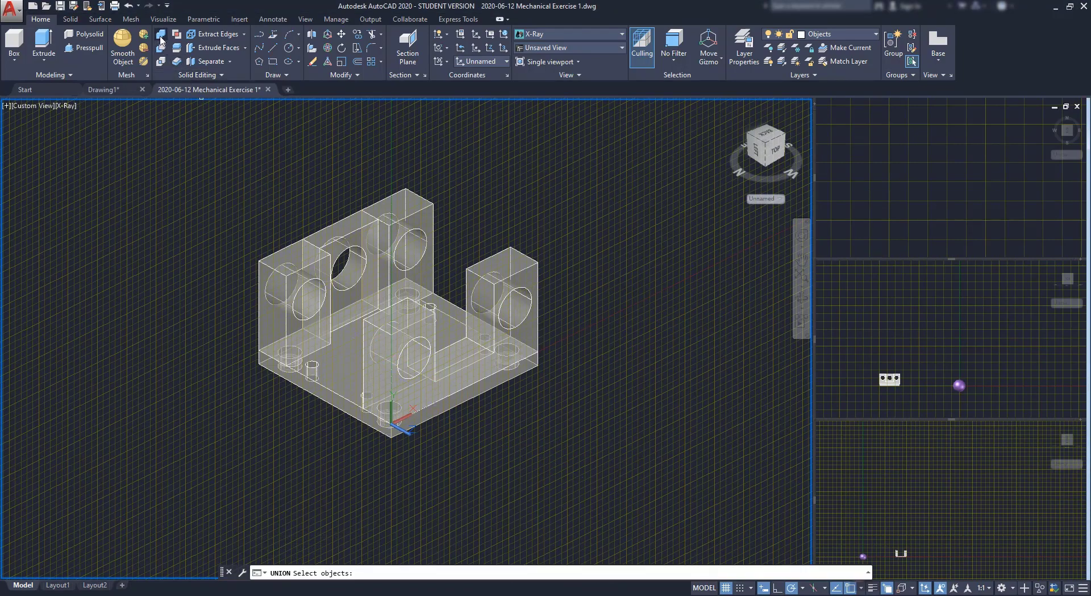
left_click(610, 496)
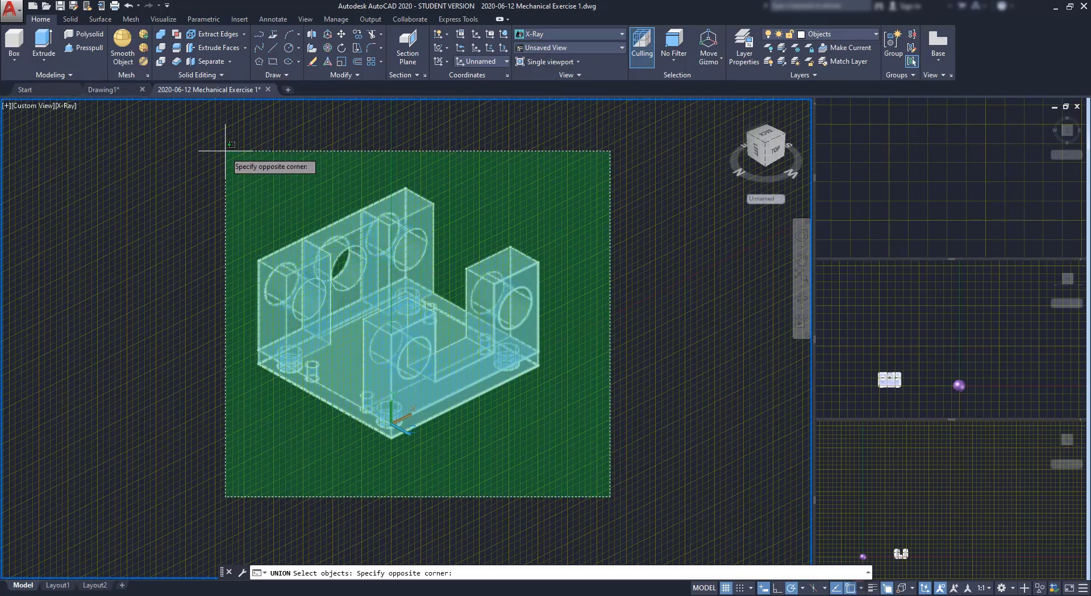
left_click(223, 150)
key("Return")
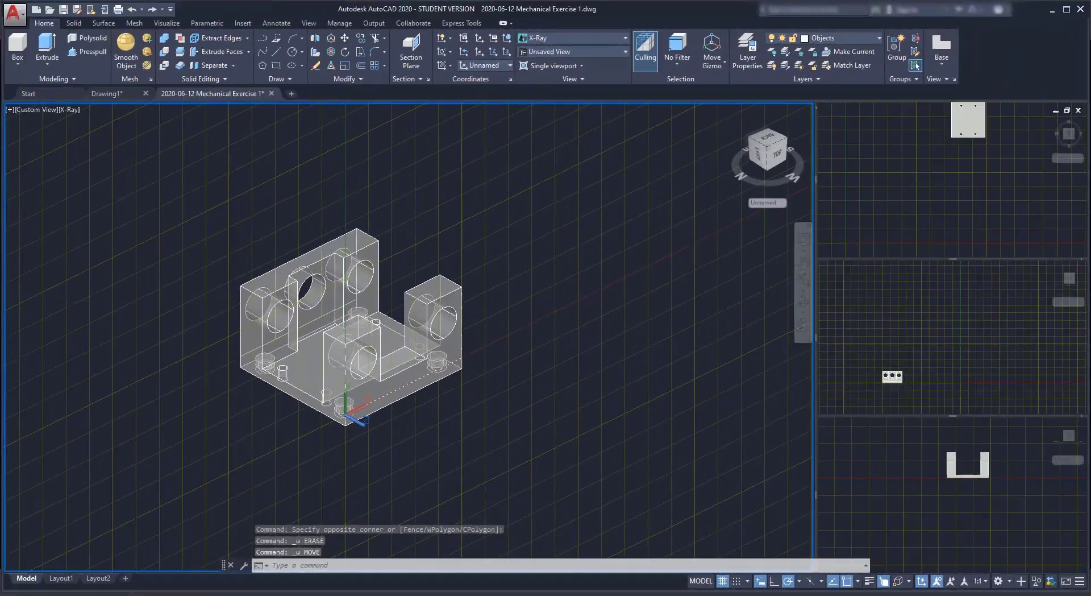
Move the united solid from its lower front corner along the X direction, clear of the leftover profile lines.
type("m")
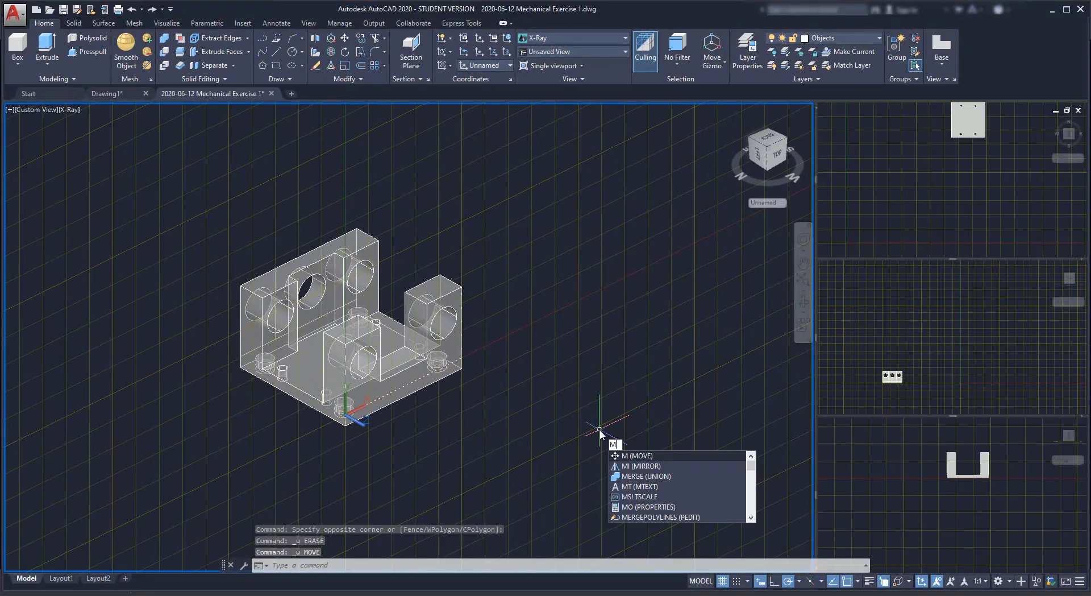
key("Return")
left_click_drag(599, 431, 569, 429)
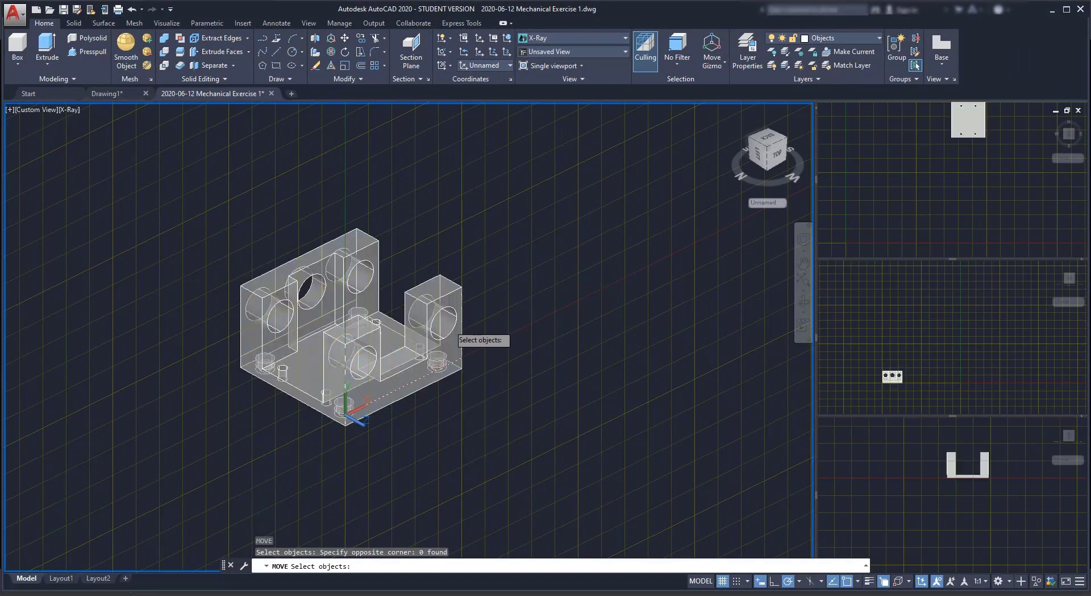
left_click(453, 333)
key("Return")
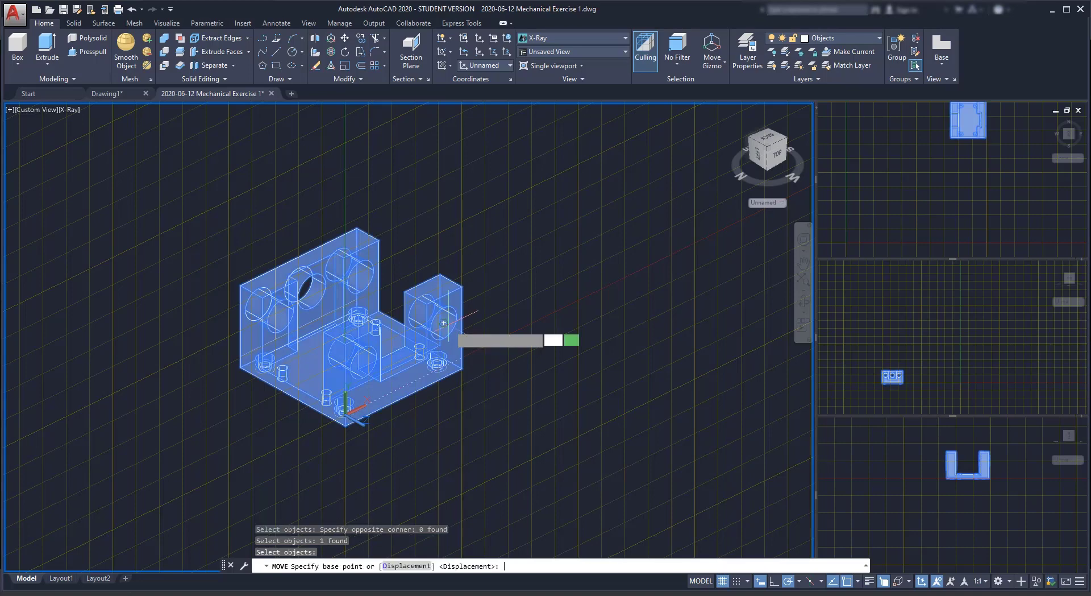
left_click(345, 424)
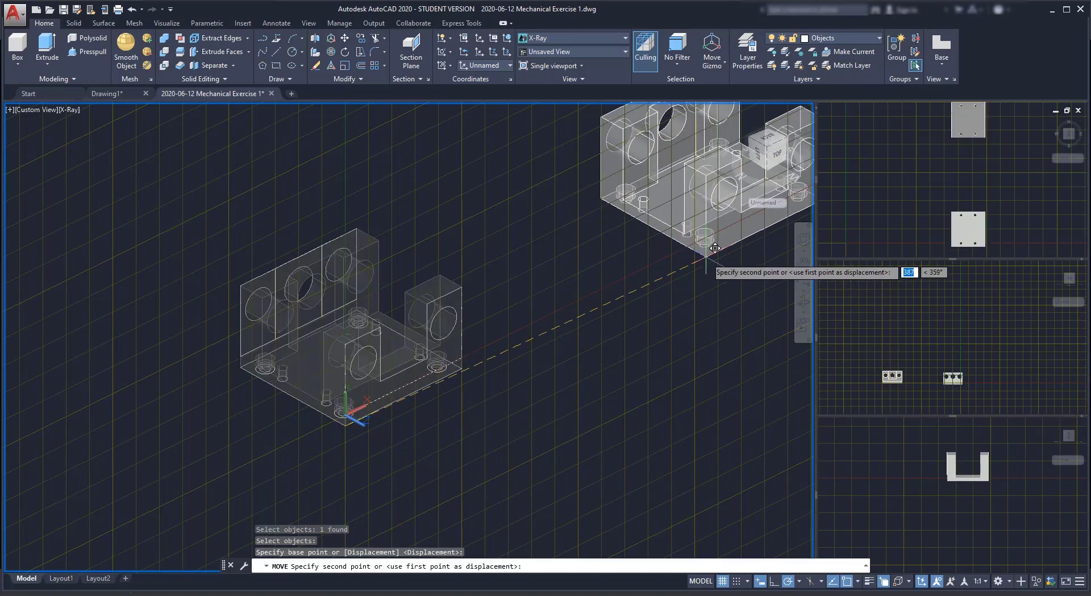
left_click(706, 257)
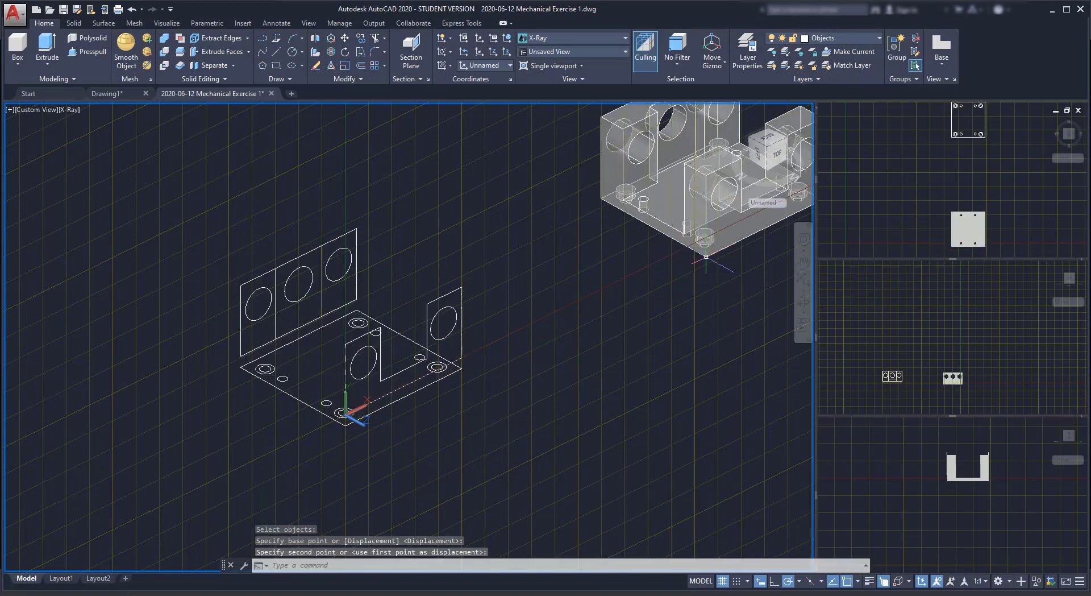
Delete all leftover profile lines and circles at the solid's original location.
left_click(469, 471)
left_click(142, 177)
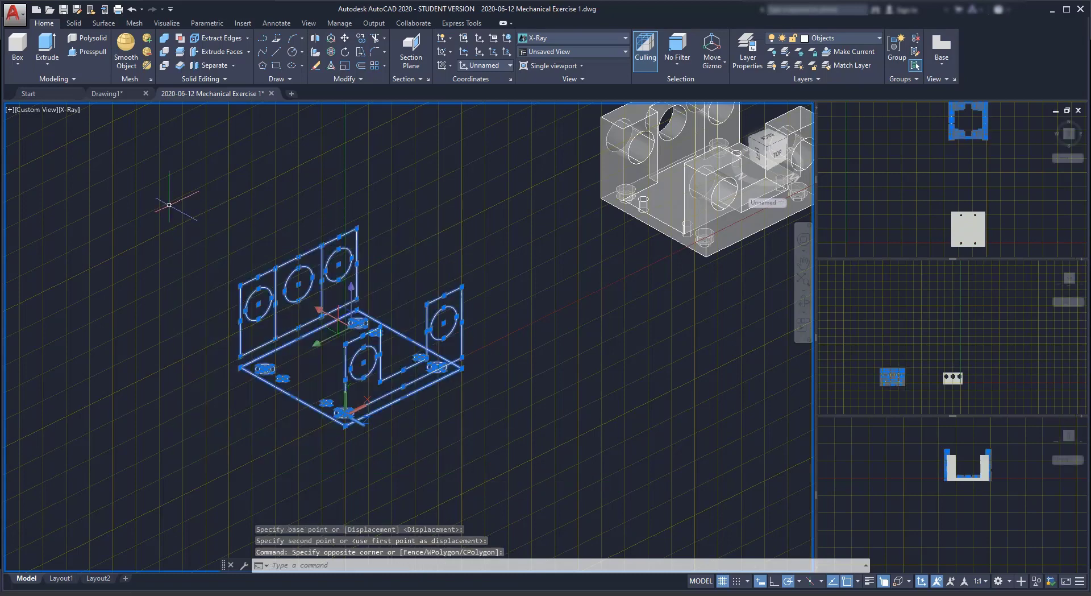
key("Delete")
mouse_move(572, 268)
middle_mouse_down()
mouse_move(358, 373)
mouse_move(305, 413)
middle_mouse_up()
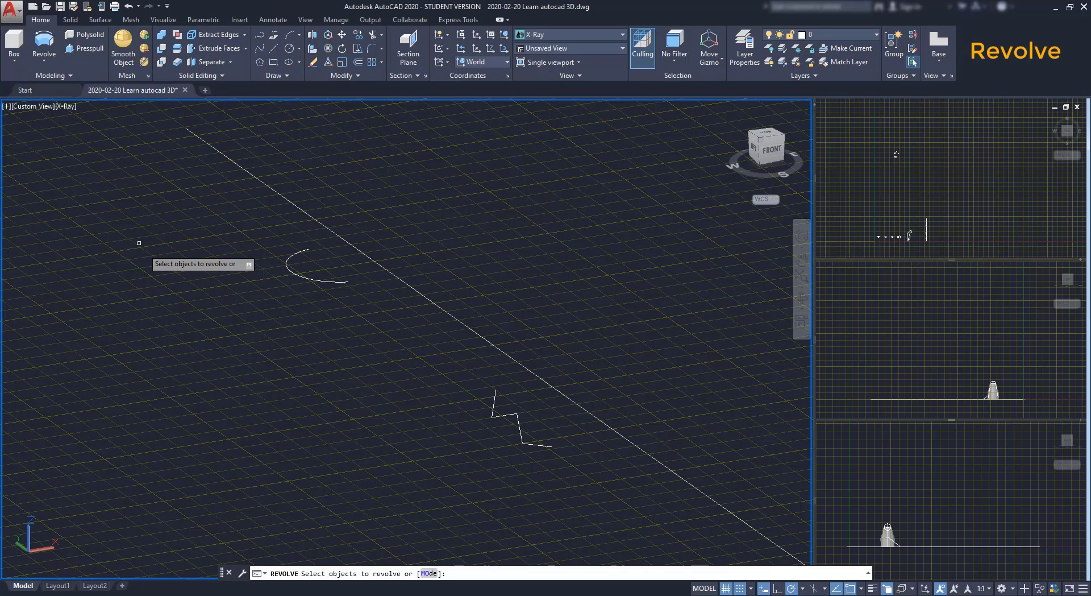
In the 2020-02-20 Learn autocad 3D drawing, revolve the open curve about the long straight line.
left_click(315, 279)
key("Return")
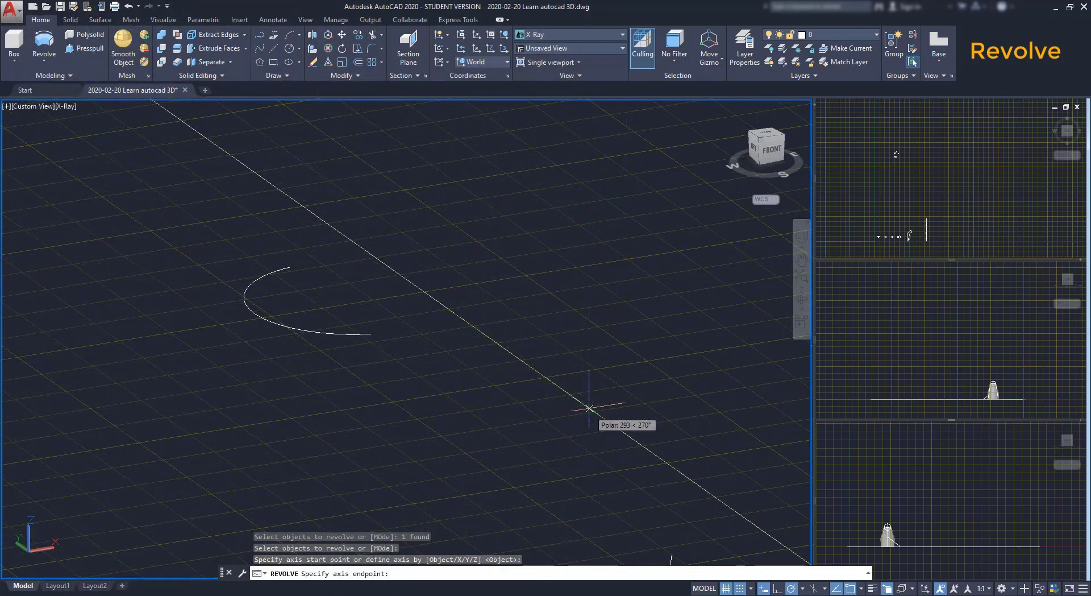
left_click(590, 408)
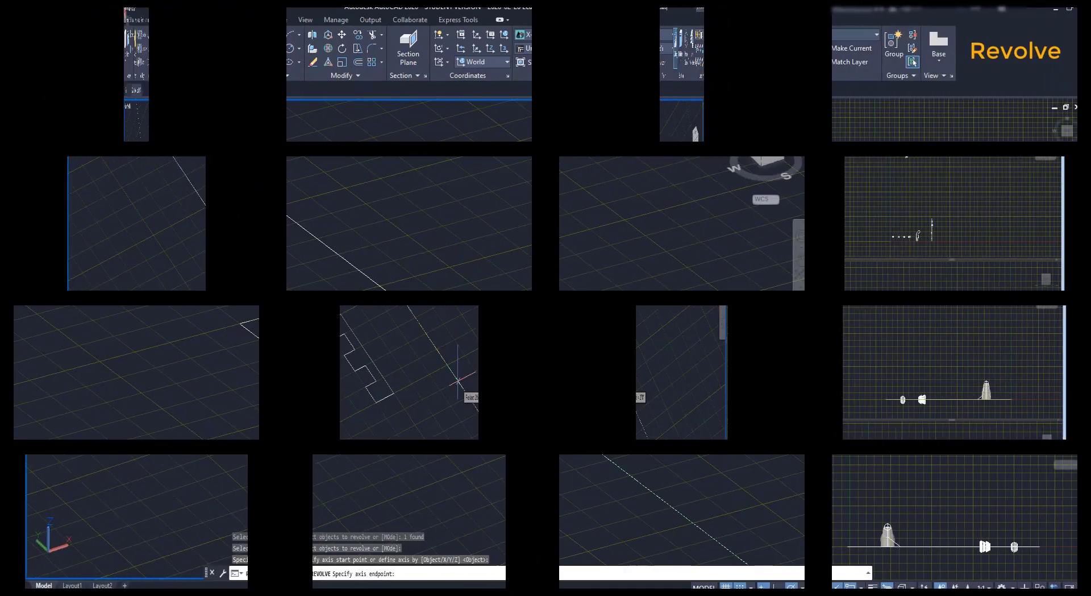
Revolve the closed stepped profile partway around the straight axis line.
left_click(504, 380)
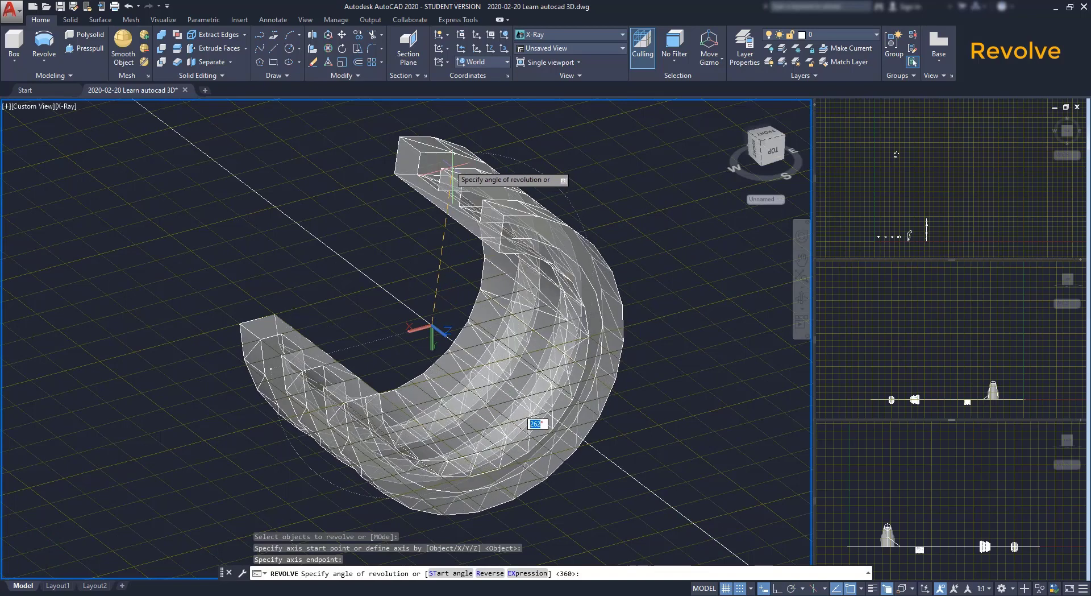
left_click(446, 168)
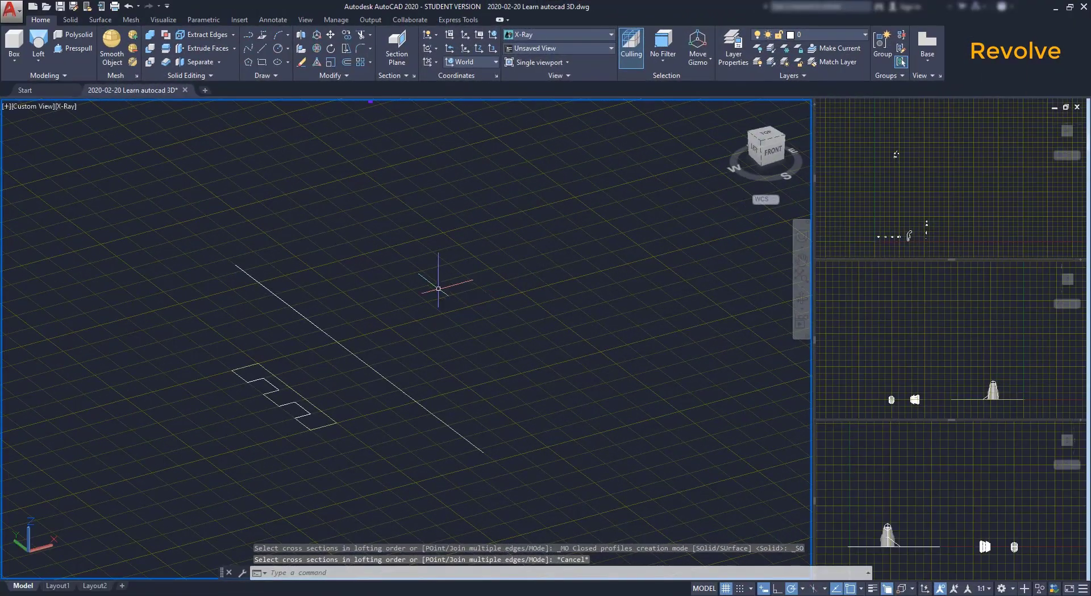
Revolve the closed stepped profile 360° about the straight line, using the line's far and near endpoints as the axis.
left_click(39, 59)
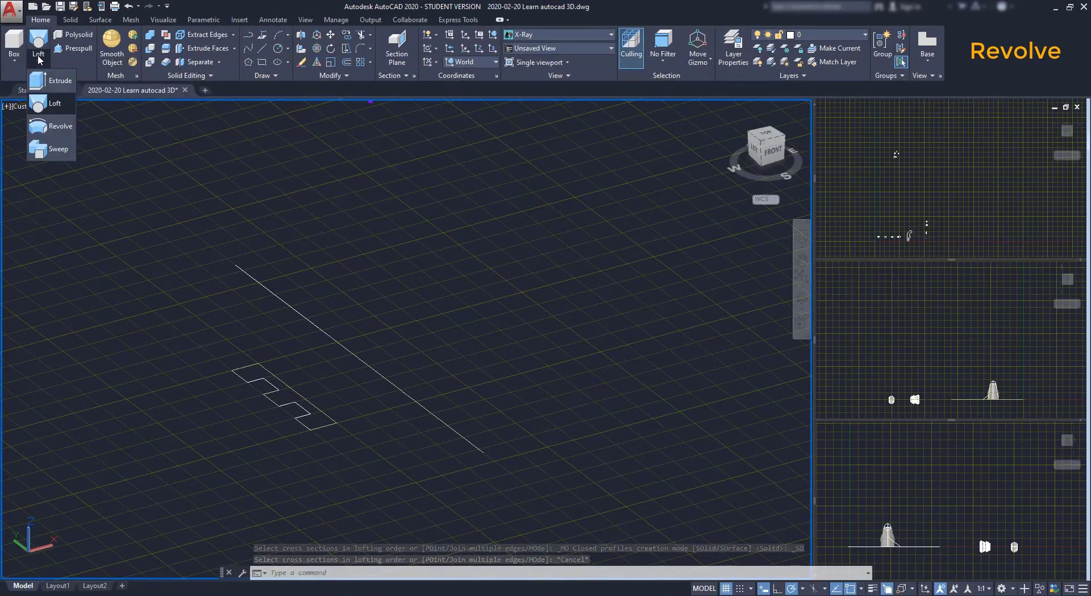
left_click(59, 125)
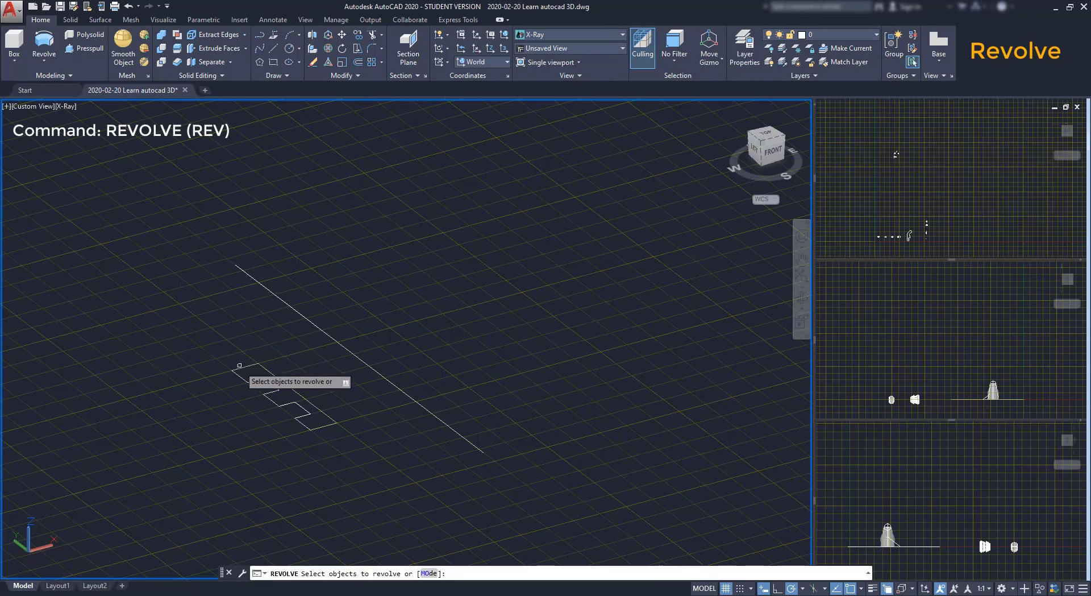
left_click(243, 368)
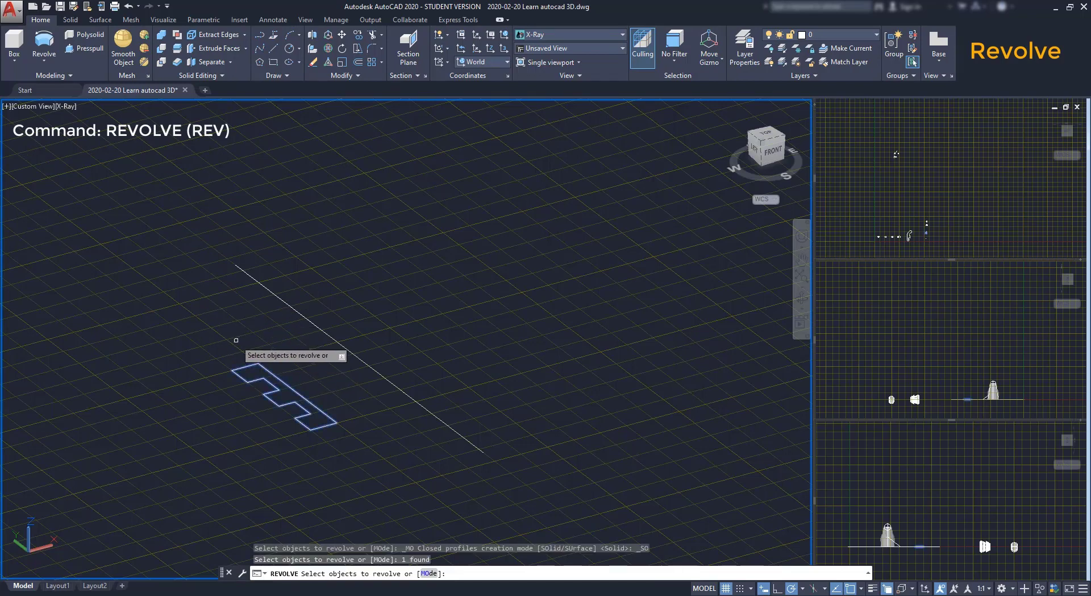
key("Return")
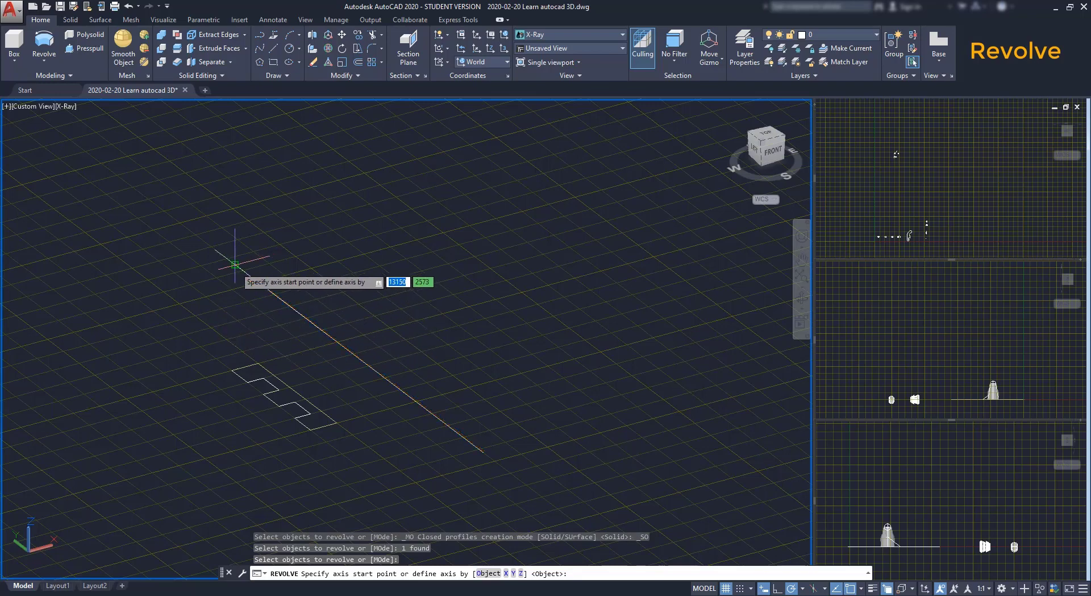
left_click(236, 265)
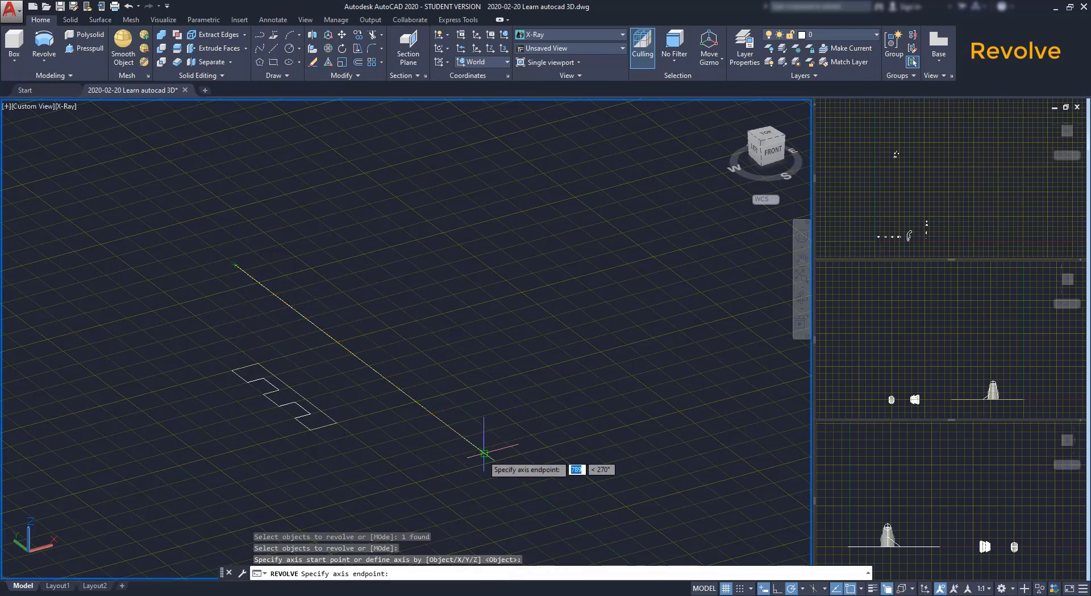
left_click(484, 453)
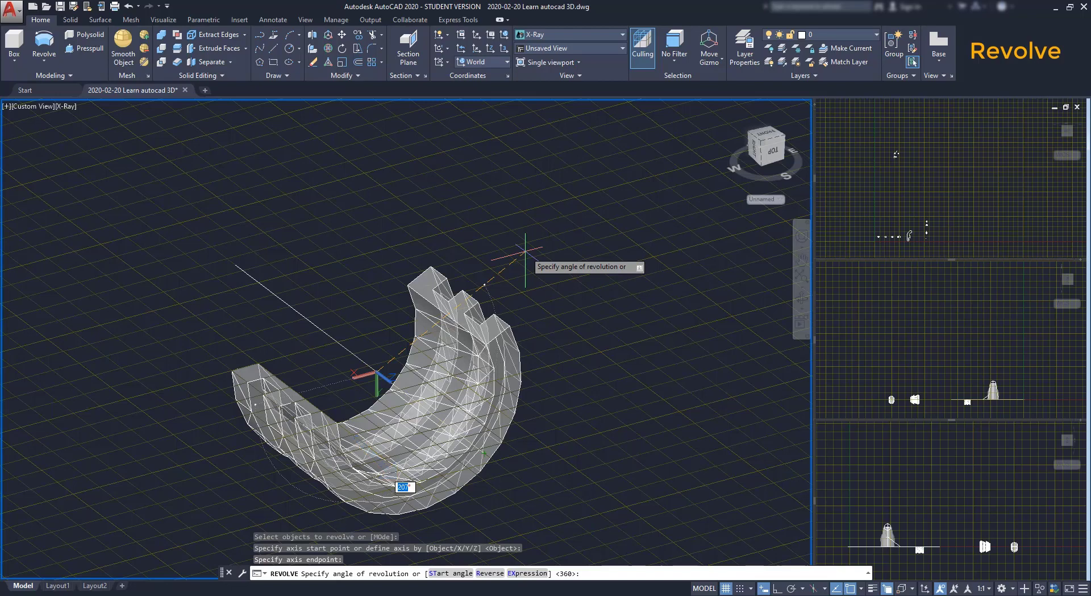
left_click(526, 251)
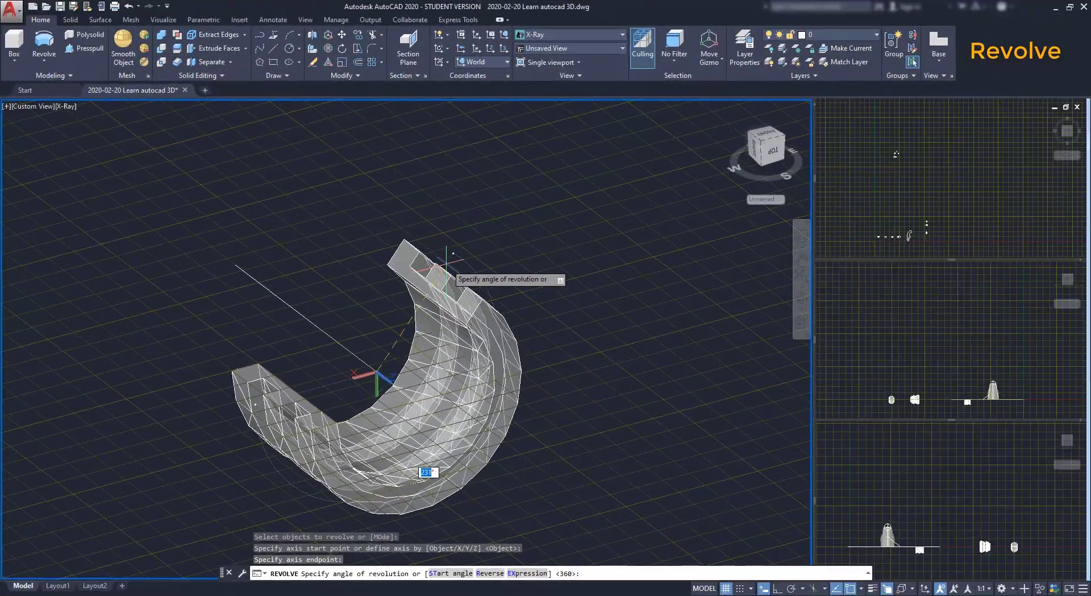
type("360")
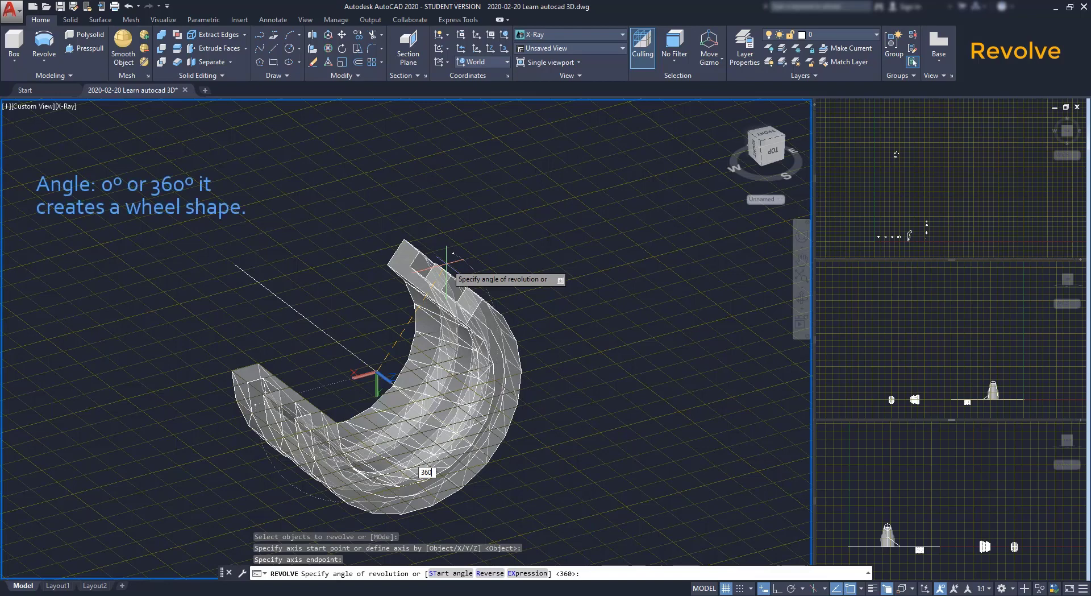
key("Return")
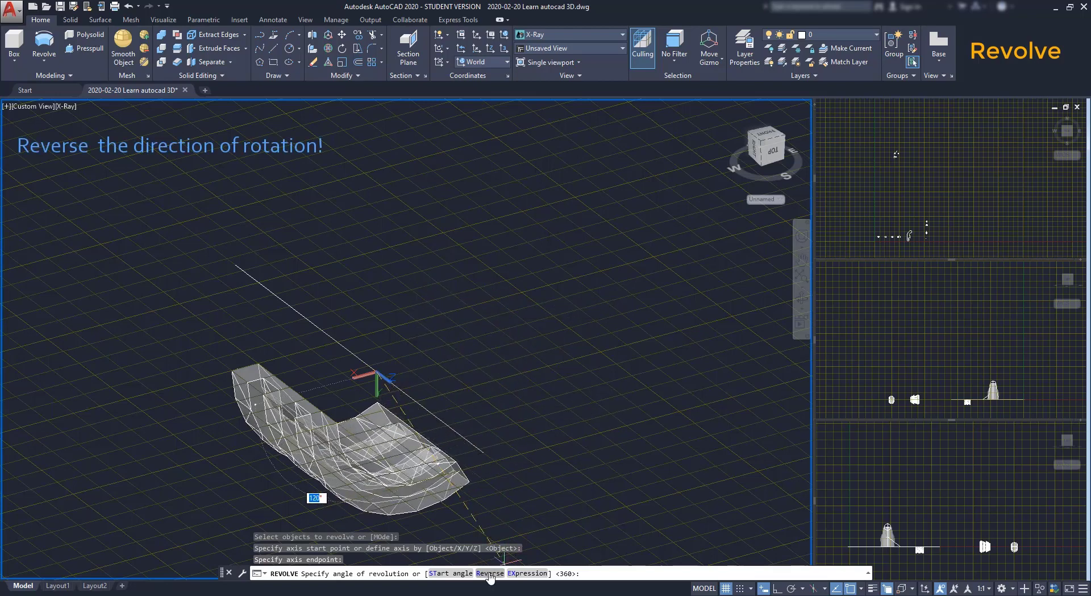
Revolve the stepped profile partway in the reverse direction, picking the long line's near endpoint first and its far endpoint second as the axis.
left_click(490, 573)
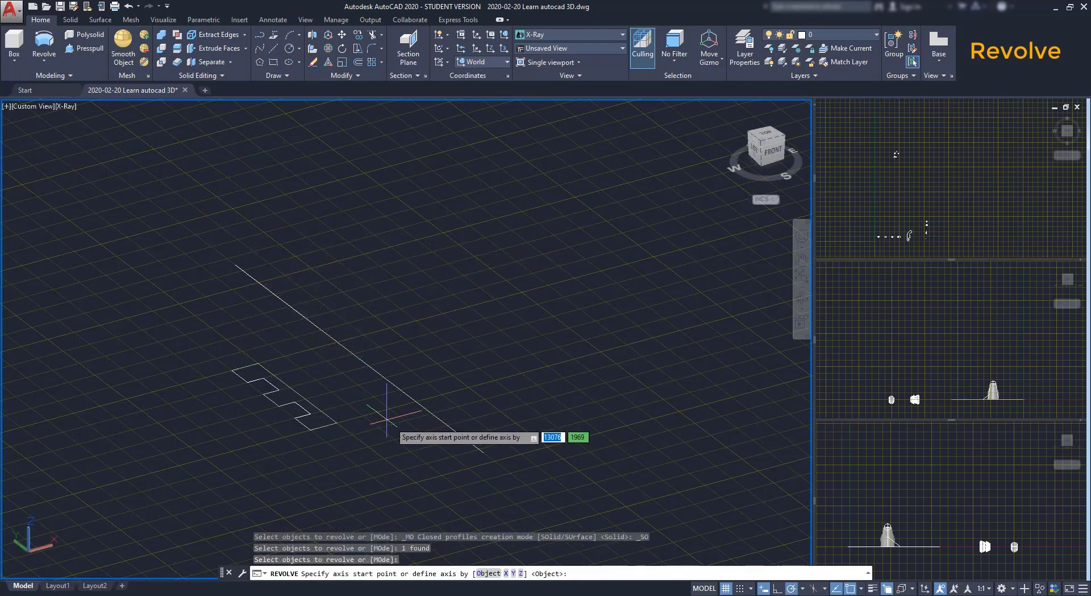
left_click(484, 453)
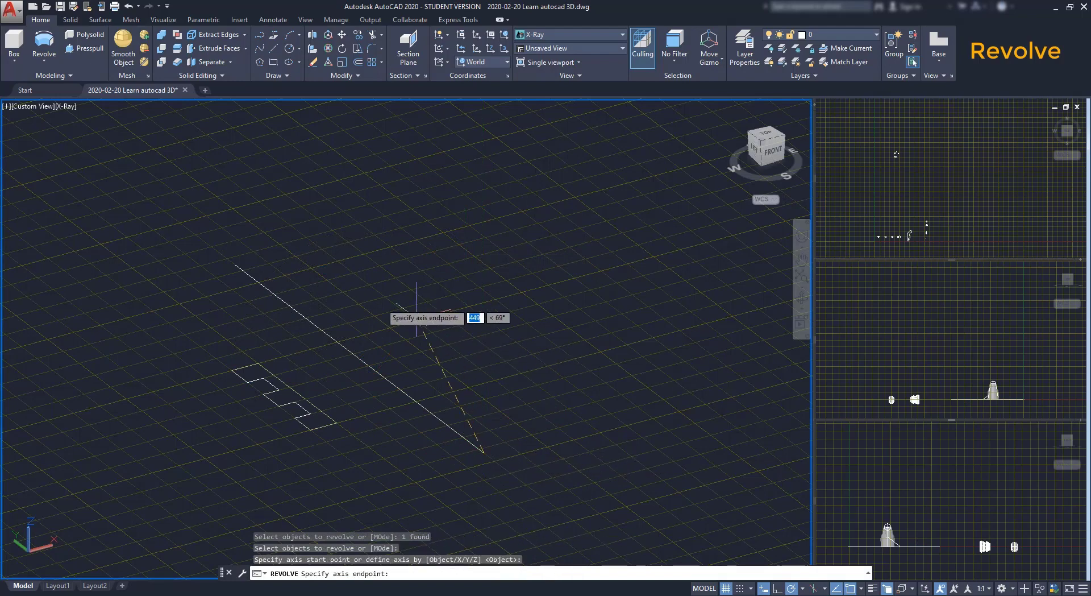
left_click(236, 265)
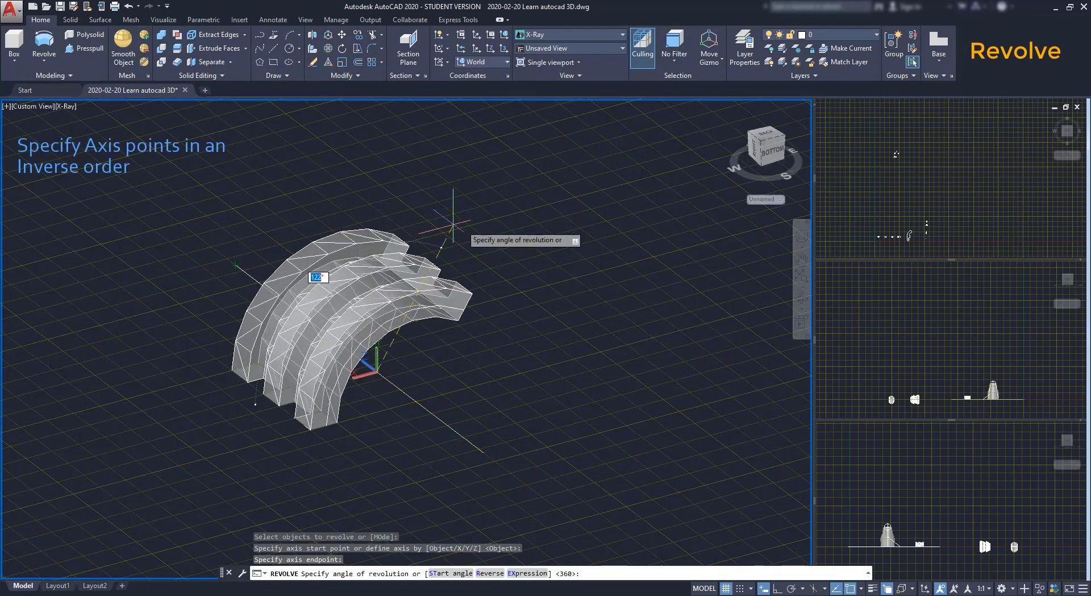
left_click(461, 234)
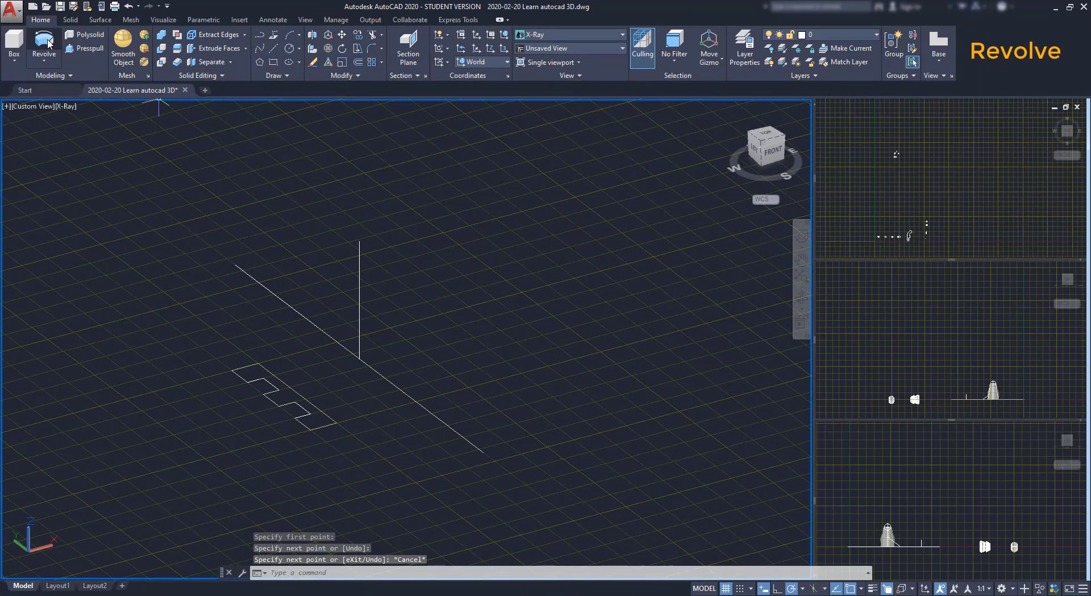
Try to revolve the closed stepped profile about the vertical line, using its lower and upper endpoints as the axis.
left_click(45, 41)
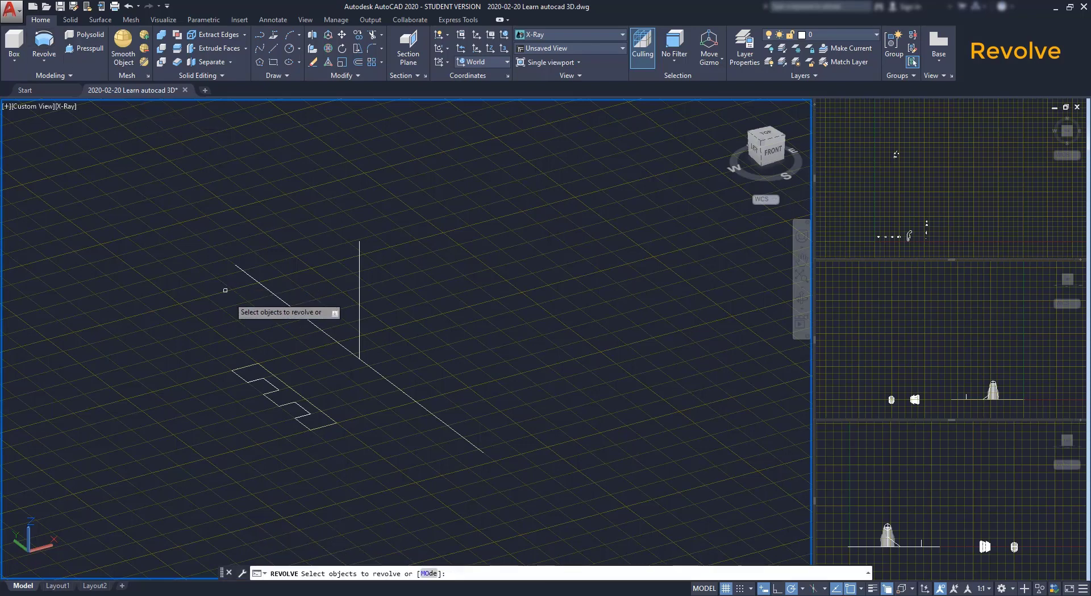
left_click(267, 368)
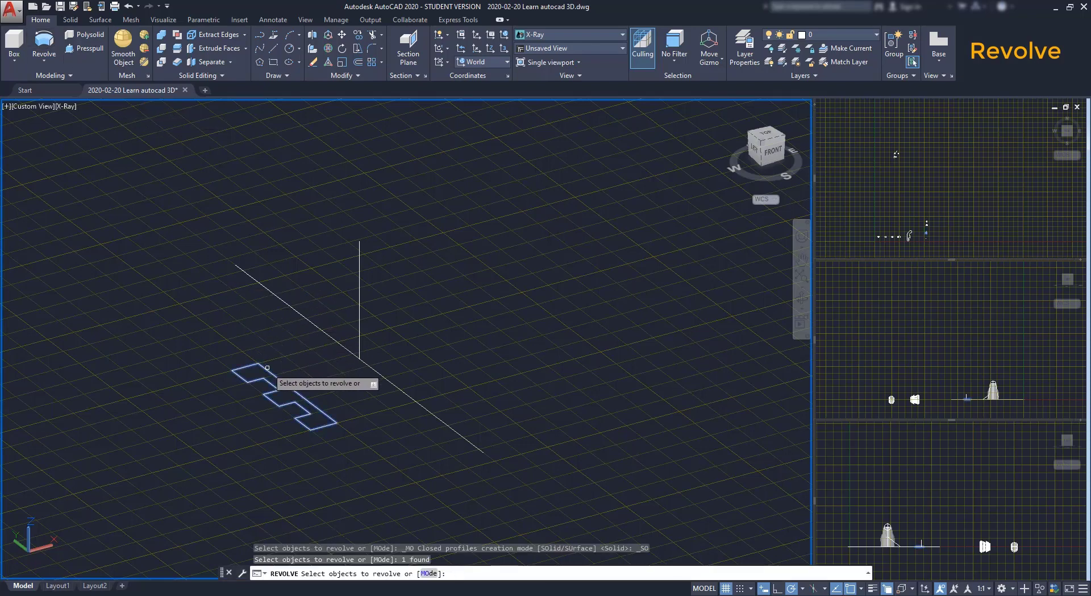
key("Return")
left_click(360, 357)
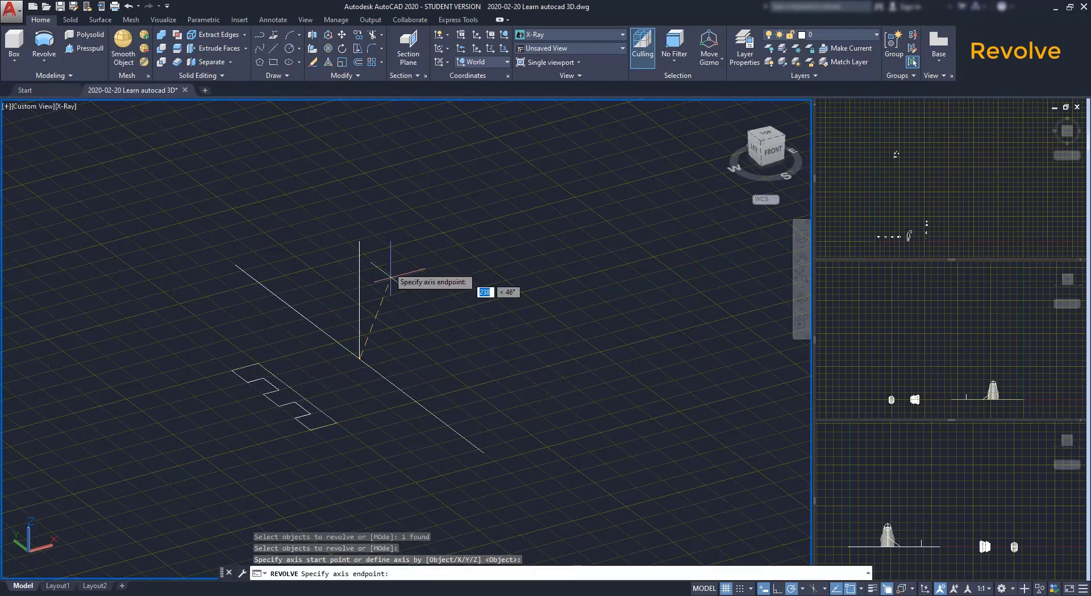
left_click(360, 241)
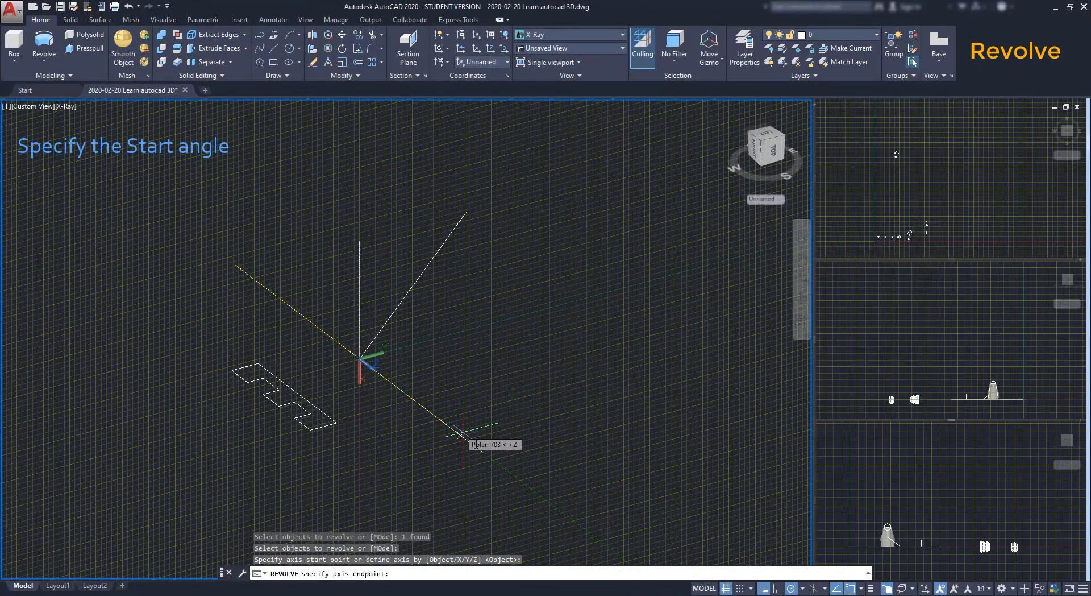
Revolve the stepped profile about the long line, setting the start angle at the inclined line and ending the revolution at the vertical line.
left_click(467, 449)
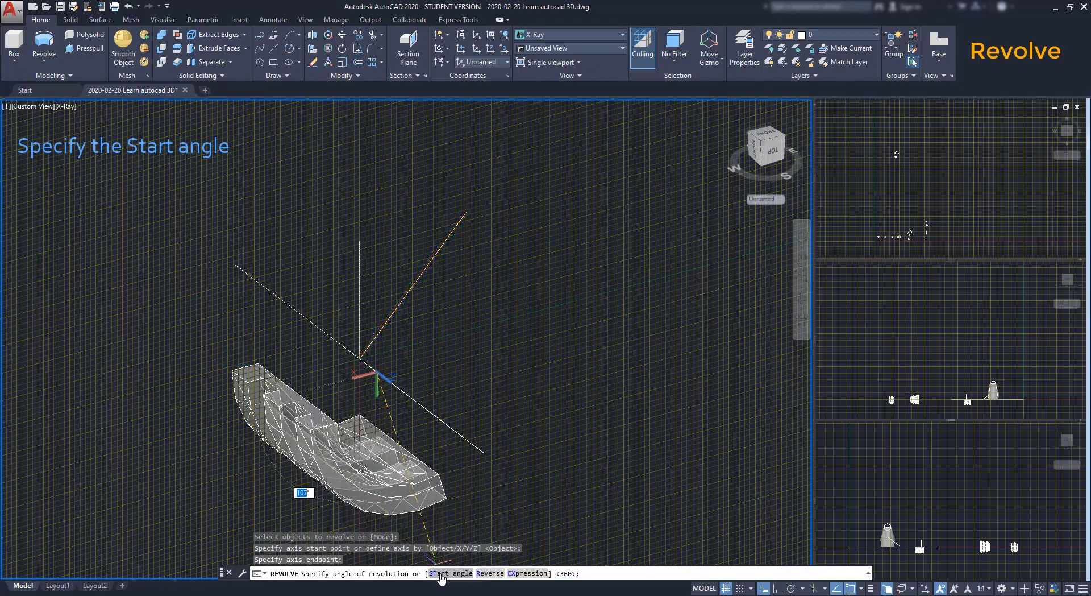
left_click(440, 573)
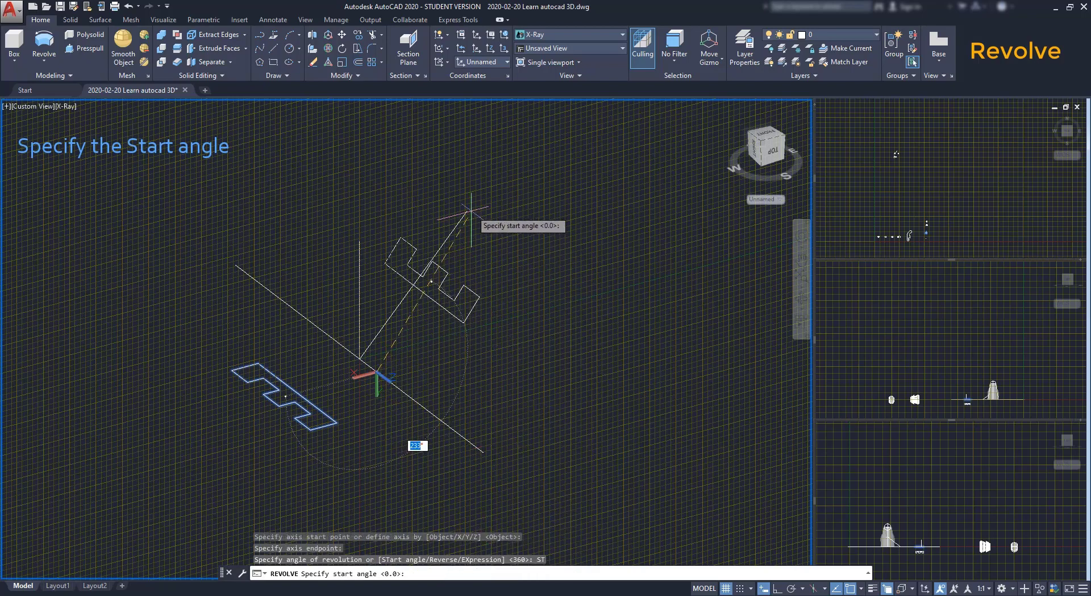
left_click(448, 214)
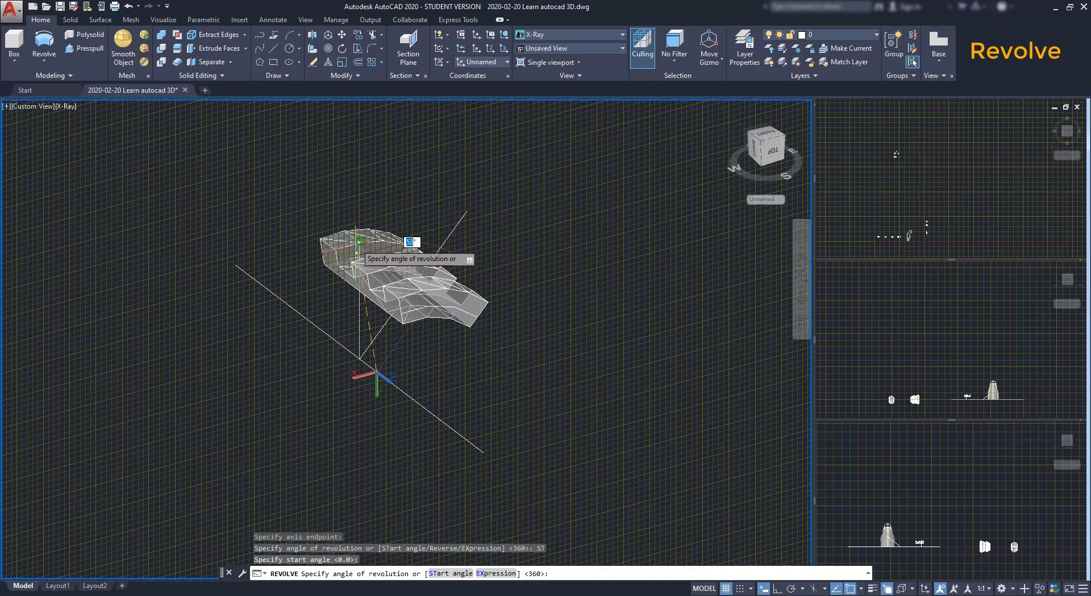
left_click(360, 241)
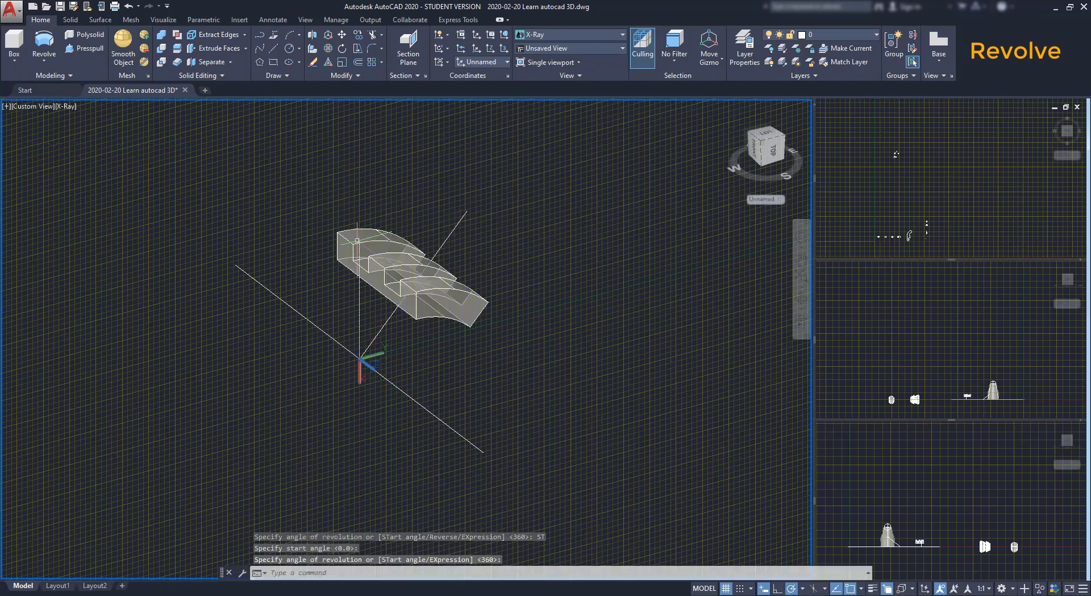
middle_click(653, 393)
middle_click(652, 392)
middle_click_drag(652, 375, 574, 362, "shift")
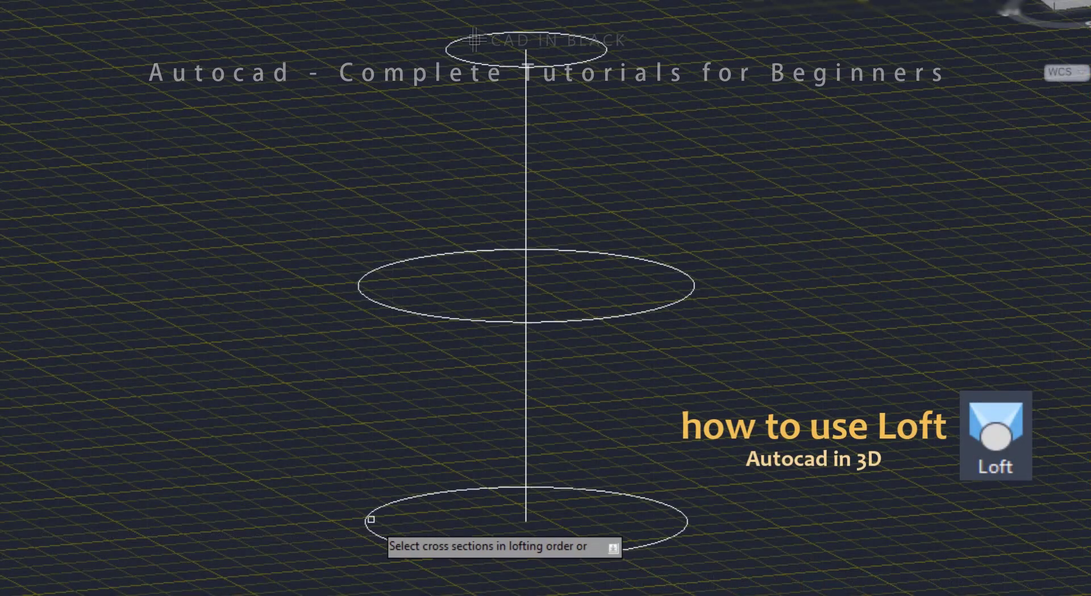
Loft the three circles into one shape, taking the bottom, middle and top circles in that order.
left_click(370, 518)
left_click(473, 321)
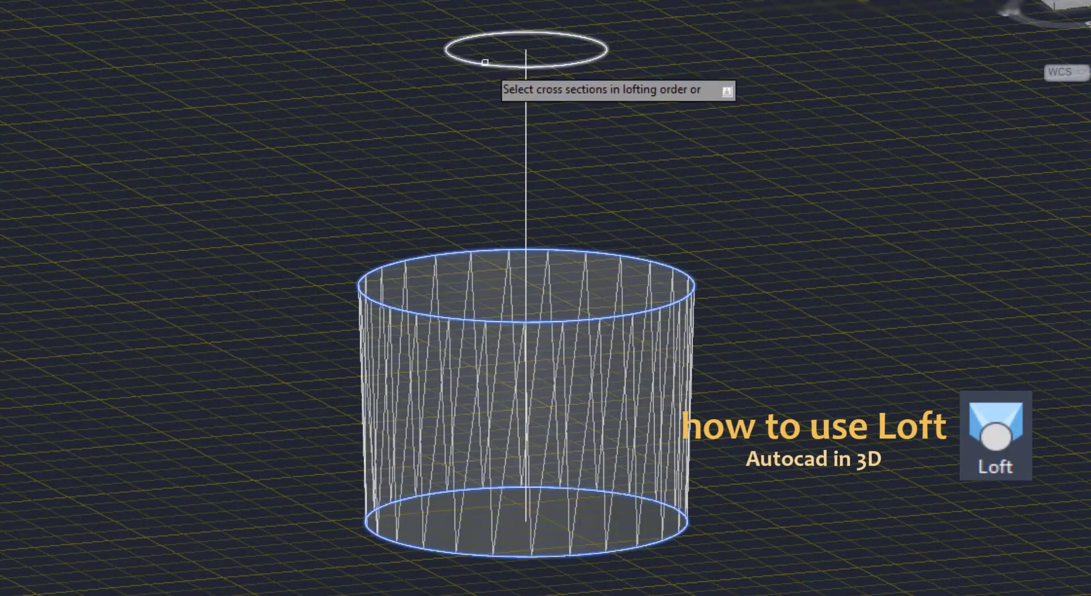
left_click(483, 65)
key("Return")
key("Return")
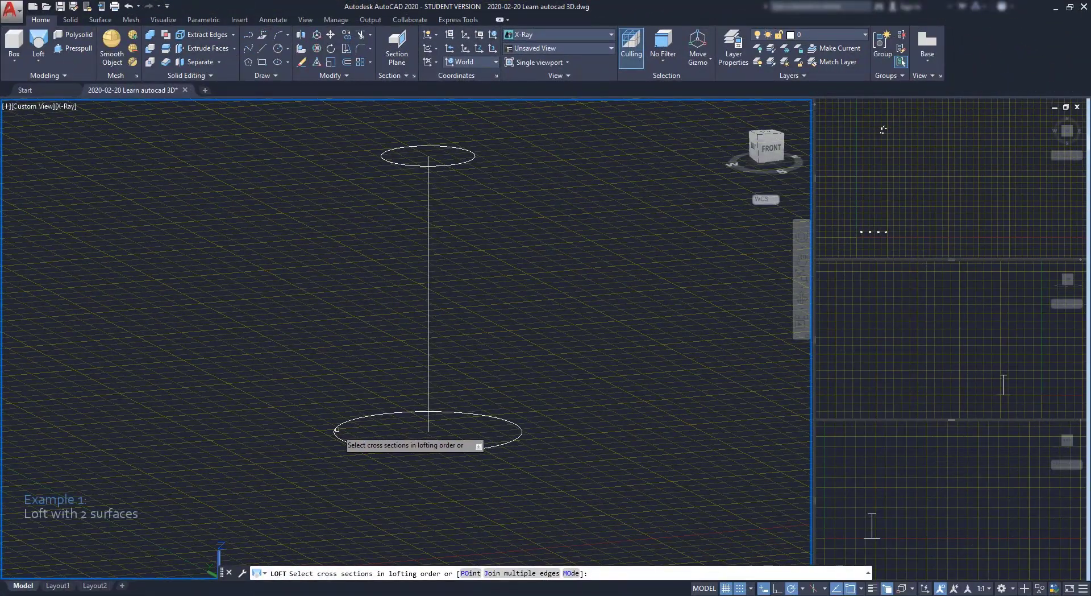
Loft the large bottom circle to the small top circle to form a tapered solid.
left_click(341, 422)
left_click(336, 427)
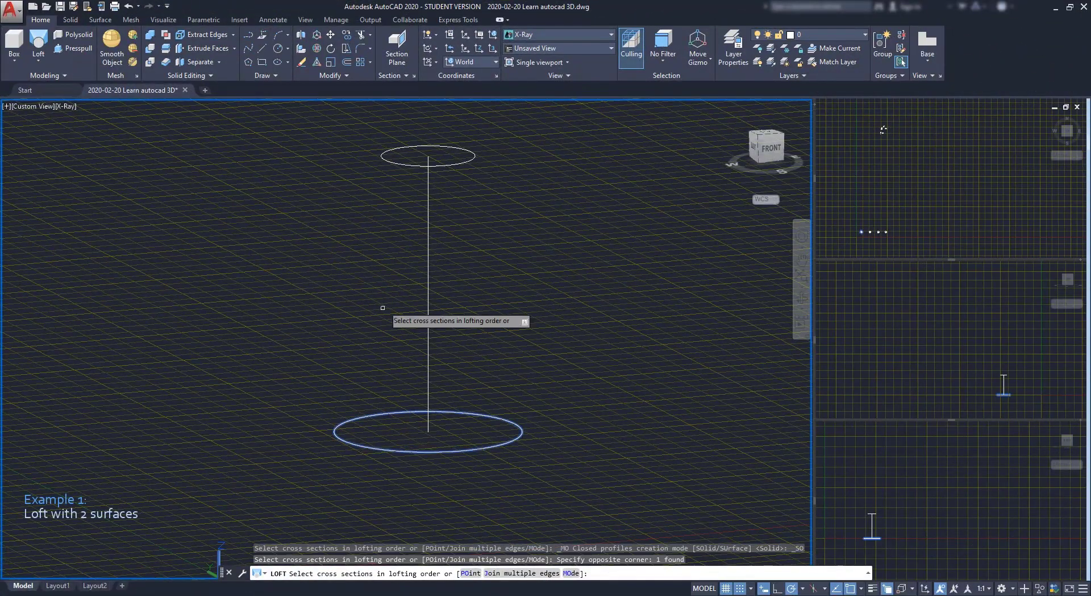
left_click(404, 163)
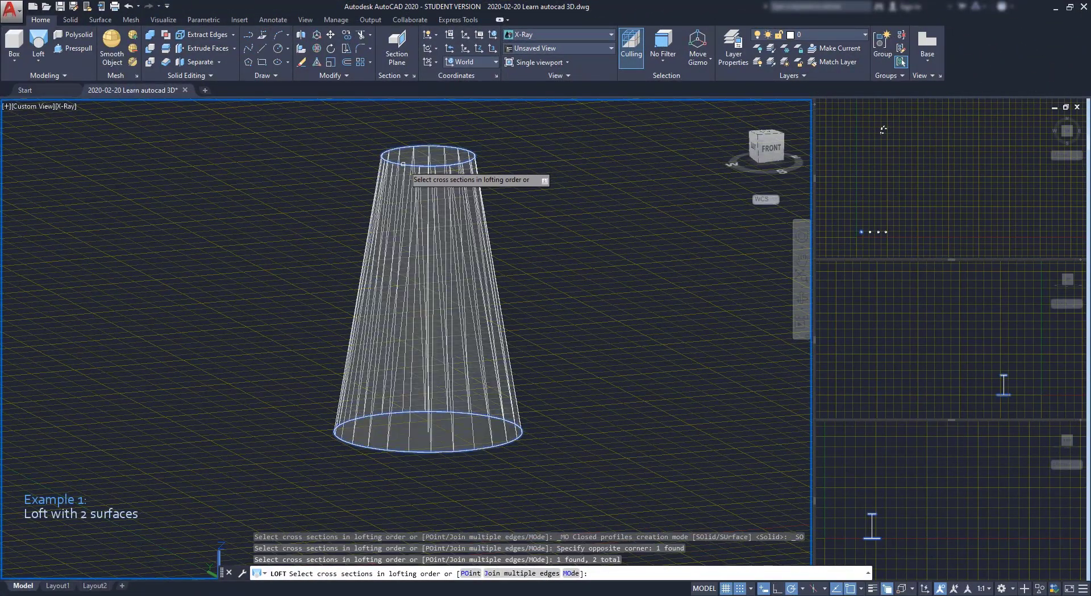
right_click(223, 201)
left_click(244, 217)
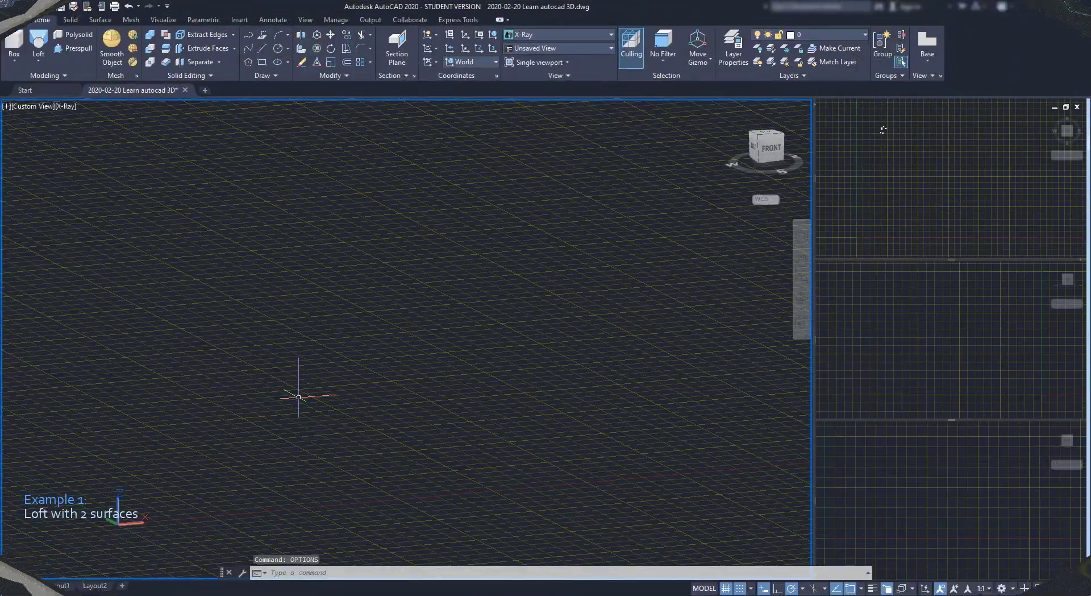
Draw a circle with a radius of 200 on the ground plane of the empty model area.
type("c")
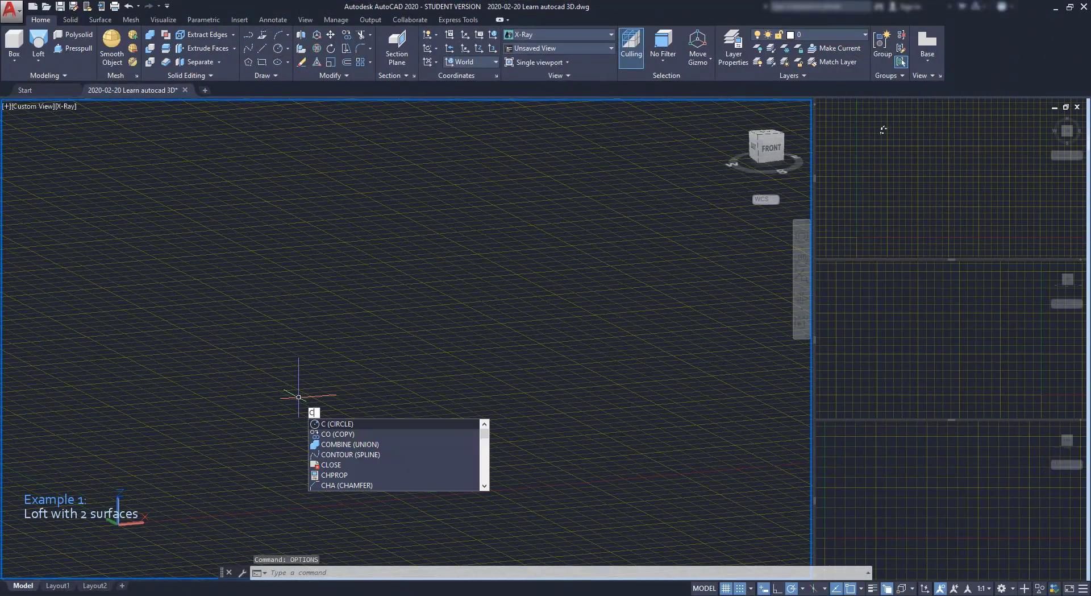
key("Return")
left_click(298, 394)
type("200")
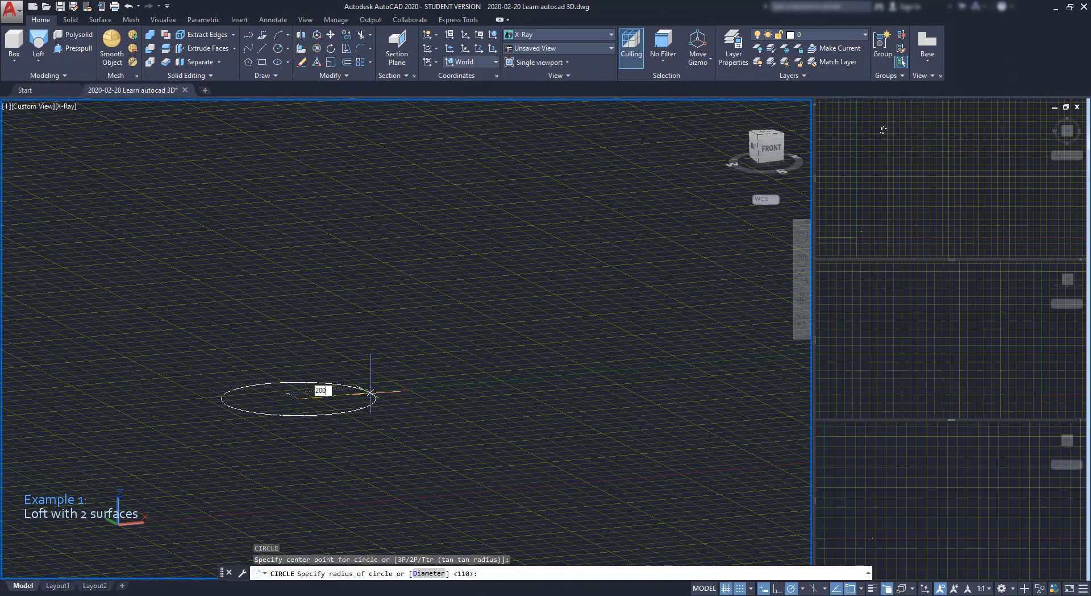
key("Return")
Draw a 600-long vertical line upward along Z from the circle's center.
key("Return")
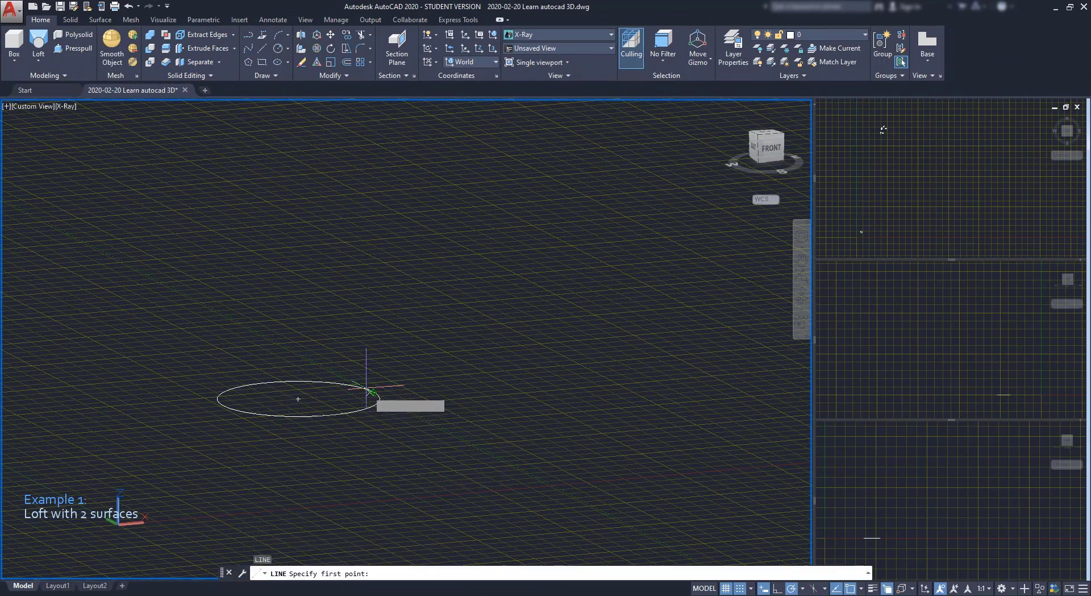
scroll(355, 385, "up", 2)
left_click(275, 403)
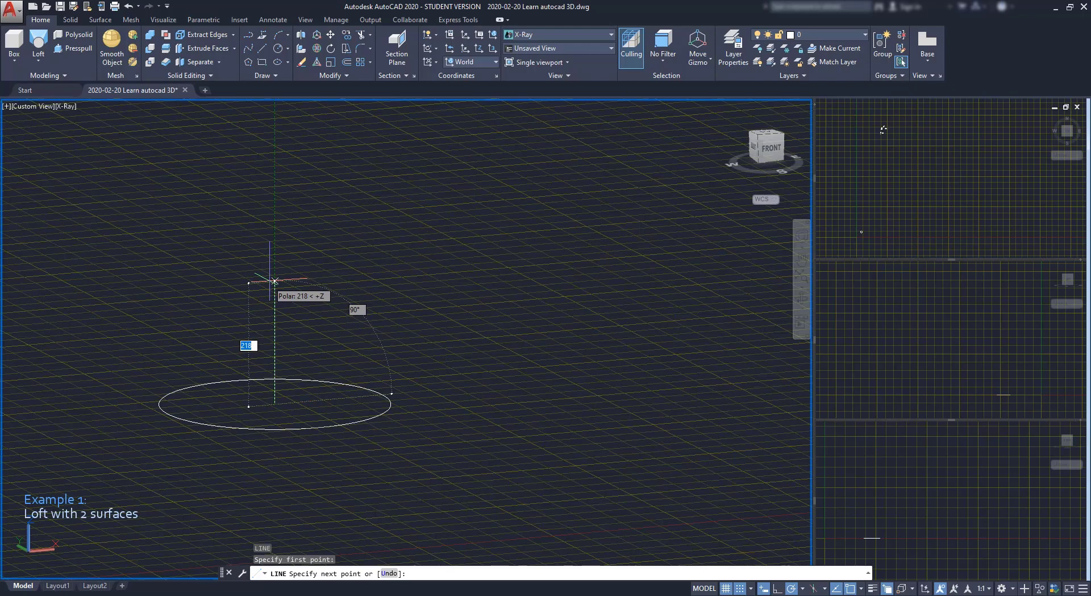
type("600")
key("Return")
scroll(275, 284, "down", 4)
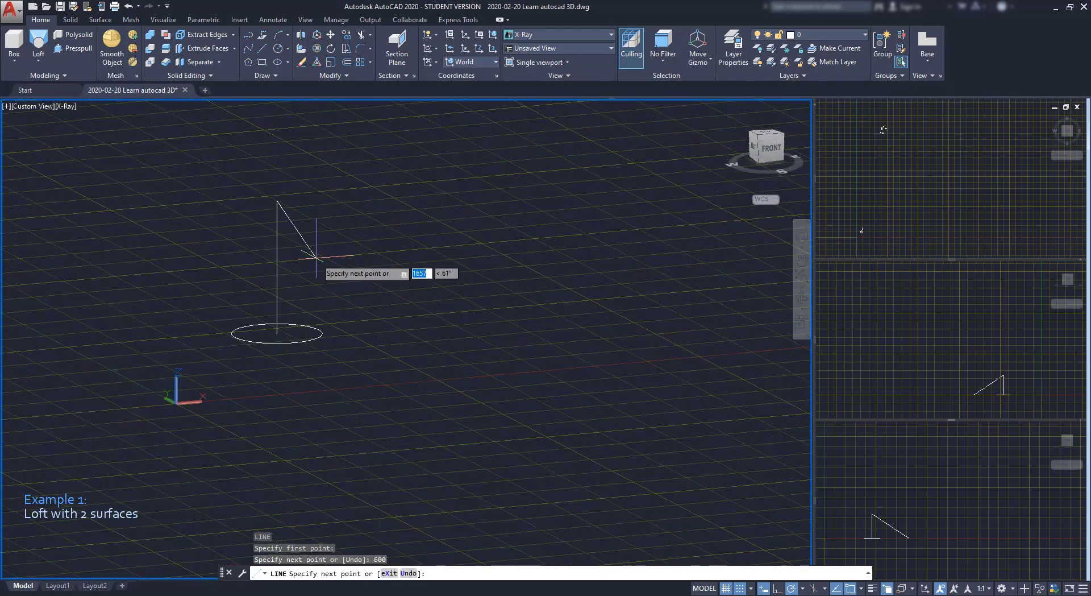
key("Escape")
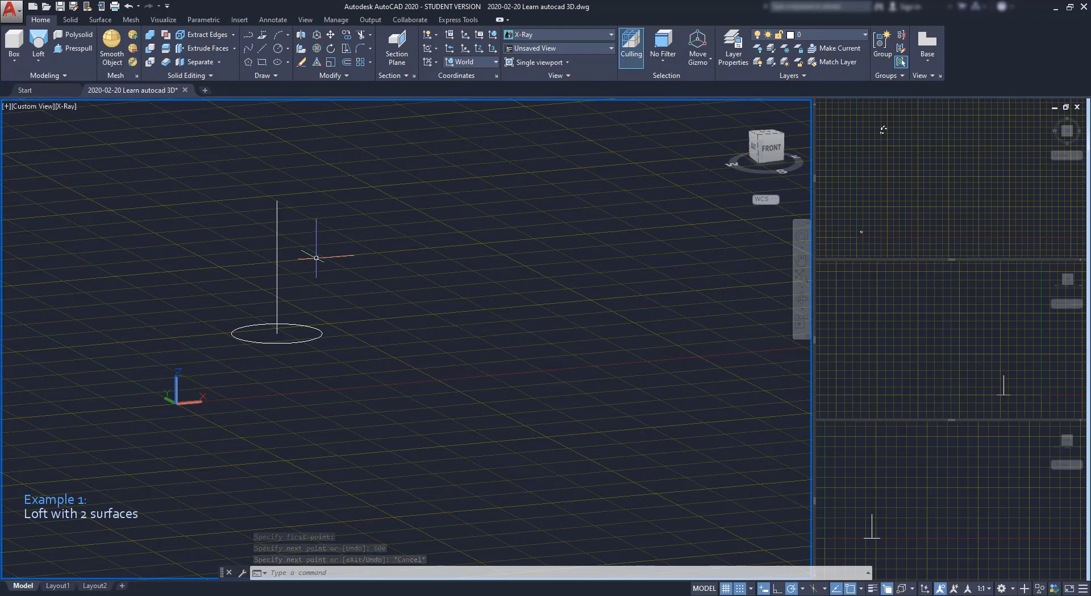
Draw a circle with a radius of 100 centered on the upper end of the vertical line.
type("c")
key("Return")
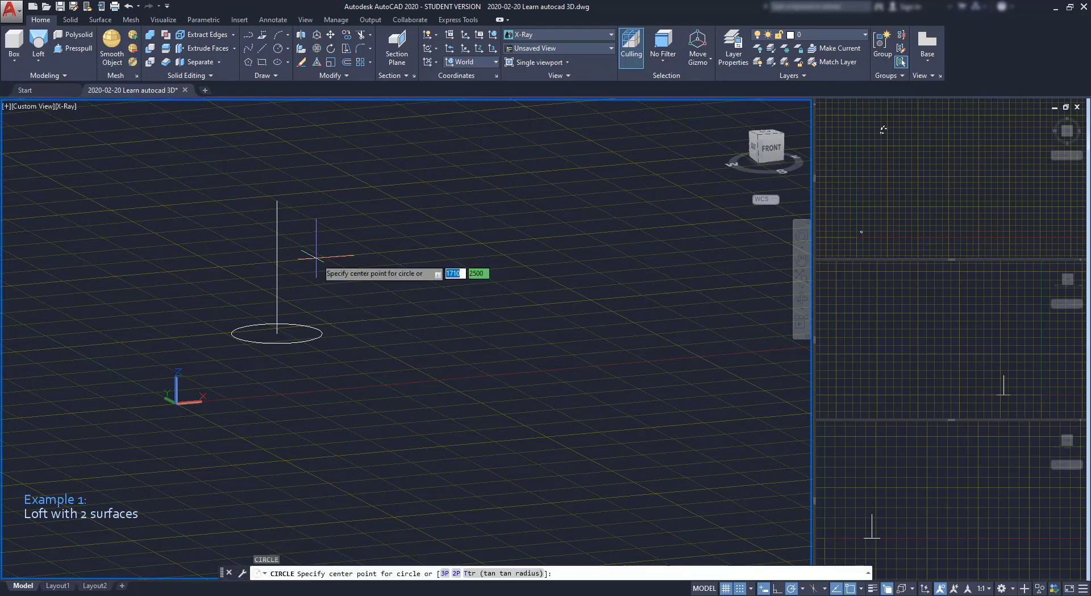
left_click(276, 200)
key("Return")
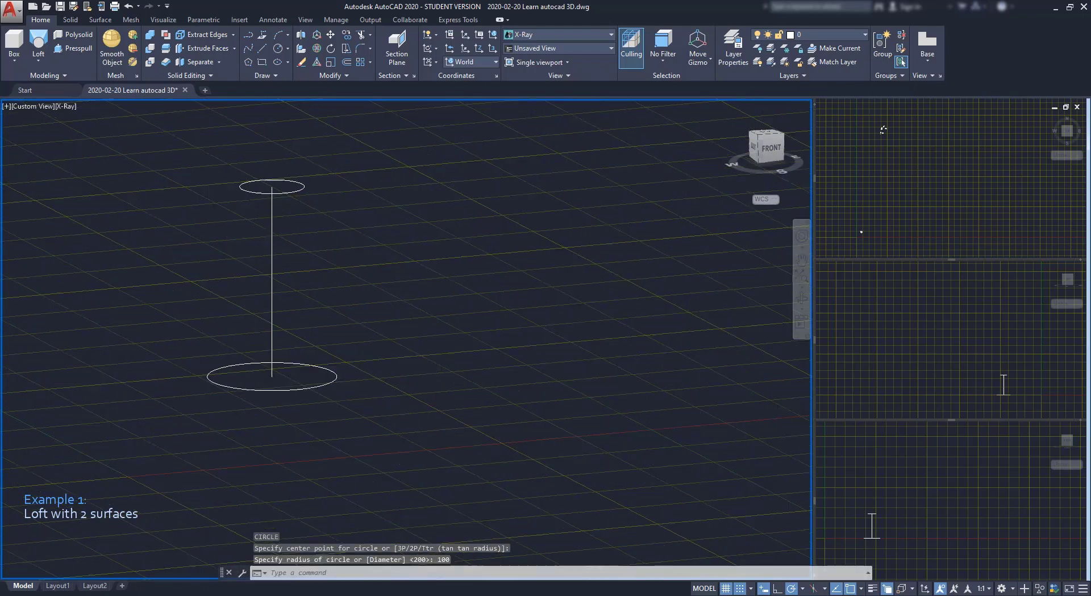
Create a loft solid from the 200-radius bottom circle and the 100-radius top circle as cross sections.
scroll(288, 233, "up", 3)
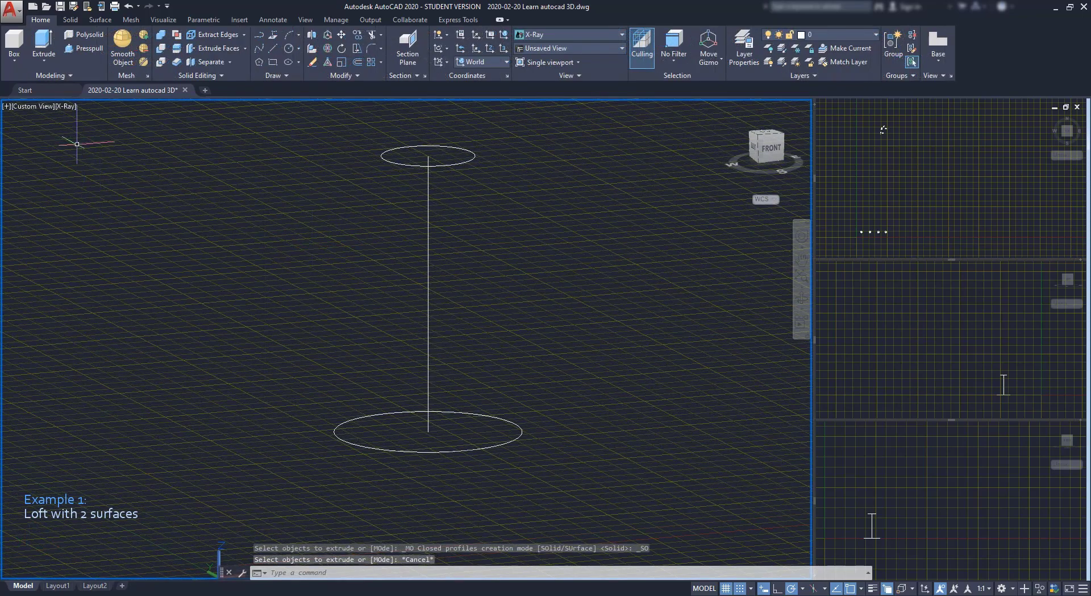
left_click(44, 62)
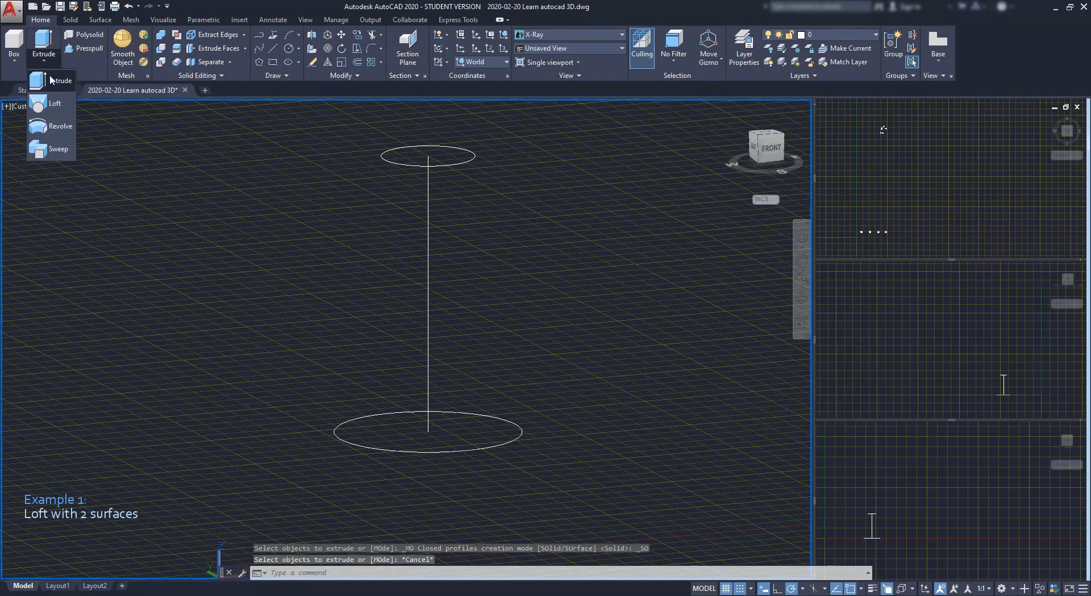
left_click(60, 107)
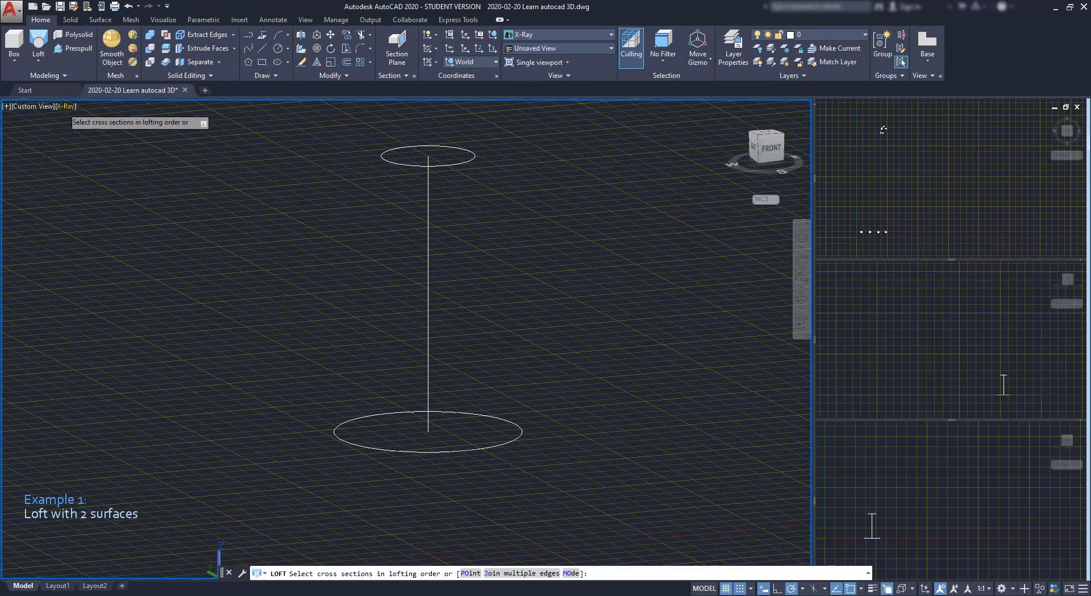
left_click(338, 428)
left_click(336, 427)
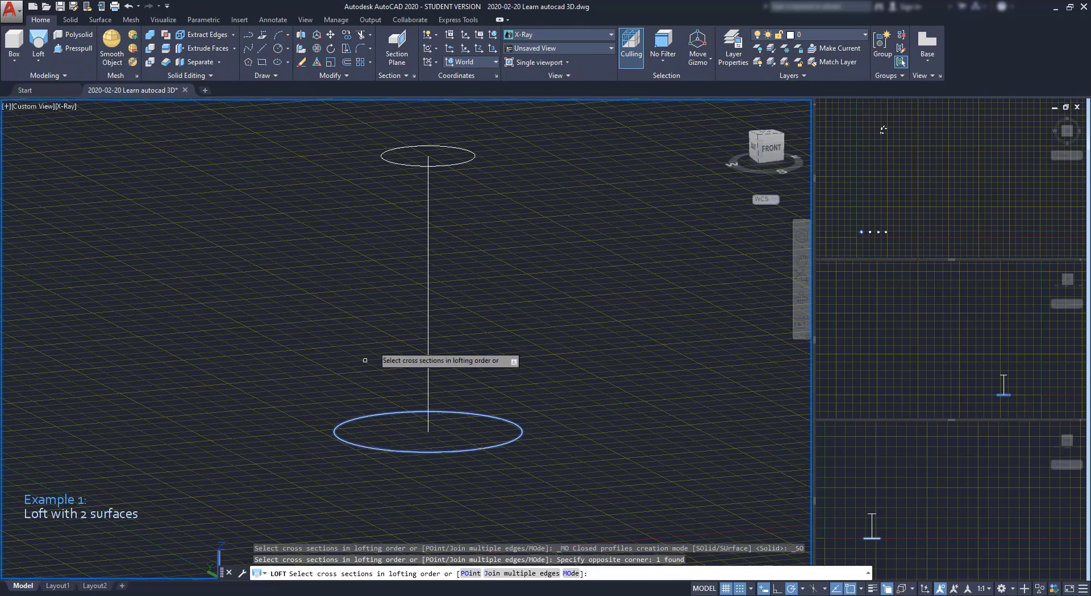
left_click(403, 163)
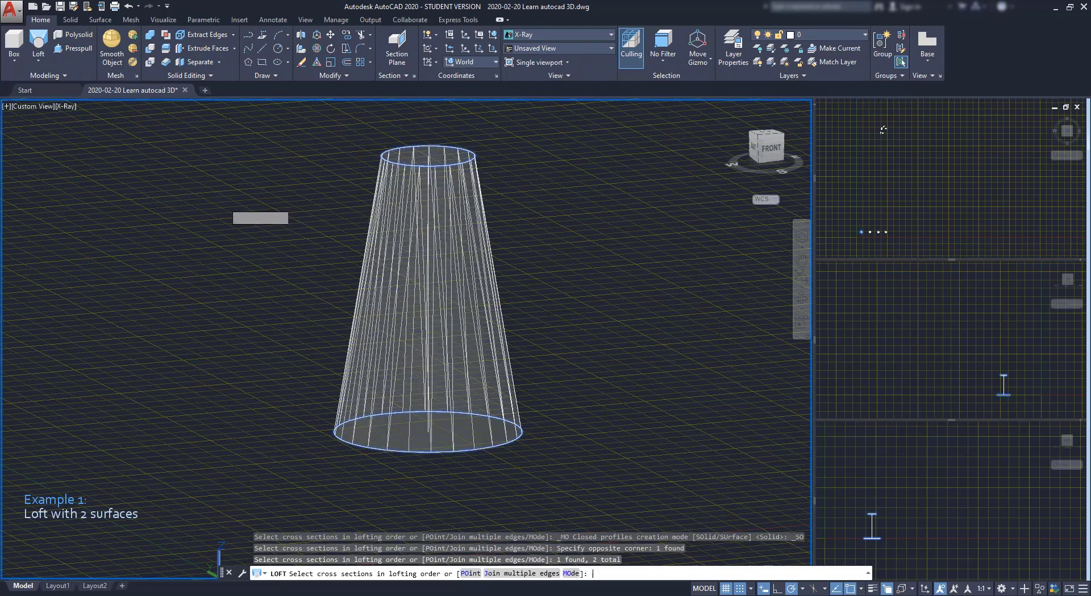
key("Return")
key("Return")
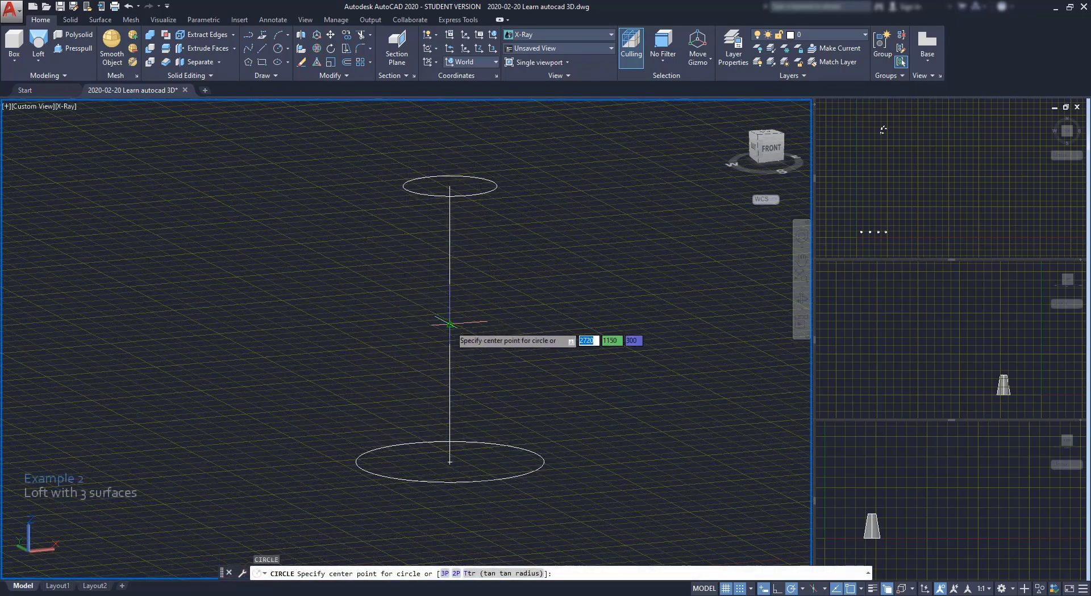
In the second circle-and-line set, draw a circle centered on the vertical line's midpoint, slightly larger than the bottom circle.
left_click(450, 324)
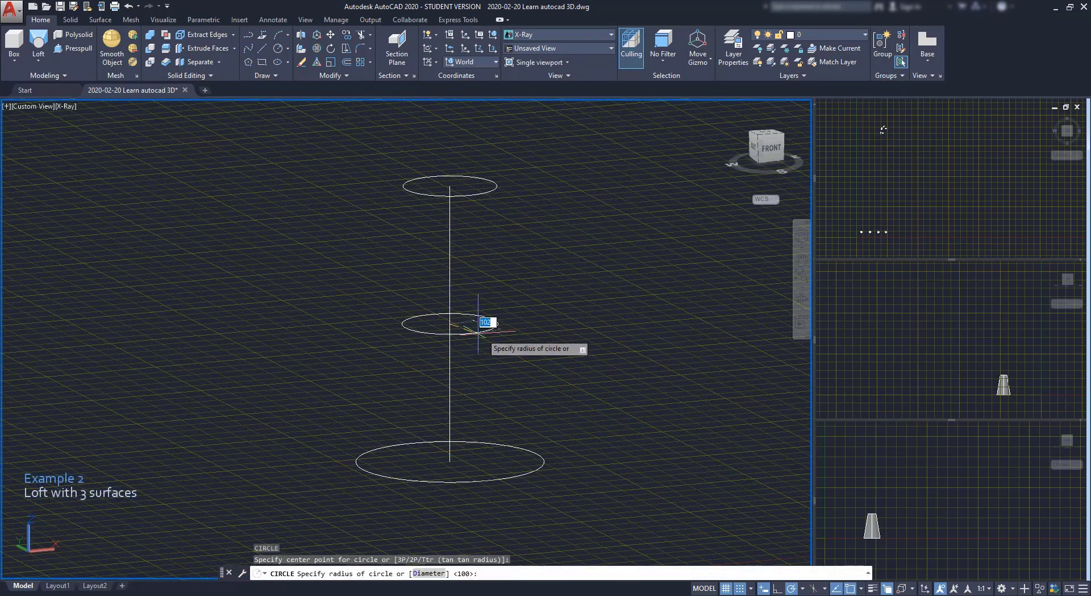
left_click(547, 321)
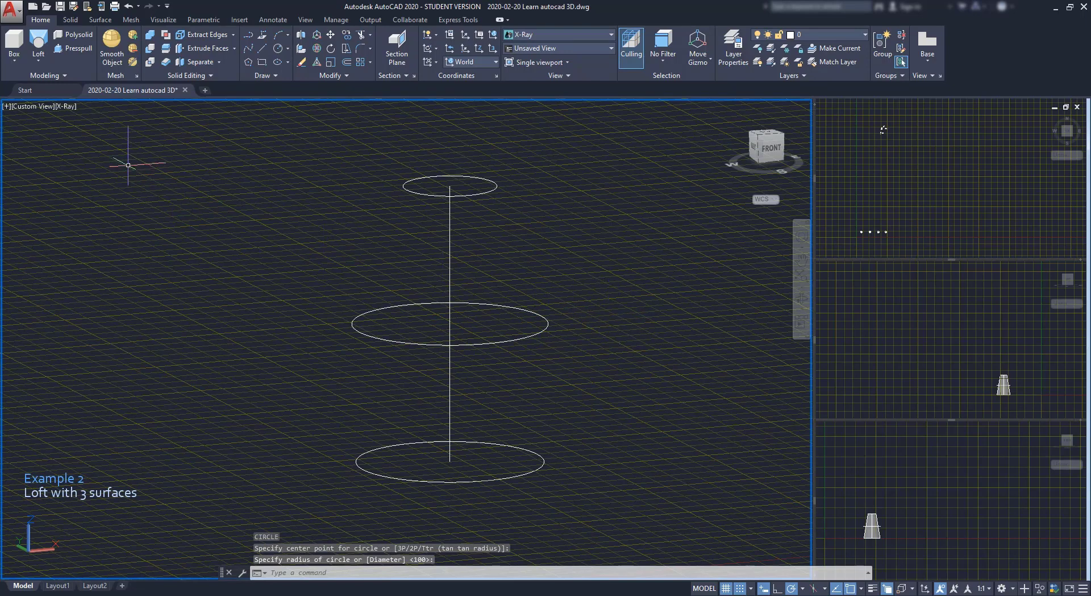
Loft a solid through the second set's bottom, middle and top circles, selected in that order as cross sections.
left_click(38, 42)
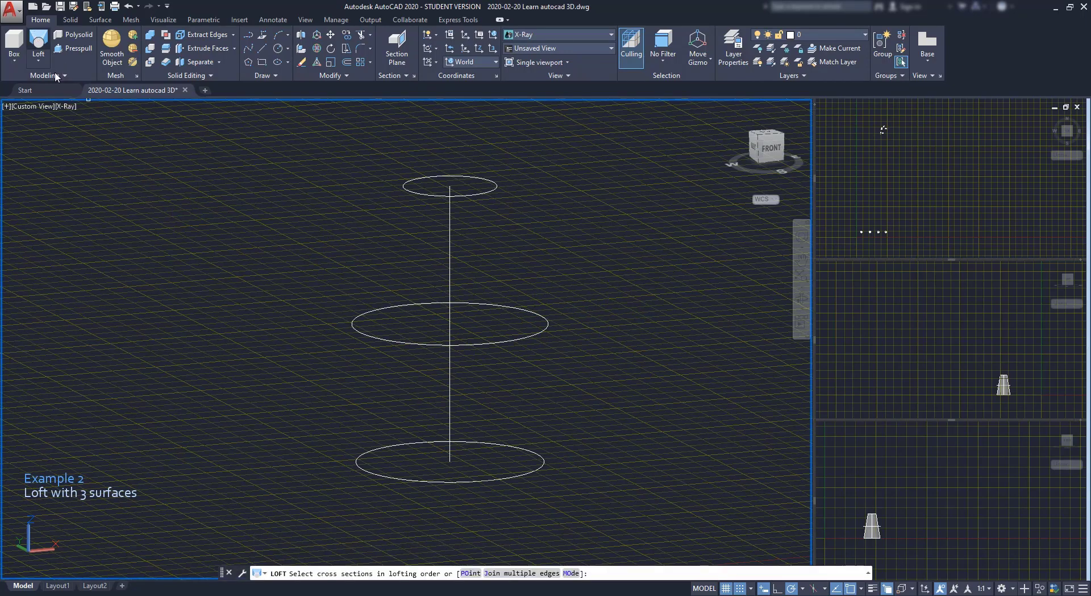
left_click(357, 458)
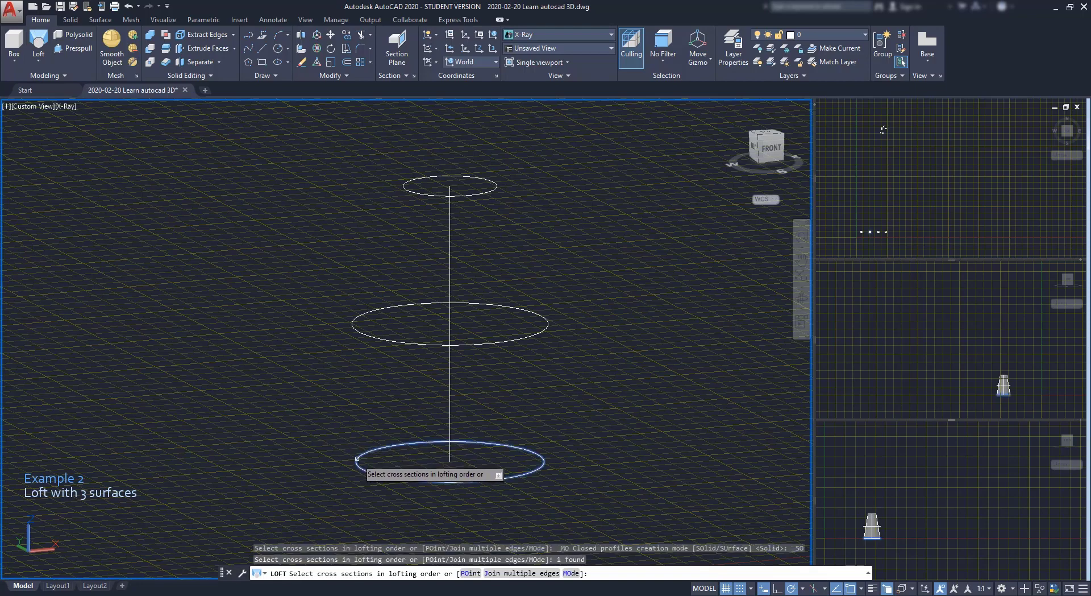
left_click(420, 344)
left_click(423, 194)
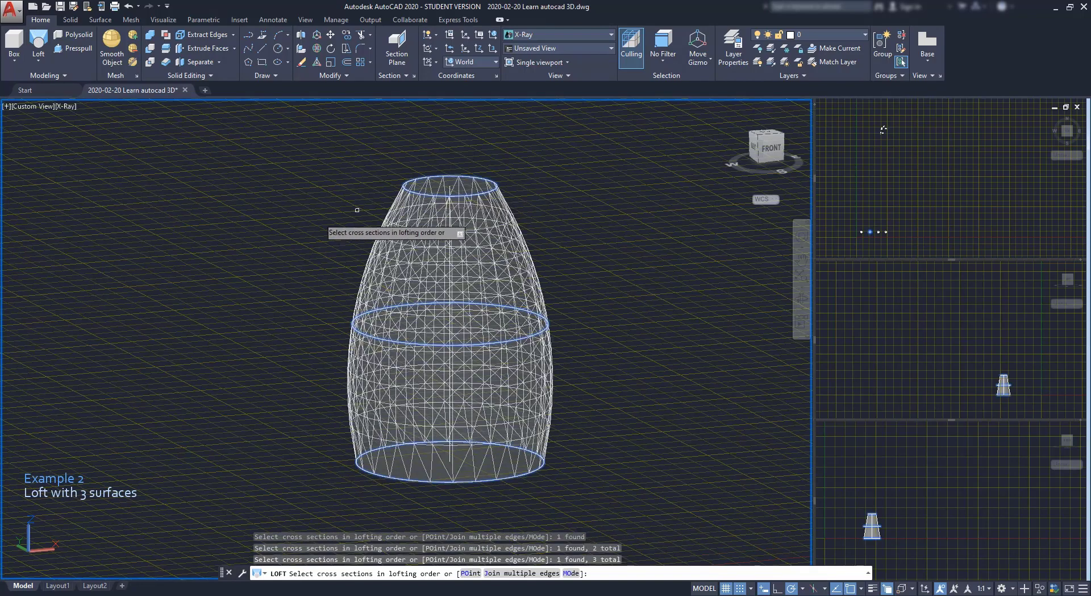
key("Return")
key("Return")
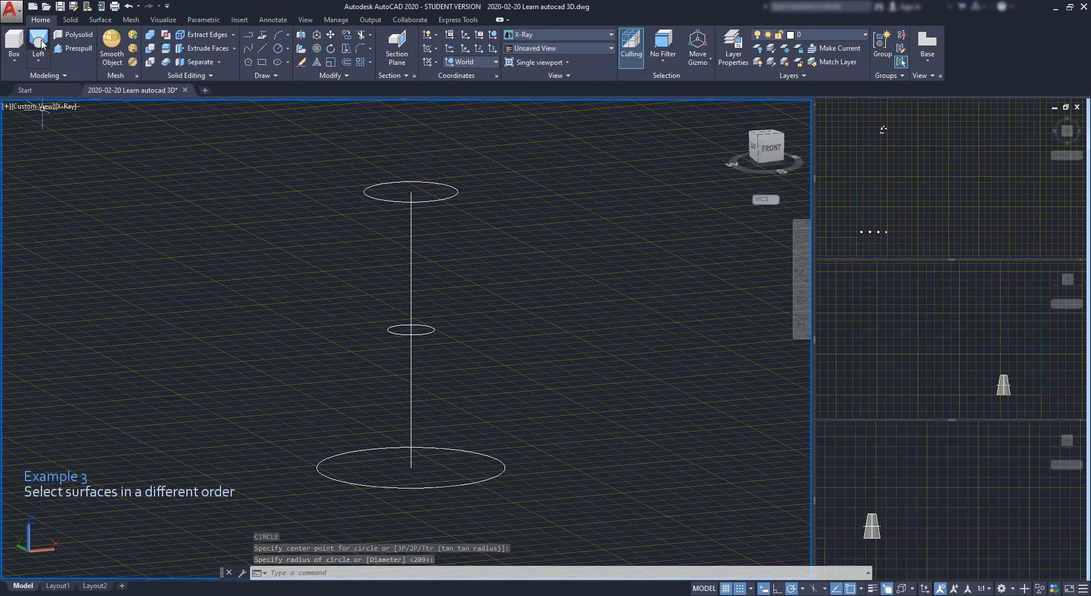
In the set with the small middle circle, loft the cross sections in the order bottom, top, middle circle.
left_click(40, 44)
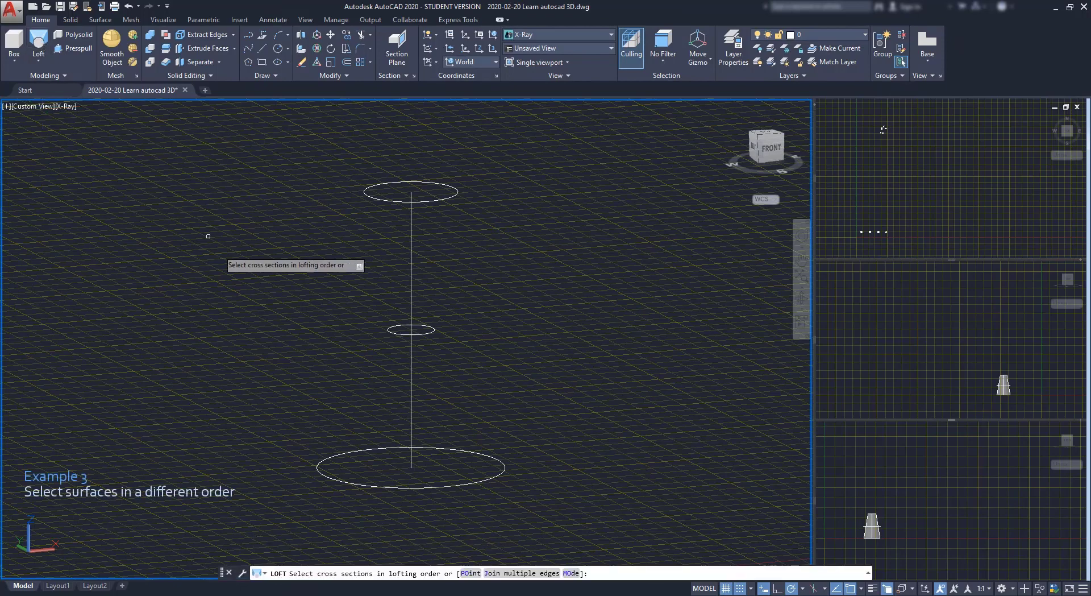
left_click(320, 462)
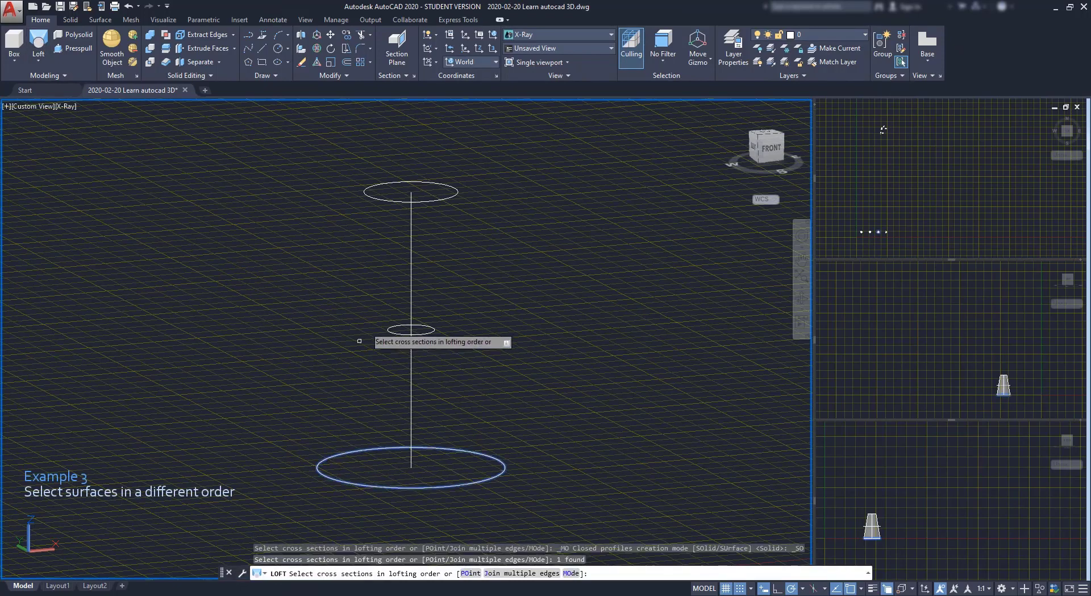
left_click(384, 200)
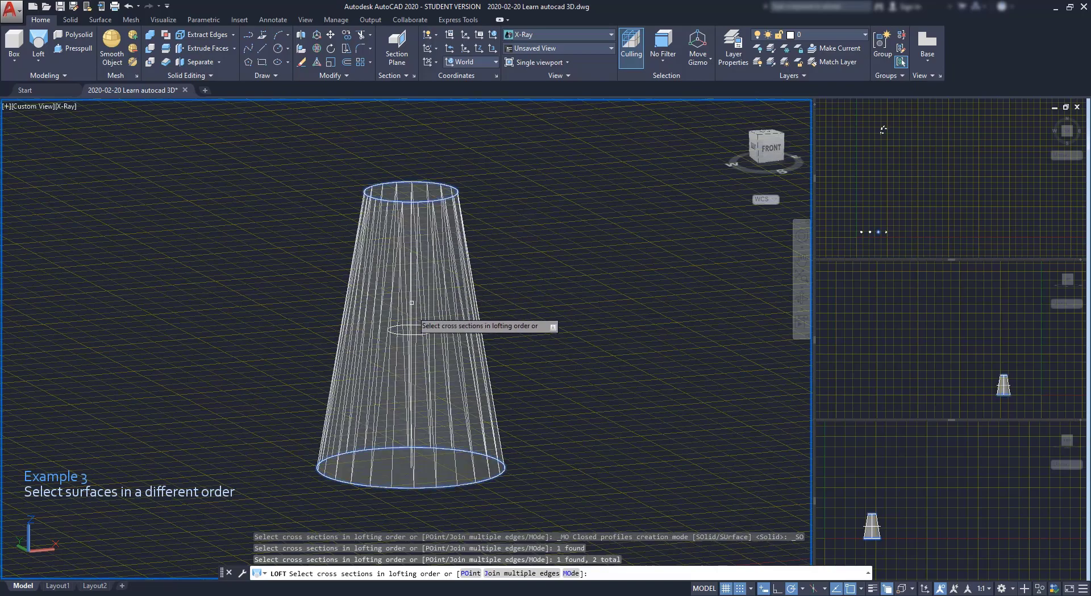
left_click(401, 331)
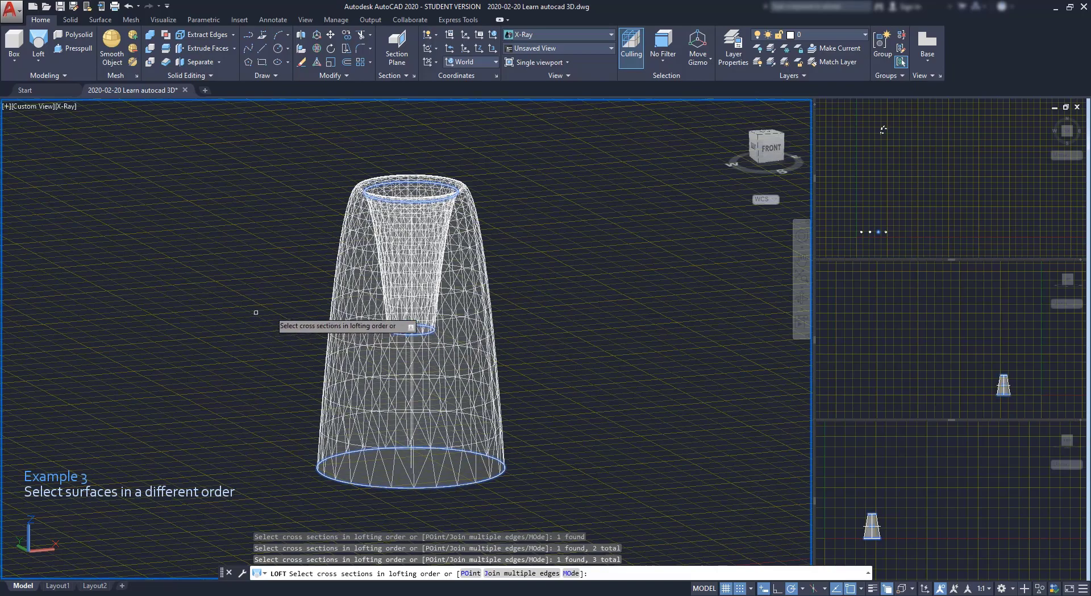
middle_click_drag(535, 281, 560, 315, "shift")
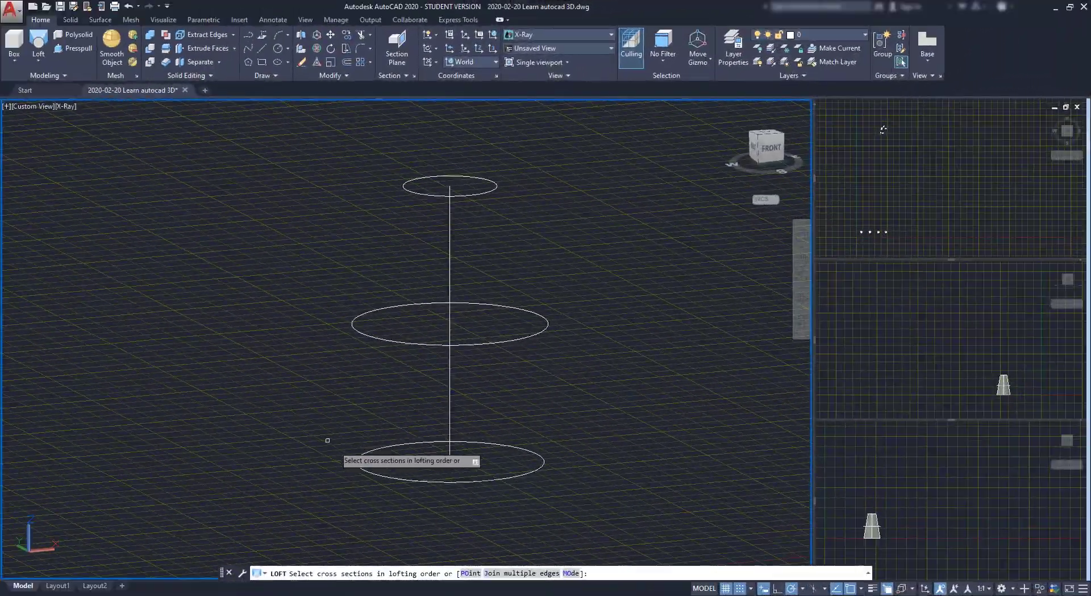
Try to loft the set with the larger middle circle in the order bottom, top, middle circle.
left_click(358, 462)
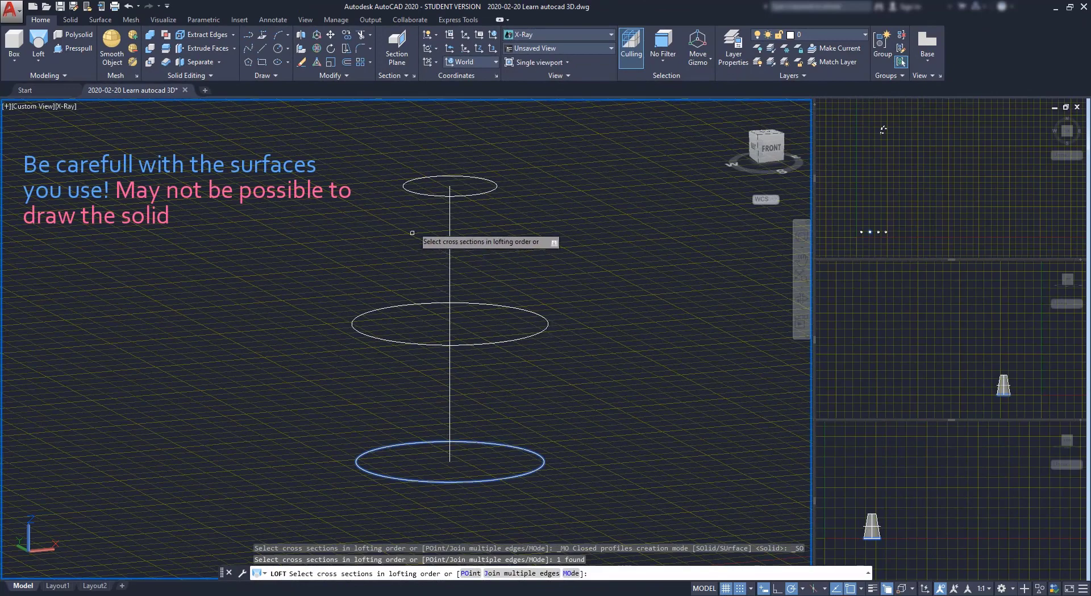
left_click(422, 194)
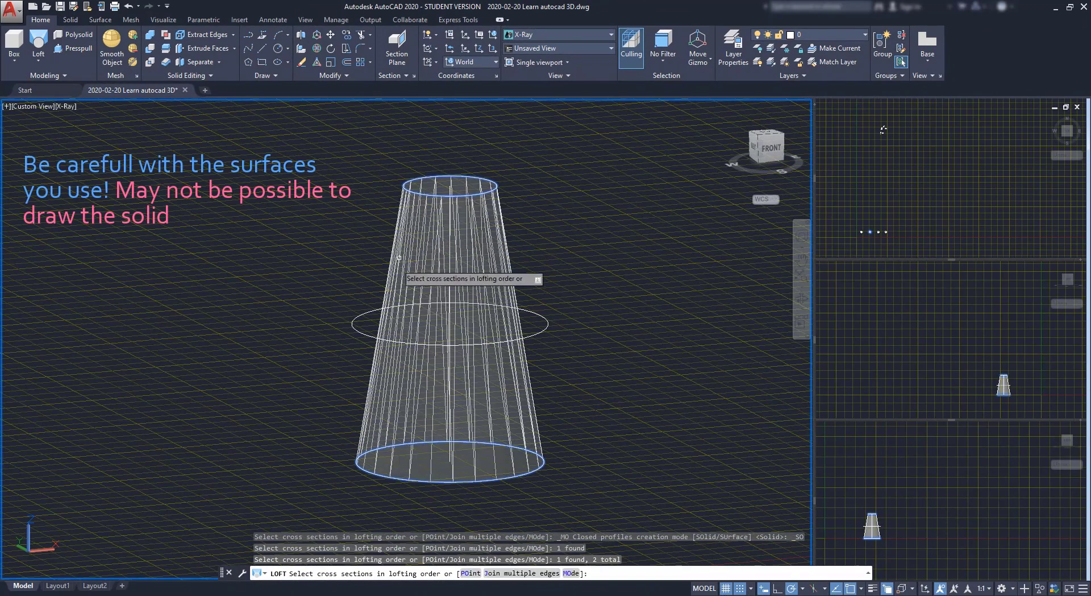
left_click(359, 316)
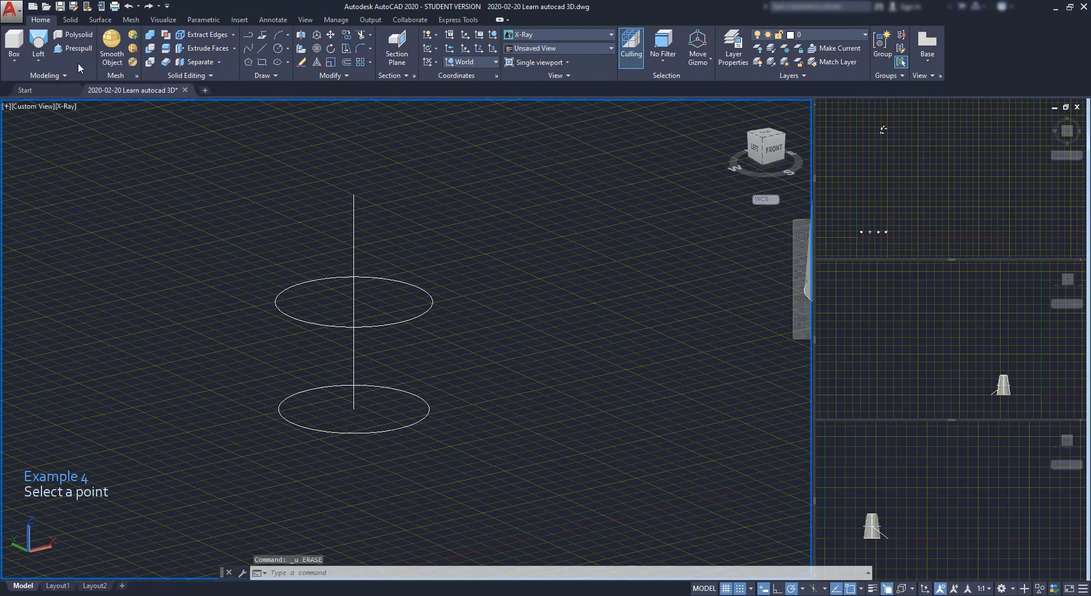
Loft from the bottom circle through the middle circle to an end point at the vertical line's upper end, using cross sections only.
left_click(39, 42)
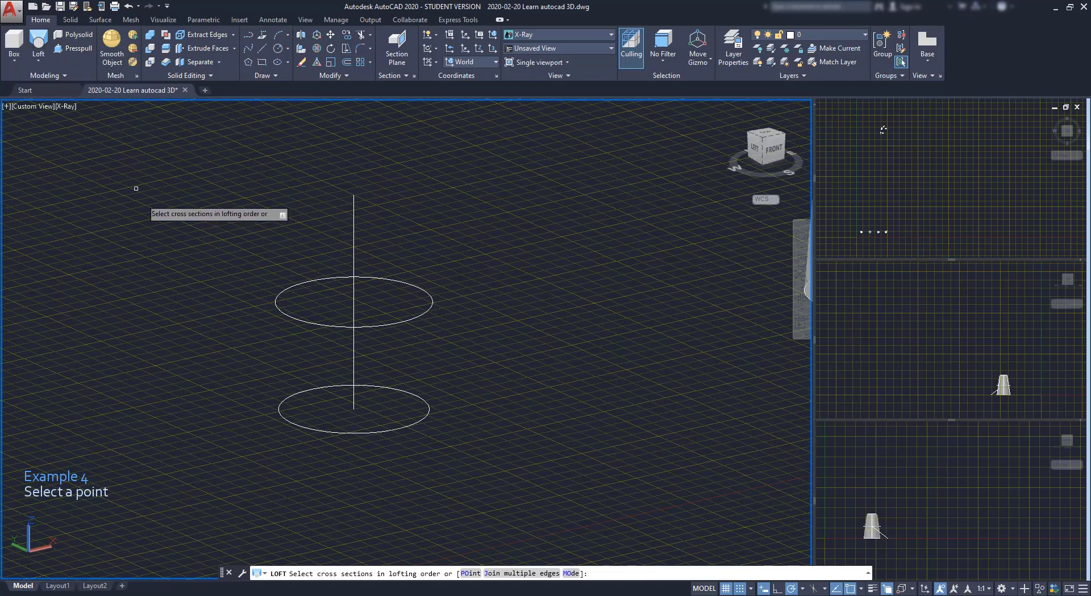
left_click(279, 408)
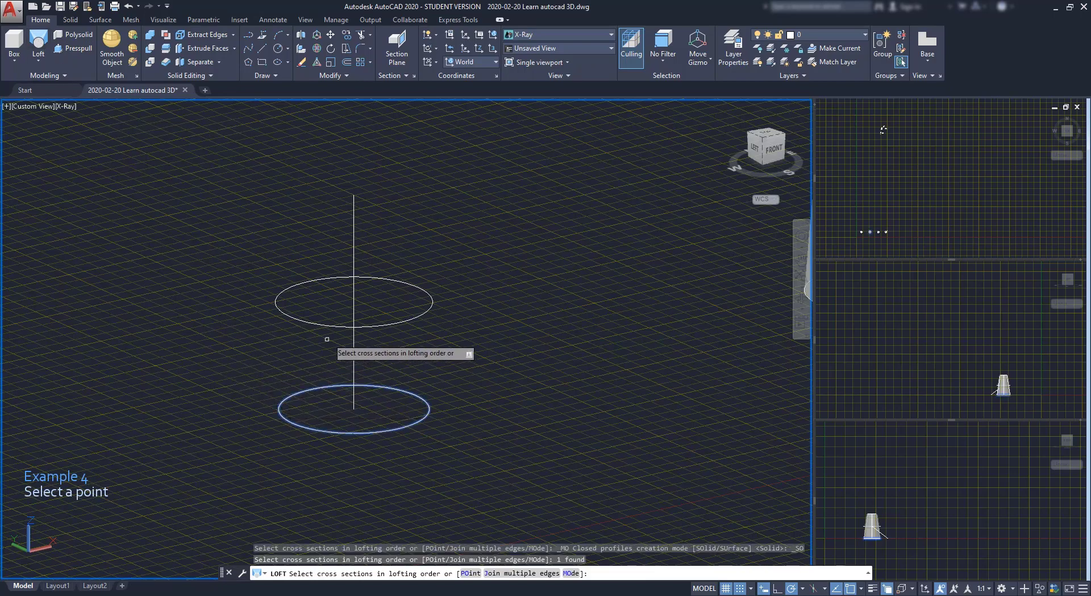
left_click(330, 325)
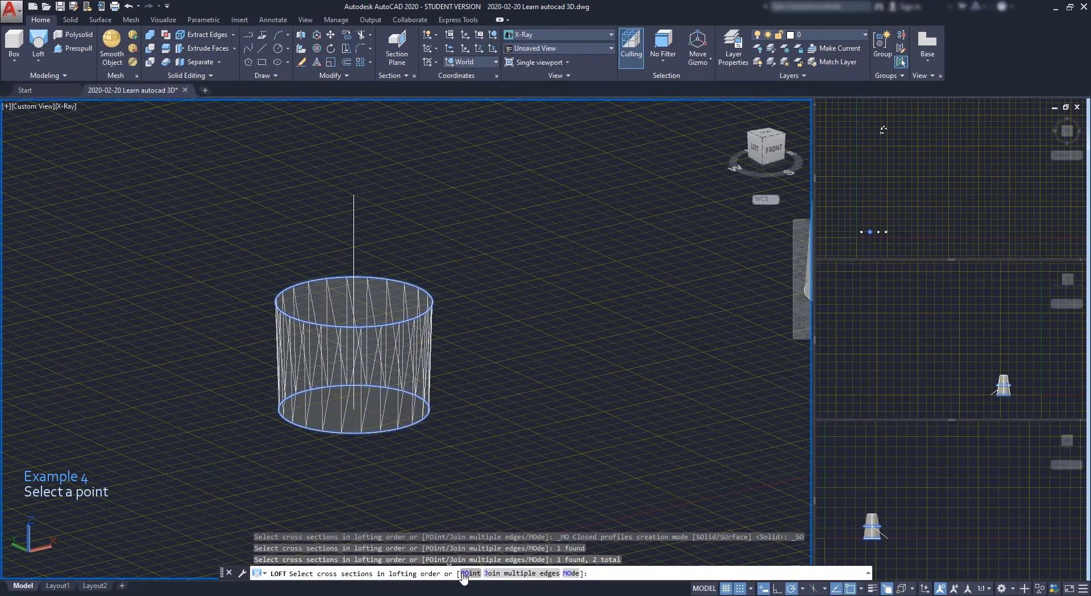
left_click(464, 574)
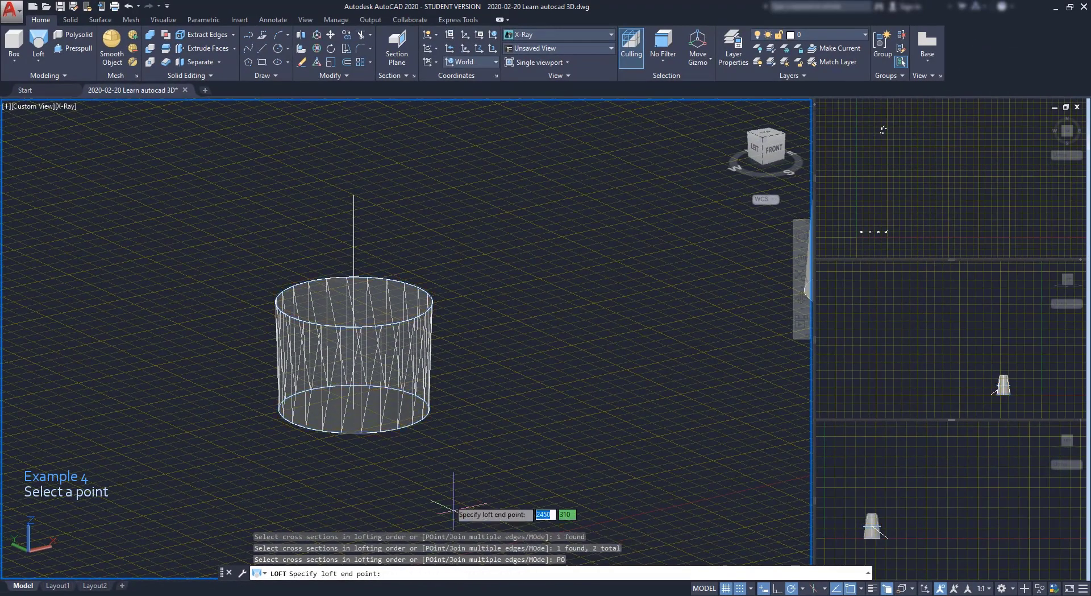
left_click(353, 194)
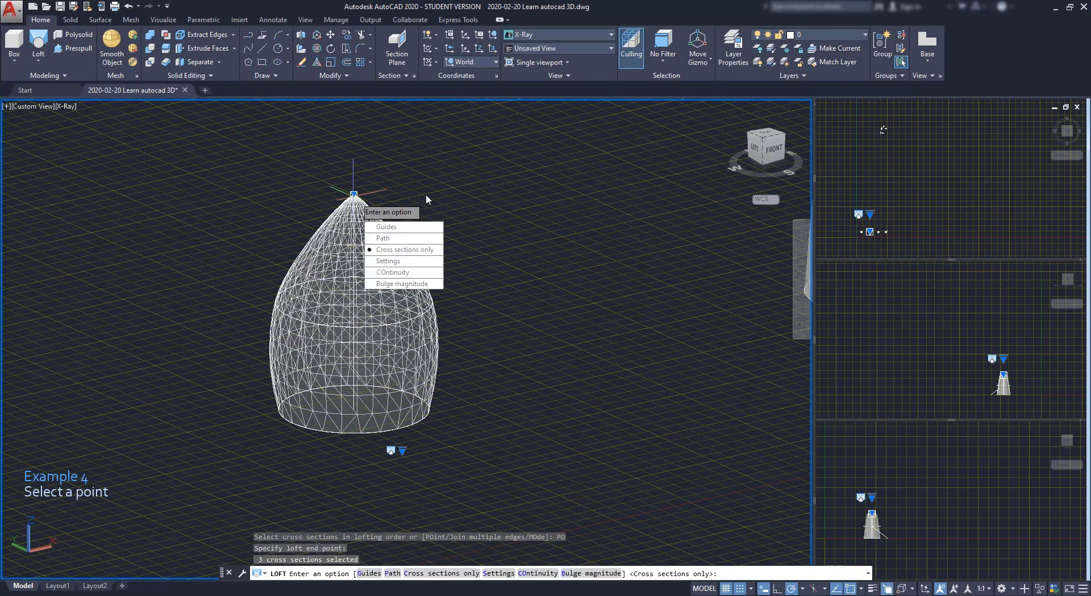
left_click(402, 249)
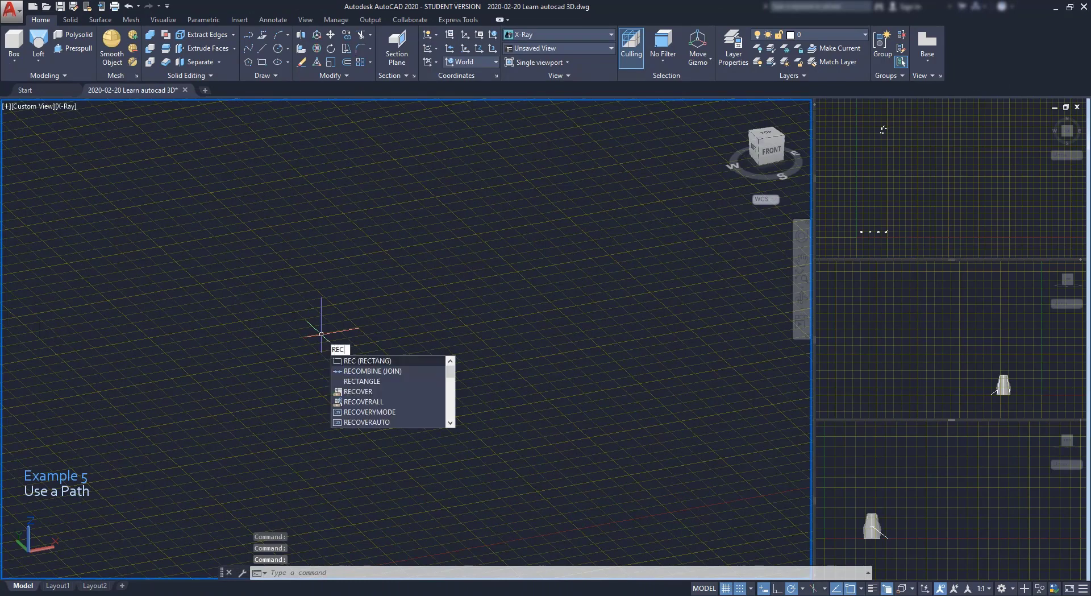
Draw a large rectangle on the ground plane in an empty area as the base profile for a path loft.
key("Return")
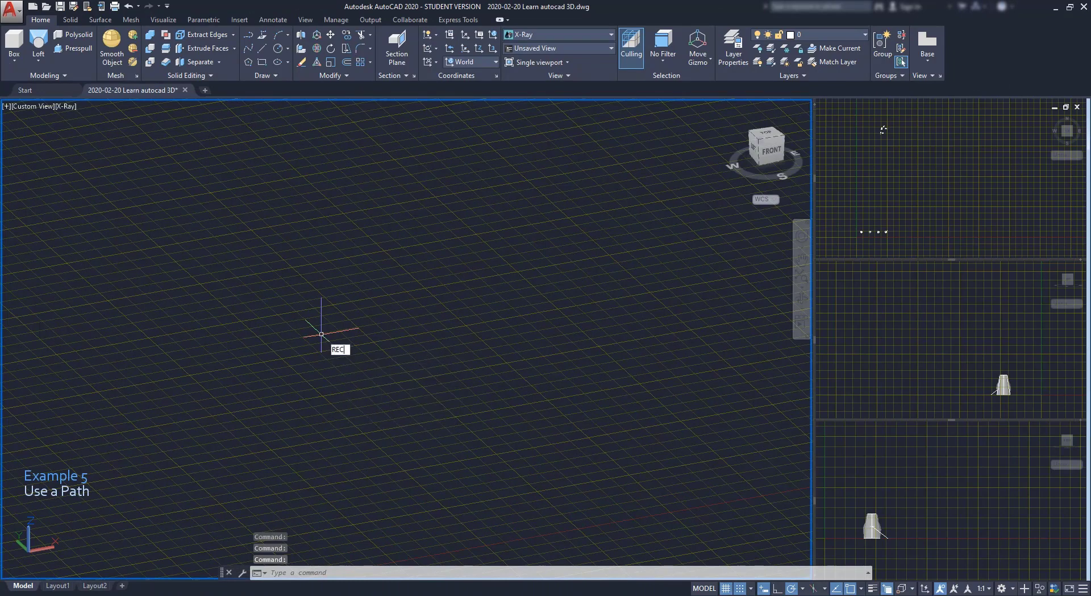
left_click(274, 423)
left_click(445, 273)
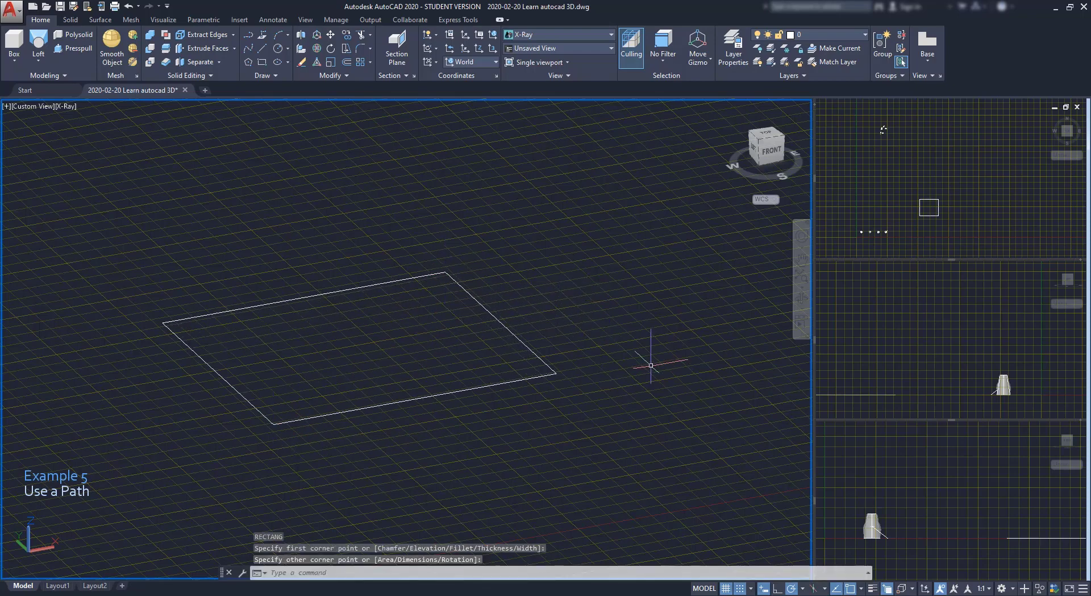
Check the Geometric Center snap, then move the UCS origin to the rectangle's center and rotate it about X so Y points vertically upward.
left_click(861, 589)
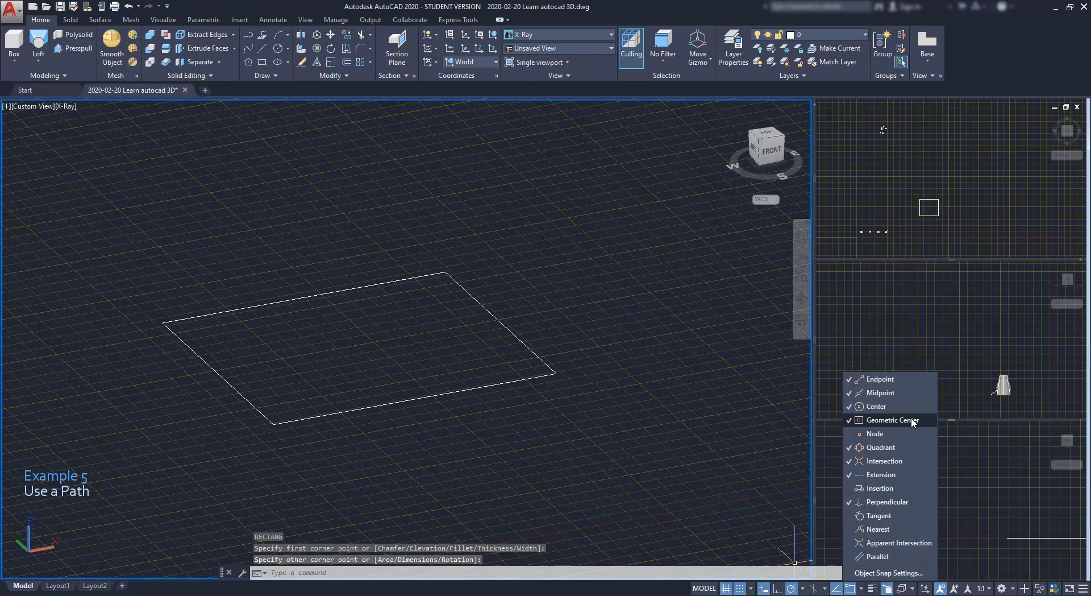
left_click(728, 435)
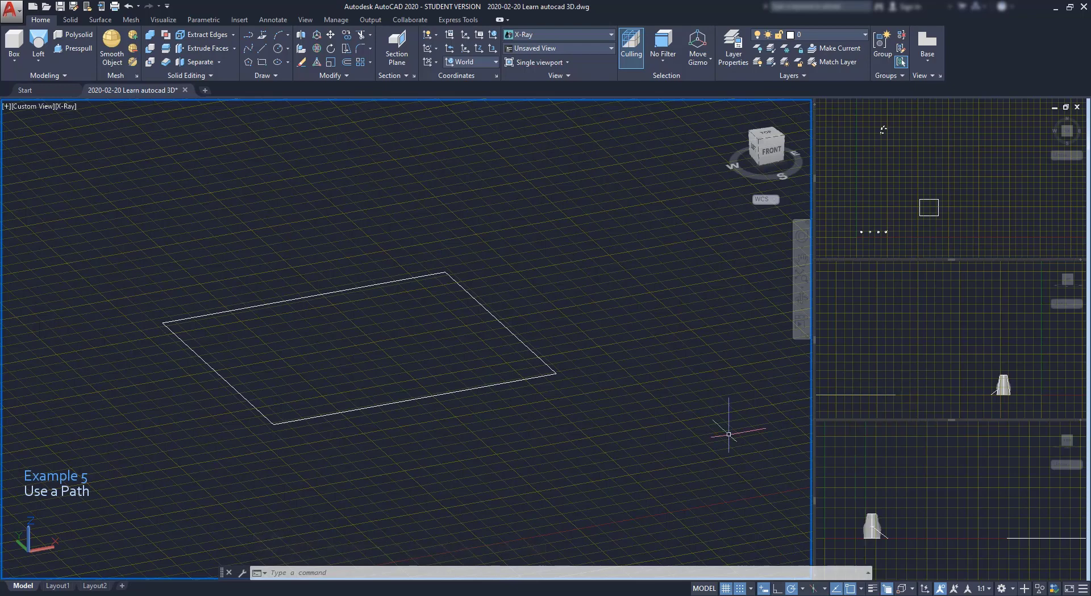
left_click(29, 551)
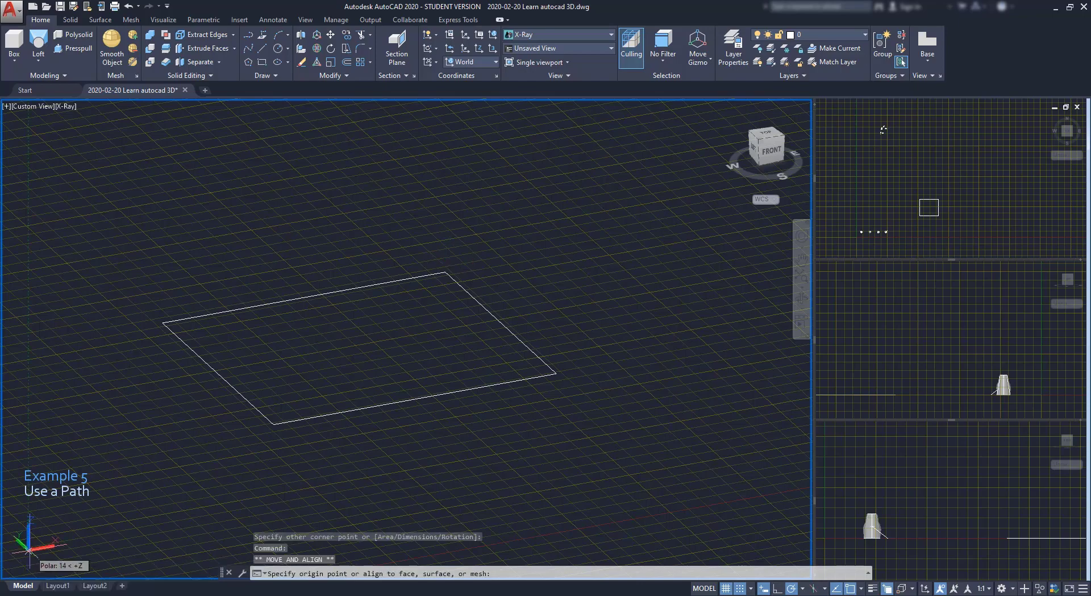
left_click(29, 551)
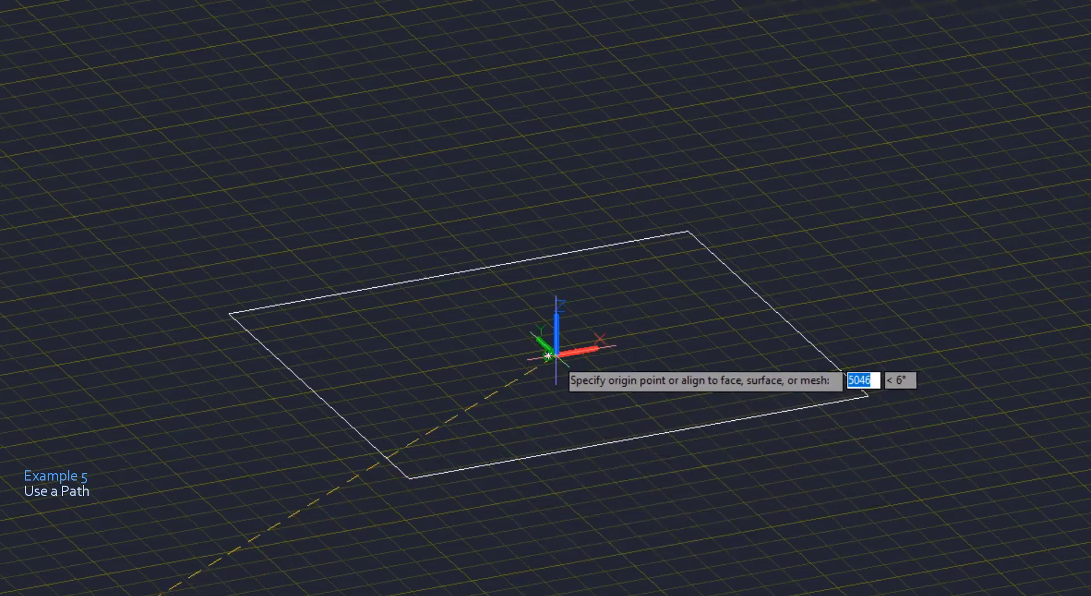
left_click(548, 356)
mouse_move(548, 355)
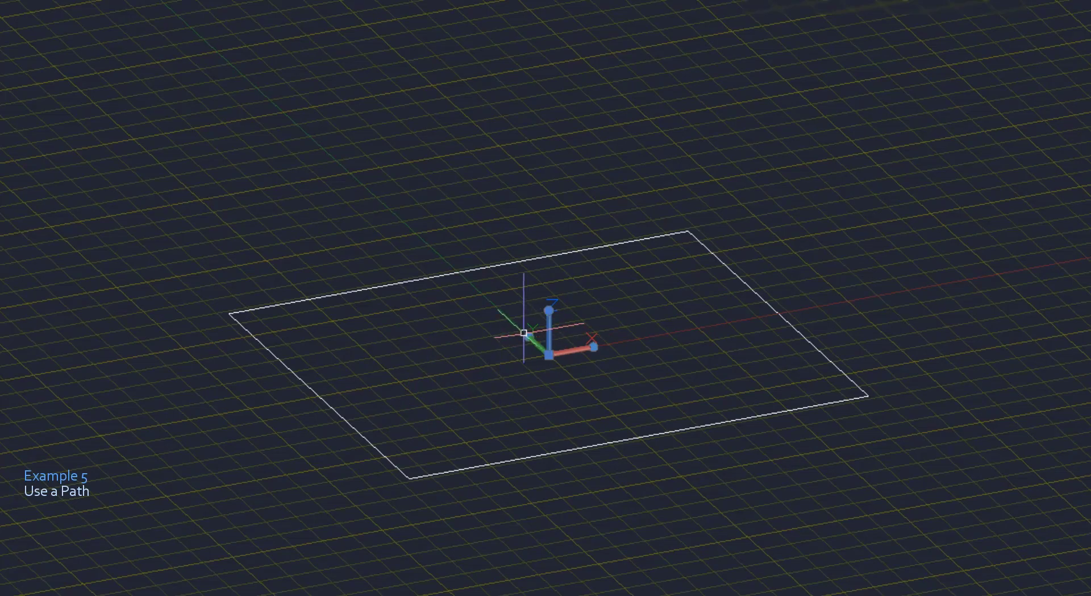
mouse_move(526, 335)
left_click(574, 370)
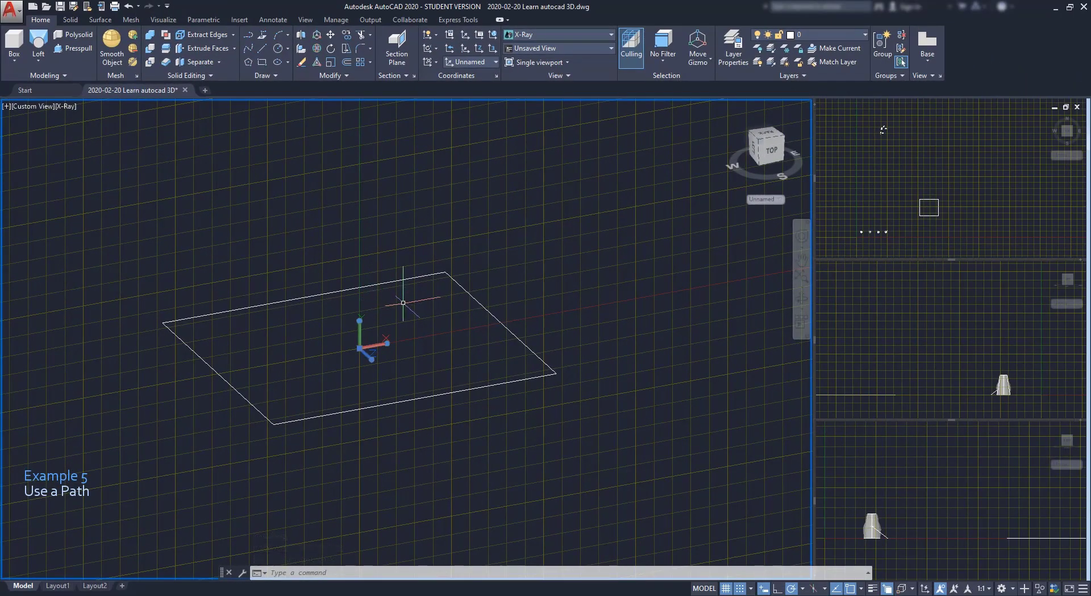
key("Escape")
Draw an S-shaped spline in the vertical XY plane, rising from the rectangle's center and ending nearly vertical.
type("spline")
key("Return")
left_click(360, 341)
scroll(360, 341, "up", 2)
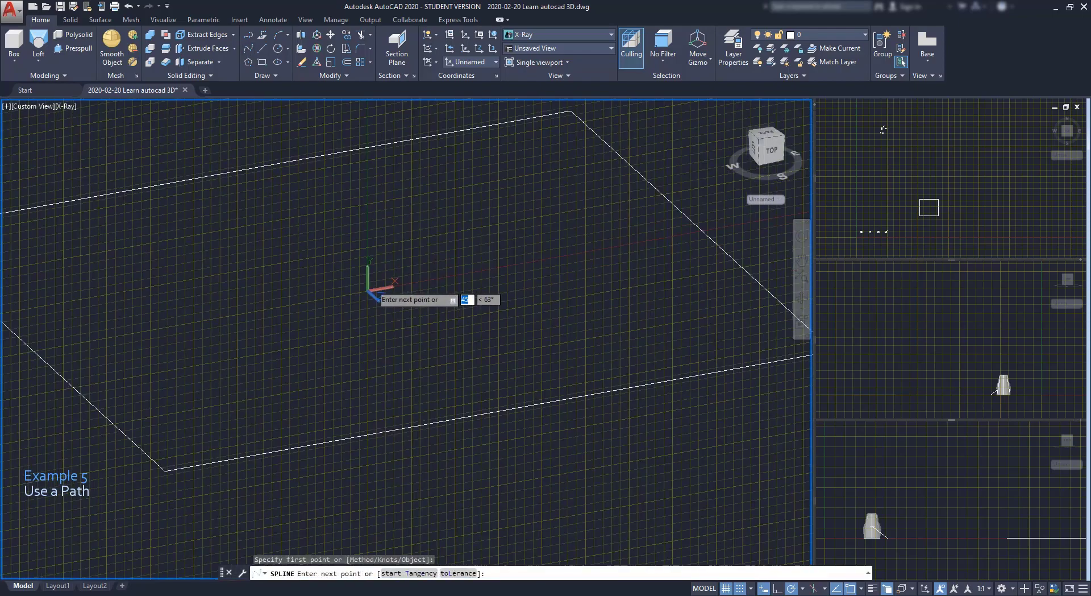
scroll(309, 263, "down", 4)
left_click(375, 158)
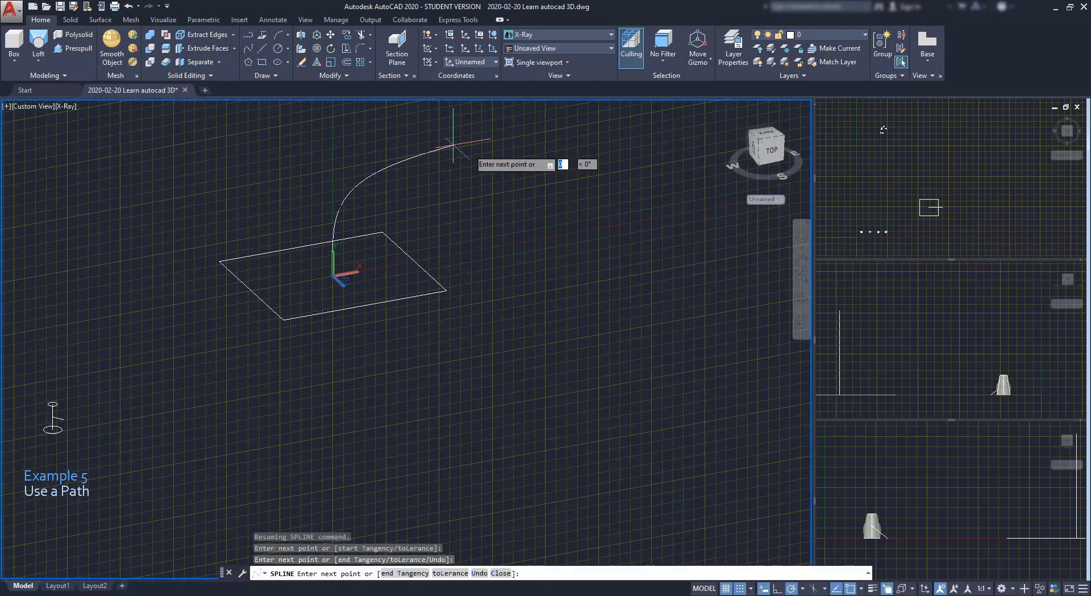
middle_click_drag(521, 152, 318, 396)
left_click(513, 152)
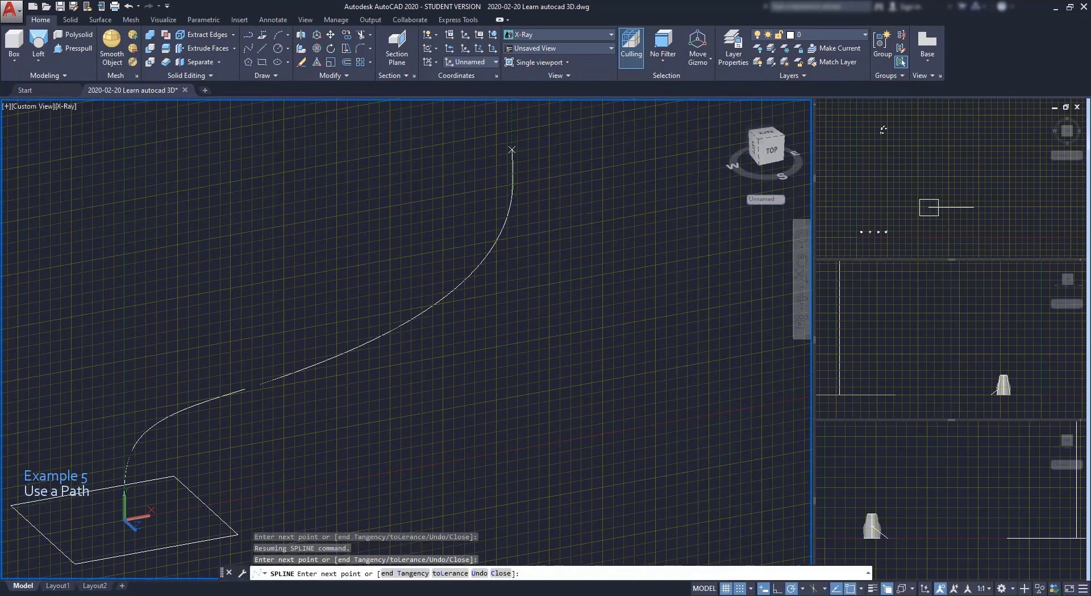
key("Return")
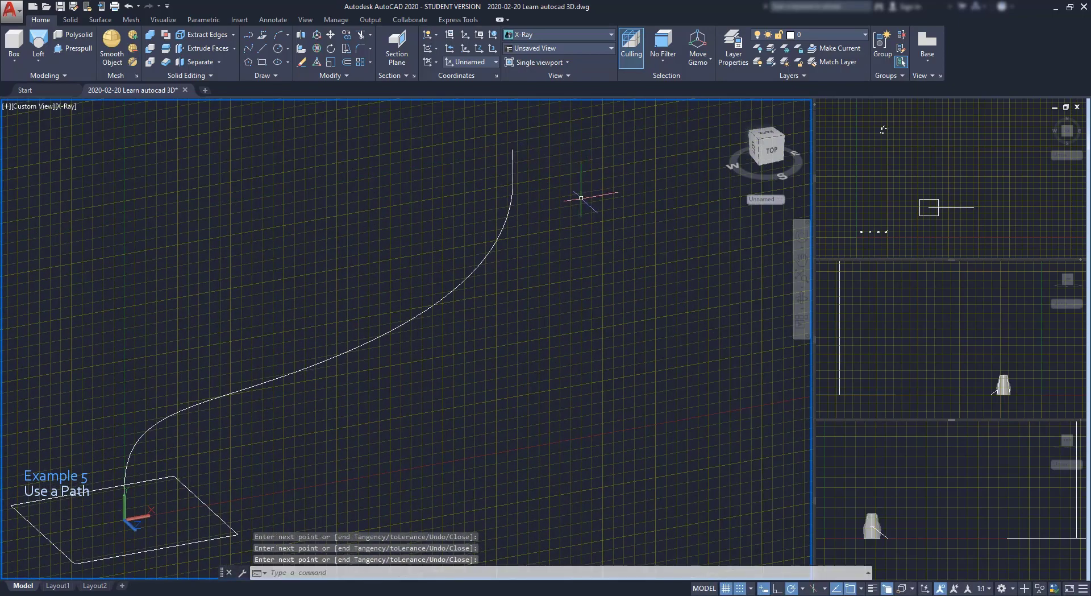
Restore the World UCS and draw a horizontal circle centered on the spline's upper end.
middle_click_drag(581, 198, 548, 279)
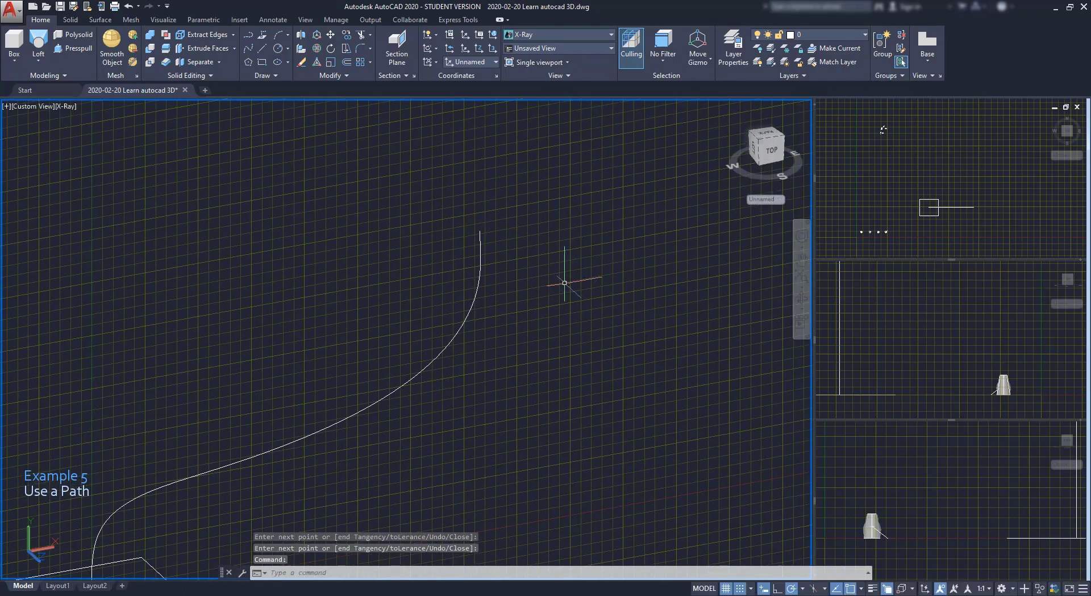
left_click(482, 63)
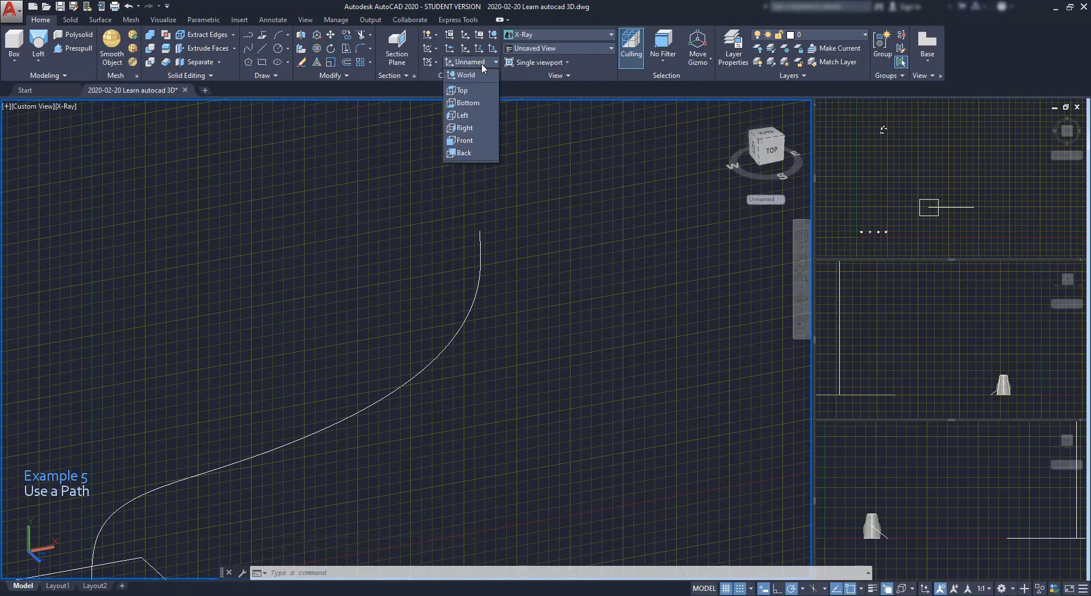
left_click(476, 75)
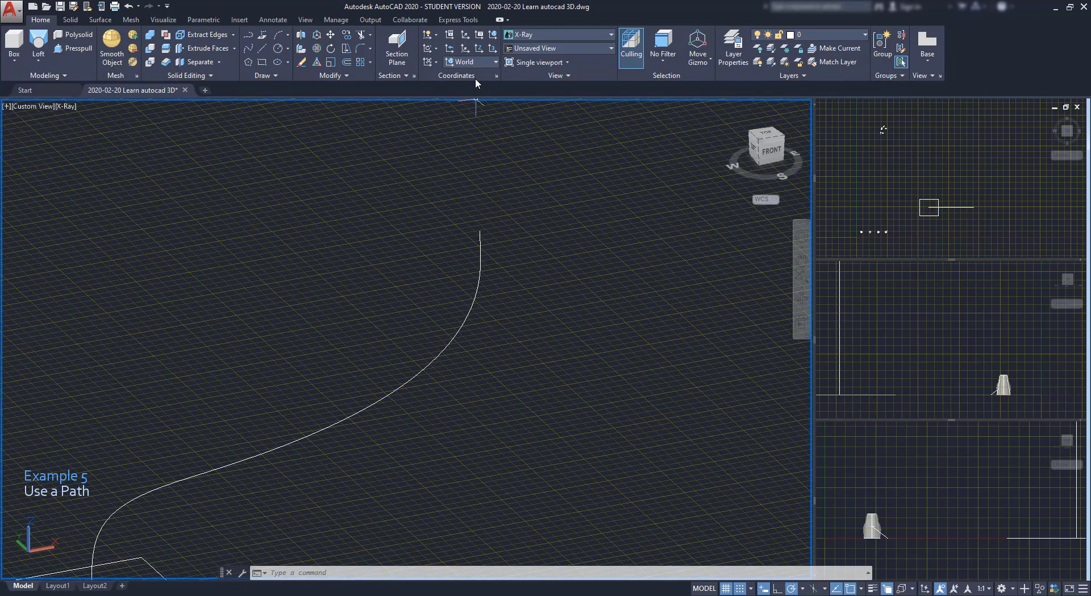
type("c")
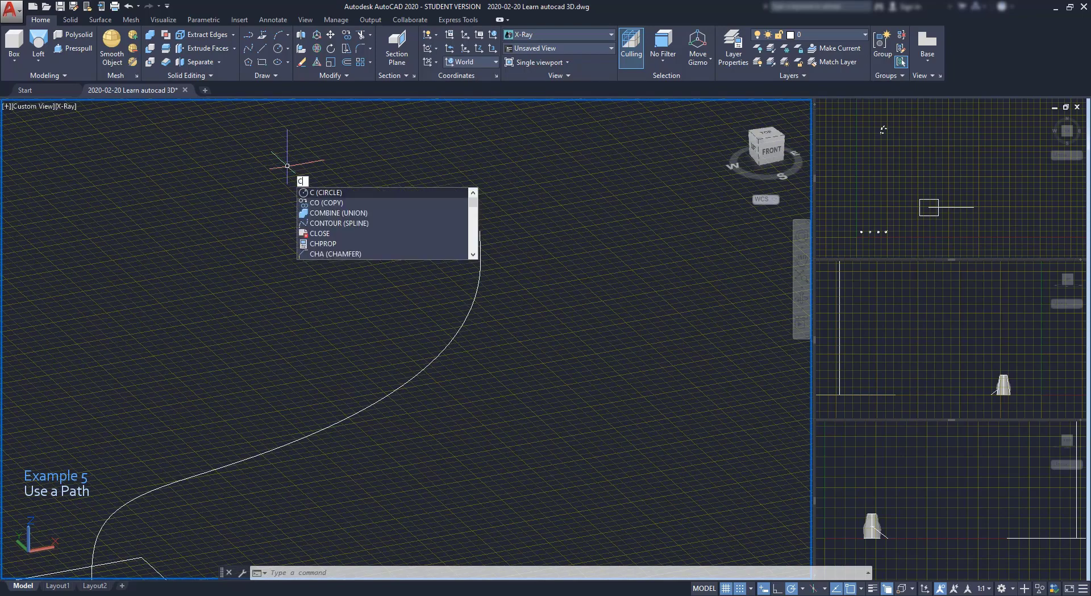
key("Return")
left_click(481, 231)
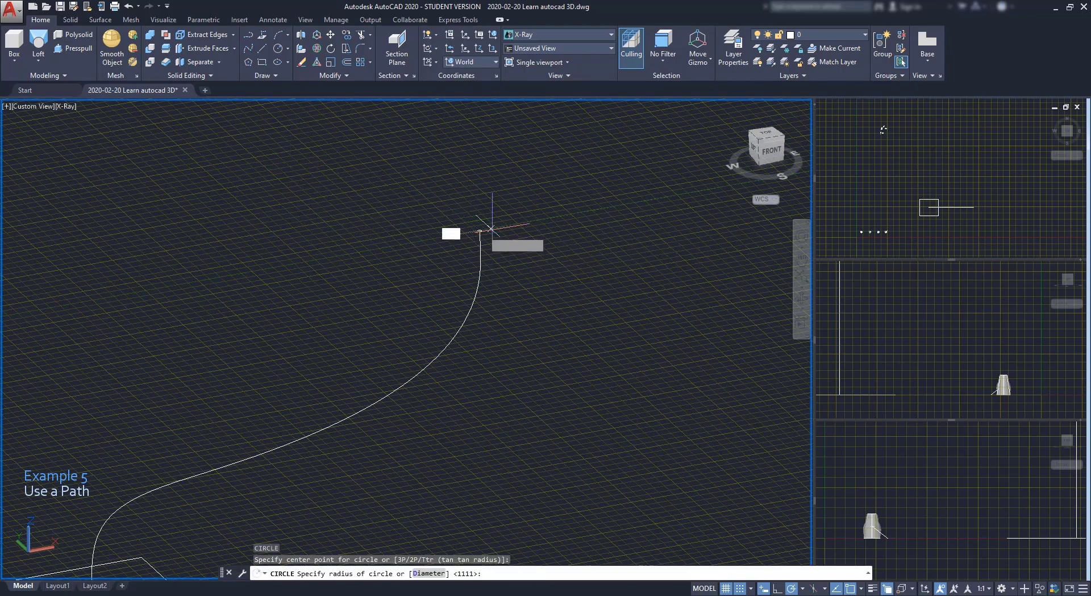
left_click(508, 224)
Loft from the base rectangle to the upper circle, using the S-shaped spline as the path.
mouse_move(629, 324)
middle_mouse_down("shift")
mouse_move(565, 349)
mouse_move(461, 319)
mouse_move(626, 323)
middle_mouse_up("shift")
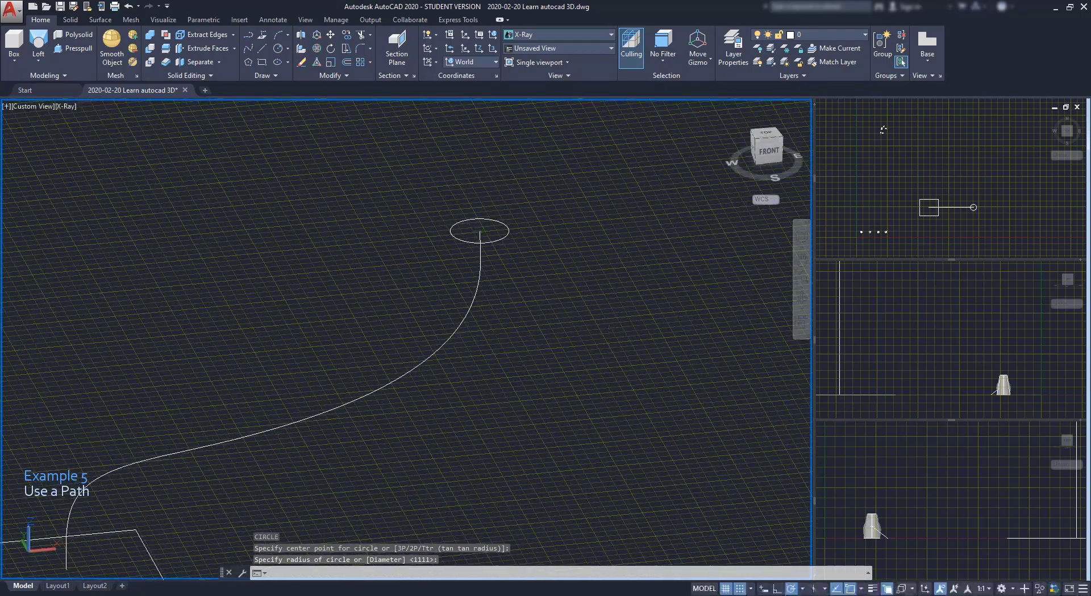
middle_click_drag(432, 430, 516, 365)
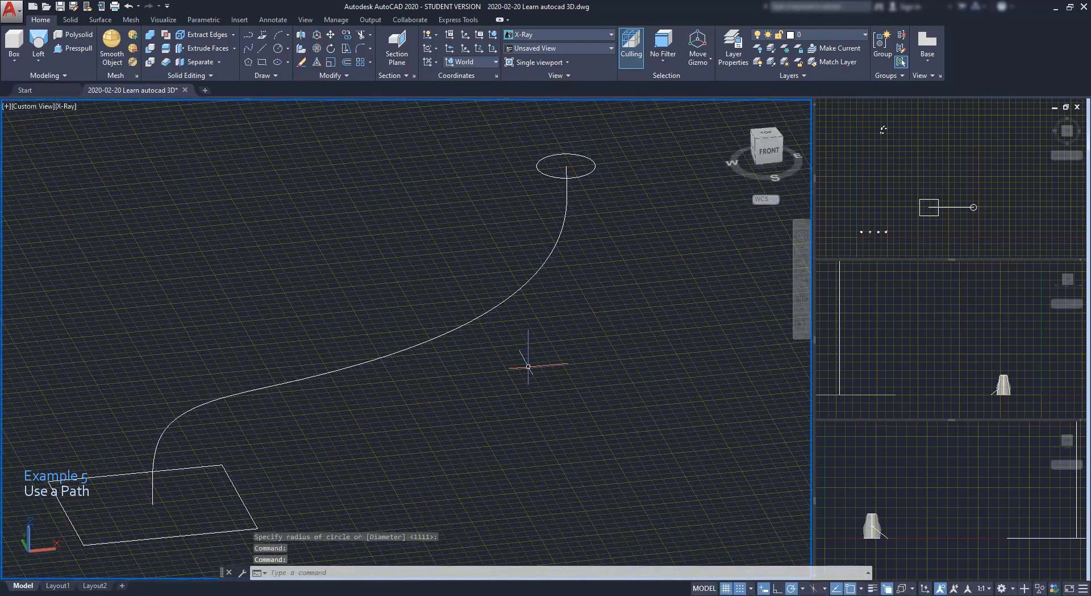
left_click(37, 45)
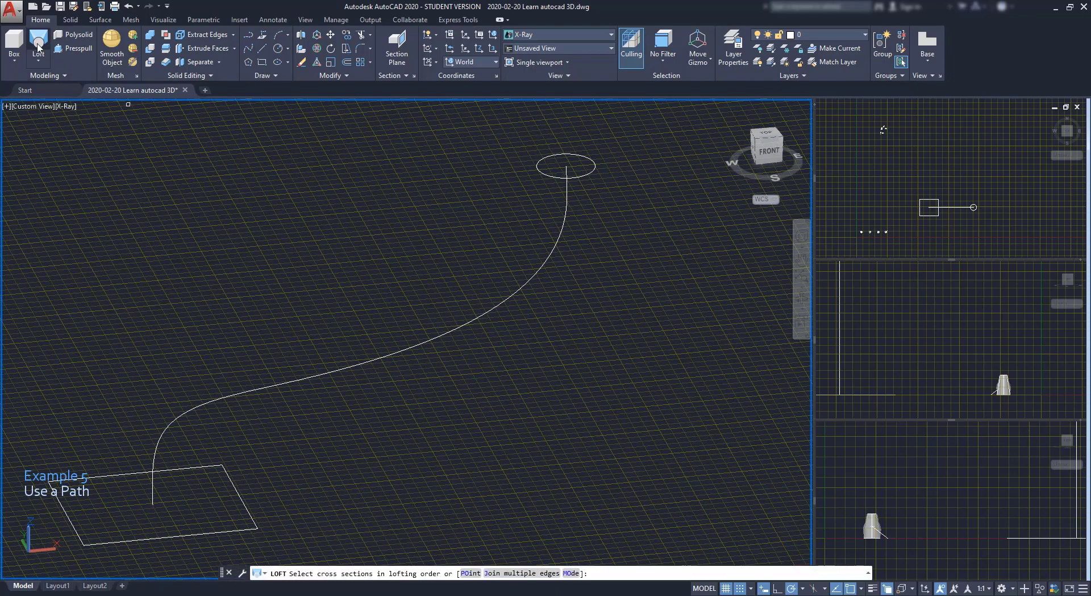
left_click(88, 482)
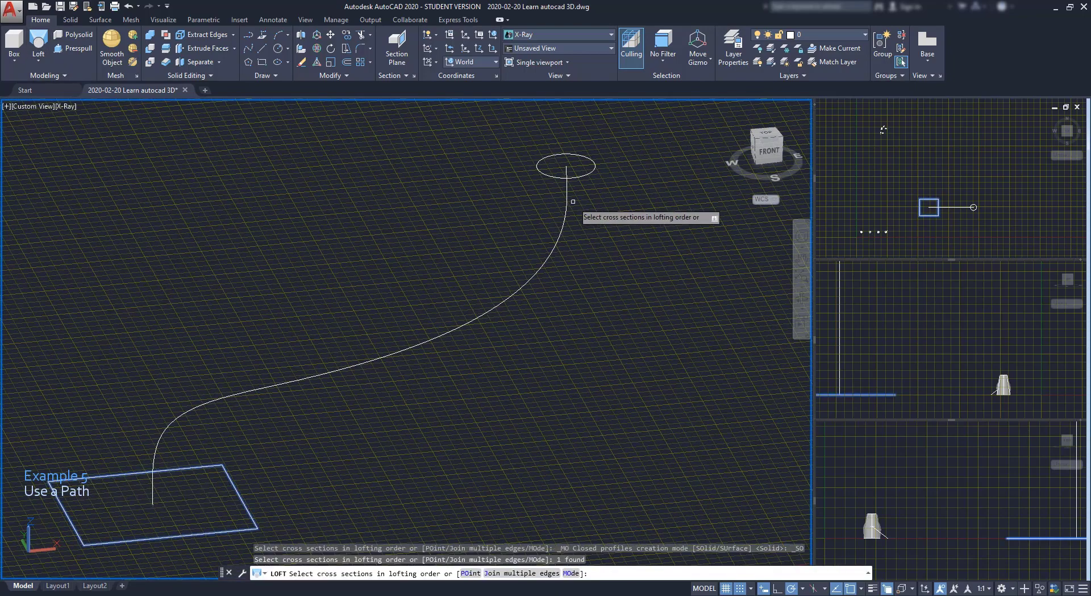
left_click(579, 176)
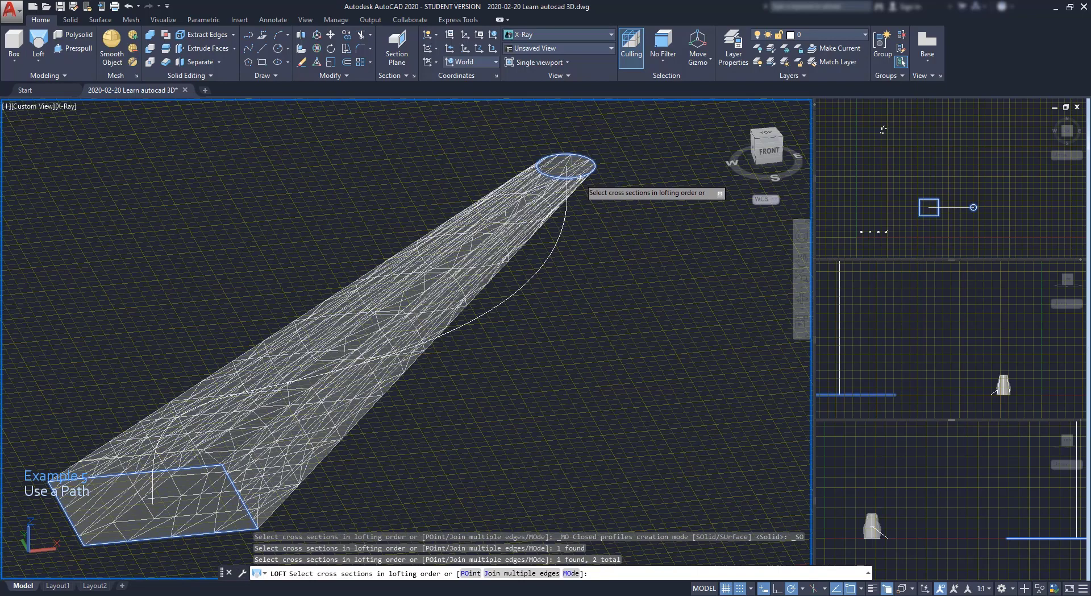
key("Return")
key("Down")
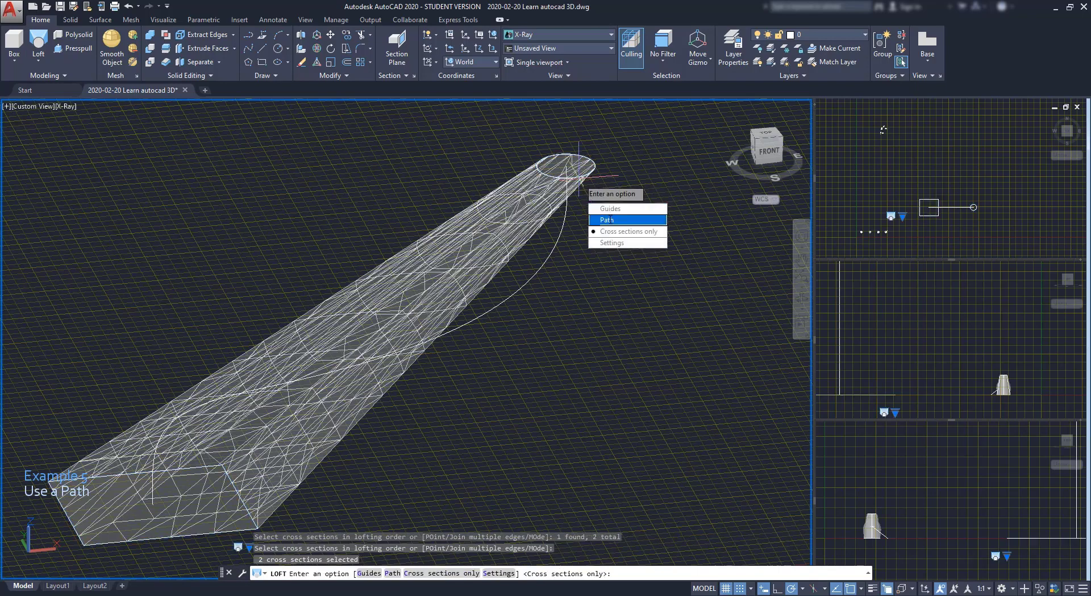
left_click(610, 220)
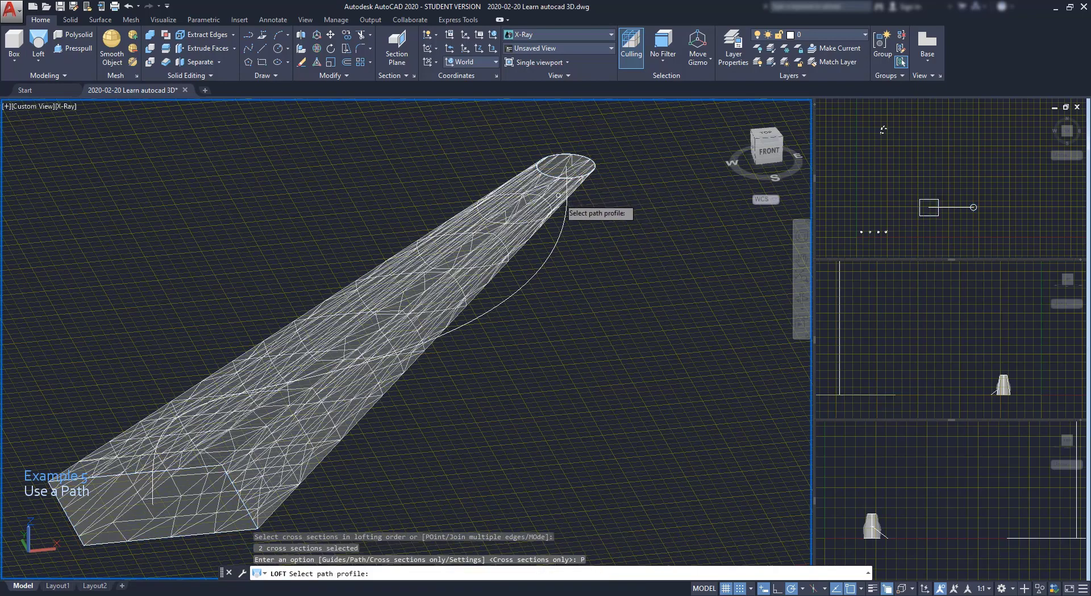
left_click(566, 217)
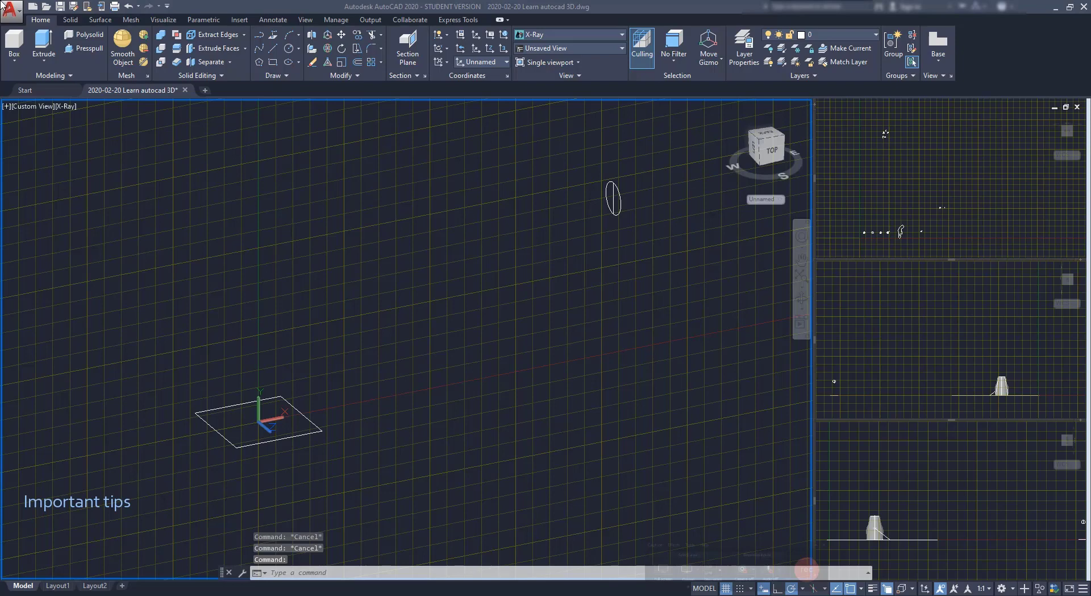
Draw a four-segment polyline from the rectangle's center, rising and bending over to end at the vertical circle's center.
type("PL")
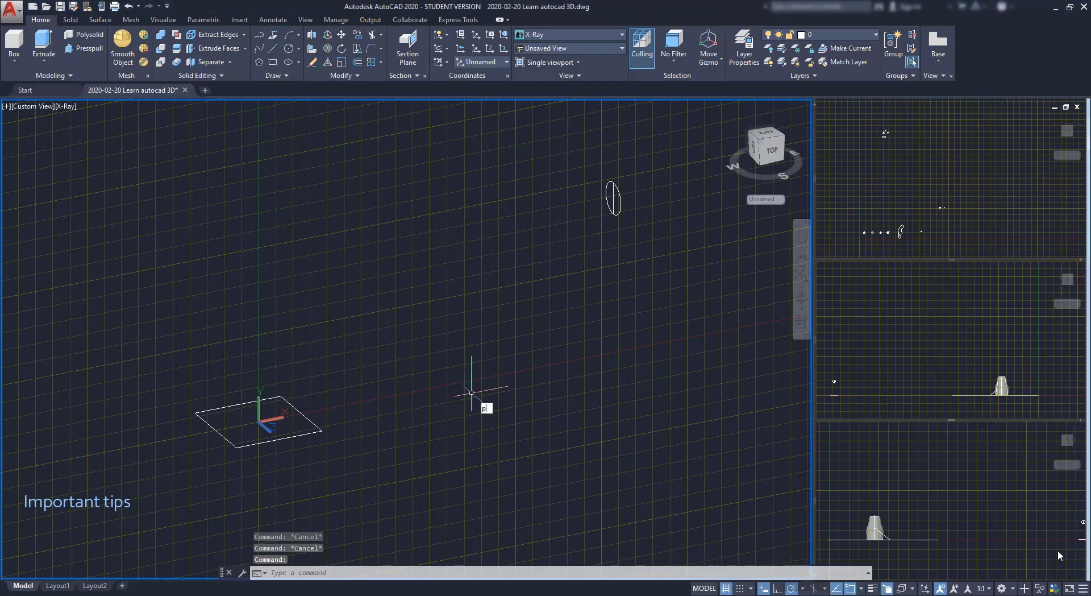
key("Return")
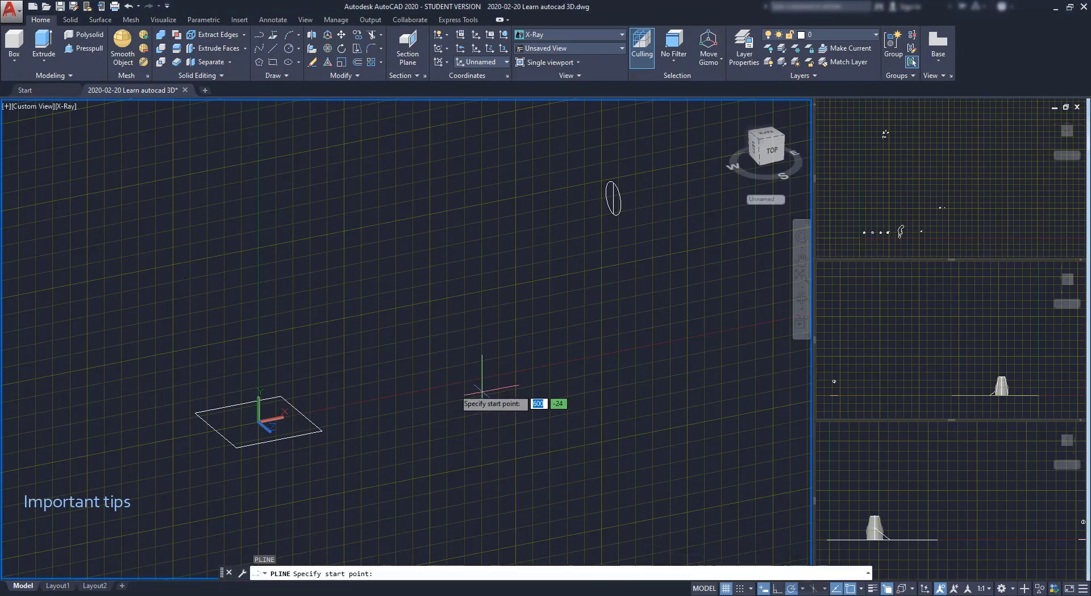
scroll(281, 418, "up", 2)
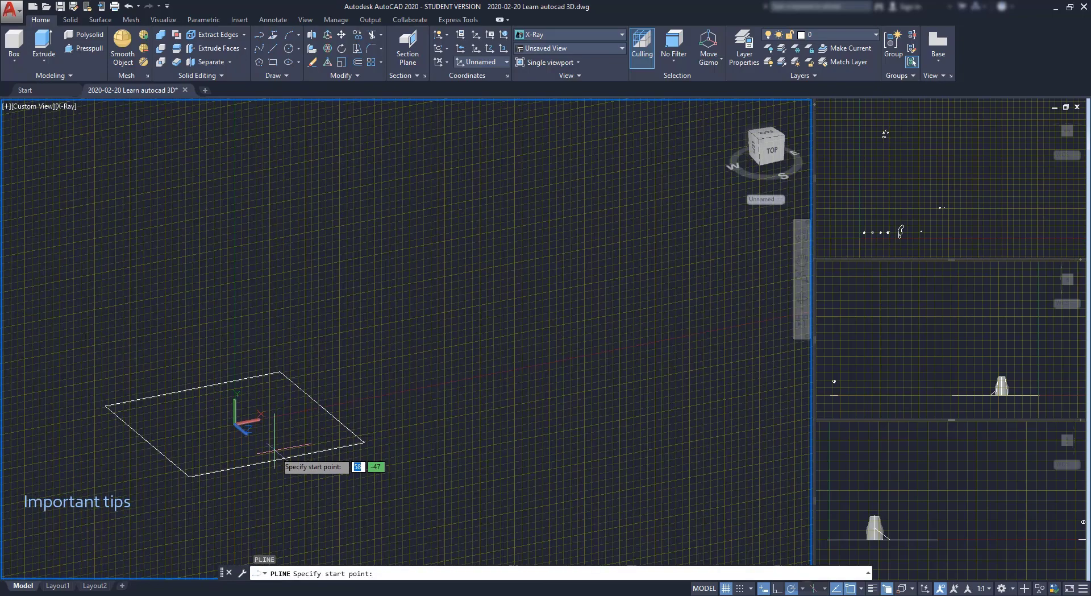
left_click(235, 424)
left_click(304, 197)
scroll(304, 197, "down", 2)
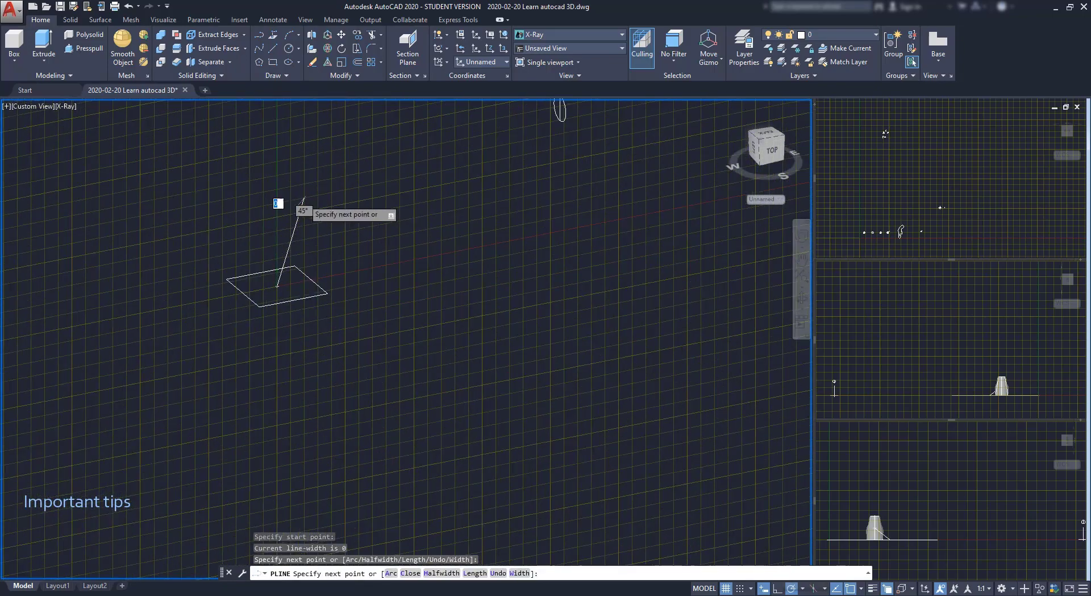
middle_click_drag(412, 170, 357, 320)
left_click(347, 236)
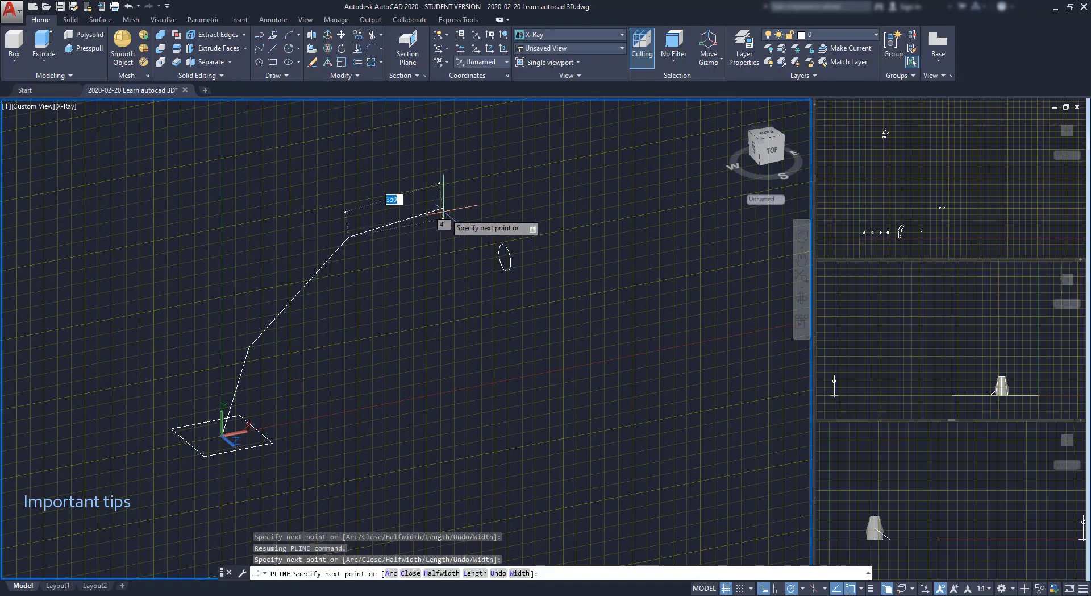
left_click(442, 255)
scroll(504, 257, "up", 3)
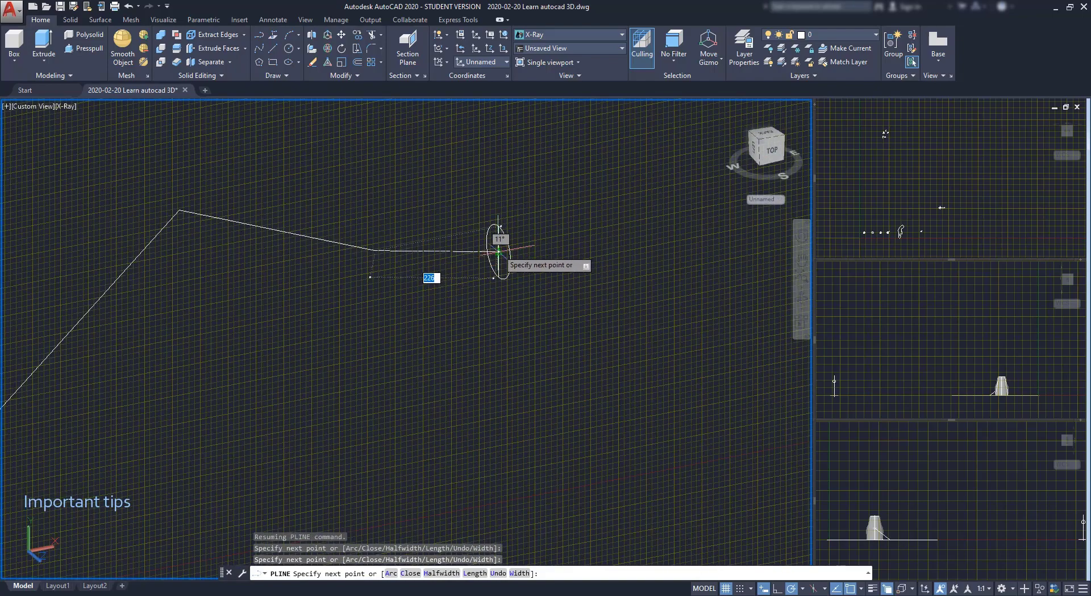
left_click(500, 258)
key("Escape")
Try to loft from the rectangle to the vertical circle along the angular polyline path.
scroll(497, 259, "down", 4)
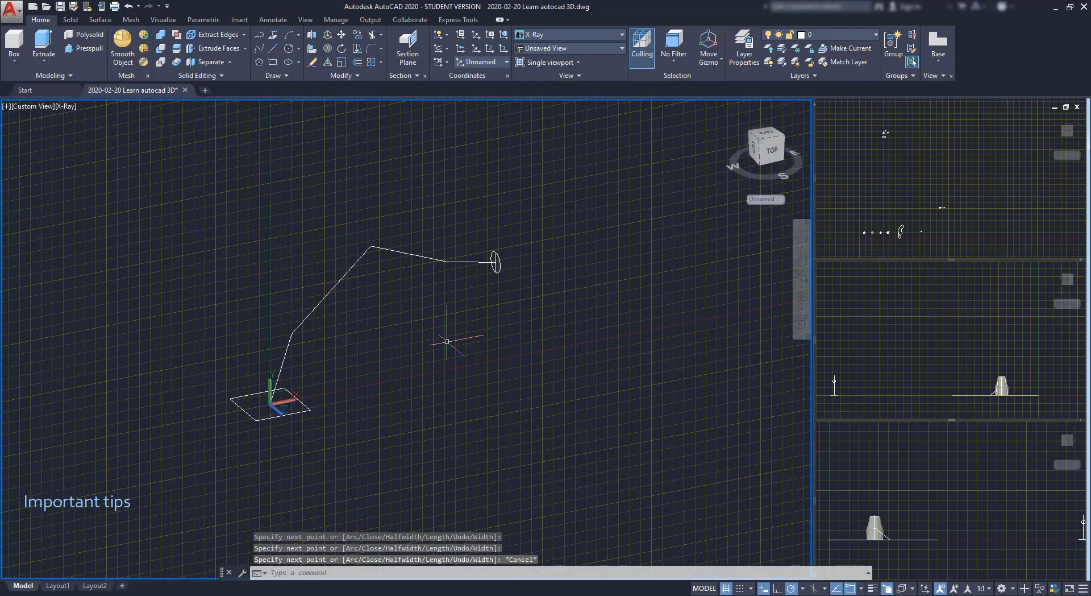
left_click(43, 59)
left_click(49, 102)
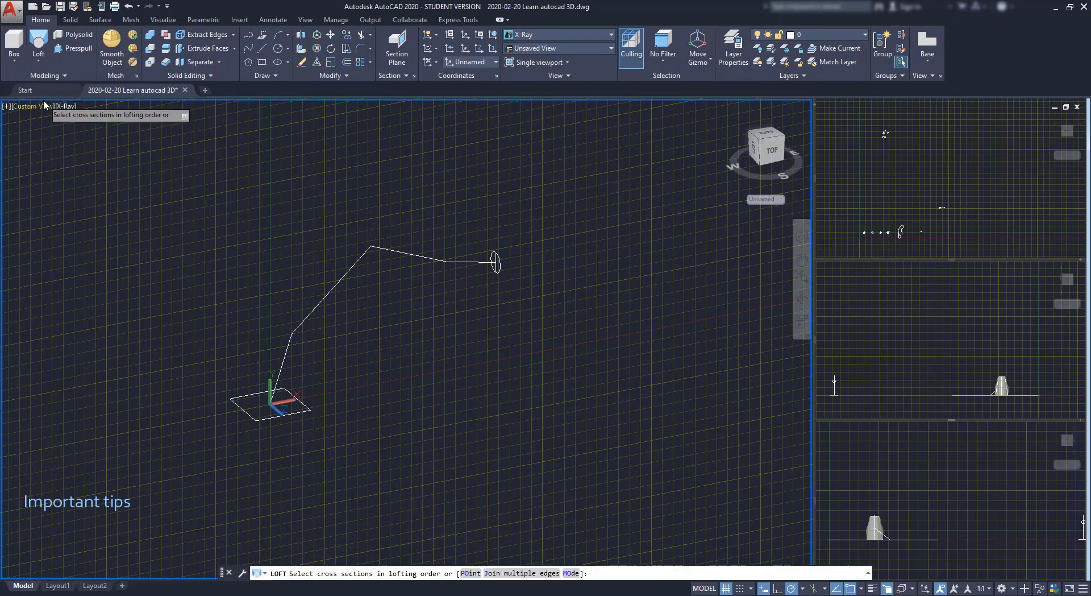
left_click(232, 399)
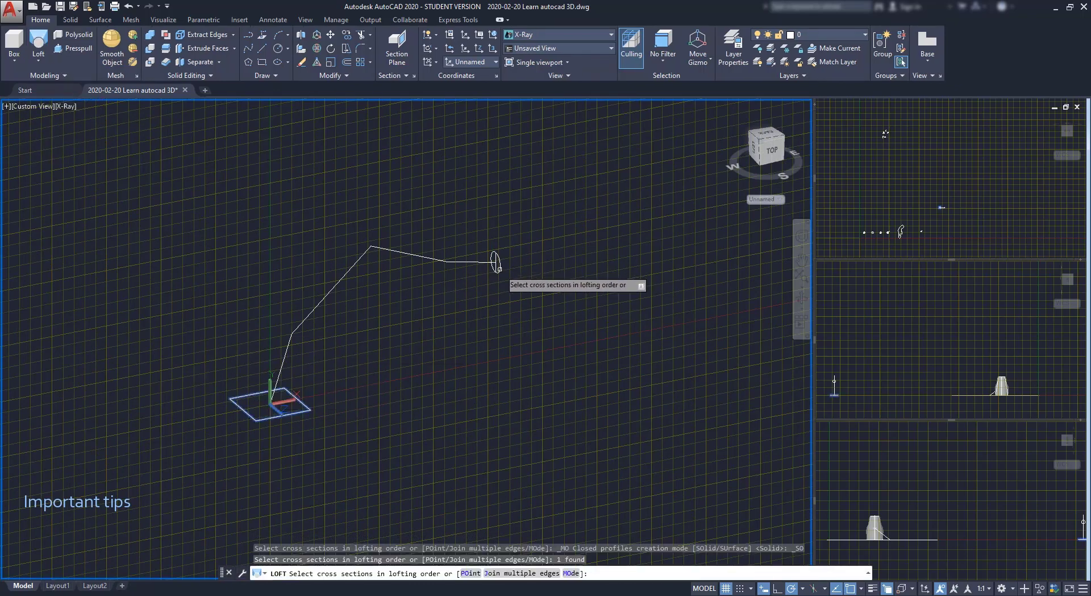
left_click(495, 262)
key("Return")
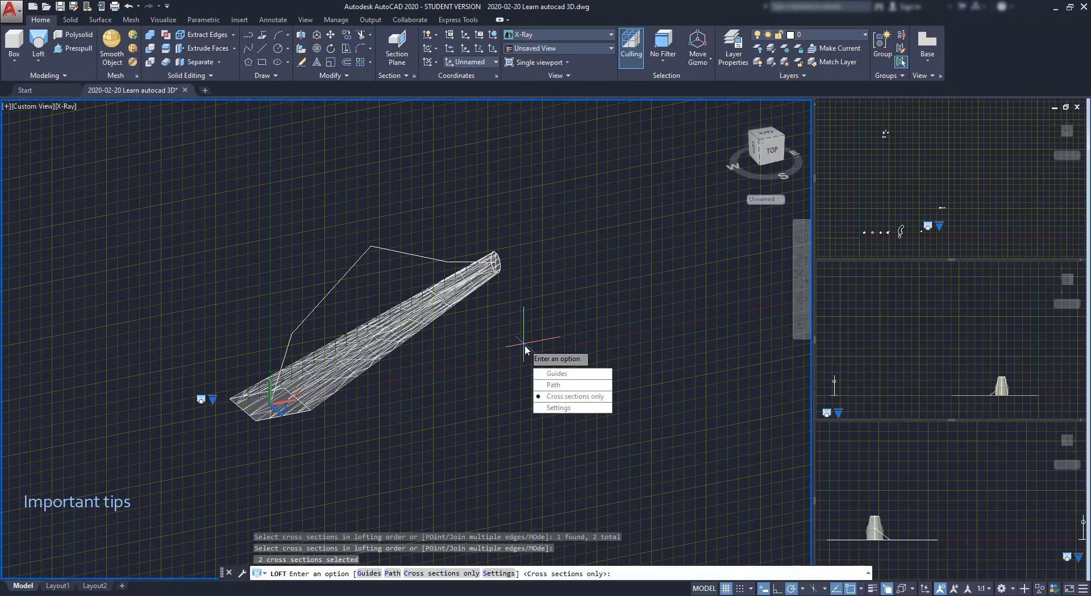
left_click(550, 385)
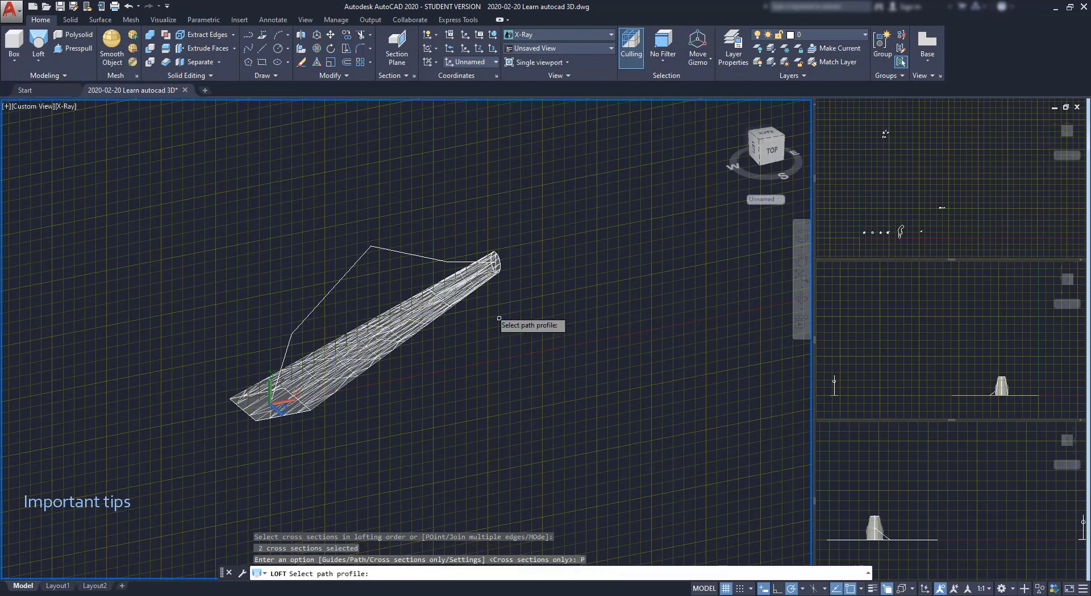
left_click(435, 258)
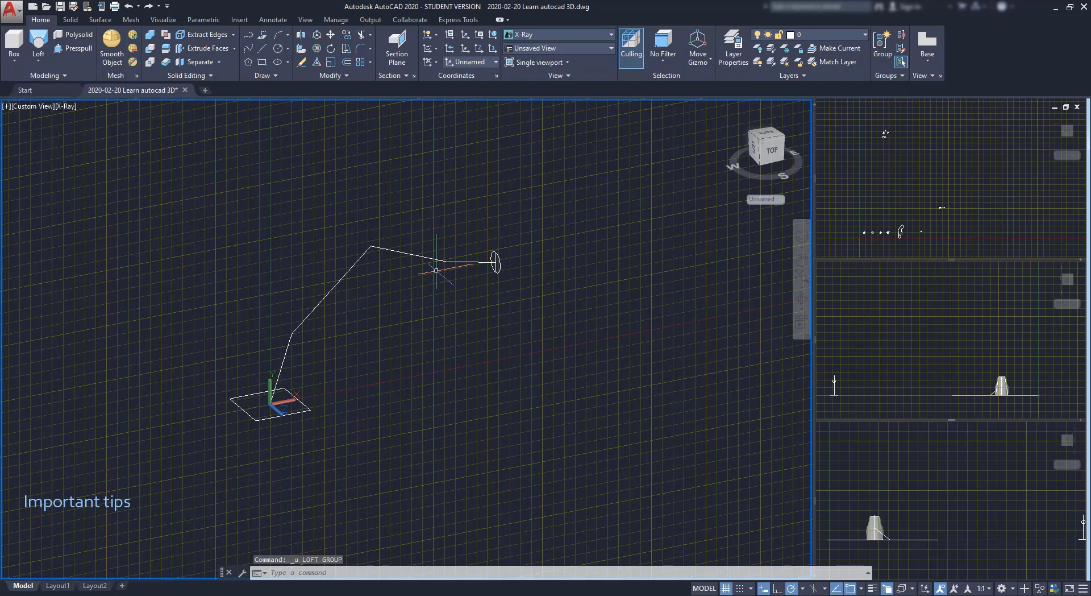
Smooth the angular polyline into a curve with Spline Fit.
left_click(431, 260)
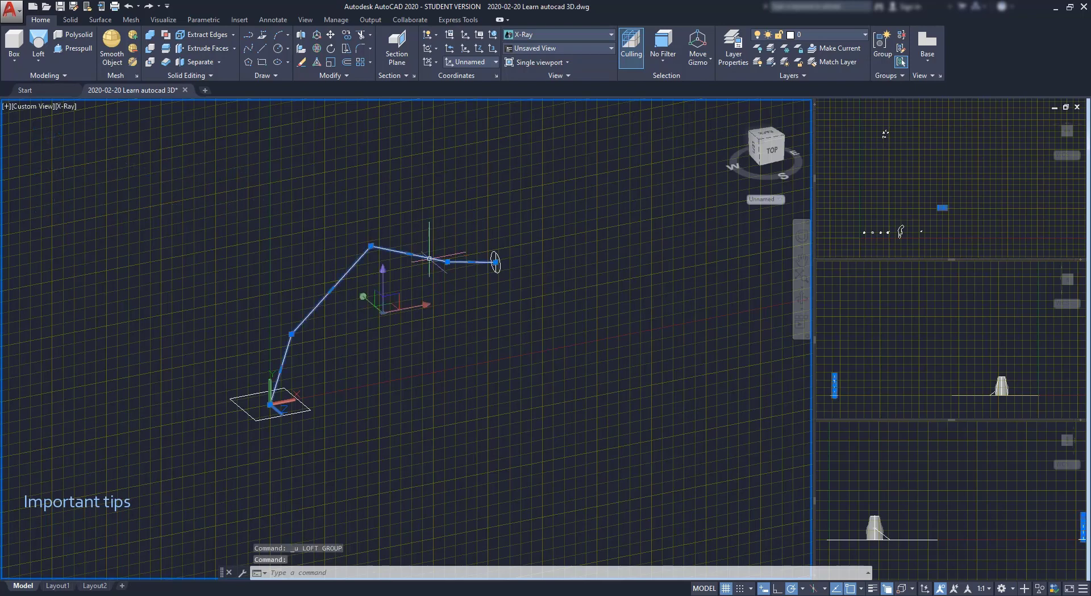
right_click(430, 260)
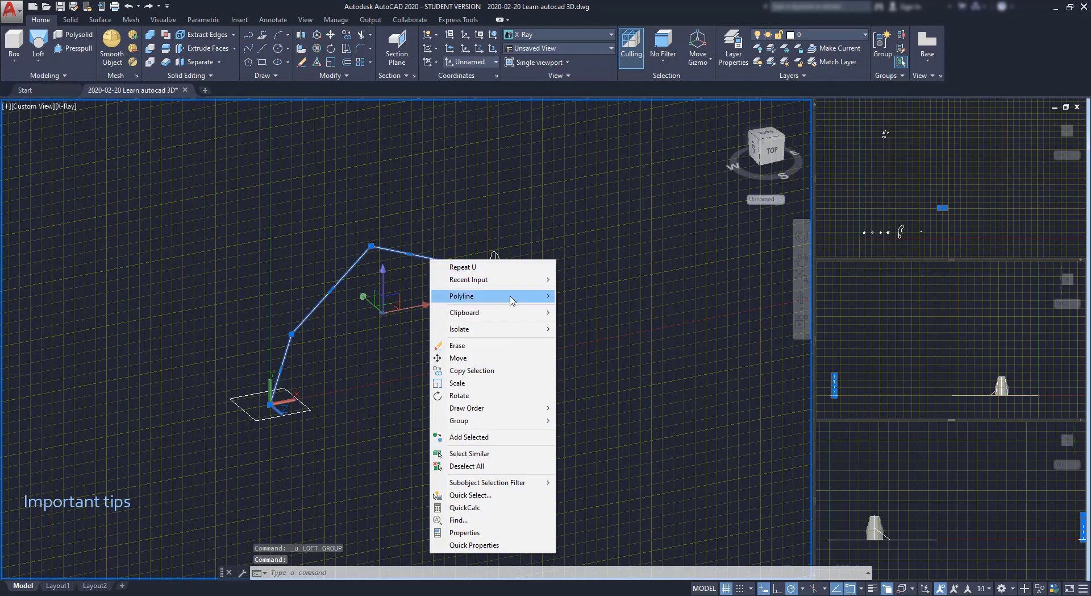
mouse_move(512, 302)
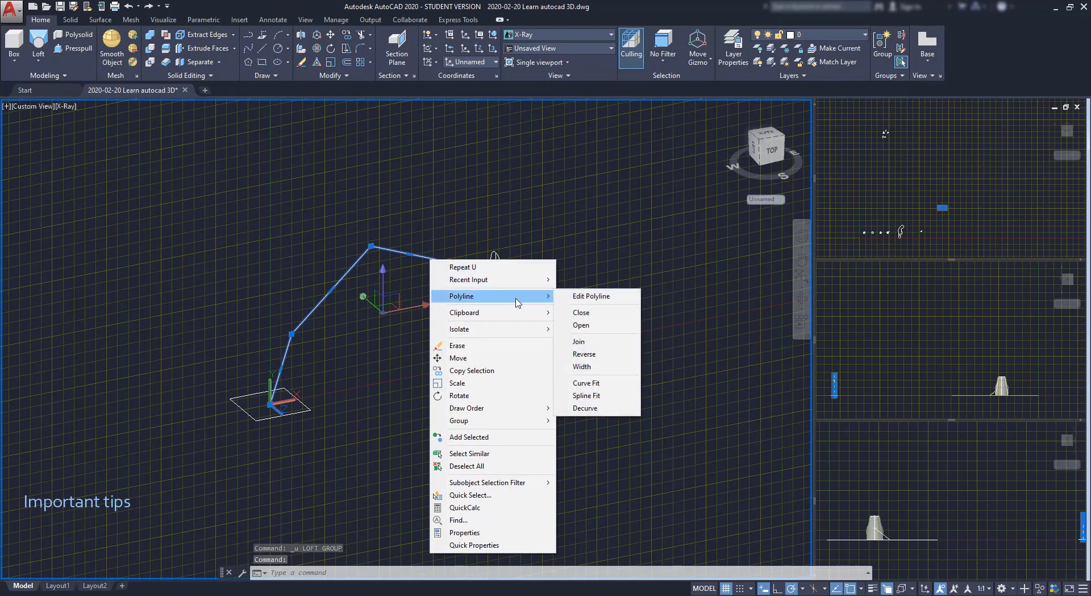
left_click(608, 396)
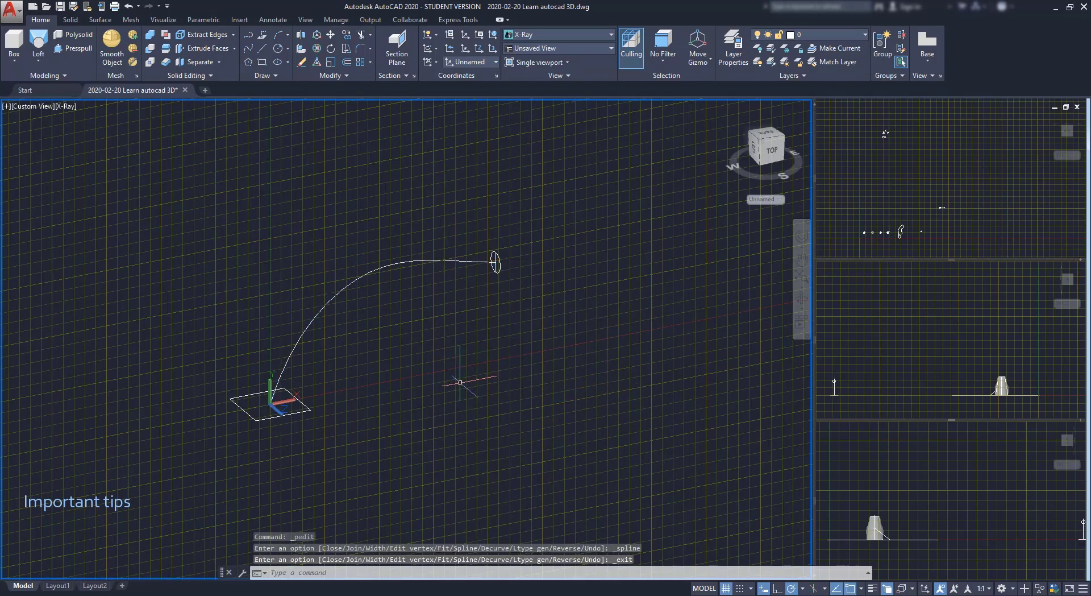
Try the loft from the rectangle to the vertical circle with the spline-fitted polyline as the path.
left_click(38, 47)
left_click(242, 396)
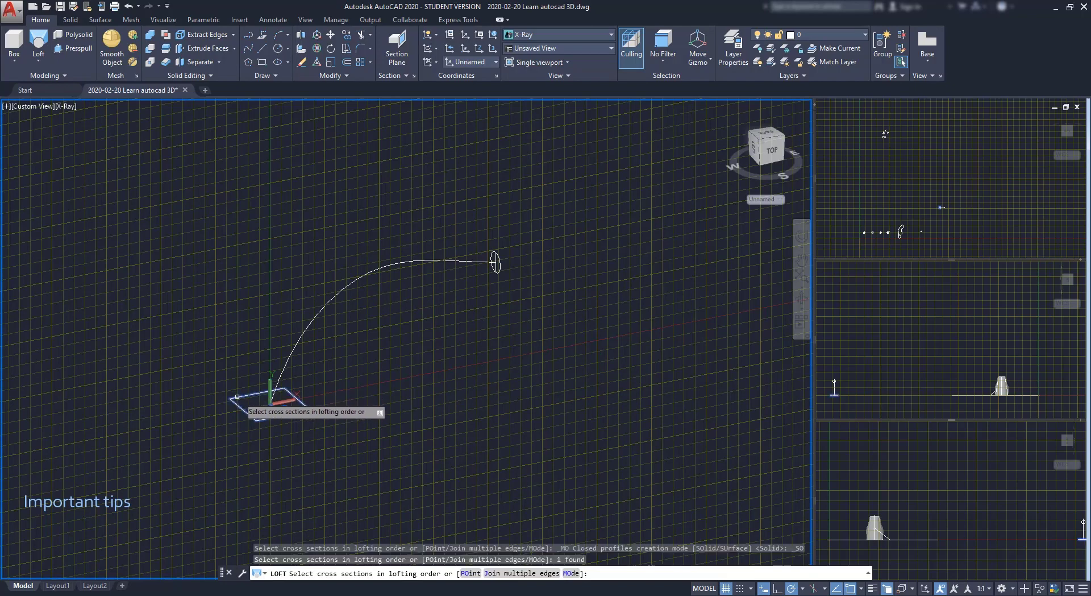
left_click(500, 267)
key("Return")
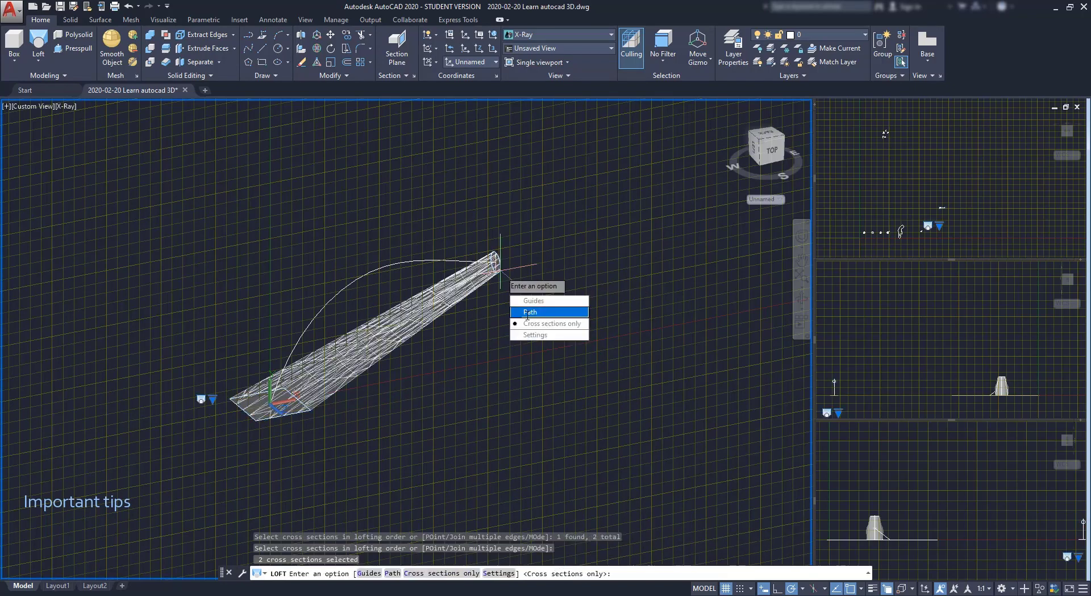
left_click(528, 312)
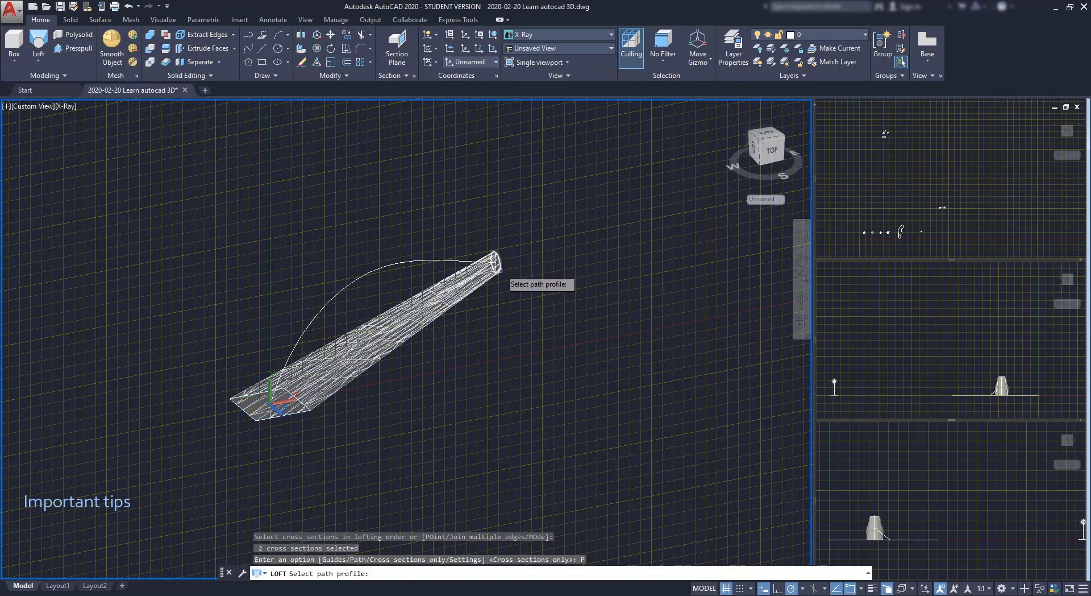
left_click(425, 261)
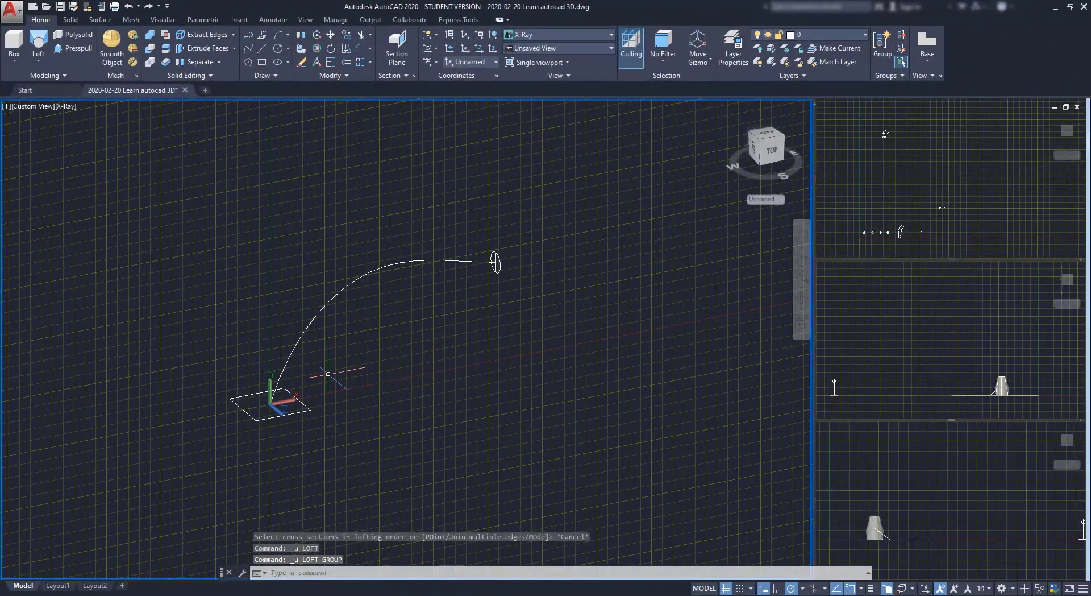
Draw a wavy spline below the existing path, from the midpoint of the rectangle's edge nearest the circle to the circle's lowest point.
type("spl")
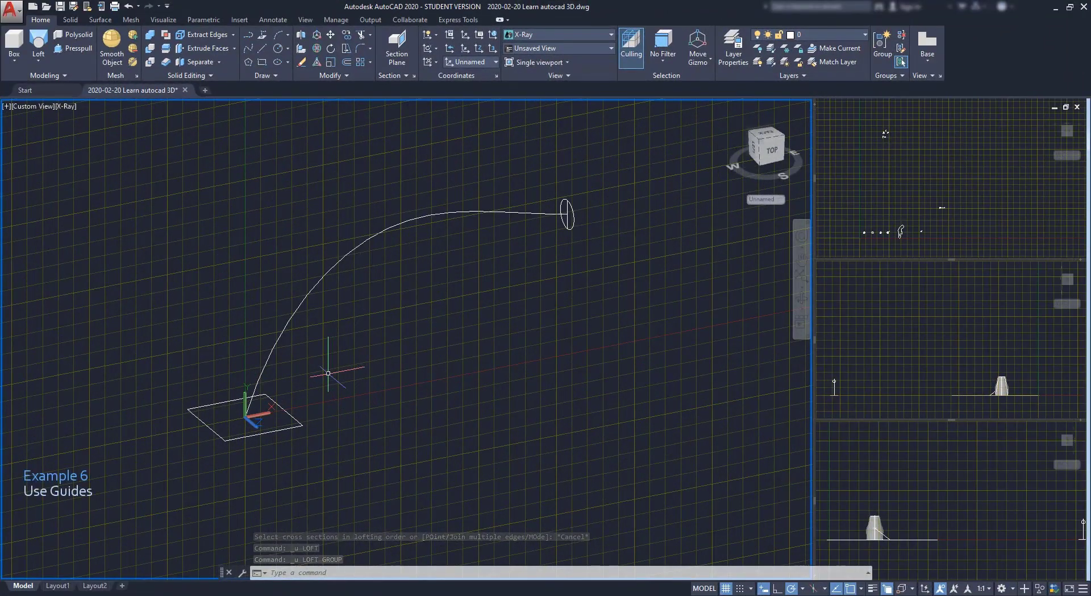
key("Return")
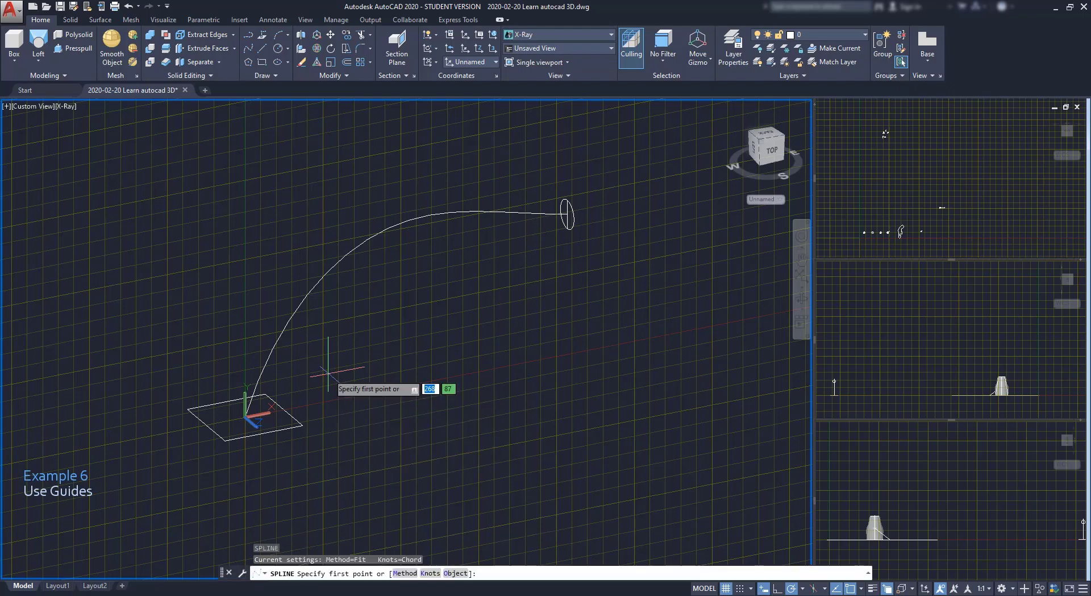
left_click(283, 409)
left_click(365, 347)
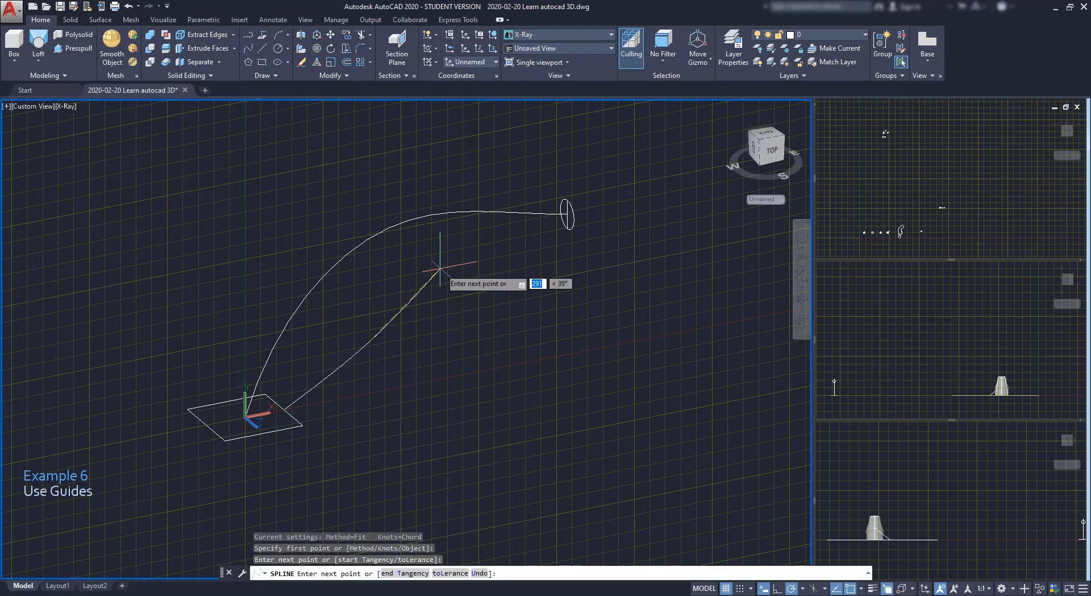
left_click(548, 247)
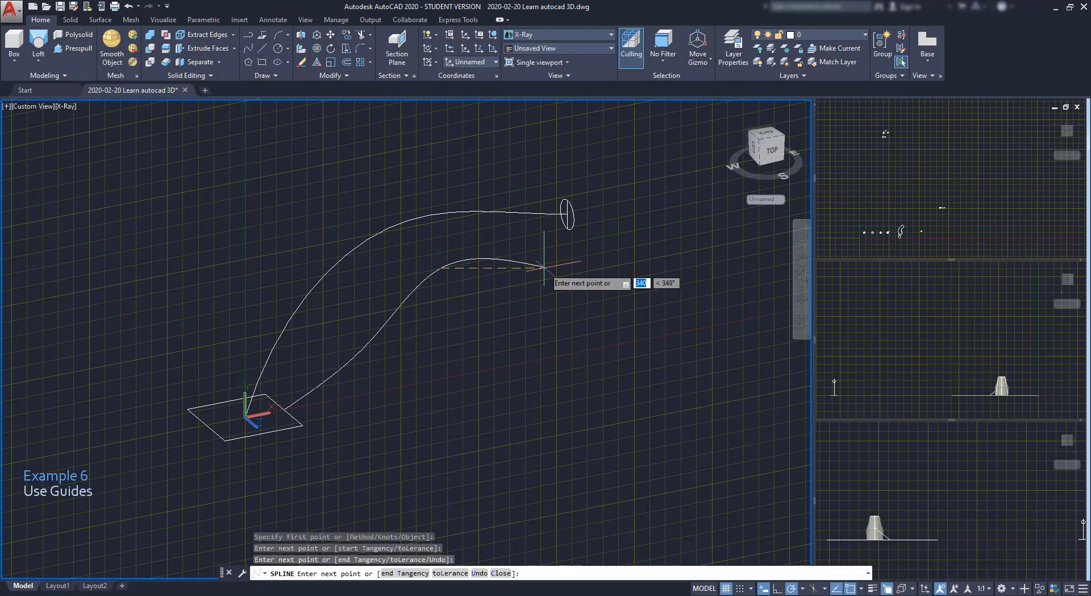
left_click(567, 229)
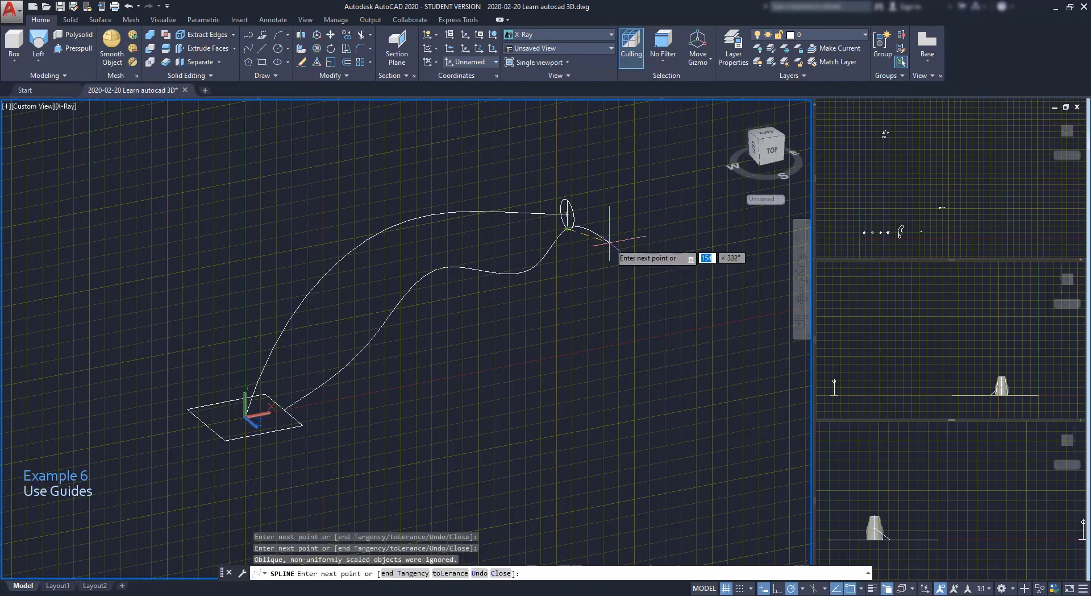
key("Return")
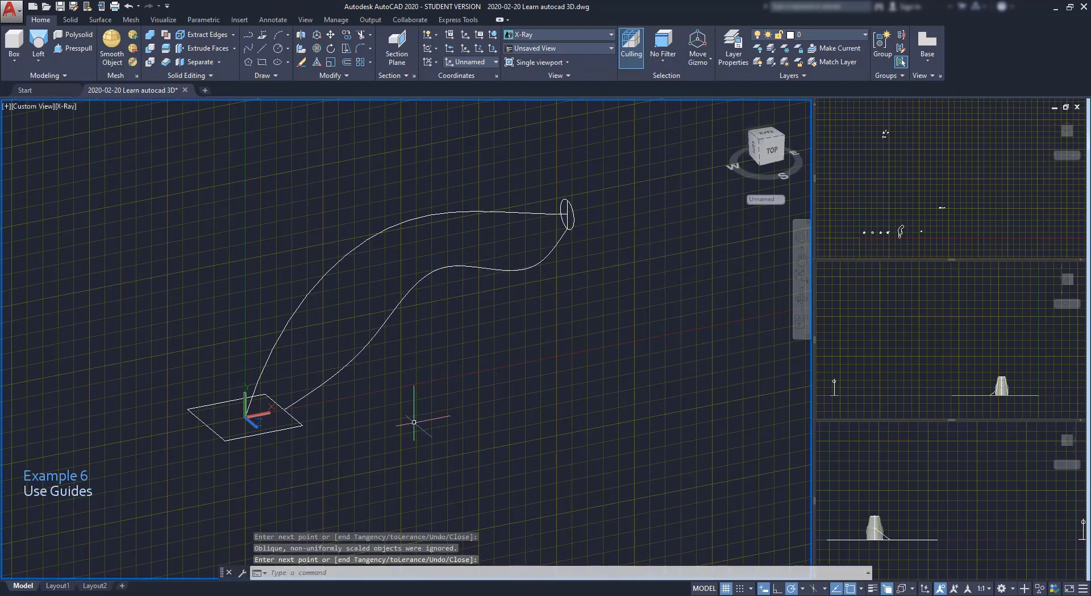
Draw a second, high-arching spline from the midpoint of the rectangle's opposite edge over the path to the circle's highest point.
key("Return")
left_click(206, 426)
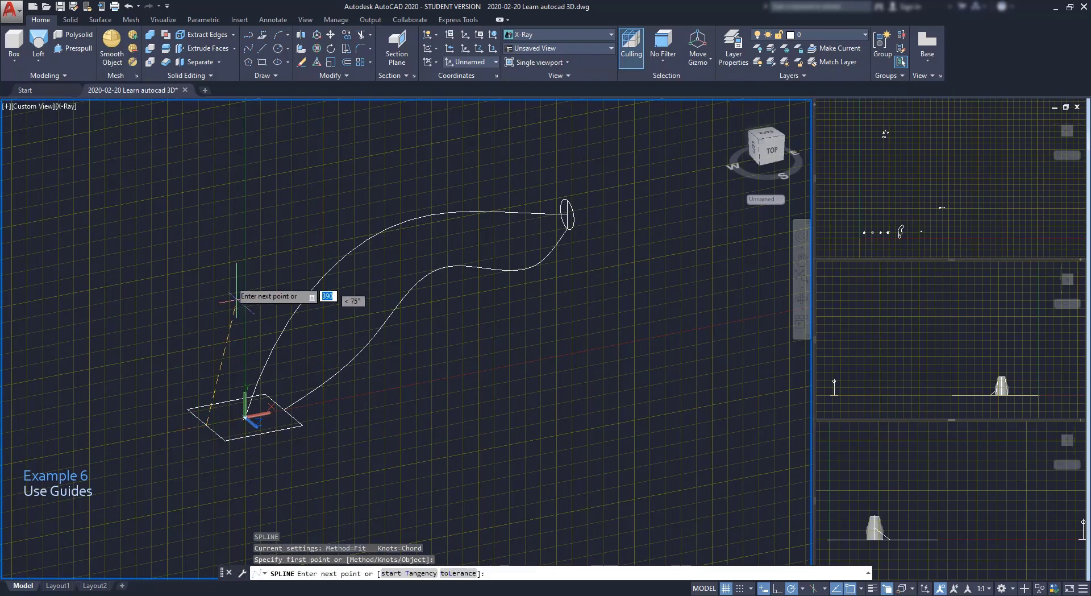
left_click(243, 231)
left_click(282, 137)
left_click(429, 145)
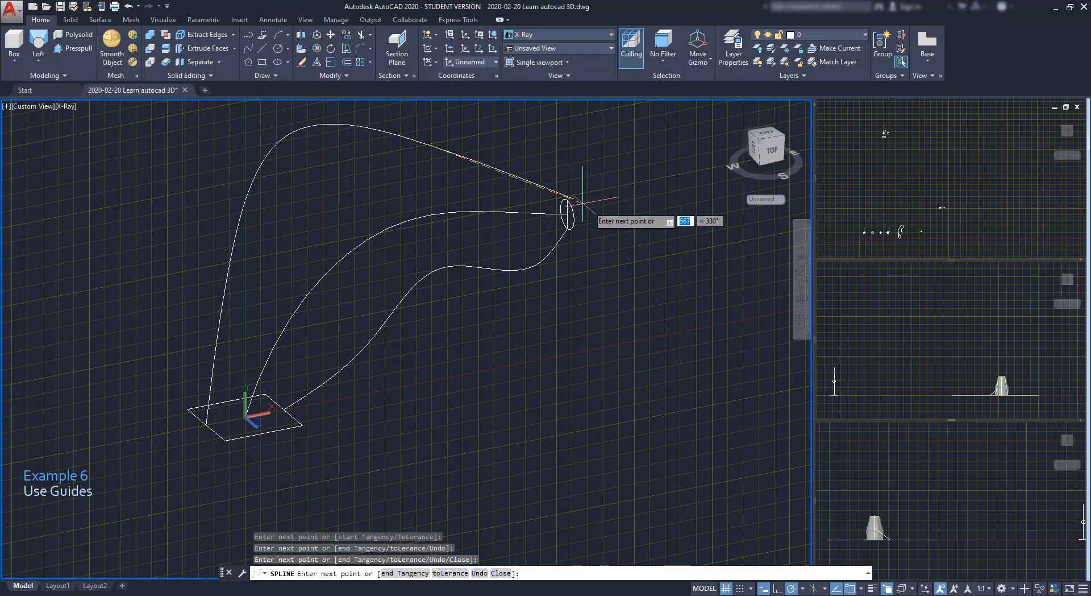
left_click(565, 200)
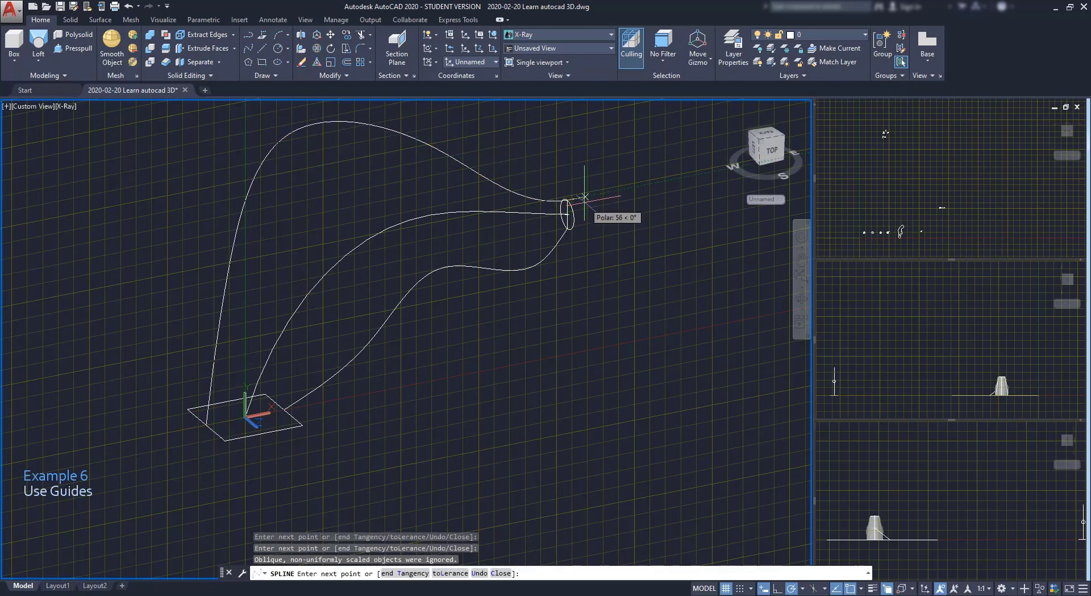
key("Return")
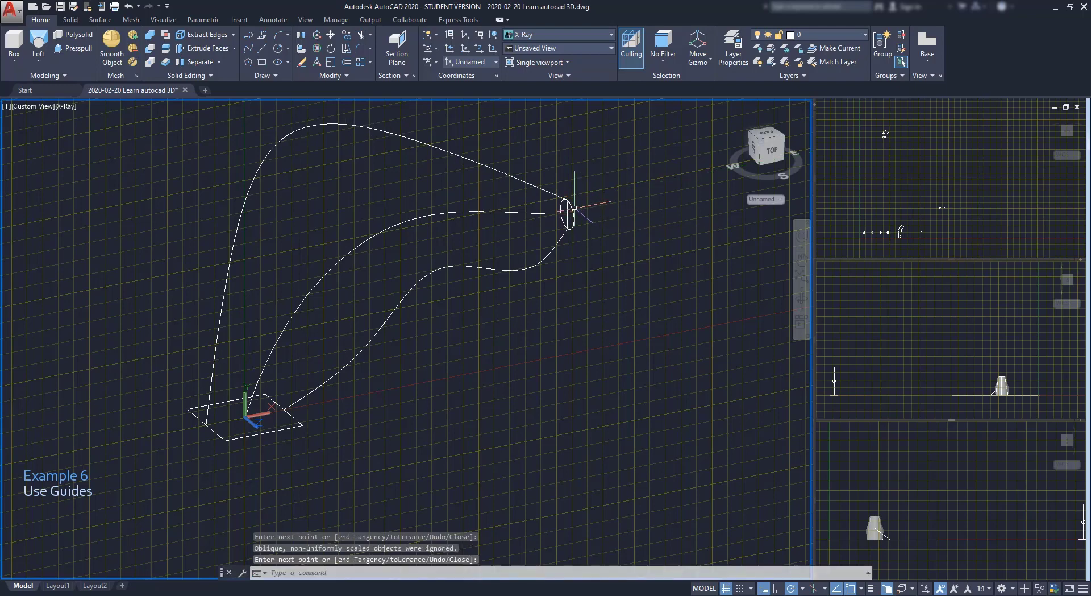
Loft between the vertical circle and the rectangle with the Guides option, using the upper and lower splines as guides.
type("loft")
key("Return")
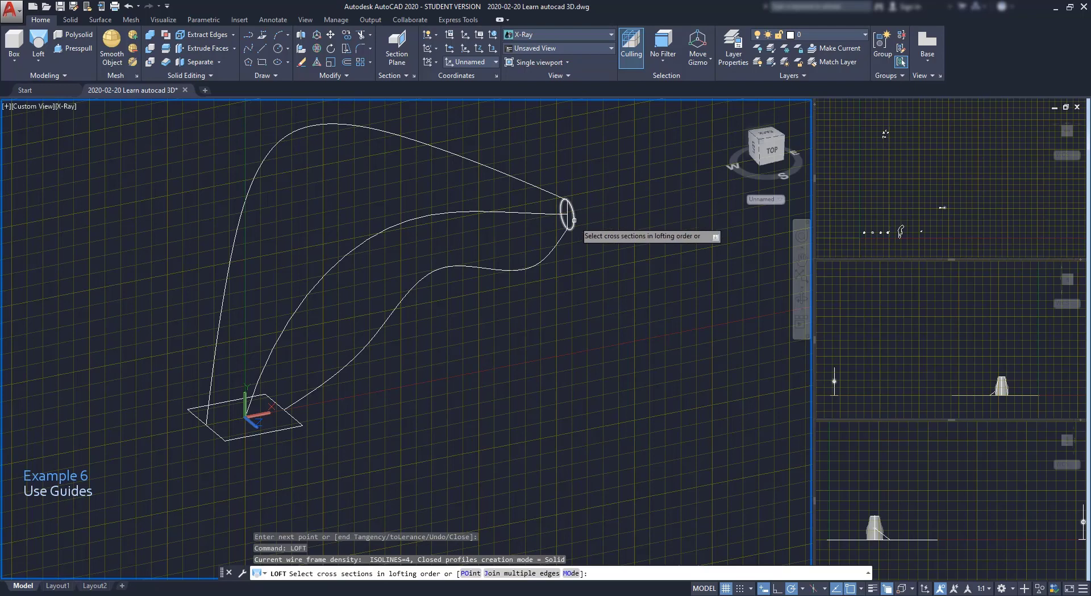
left_click(574, 211)
left_click(300, 422)
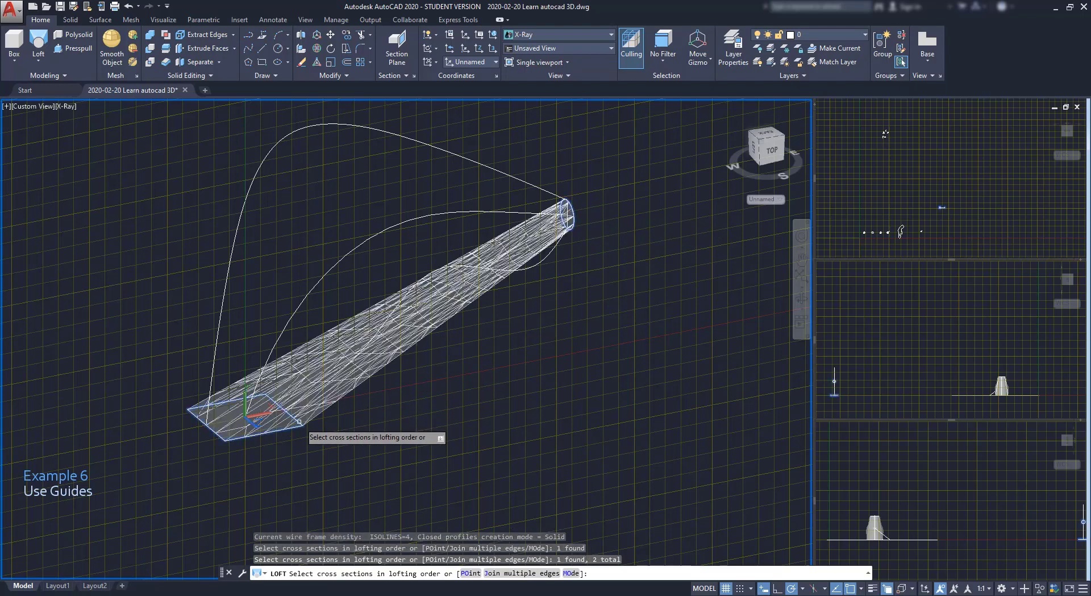
key("Return")
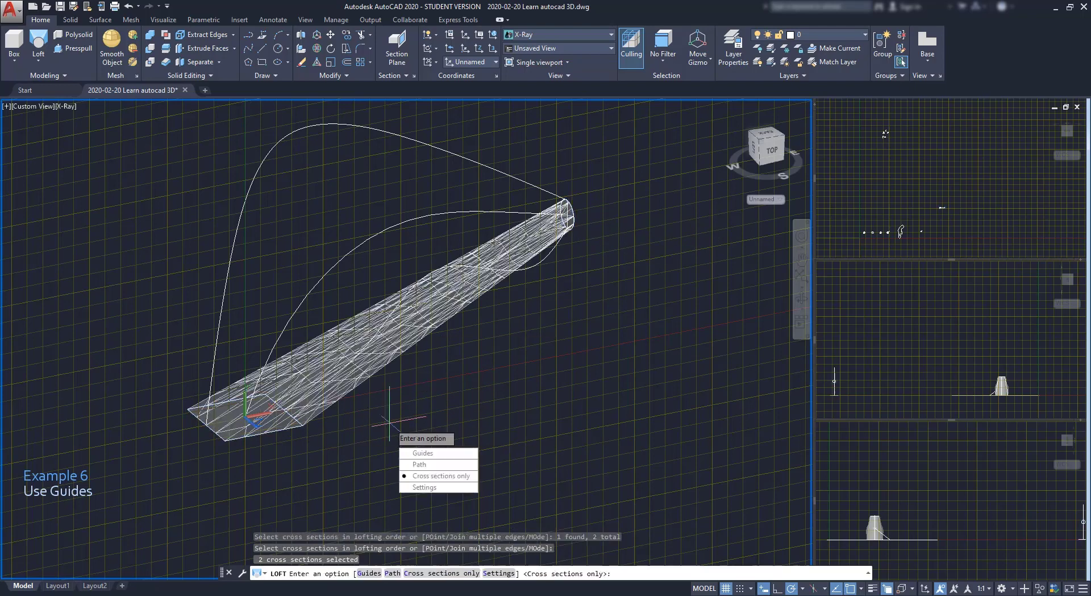
left_click(418, 454)
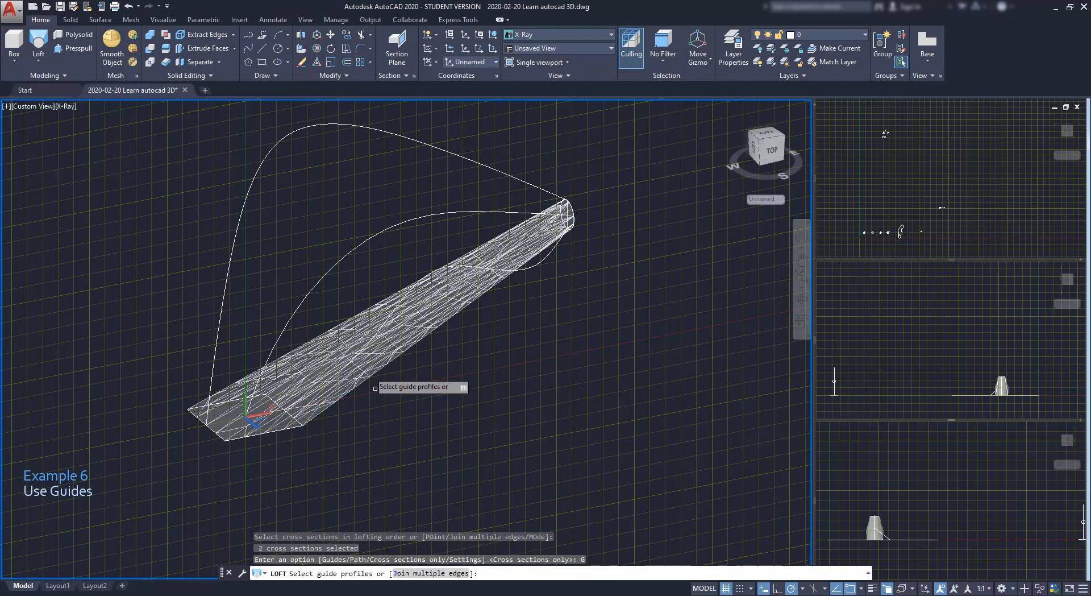
left_click(239, 219)
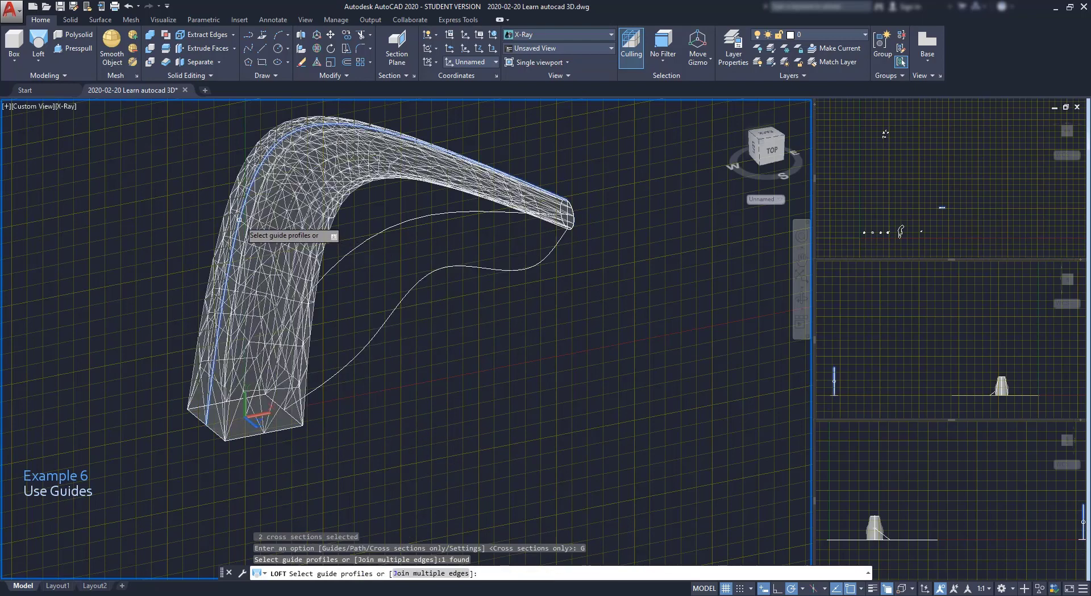
left_click(396, 297)
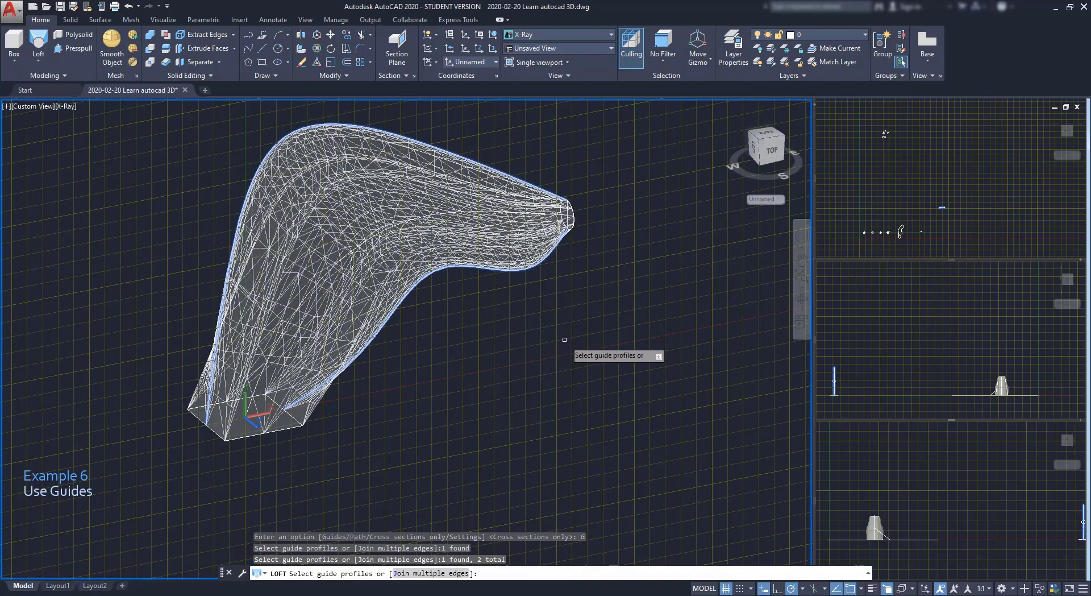
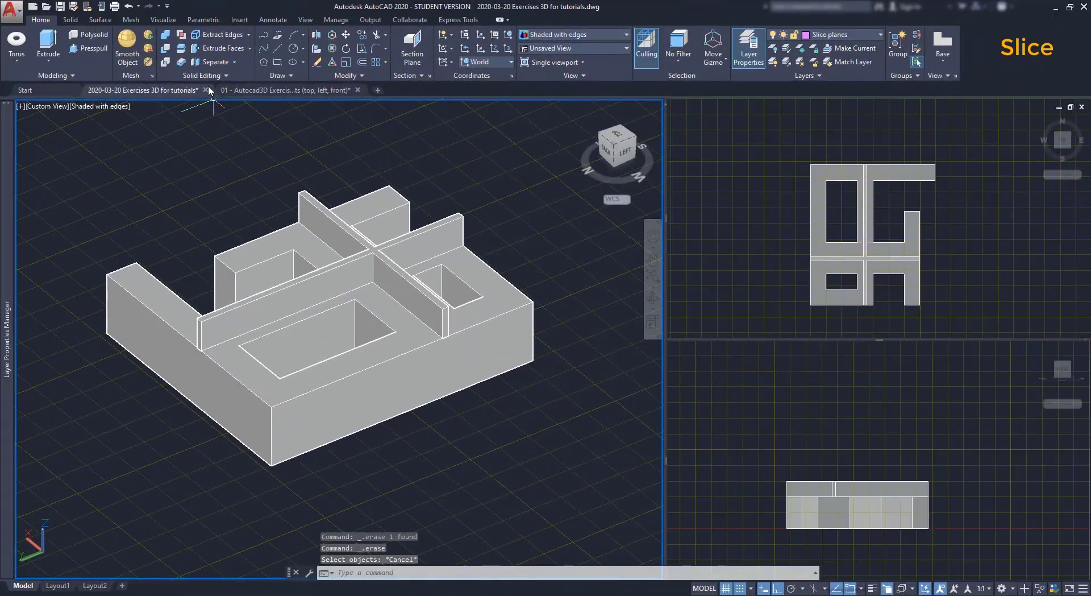
Slice the raised cross-shaped wall with a plane through the facing corners of the two openings, keeping the side with the wall crossing.
left_click(182, 50)
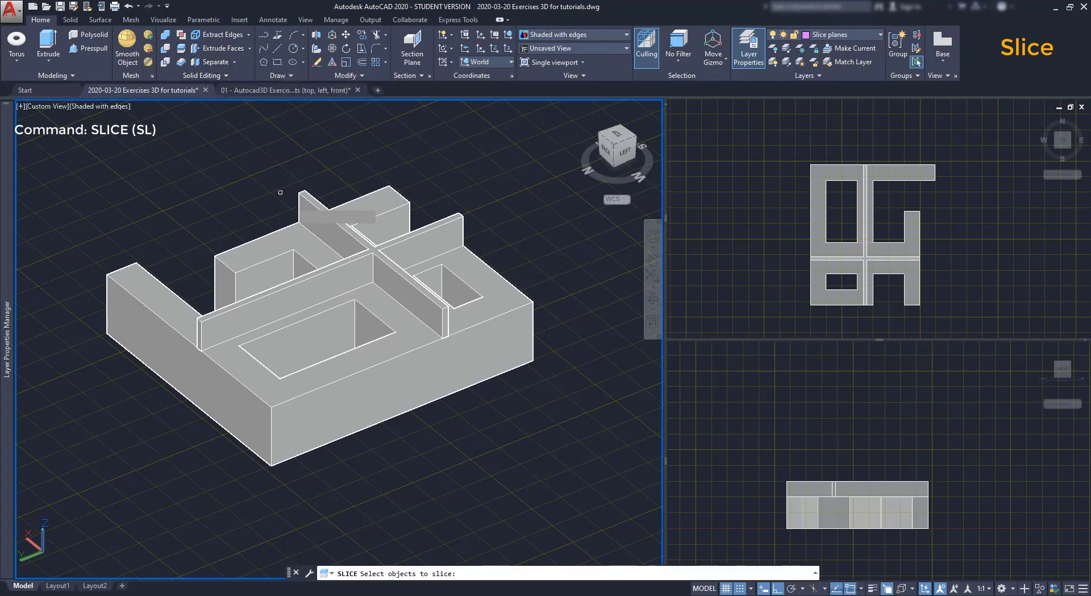
left_click(334, 219)
left_click(334, 219)
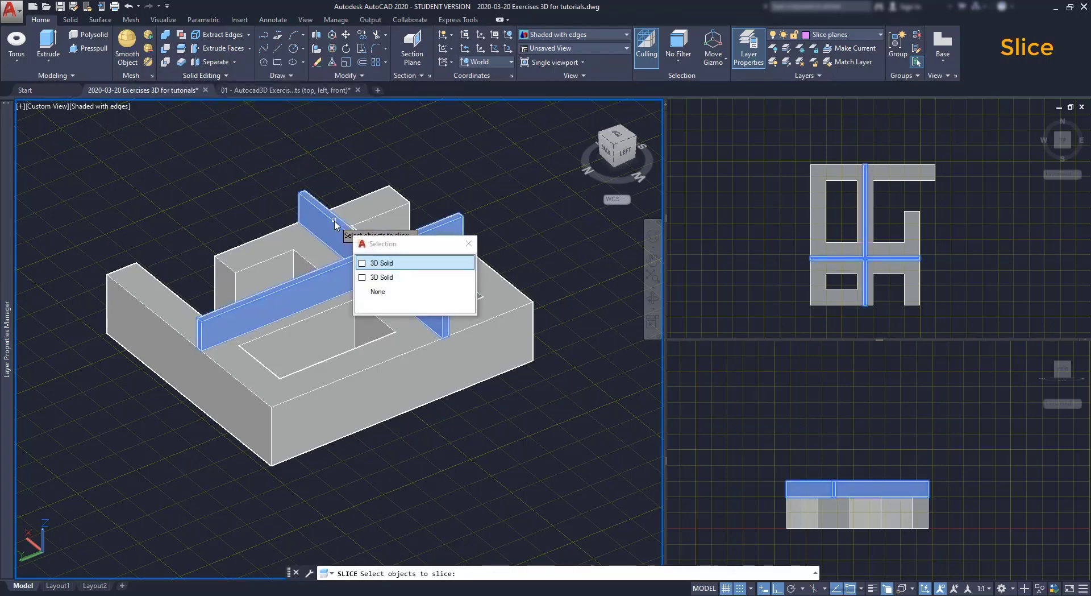
key("Return")
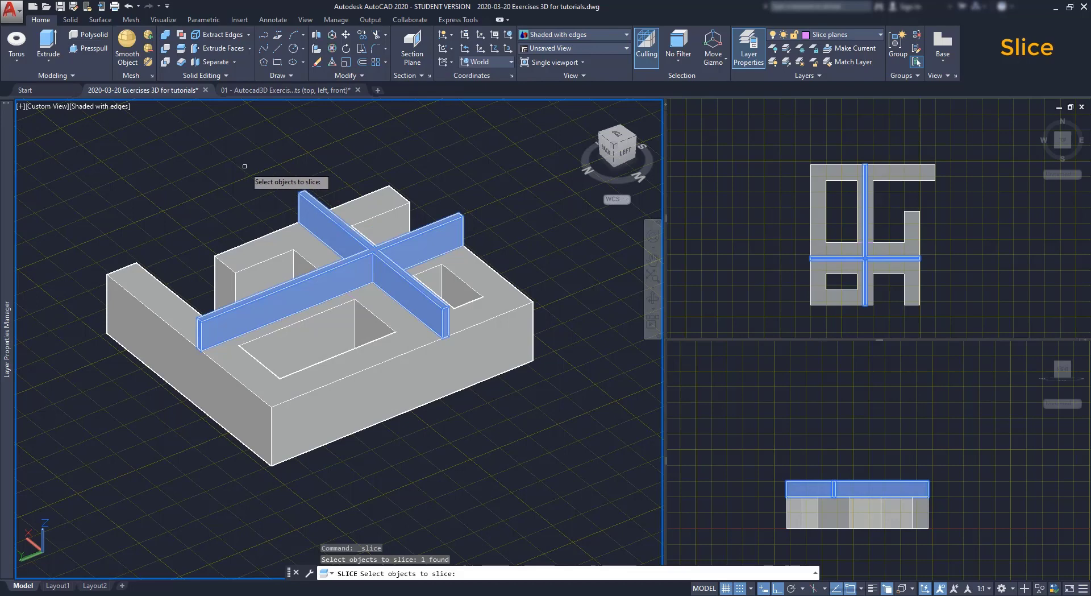
key("Return")
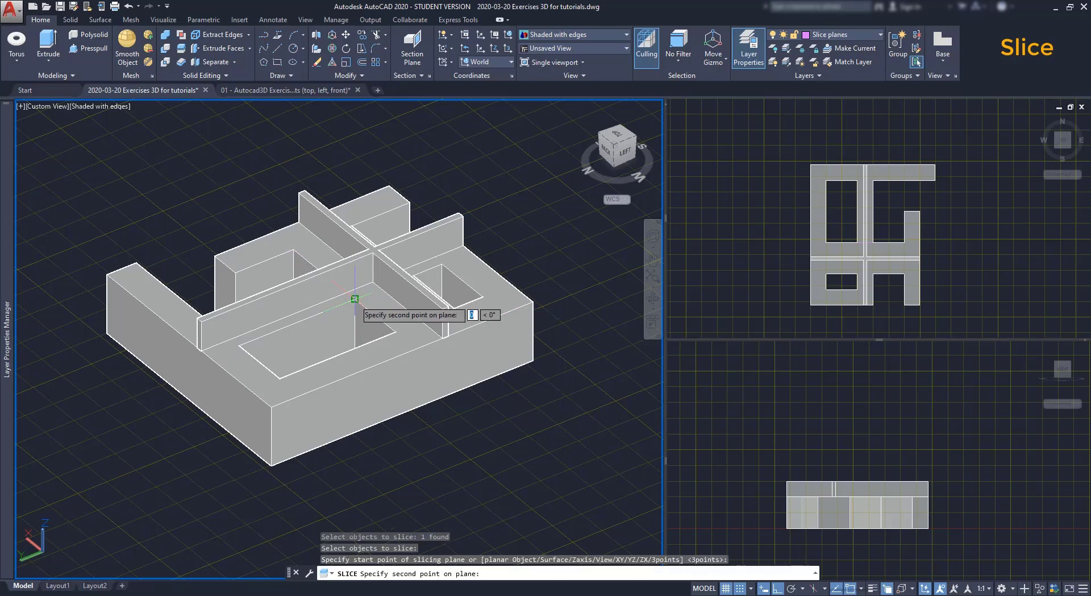
left_click(355, 299)
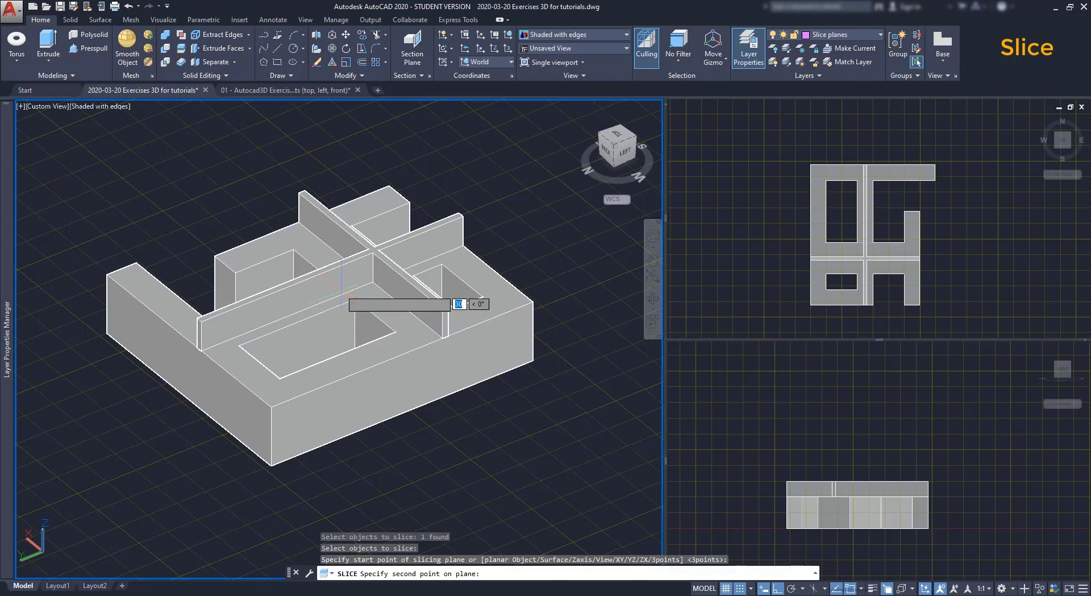
left_click(293, 248)
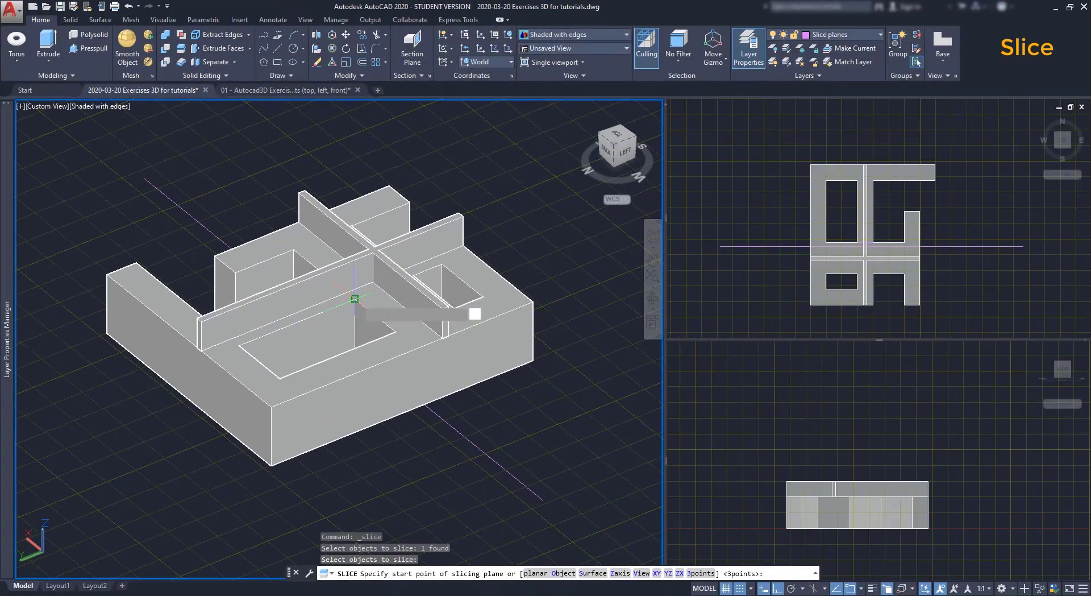
left_click(354, 299)
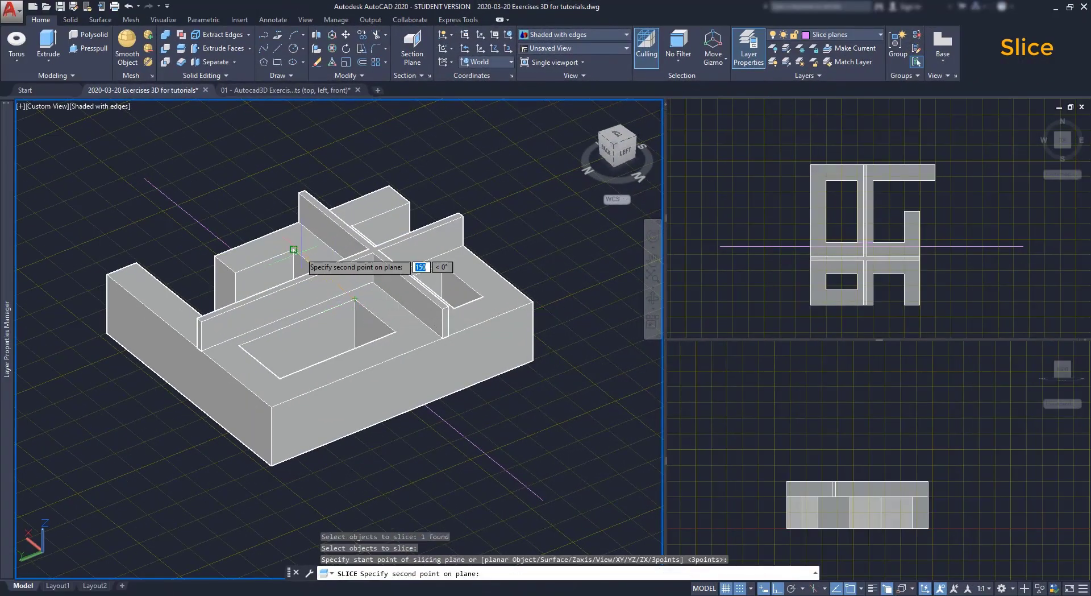
left_click(294, 249)
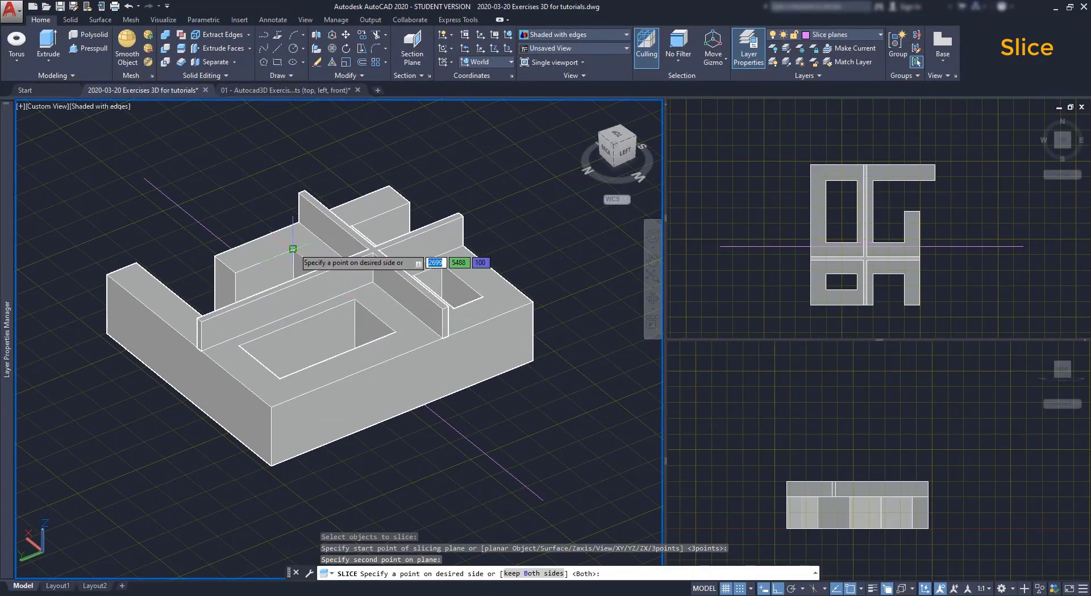
left_click(302, 193)
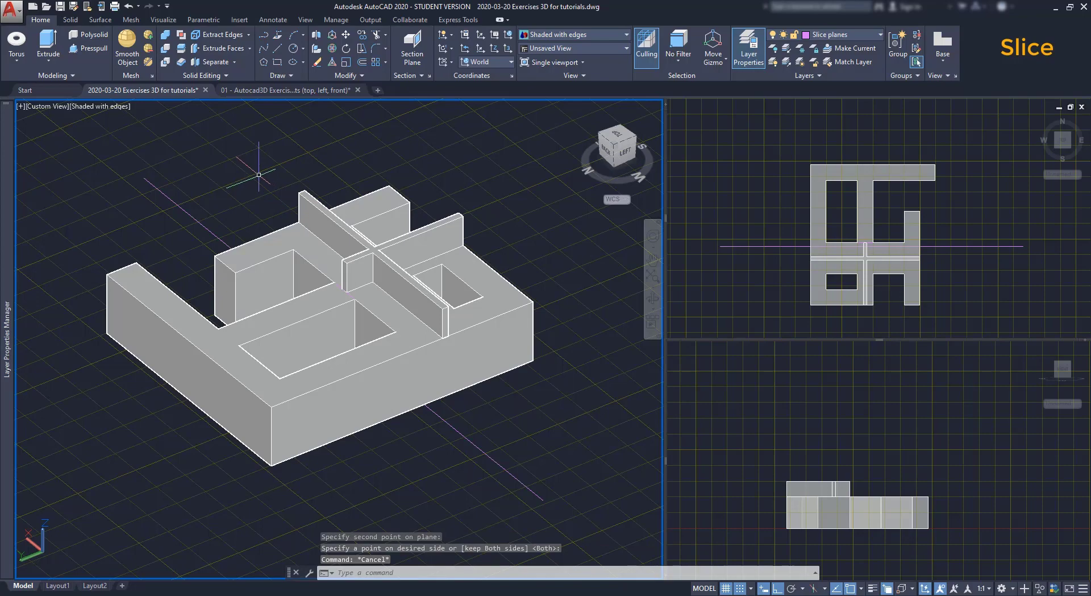
key("Escape")
key("Escape")
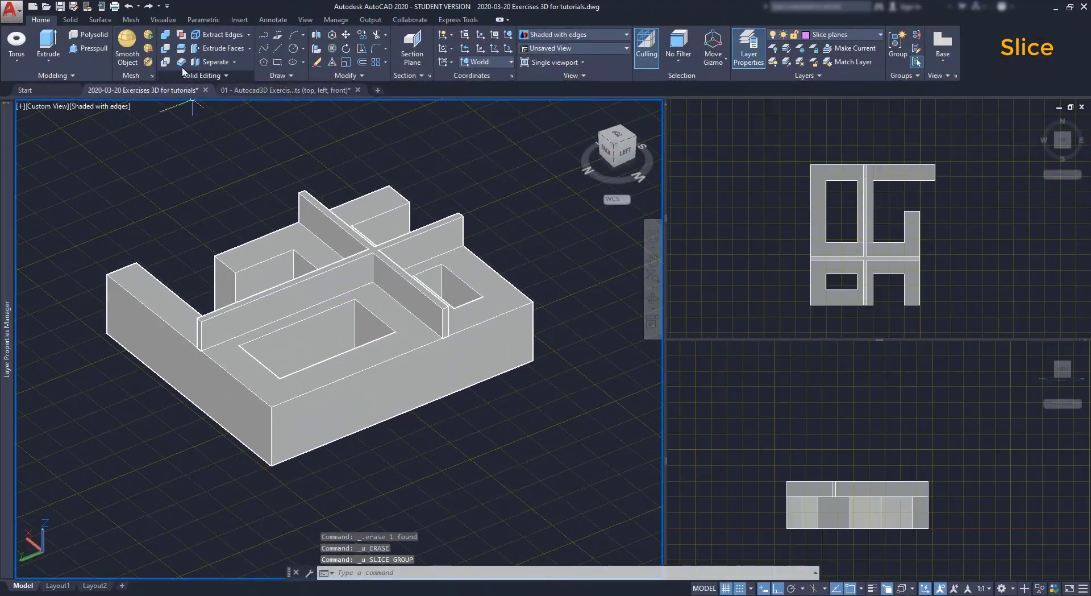
Slice all the solids with a lengthwise vertical plane drawn across the whole model, keeping only the front side.
left_click(182, 50)
left_click(533, 459)
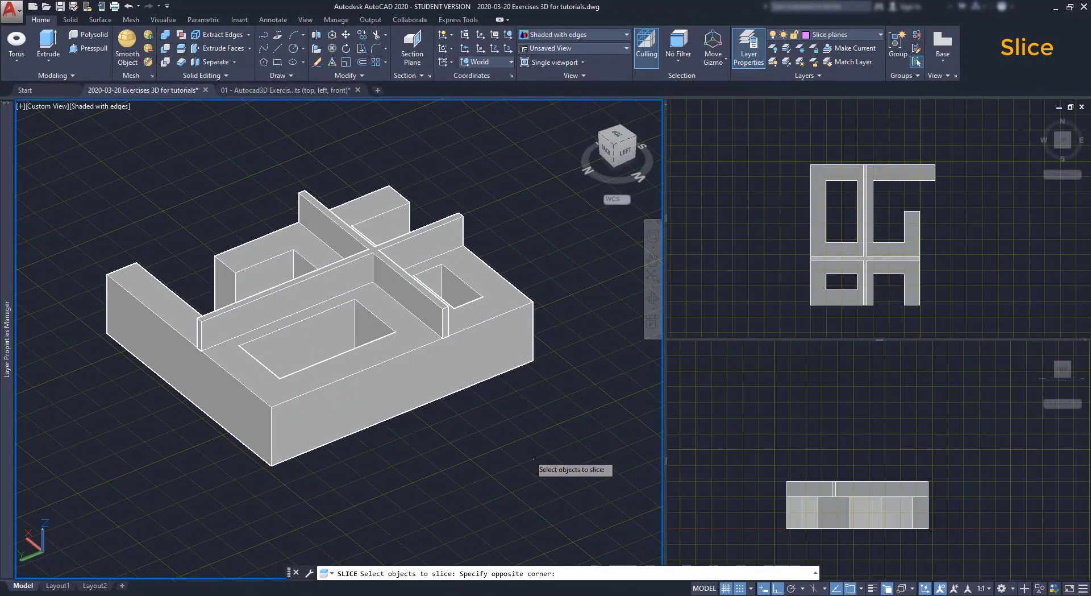
left_click(103, 181)
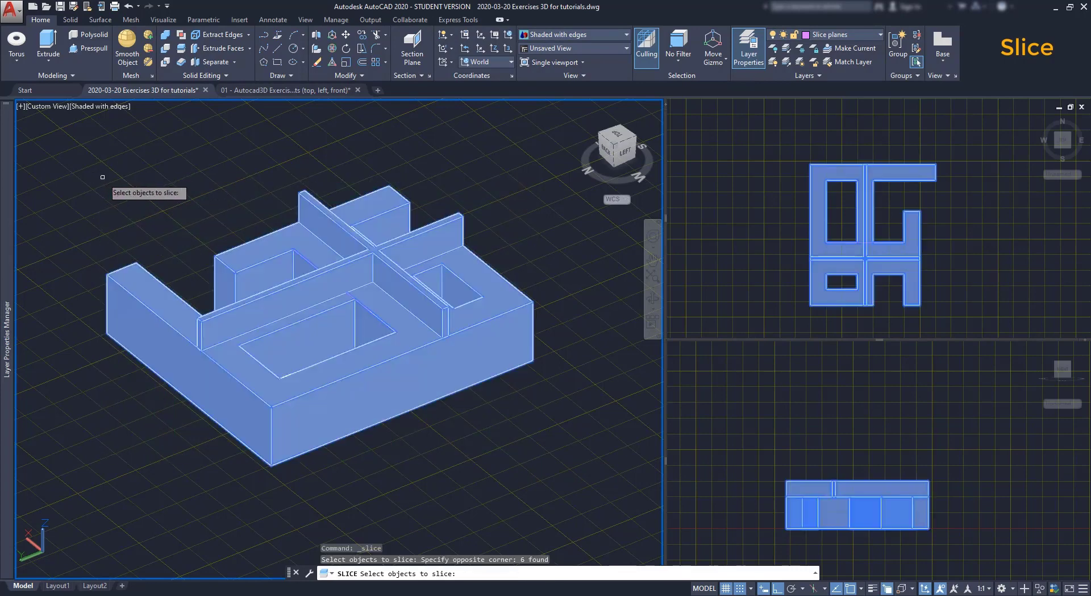
key("Return")
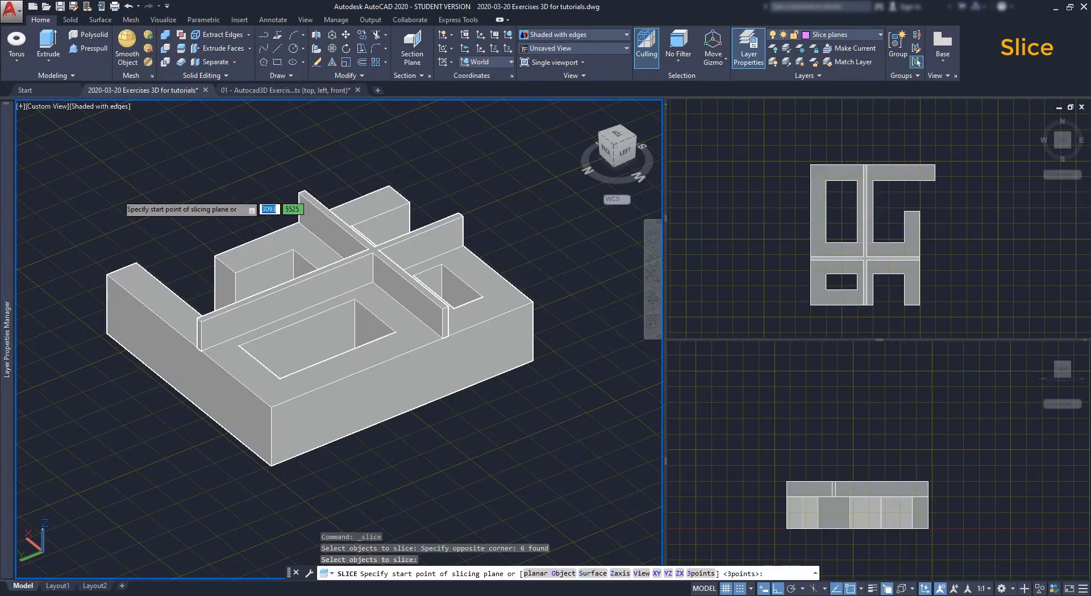
left_click(92, 454)
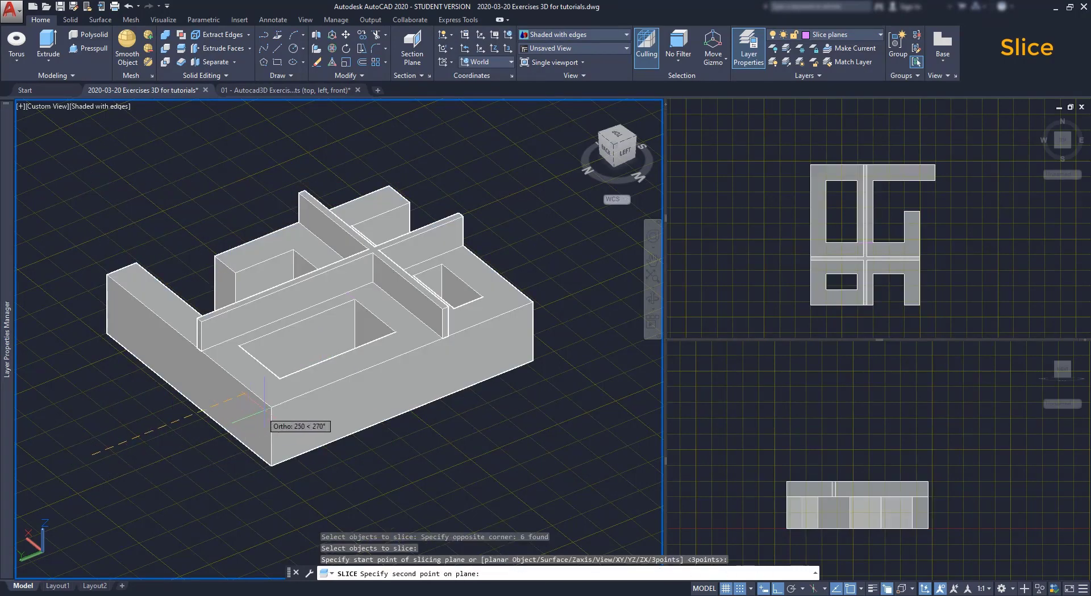
left_click(574, 275)
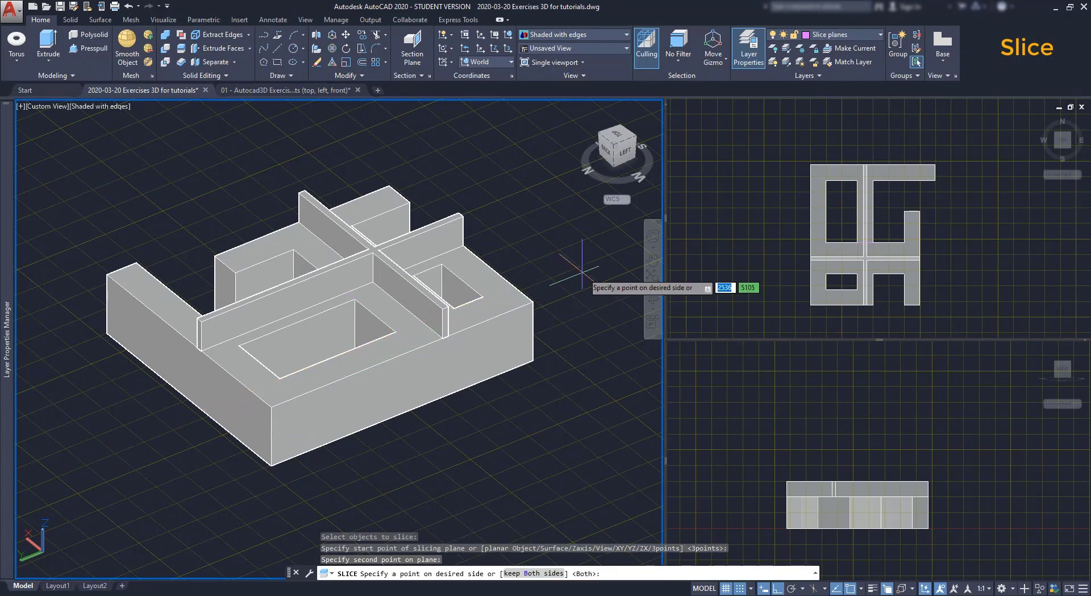
left_click(532, 301)
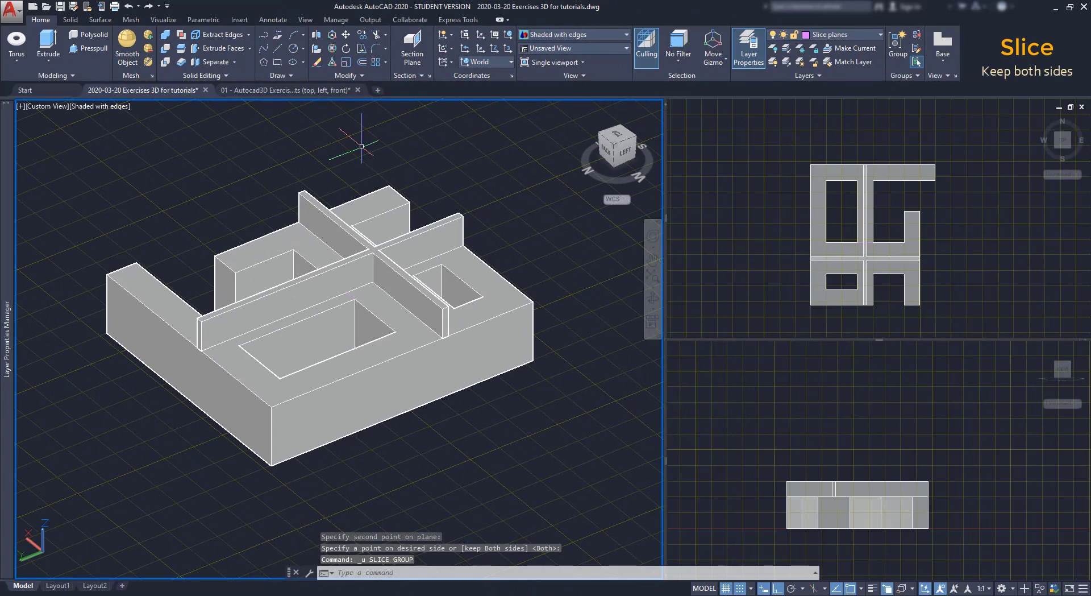
Slice all the solids with a crosswise vertical plane drawn across the whole model, keeping both sides.
left_click(182, 48)
left_click(391, 294)
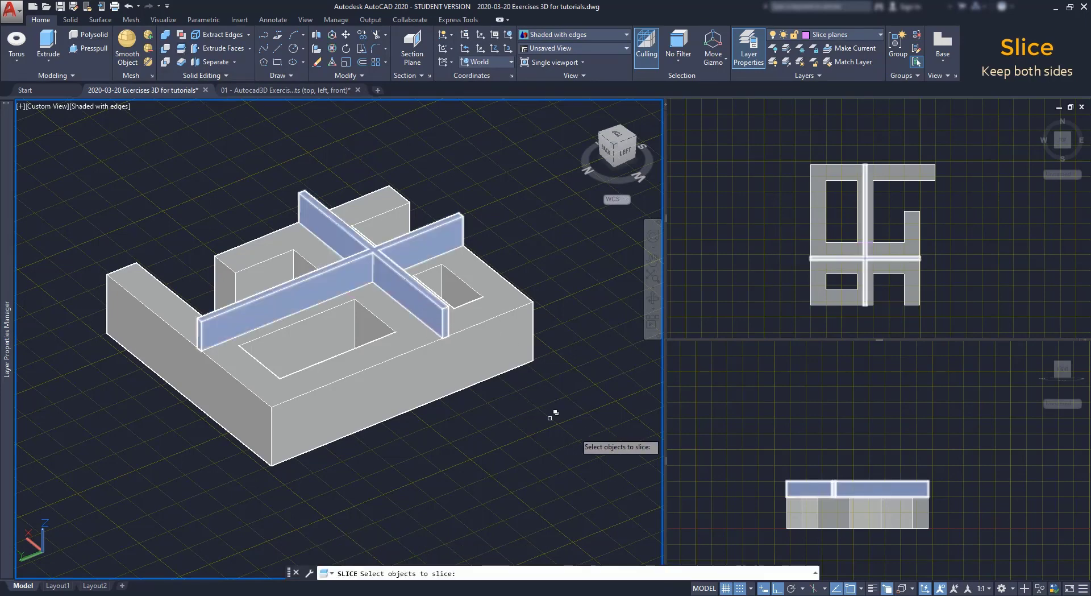
left_click(594, 465)
left_click(40, 125)
key("Return")
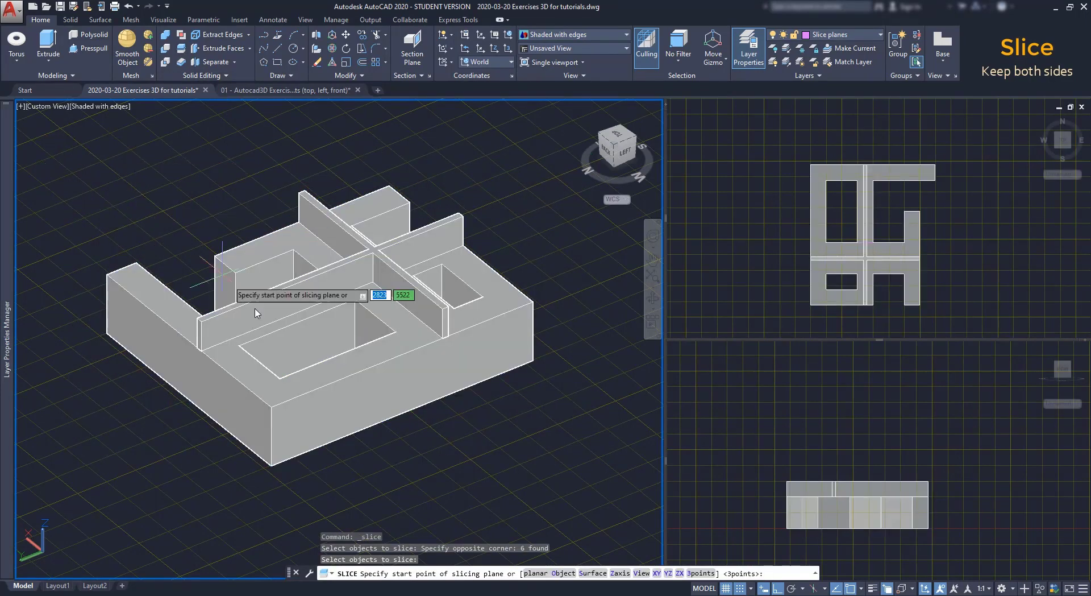
left_click(439, 478)
left_click(128, 203)
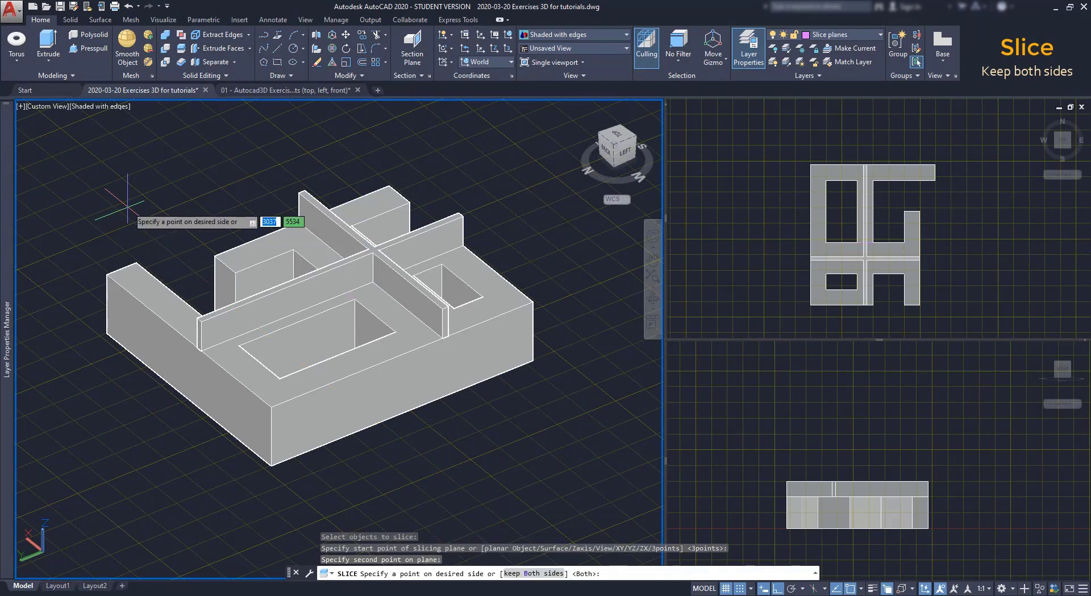
left_click(532, 574)
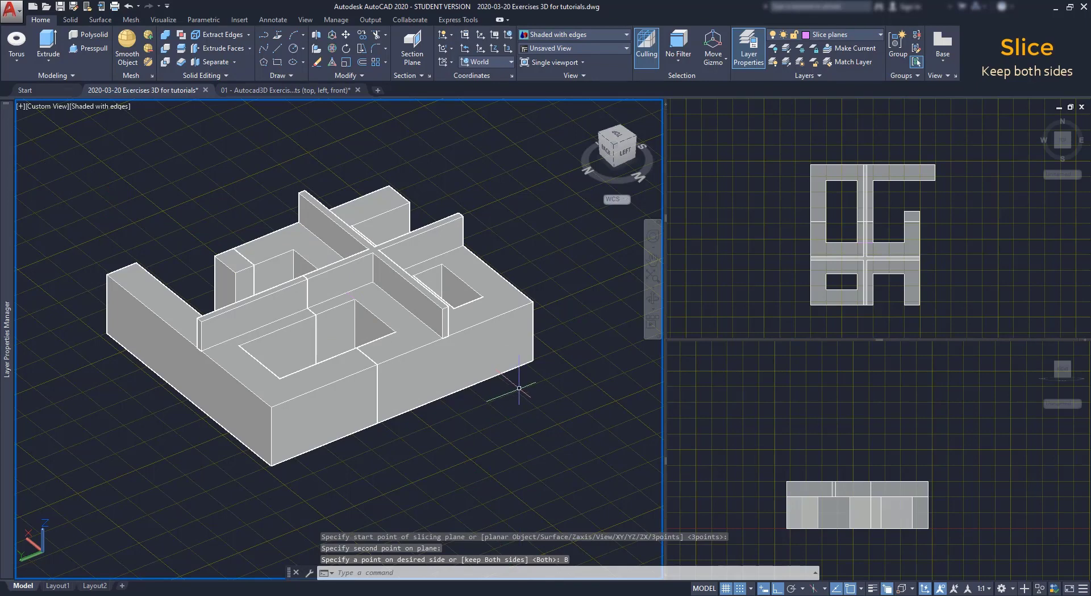
left_click(447, 309)
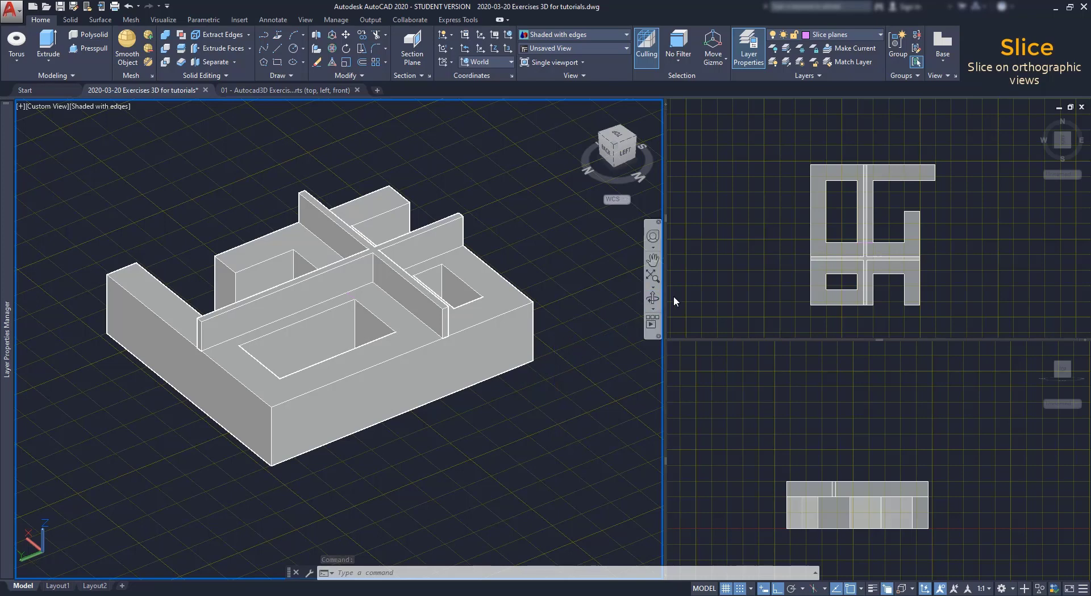
Slice all the solids along a diagonal line drawn across the model in the top view, keeping the side above the line.
left_click(719, 271)
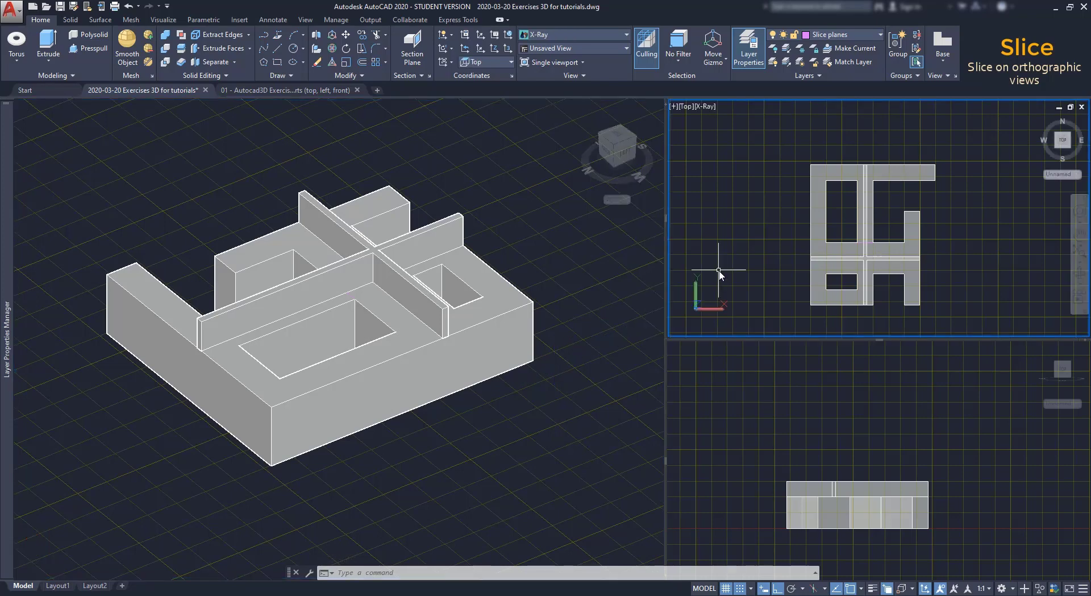
type("SL")
key("Return")
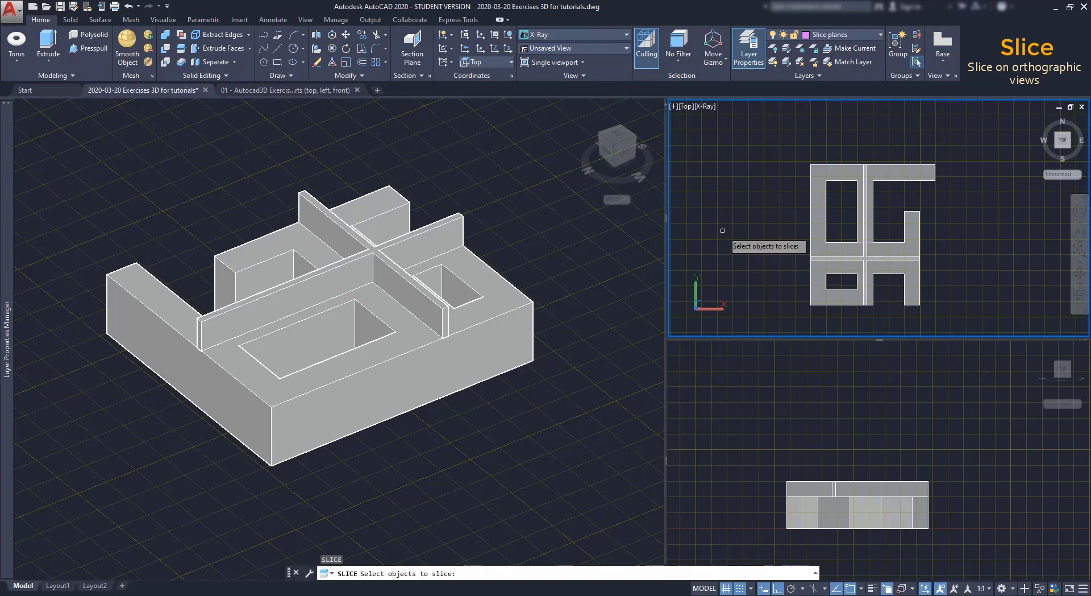
left_click(922, 302)
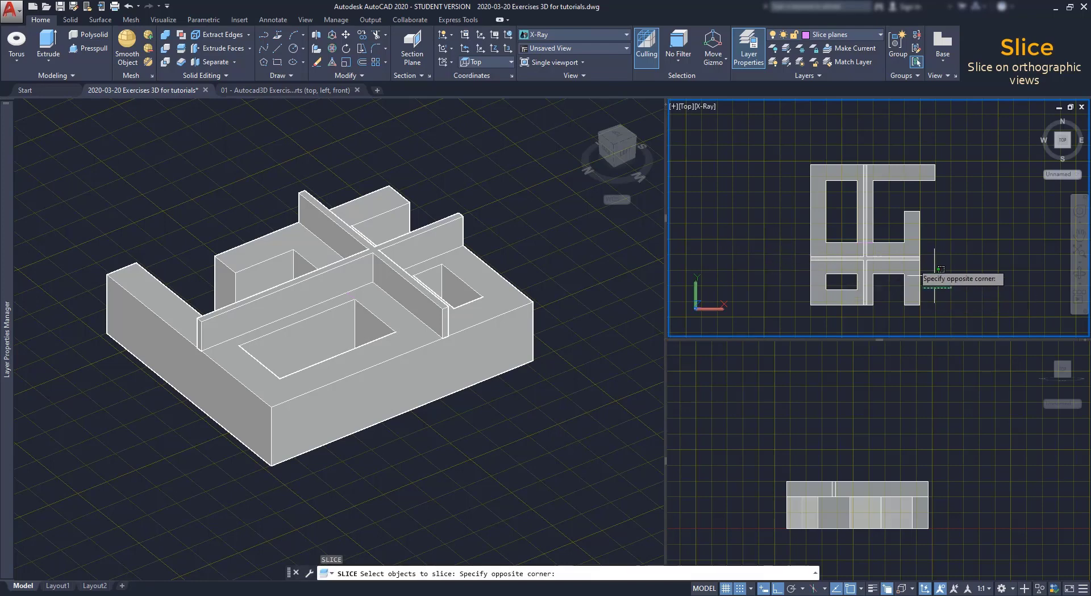
left_click(784, 201)
key("Return")
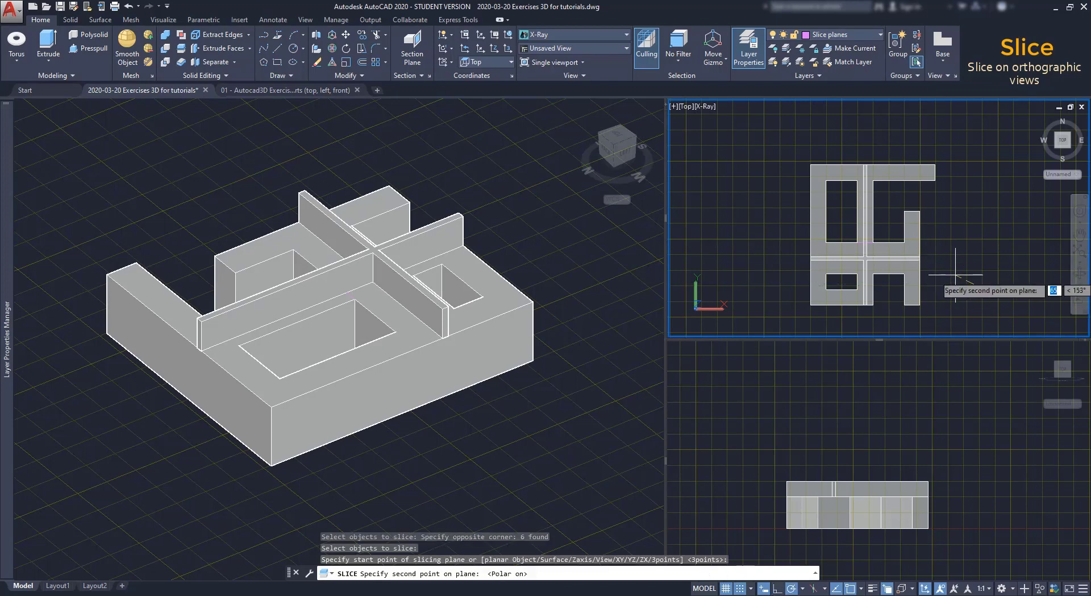
left_click(973, 283)
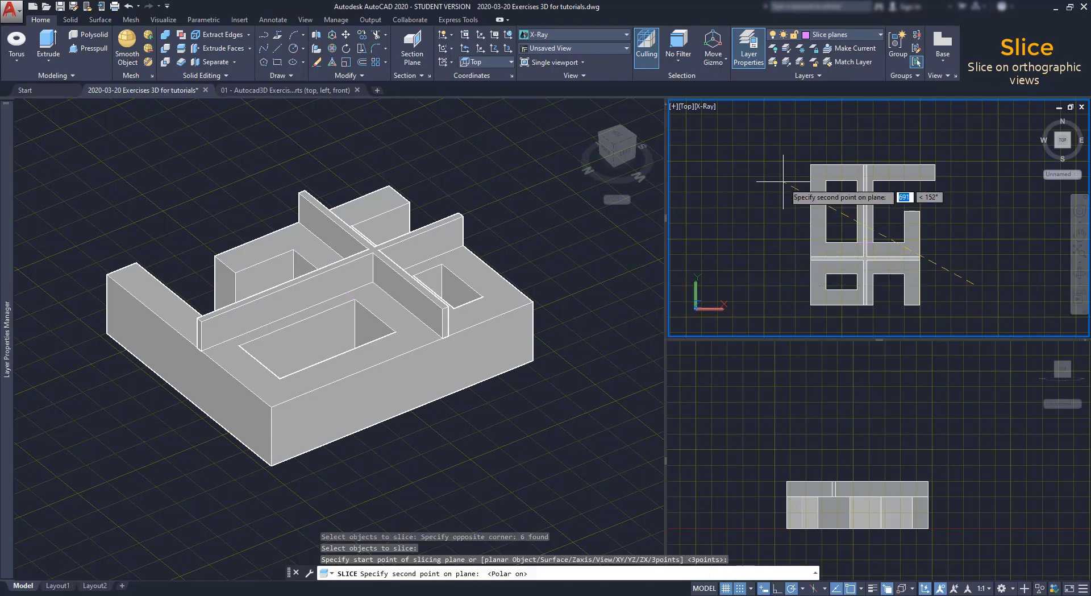
left_click(752, 168)
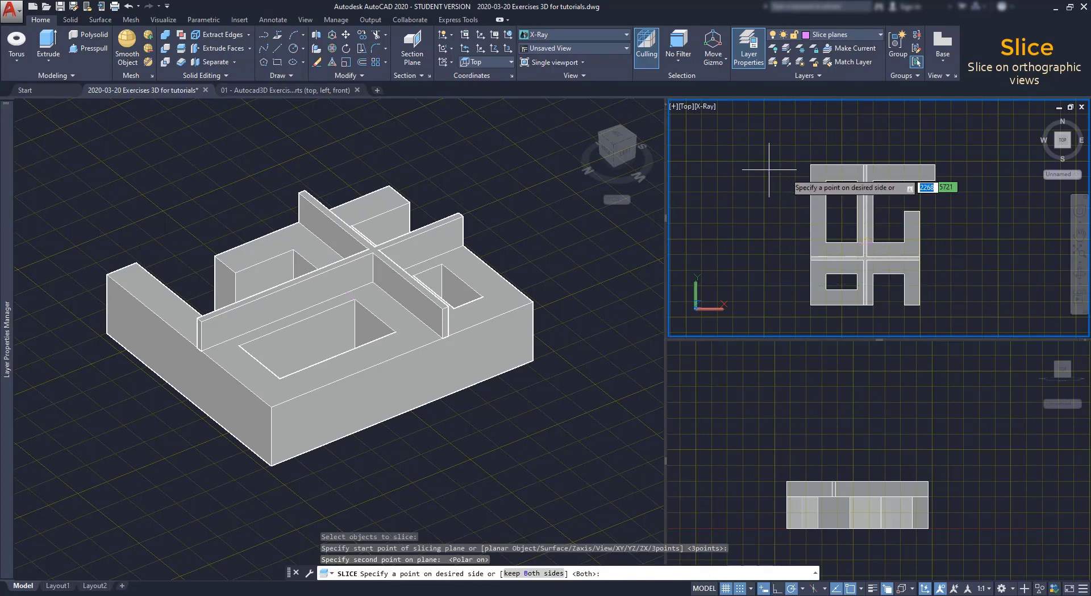
left_click(812, 165)
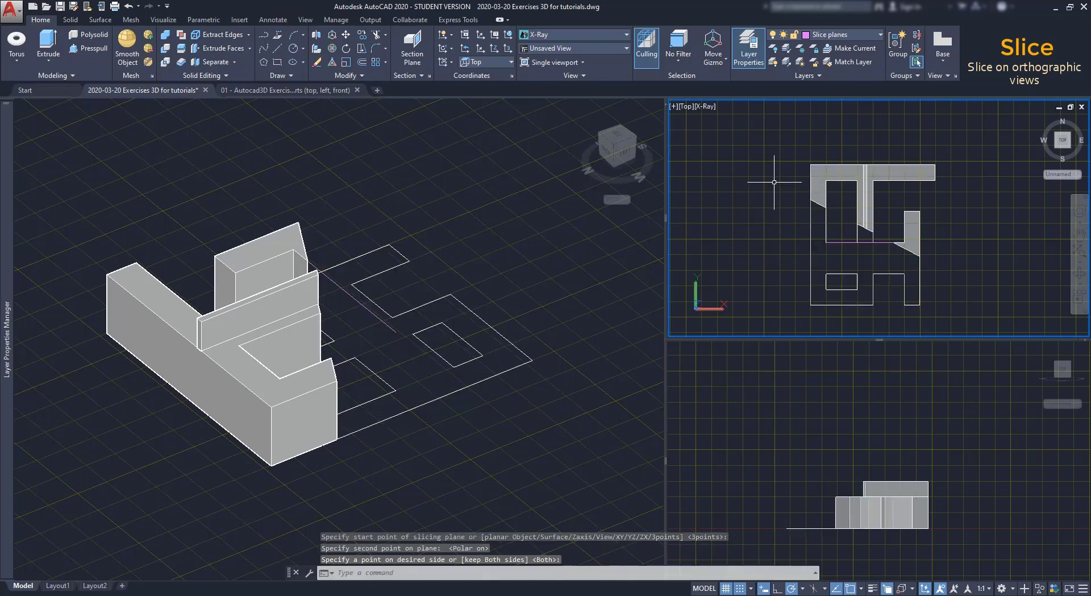
key("ctrl+z")
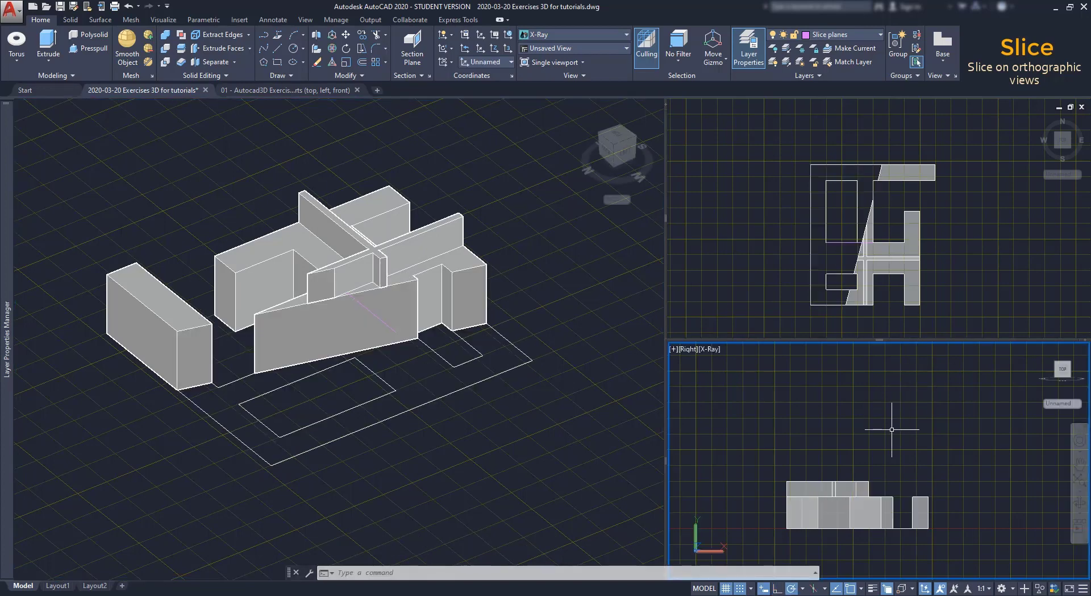
Slice all the solids in the right view with a horizontal plane through the base's mid-height points, keeping the lower side.
key("Escape")
key("Escape")
type("SL")
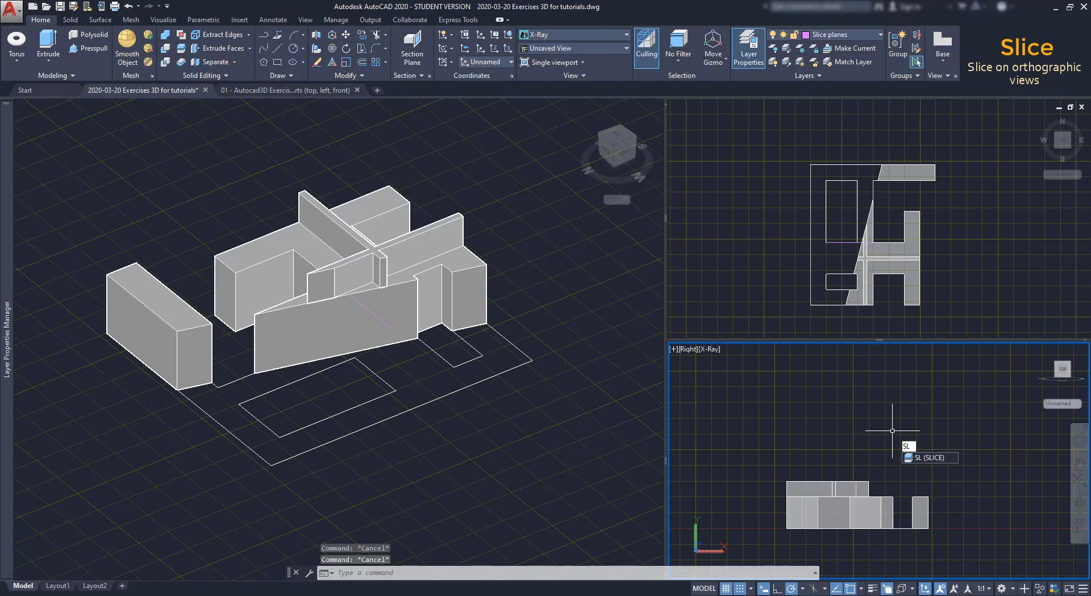
key("Return")
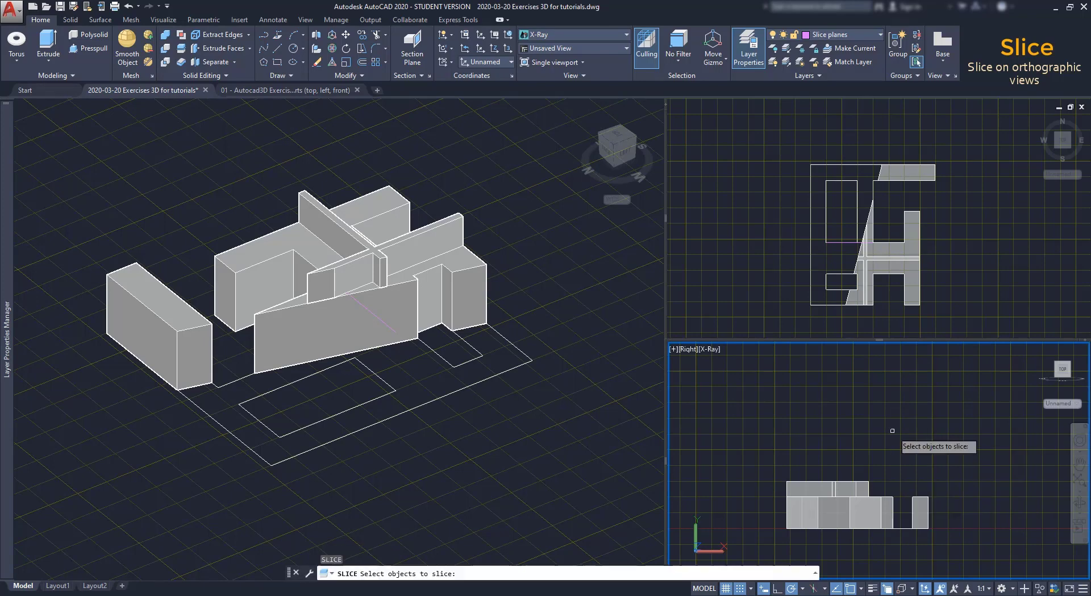
left_click(967, 540)
left_click(834, 446)
key("Return")
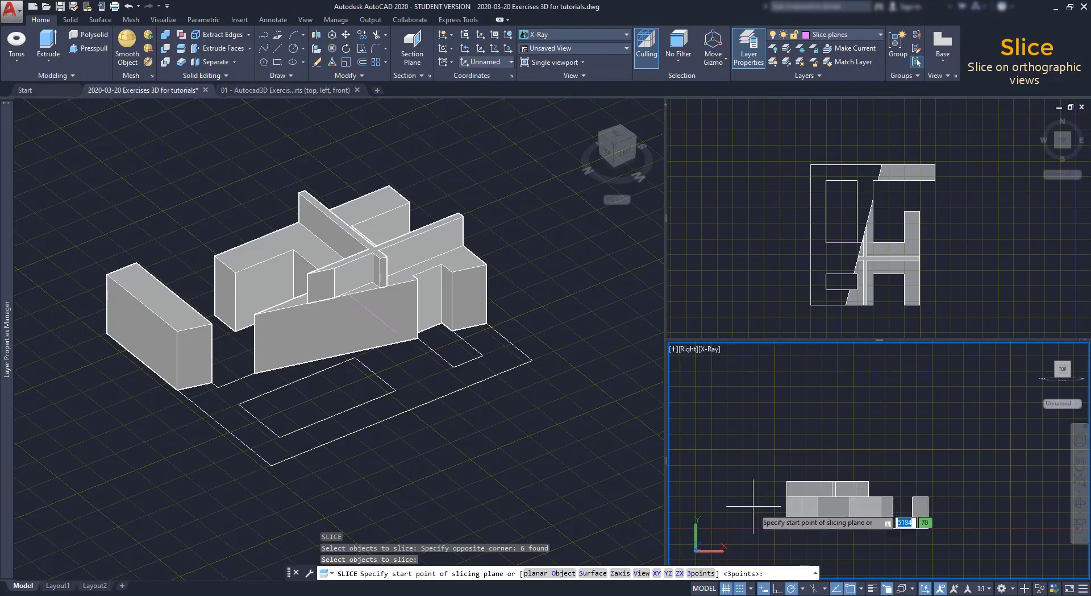
left_click(787, 512)
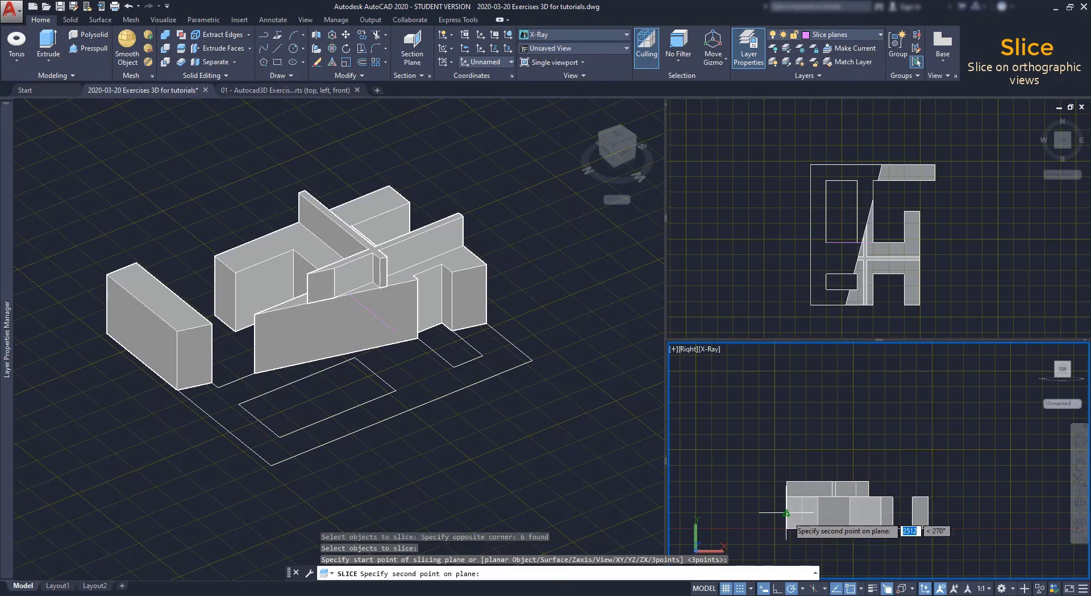
left_click(929, 513)
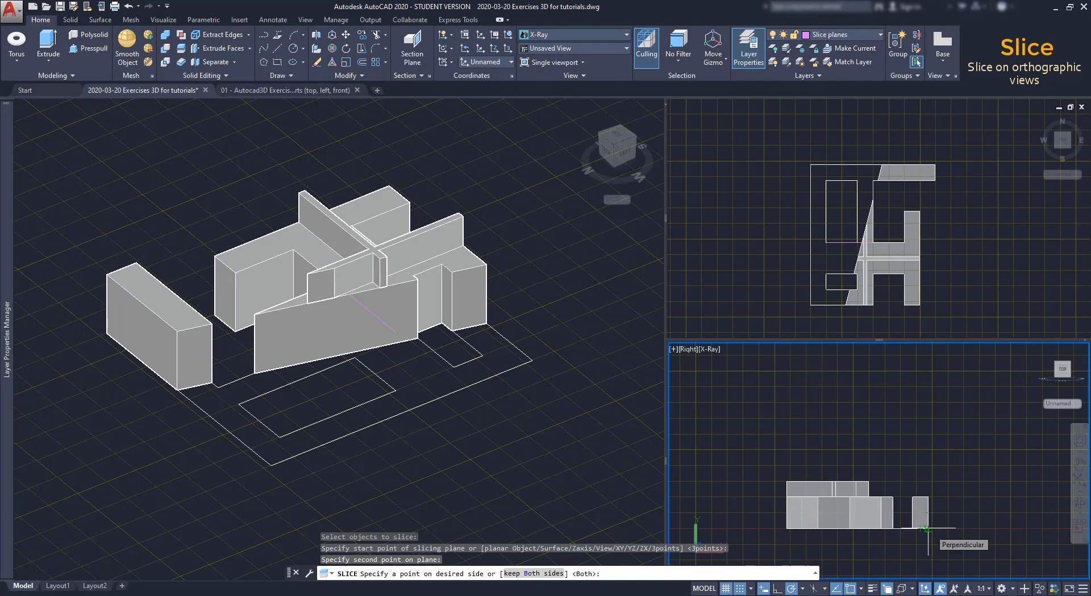
left_click(928, 529)
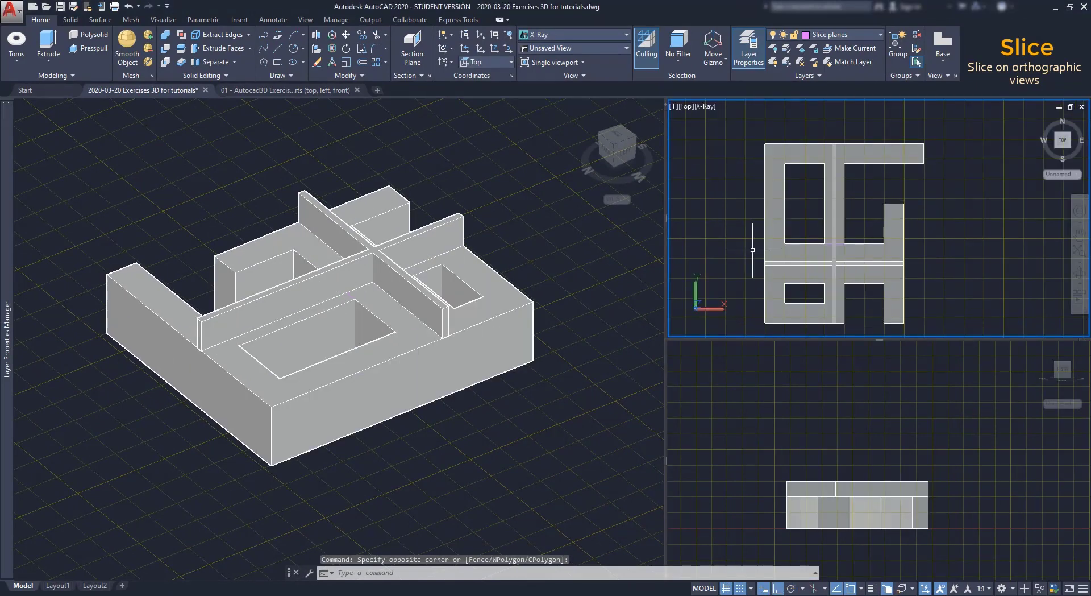
Slice all the solids in the top view with a short cutting line along the horizontal wall, keeping the side below it.
type("sl")
key("Return")
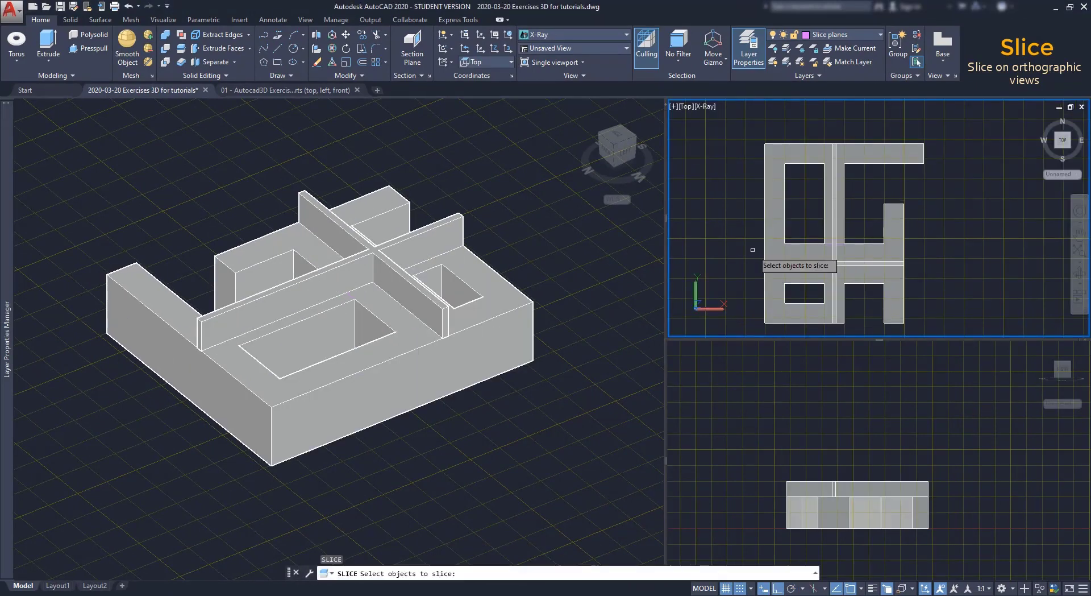
left_click(943, 293)
left_click(764, 210)
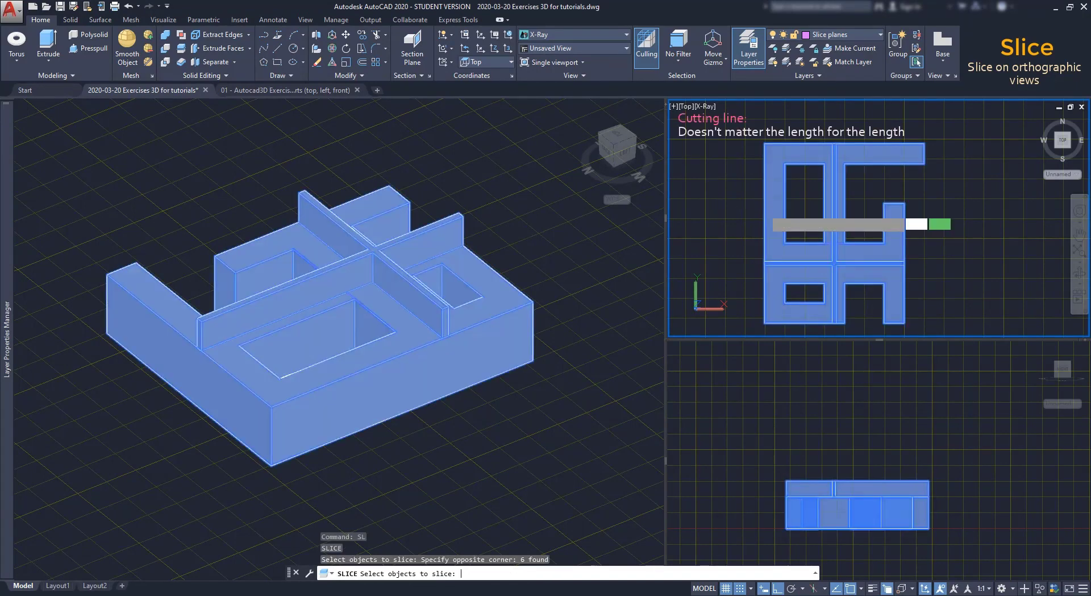
key("Return")
left_click(739, 261)
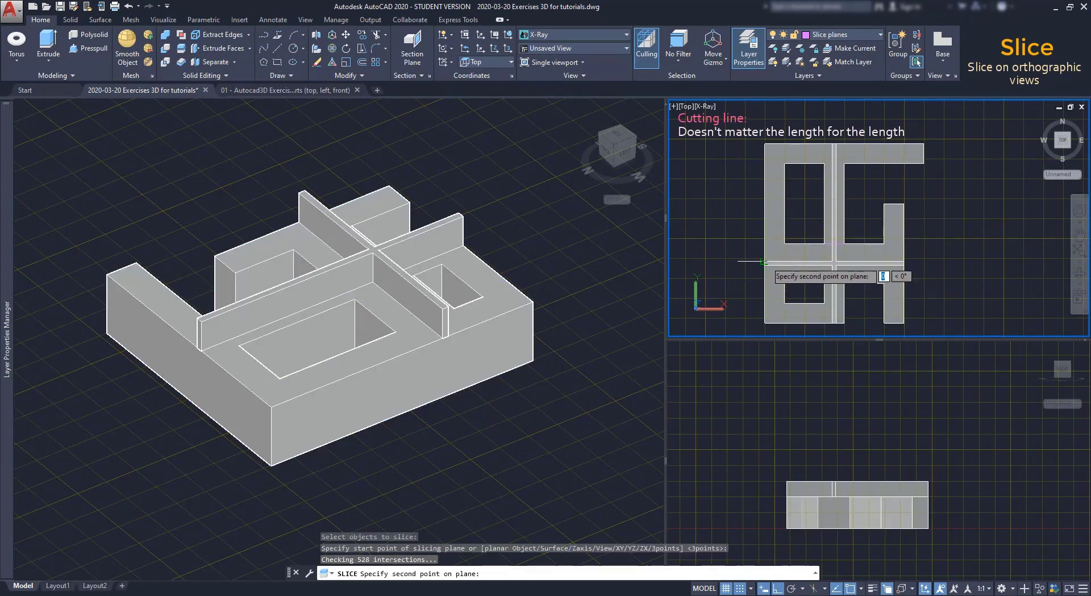
left_click(799, 263)
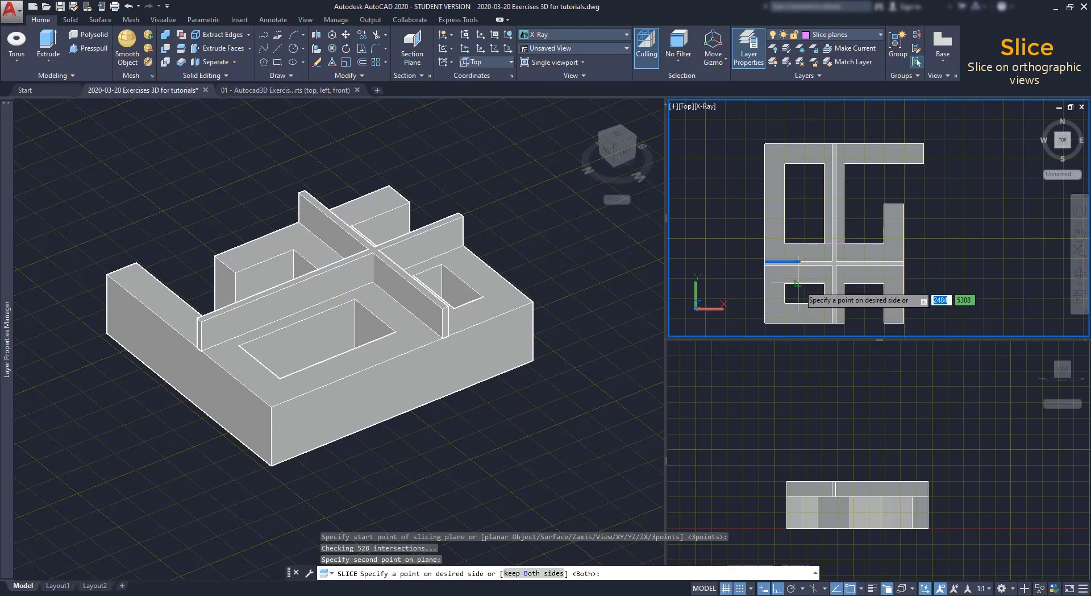
left_click(798, 283)
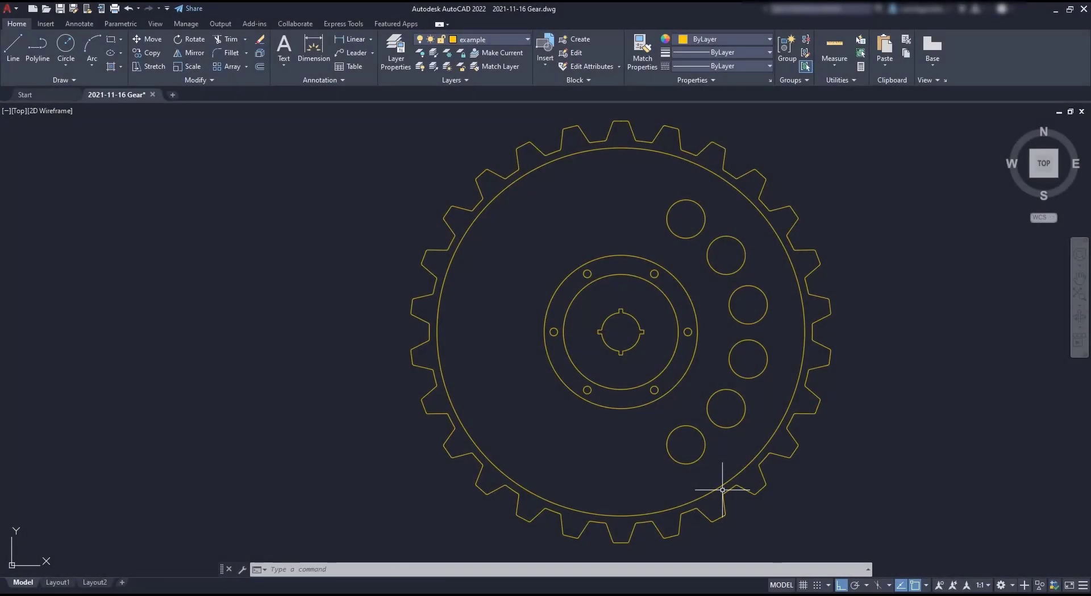
Switch the gear drawing to the 3D Basics workspace.
left_click(1012, 585)
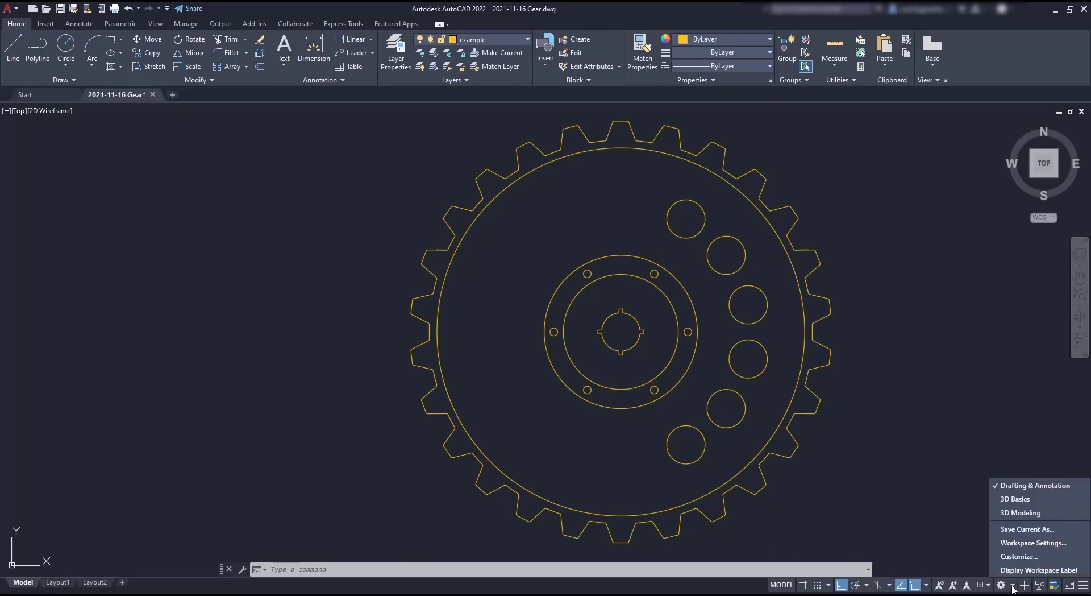
left_click(1050, 500)
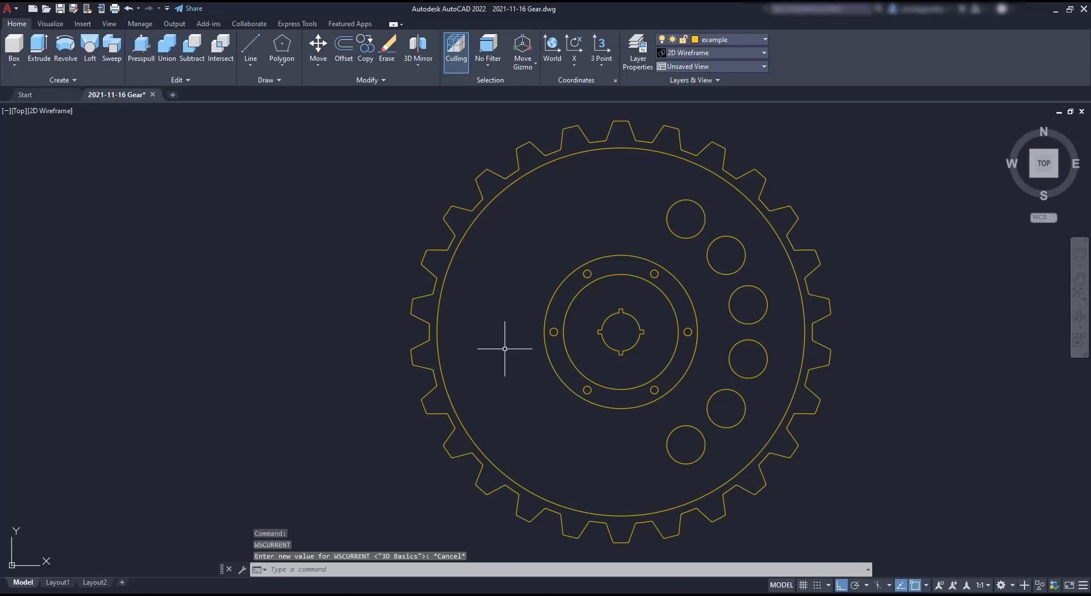
left_click(506, 350)
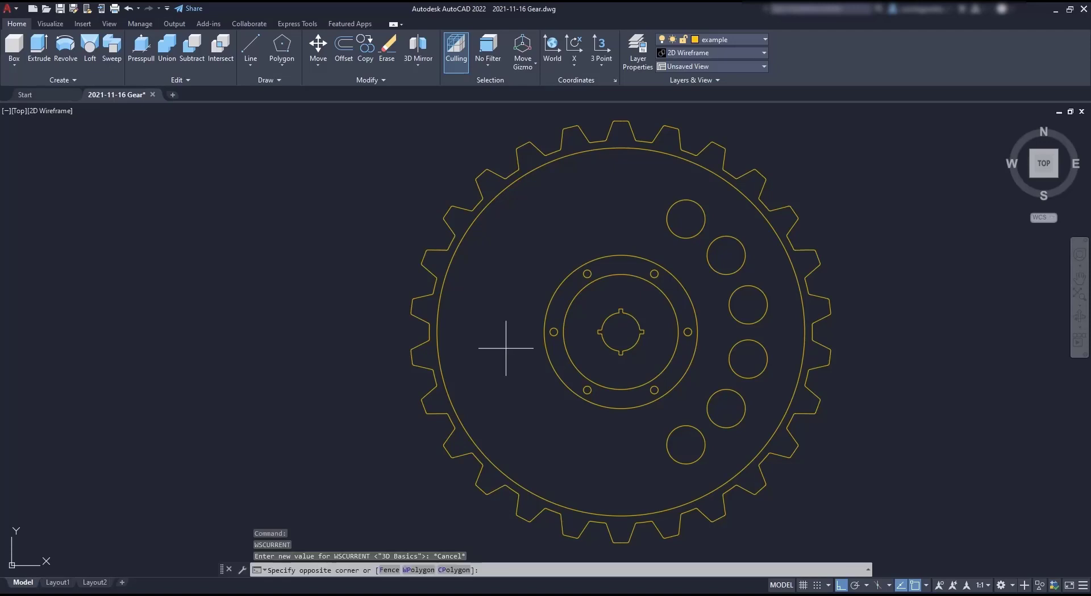
middle_click(516, 412)
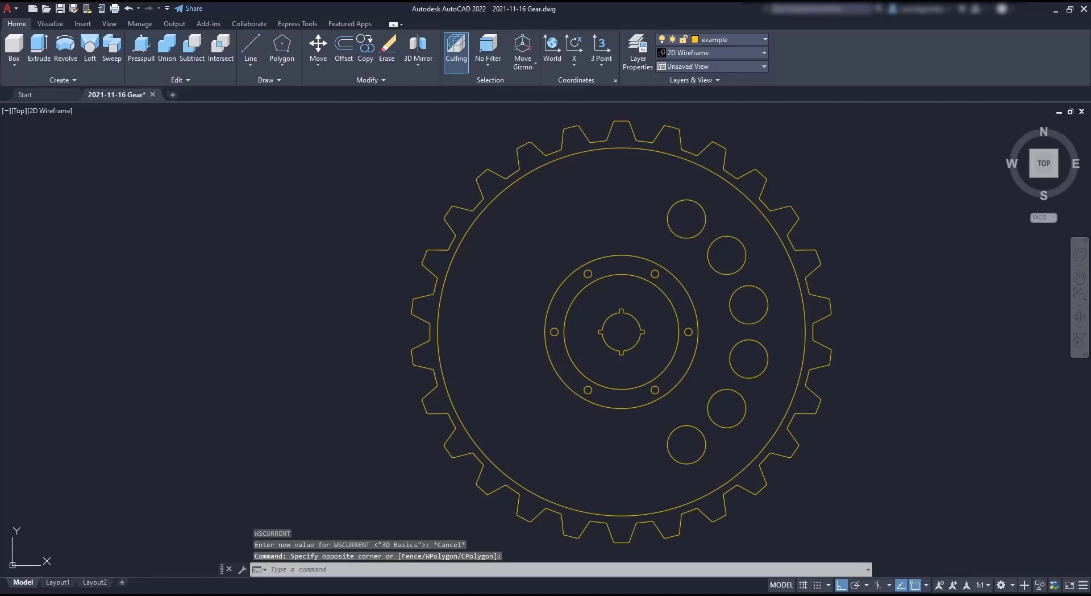
Presspull the toothed outer ring of the gear to a height of 50.
scroll(516, 412, "up", 2)
middle_click_drag(516, 413, 516, 413, "shift")
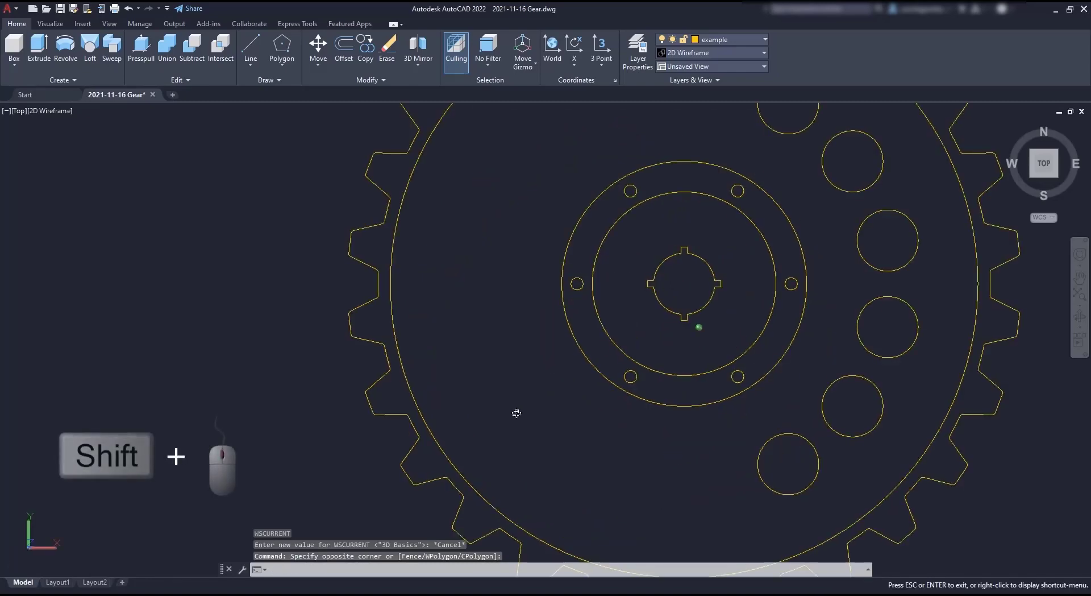
middle_click_drag(516, 413, 510, 315, "shift")
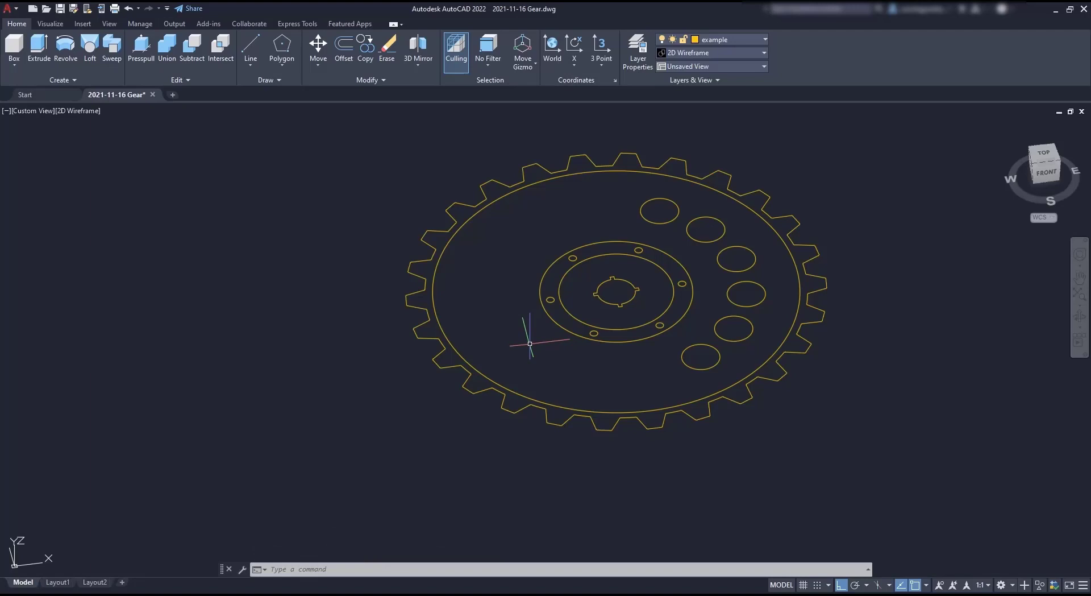
left_click(142, 48)
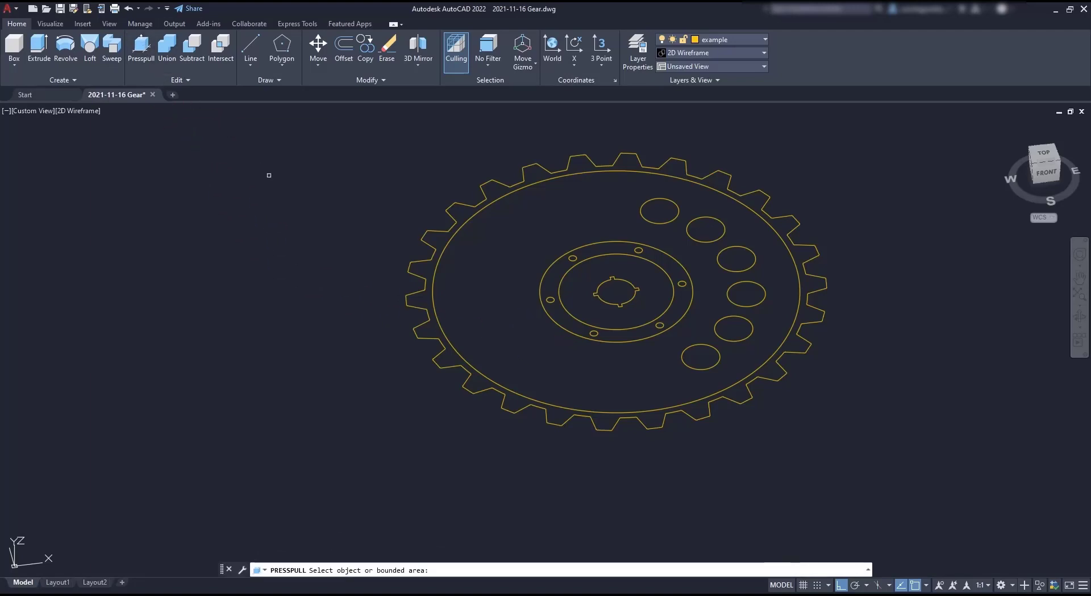
left_click(441, 242)
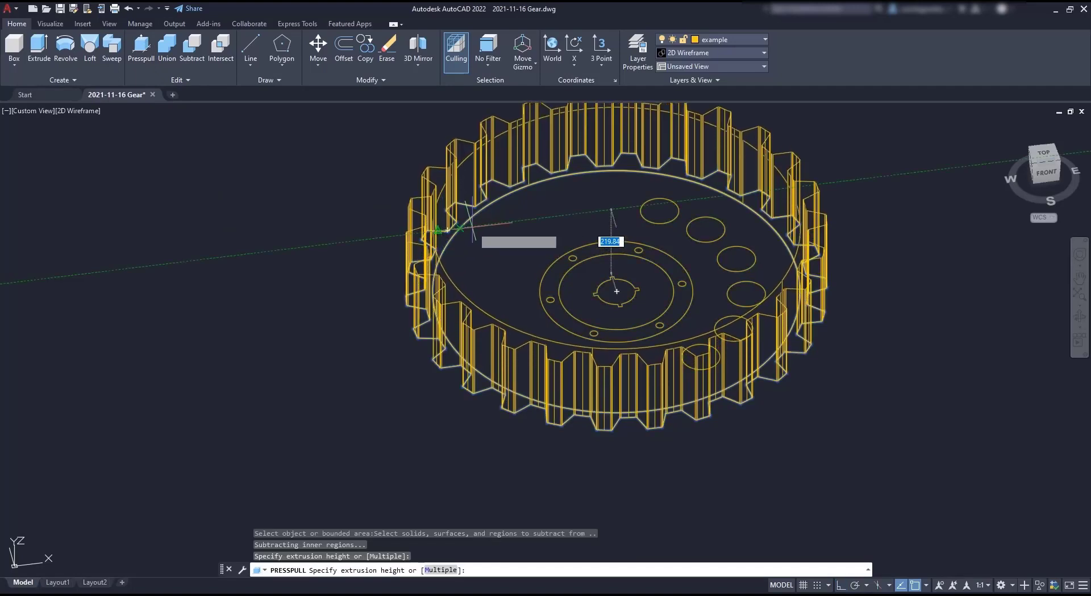
type("50")
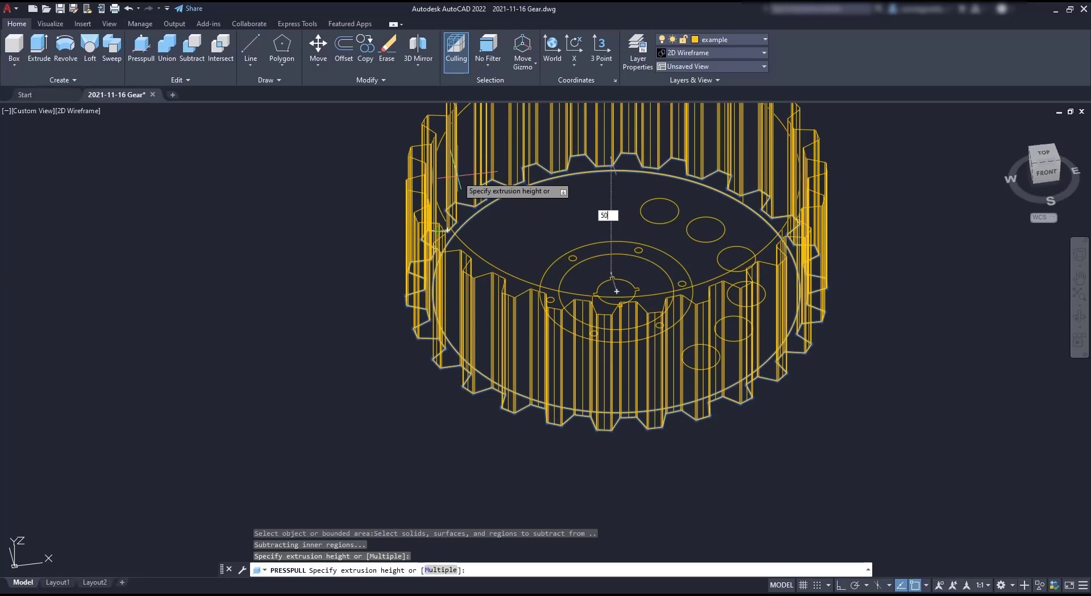
key("Return")
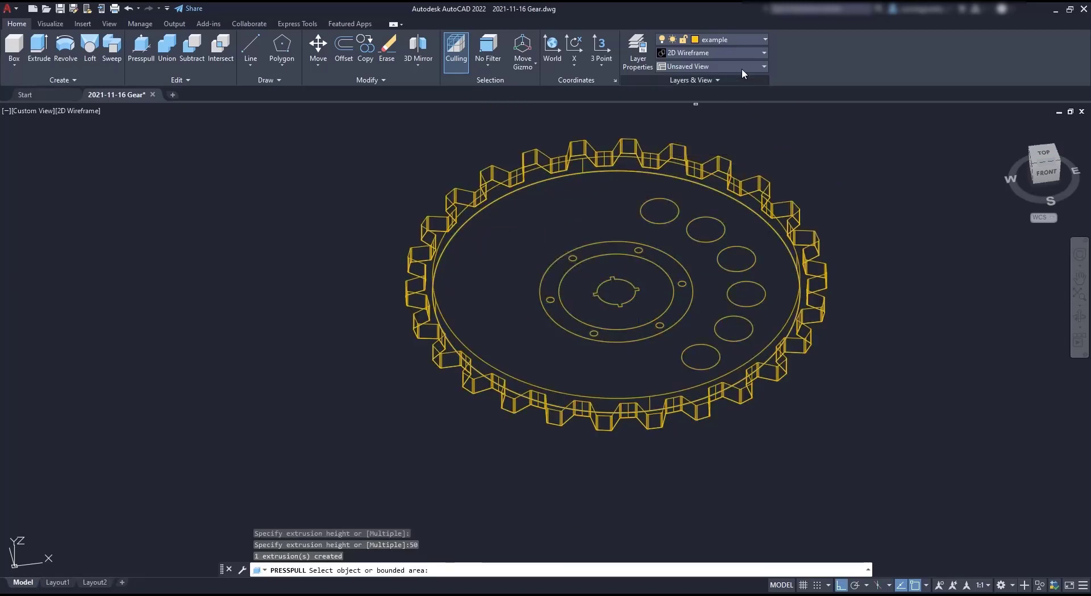
Apply the X-Ray visual style and presspull the gear's web between the toothed ring and the hub to a height of 40.
left_click(747, 51)
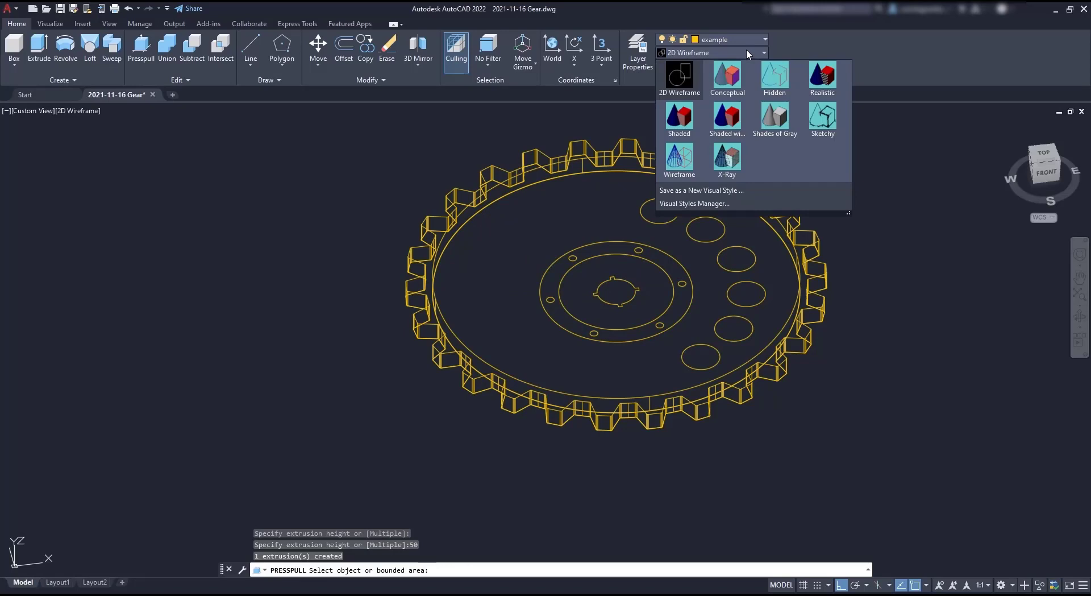
left_click(727, 158)
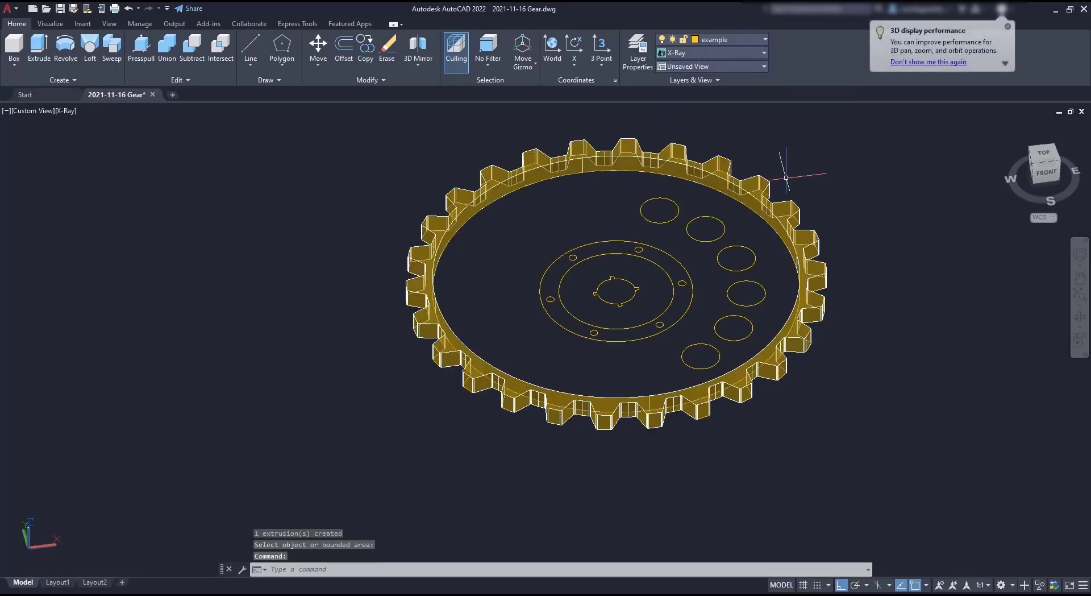
left_click(142, 51)
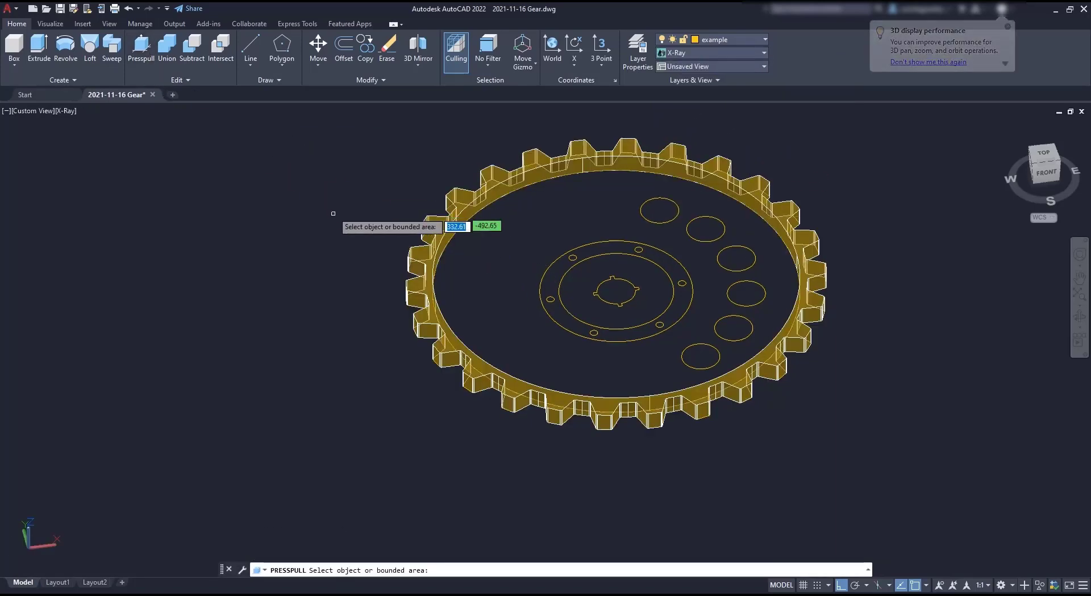
left_click(497, 260)
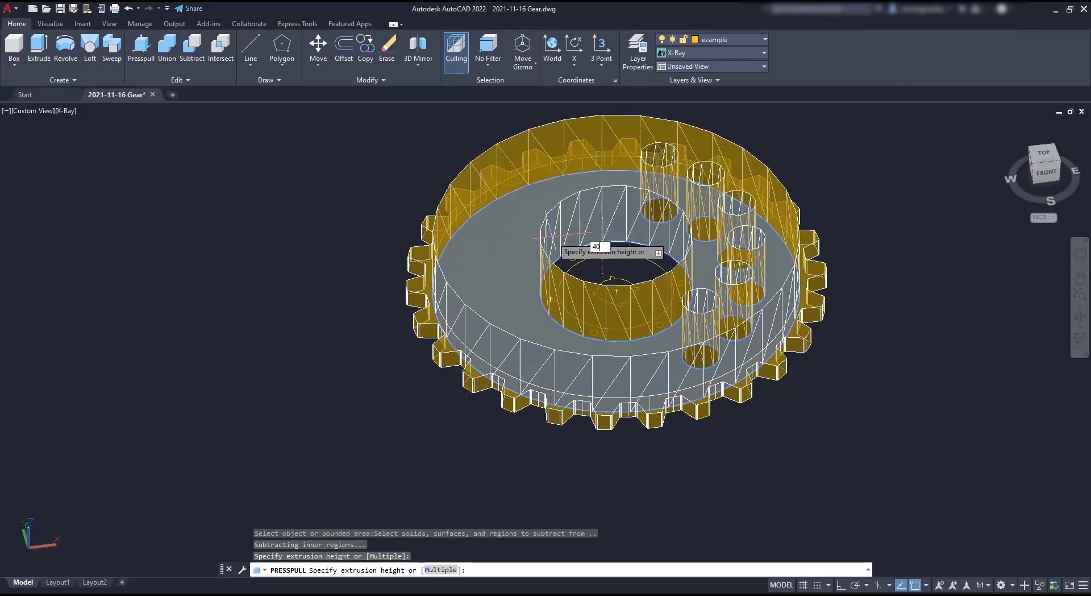
type("40")
key("Return")
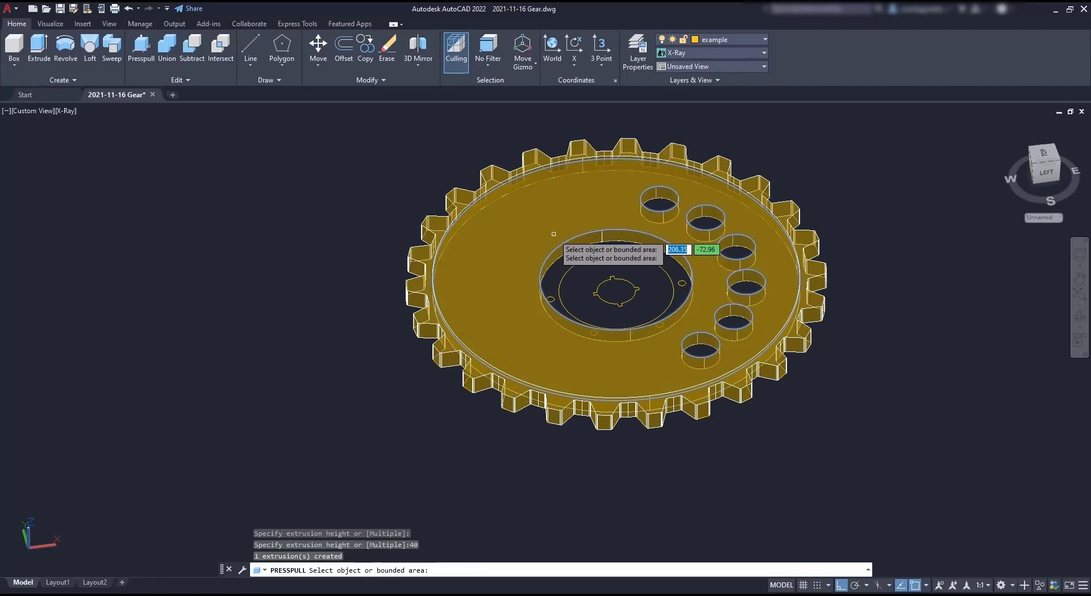
Presspull the hub ring with the small bolt holes to a height of 50 and the disc around the keyed bore to 40.
left_click(558, 269)
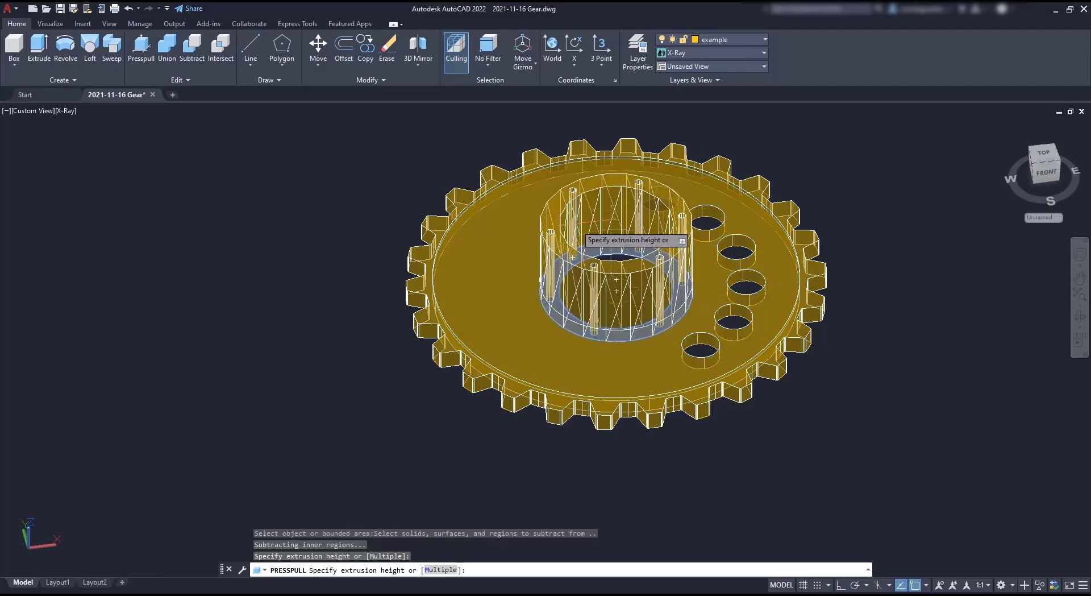
type("50")
key("Return")
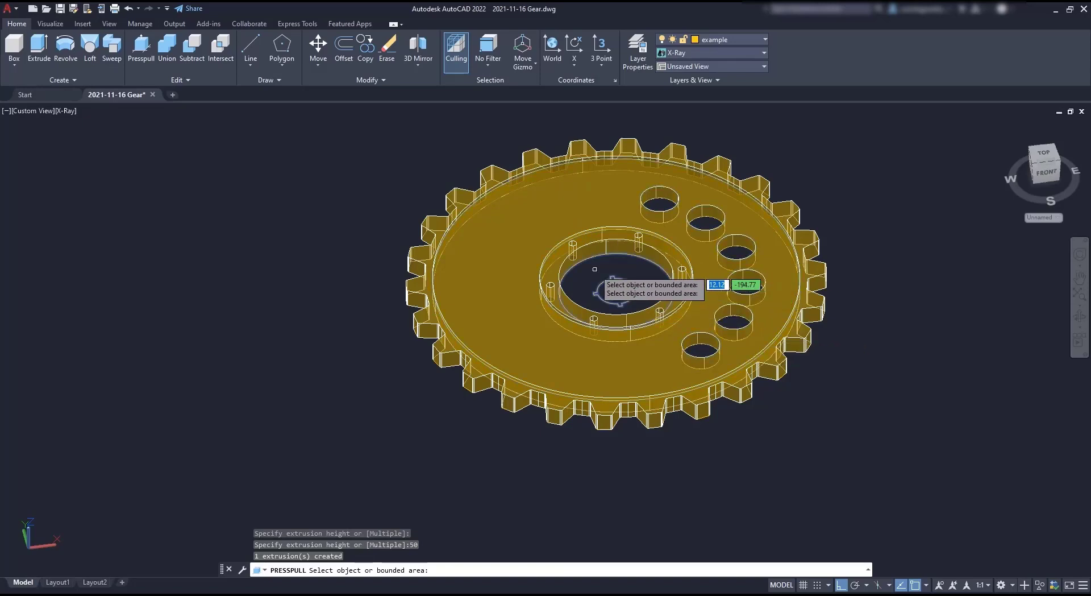
left_click(611, 271)
type("40")
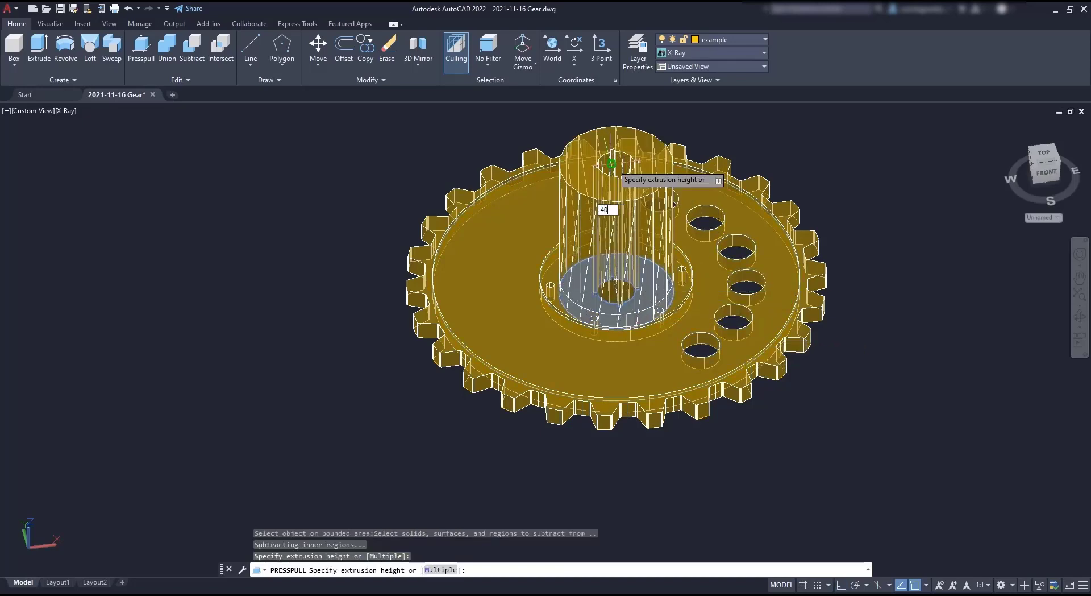
key("Return")
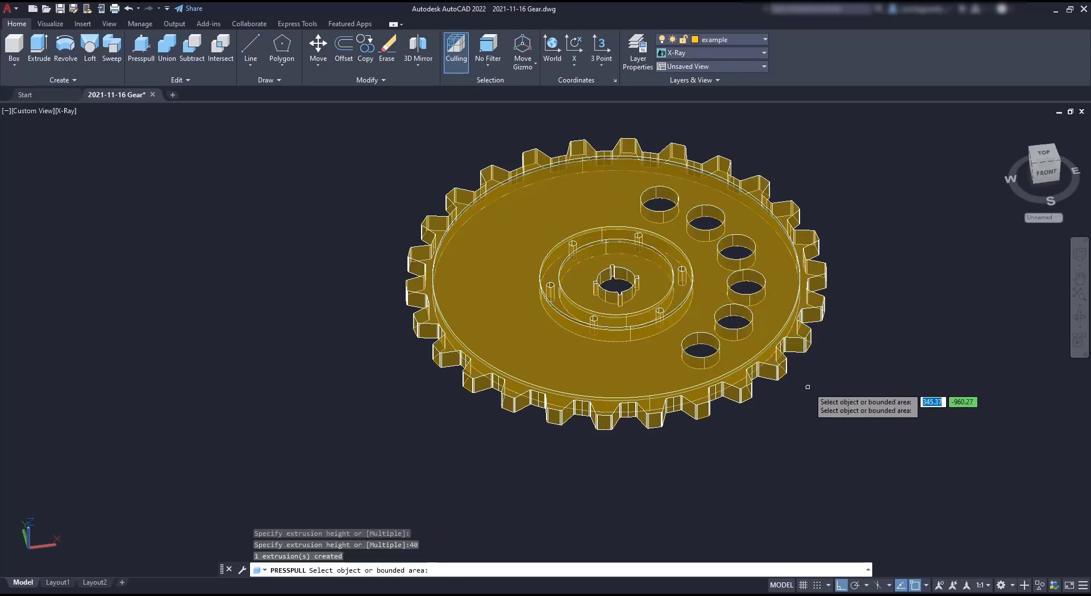
middle_click_drag(796, 409, 796, 395)
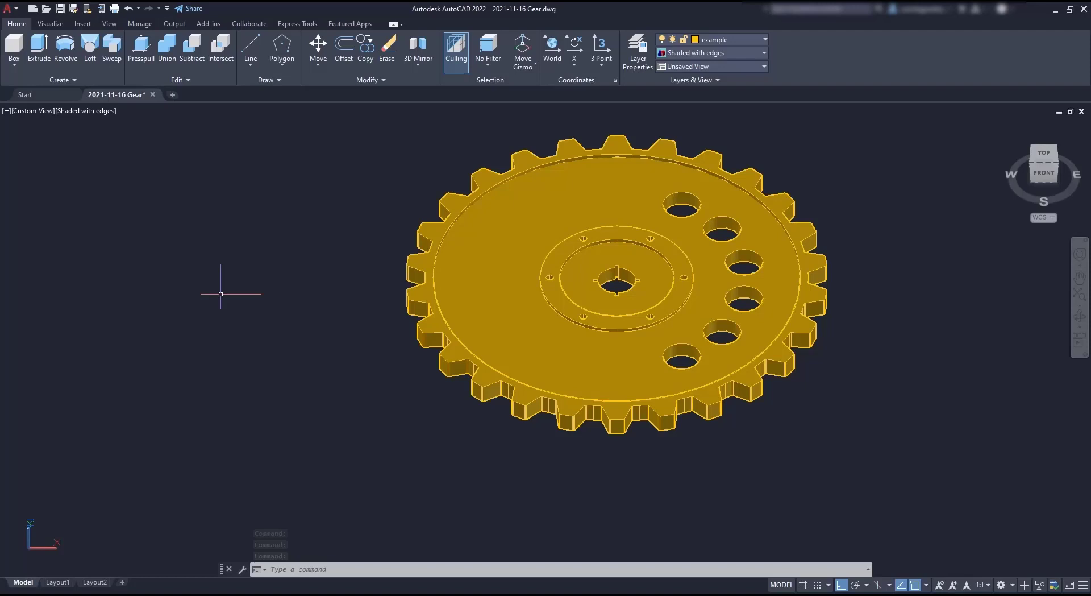
Switch to the front view and frame the extruded gear.
left_click(25, 117)
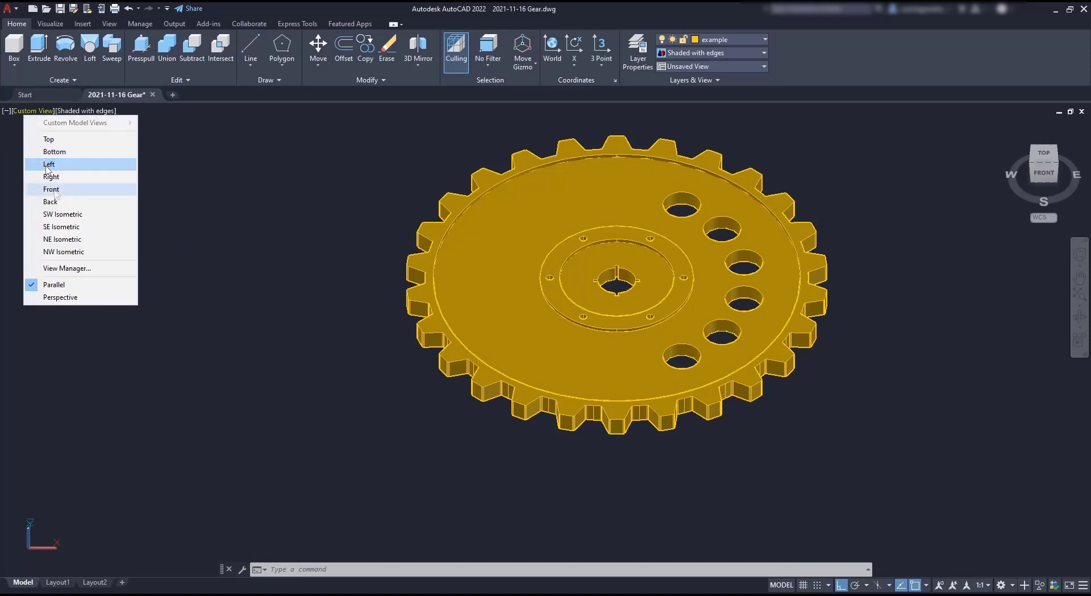
left_click(53, 189)
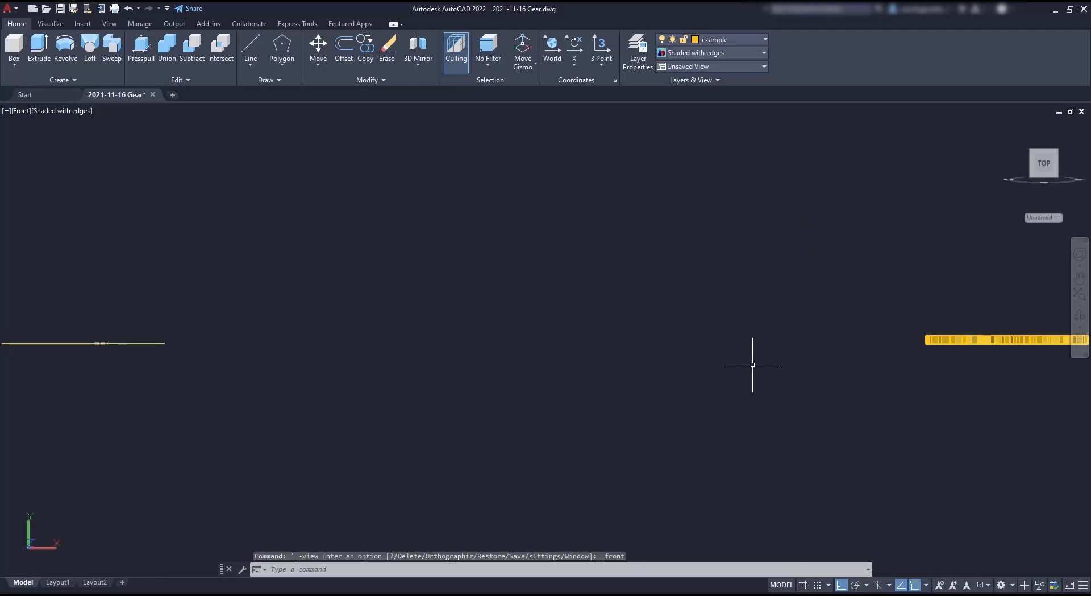
middle_click_drag(888, 379, 621, 373)
scroll(761, 339, "up", 6)
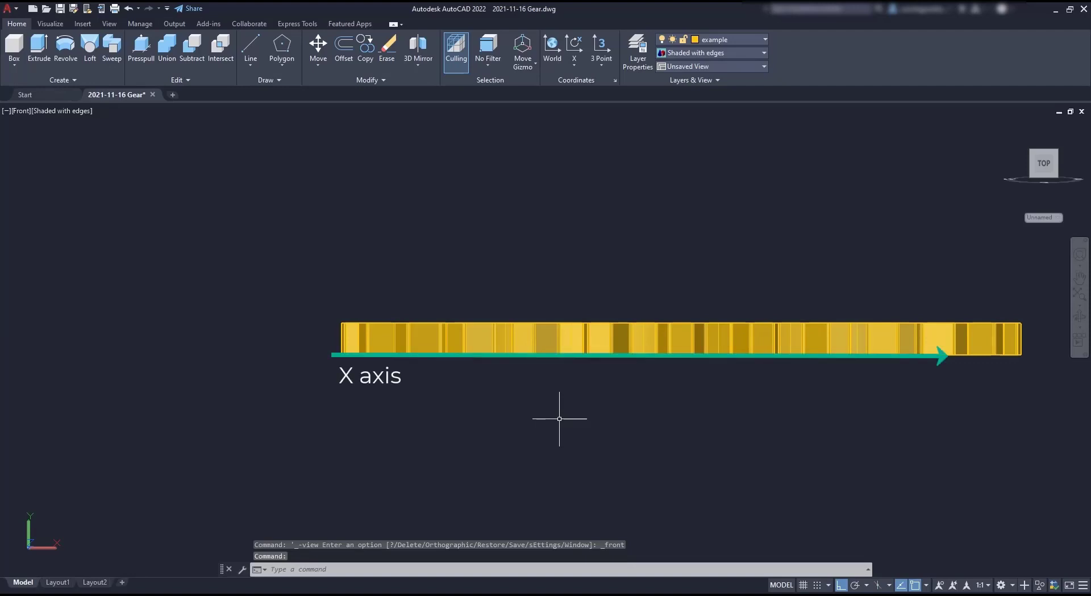
Mirror the whole gear downward about a horizontal line along its bottom edge, keeping the source objects.
left_click(1062, 421)
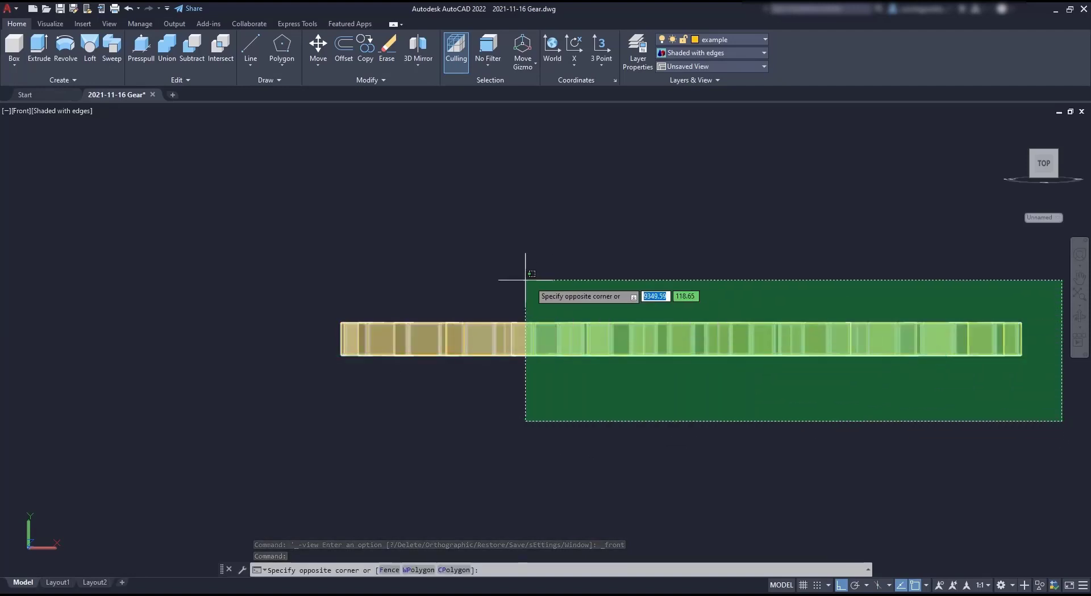
left_click(269, 258)
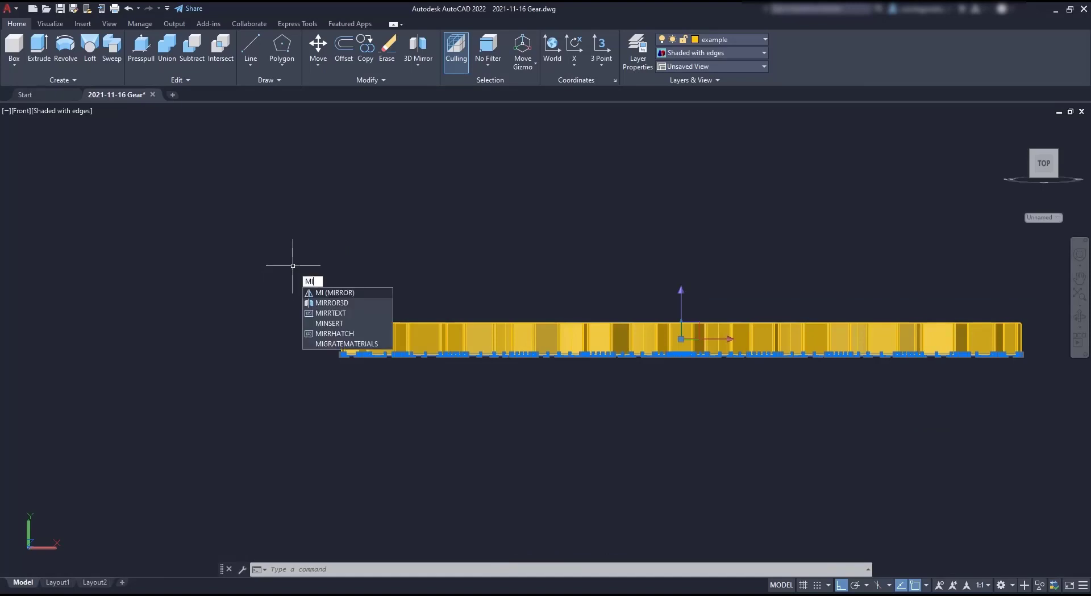
key("Return")
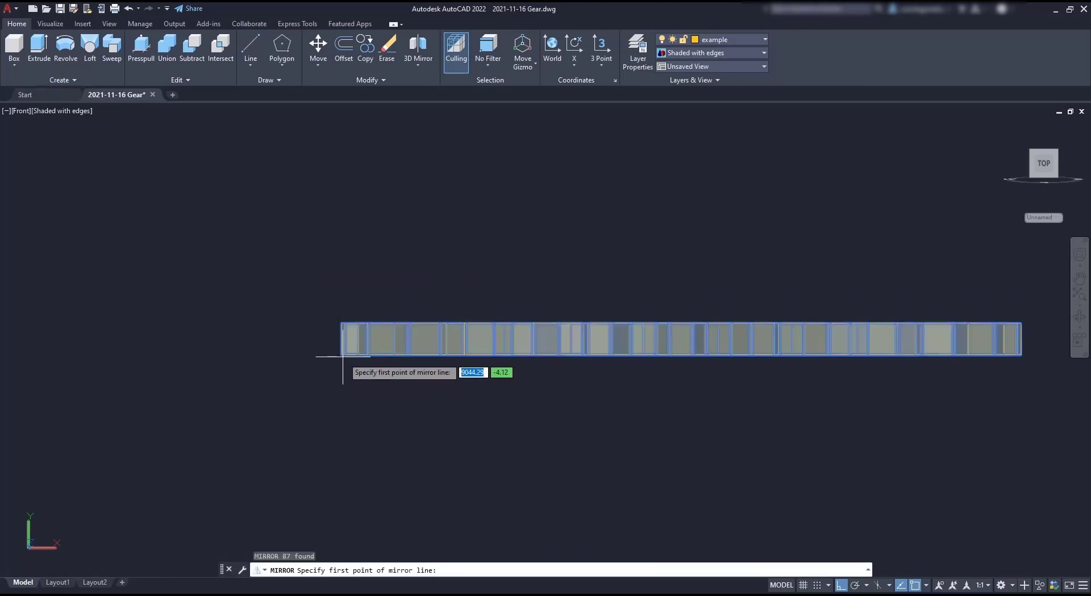
scroll(267, 348, "up", 5)
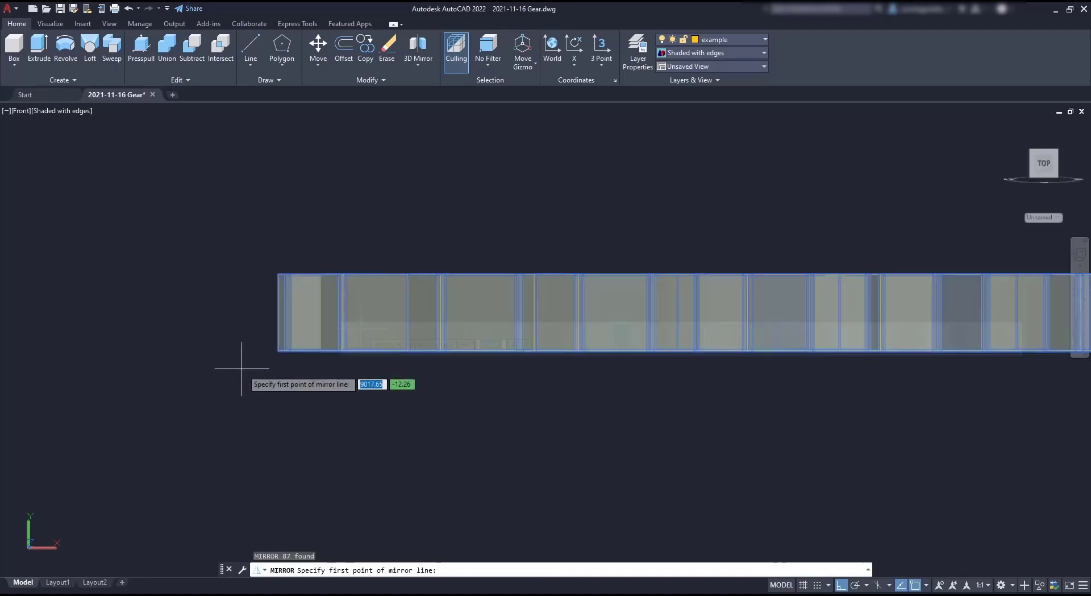
scroll(279, 349, "up", 4)
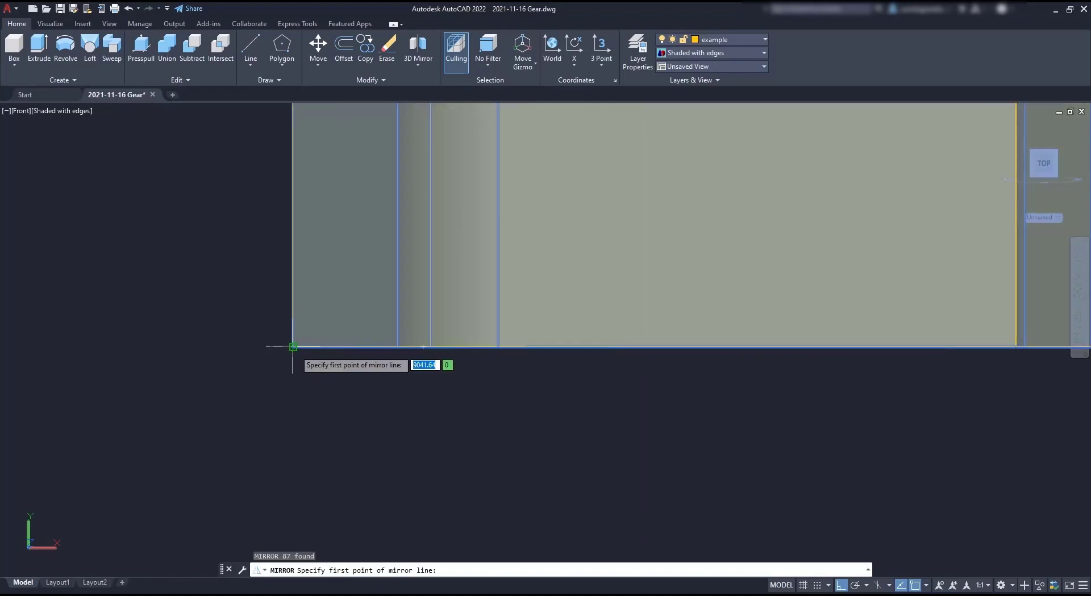
left_click(292, 346)
scroll(304, 367, "down", 4)
scroll(330, 406, "down", 4)
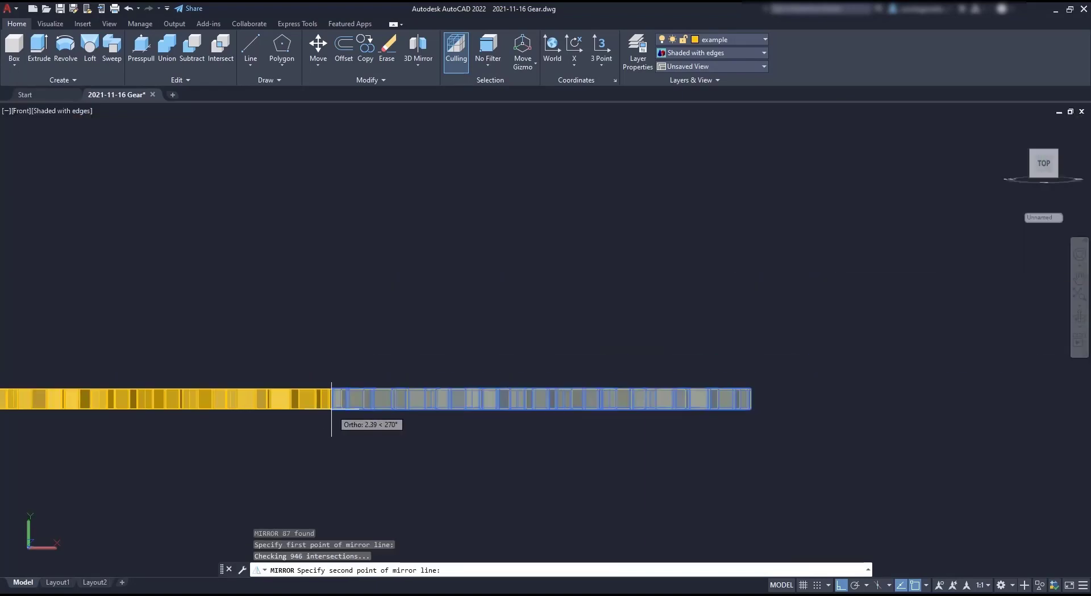
left_click(842, 407)
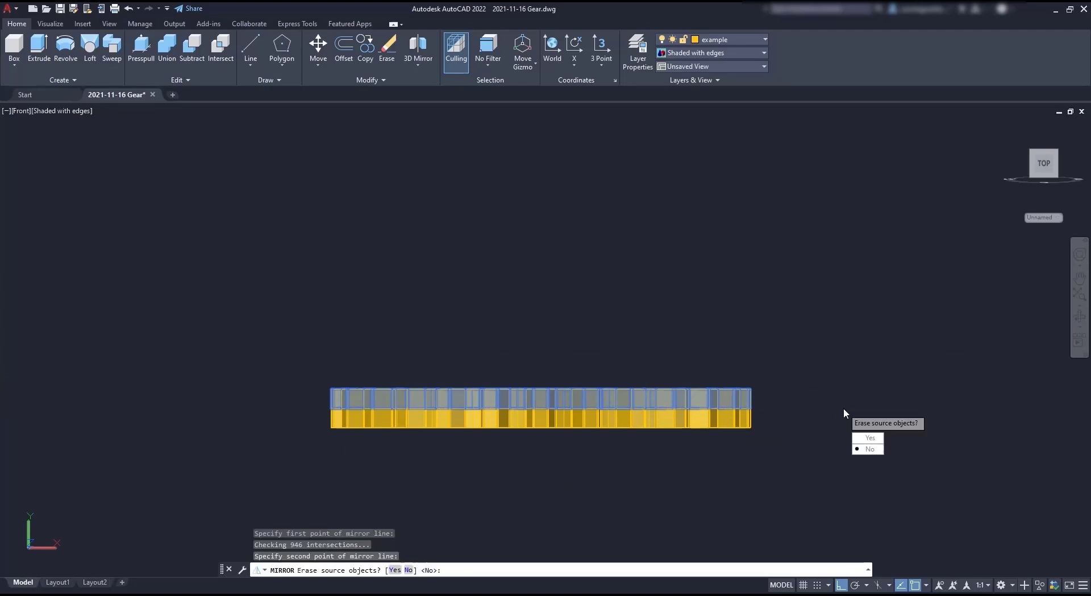
key("Return")
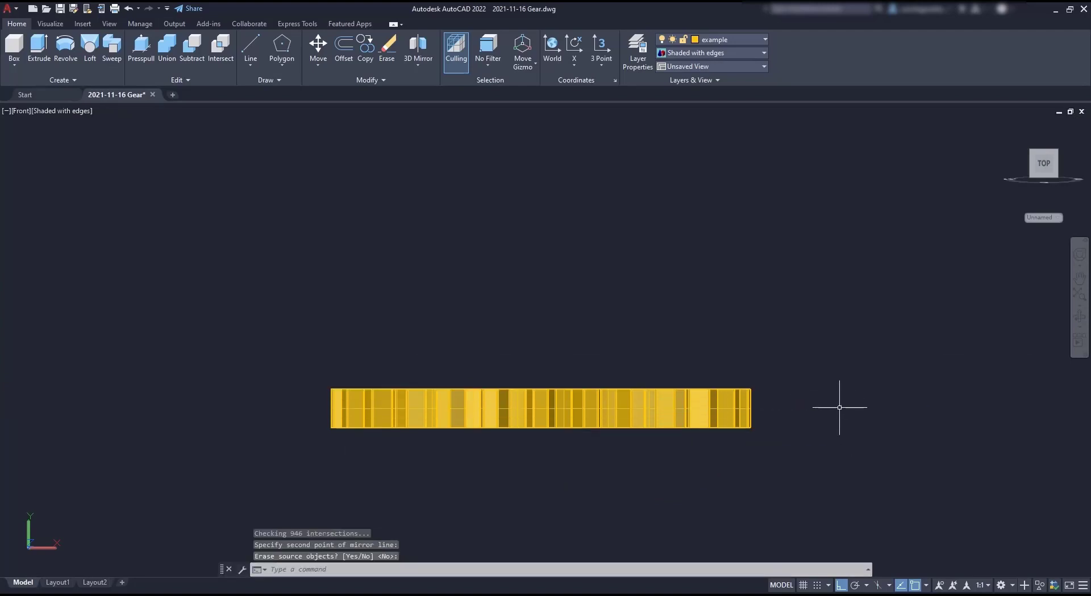
Union all the solids of the upper and mirrored lower gear halves into a single solid.
mouse_move(729, 339)
middle_mouse_down()
mouse_move(735, 287)
mouse_move(737, 332)
mouse_move(731, 319)
middle_mouse_up()
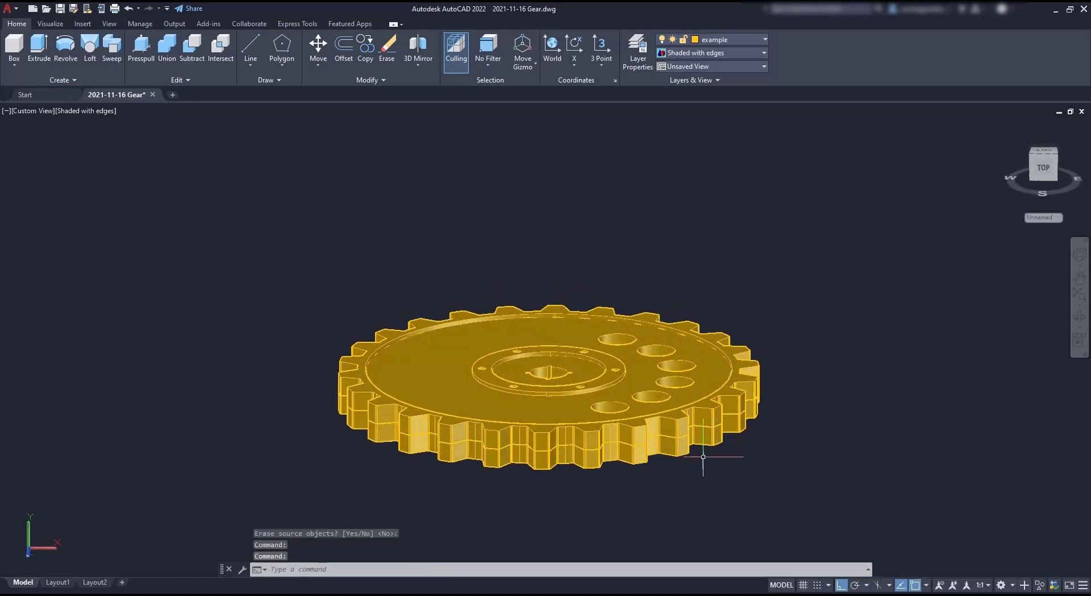
left_click(683, 447)
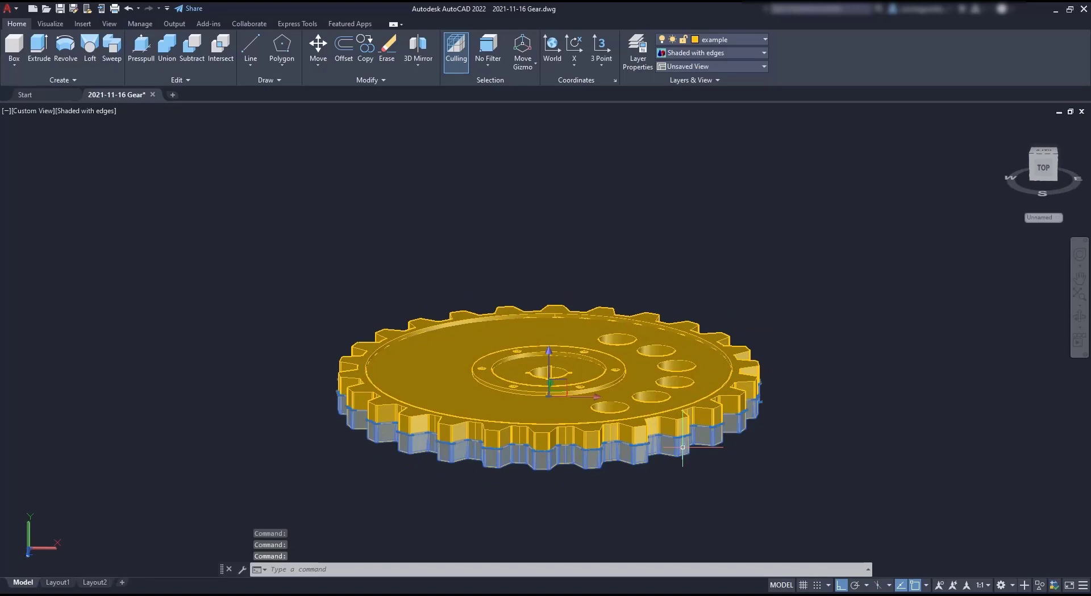
key("Escape")
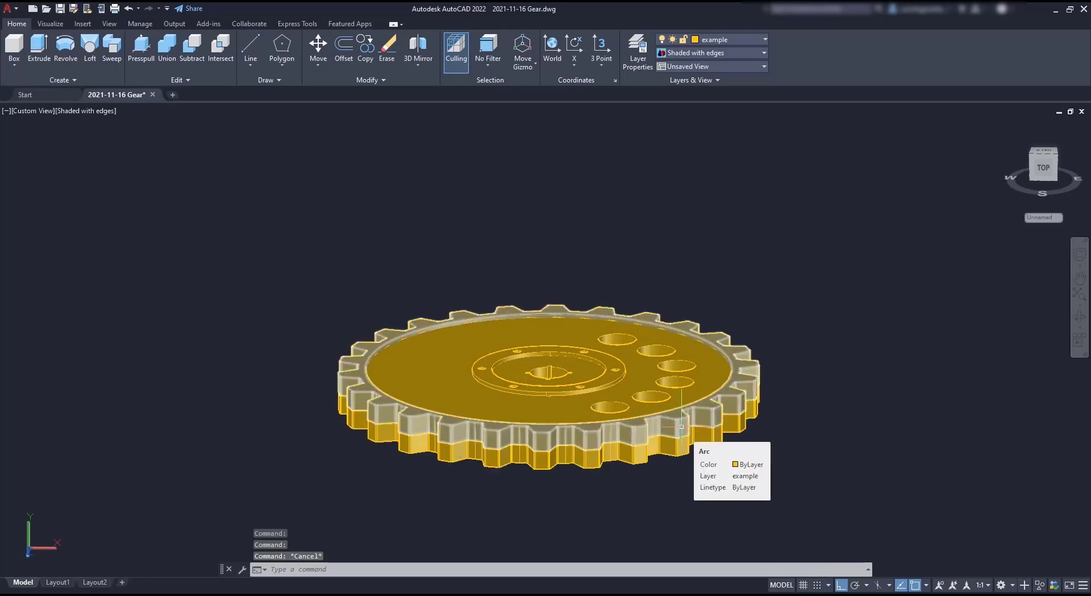
left_click(214, 214)
key("Escape")
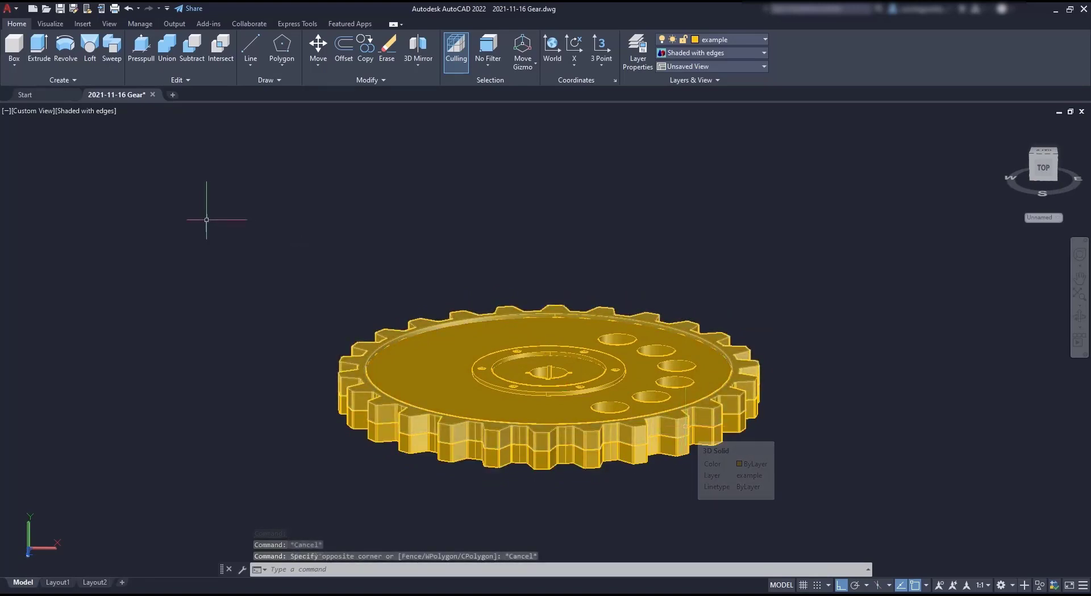
left_click(170, 51)
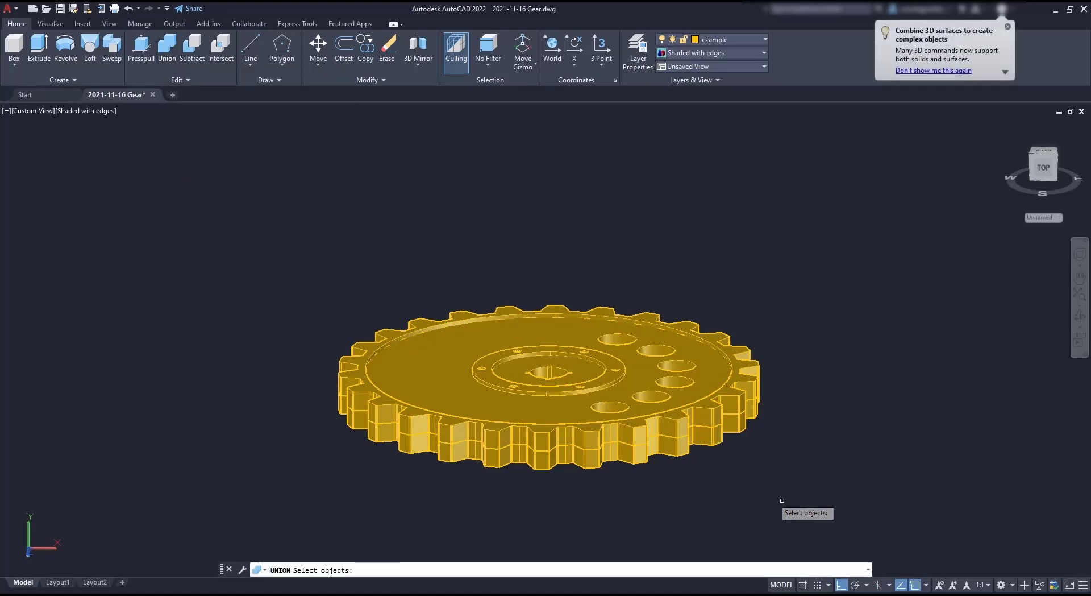
left_click(825, 506)
left_click(299, 272)
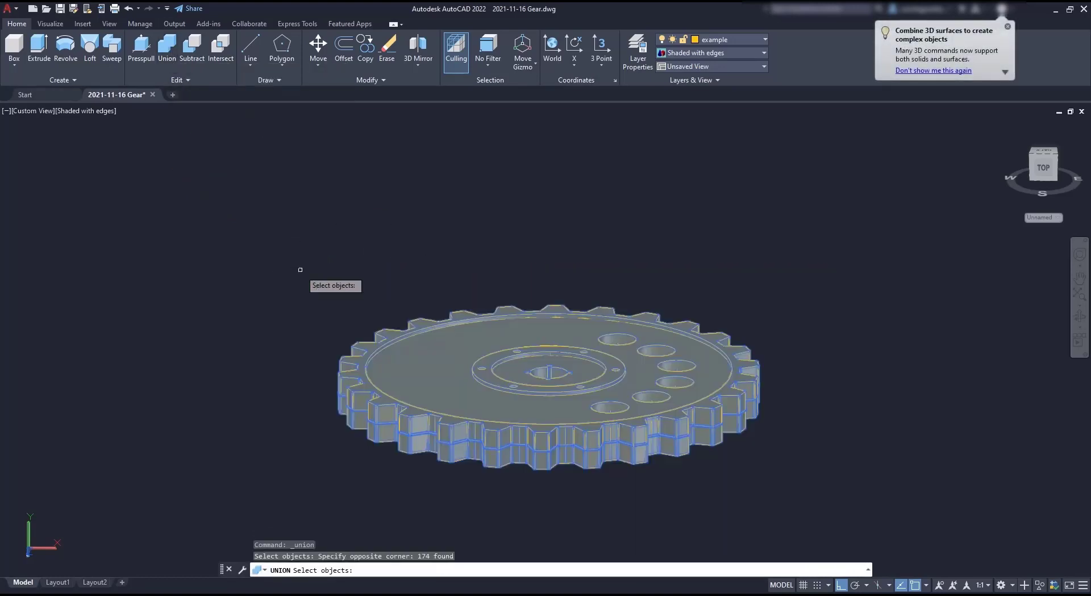
key("Return")
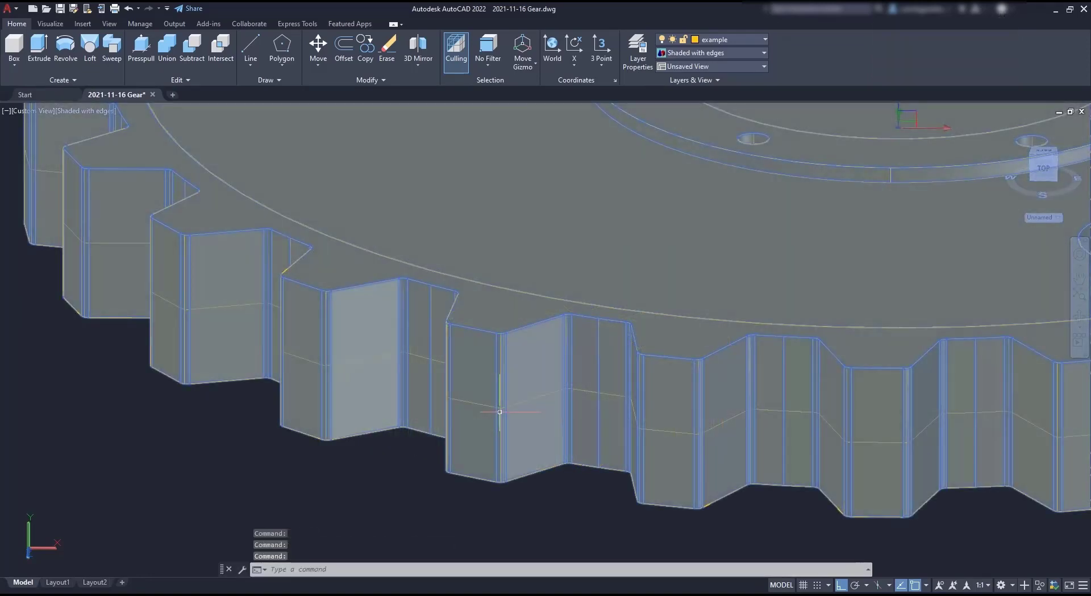
key("Escape")
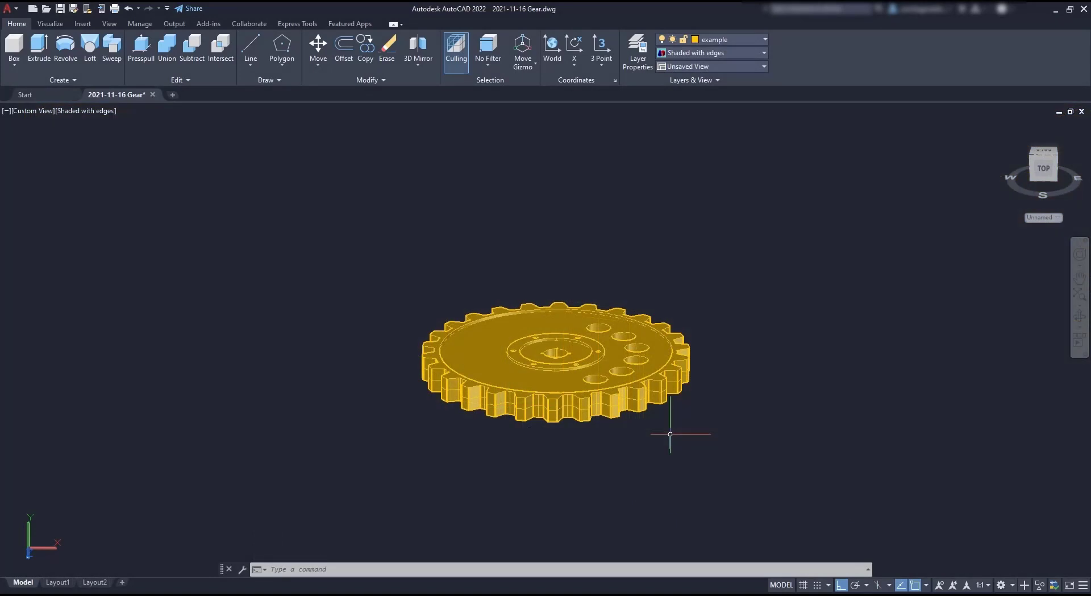
Move the united gear solid from its center along the X axis, clear of the original 2D outlines, and orbit around it.
type("M")
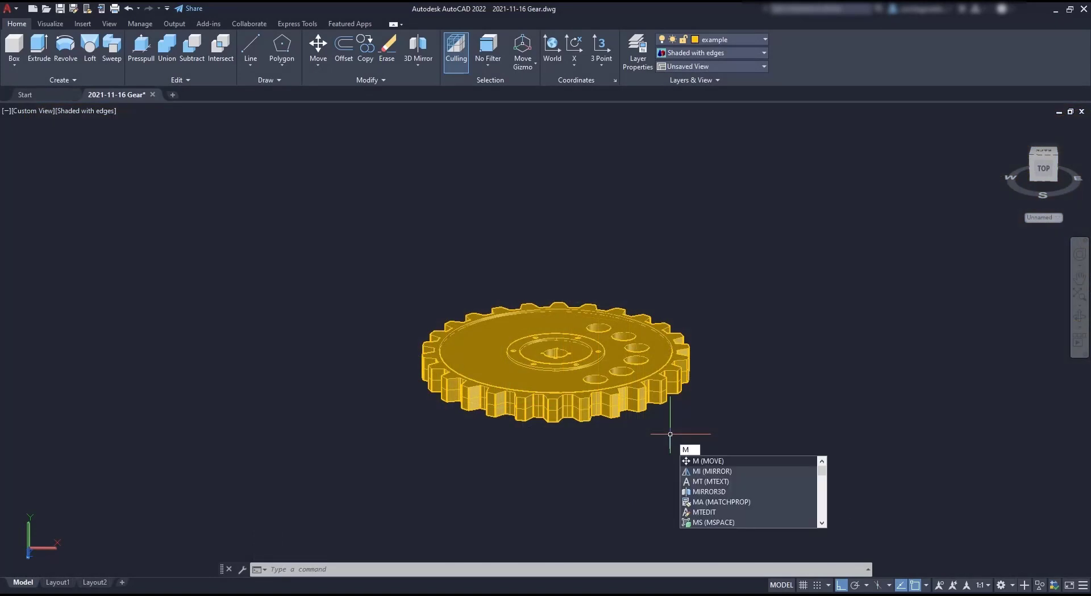
key("Return")
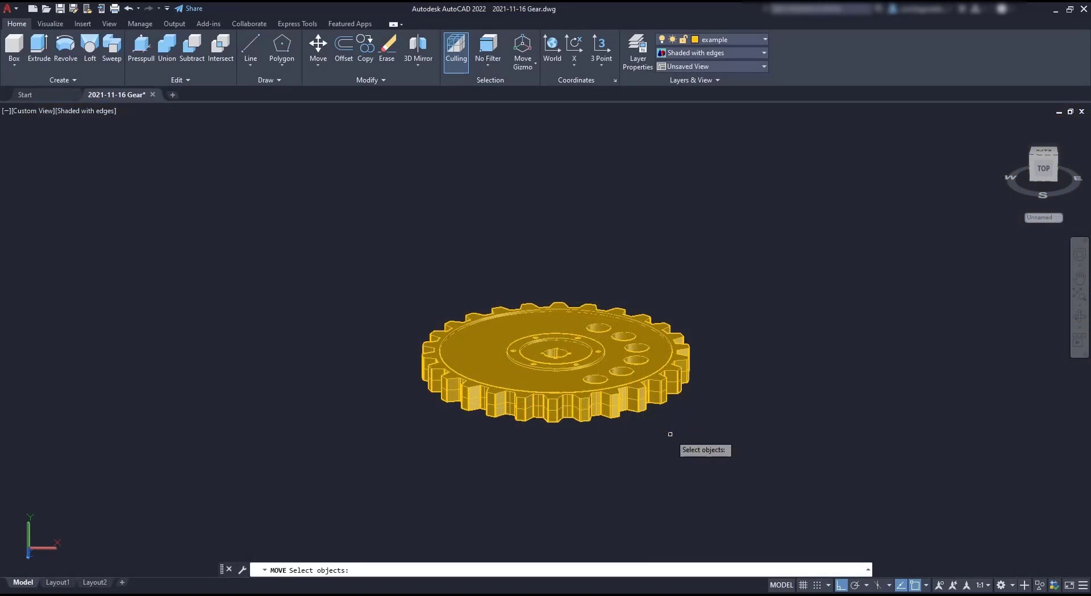
left_click(547, 382)
key("Return")
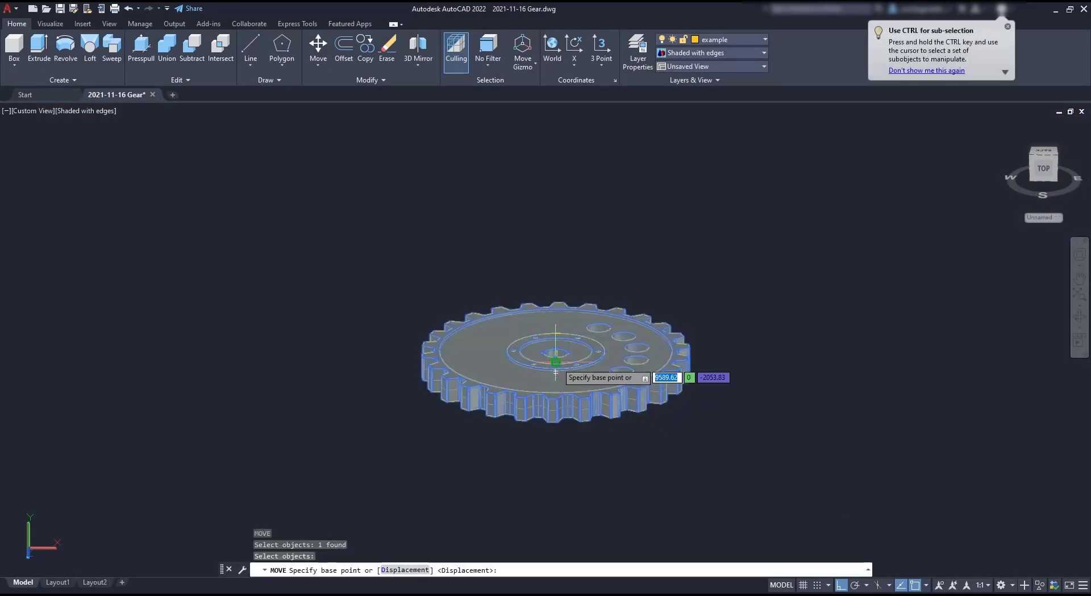
left_click(556, 369)
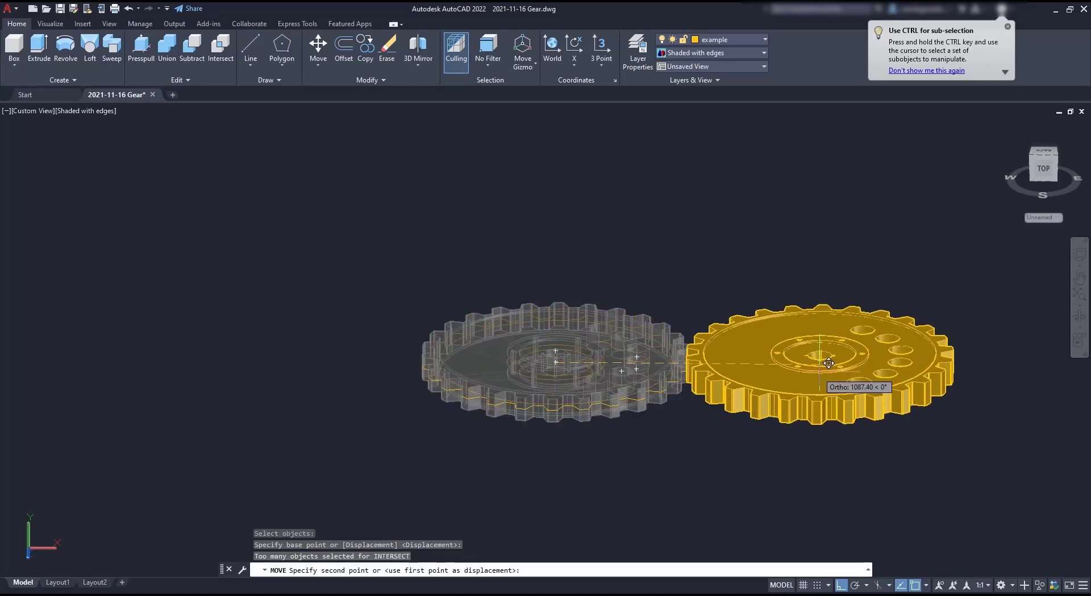
left_click(950, 348)
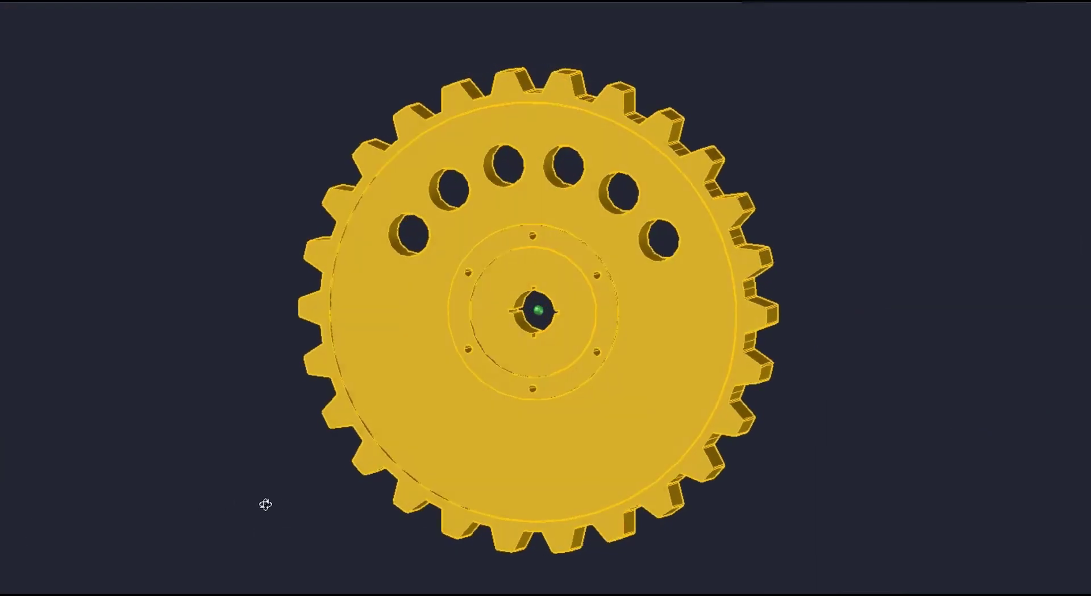
middle_click_drag(320, 506, 516, 508, "shift")
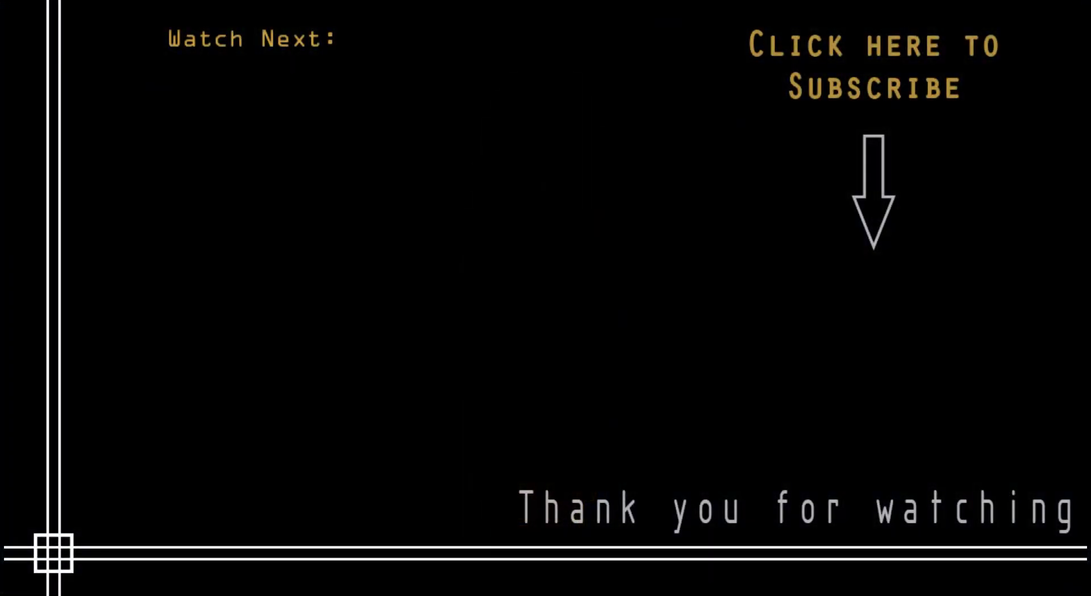